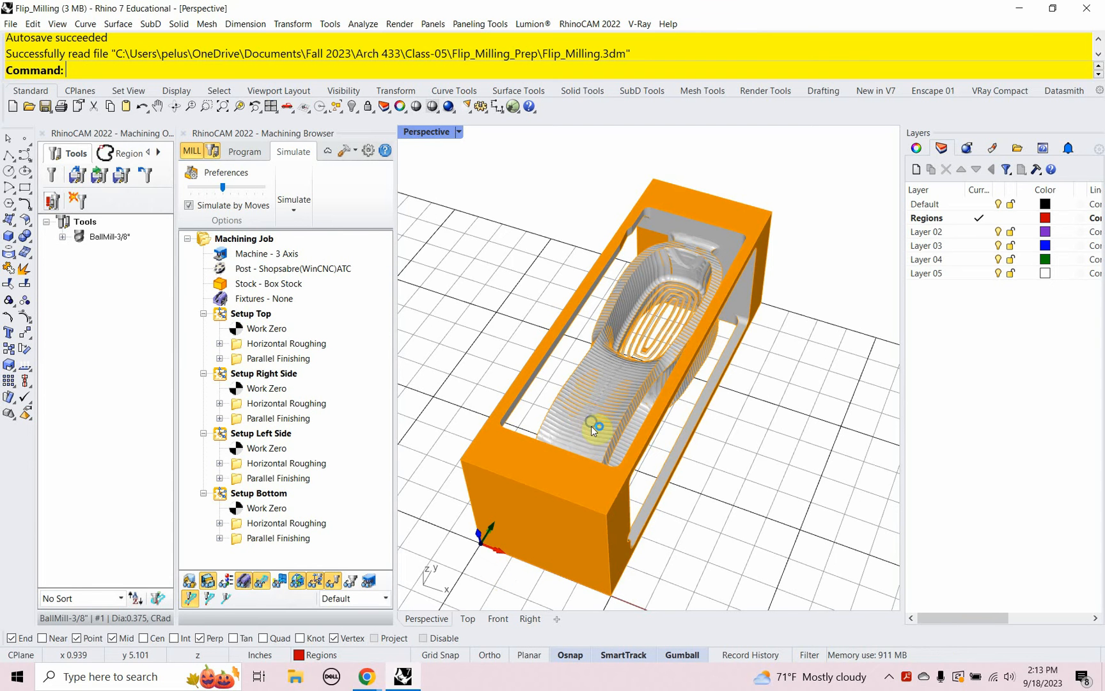
pyautogui.moveTo(591, 426)
pyautogui.mouseDown(button='right')
pyautogui.moveTo(523, 343)
pyautogui.moveTo(523, 323)
pyautogui.moveTo(599, 227)
pyautogui.moveTo(757, 314)
pyautogui.moveTo(724, 447)
pyautogui.moveTo(624, 455)
pyautogui.moveTo(496, 425)
pyautogui.moveTo(520, 399)
pyautogui.moveTo(587, 402)
pyautogui.moveTo(607, 348)
pyautogui.moveTo(584, 291)
pyautogui.moveTo(592, 424)
pyautogui.moveTo(580, 426)
pyautogui.mouseUp(button='right')
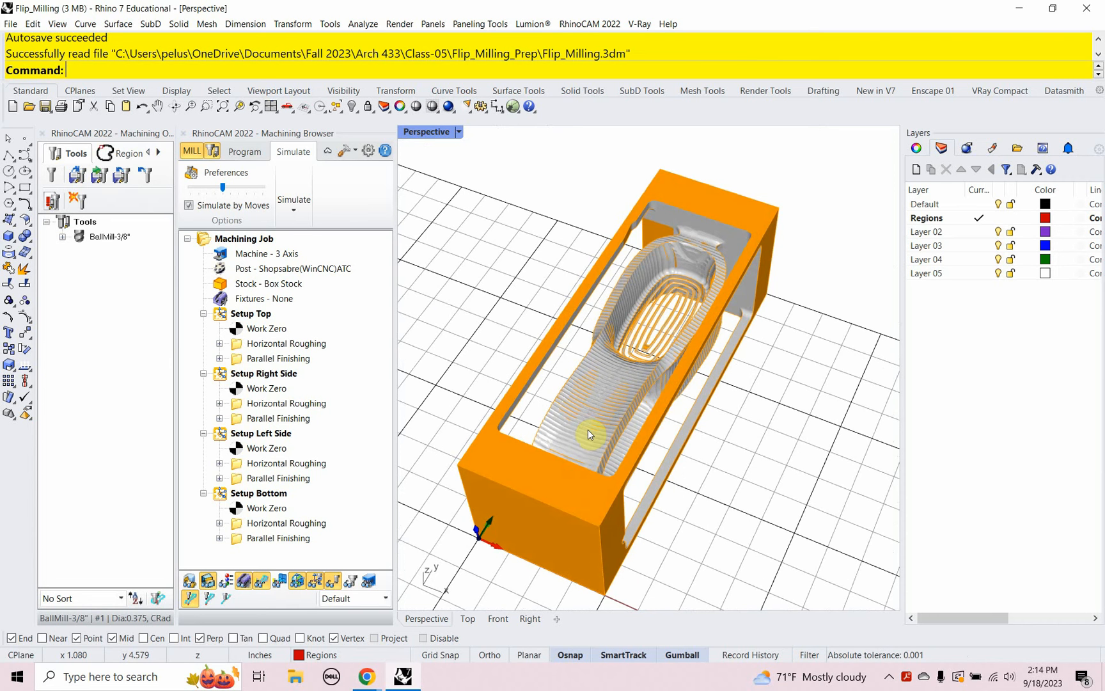
pyautogui.moveTo(593, 439); pyautogui.dragTo(630, 457, button='right')
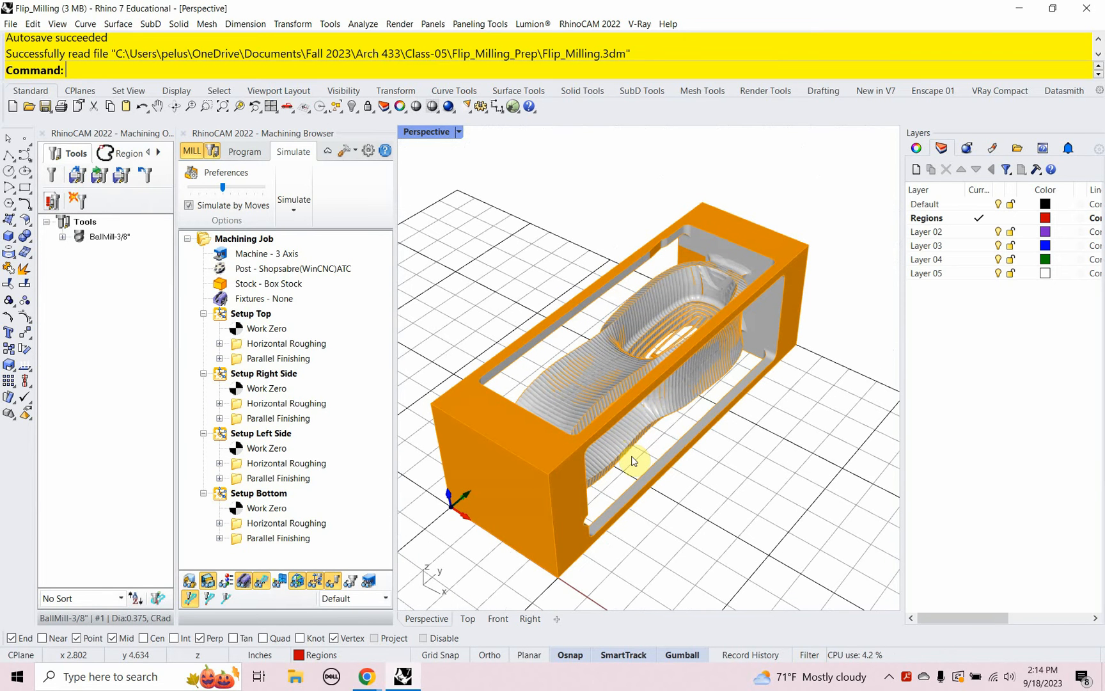
# Step: Switch to Chrome and subscribe to the open YouTube channel with notifications set to All
pyautogui.press('super+Tab')
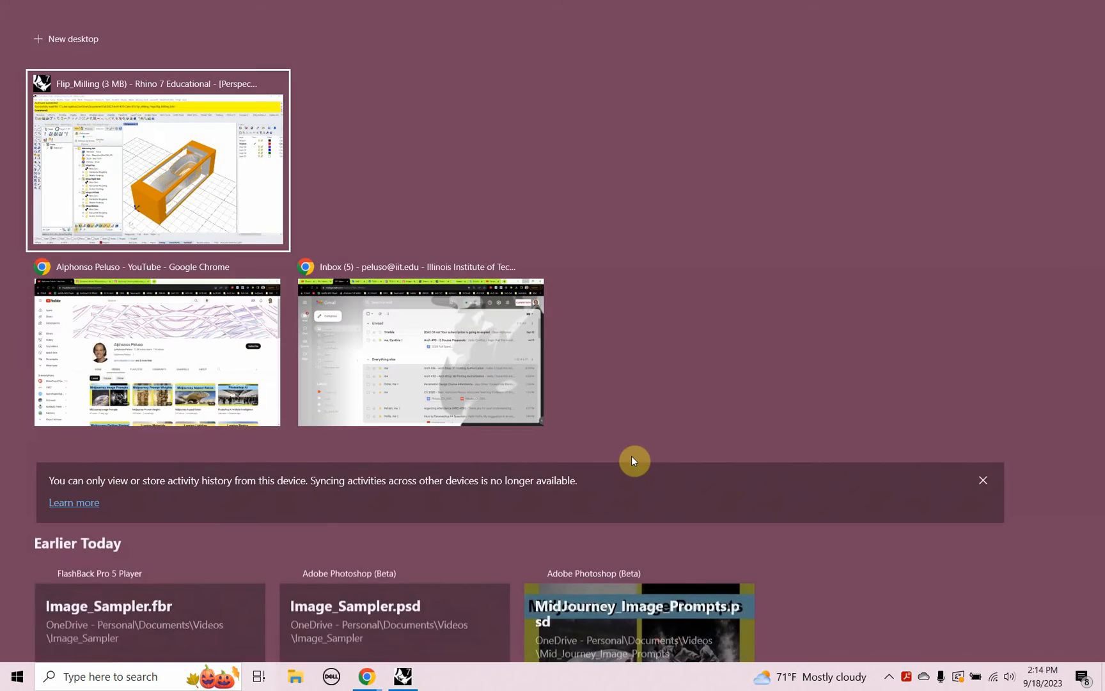
pyautogui.press('super+Tab')
pyautogui.press('super+Tab')
pyautogui.press('super+Tab')
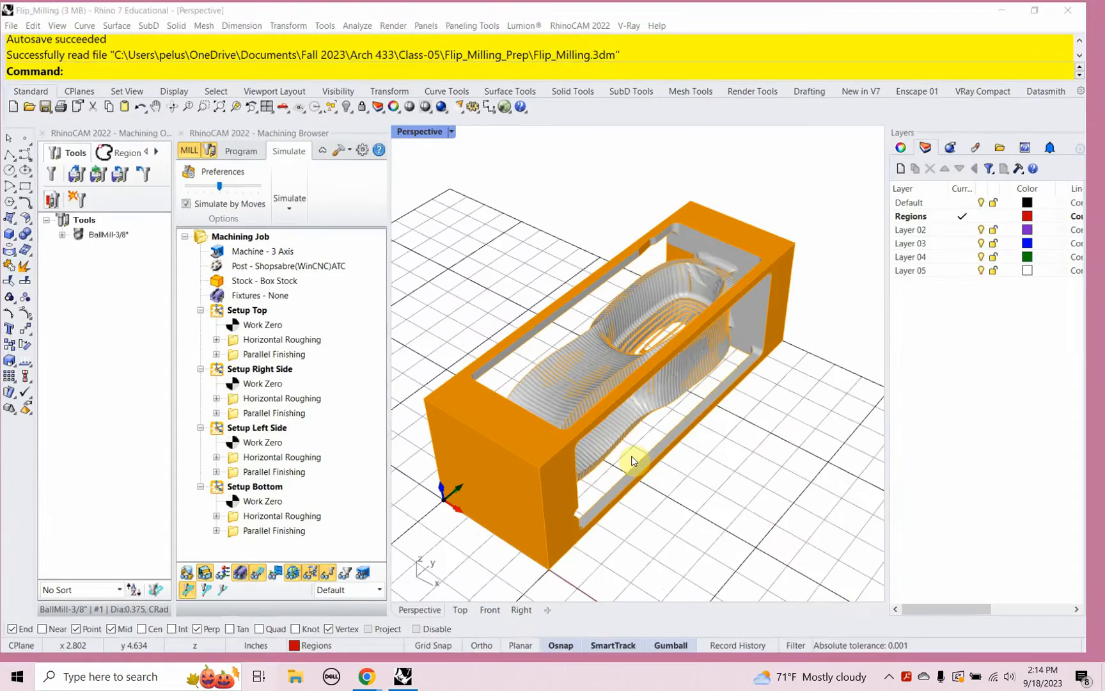
pyautogui.press('super+Tab')
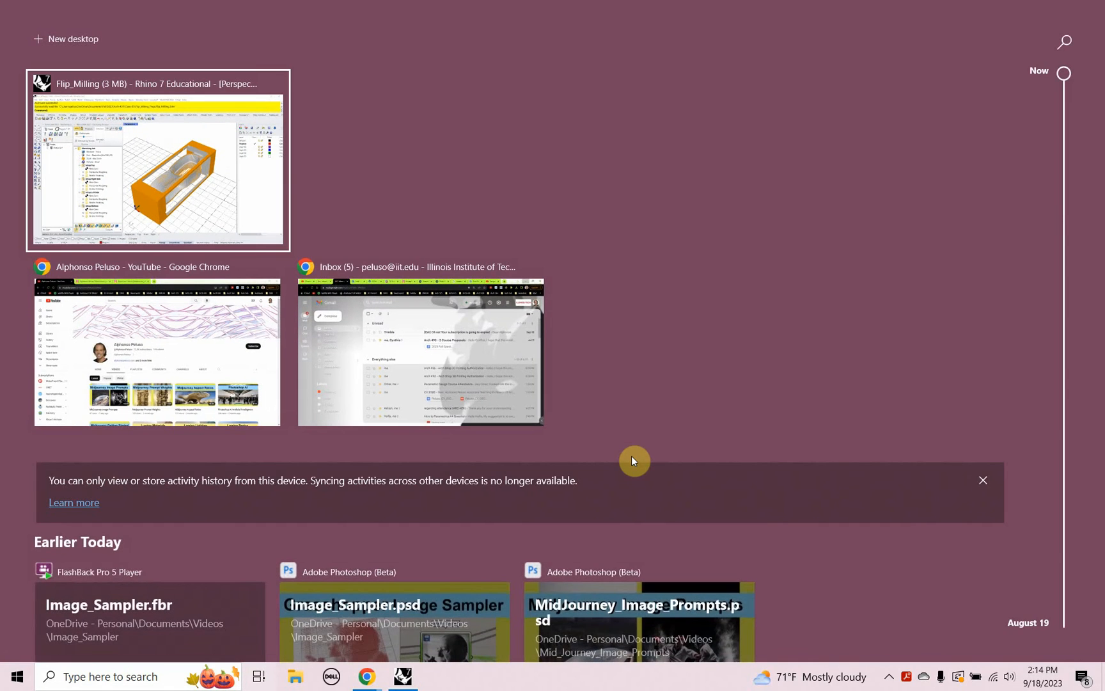
pyautogui.click(215, 396)
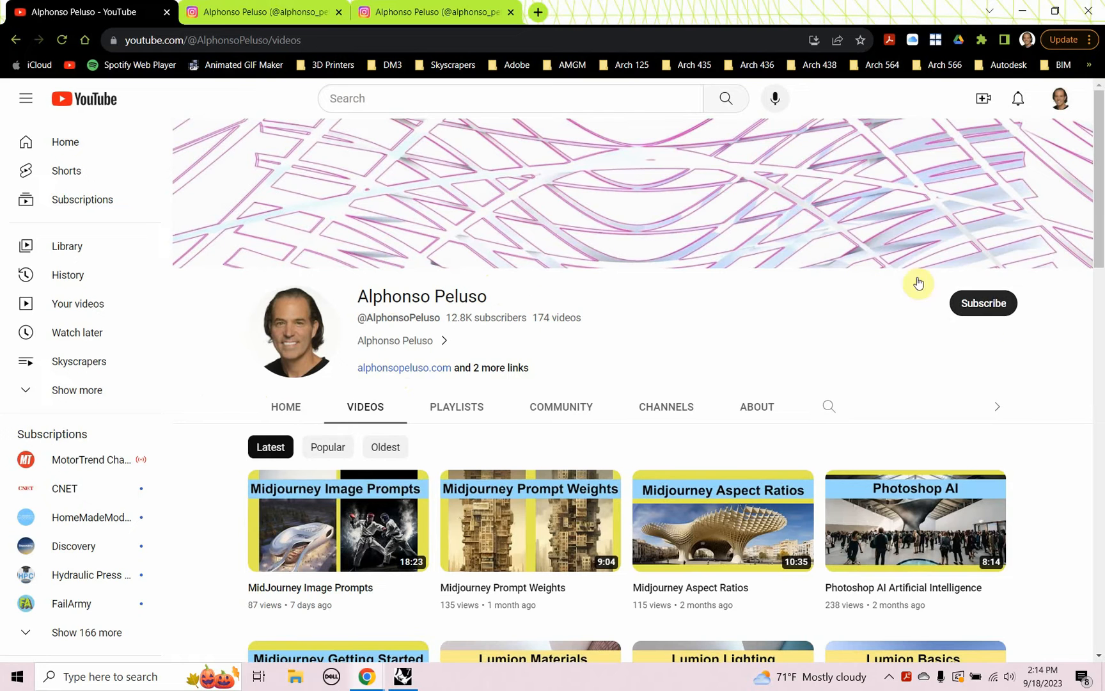
pyautogui.click(987, 318)
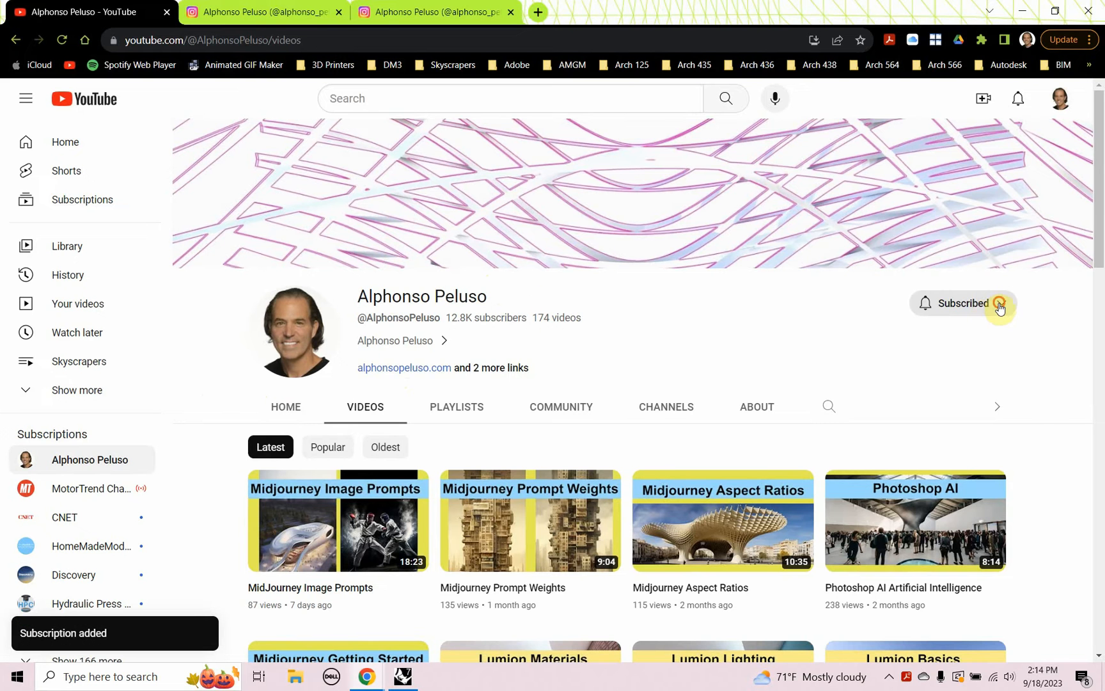
pyautogui.click(1000, 306)
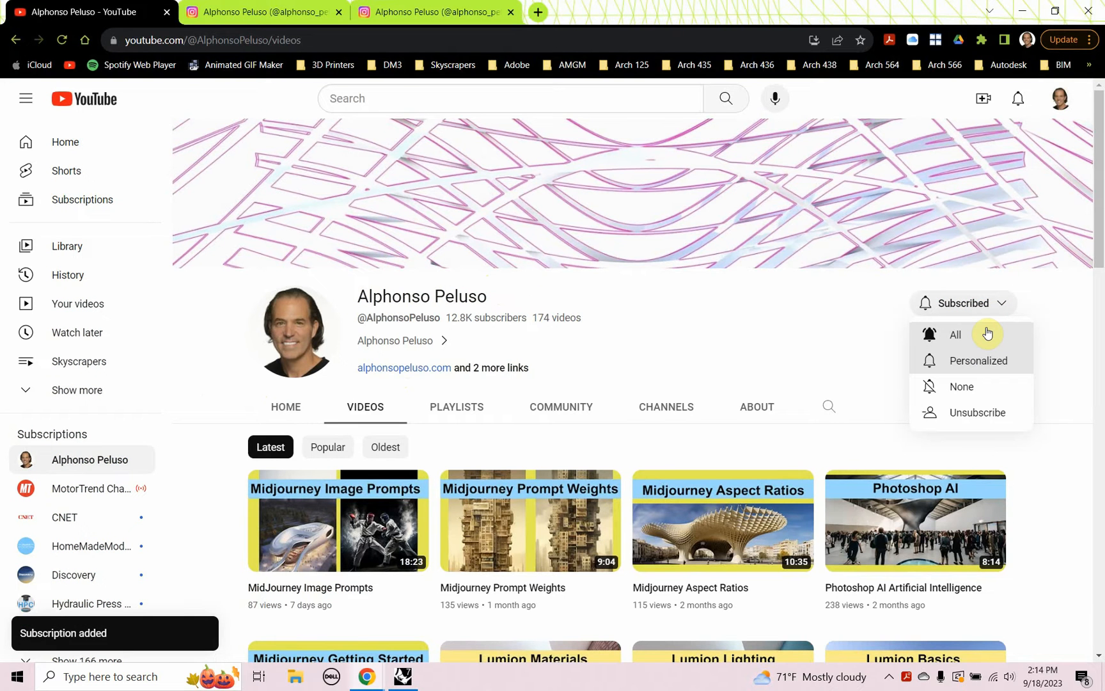
pyautogui.click(984, 336)
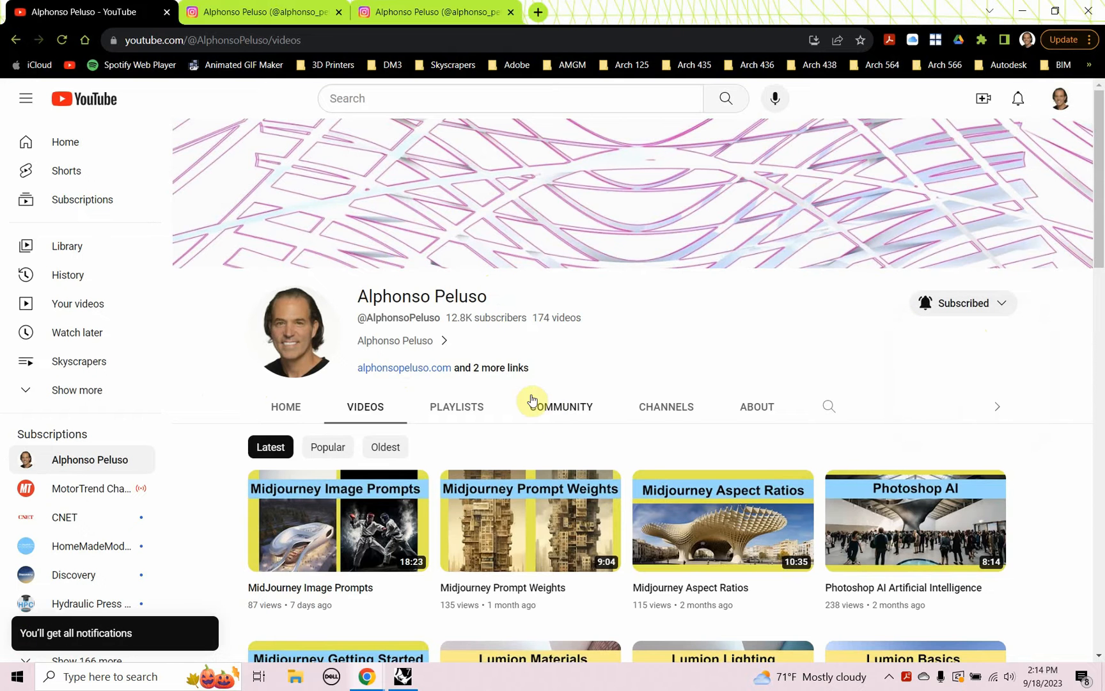
# Step: Browse the channel's uploaded videos and the posts on the matching Instagram profile
pyautogui.scroll(-7, 552, 410)
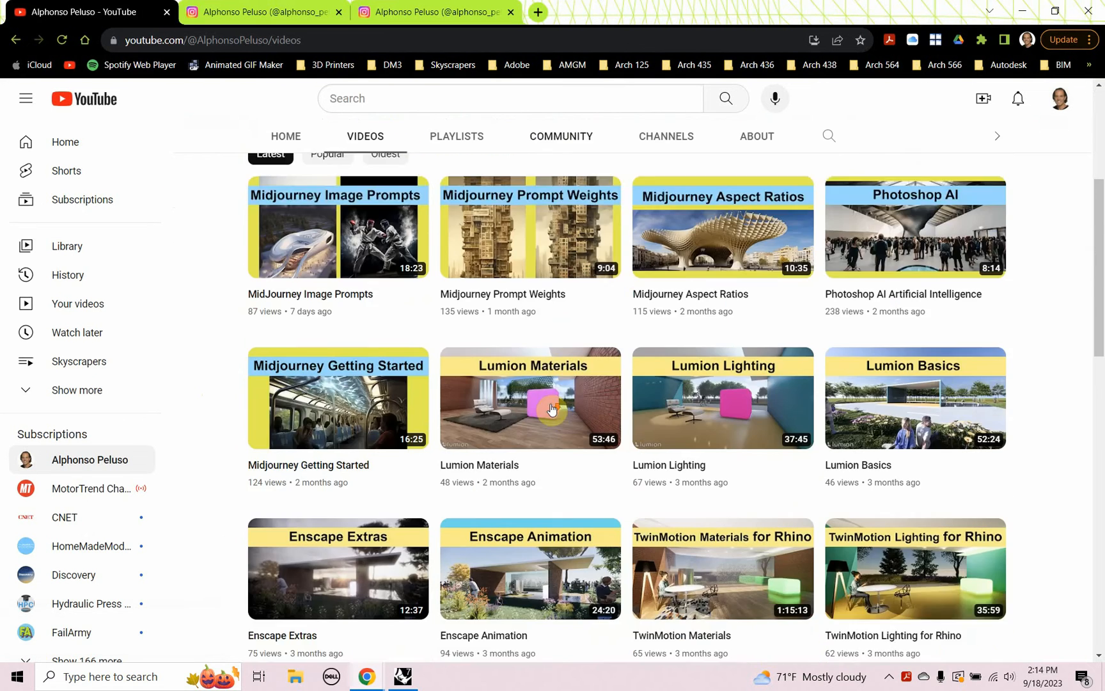
pyautogui.scroll(-5, 552, 410)
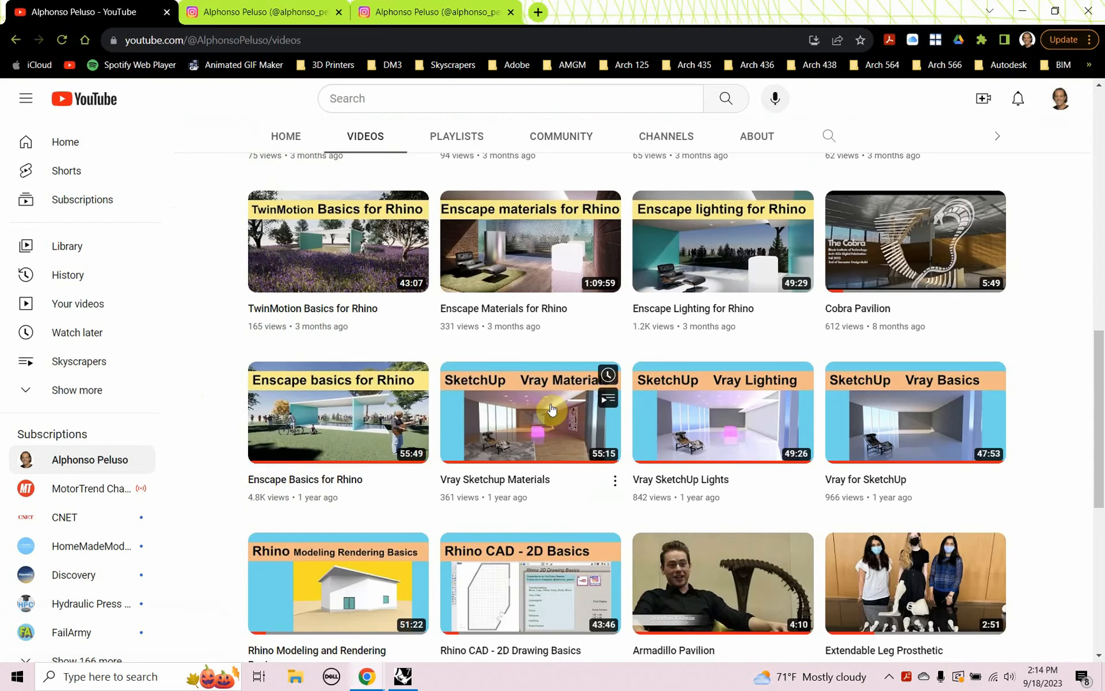
pyautogui.scroll(4, 551, 409)
pyautogui.scroll(8, 552, 409)
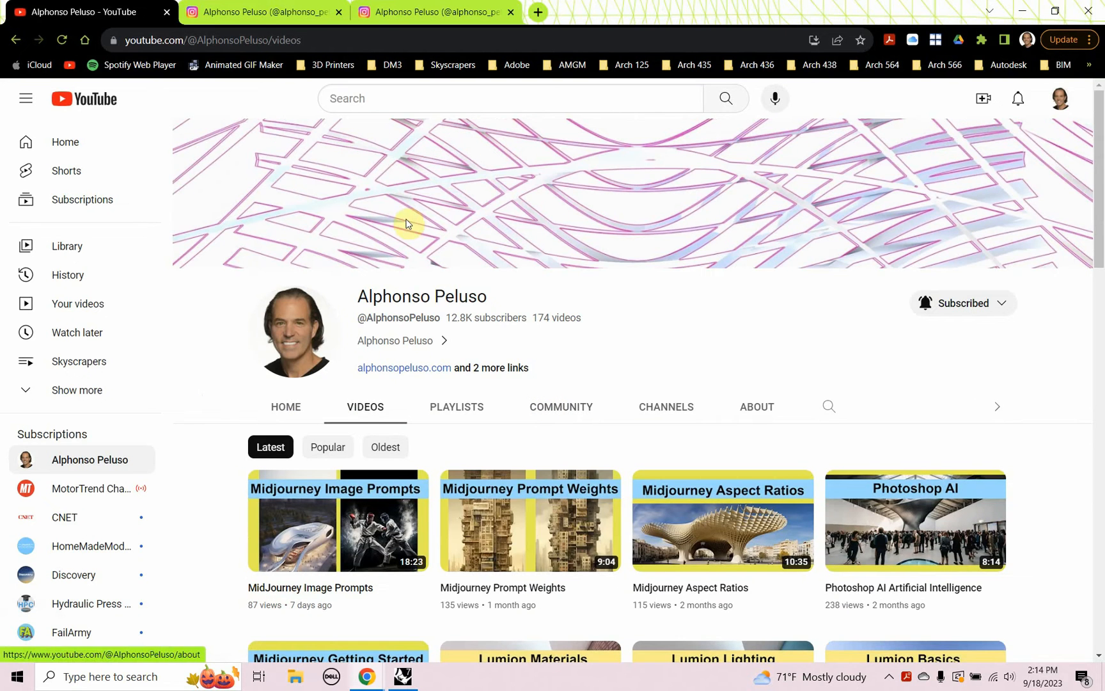
pyautogui.click(241, 18)
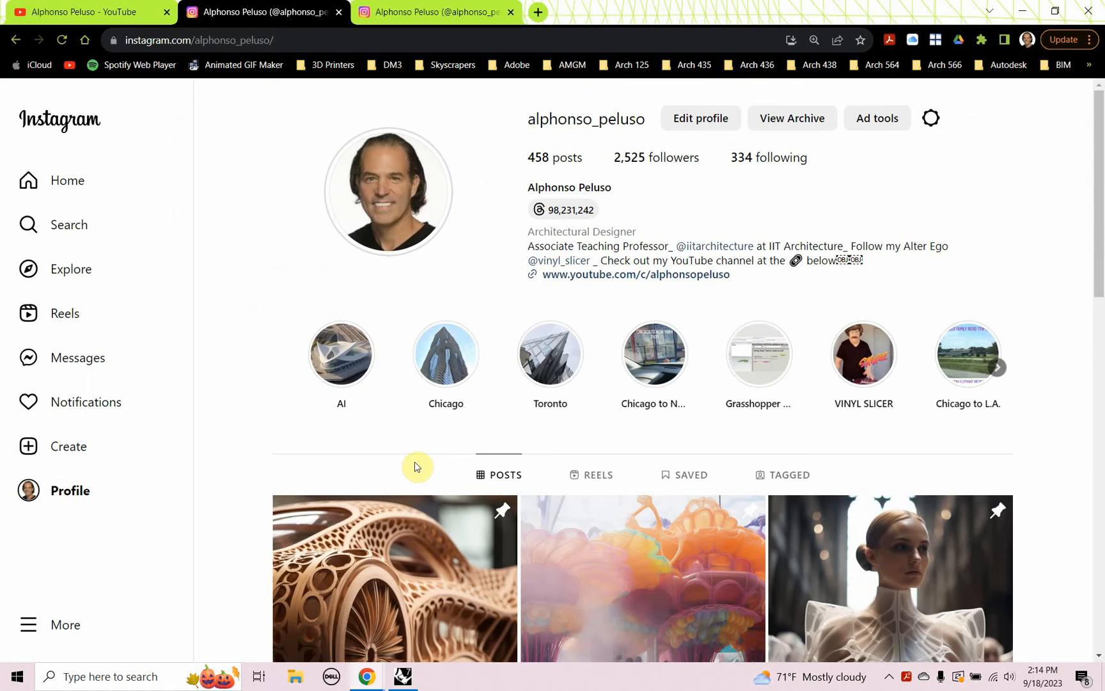
pyautogui.scroll(-4, 415, 467)
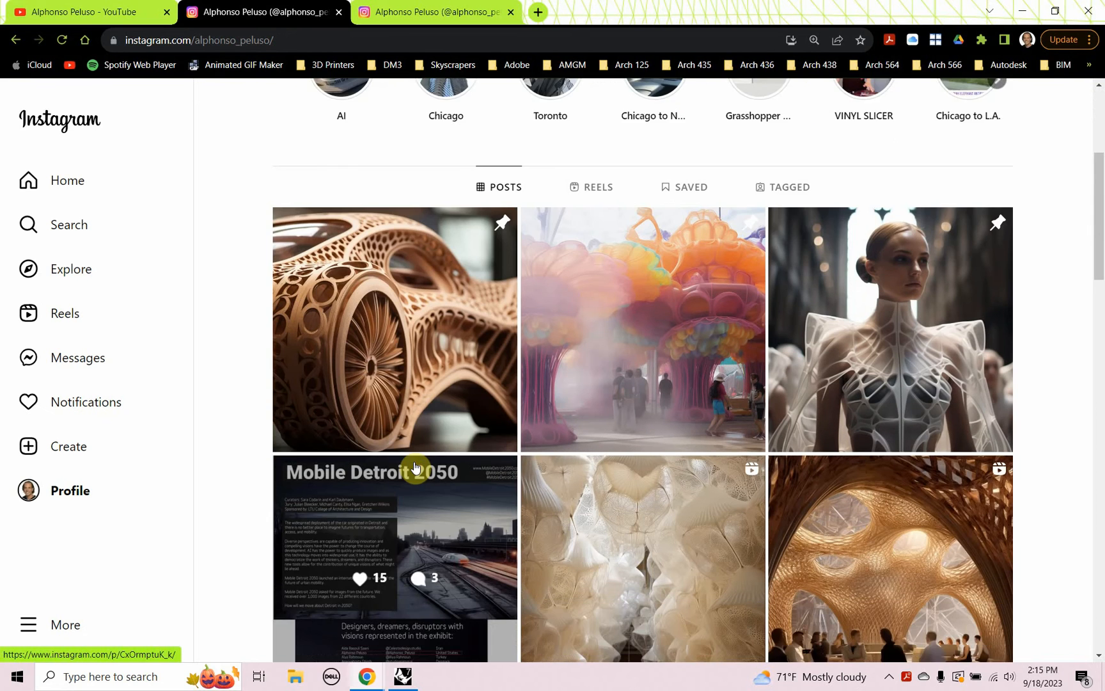
pyautogui.scroll(-1, 415, 468)
pyautogui.scroll(-1, 431, 512)
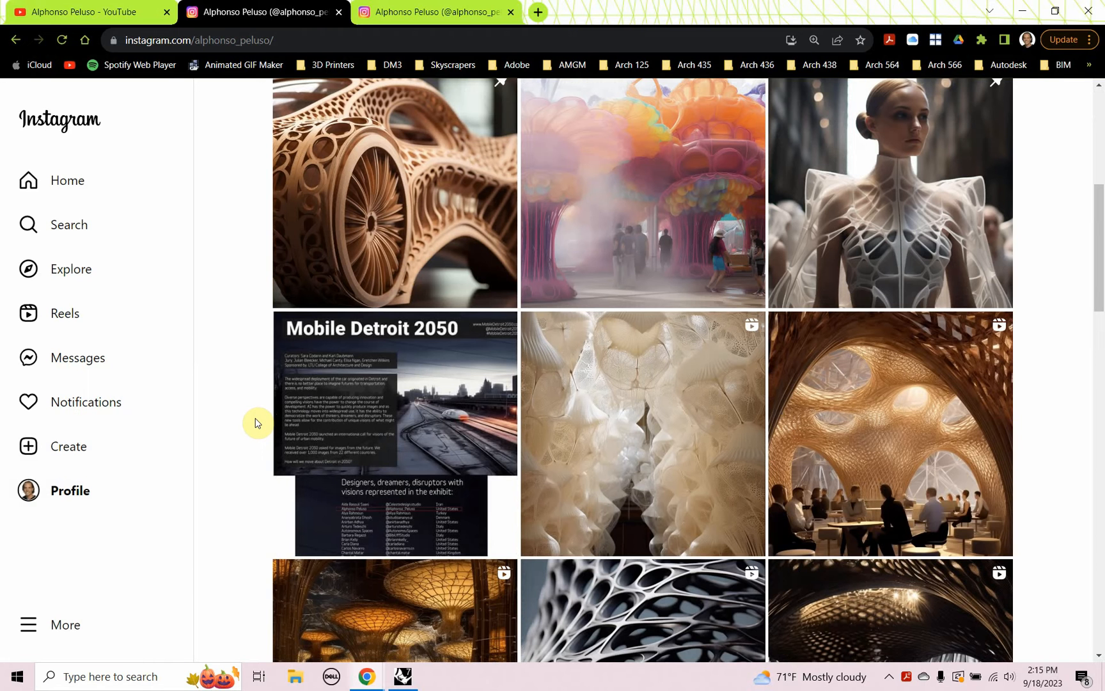
pyautogui.scroll(6, 256, 421)
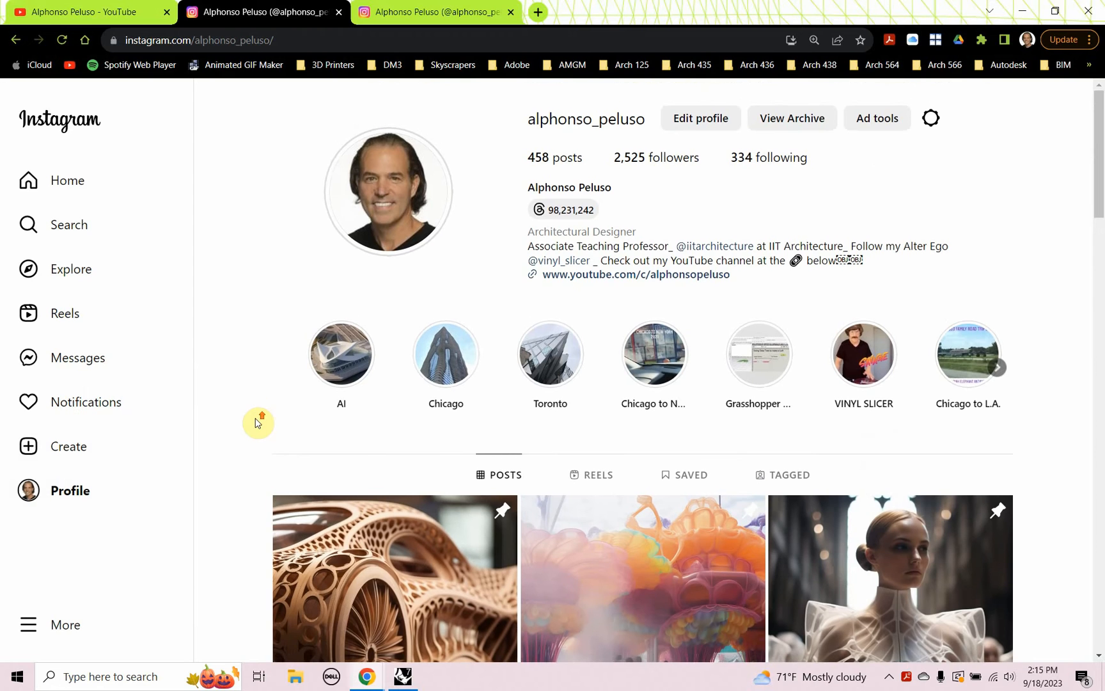
# Step: Look through the photos in the Instagram post about the 3D-printed minimal surface form
pyautogui.click(413, 13)
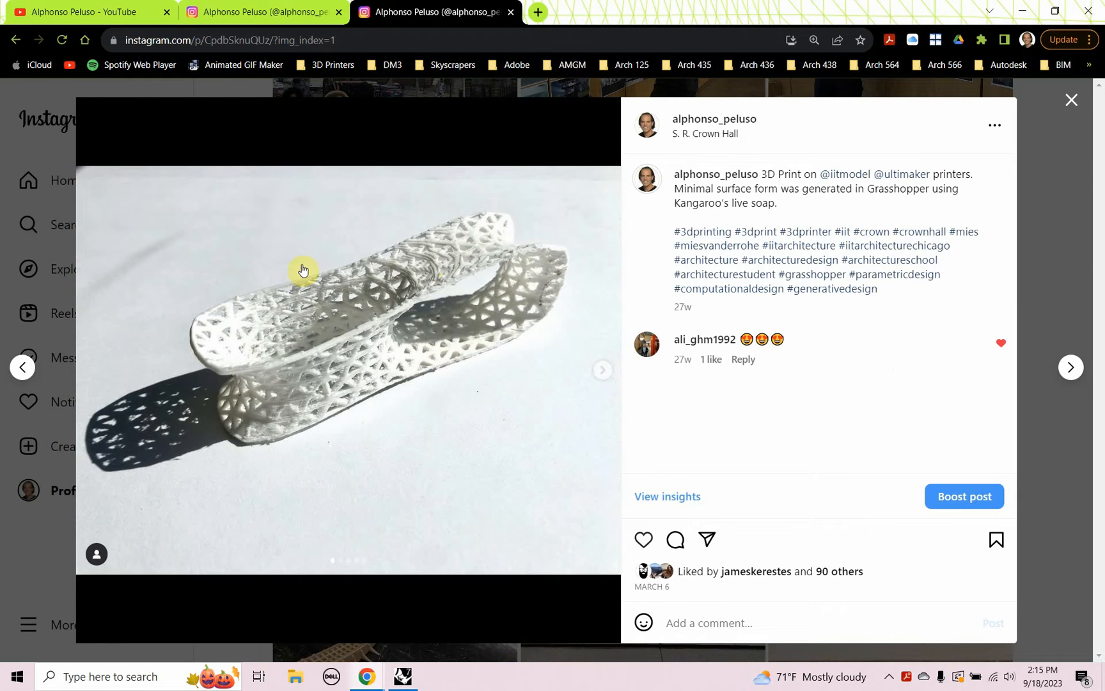
pyautogui.click(605, 373)
pyautogui.click(605, 374)
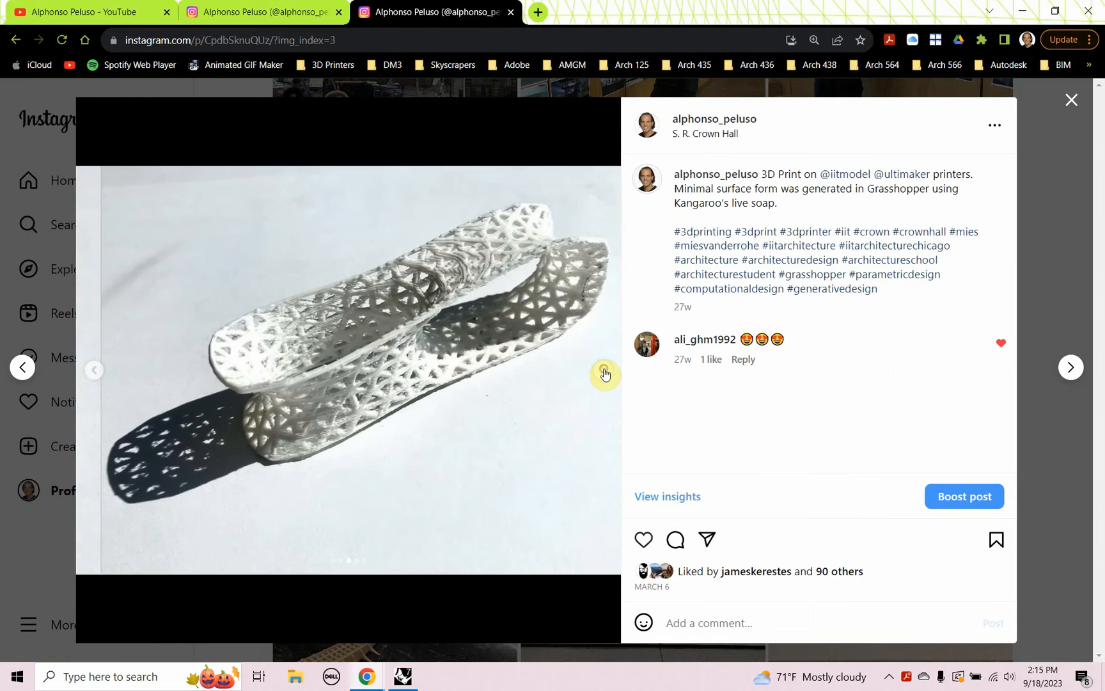
pyautogui.click(604, 373)
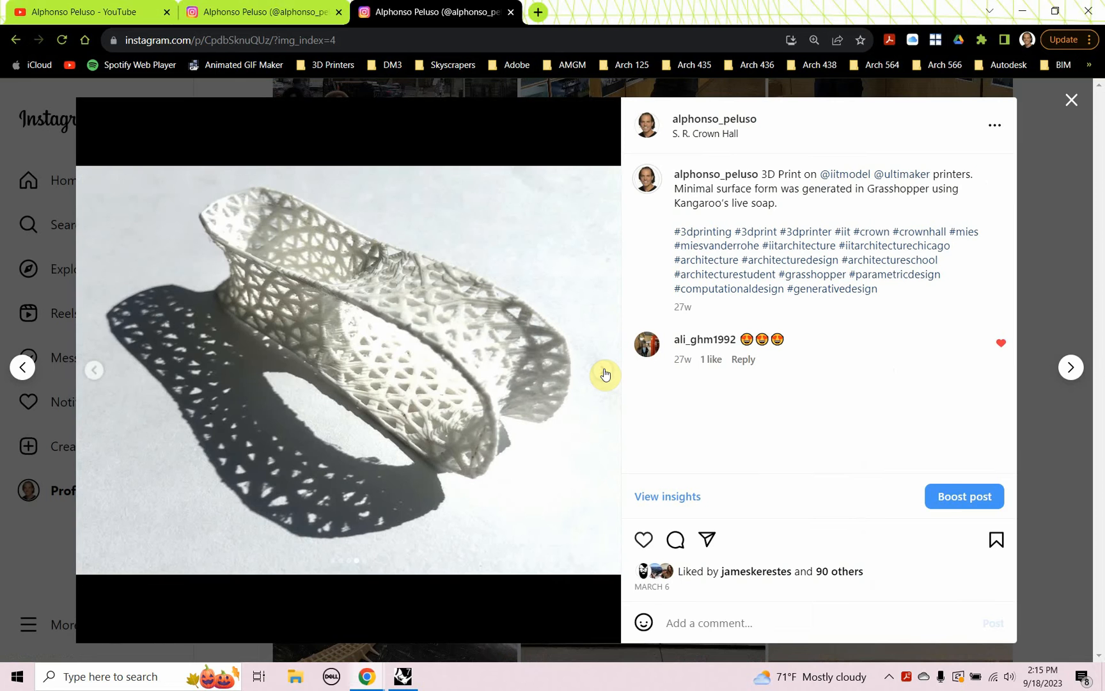
pyautogui.click(605, 373)
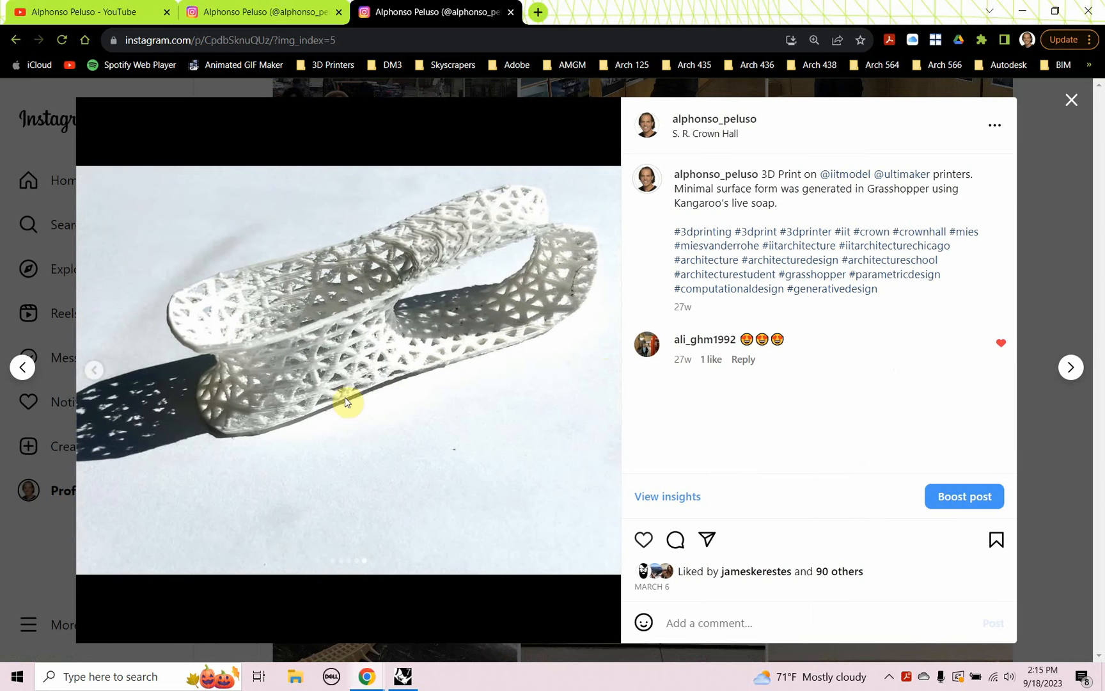
pyautogui.click(94, 370)
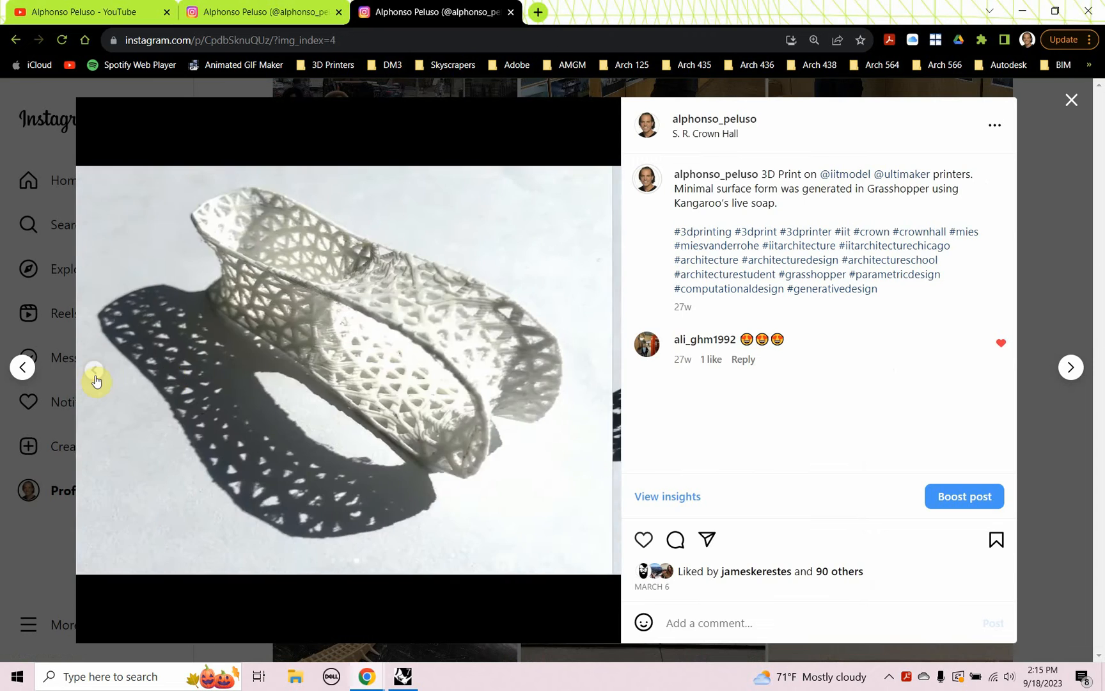
pyautogui.click(94, 371)
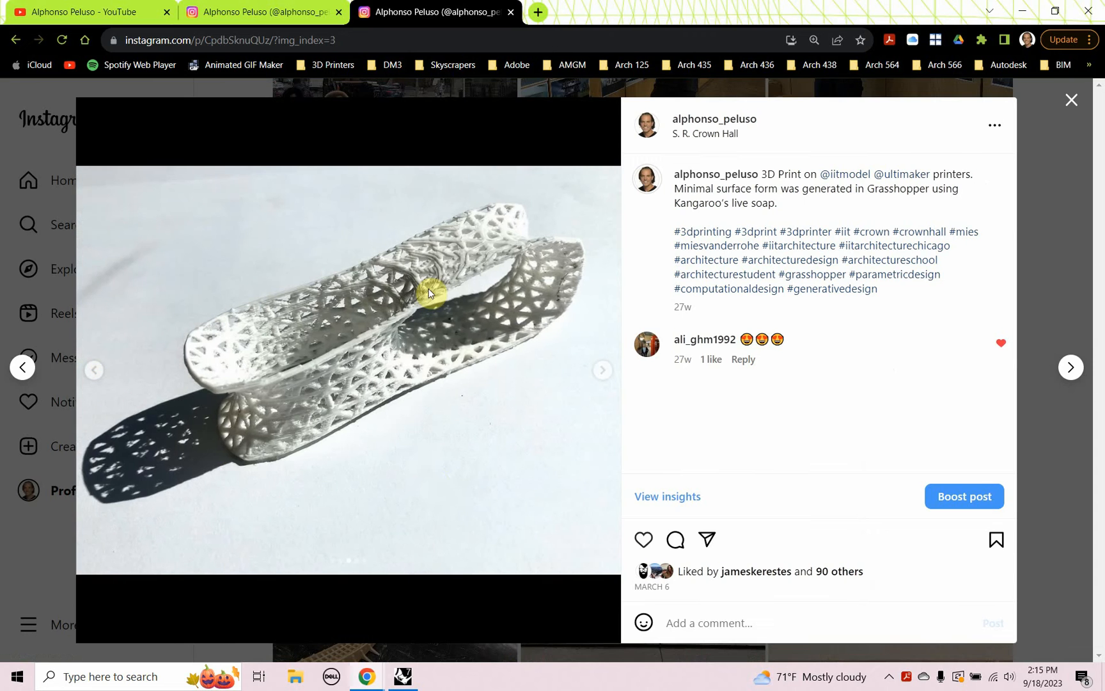
# Step: Switch back to Rhino and close the RhinoCAM panels
pyautogui.click(131, 14)
pyautogui.click(403, 676)
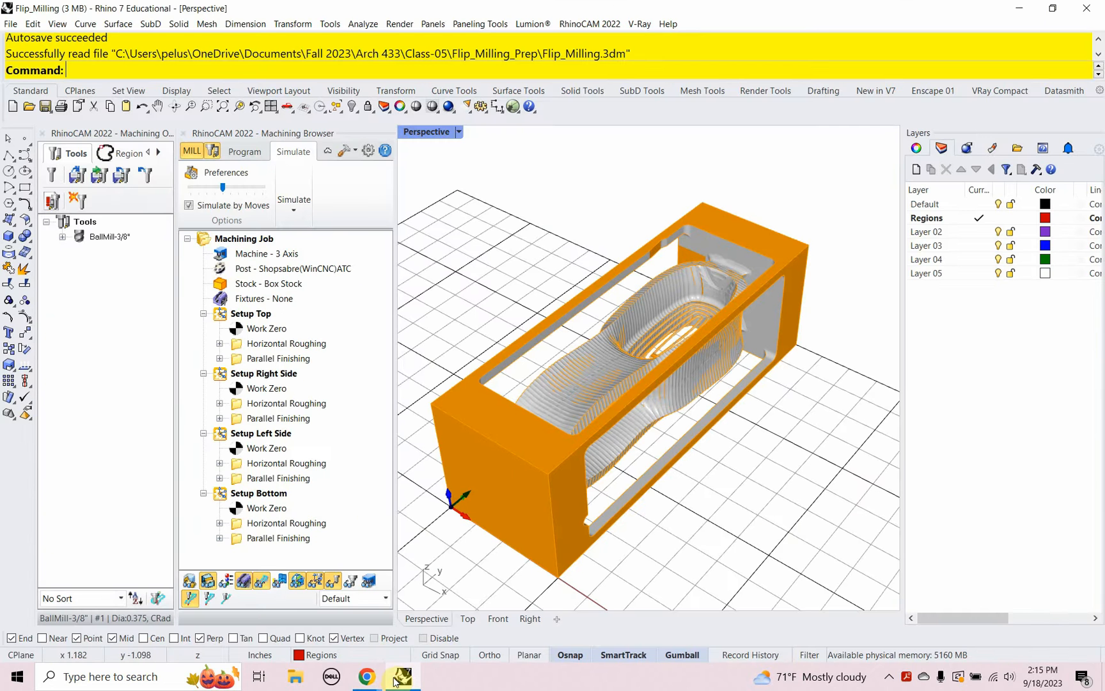
pyautogui.moveTo(556, 411)
pyautogui.mouseDown(button='right')
pyautogui.moveTo(618, 219)
pyautogui.moveTo(702, 277)
pyautogui.moveTo(722, 345)
pyautogui.moveTo(651, 409)
pyautogui.moveTo(594, 416)
pyautogui.moveTo(567, 400)
pyautogui.mouseUp(button='right')
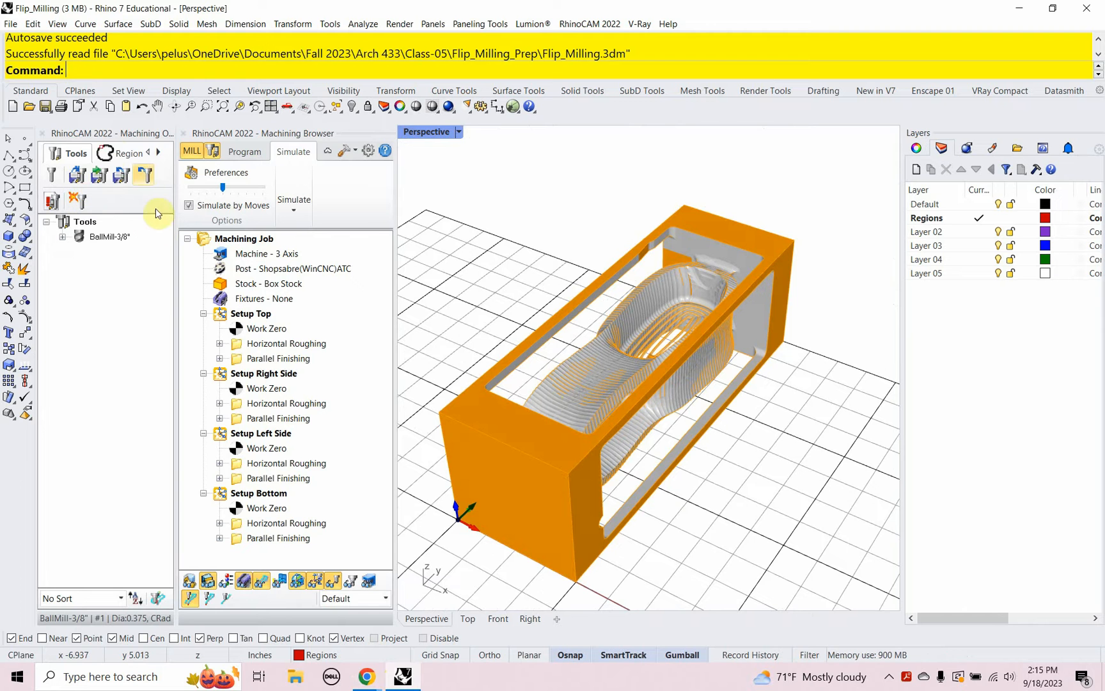
pyautogui.click(42, 133)
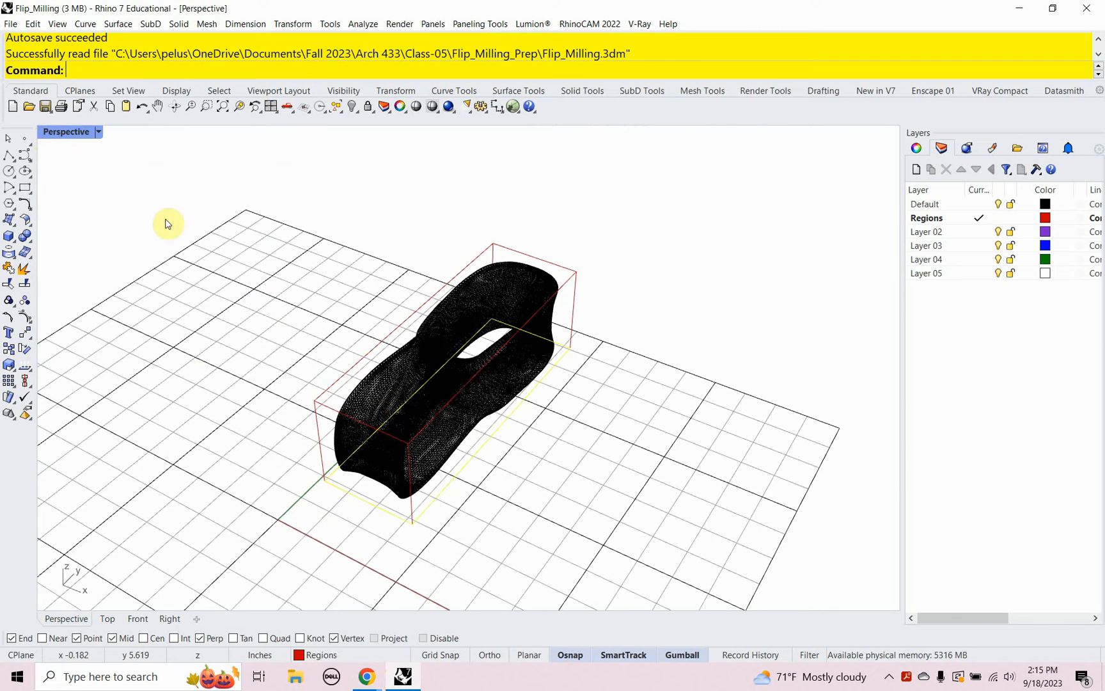
# Step: Move the closed mesh along the X axis until it is clear of the rectangular region curves
pyautogui.click(476, 407)
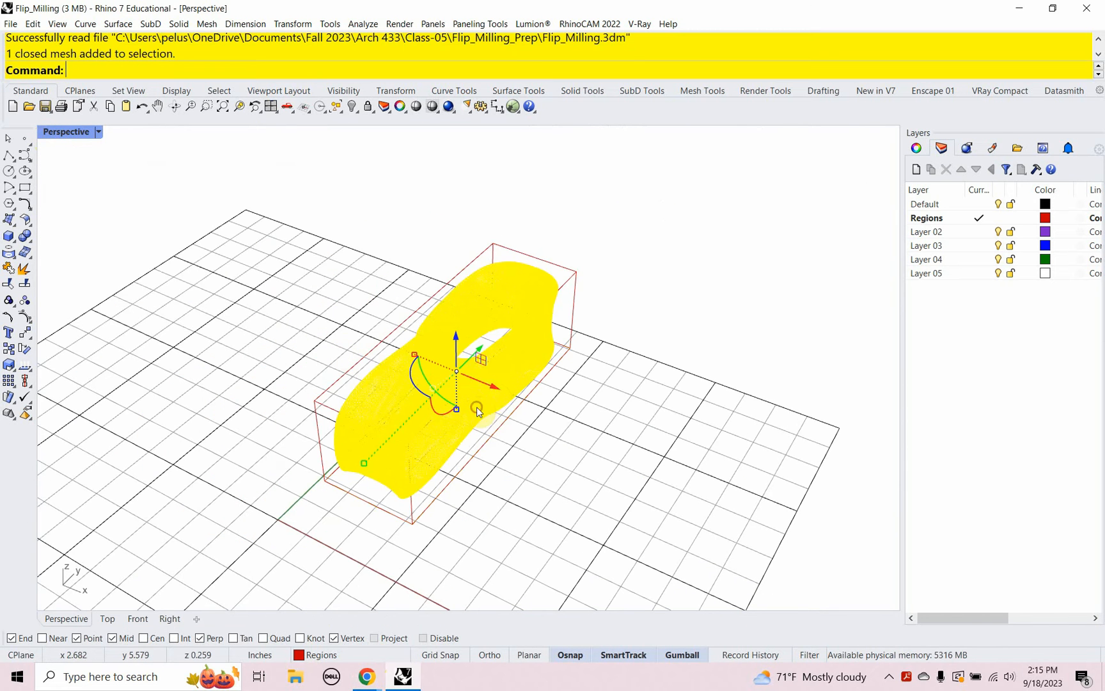
pyautogui.moveTo(493, 396); pyautogui.dragTo(761, 487)
pyautogui.keyDown('shift'); pyautogui.moveTo(764, 492); pyautogui.dragTo(728, 434, button='right'); pyautogui.keyUp('shift')
# Step: Delete the four region curves that formed the box around the mesh's original position
pyautogui.click(502, 444)
pyautogui.moveTo(505, 426); pyautogui.dragTo(227, 224)
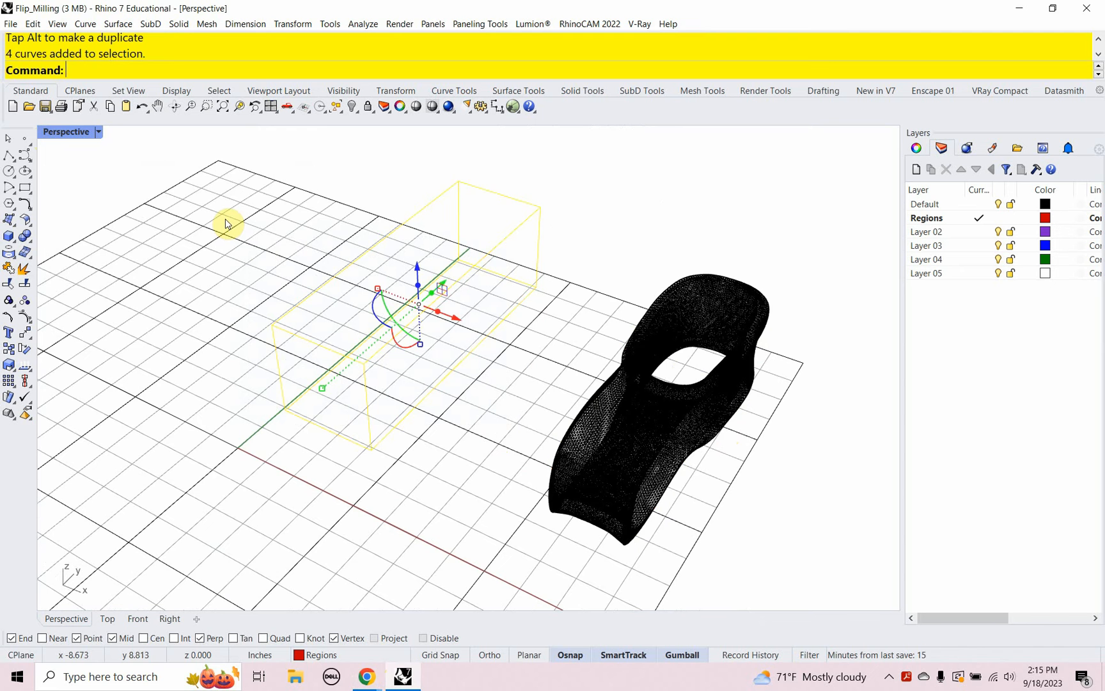
pyautogui.press('Delete')
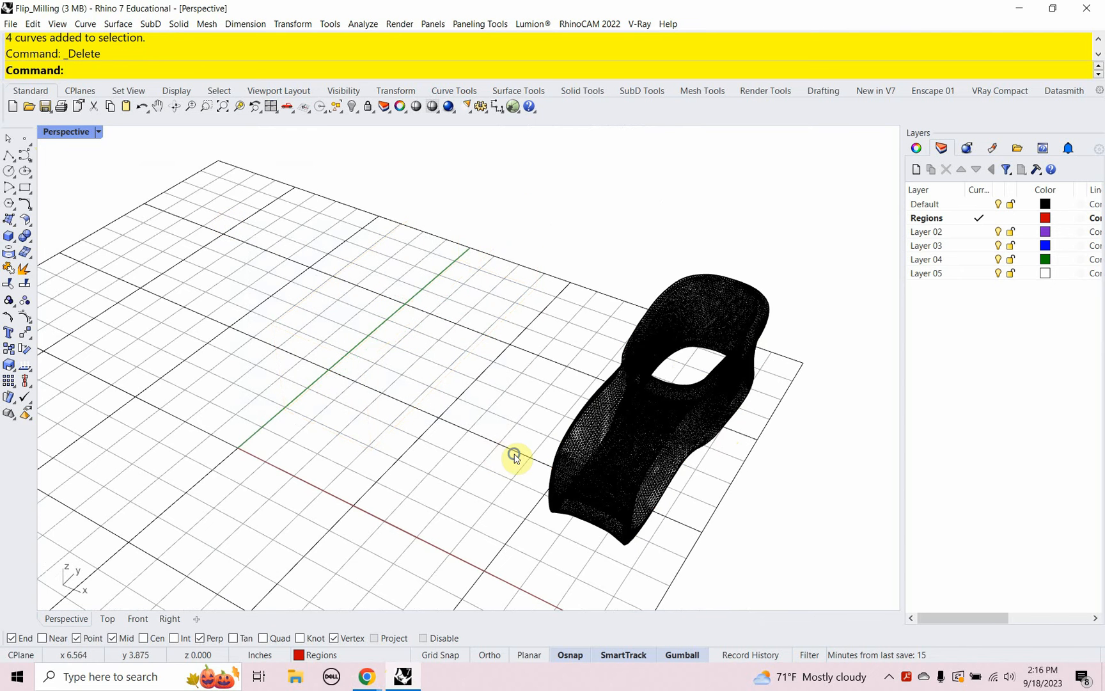
# Step: Set the Perspective viewport's display mode to Shaded and examine the mesh's rim up close
pyautogui.moveTo(516, 454)
pyautogui.mouseDown(button='right')
pyautogui.moveTo(473, 390)
pyautogui.moveTo(512, 439)
pyautogui.mouseUp(button='right')
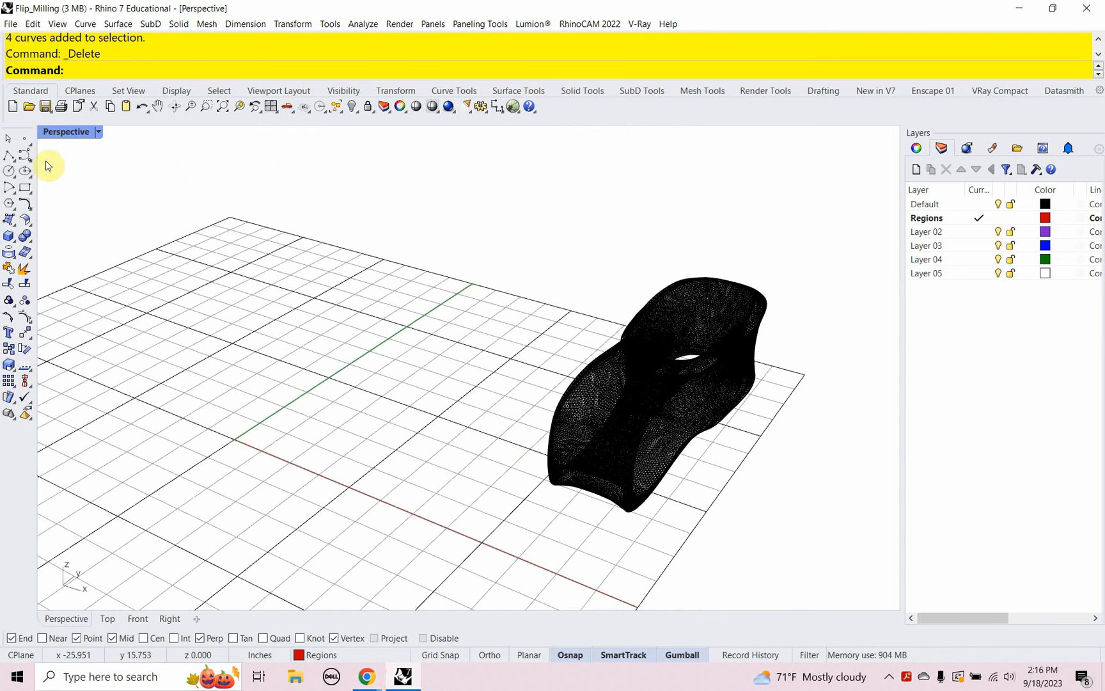
pyautogui.click(97, 131)
pyautogui.click(74, 193)
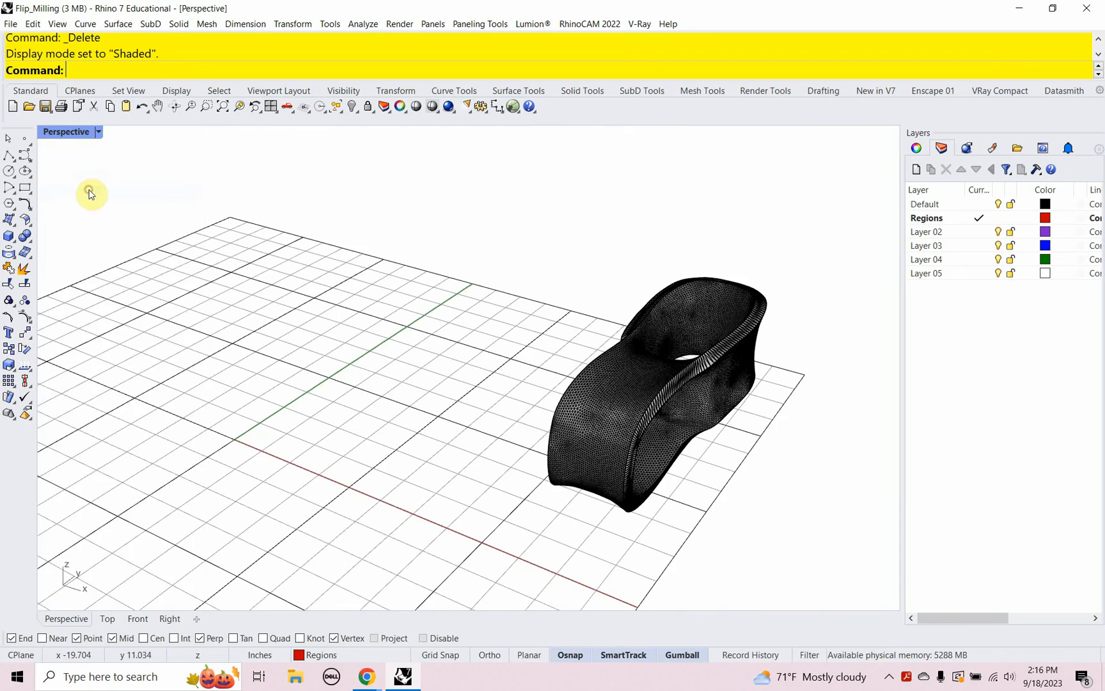
pyautogui.moveTo(451, 347); pyautogui.dragTo(427, 340, button='right')
pyautogui.scroll(8, 597, 417)
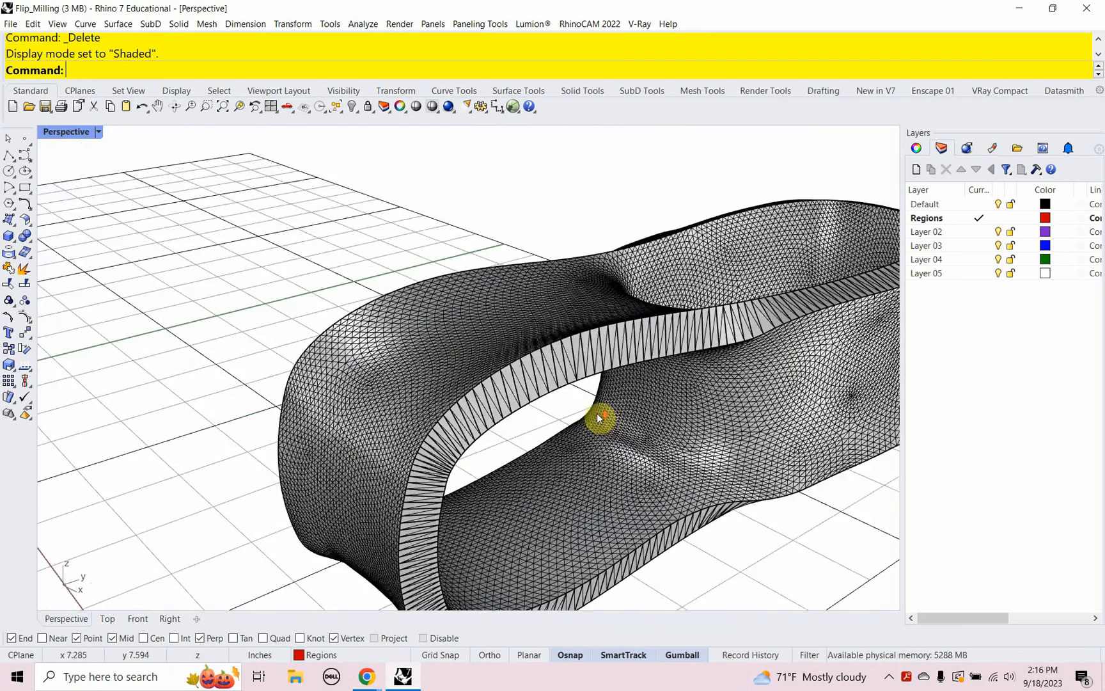
pyautogui.moveTo(597, 417)
pyautogui.mouseDown(button='right')
pyautogui.moveTo(569, 394)
pyautogui.moveTo(444, 432)
pyautogui.moveTo(468, 449)
pyautogui.moveTo(640, 408)
pyautogui.moveTo(607, 385)
pyautogui.moveTo(583, 414)
pyautogui.mouseUp(button='right')
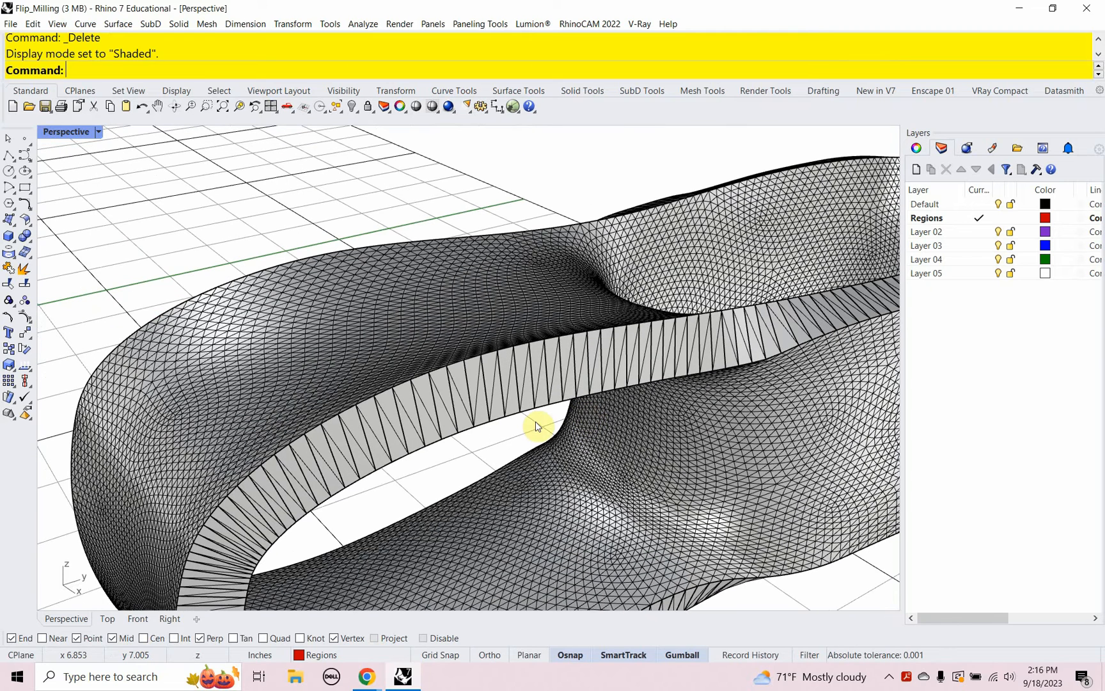
pyautogui.write('dist')
pyautogui.press('Return')
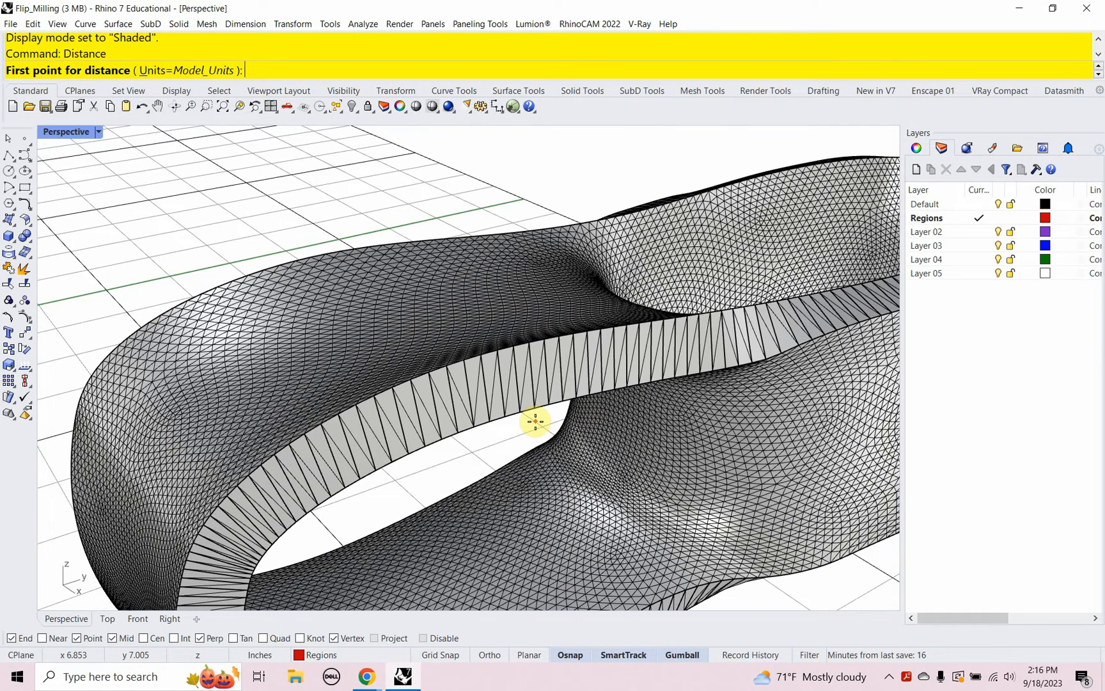
pyautogui.press('Escape')
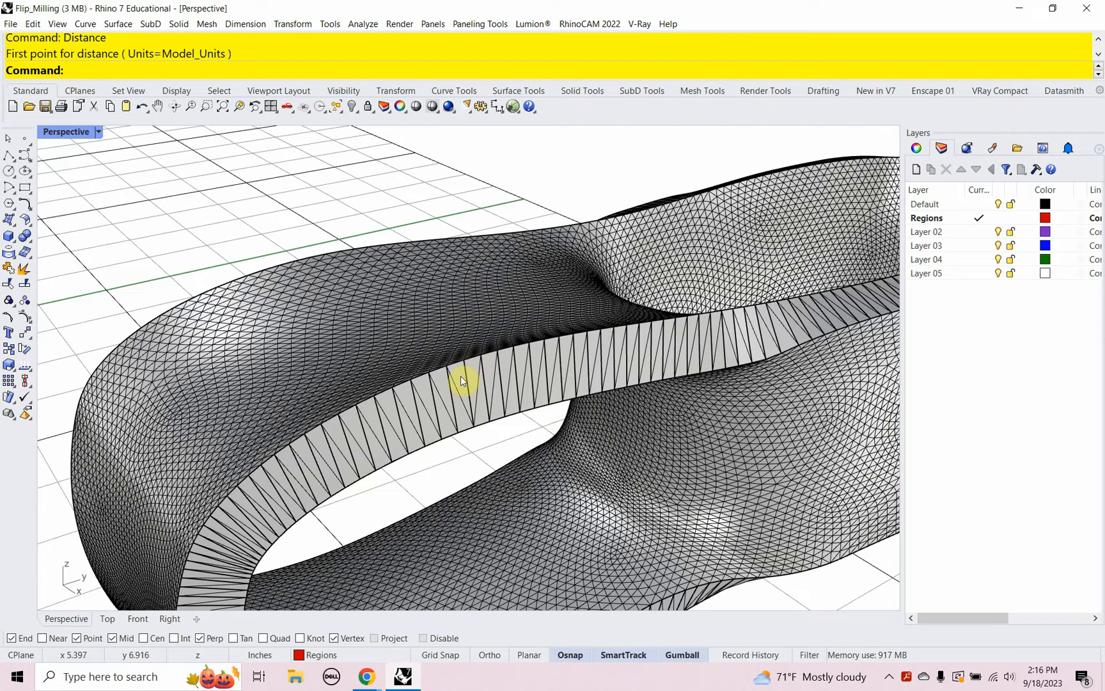
# Step: Measure the wall thickness across the mesh's rim between two opposite vertices
pyautogui.write('dist')
pyautogui.press('Return')
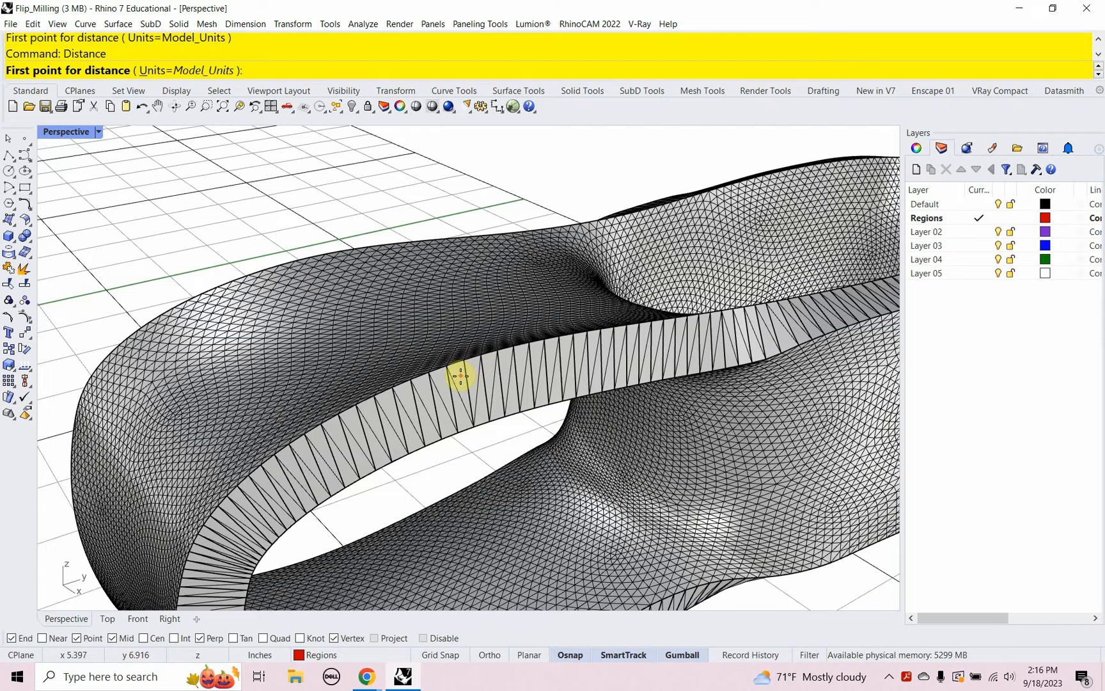
pyautogui.click(459, 369)
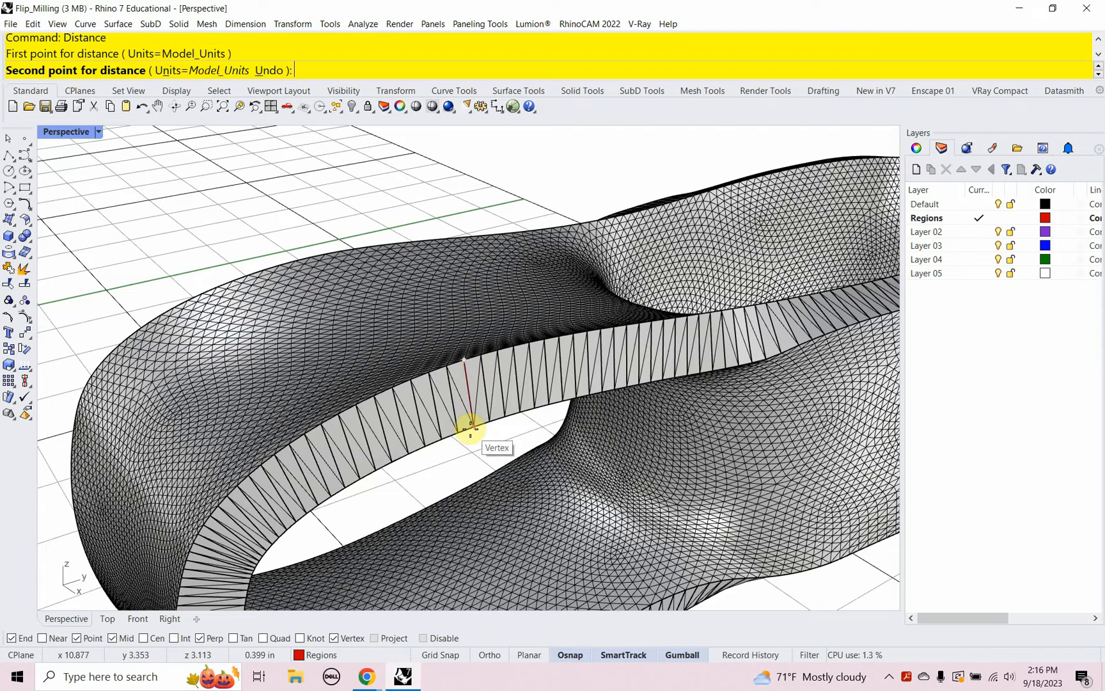
pyautogui.click(470, 428)
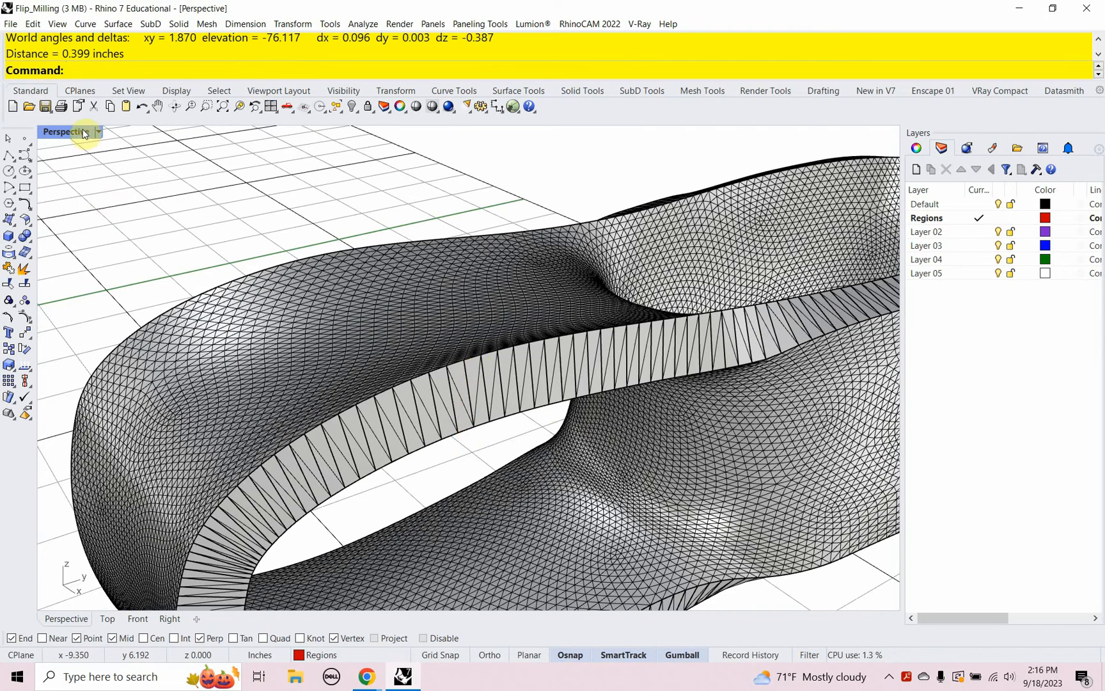
pyautogui.moveTo(247, 202)
pyautogui.mouseDown(button='right')
pyautogui.moveTo(299, 222)
pyautogui.moveTo(283, 244)
pyautogui.moveTo(365, 328)
pyautogui.moveTo(447, 277)
pyautogui.mouseUp(button='right')
pyautogui.moveTo(465, 265); pyautogui.dragTo(323, 277, button='right')
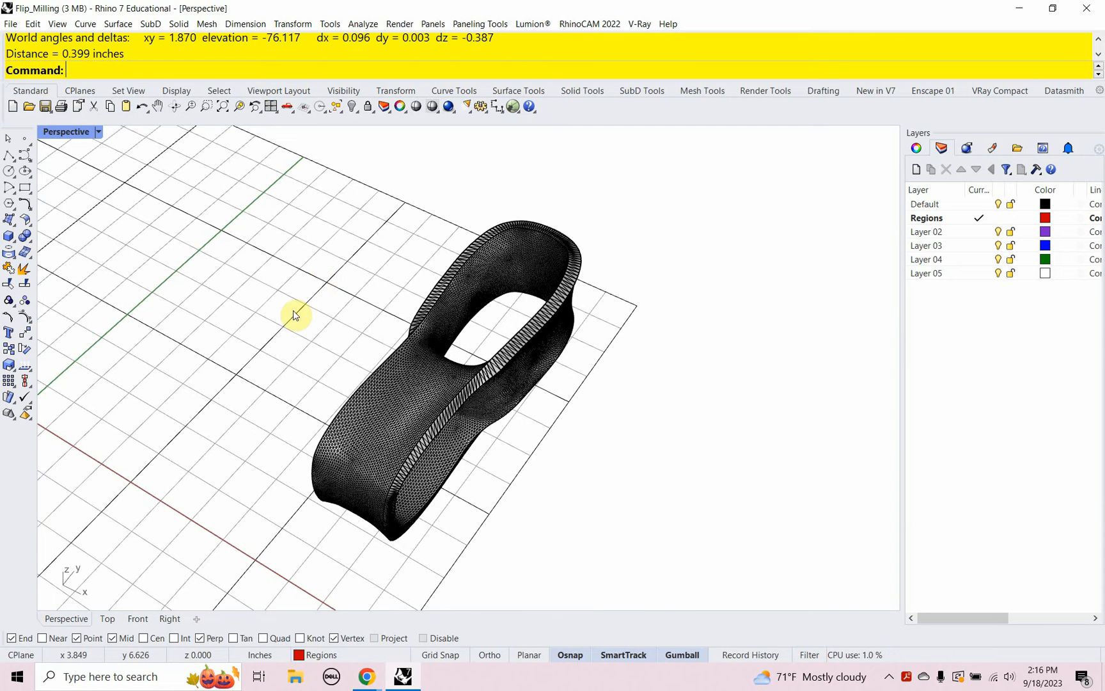
pyautogui.keyDown('shift'); pyautogui.moveTo(293, 311); pyautogui.dragTo(407, 313, button='right'); pyautogui.keyUp('shift')
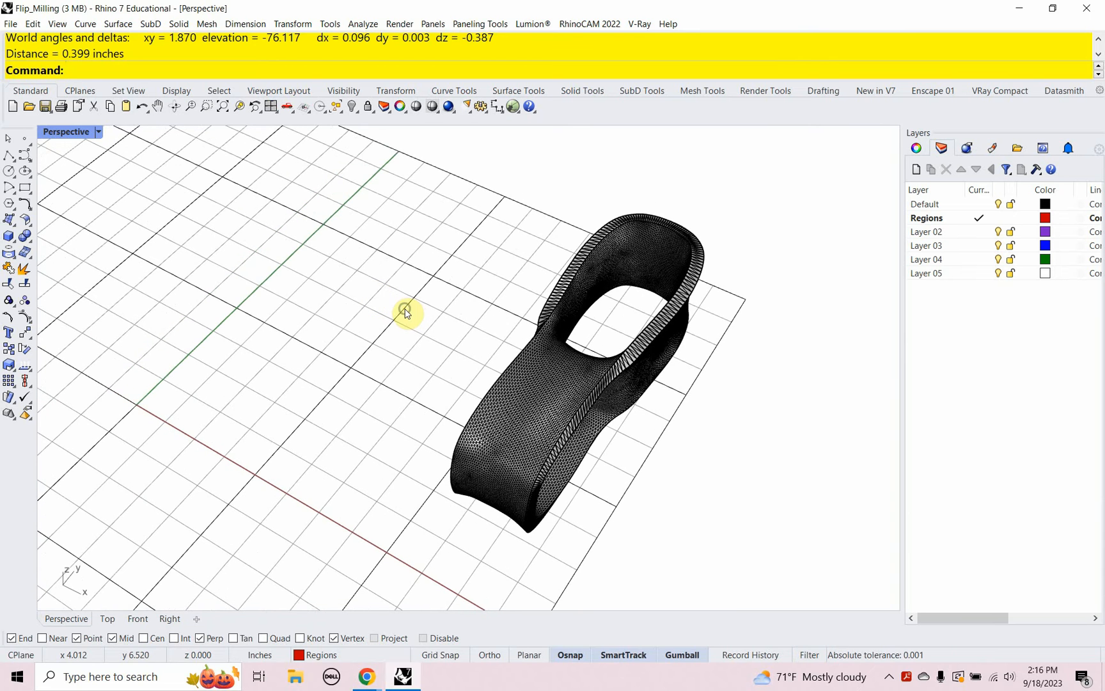
# Step: Start saving the model as a new file and browse to the Videos folder in Documents
pyautogui.click(9, 26)
pyautogui.click(14, 126)
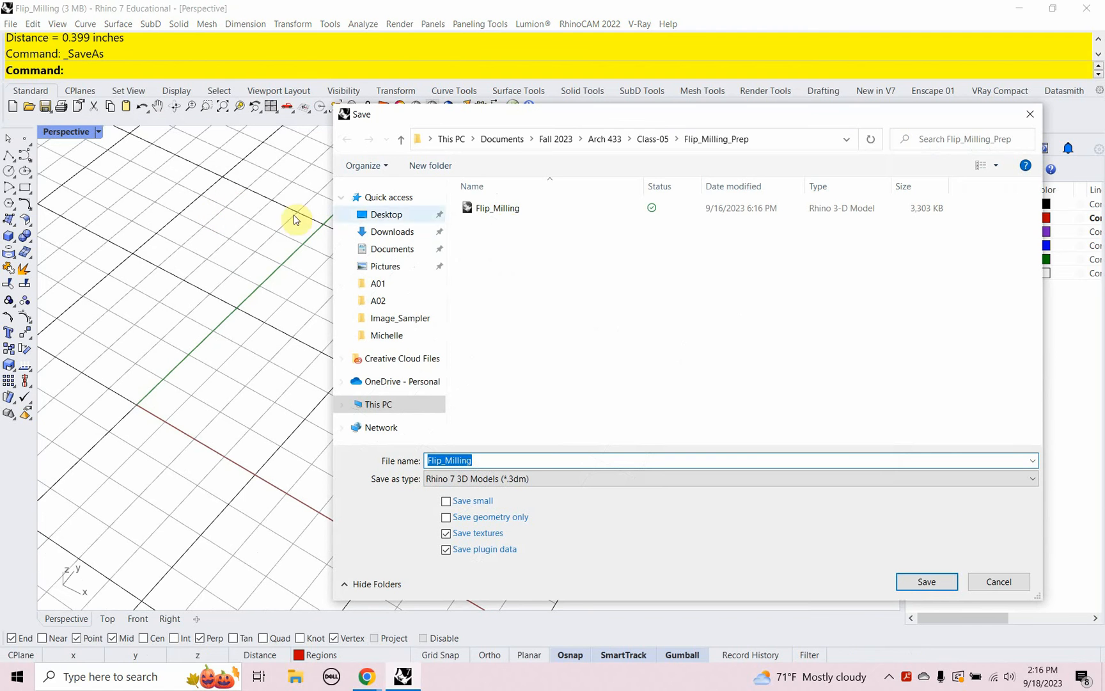
pyautogui.click(505, 137)
pyautogui.scroll(-6, 550, 346)
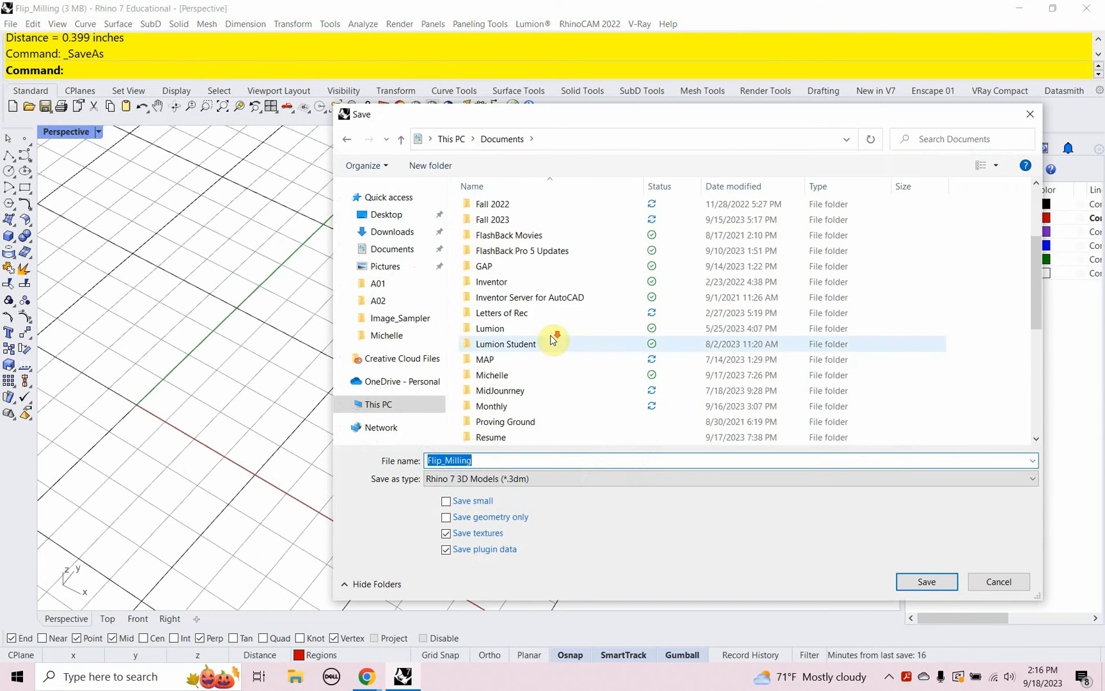
pyautogui.scroll(-4, 551, 347)
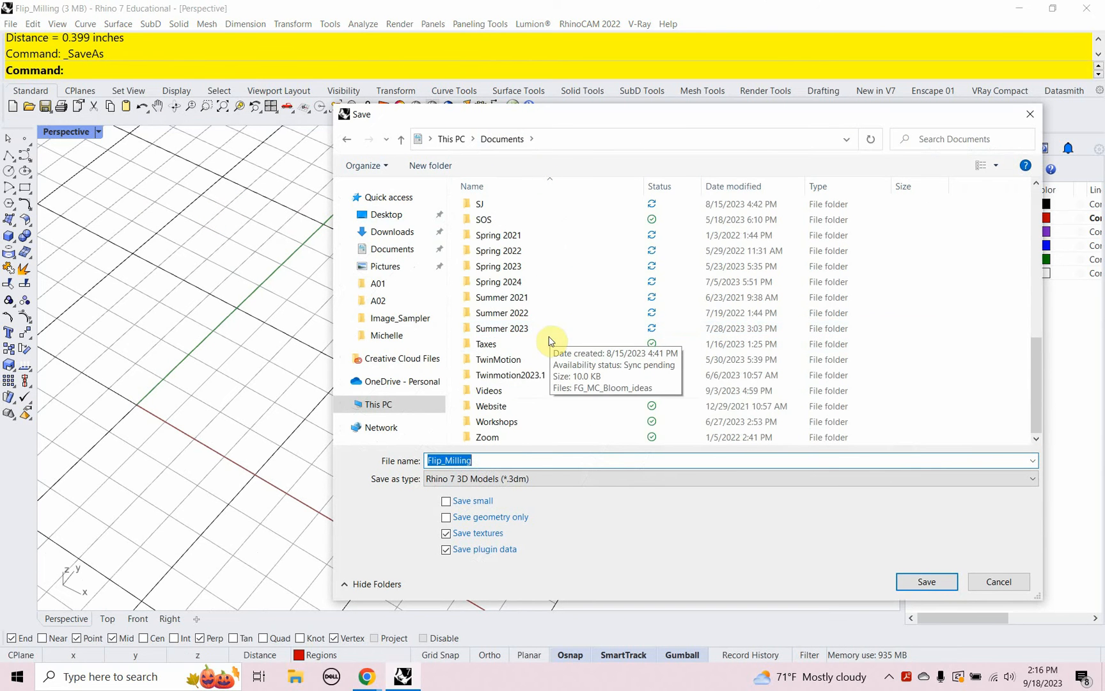
pyautogui.doubleClick(505, 389)
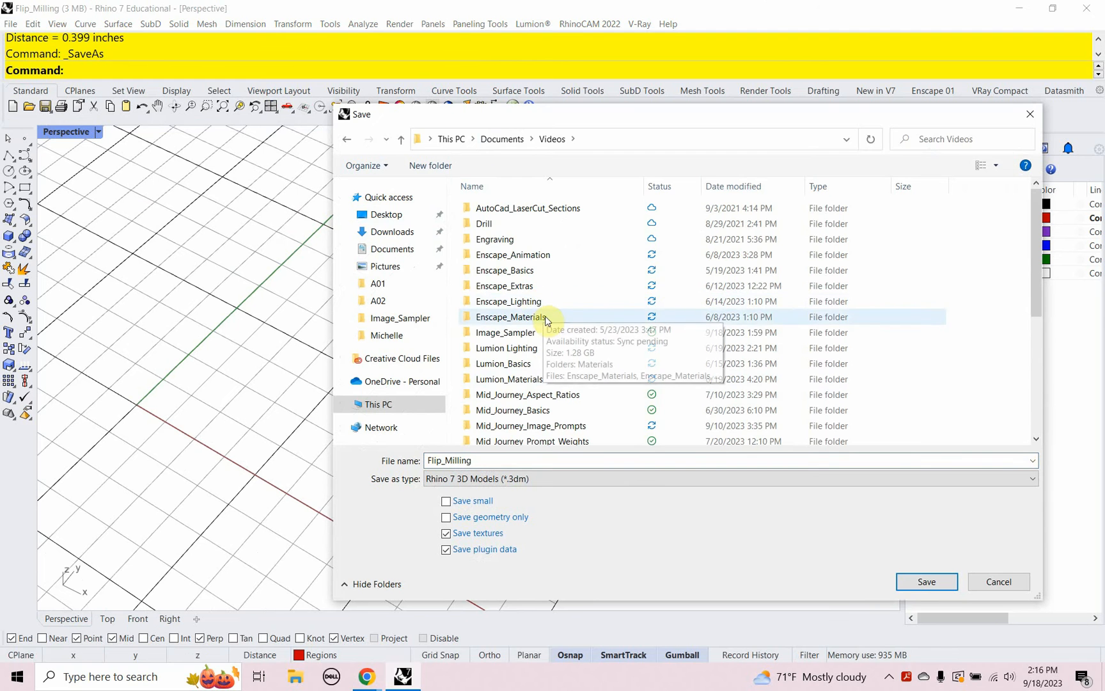
pyautogui.scroll(-3, 600, 267)
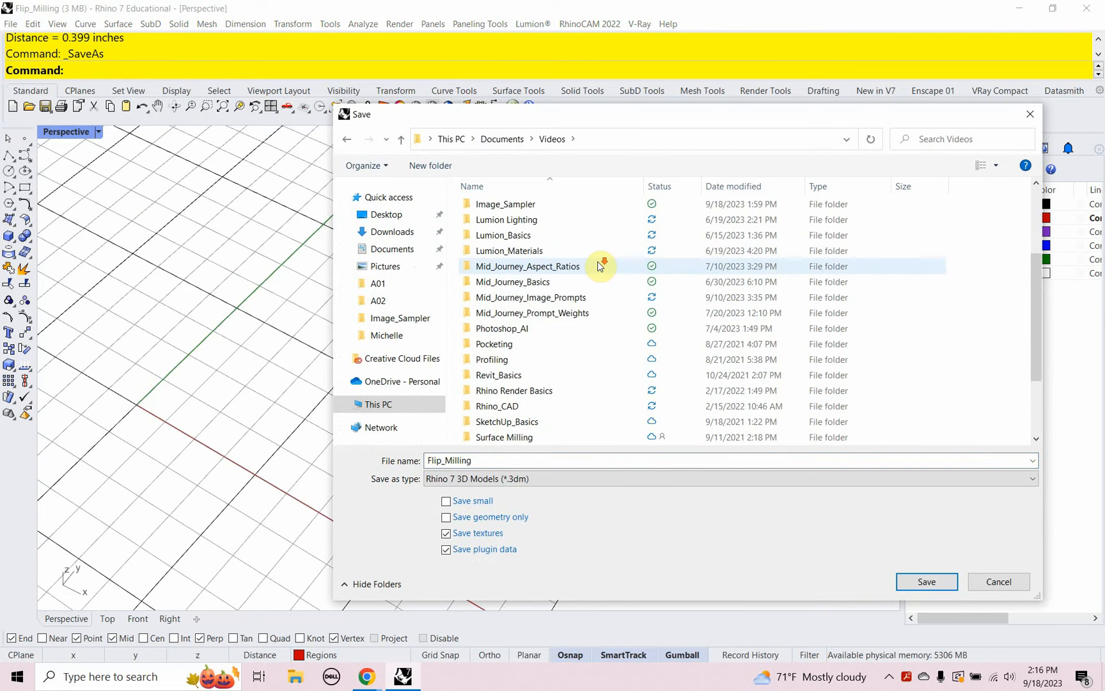
pyautogui.scroll(3, 599, 264)
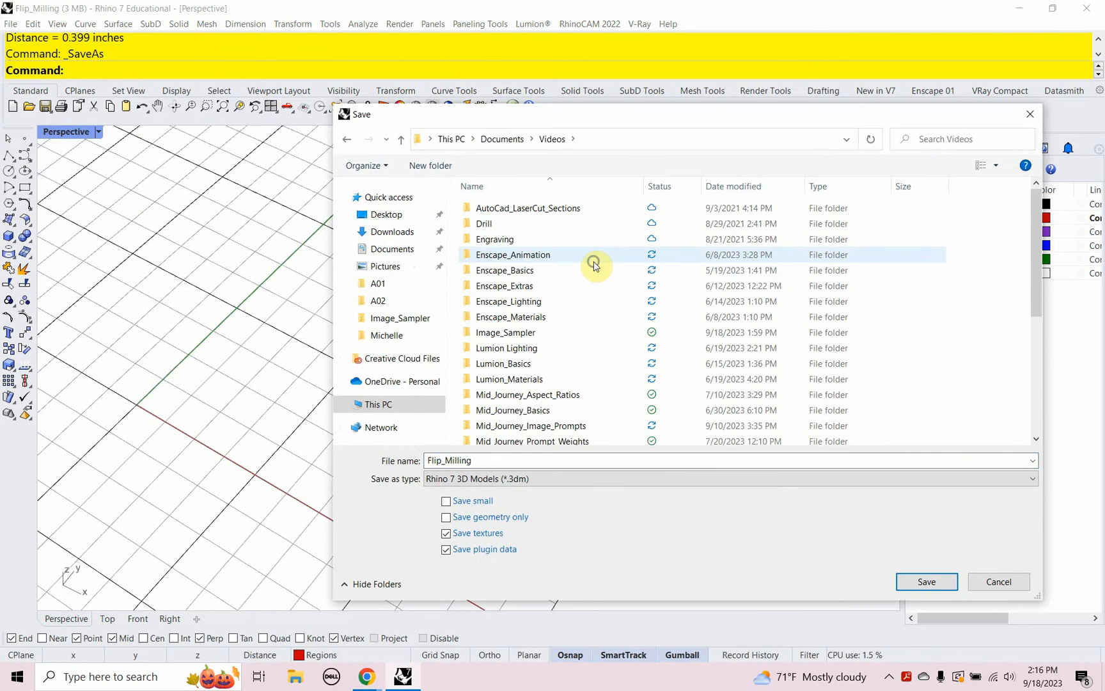
# Step: Create a folder named Flip_Milling inside Videos and save the model there as a Rhino 7 file named Flip_Milling
pyautogui.rightClick(595, 266)
pyautogui.moveTo(662, 519)
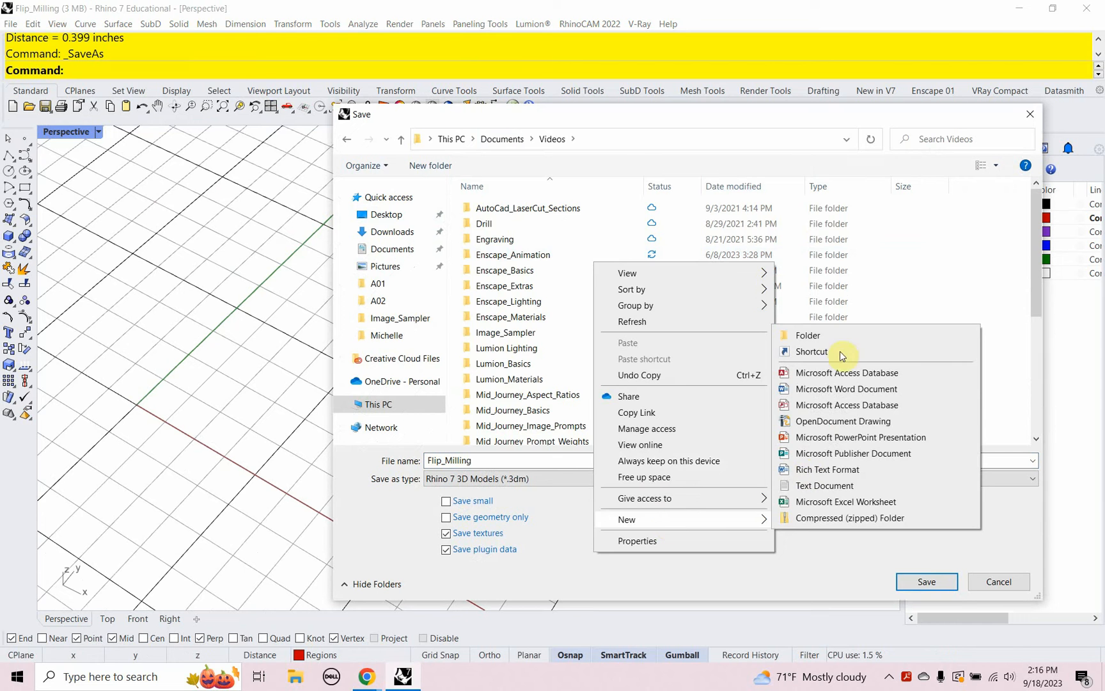
pyautogui.click(830, 335)
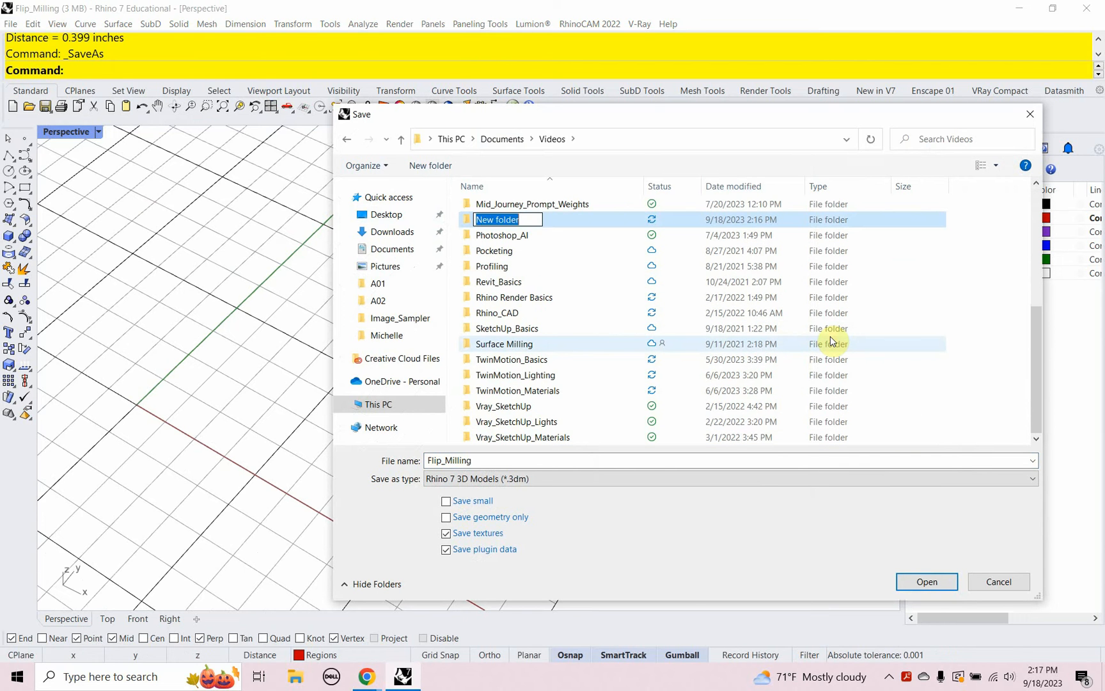
pyautogui.write('Flip_Milling')
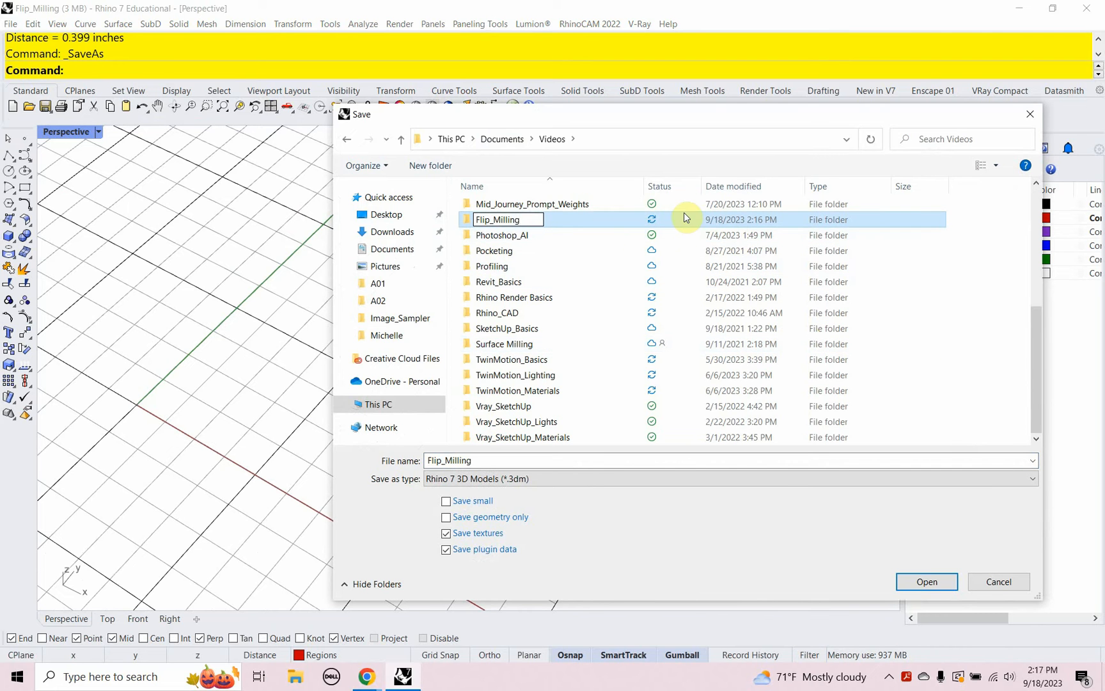
pyautogui.click(463, 224)
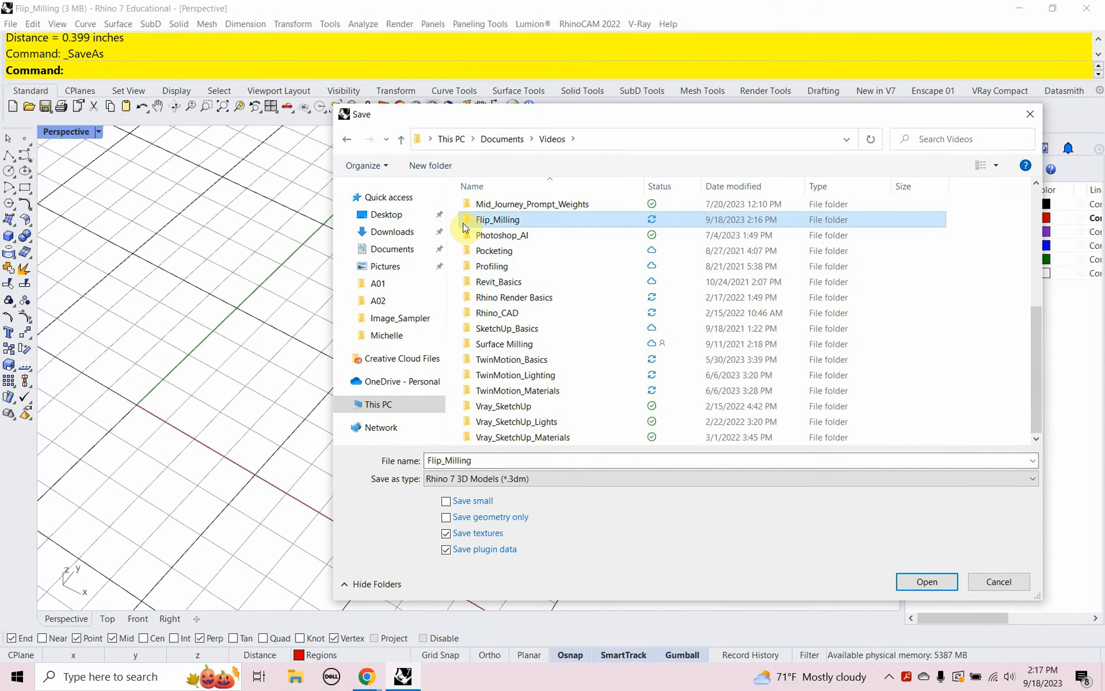
pyautogui.doubleClick(464, 222)
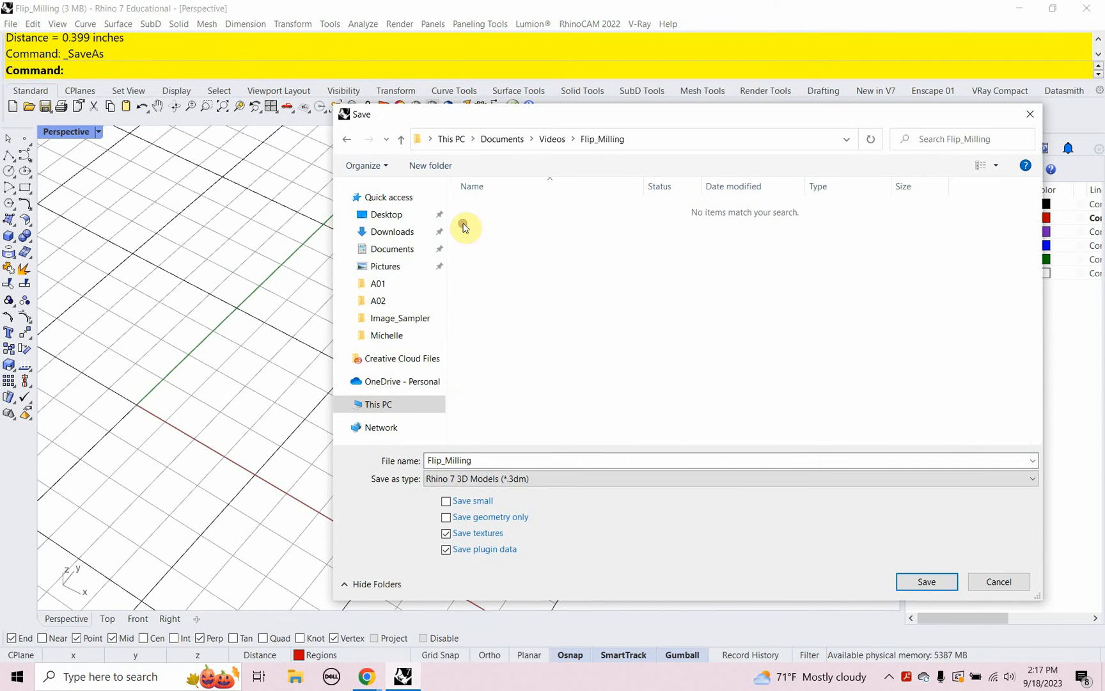
pyautogui.click(921, 582)
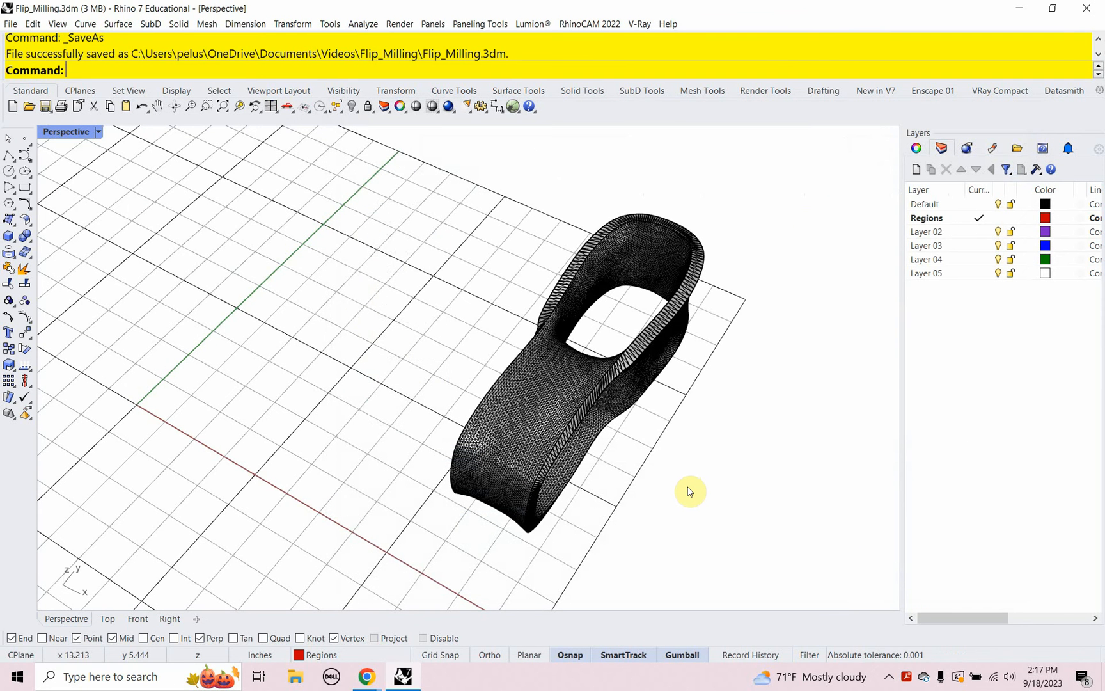
# Step: Make Default the current layer and create a solid bounding box around the closed mesh in world coordinates
pyautogui.moveTo(687, 491); pyautogui.dragTo(629, 470, button='right')
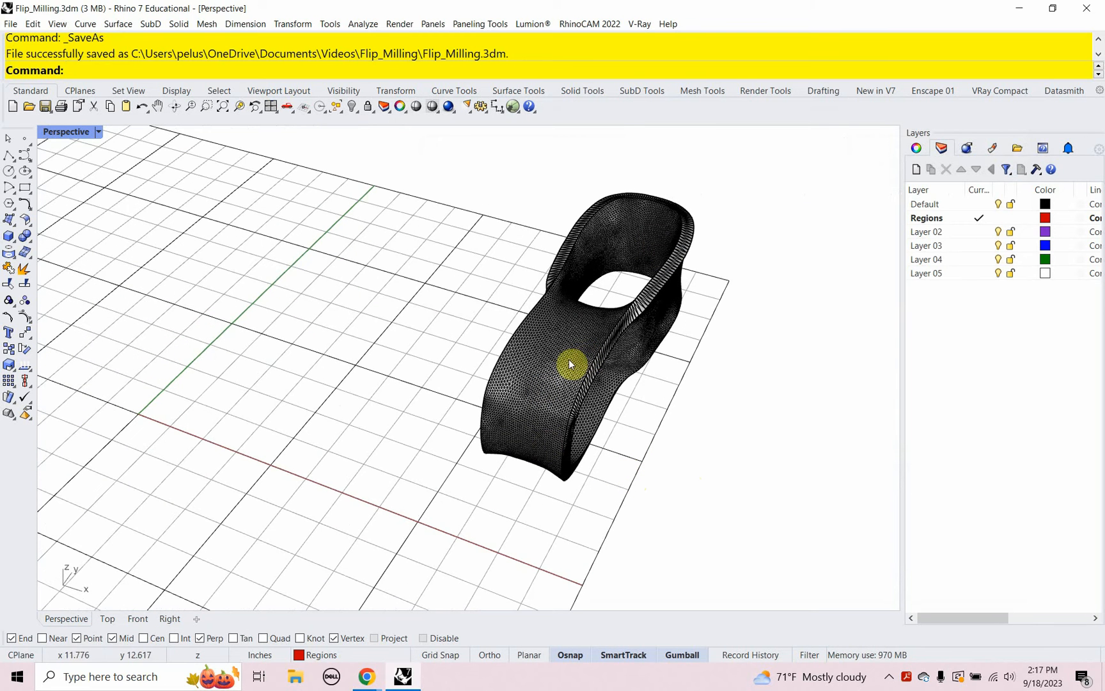
pyautogui.click(965, 205)
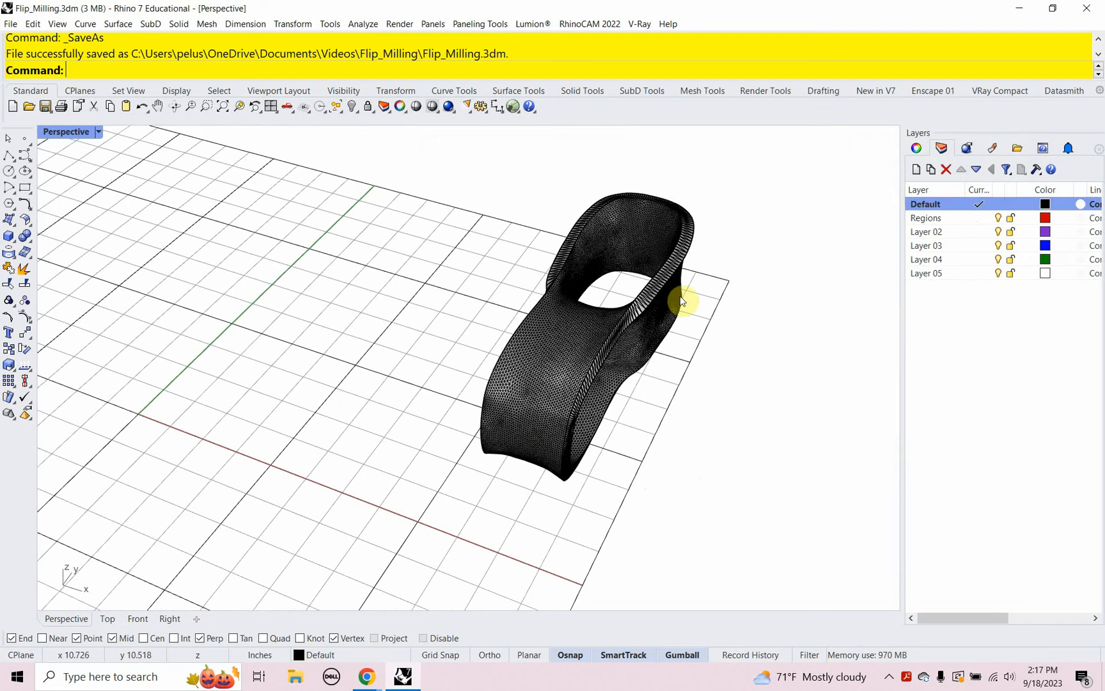
pyautogui.click(571, 376)
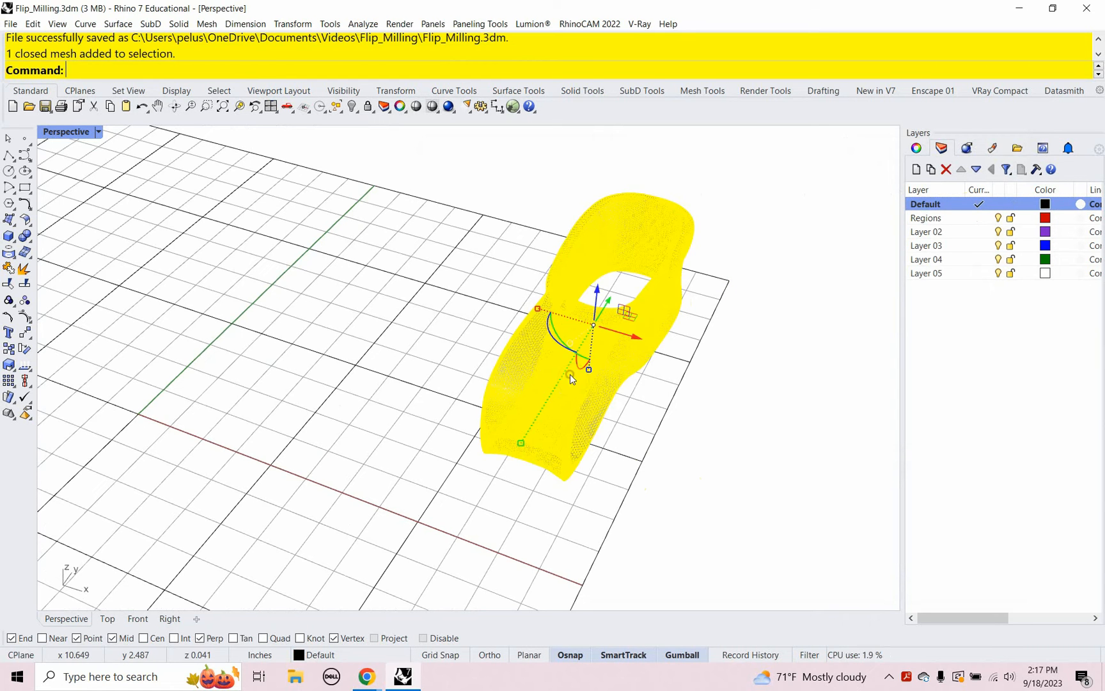
pyautogui.write('B')
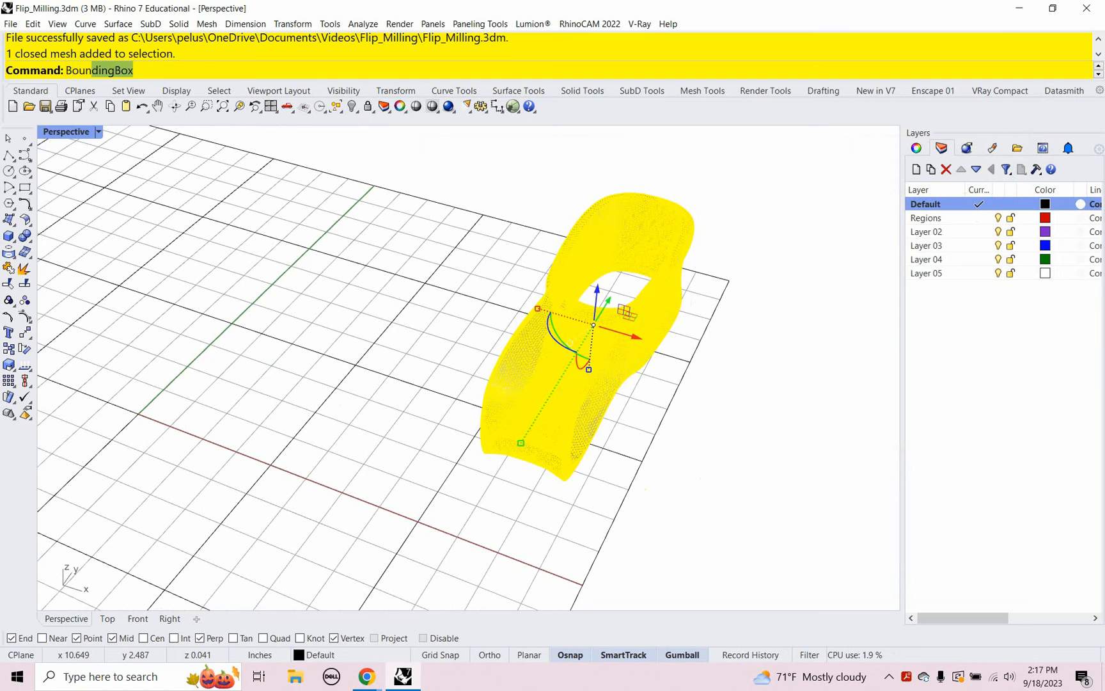
pyautogui.write('oun')
pyautogui.press('Return')
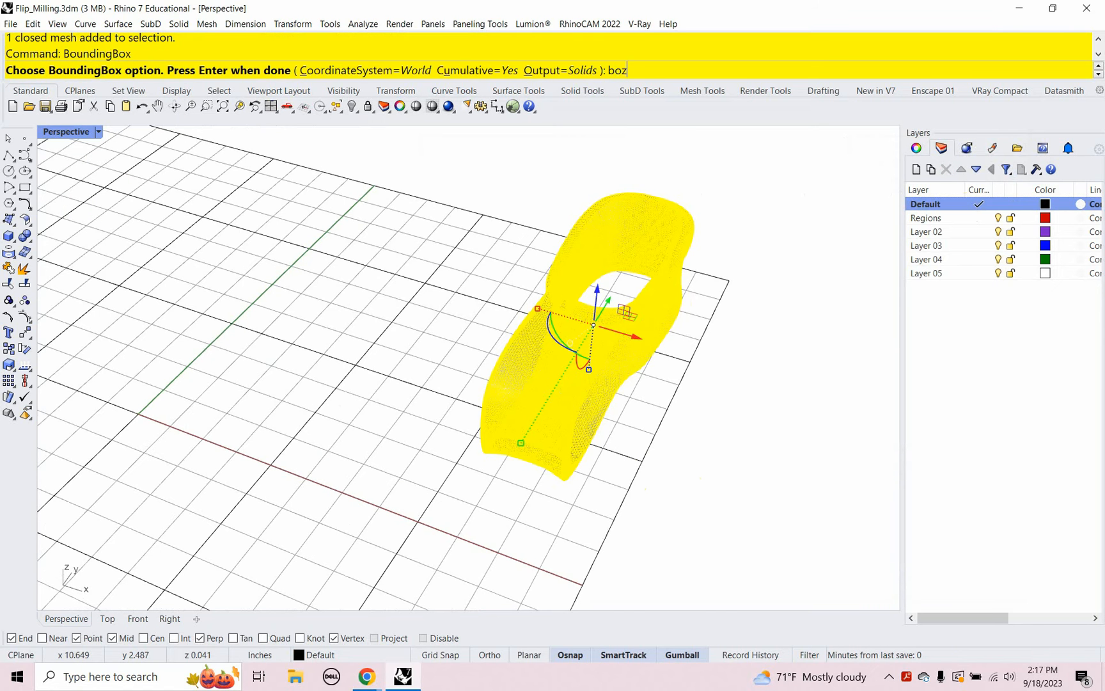
pyautogui.press('Return')
pyautogui.press('Return')
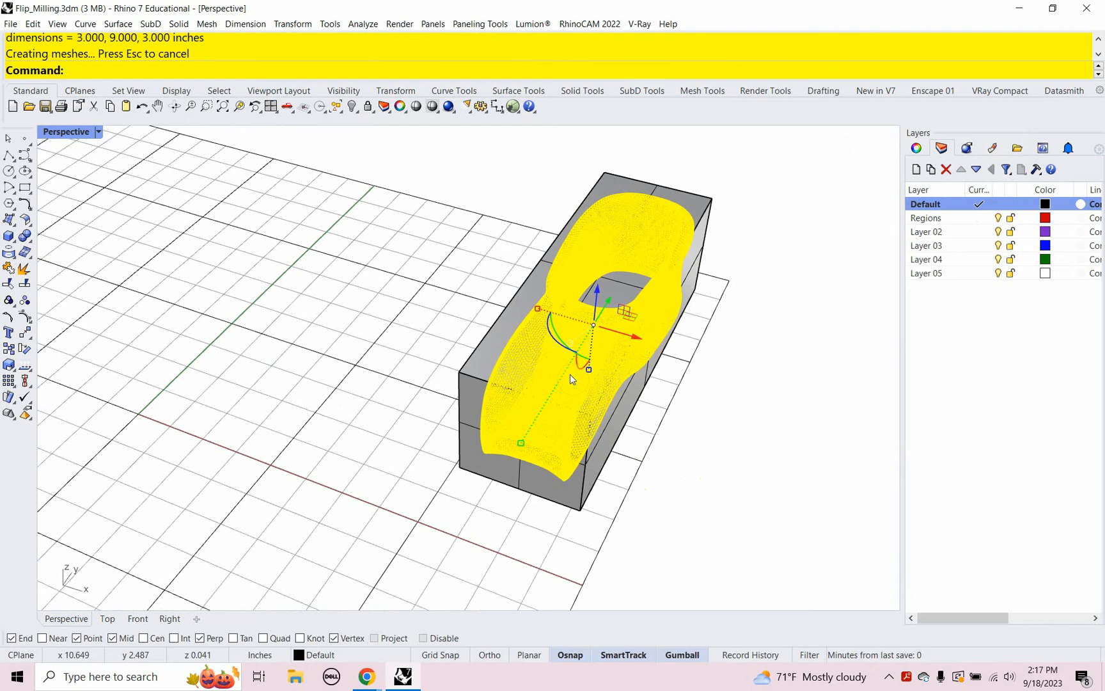
pyautogui.click(635, 466)
# Step: Measure the bounding box's width, height and length between its corner end points
pyautogui.moveTo(660, 488); pyautogui.dragTo(643, 461, button='right')
pyautogui.write('Distance')
pyautogui.press('Return')
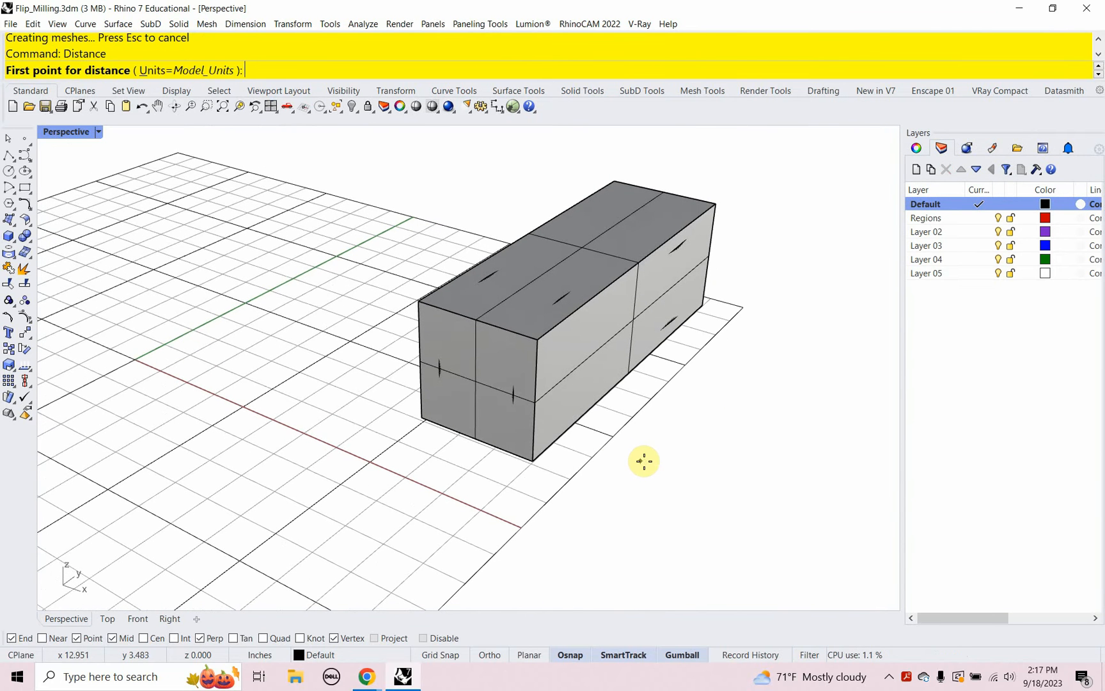
pyautogui.click(422, 417)
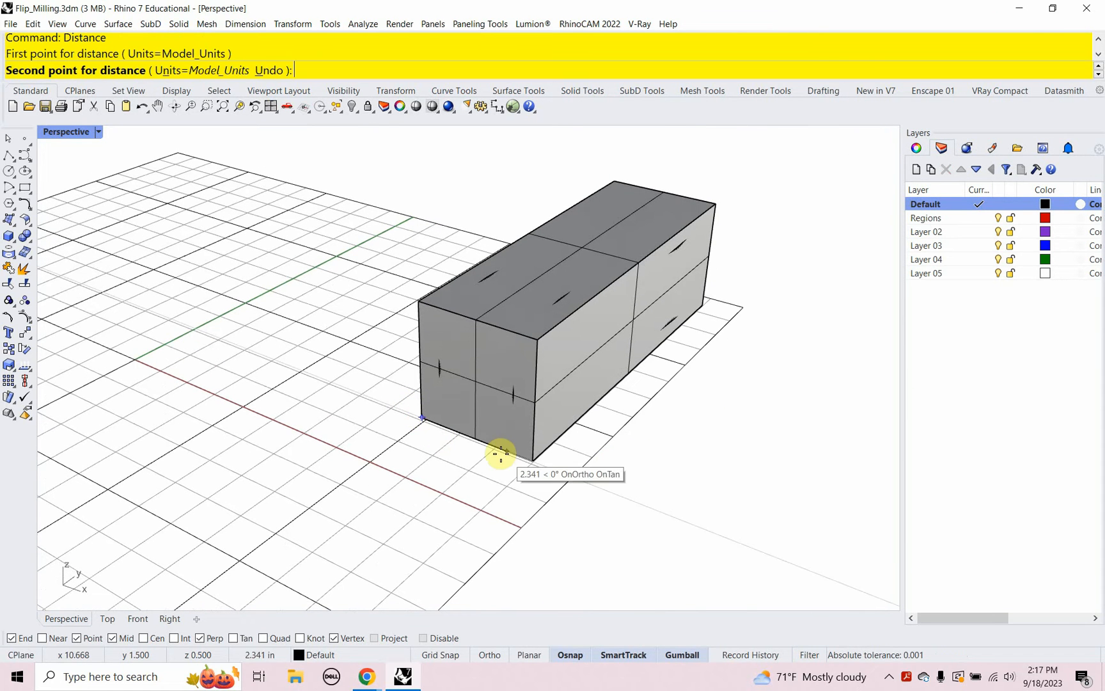
pyautogui.click(533, 456)
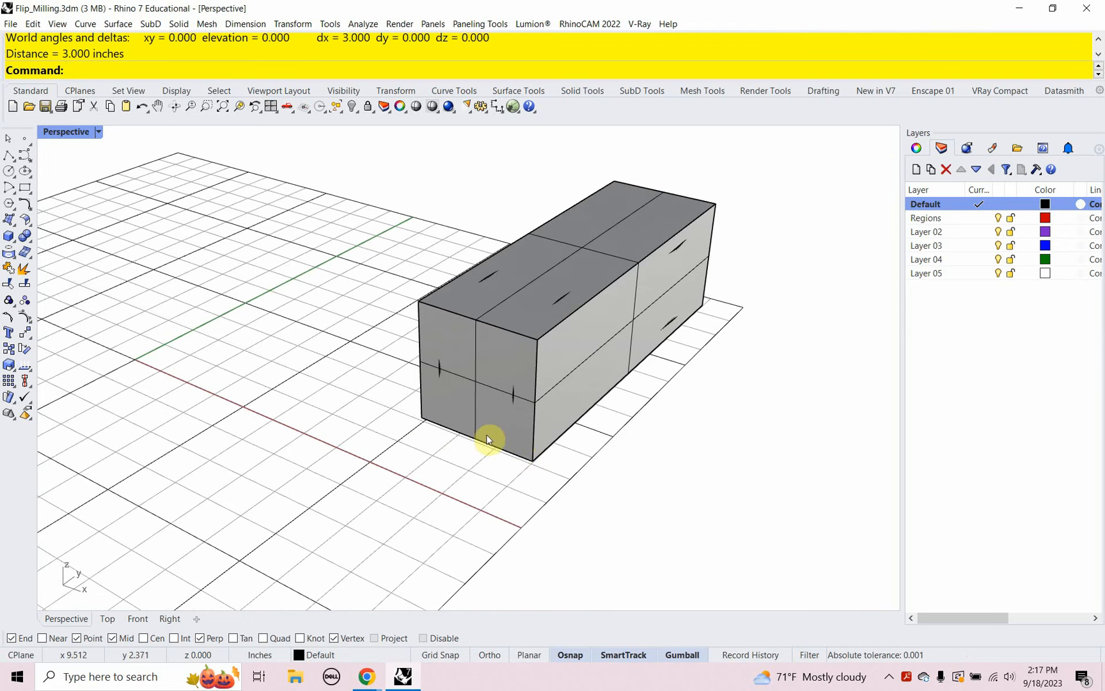
pyautogui.press('Return')
pyautogui.click(531, 455)
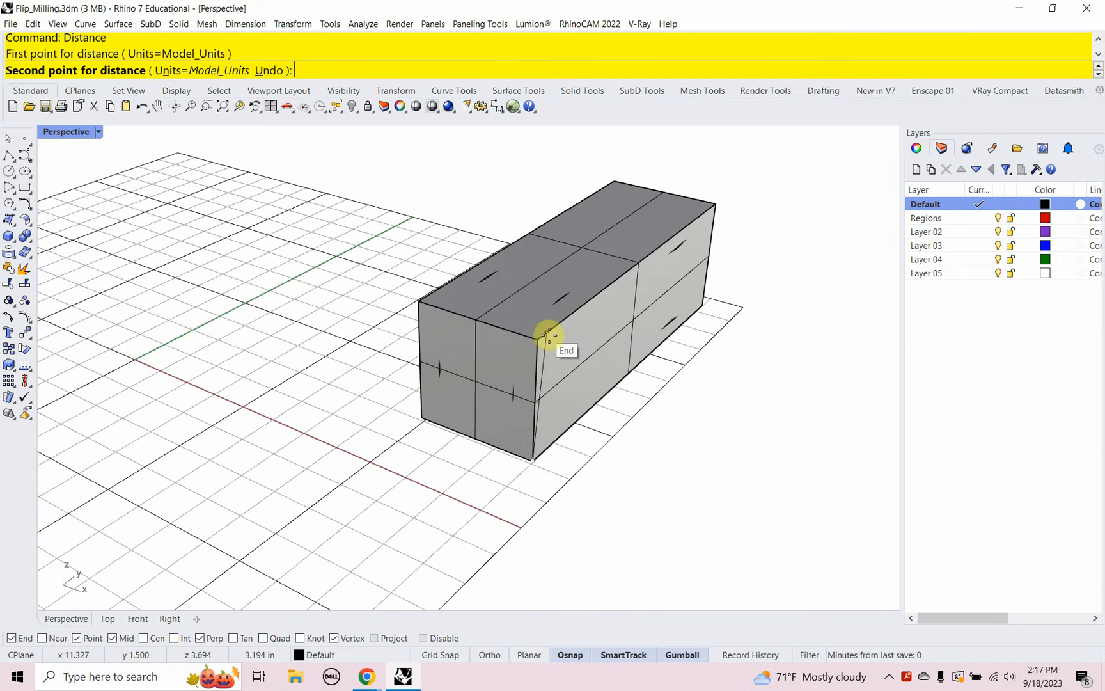
pyautogui.click(538, 330)
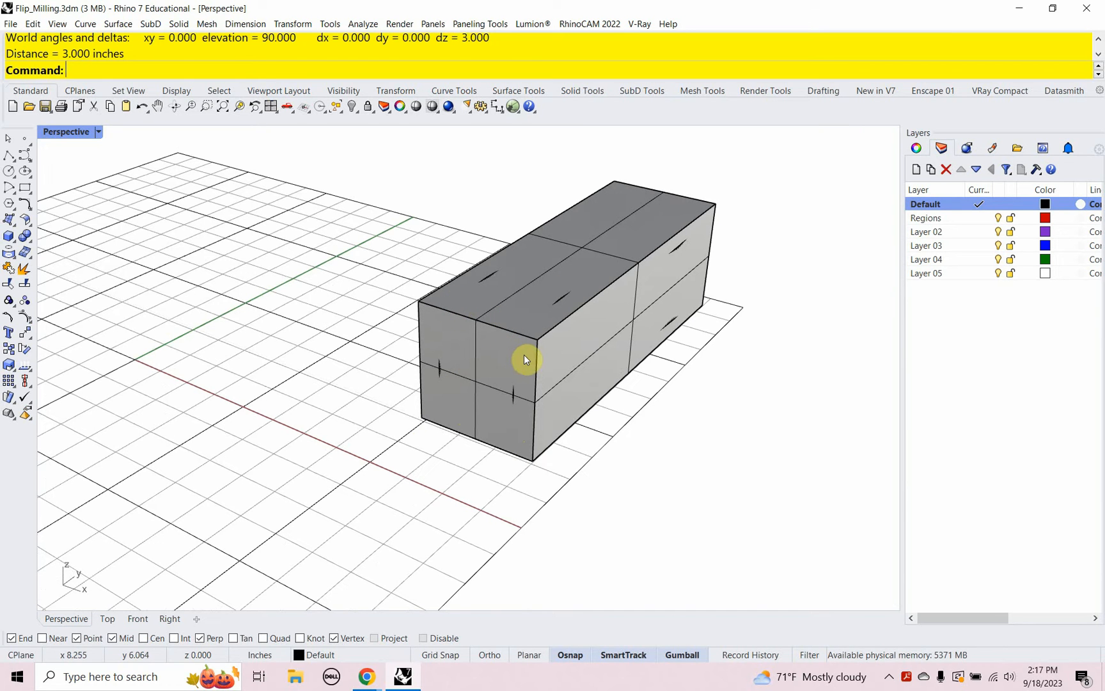
pyautogui.press('Return')
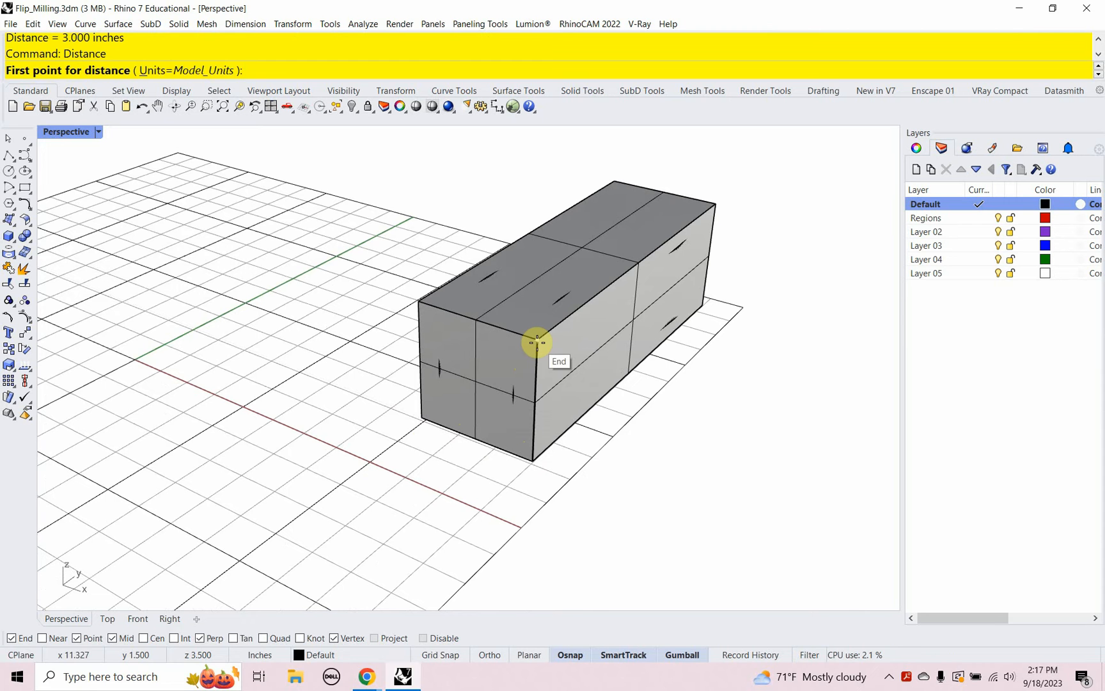
pyautogui.click(536, 342)
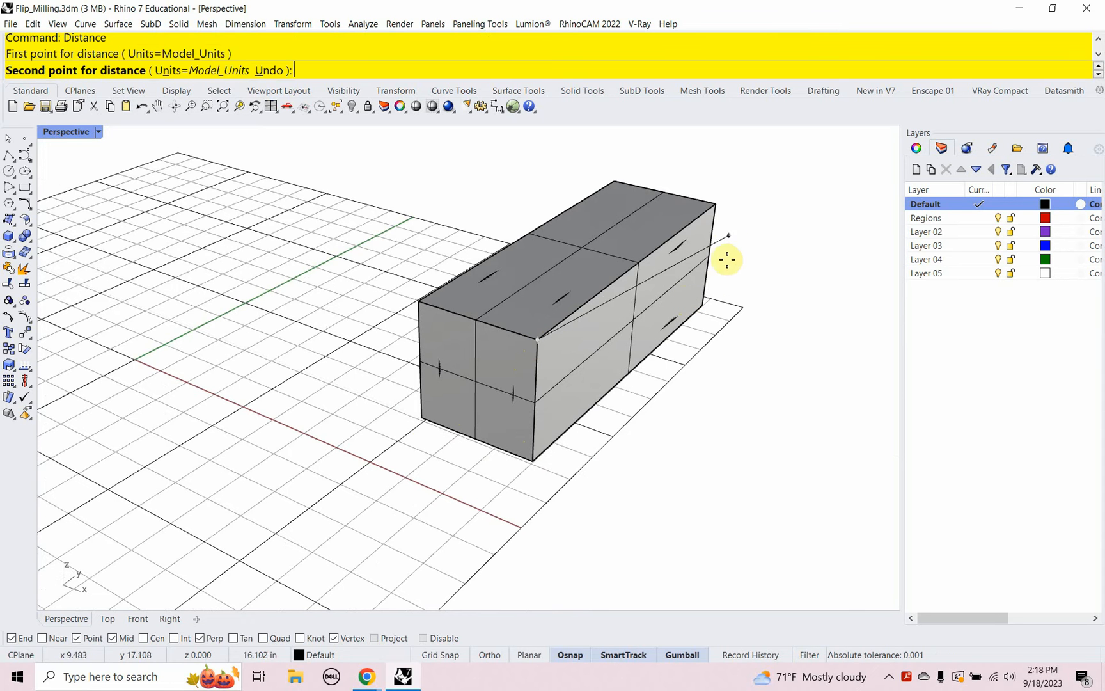
pyautogui.click(716, 206)
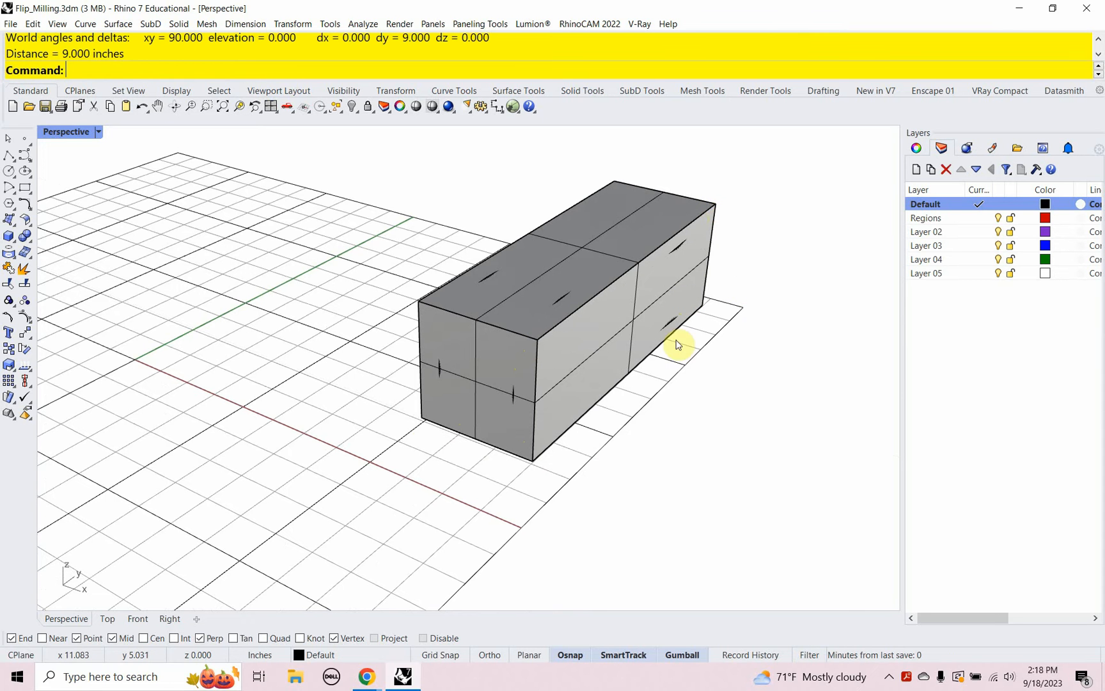
# Step: Create a solid stock box with its first base corner at 0,0,0, 4" long, 12" wide and 4" high
pyautogui.moveTo(592, 422); pyautogui.dragTo(592, 397, button='right')
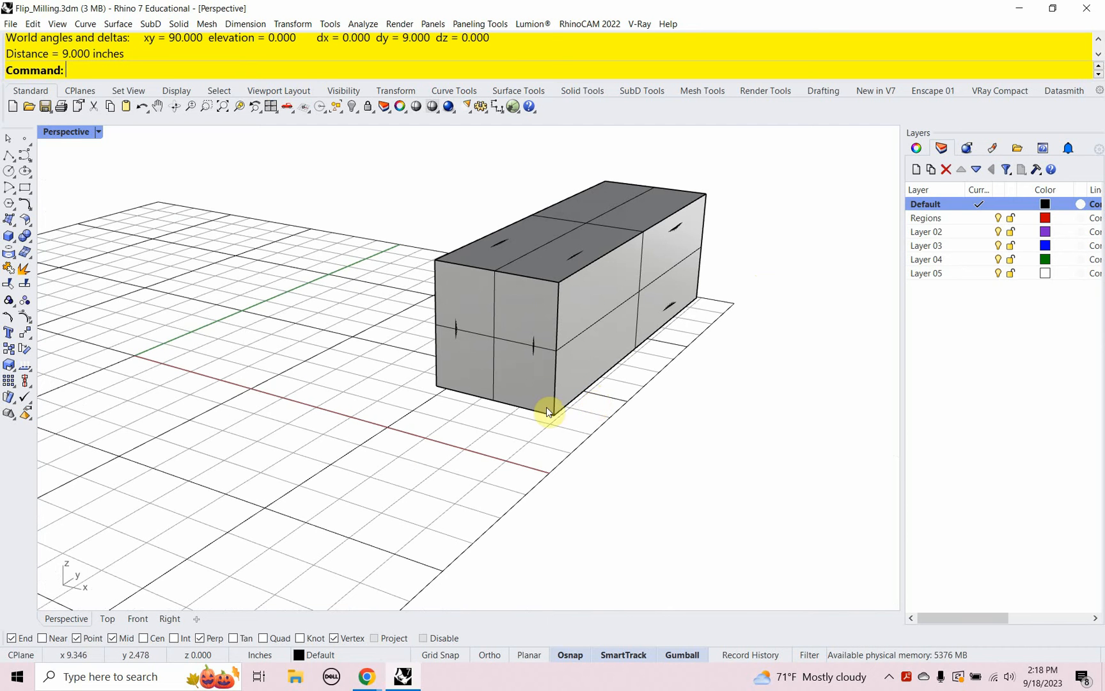
pyautogui.moveTo(548, 411); pyautogui.dragTo(506, 407, button='right')
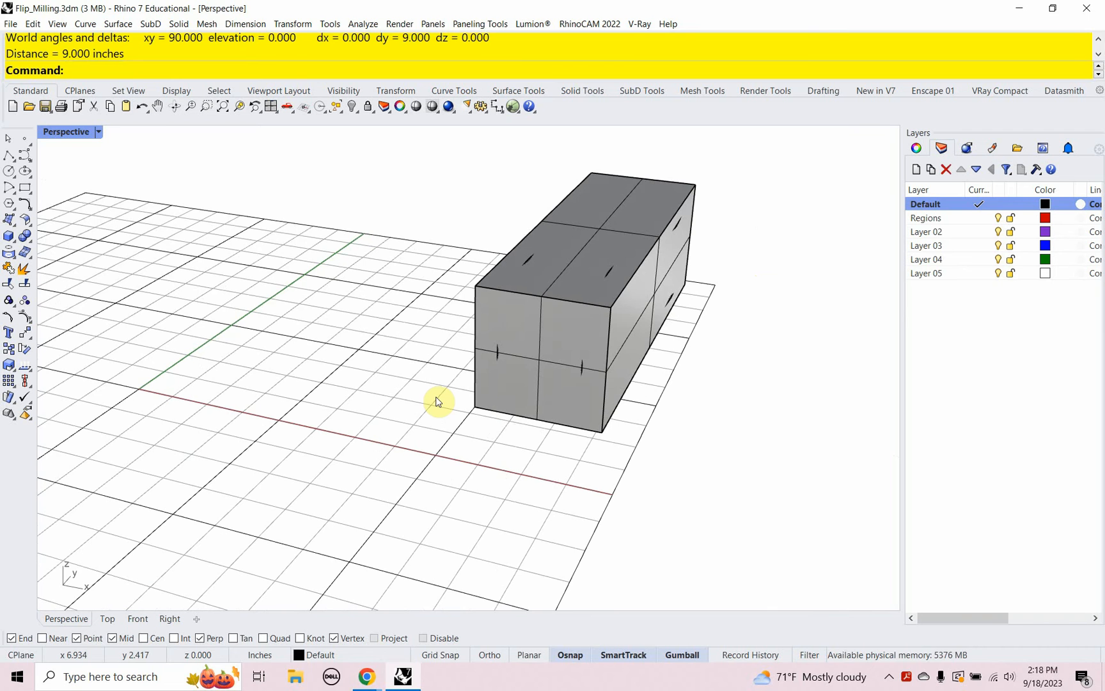
pyautogui.write('box')
pyautogui.press('Return')
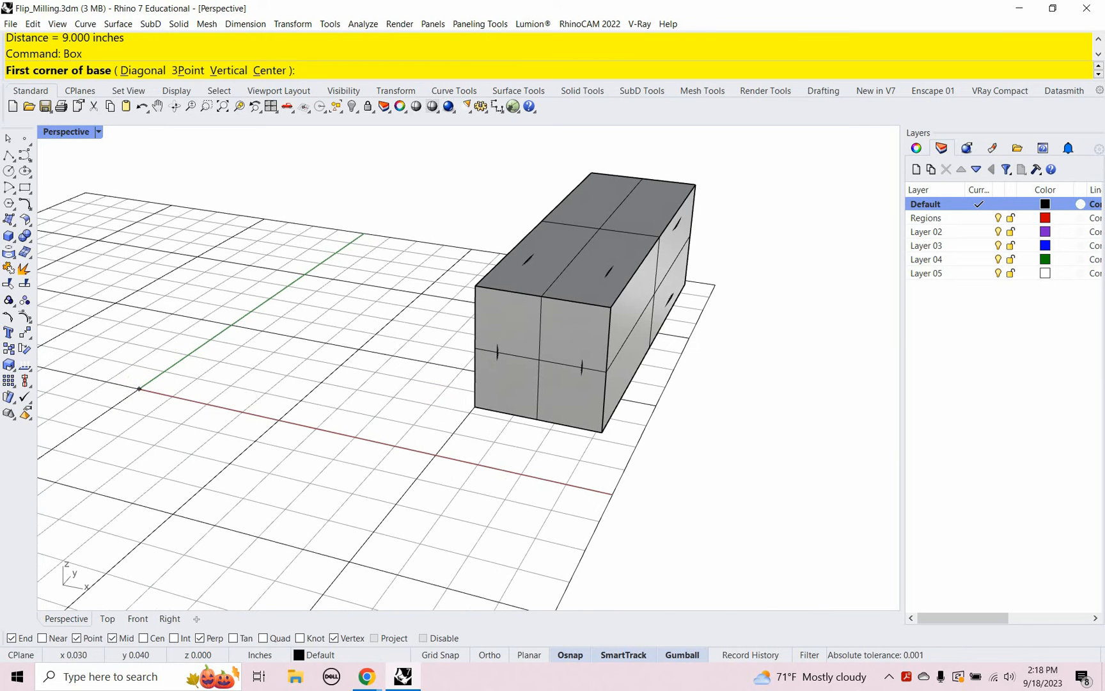
pyautogui.write('0,0,0')
pyautogui.press('Return')
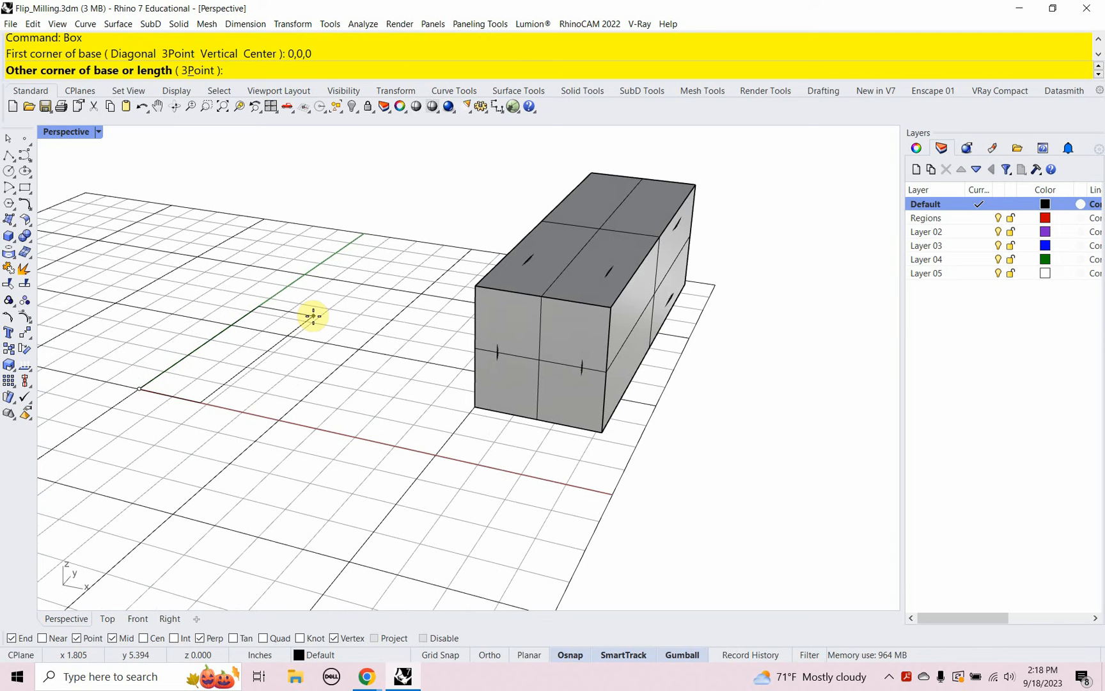
pyautogui.write('4')
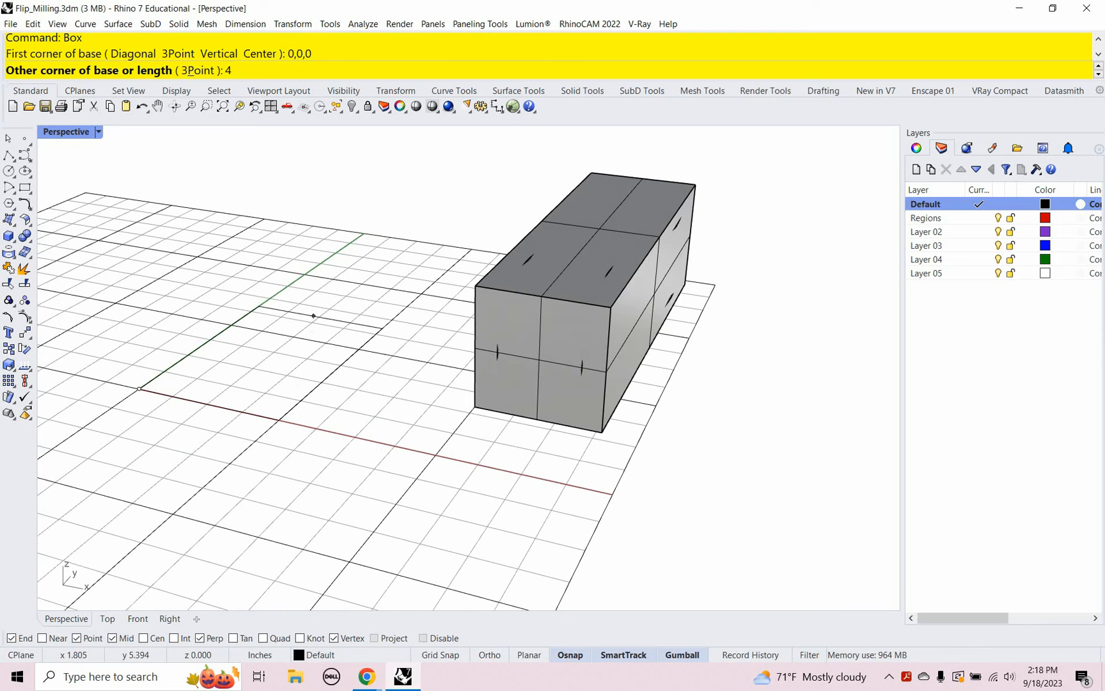
pyautogui.write('"')
pyautogui.click(315, 320)
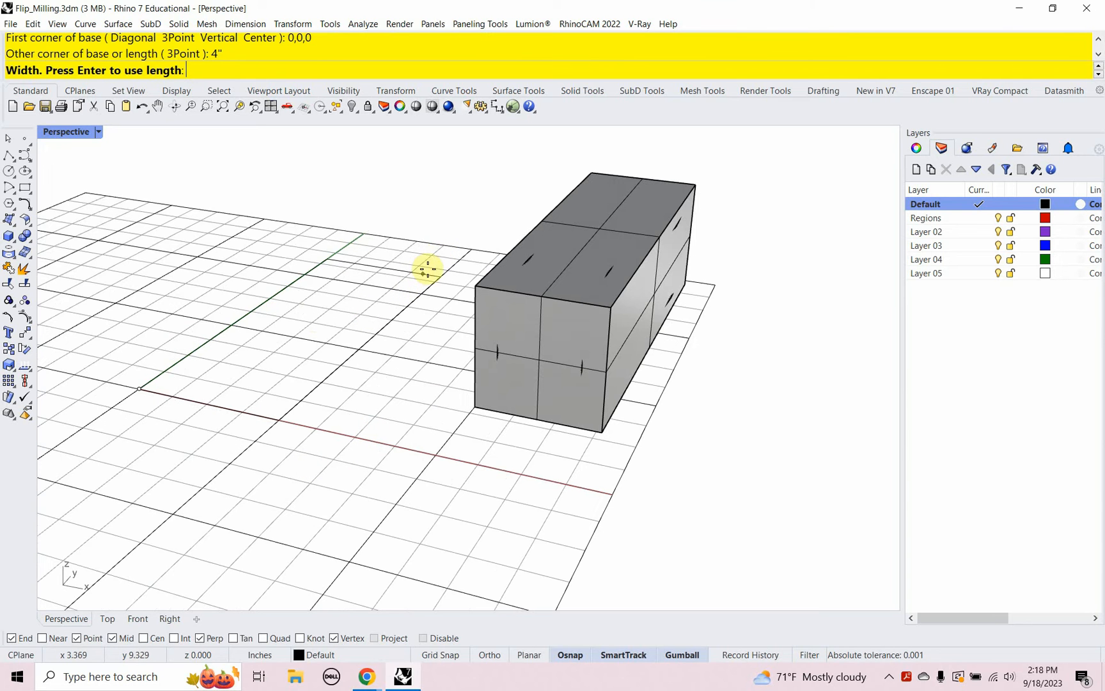
pyautogui.write('12')
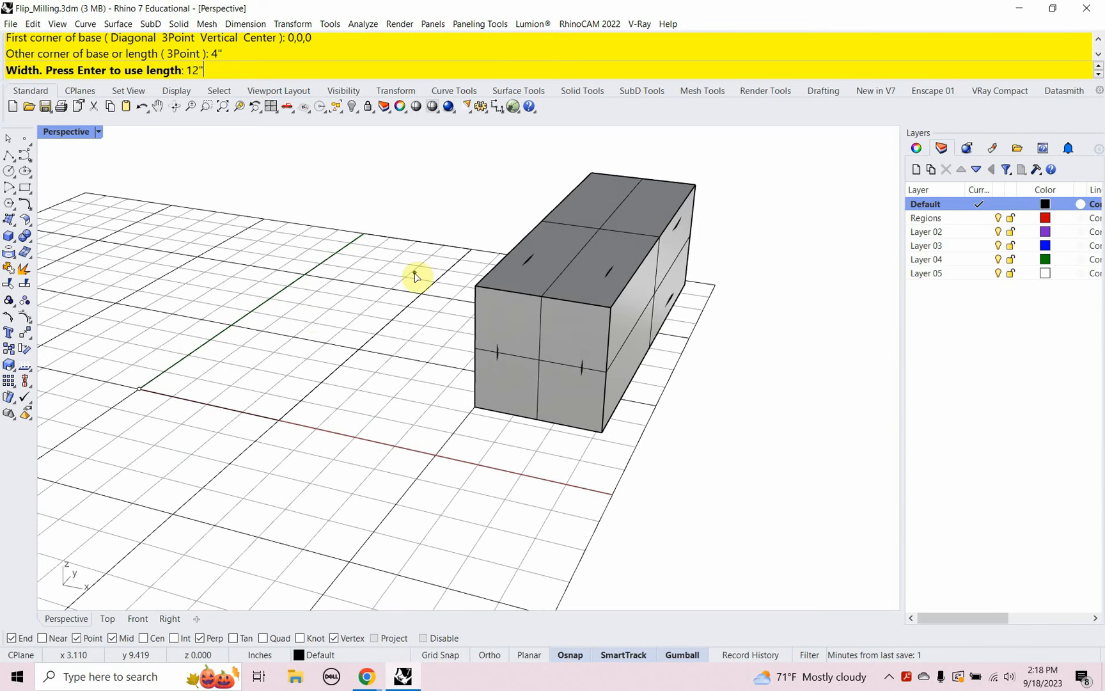
pyautogui.press('Return')
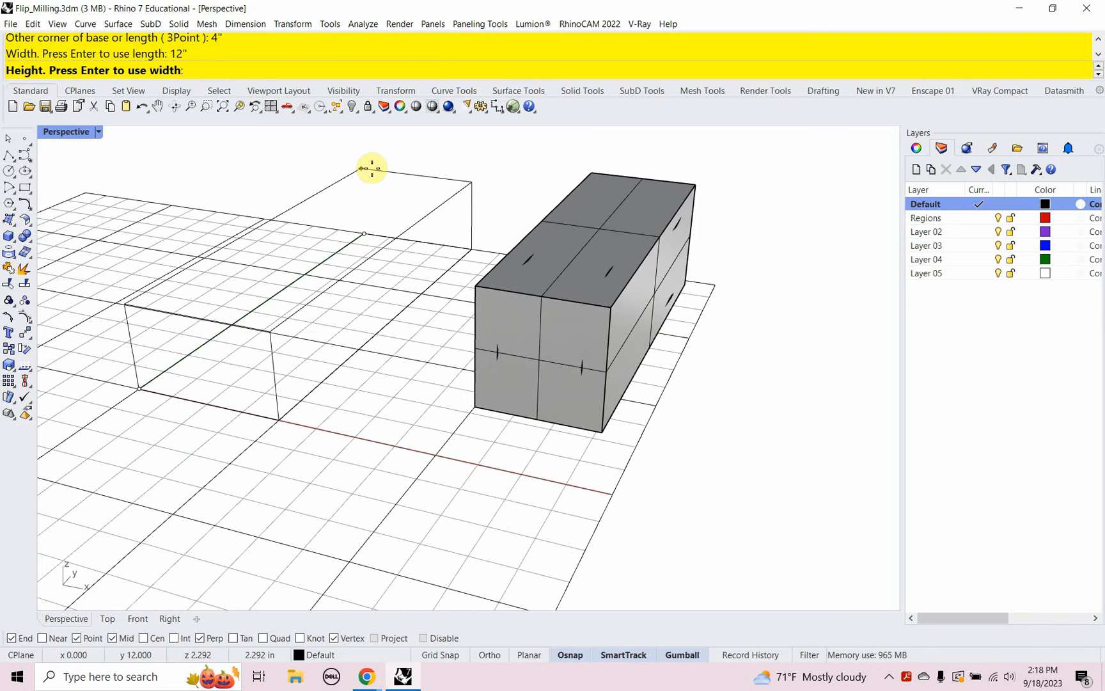
pyautogui.write('4')
pyautogui.press('Return')
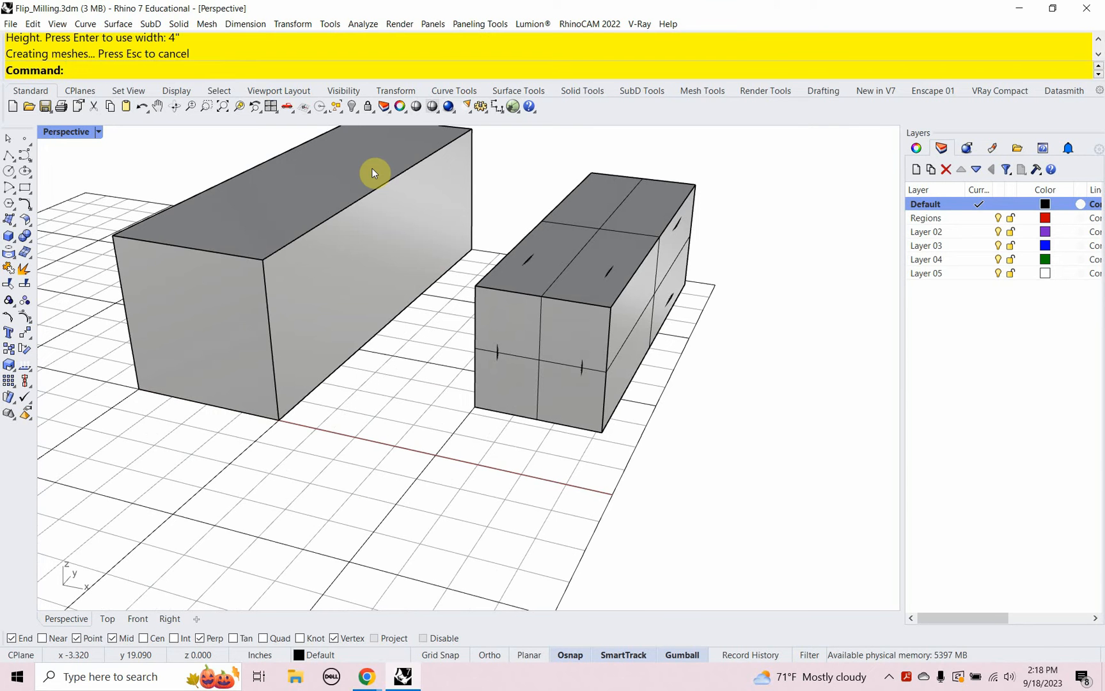
# Step: Select the bounding box together with the mesh inside it, and set the Perspective view's display mode to Wireframe
pyautogui.keyDown('shift'); pyautogui.moveTo(329, 334); pyautogui.dragTo(406, 406, button='right'); pyautogui.keyUp('shift')
pyautogui.scroll(-5, 406, 405)
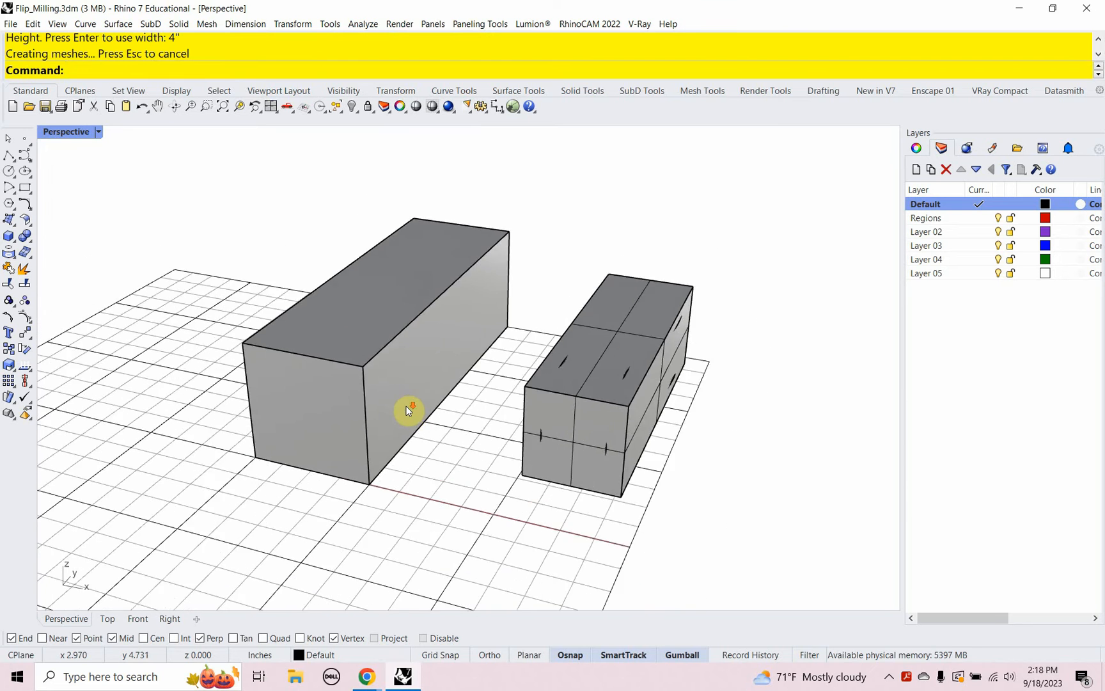
pyautogui.scroll(4, 405, 406)
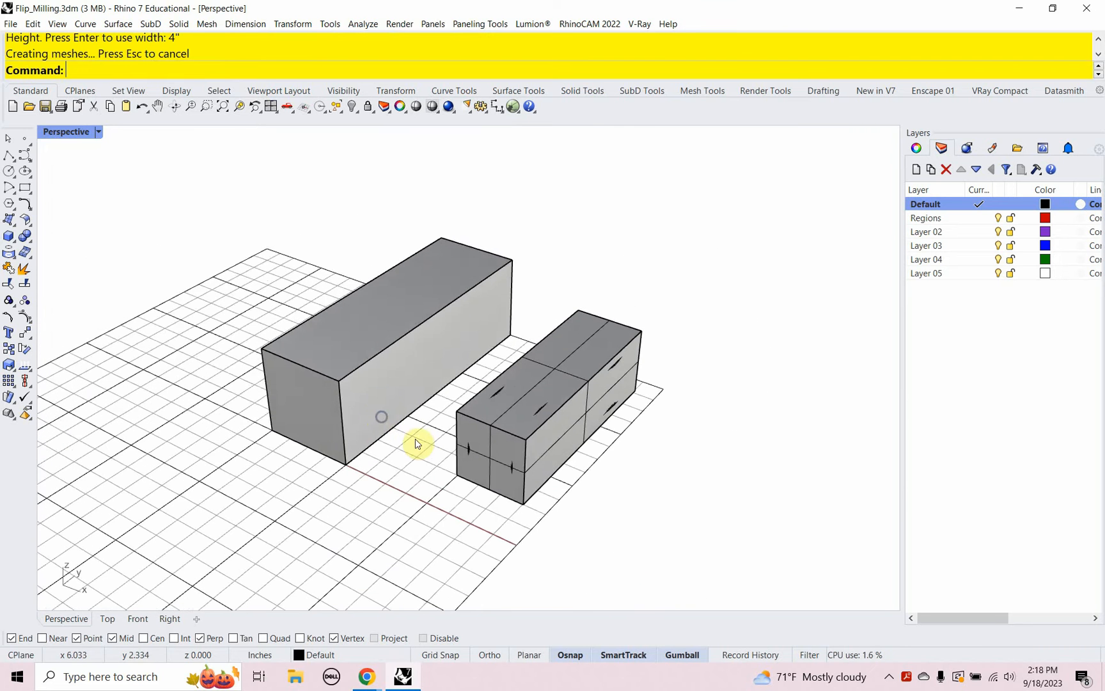
pyautogui.scroll(3, 442, 473)
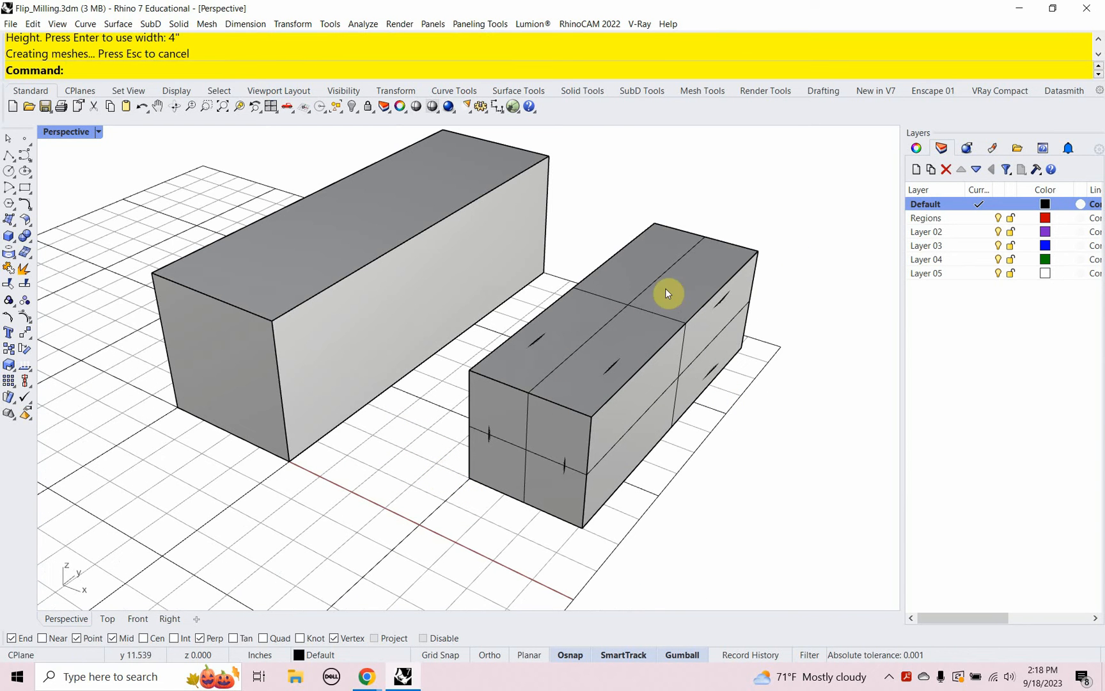
pyautogui.click(708, 291)
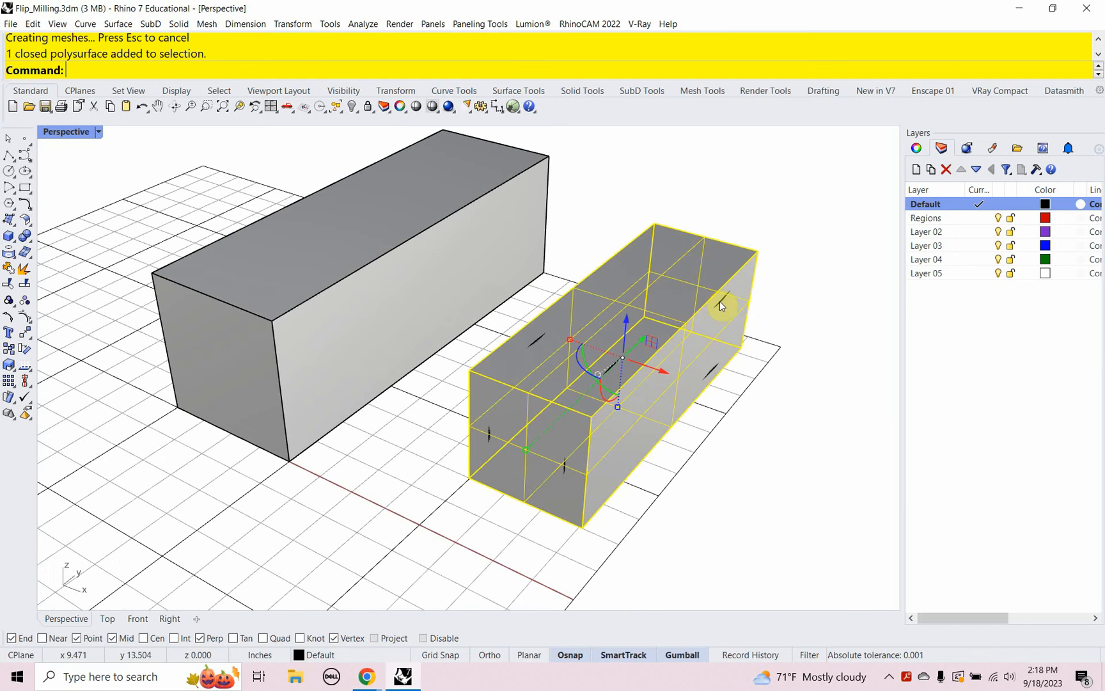
pyautogui.keyDown('shift'); pyautogui.click(720, 301); pyautogui.keyUp('shift')
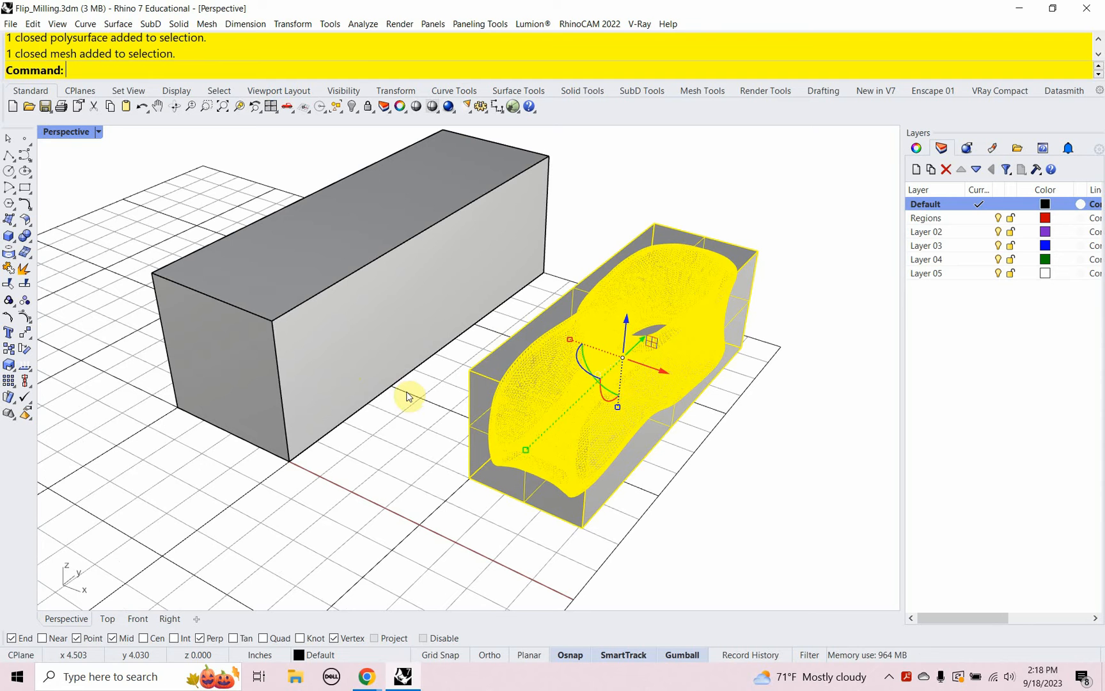
pyautogui.moveTo(389, 436); pyautogui.dragTo(393, 455, button='right')
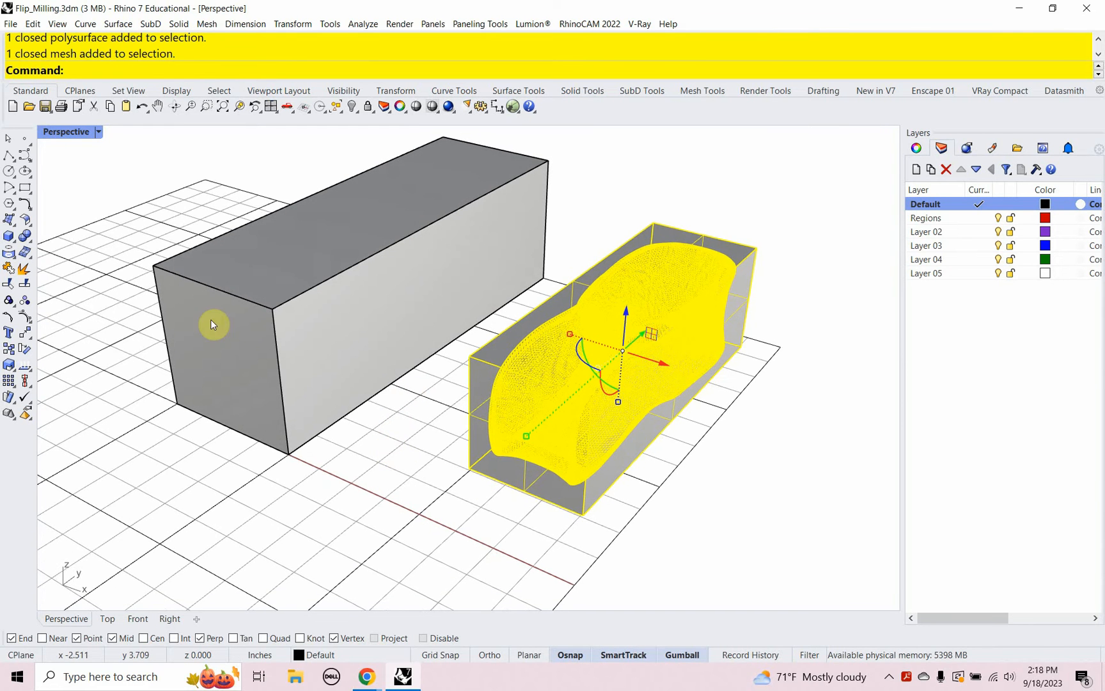
pyautogui.click(98, 131)
pyautogui.click(85, 178)
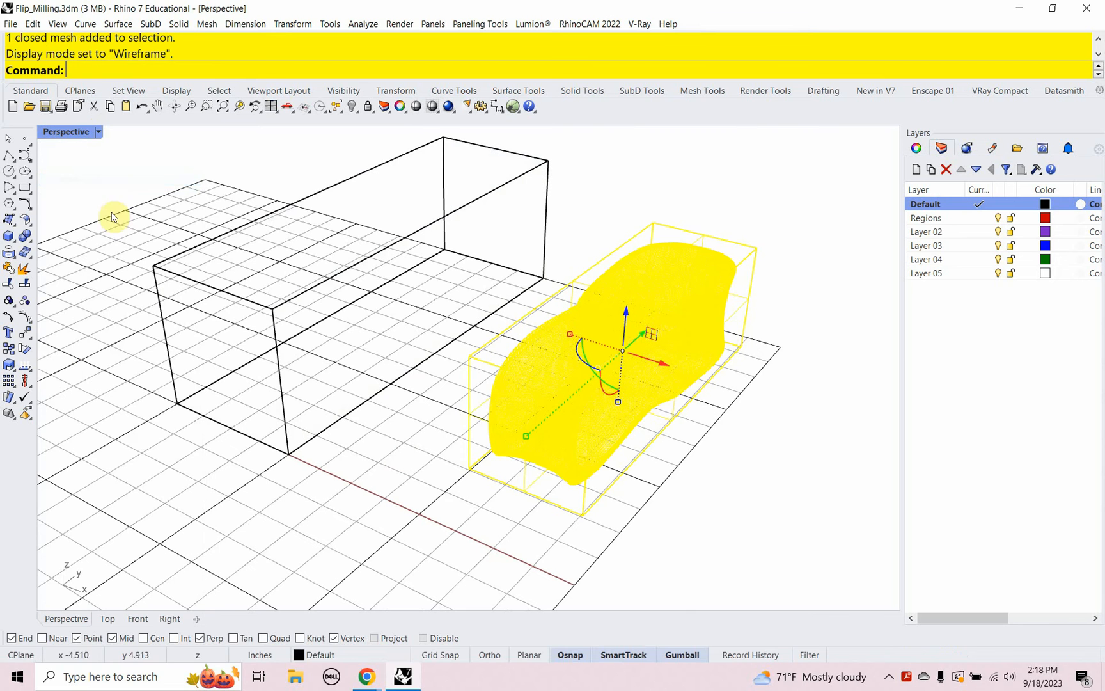
# Step: Draw a diagonal line through the stock box from its upper rear corner at 0,12,4 to the opposite lower front corner at 4,0,0
pyautogui.write('line')
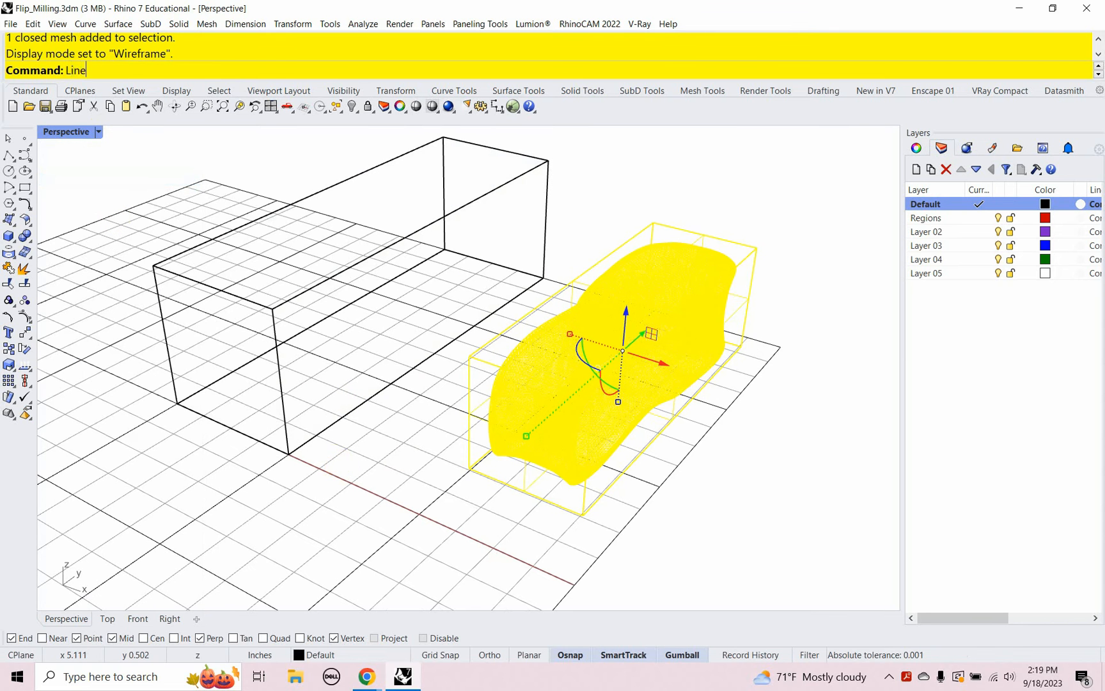
pyautogui.press('Return')
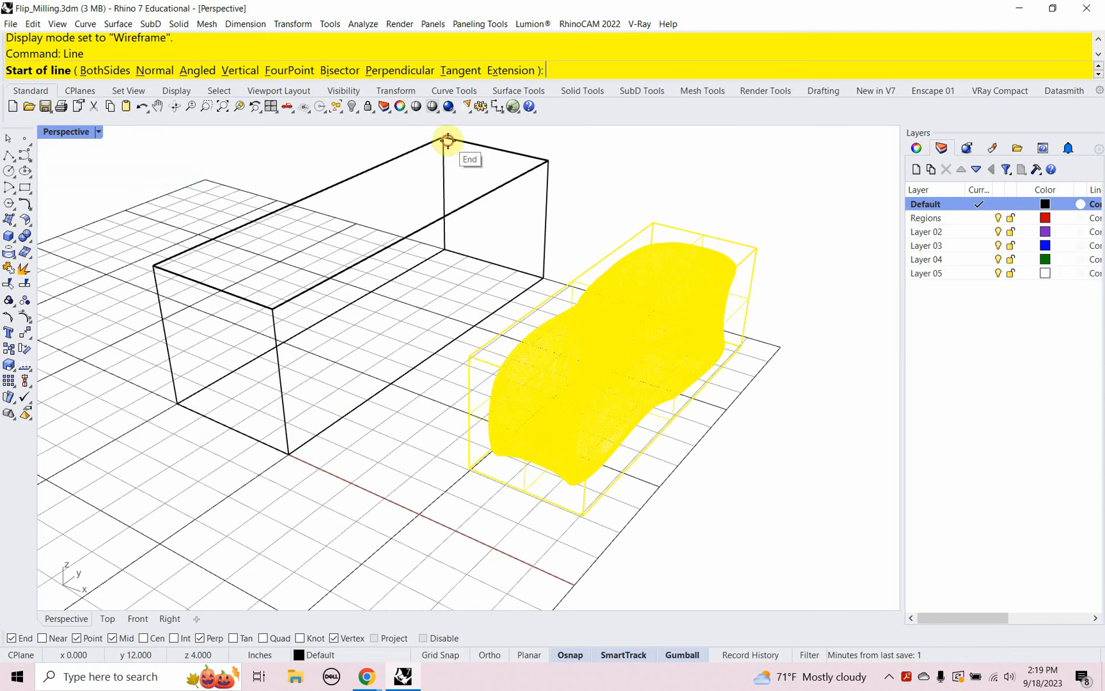
pyautogui.click(443, 137)
pyautogui.click(289, 454)
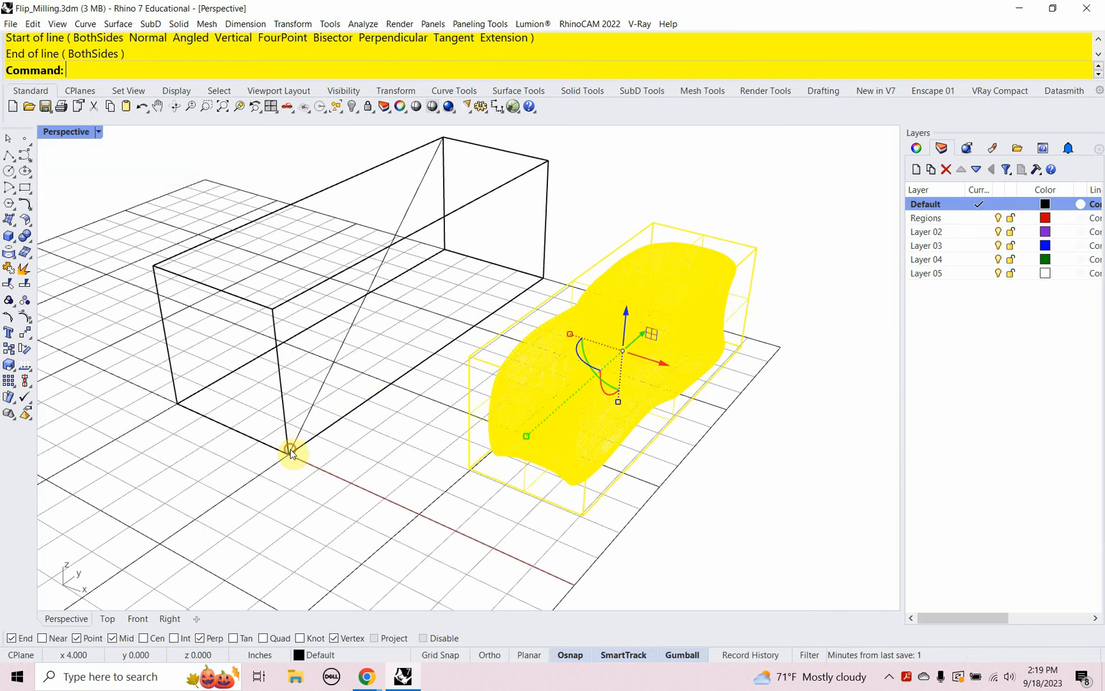
# Step: Clear the selection and draw a diagonal line through the mesh's bounding box from its upper rear corner to the opposite lower front corner
pyautogui.moveTo(356, 473)
pyautogui.mouseDown(button='right')
pyautogui.moveTo(333, 452)
pyautogui.moveTo(351, 456)
pyautogui.mouseUp(button='right')
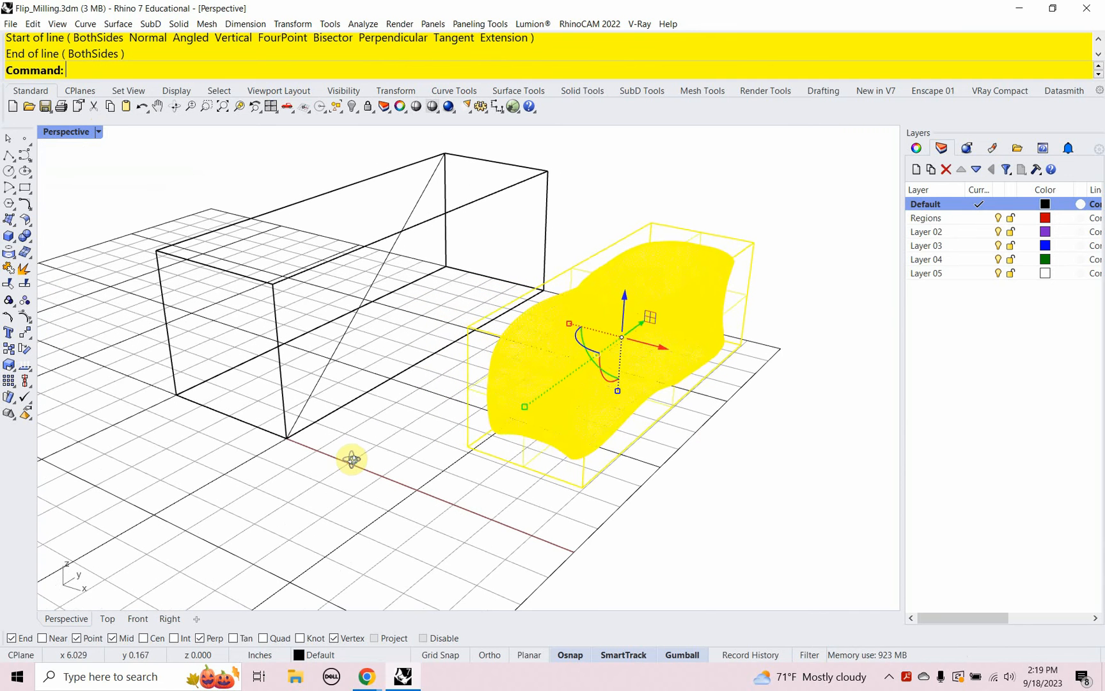
pyautogui.click(517, 451)
pyautogui.rightClick(711, 428)
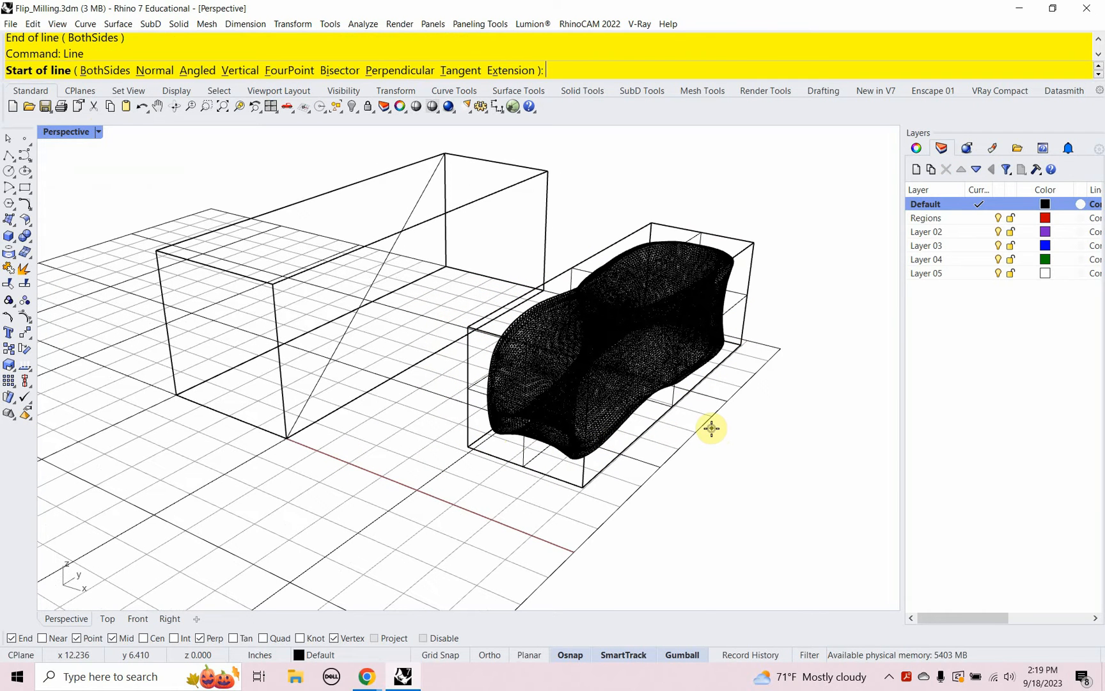
pyautogui.click(651, 222)
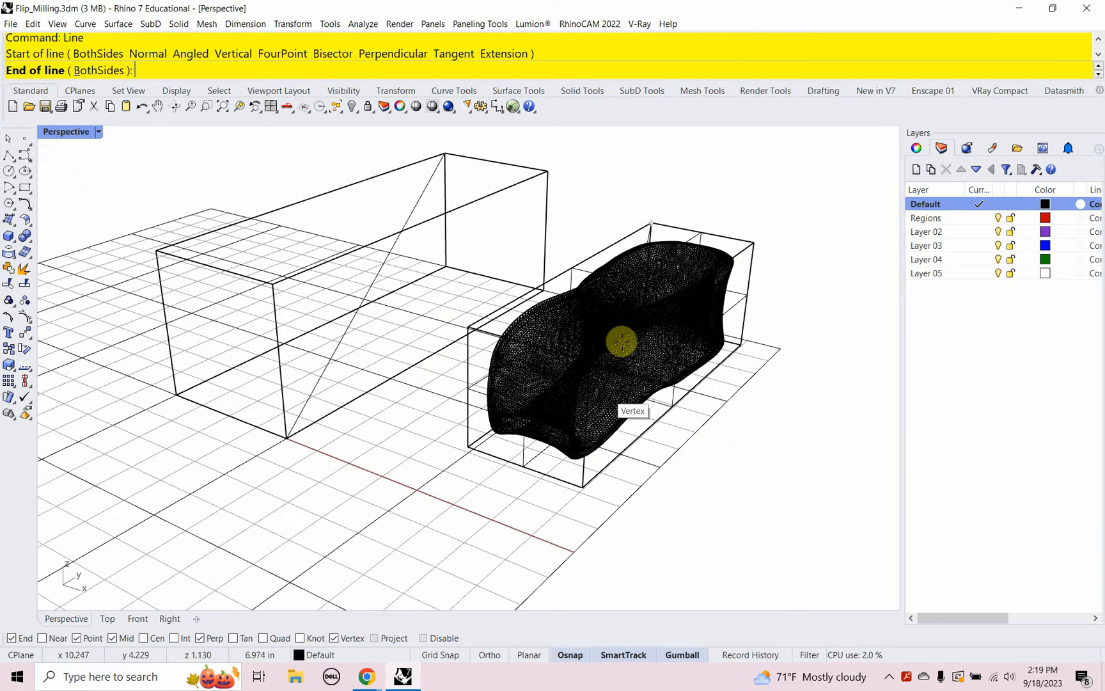
pyautogui.click(585, 483)
# Step: Move the mesh, its bounding box and its diagonal from that diagonal's midpoint to the midpoint of the stock box's diagonal
pyautogui.moveTo(701, 516); pyautogui.dragTo(735, 495, button='right')
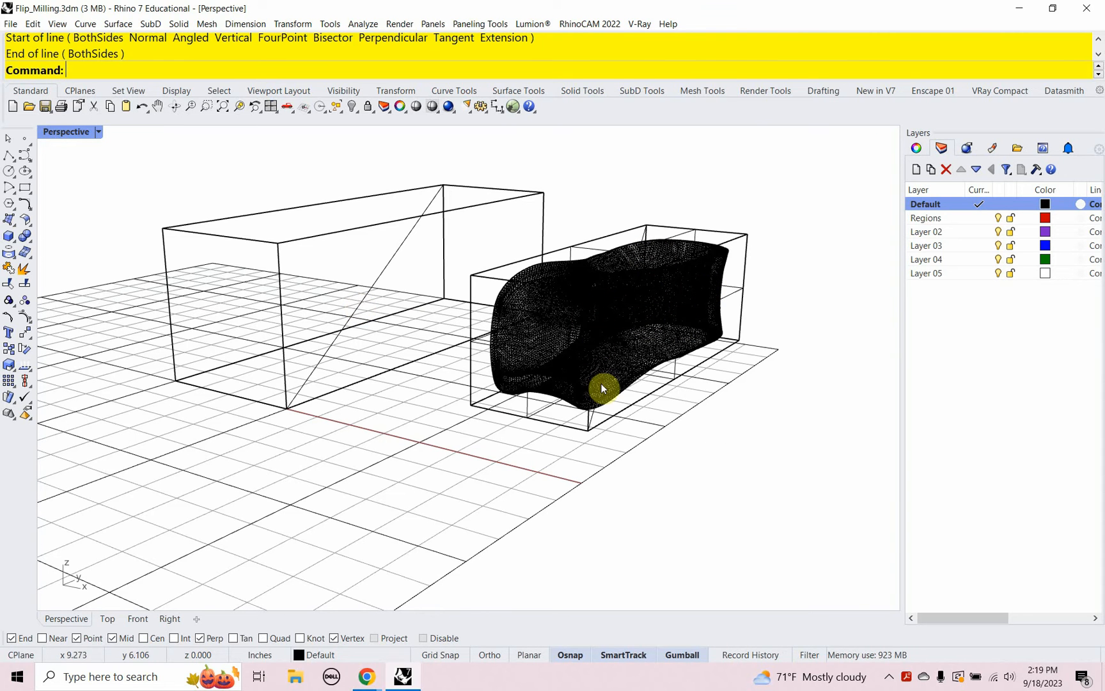
pyautogui.moveTo(523, 458); pyautogui.dragTo(528, 467, button='right')
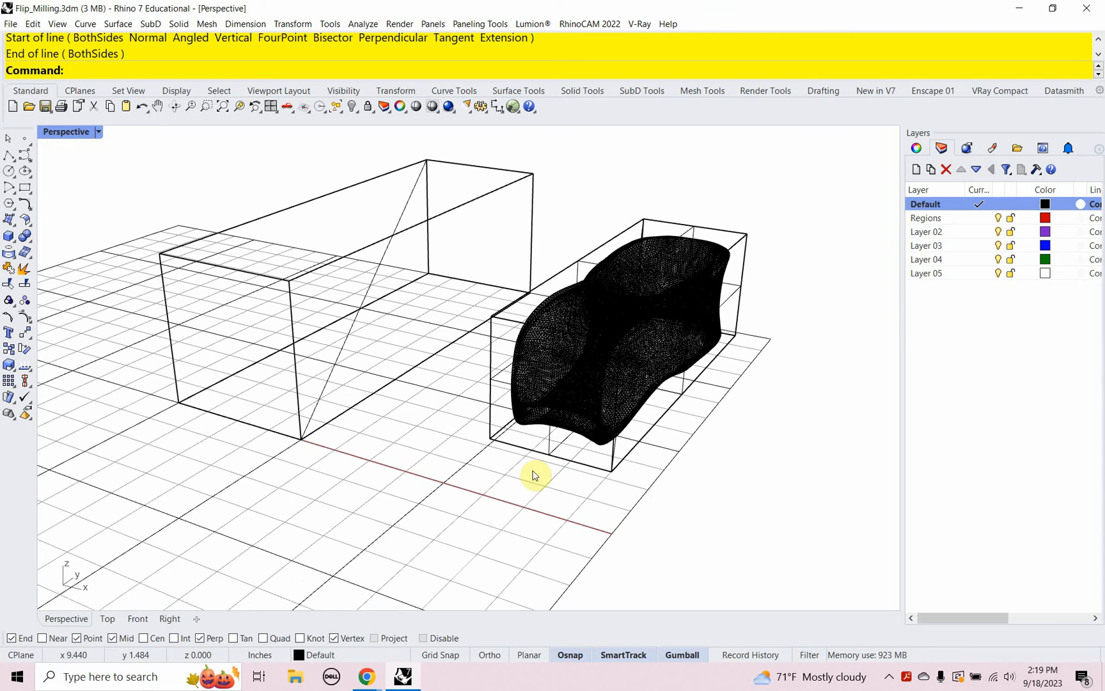
pyautogui.moveTo(715, 512); pyautogui.dragTo(607, 222)
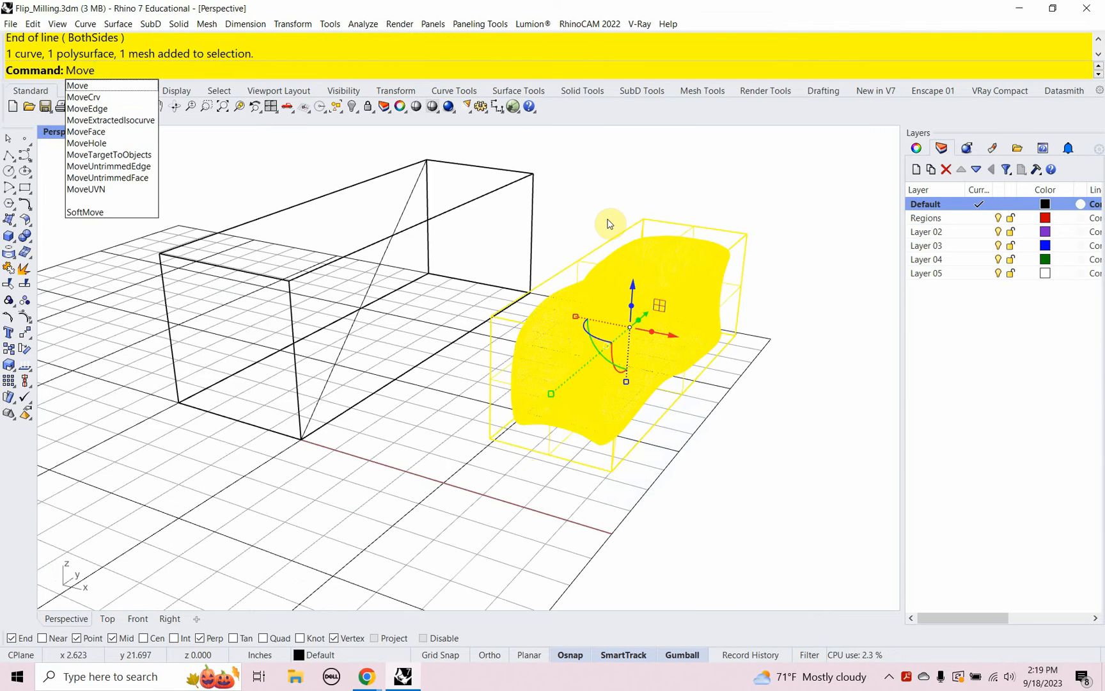
pyautogui.press('Return')
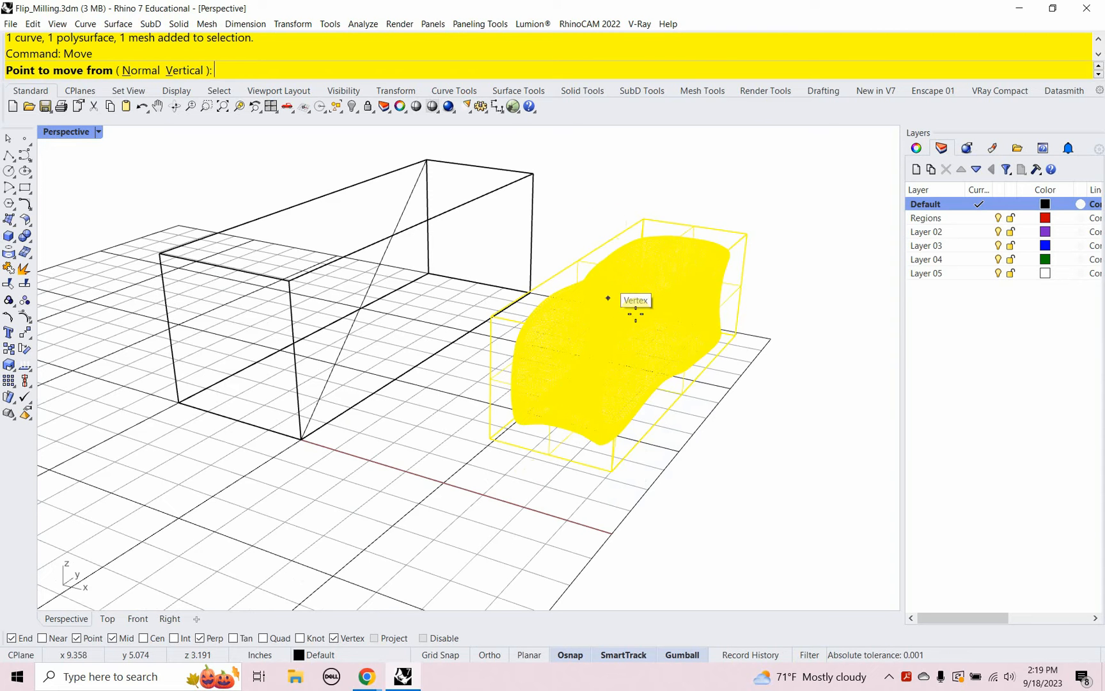
pyautogui.write('mi')
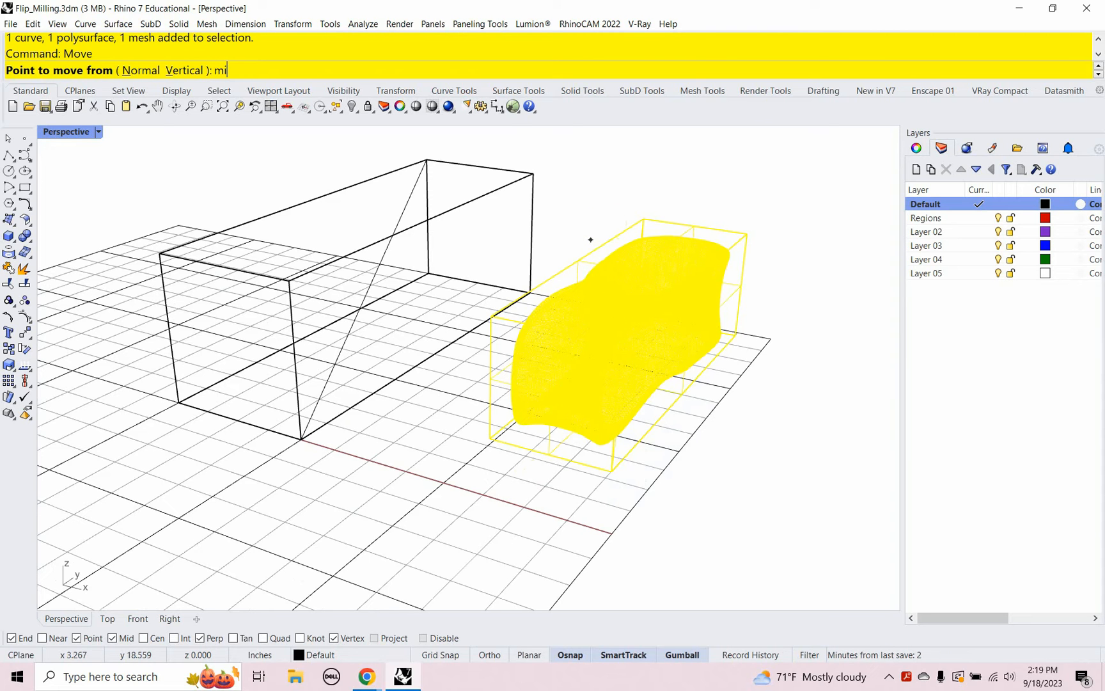
pyautogui.write('d')
pyautogui.press('Return')
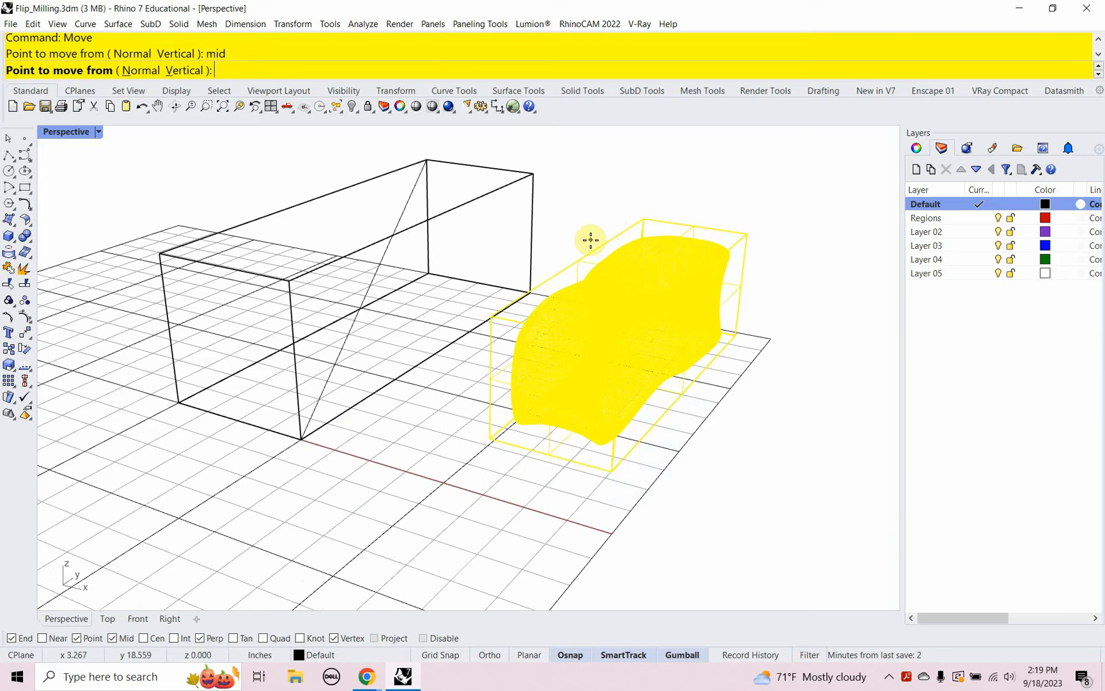
pyautogui.click(636, 328)
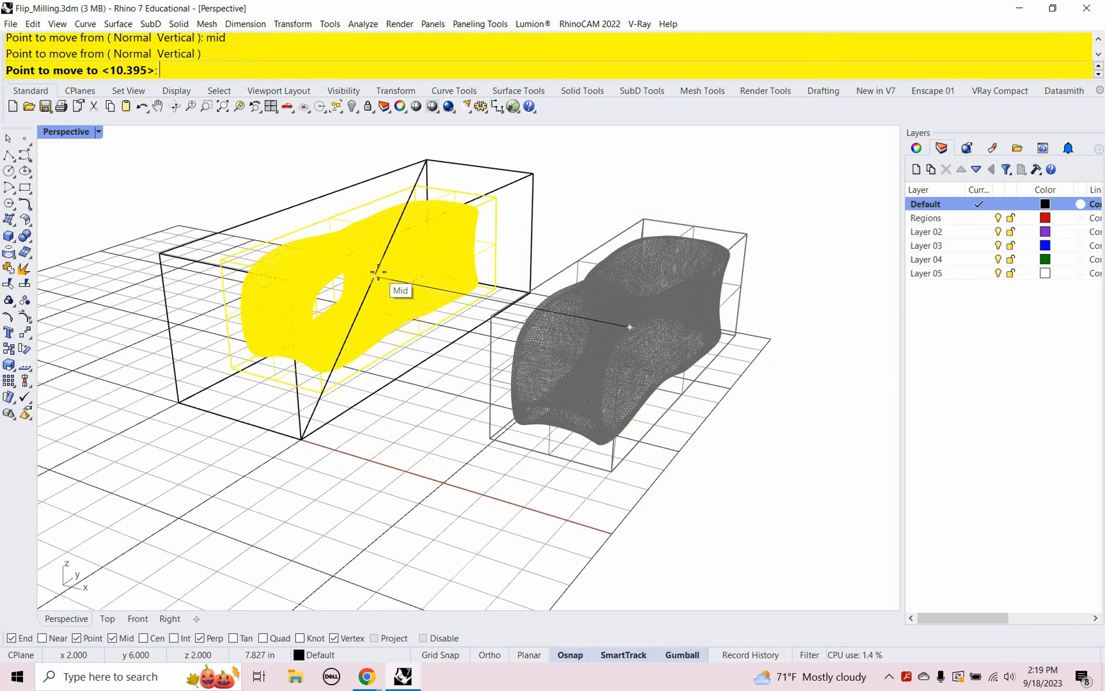
pyautogui.write('mid')
pyautogui.press('Return')
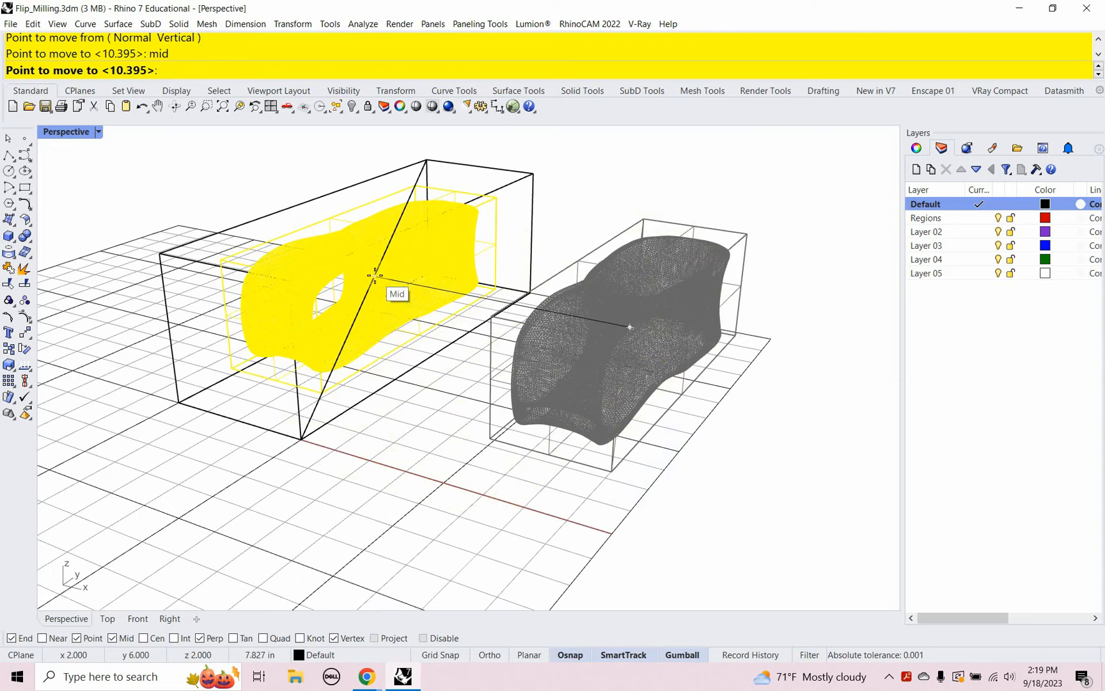
pyautogui.click(375, 275)
pyautogui.press('Escape')
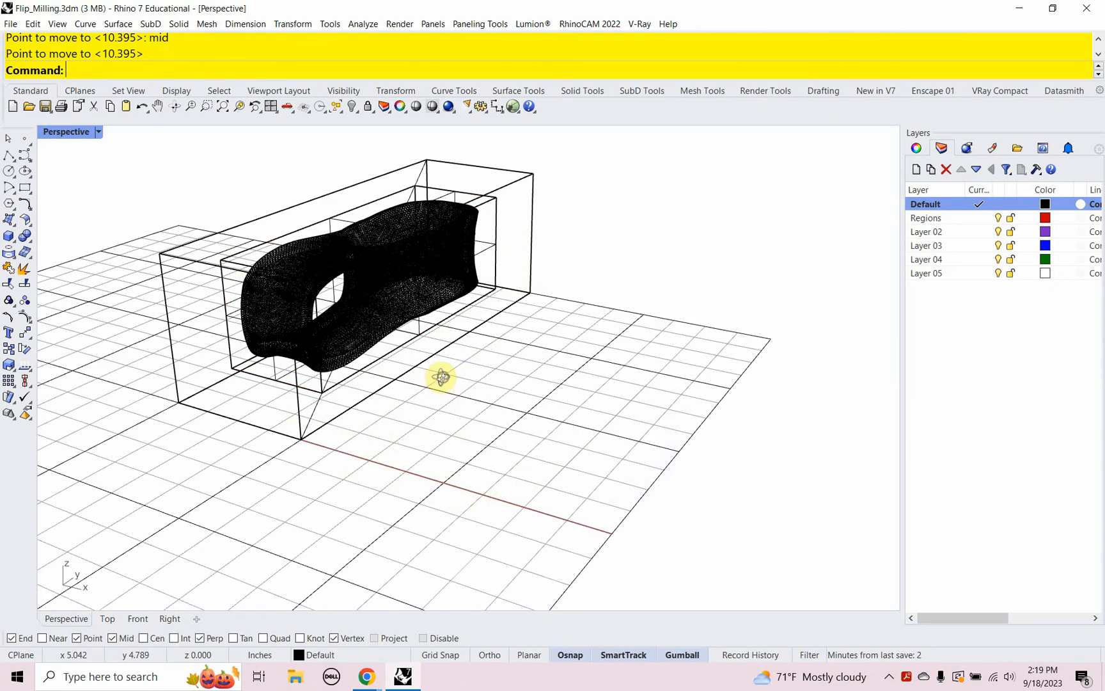
# Step: Inspect the mesh centred in the stock, and hide the stock box and the bounding box
pyautogui.moveTo(442, 377); pyautogui.dragTo(271, 331, button='right')
pyautogui.moveTo(173, 301); pyautogui.dragTo(488, 422, button='right')
pyautogui.scroll(2, 446, 414)
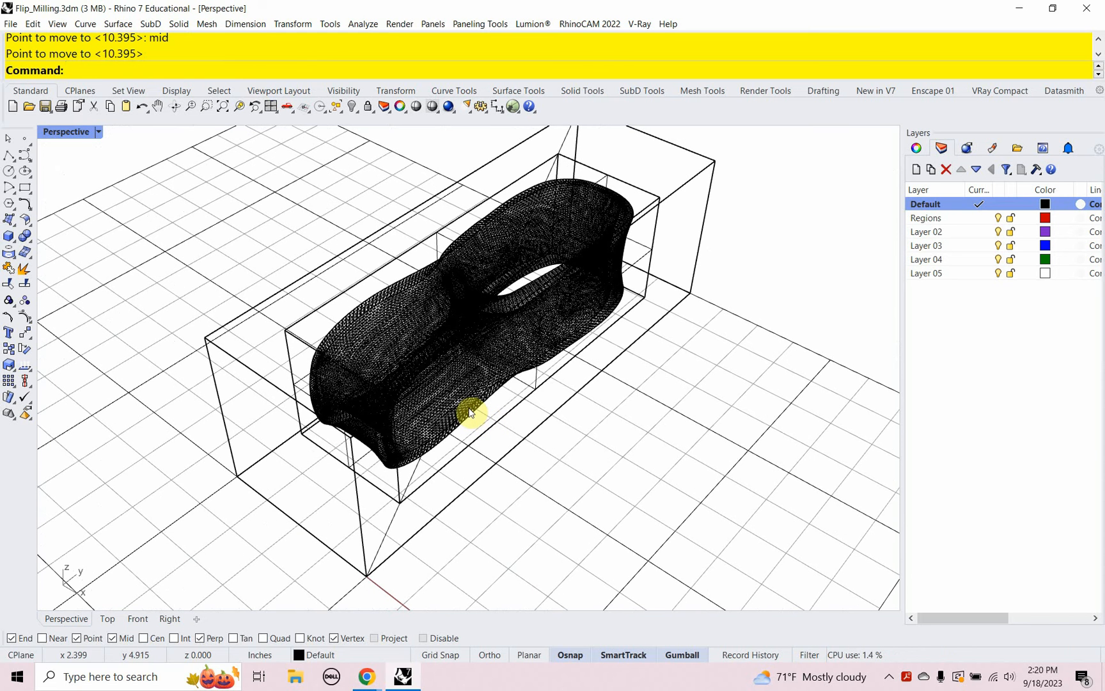
pyautogui.moveTo(514, 454); pyautogui.dragTo(536, 424, button='right')
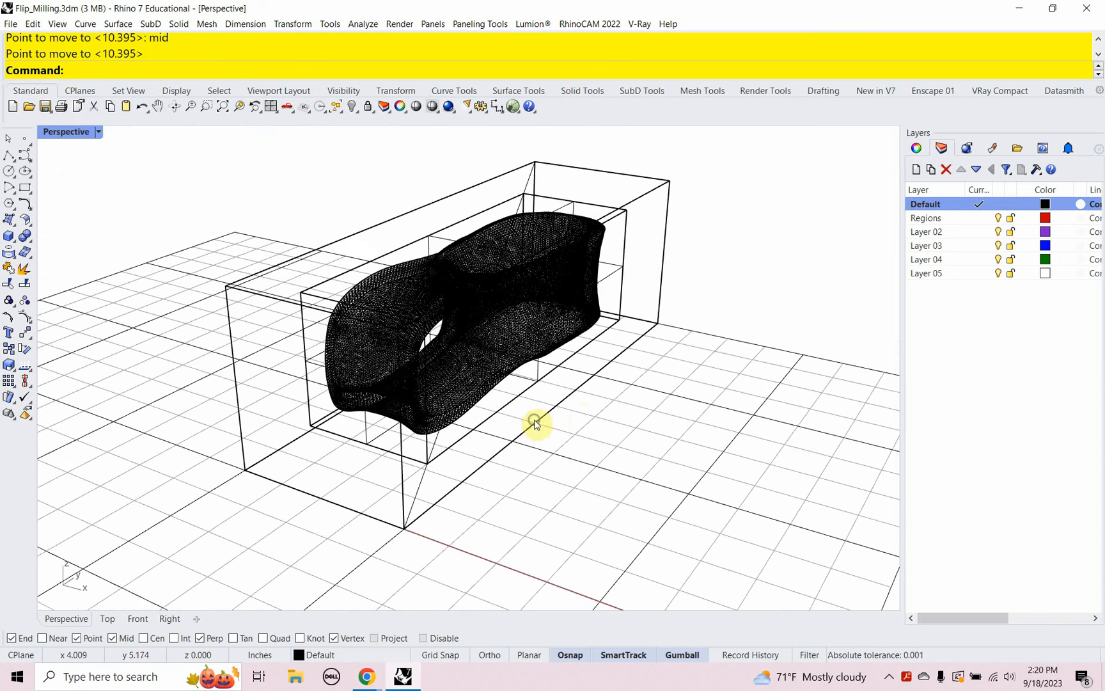
pyautogui.moveTo(666, 360); pyautogui.dragTo(621, 180)
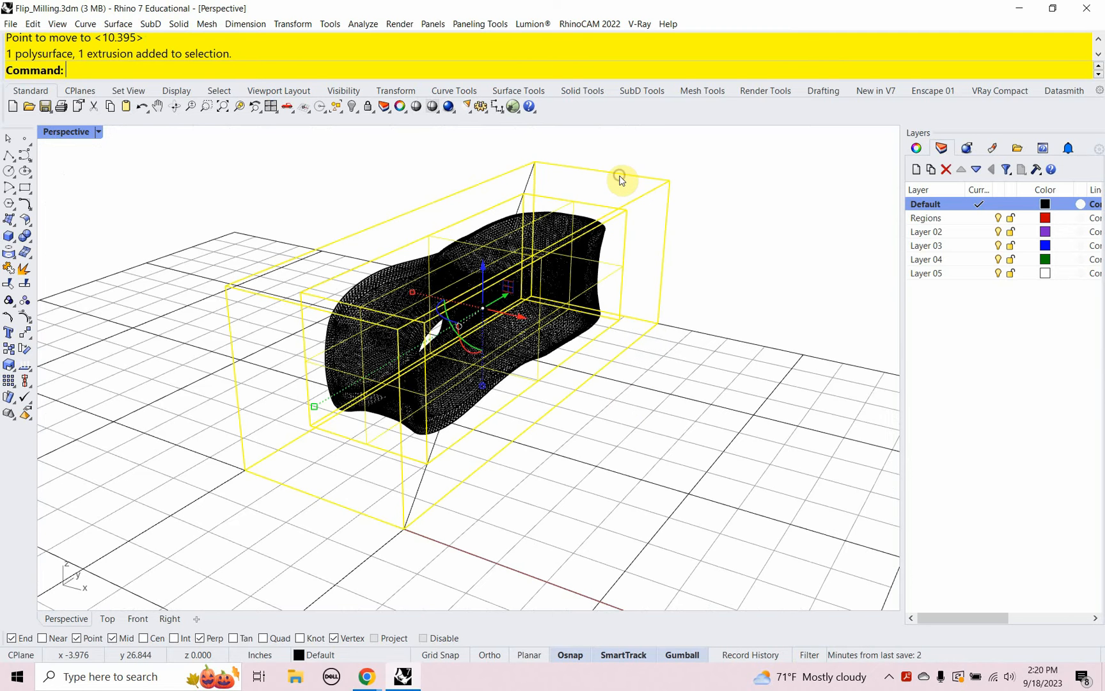
pyautogui.write('Hide')
pyautogui.press('Return')
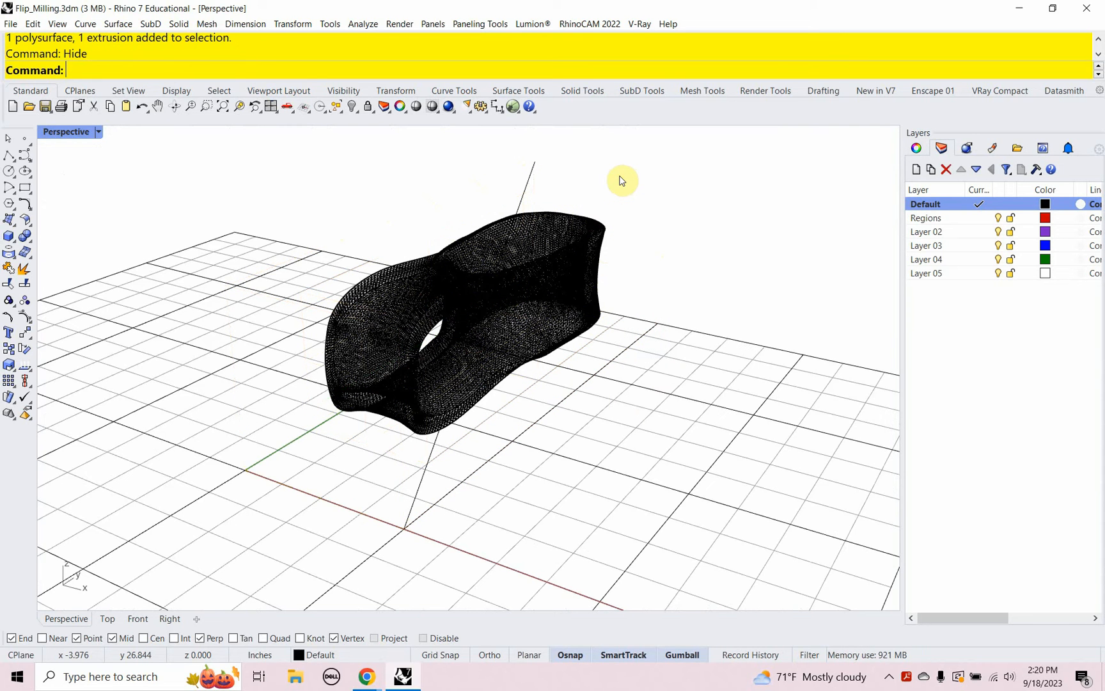
# Step: Hide the two diagonal construction lines, first the stock box's, then the mesh bounding box's
pyautogui.click(529, 185)
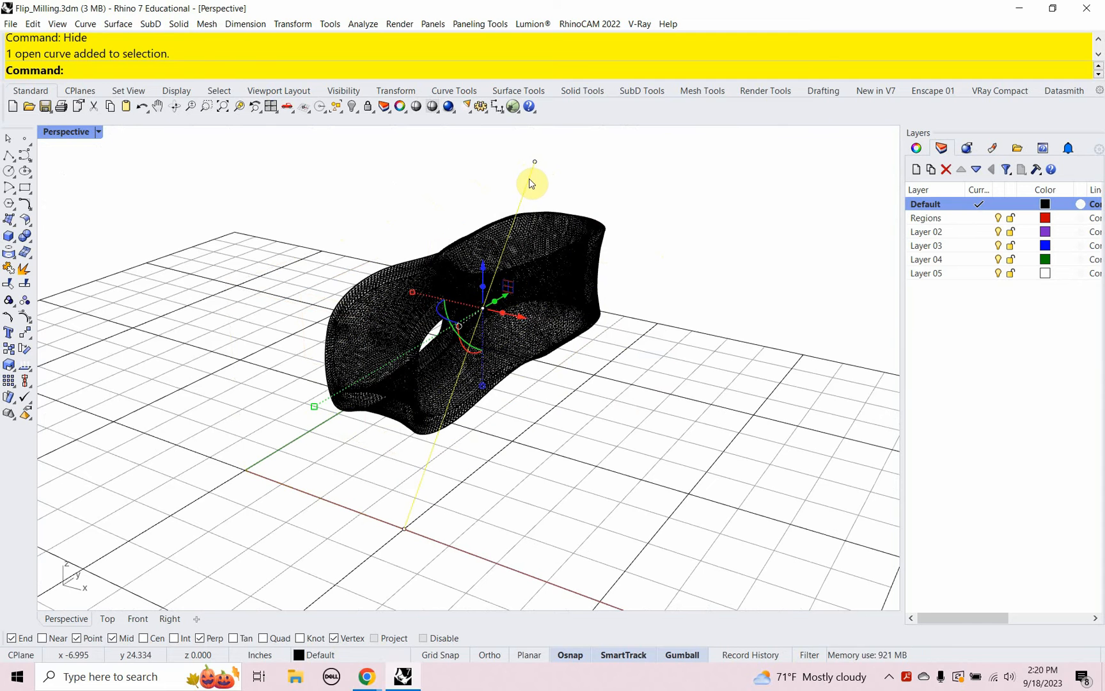
pyautogui.write('Hide')
pyautogui.press('Return')
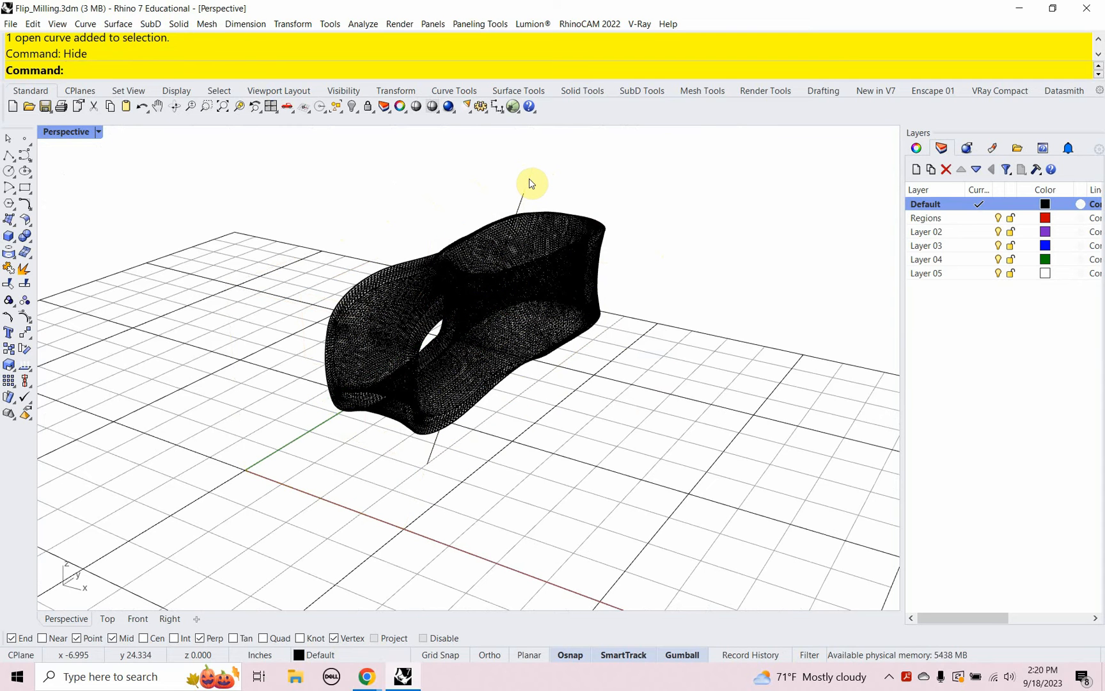
pyautogui.click(523, 200)
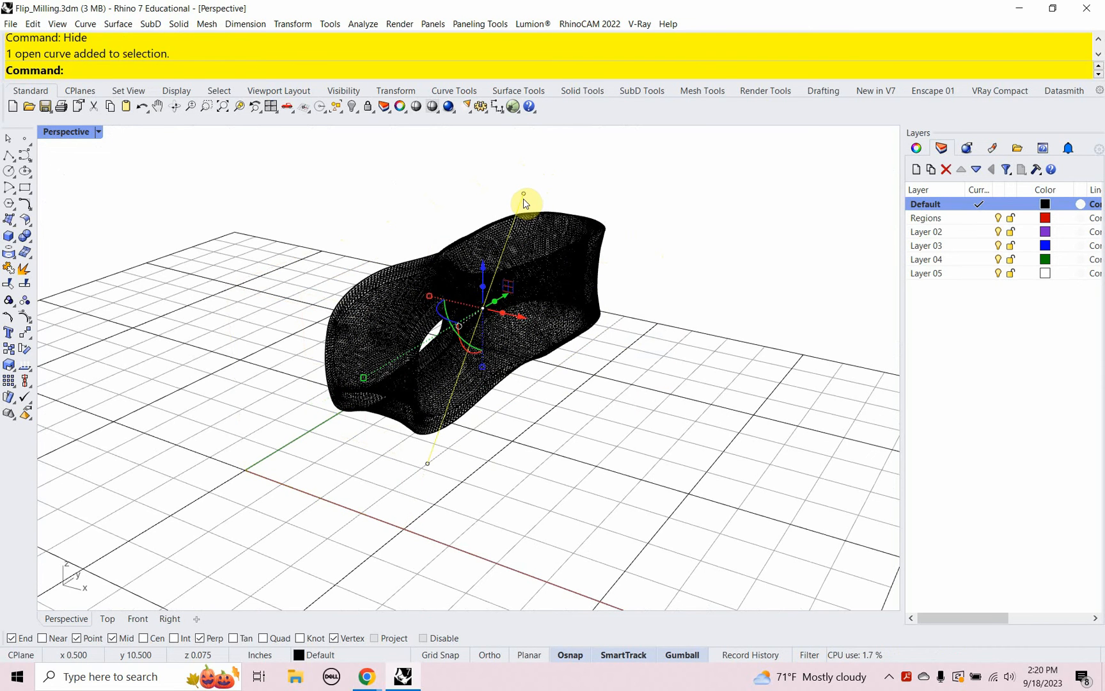
pyautogui.press('Return')
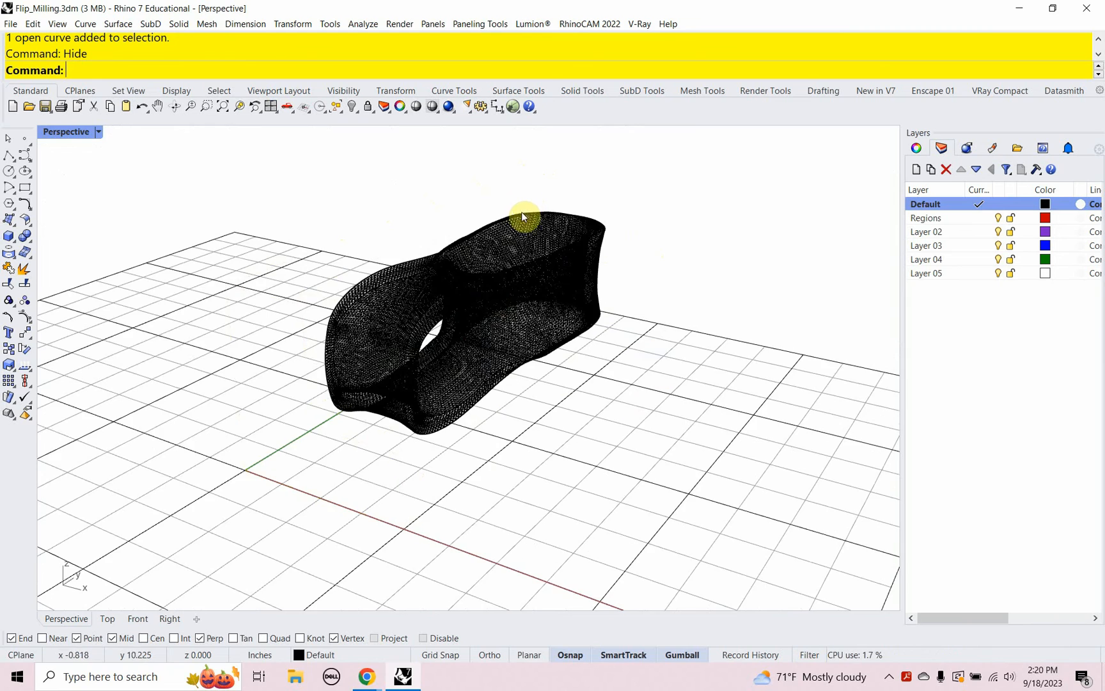
# Step: Show the RhinoCAM milling browser and delete all four existing setups (Top, Right Side, Left Side, Bottom) with their machining operations
pyautogui.moveTo(521, 211); pyautogui.dragTo(669, 360, button='right')
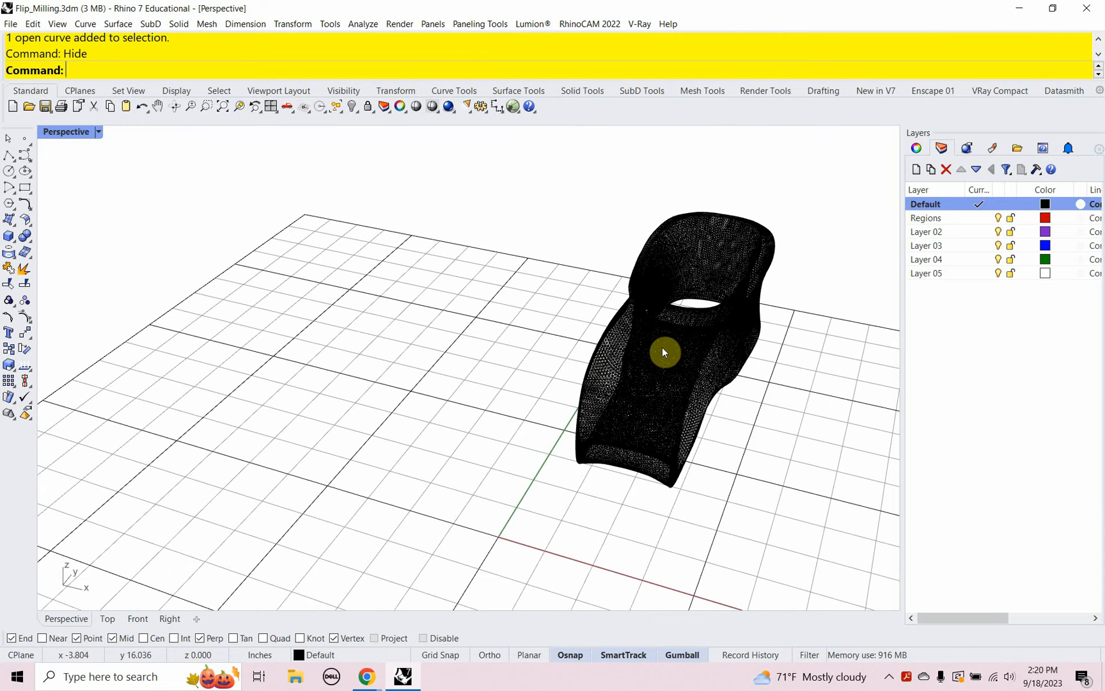
pyautogui.click(587, 23)
pyautogui.click(586, 59)
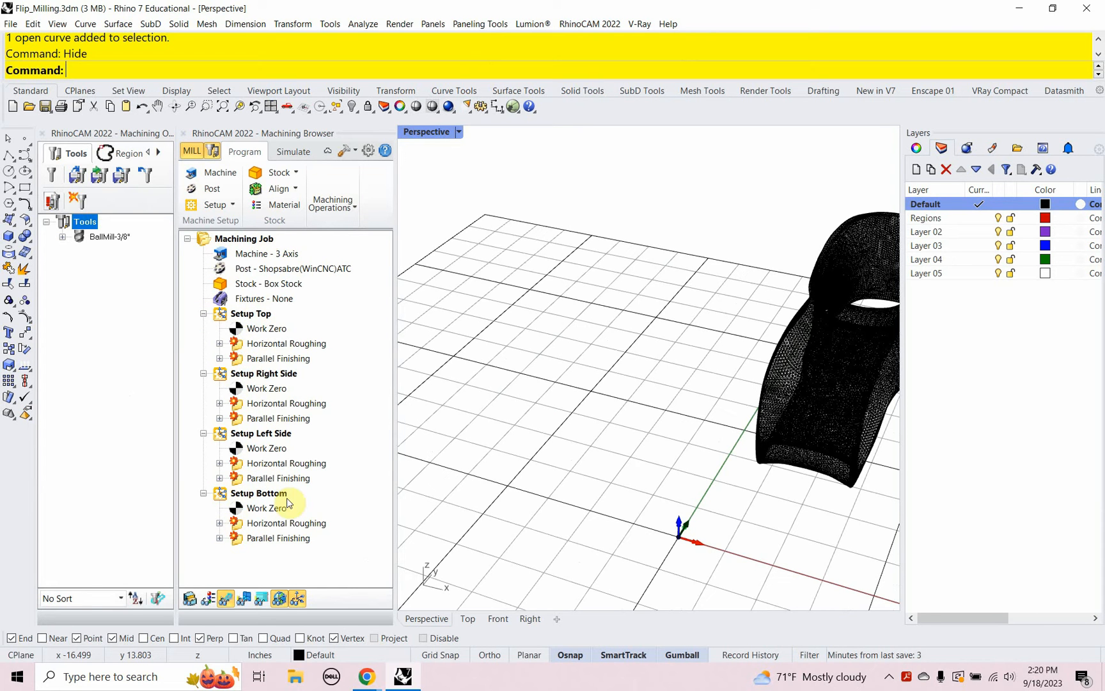
pyautogui.moveTo(329, 558); pyautogui.dragTo(205, 318)
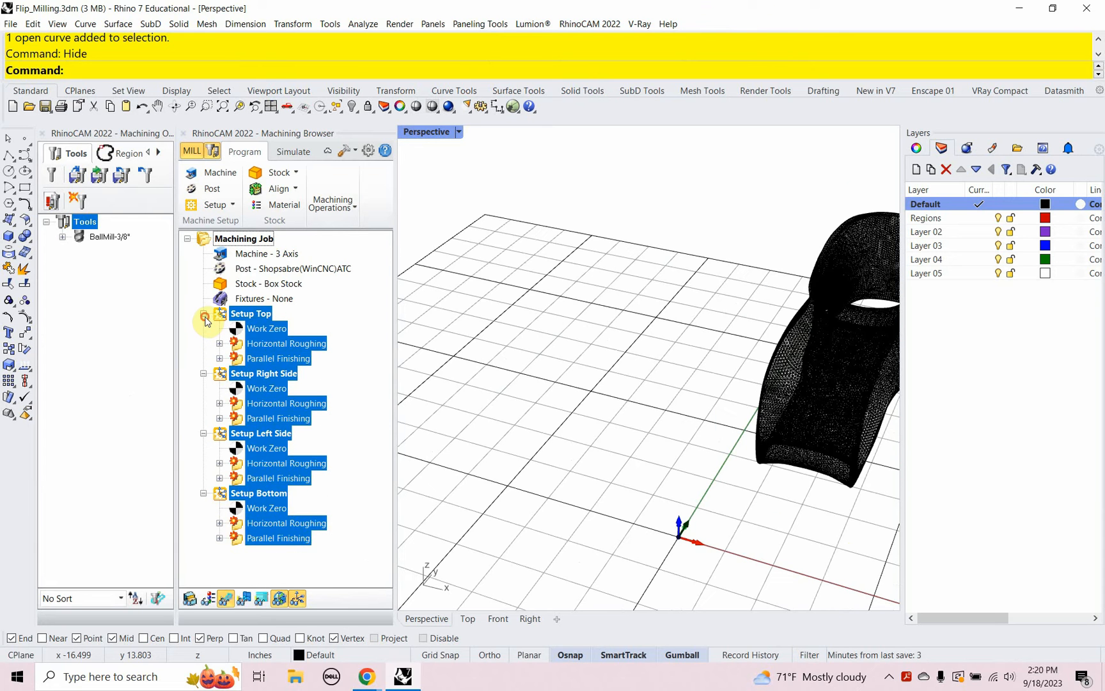
pyautogui.rightClick(335, 346)
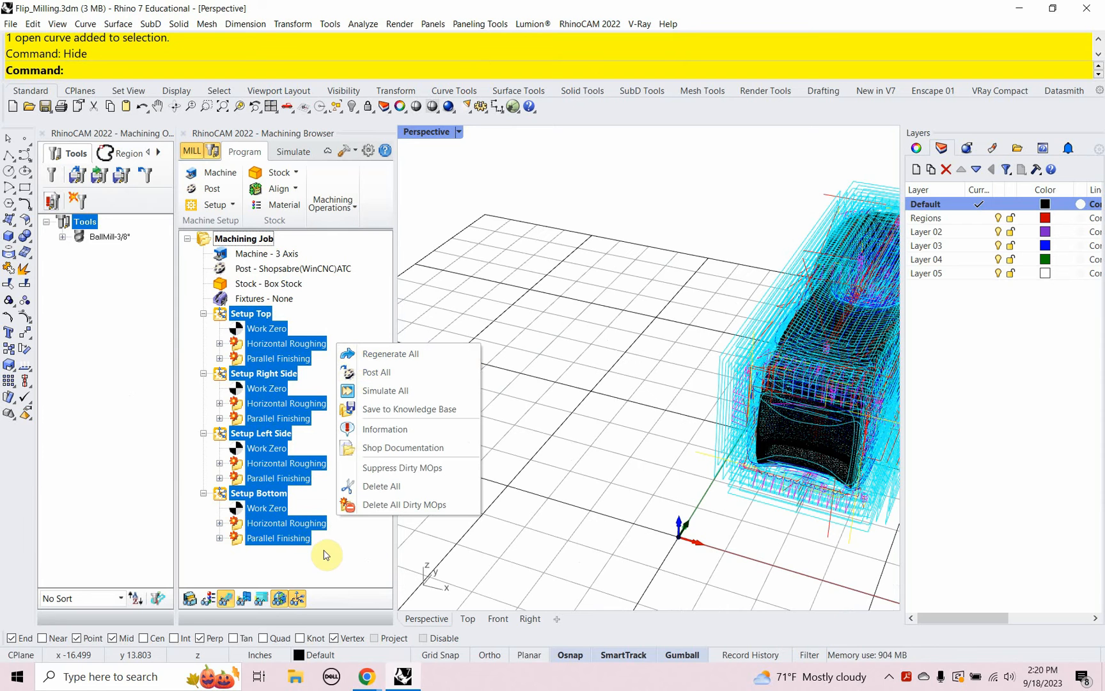
pyautogui.click(381, 486)
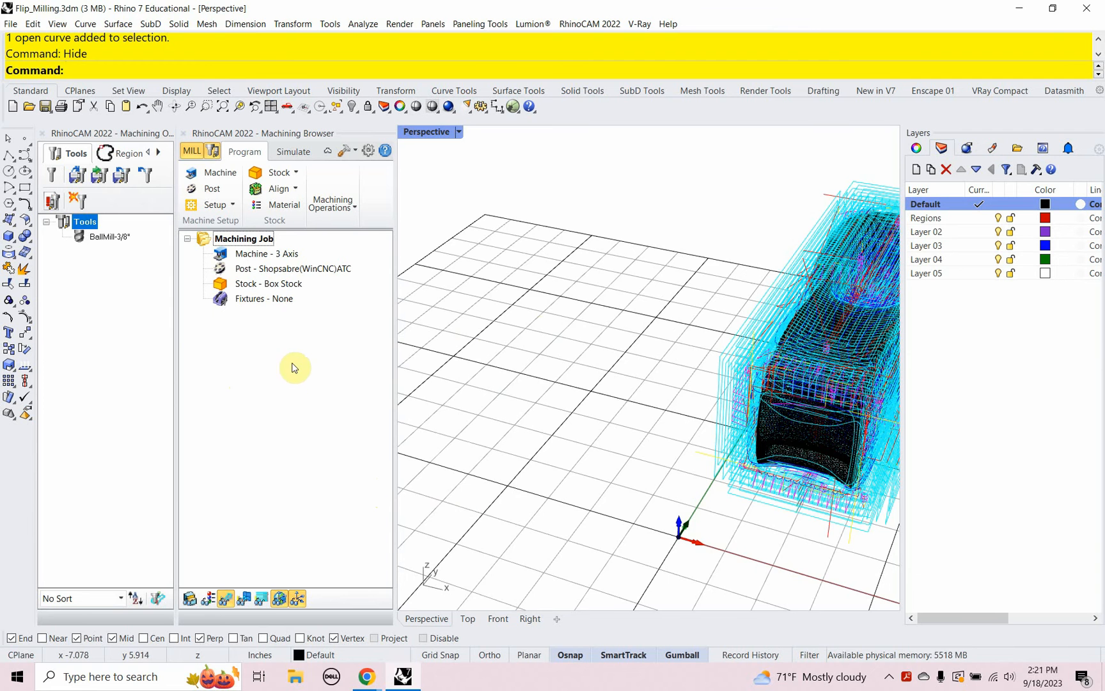
# Step: Review the RhinoCAM Box Stock definition's corner coordinates and dimensions against the mesh, leaving the settings as they are
pyautogui.moveTo(547, 330); pyautogui.dragTo(472, 360, button='right')
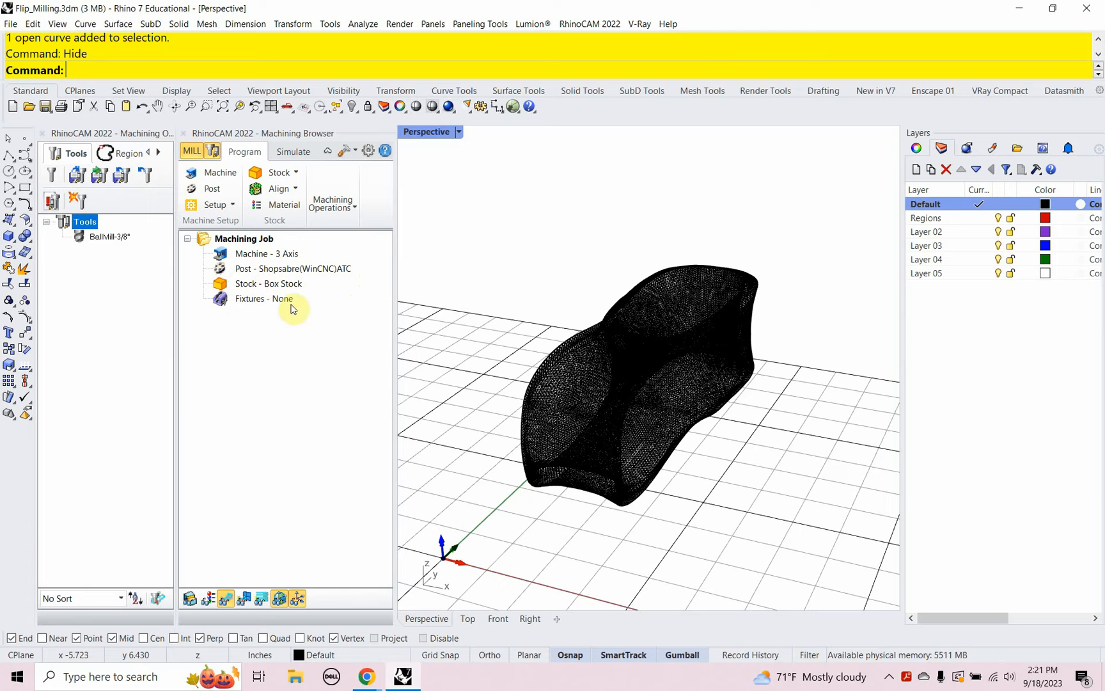
pyautogui.doubleClick(247, 283)
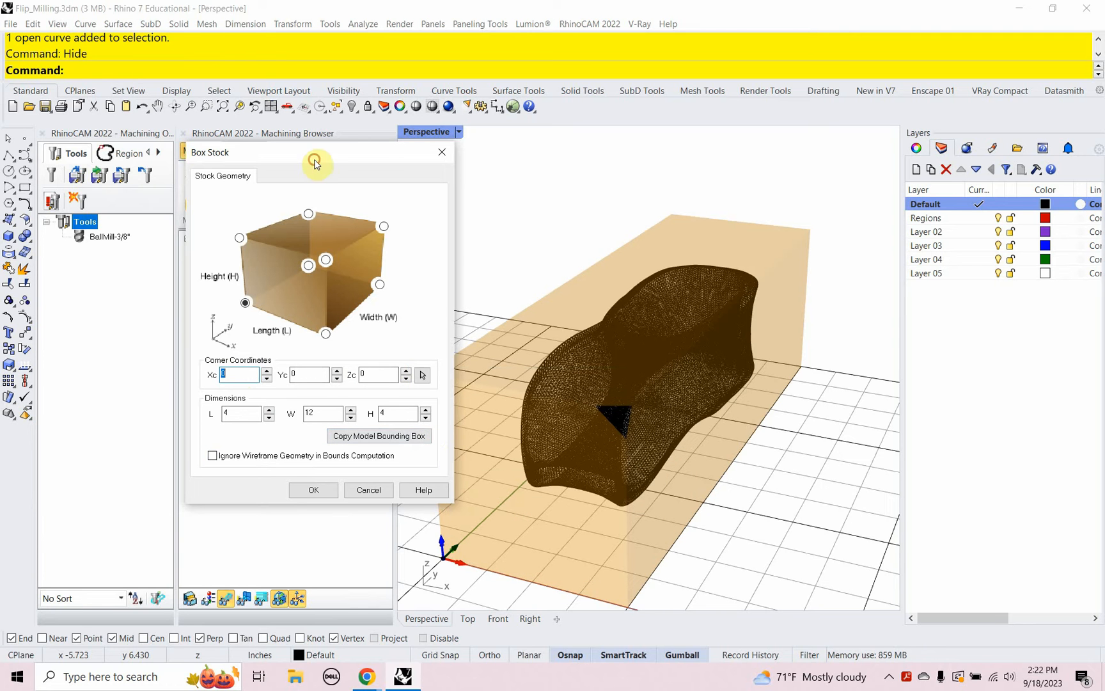
pyautogui.moveTo(314, 162); pyautogui.dragTo(250, 165)
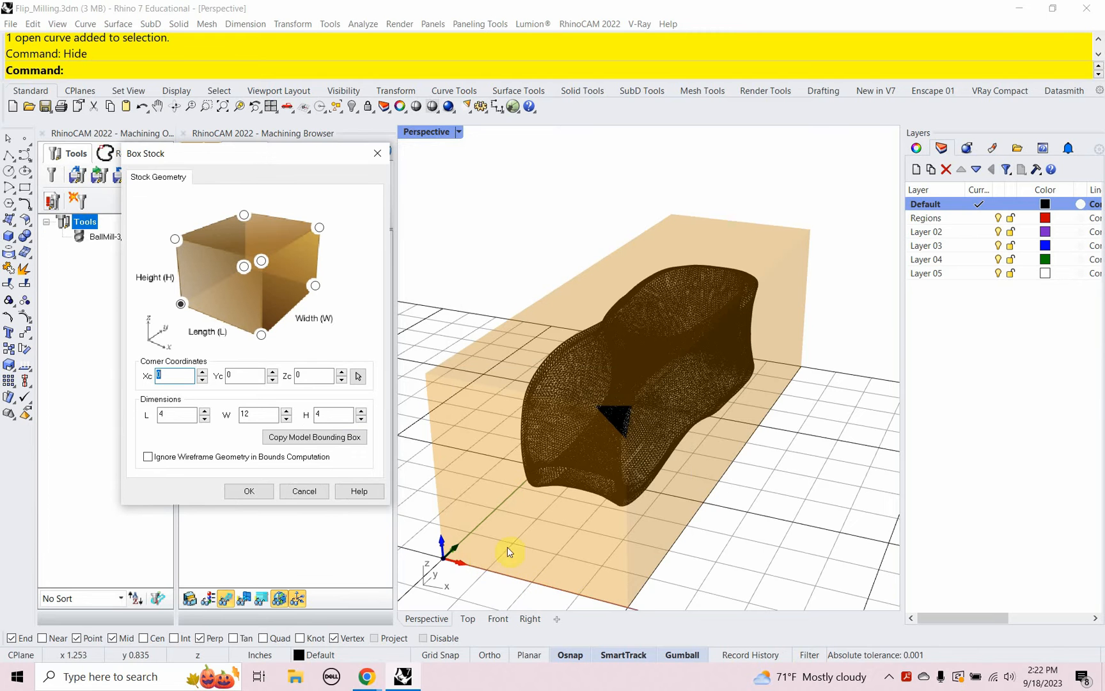
pyautogui.keyDown('shift'); pyautogui.moveTo(521, 559); pyautogui.dragTo(556, 494, button='right'); pyautogui.keyUp('shift')
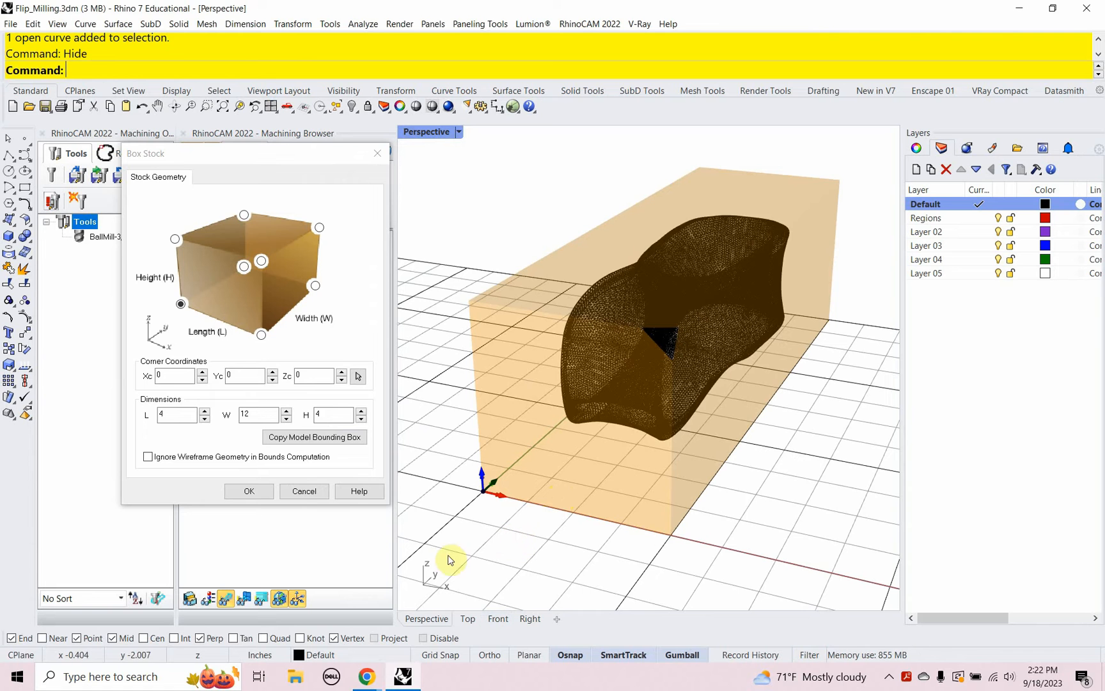
pyautogui.click(314, 494)
# Step: Select the mesh, try to move it vertically by 4 inches, and undo that move
pyautogui.click(631, 421)
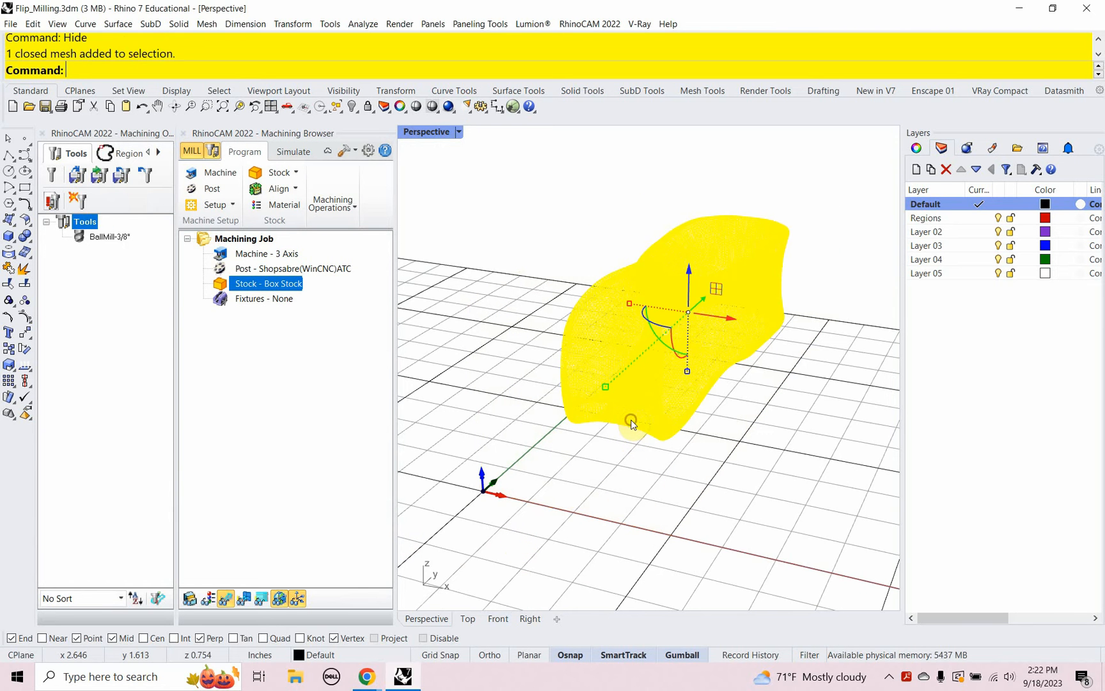
pyautogui.write('Move')
pyautogui.press('Return')
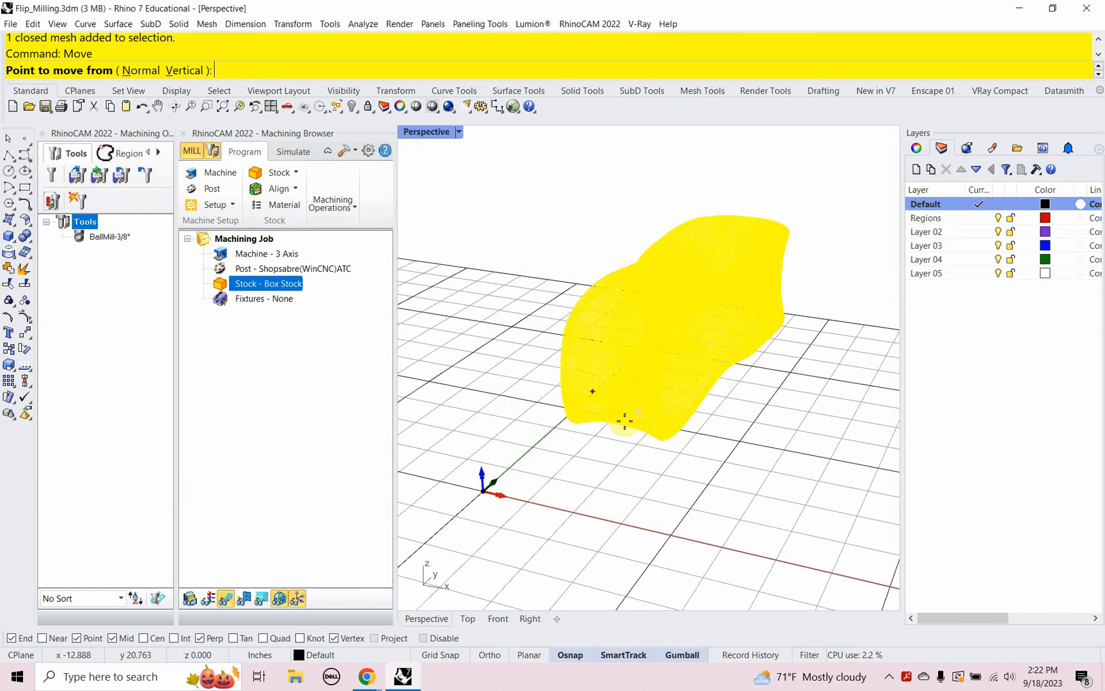
pyautogui.click(189, 70)
pyautogui.click(477, 239)
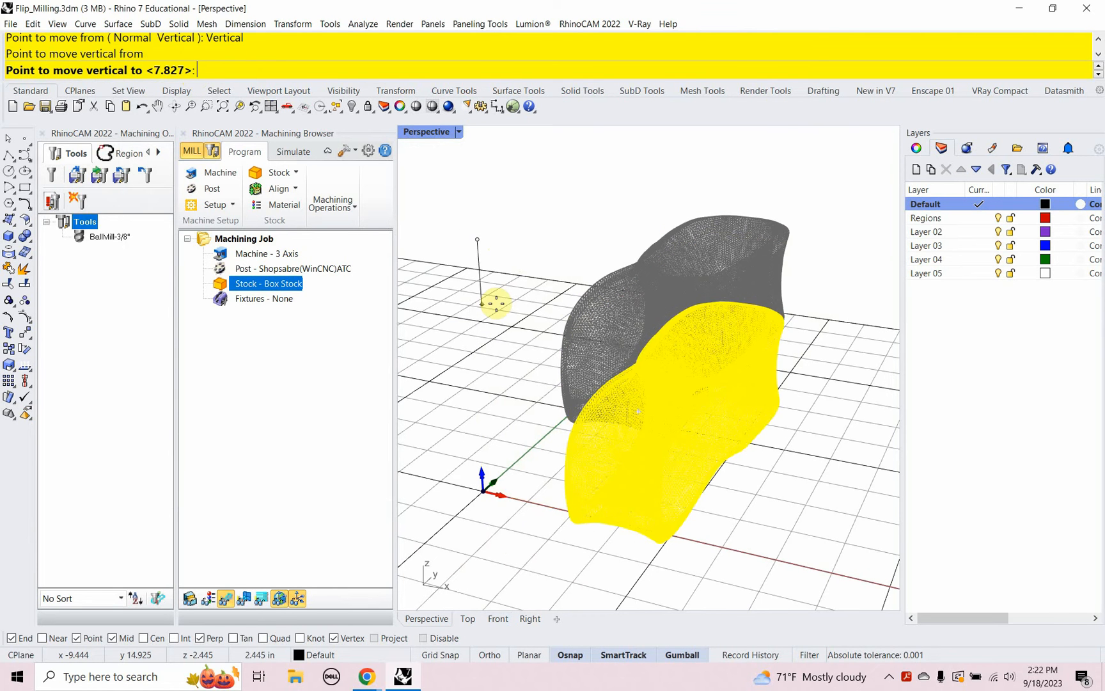
pyautogui.write('4"')
pyautogui.press('Return')
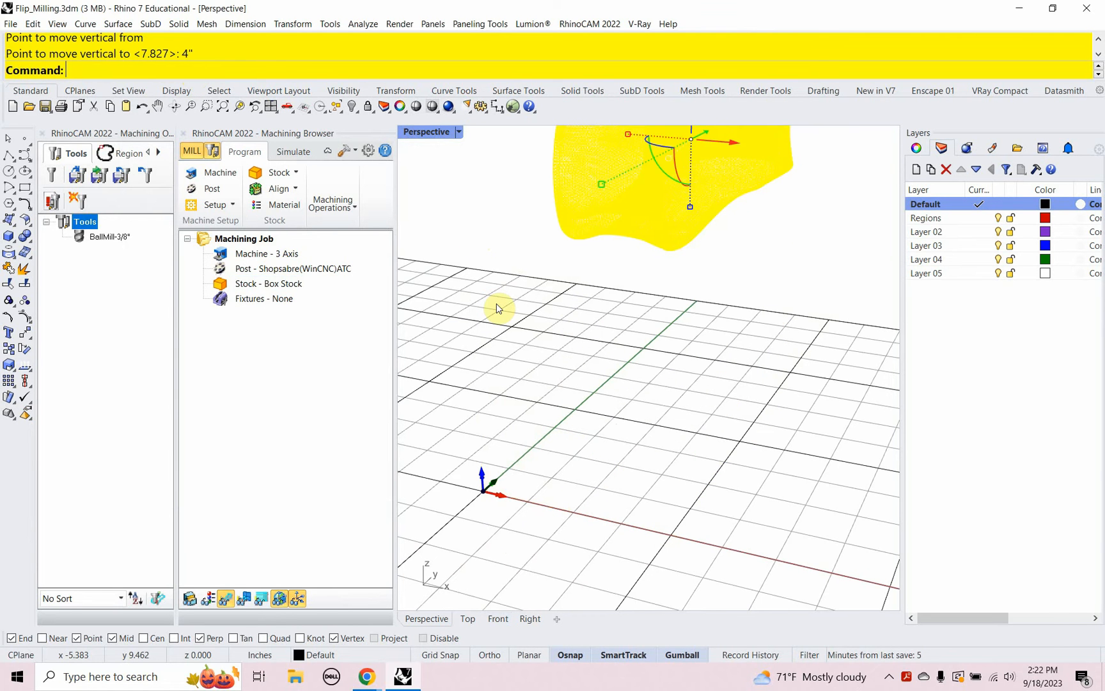
pyautogui.hotkey('ctrl', 'z')
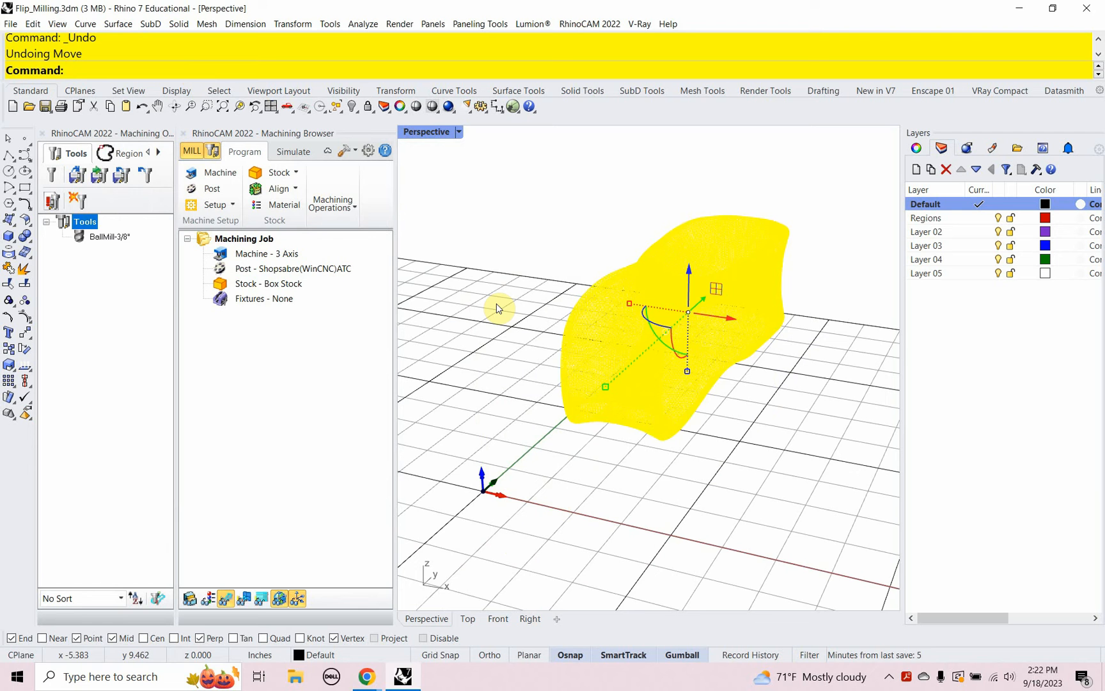
# Step: Move the selected mesh vertically by -4 inches, then clear the selection
pyautogui.write('Move')
pyautogui.press('Return')
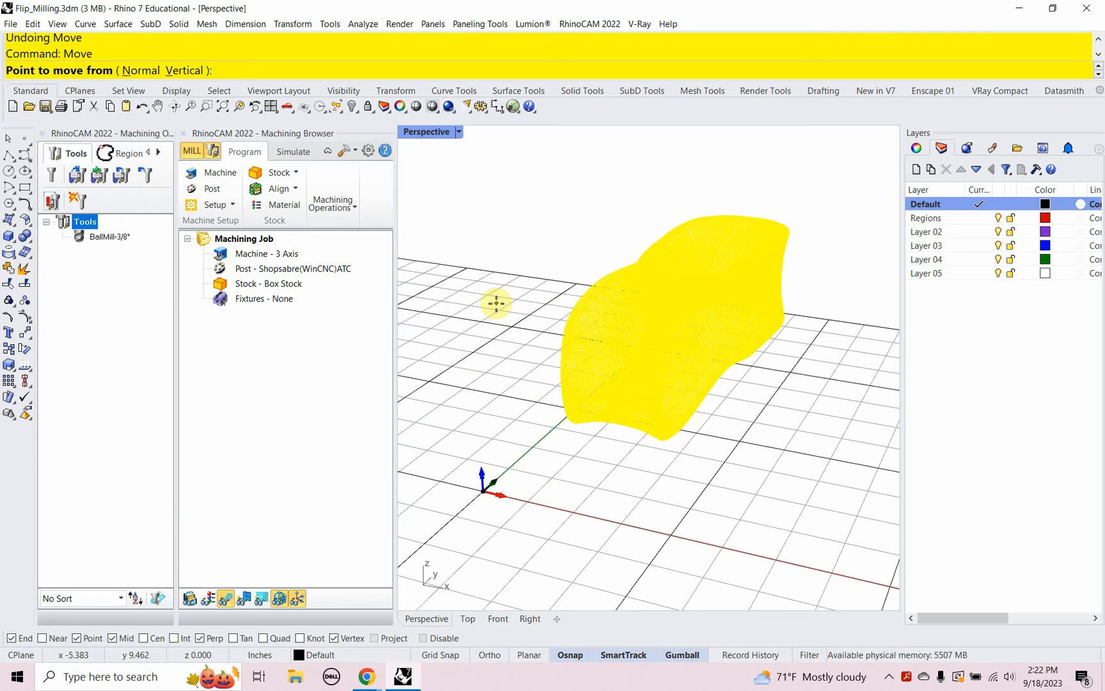
pyautogui.click(191, 70)
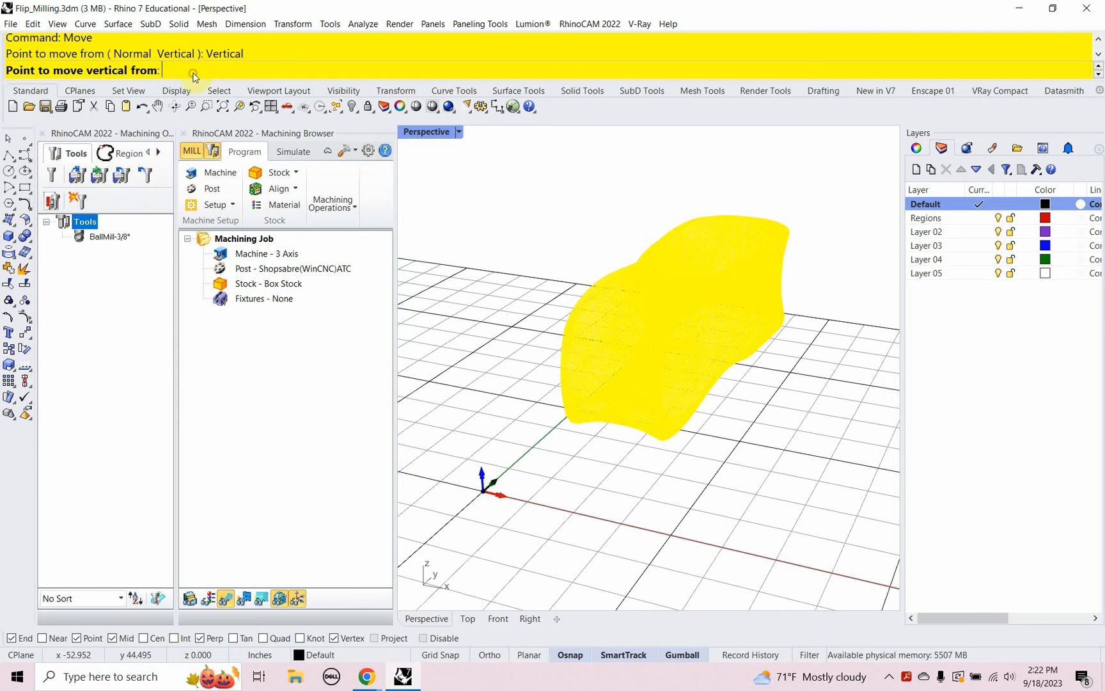
pyautogui.click(499, 297)
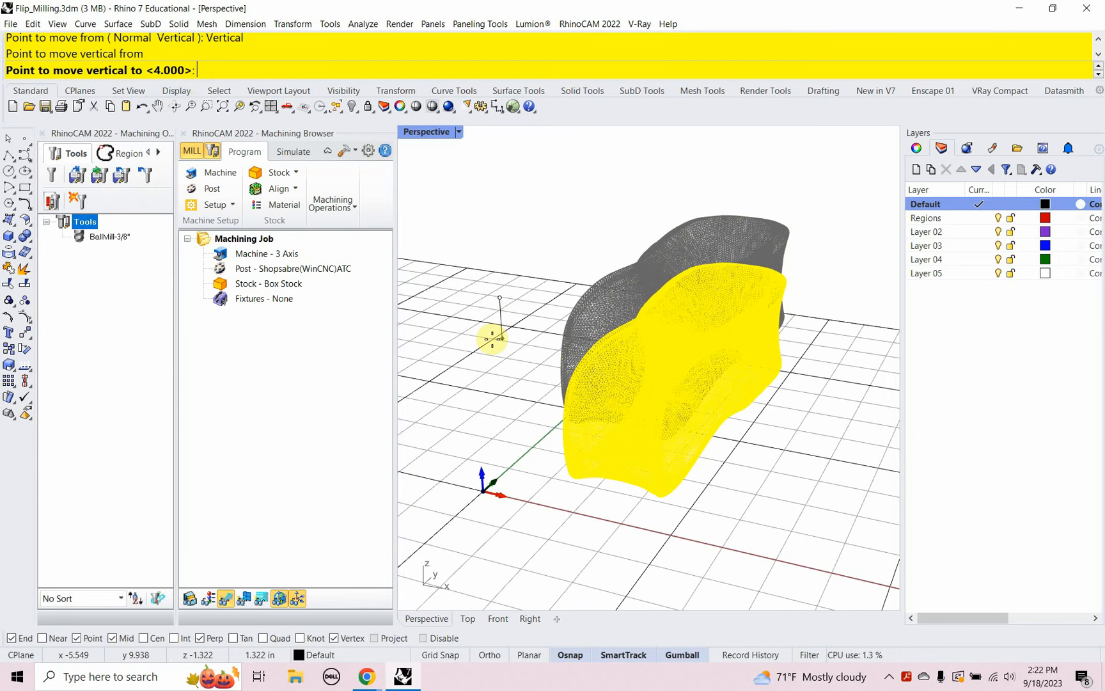
pyautogui.write('-4')
pyautogui.press('Return')
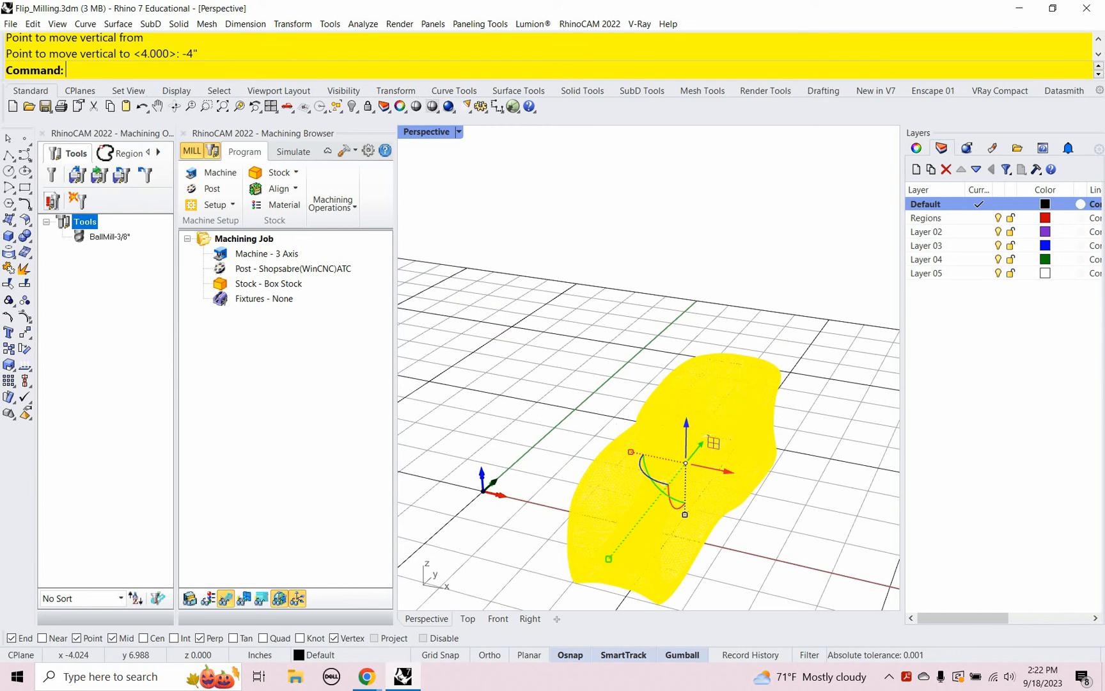
pyautogui.click(494, 344)
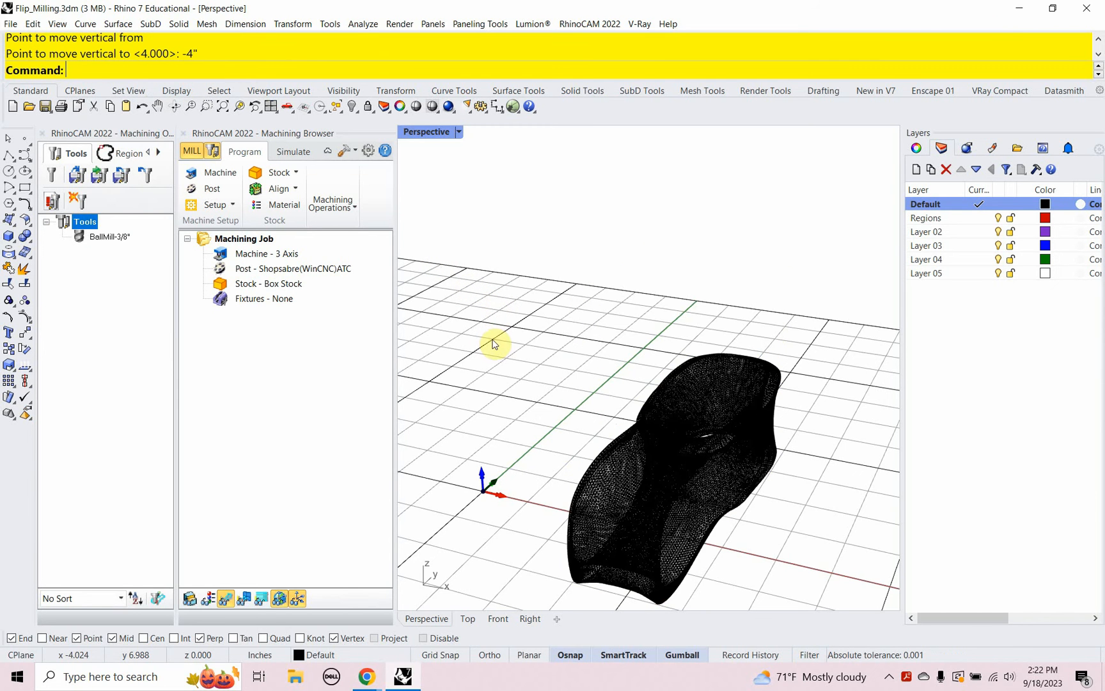
# Step: Try fitting the RhinoCAM box stock to the model's bounding box, then discard the change
pyautogui.click(229, 284)
pyautogui.doubleClick(229, 284)
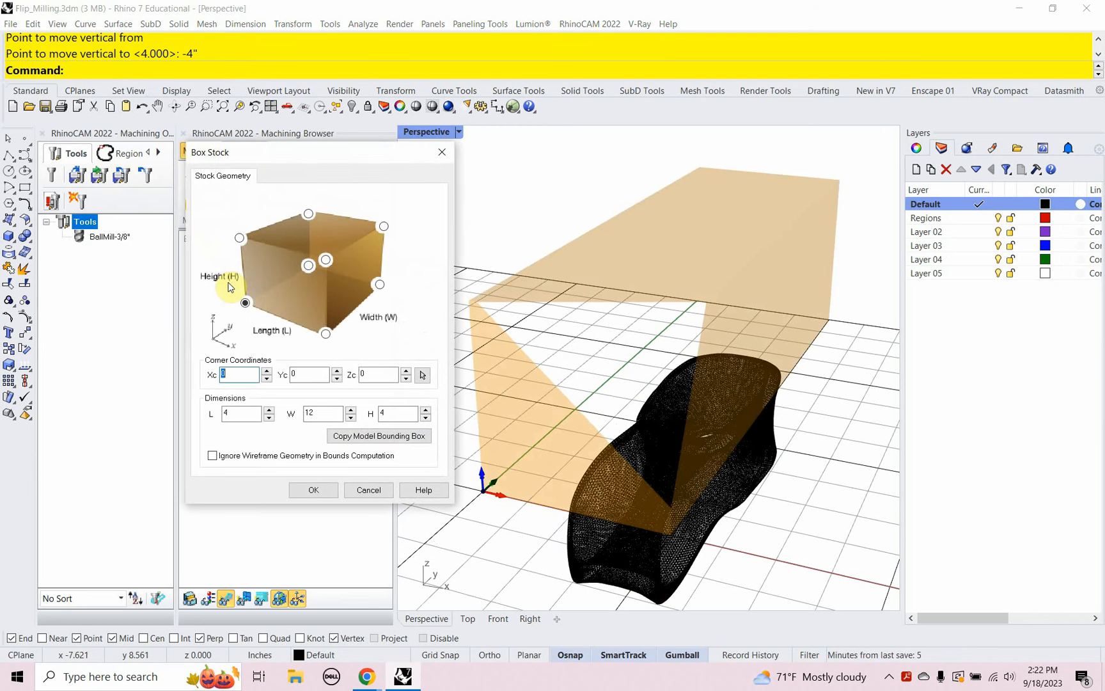
pyautogui.click(370, 436)
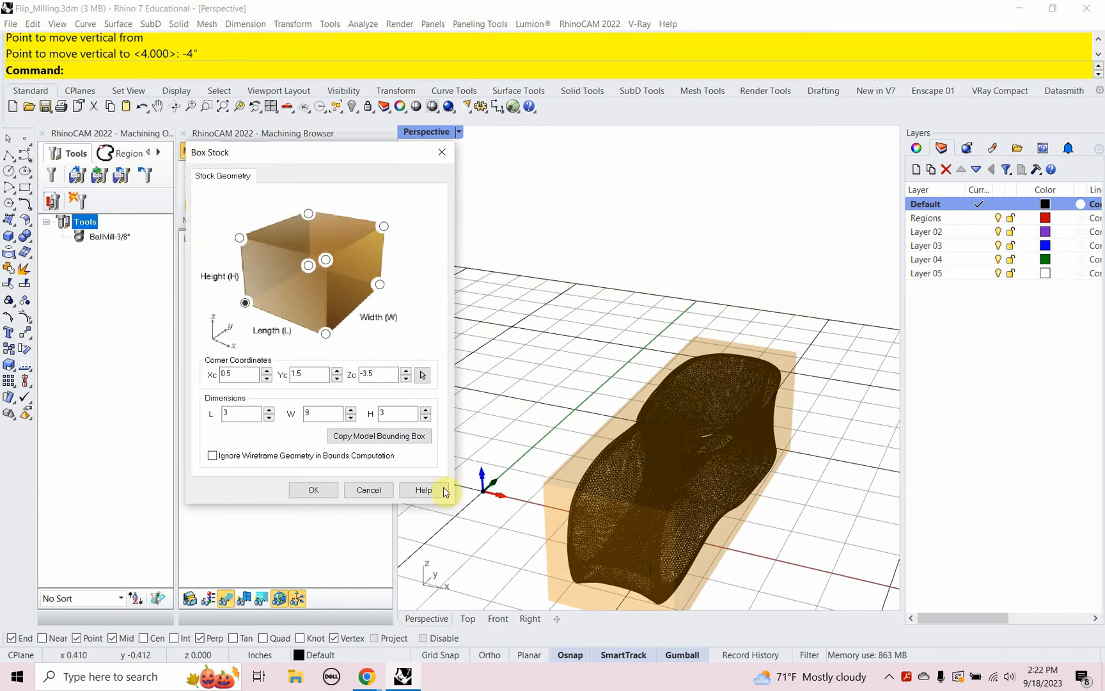
pyautogui.click(368, 490)
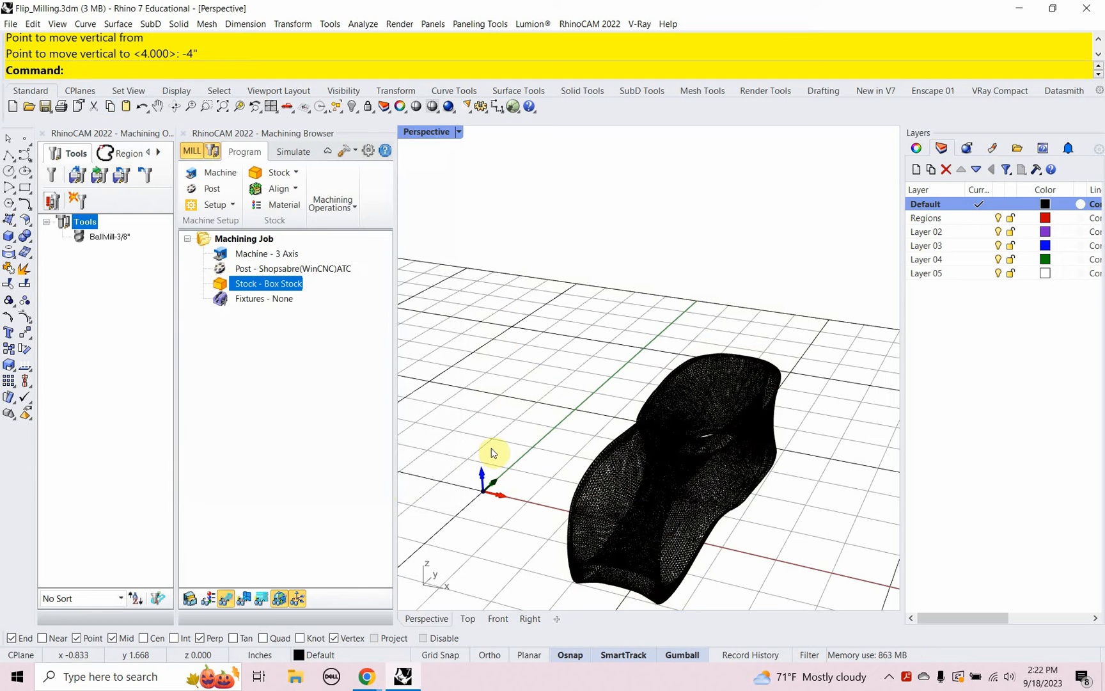
# Step: Show all hidden objects and select the outer stock box extrusion
pyautogui.write('Show')
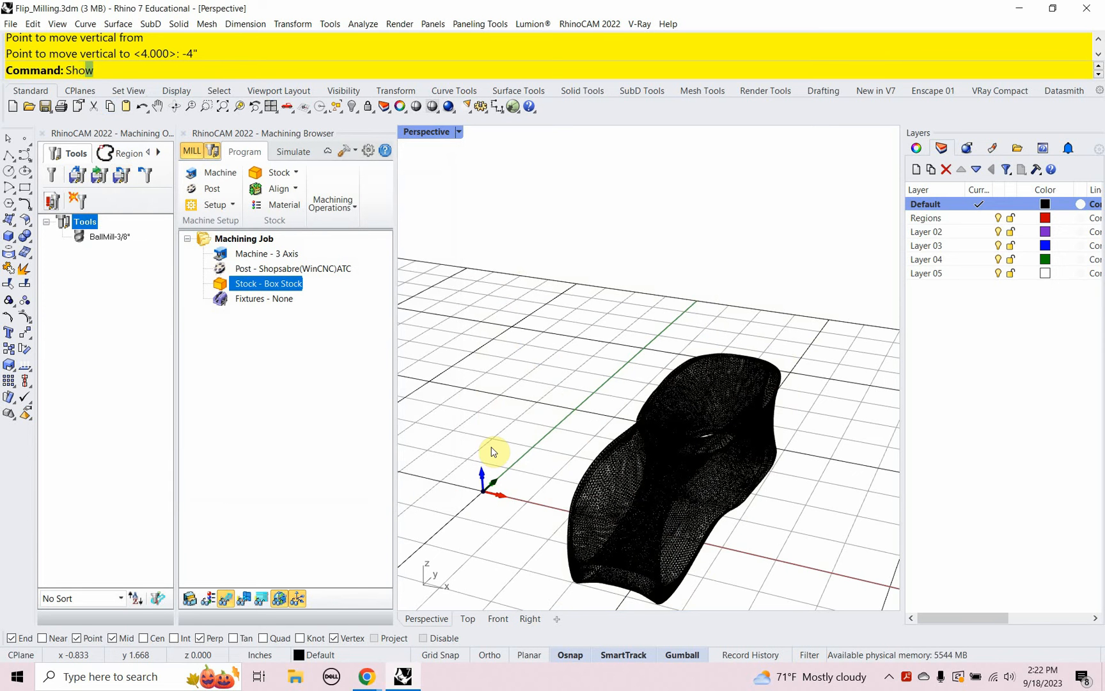
pyautogui.press('Return')
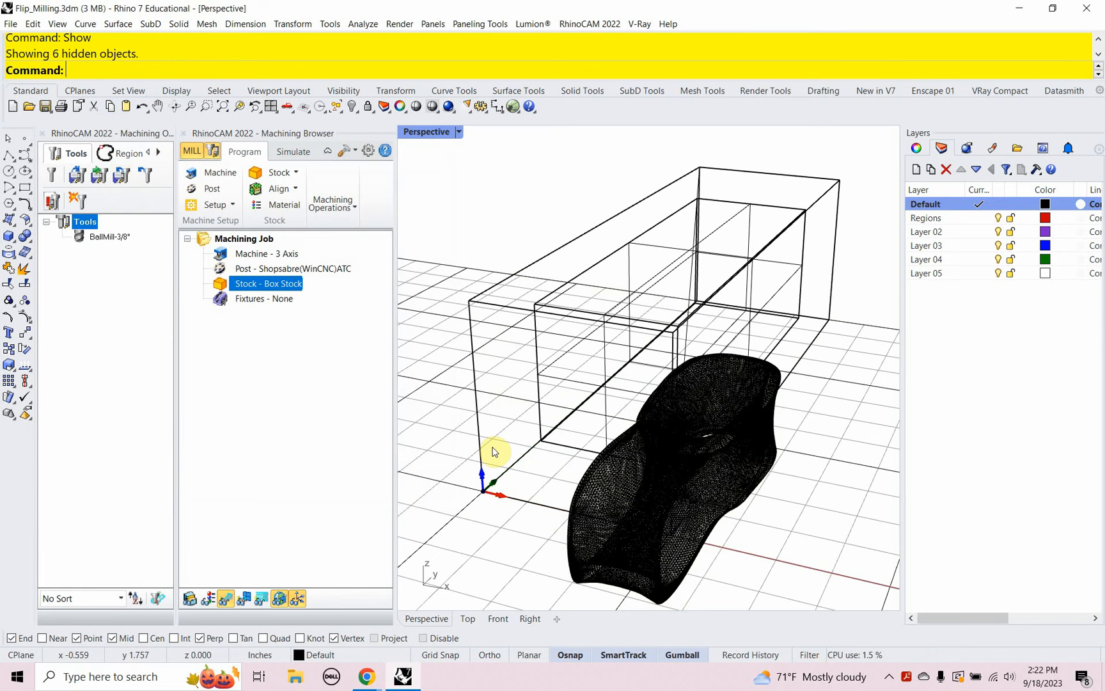
pyautogui.moveTo(493, 451)
pyautogui.mouseDown(button='right')
pyautogui.moveTo(506, 423)
pyautogui.moveTo(508, 438)
pyautogui.mouseUp(button='right')
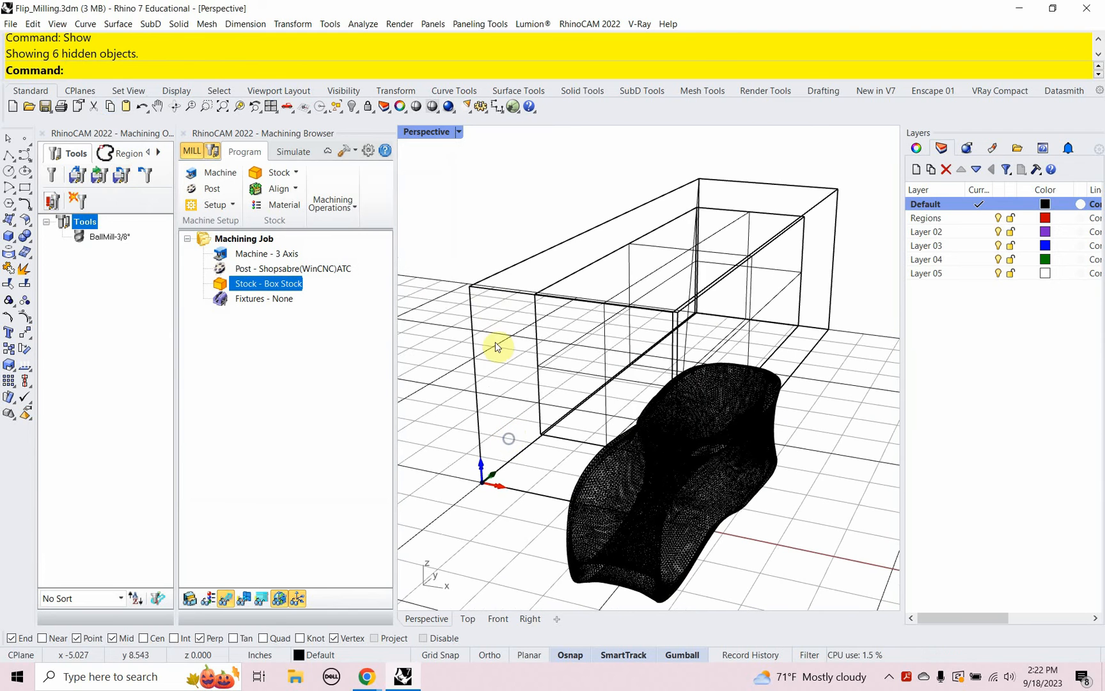
pyautogui.click(481, 290)
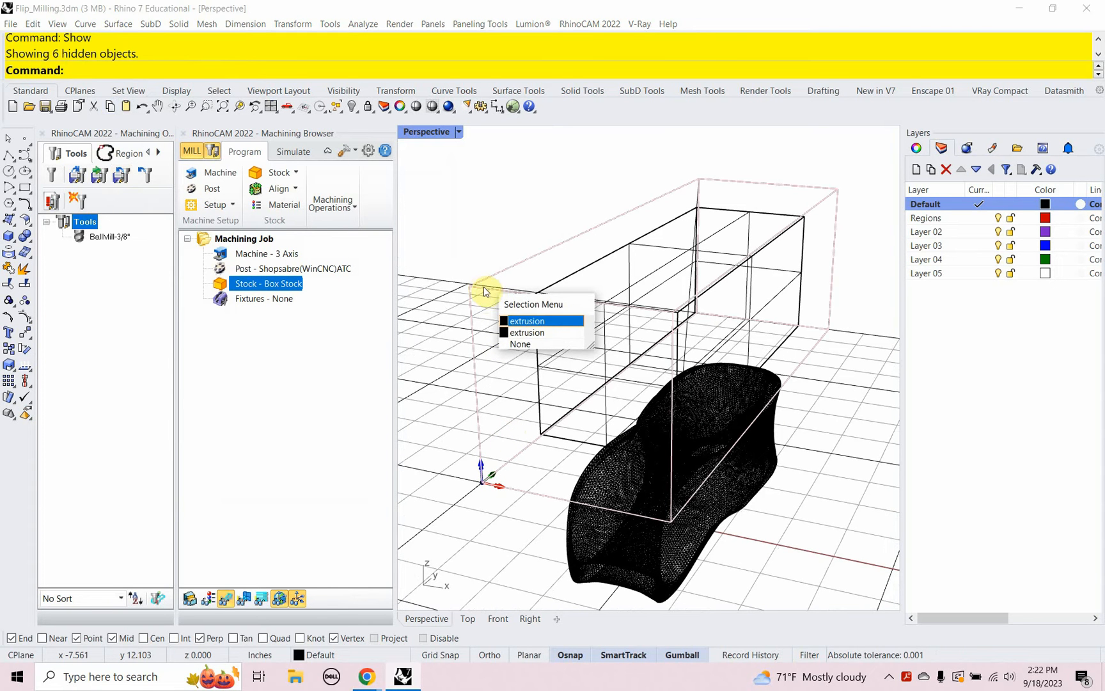
pyautogui.click(535, 320)
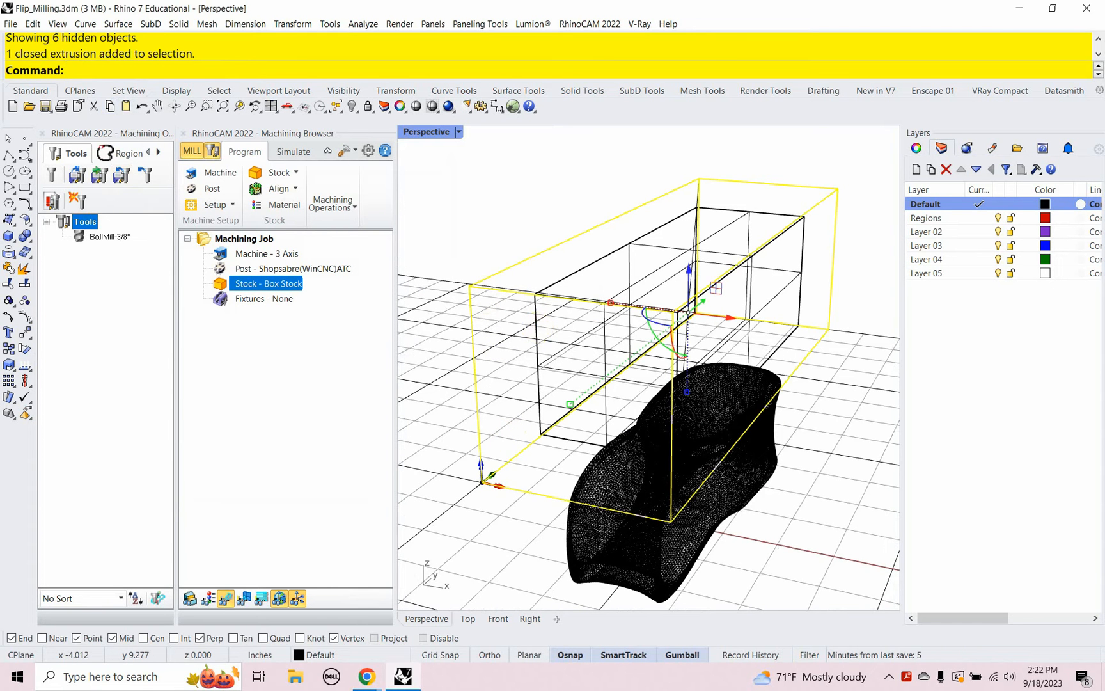
pyautogui.write('move')
pyautogui.press('Return')
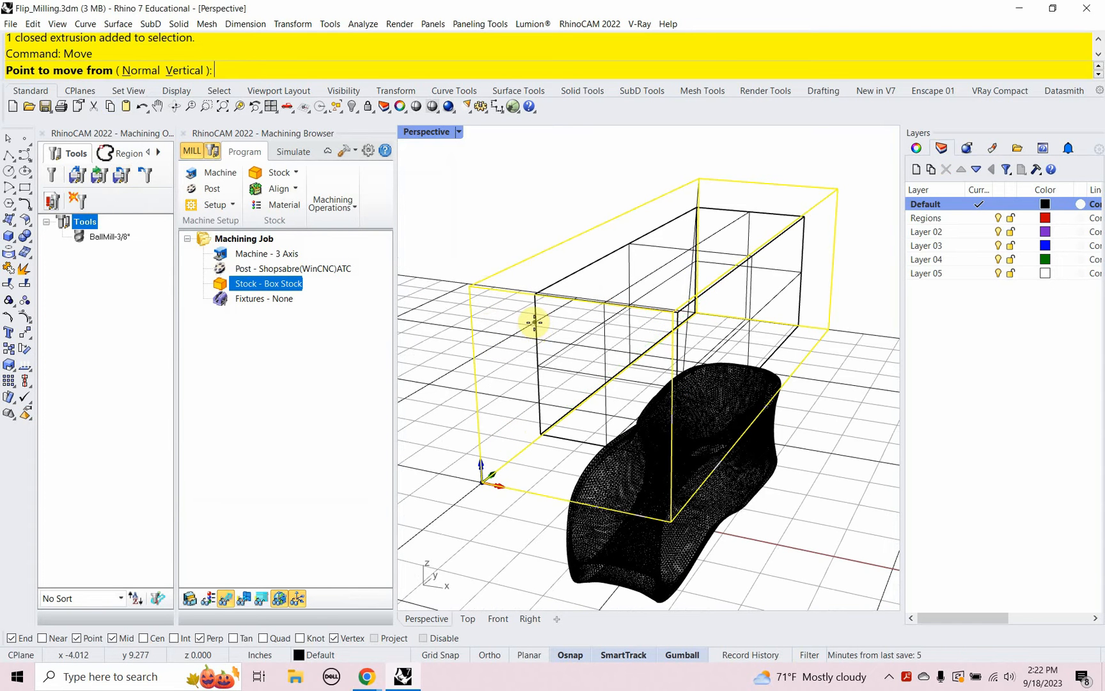
pyautogui.click(447, 312)
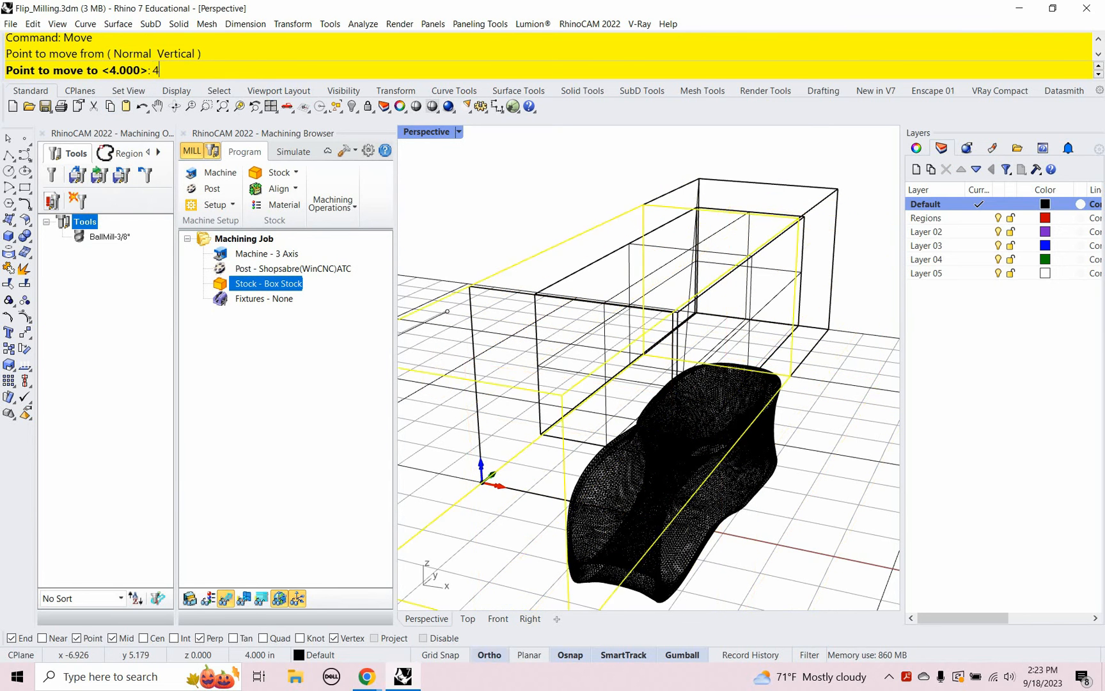
pyautogui.write('4')
pyautogui.press('Return')
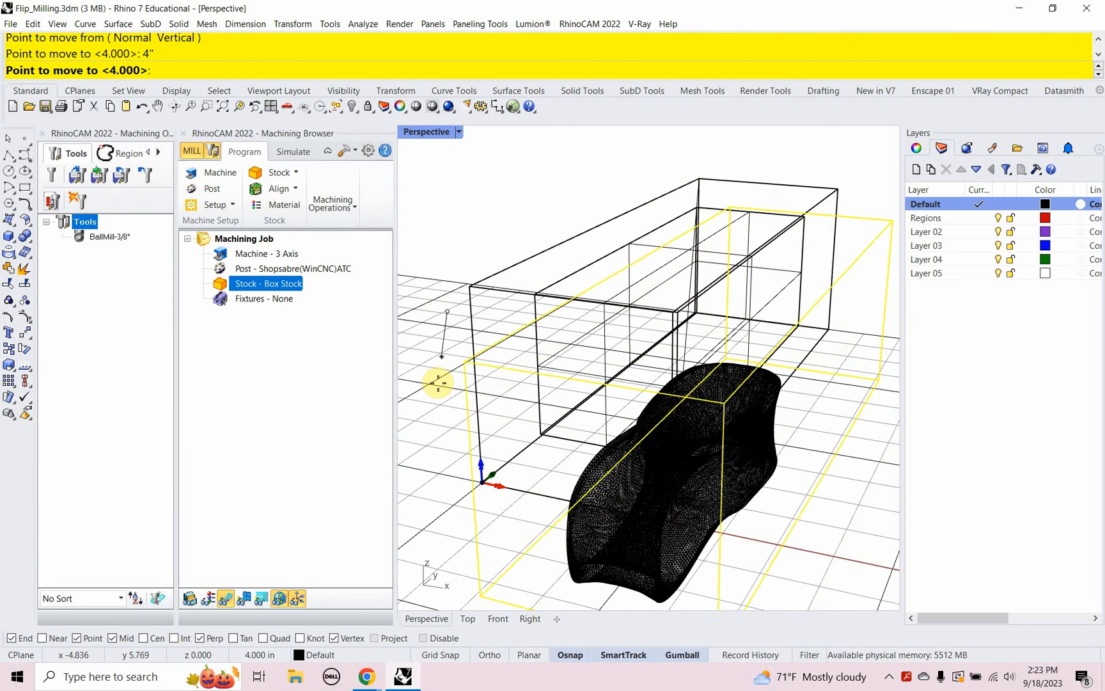
pyautogui.press('Escape')
# Step: Move the selected outer stock box vertically by -4 inches, then clear the selection
pyautogui.write('Mov')
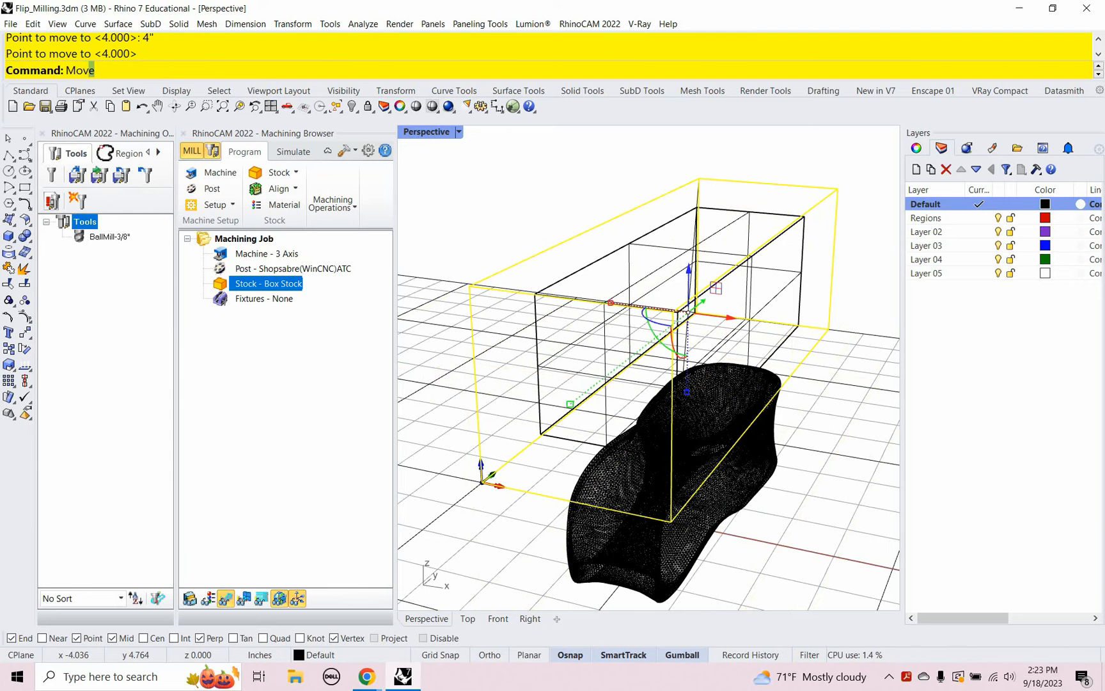
pyautogui.press('Return')
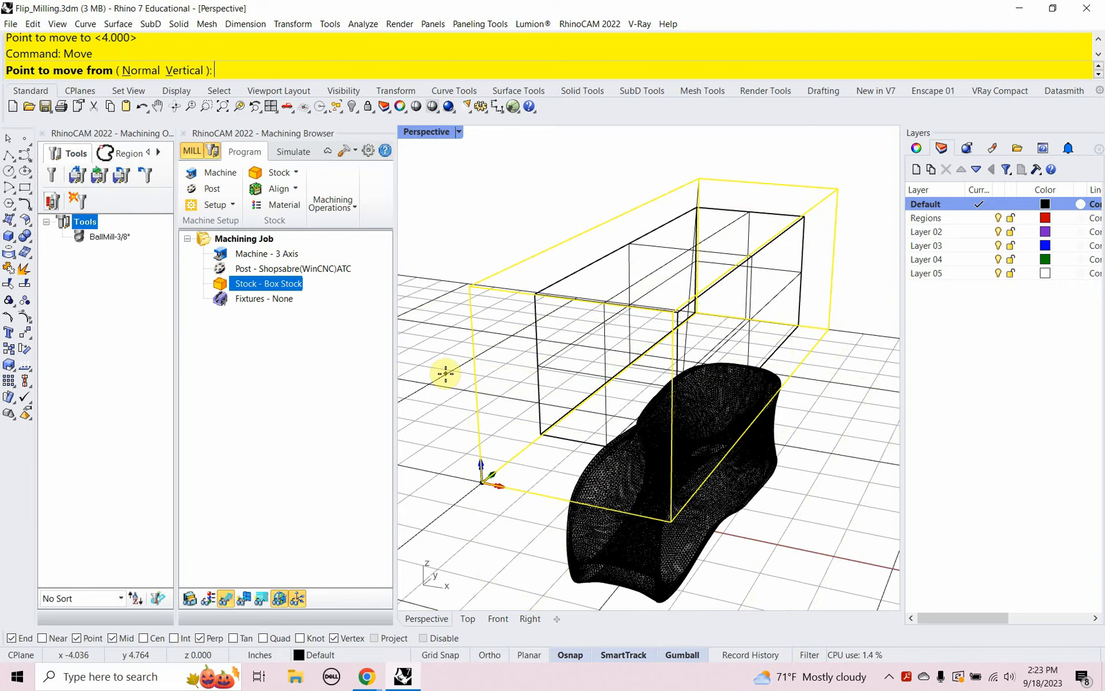
pyautogui.click(180, 69)
pyautogui.click(453, 256)
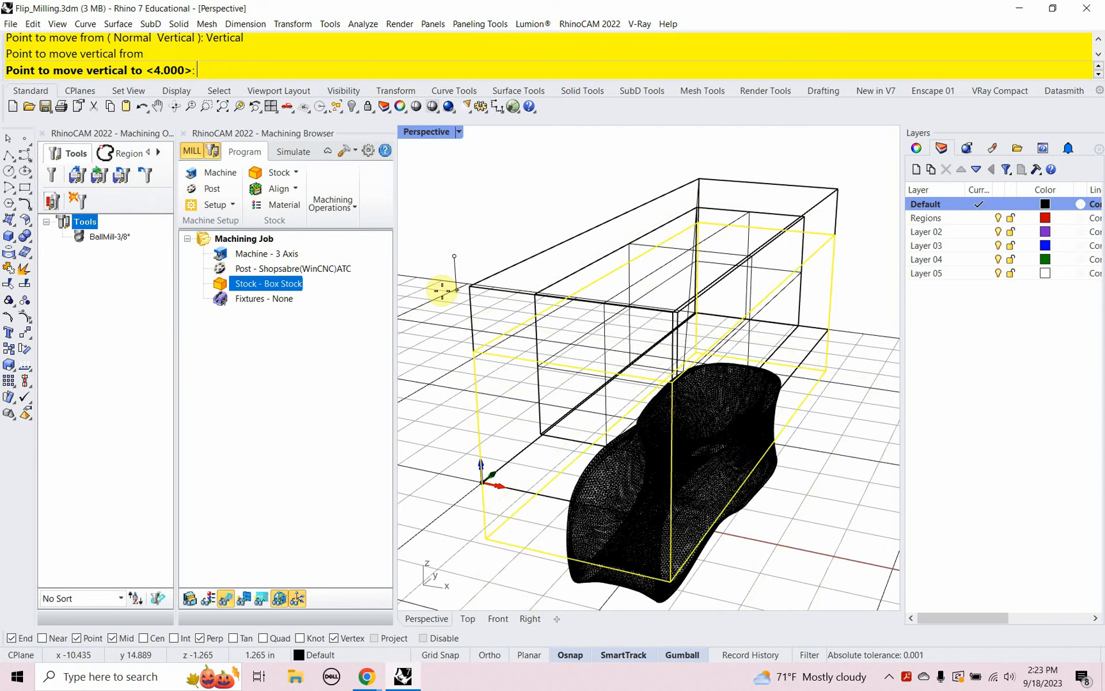
pyautogui.write('4"')
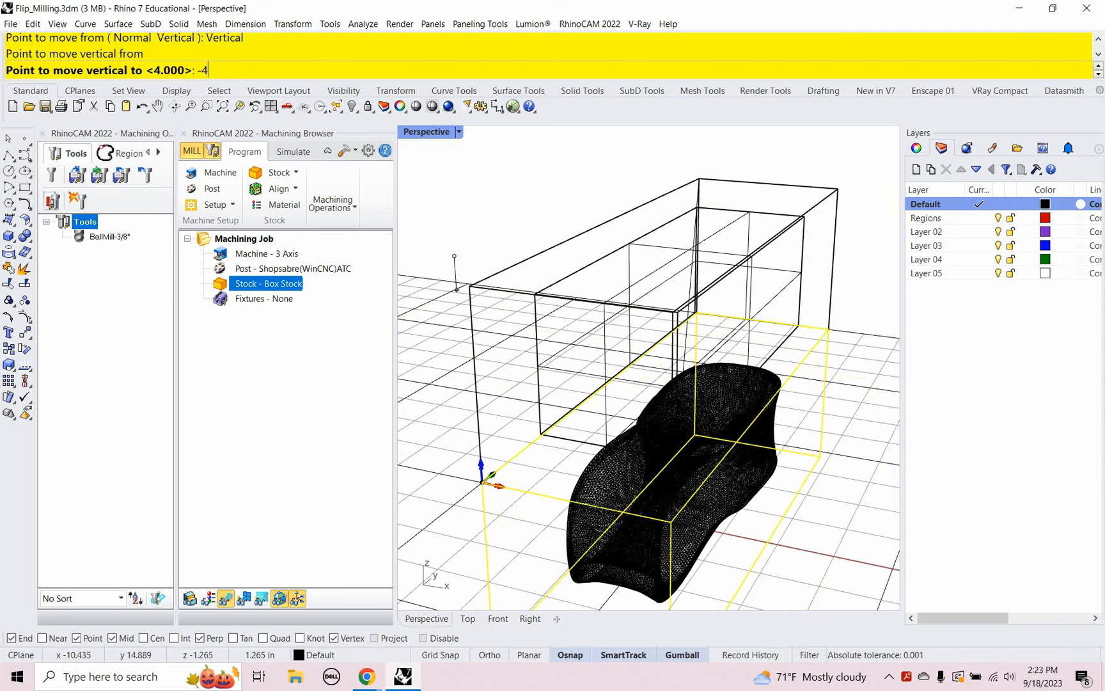
pyautogui.press('Return')
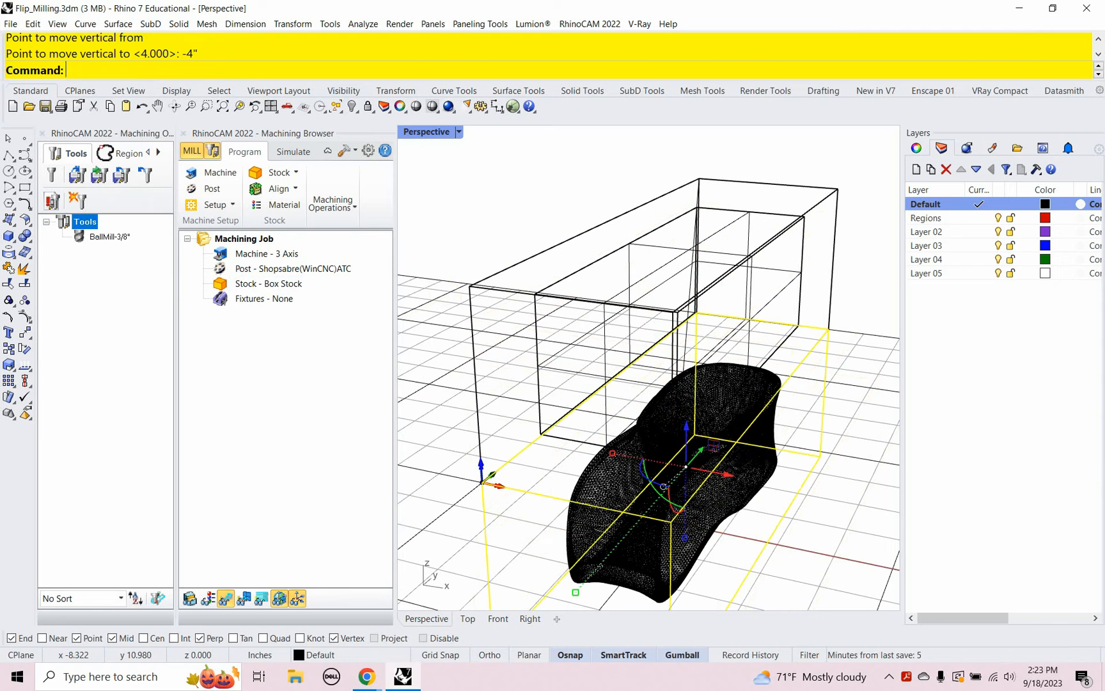
pyautogui.click(412, 247)
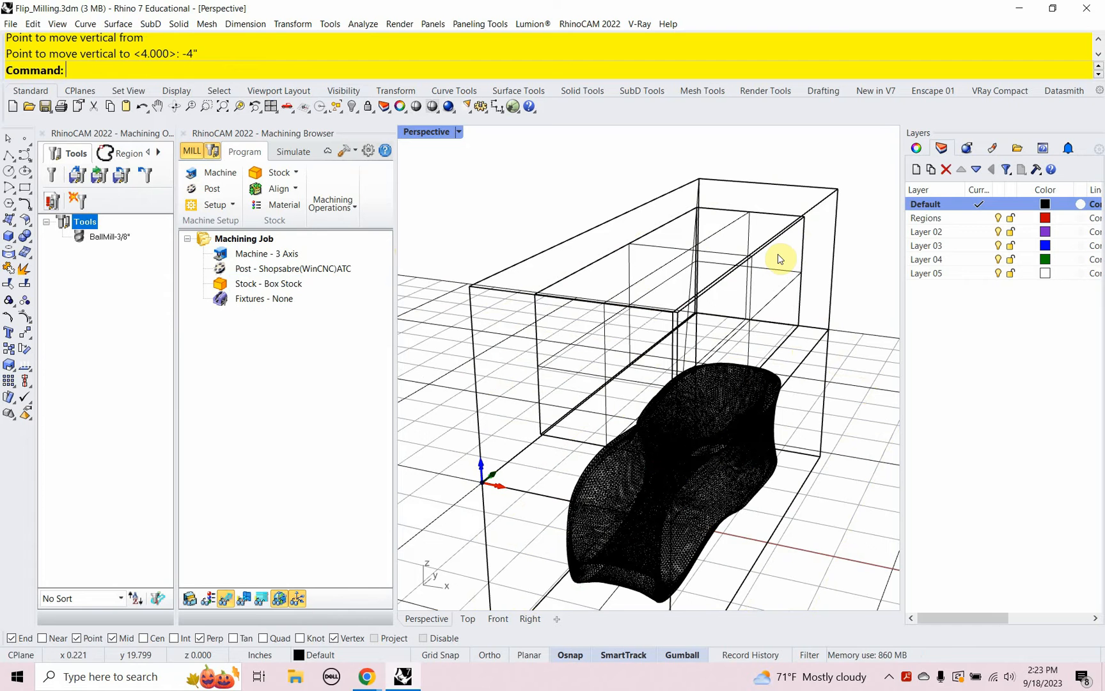
# Step: Select the box objects and curves standing above the ground plane and hide them
pyautogui.moveTo(837, 178); pyautogui.dragTo(456, 312)
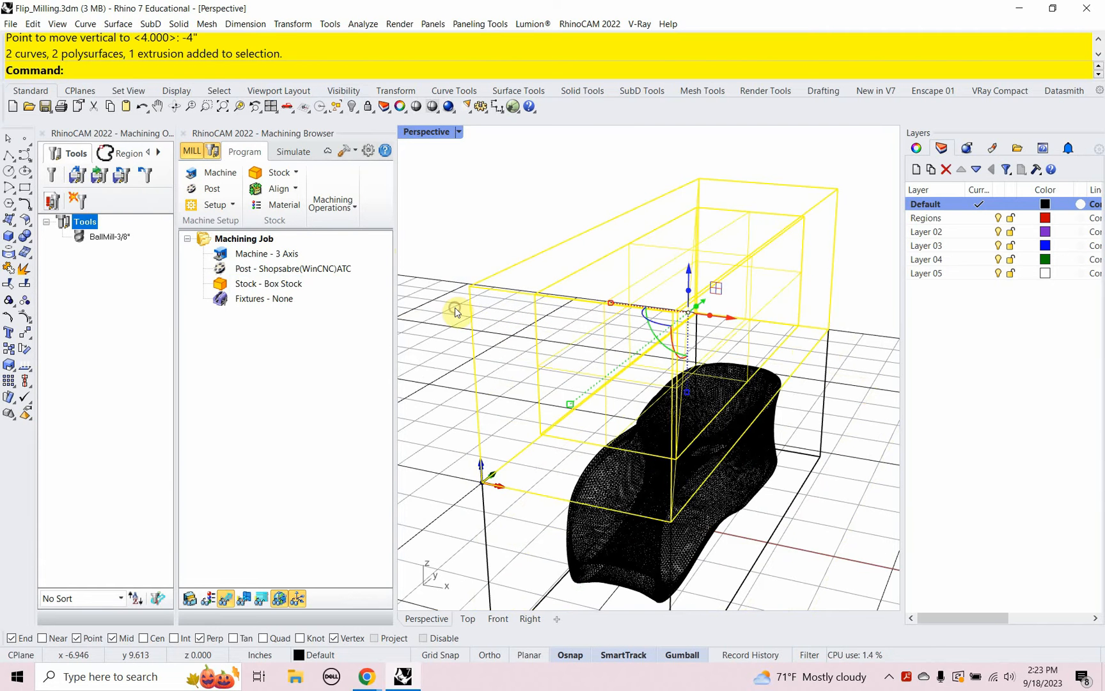
pyautogui.write('Hide')
pyautogui.press('Return')
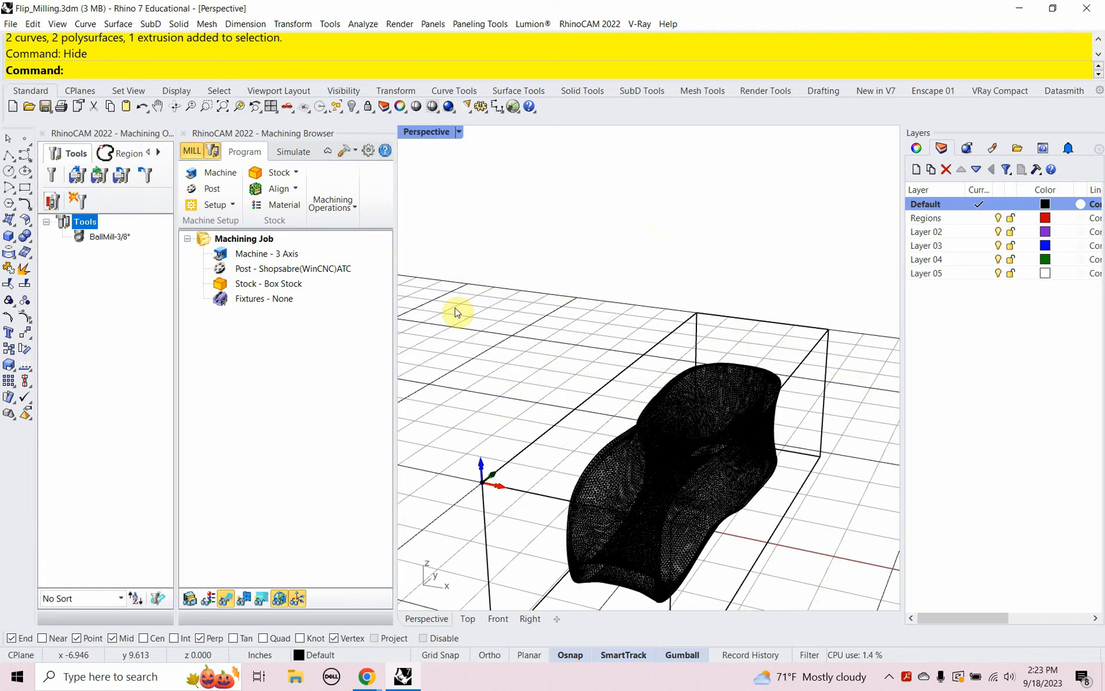
# Step: Set the RhinoCAM box stock's corner Z coordinate to -4 and apply it
pyautogui.doubleClick(221, 283)
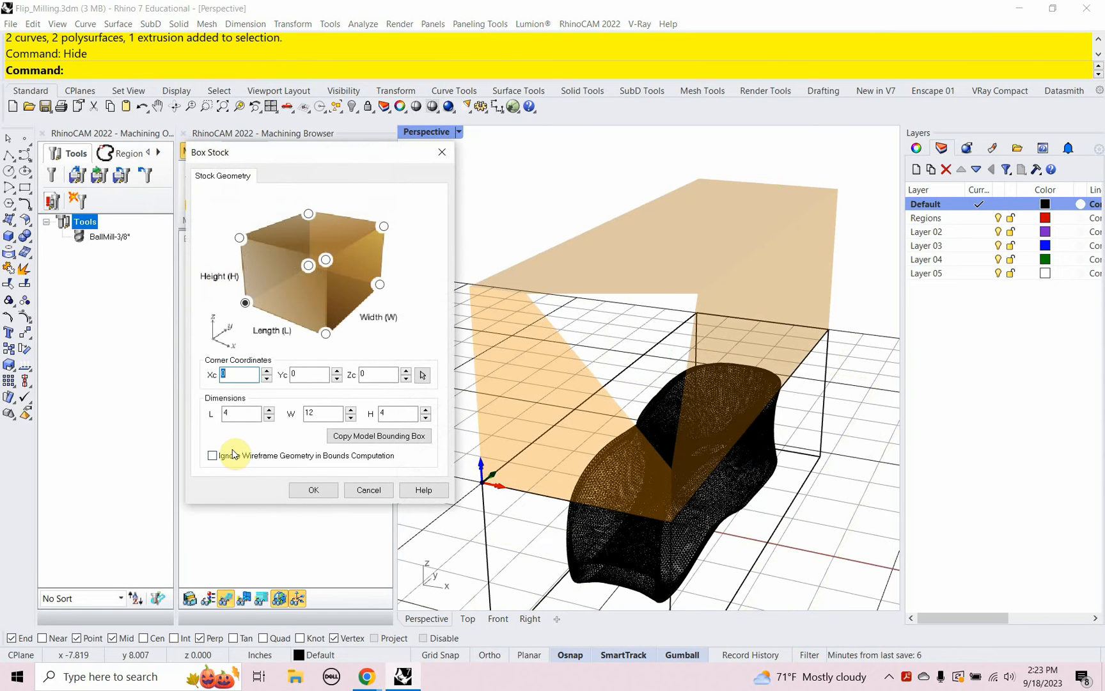
pyautogui.click(369, 374)
pyautogui.press('BackSpace')
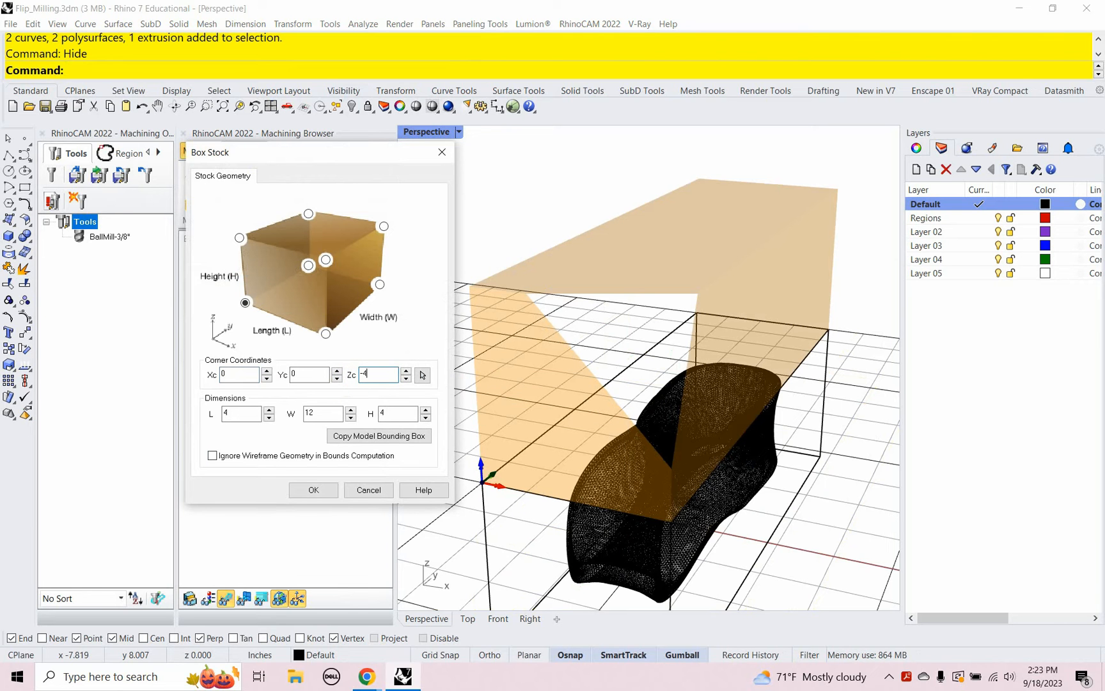
pyautogui.moveTo(312, 384)
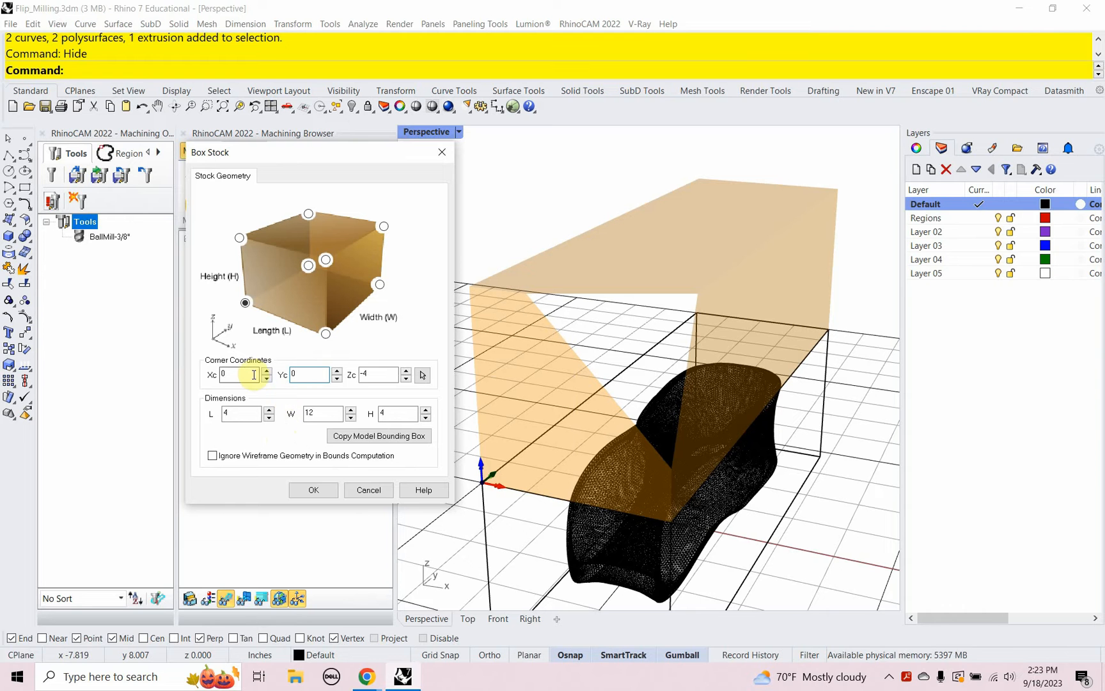
pyautogui.moveTo(251, 374)
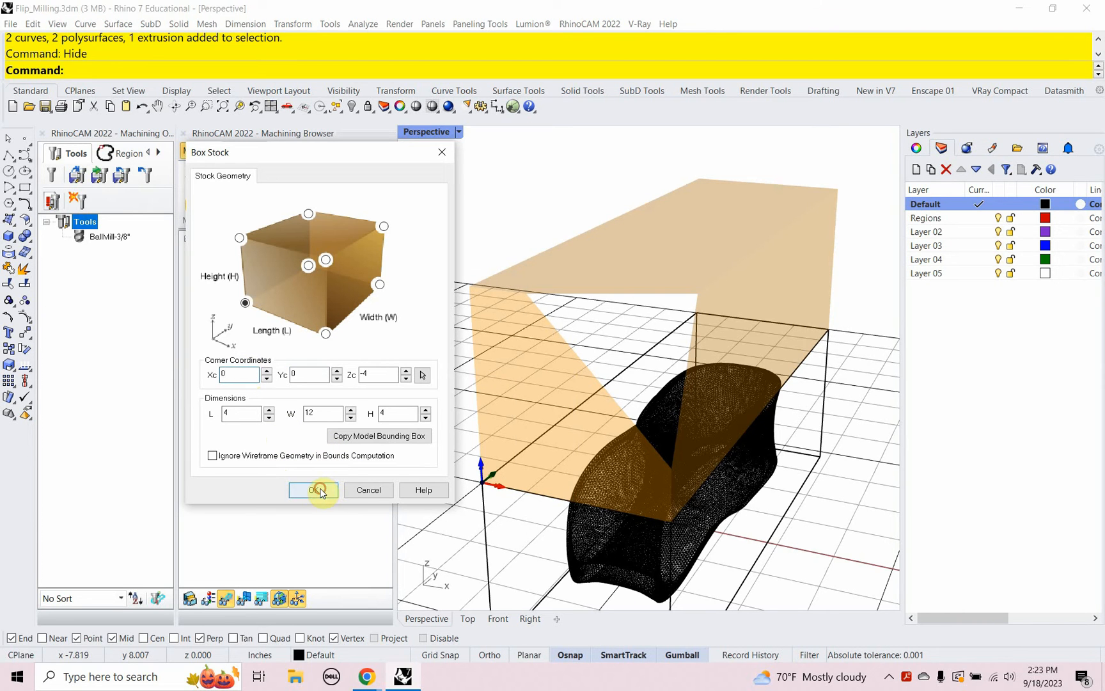
pyautogui.click(317, 490)
# Step: Reopen the box stock settings, examine how the stock encloses the lowered mesh and its origin, and close them without changes
pyautogui.click(219, 283)
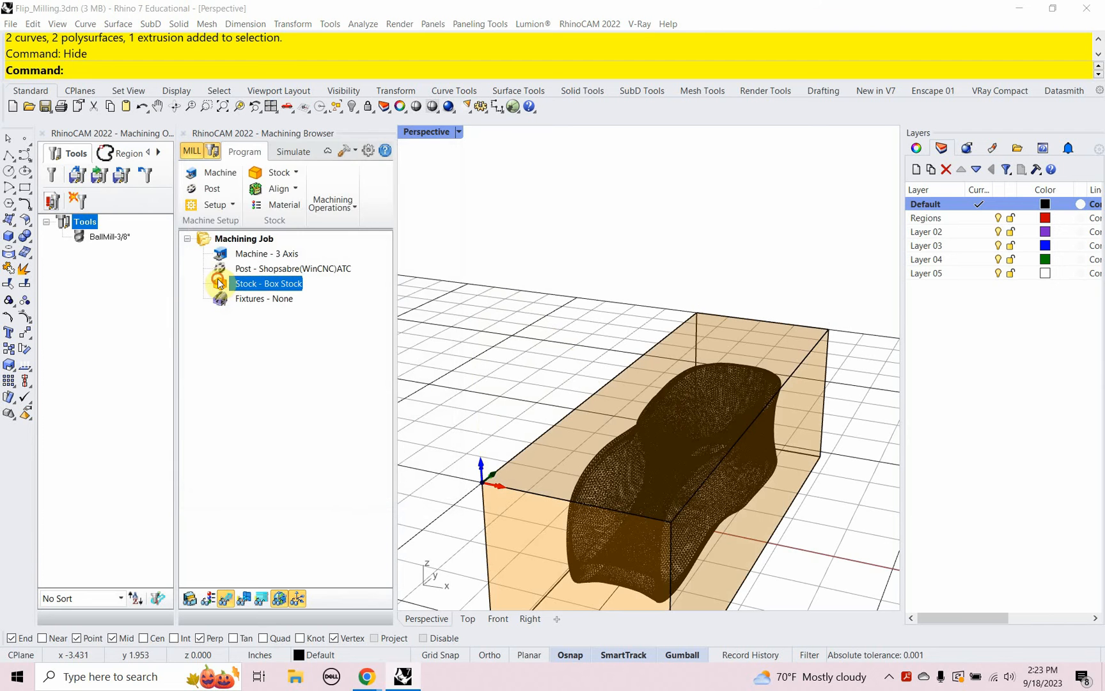
pyautogui.doubleClick(218, 283)
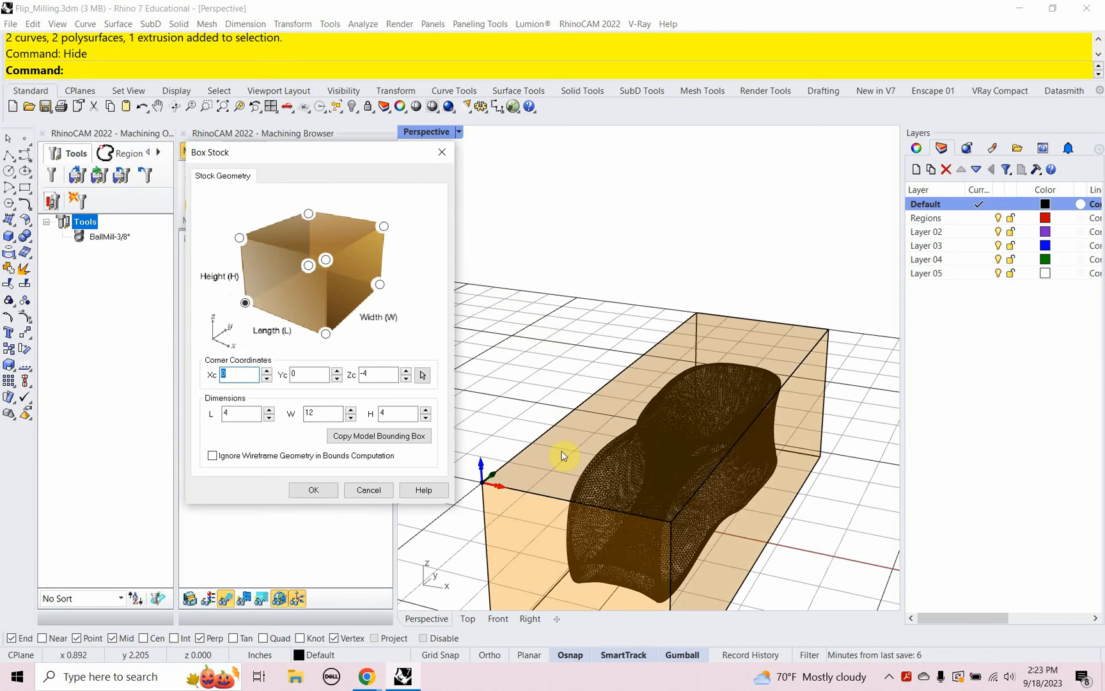
pyautogui.moveTo(561, 455); pyautogui.dragTo(622, 345, button='right')
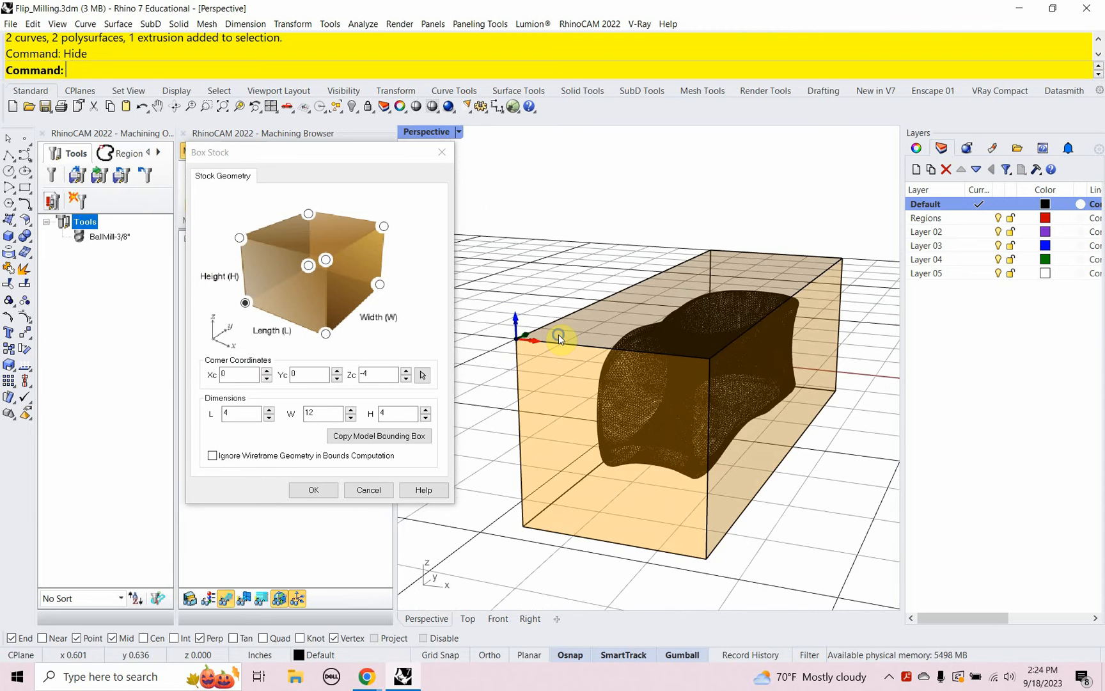
pyautogui.moveTo(559, 340); pyautogui.dragTo(561, 388, button='right')
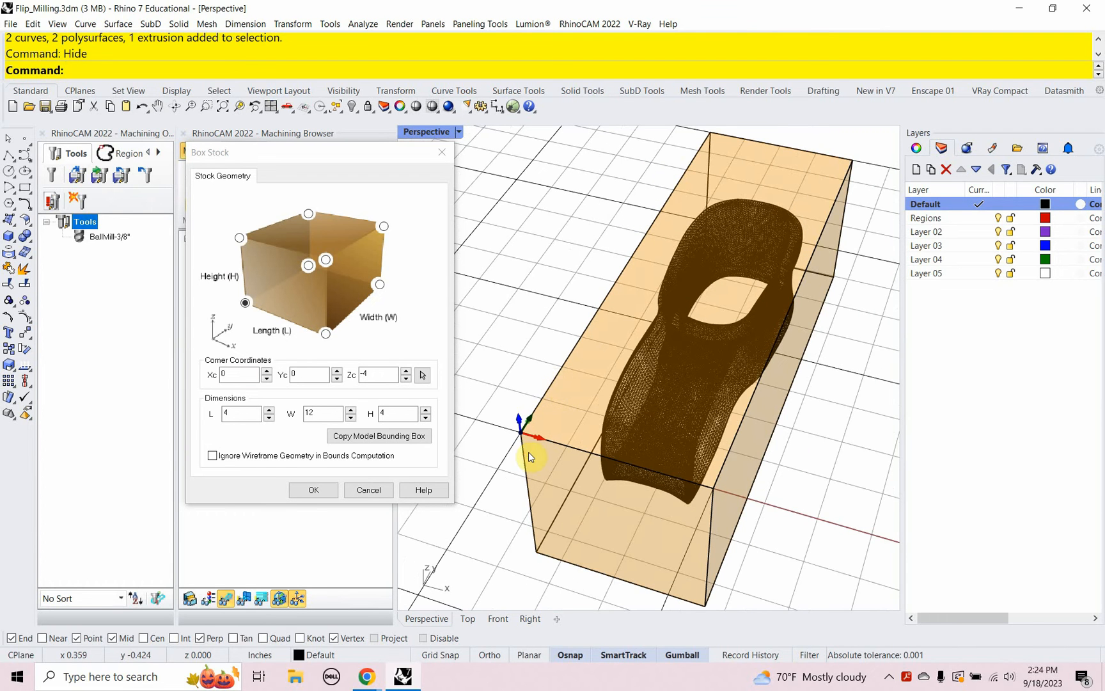
pyautogui.moveTo(528, 452); pyautogui.dragTo(504, 420, button='right')
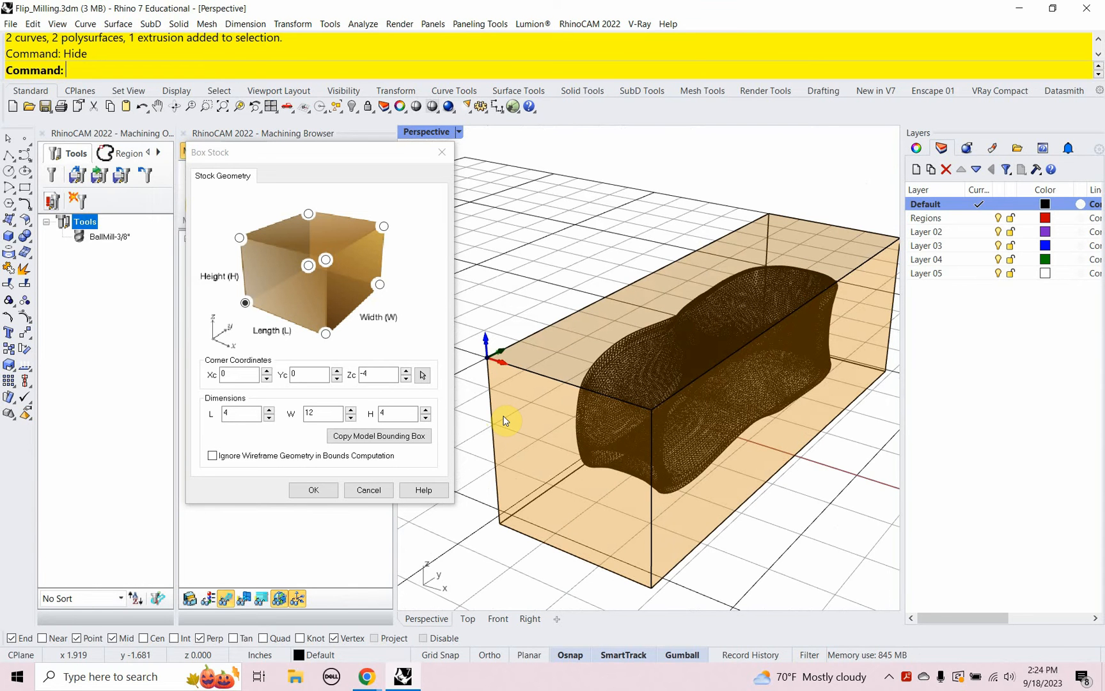
pyautogui.moveTo(501, 423)
pyautogui.mouseDown(button='right')
pyautogui.moveTo(496, 412)
pyautogui.moveTo(510, 433)
pyautogui.mouseUp(button='right')
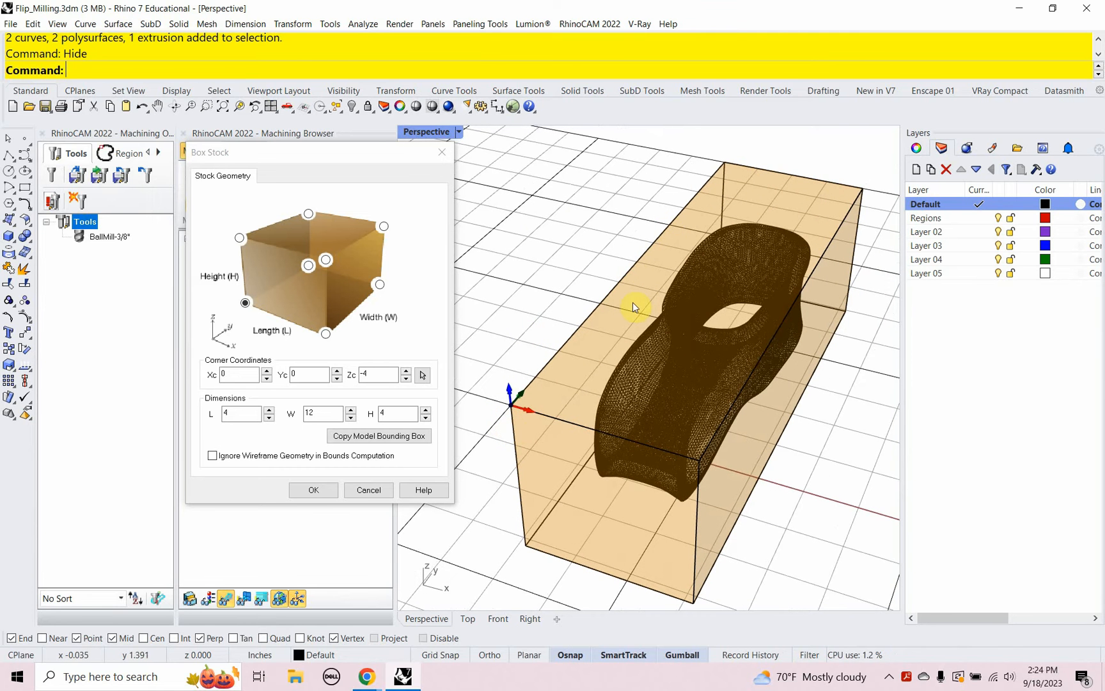
pyautogui.click(377, 489)
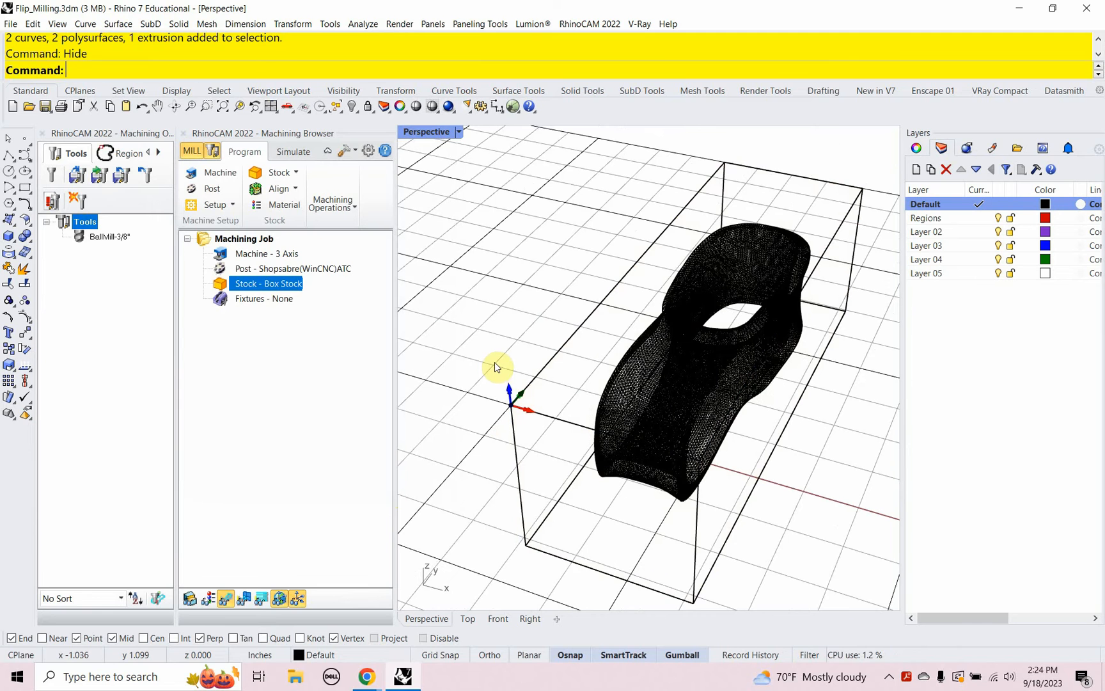
# Step: Undo the recent hide and show changes and both -4 inch moves, then clear the selection
pyautogui.hotkey('ctrl', 'z')
pyautogui.hotkey('ctrl', 'z')
pyautogui.hotkey('ctrl', 'z')
pyautogui.hotkey('ctrl', 'z')
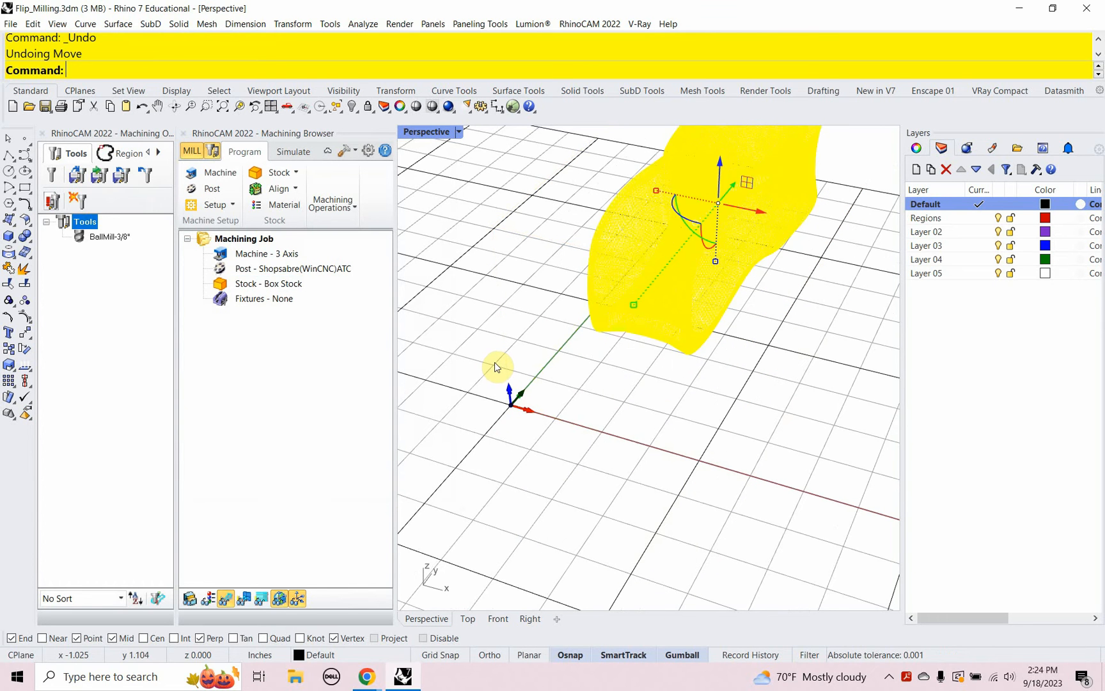
pyautogui.click(493, 388)
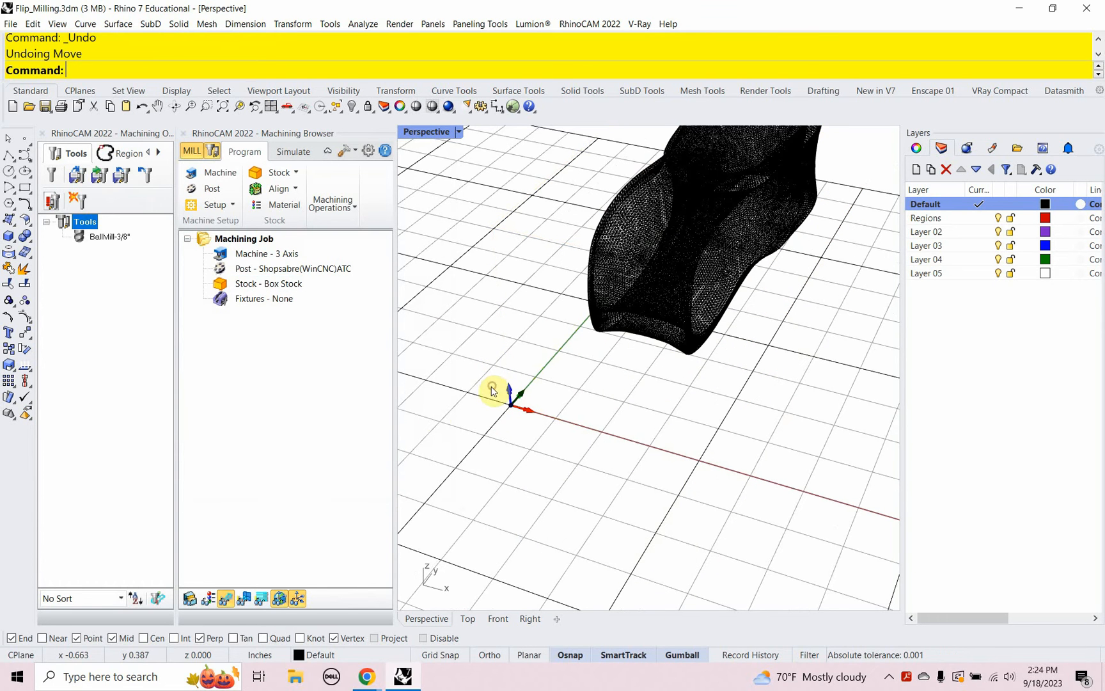
# Step: Set the RhinoCAM box stock's corner Z coordinate to 0, apply it, and recheck the stock settings
pyautogui.doubleClick(243, 284)
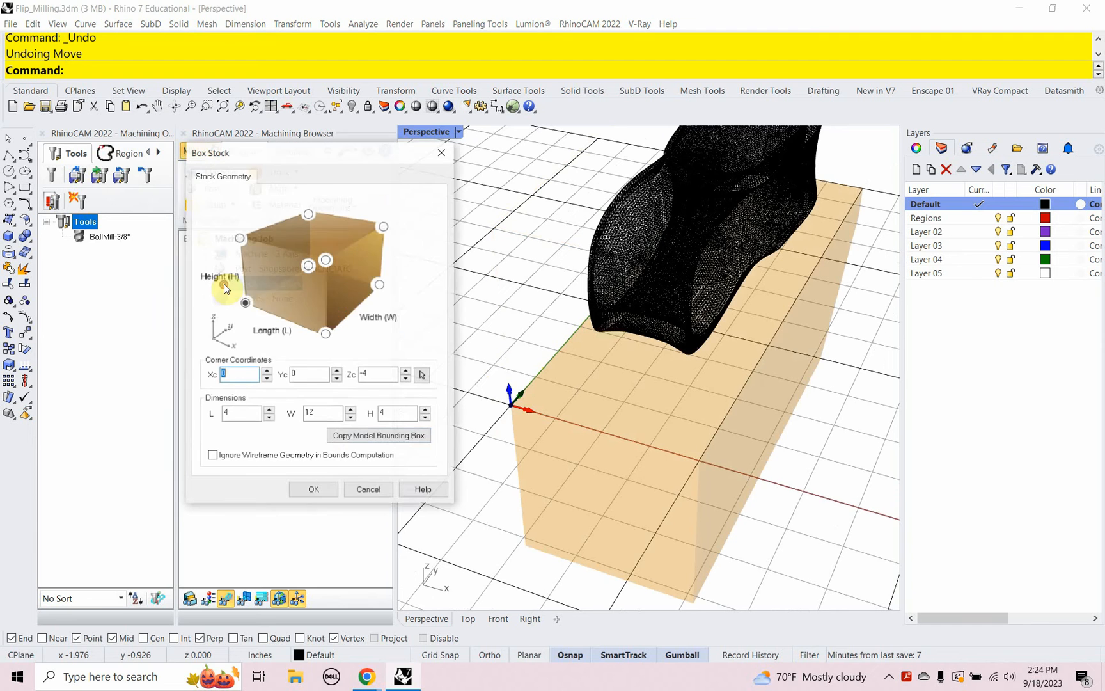
pyautogui.doubleClick(382, 374)
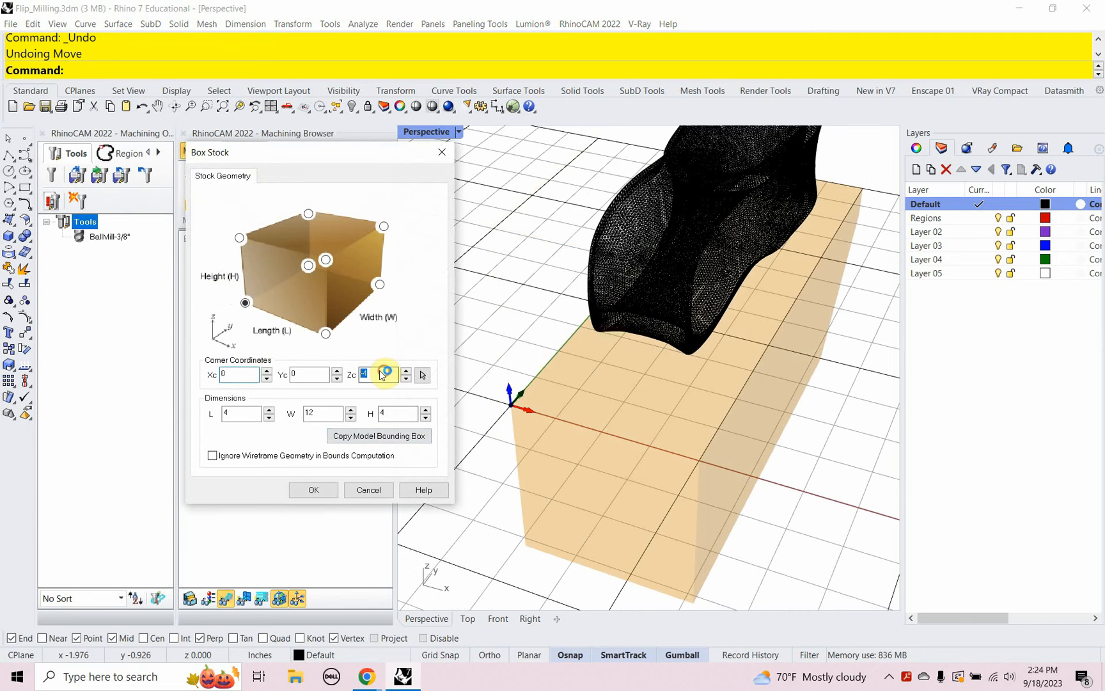
pyautogui.write('0')
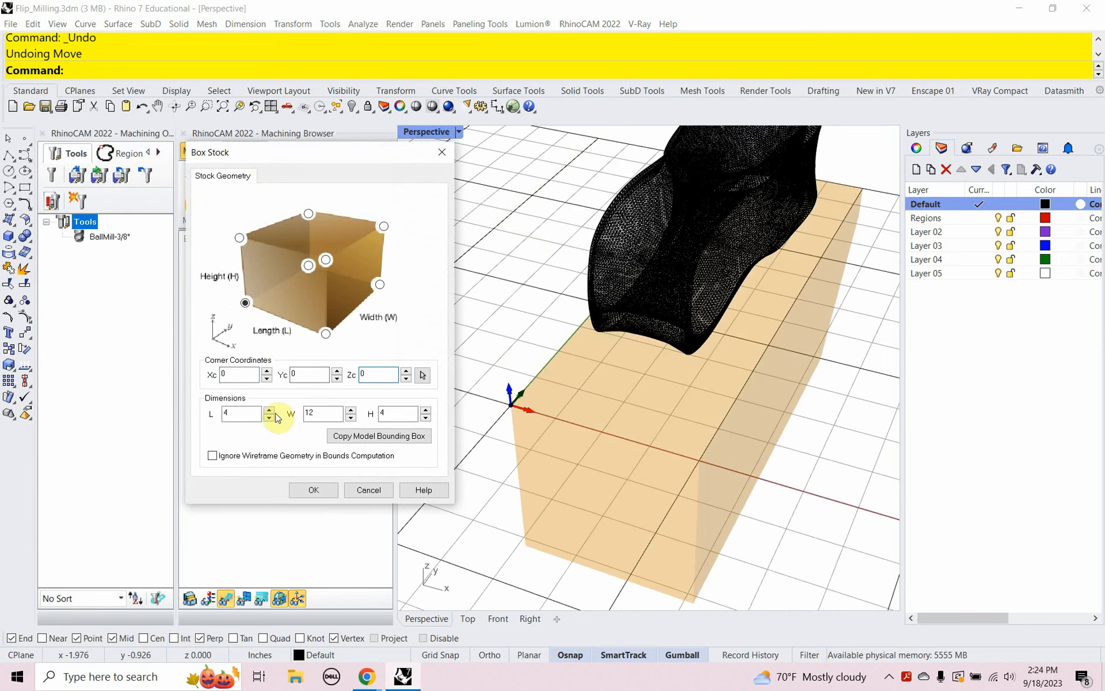
pyautogui.click(245, 414)
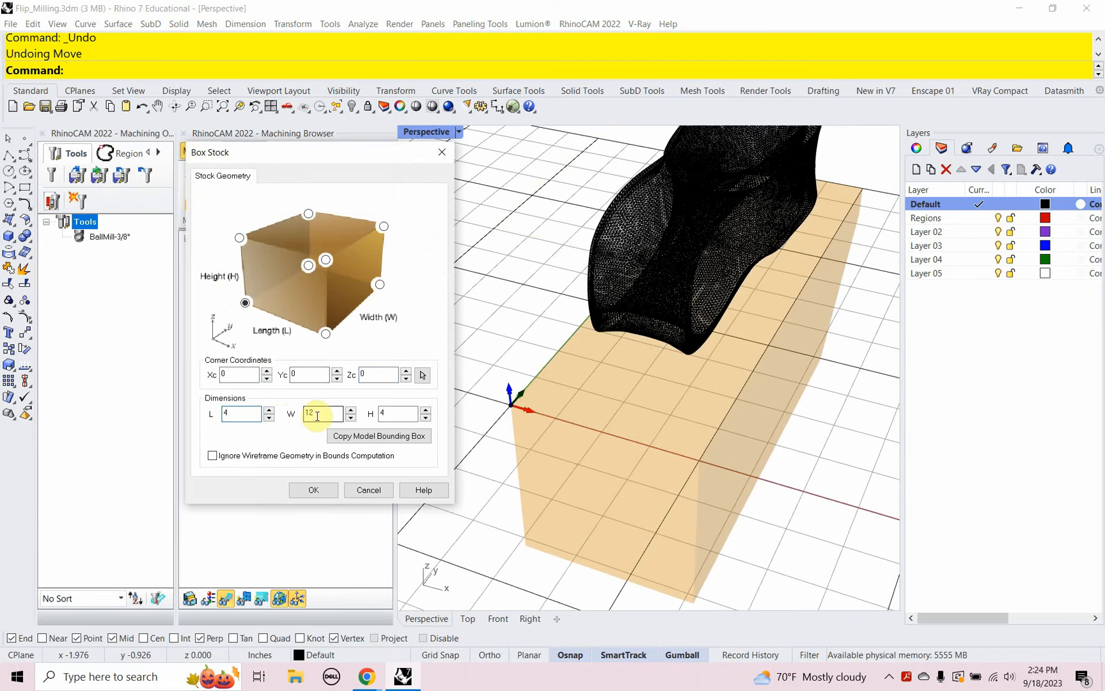
pyautogui.click(320, 491)
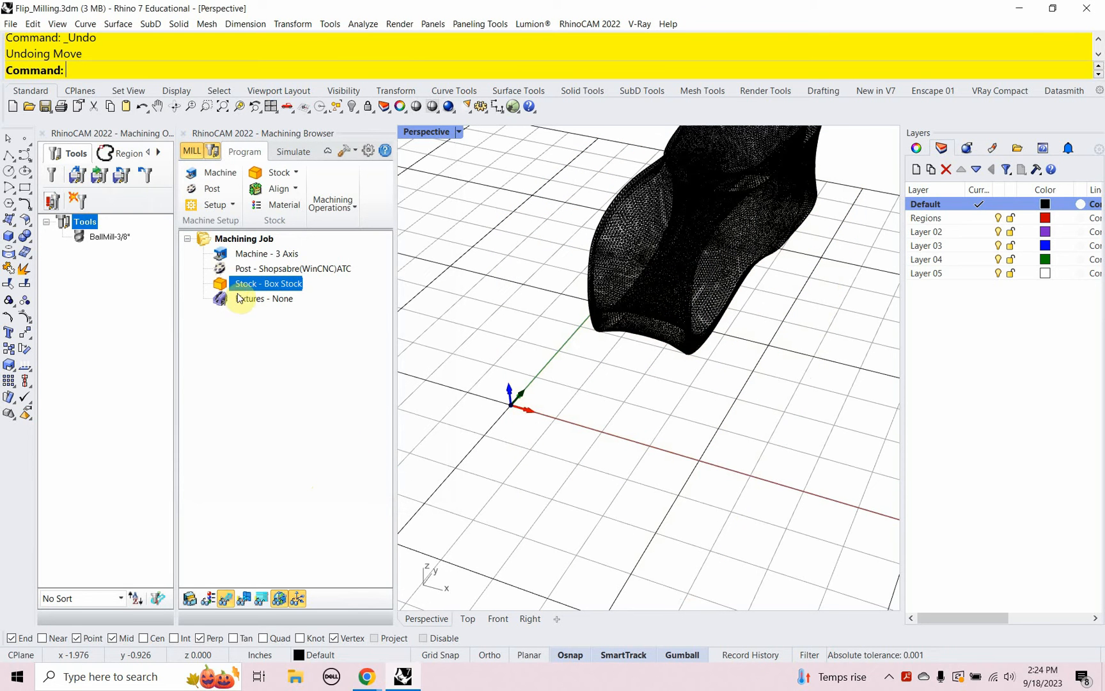
pyautogui.doubleClick(238, 283)
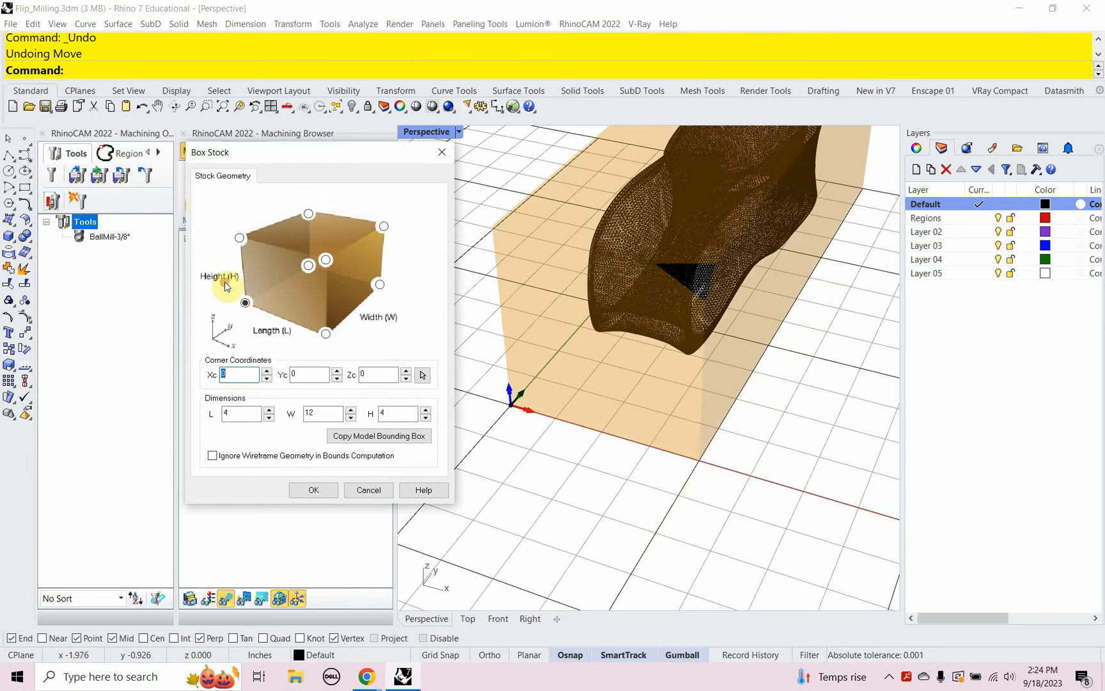
pyautogui.click(306, 490)
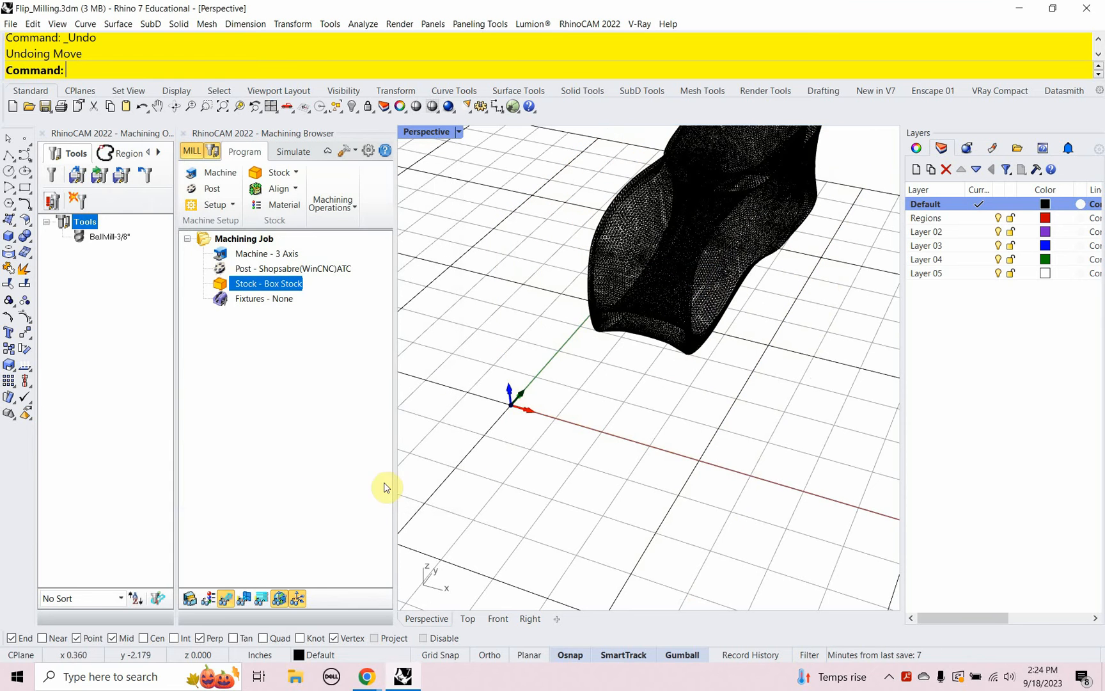
# Step: Turn on the stock display and inspect the mesh's placement inside the translucent stock box
pyautogui.click(189, 600)
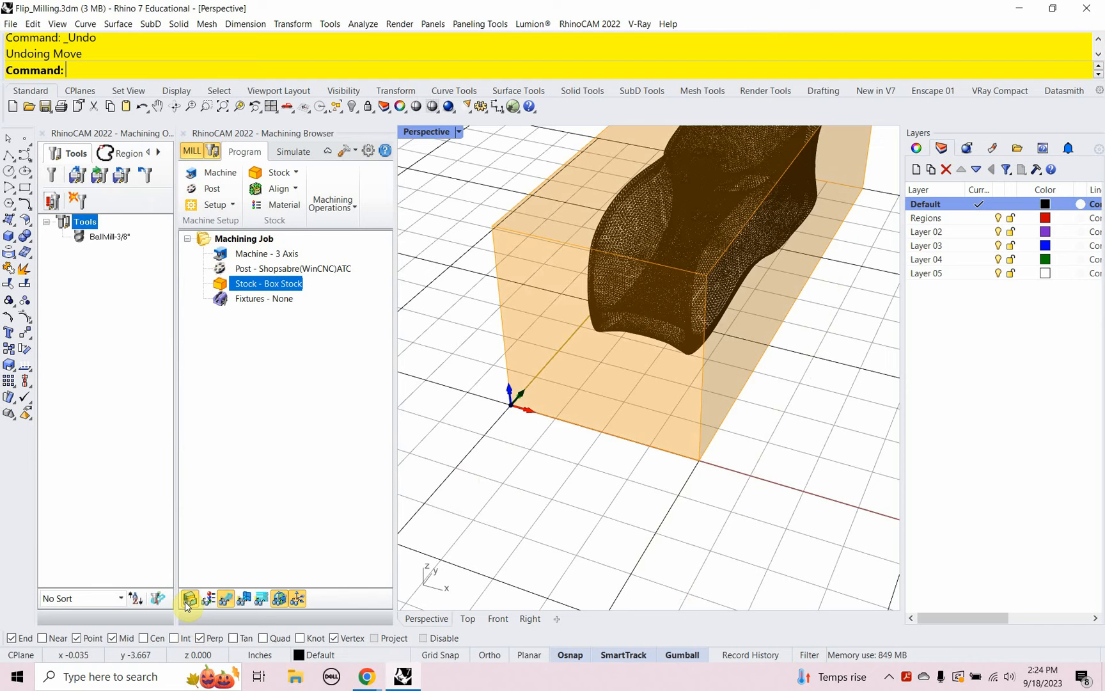
pyautogui.click(186, 604)
pyautogui.click(187, 604)
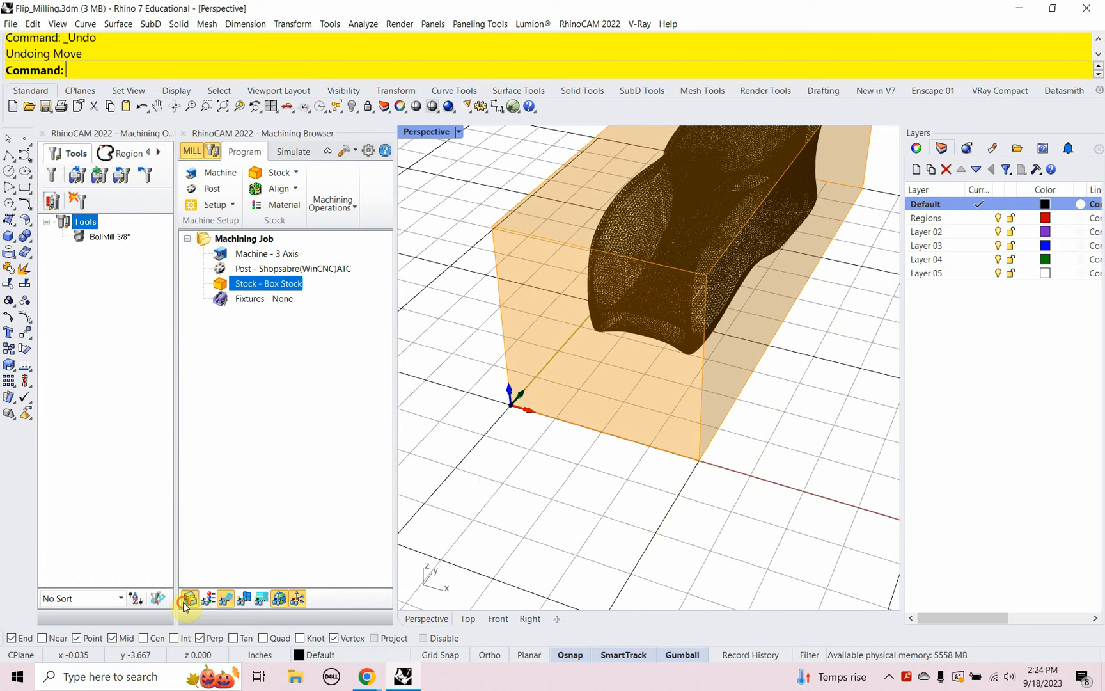
pyautogui.click(187, 604)
pyautogui.click(187, 604)
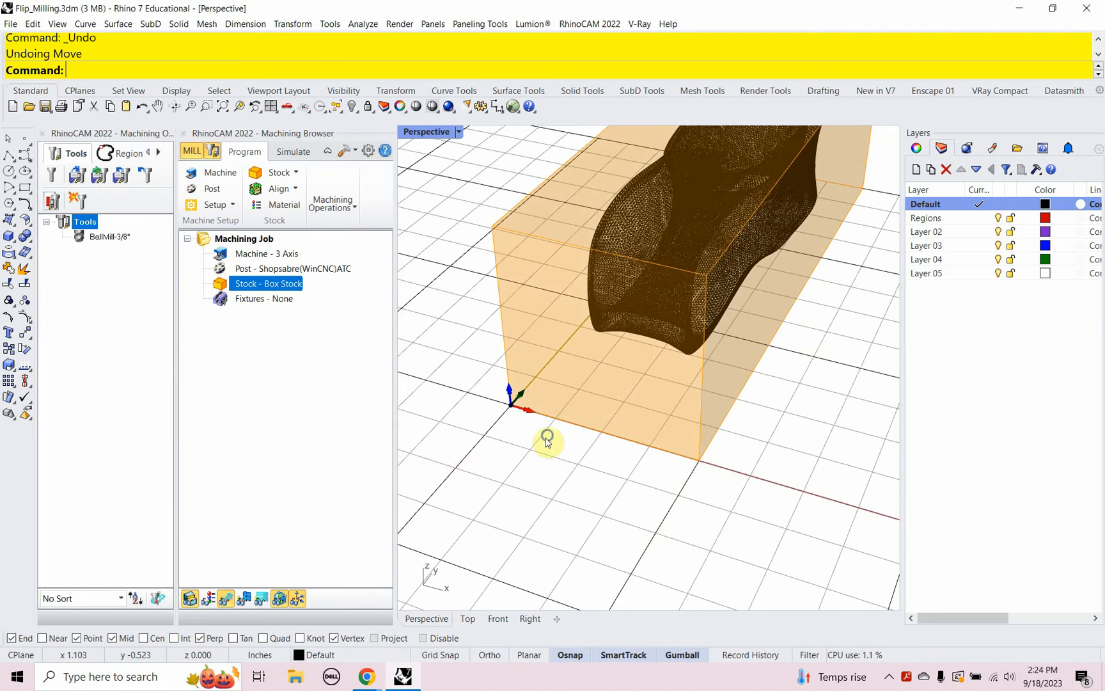
pyautogui.moveTo(547, 436); pyautogui.dragTo(580, 468, button='right')
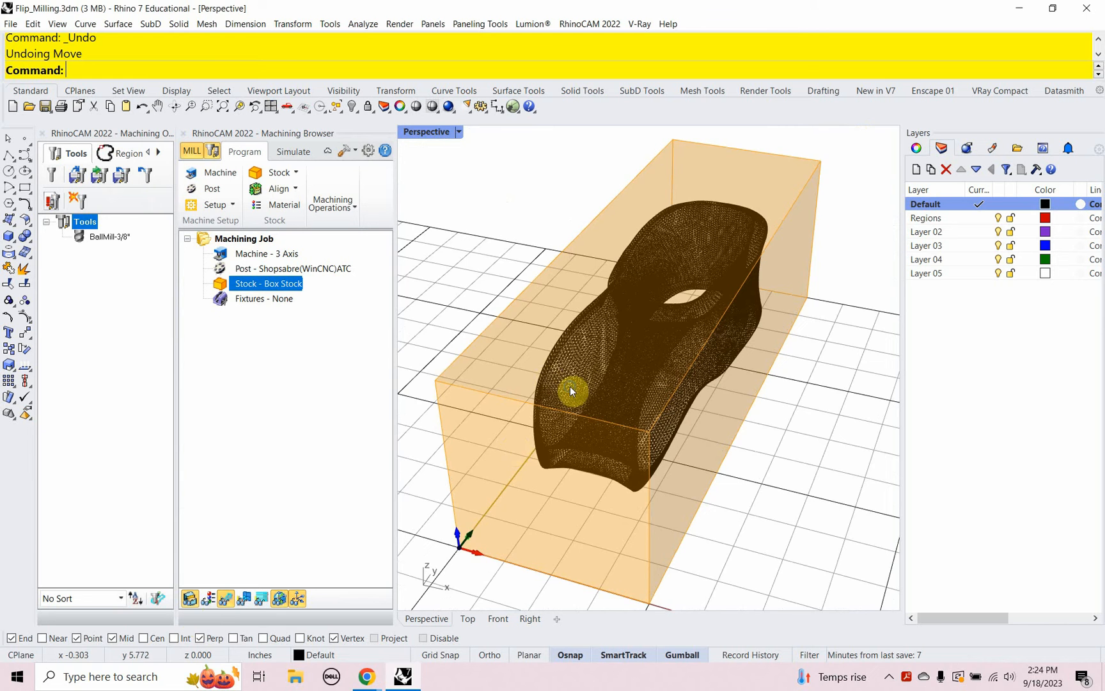
pyautogui.moveTo(572, 389); pyautogui.dragTo(564, 355, button='right')
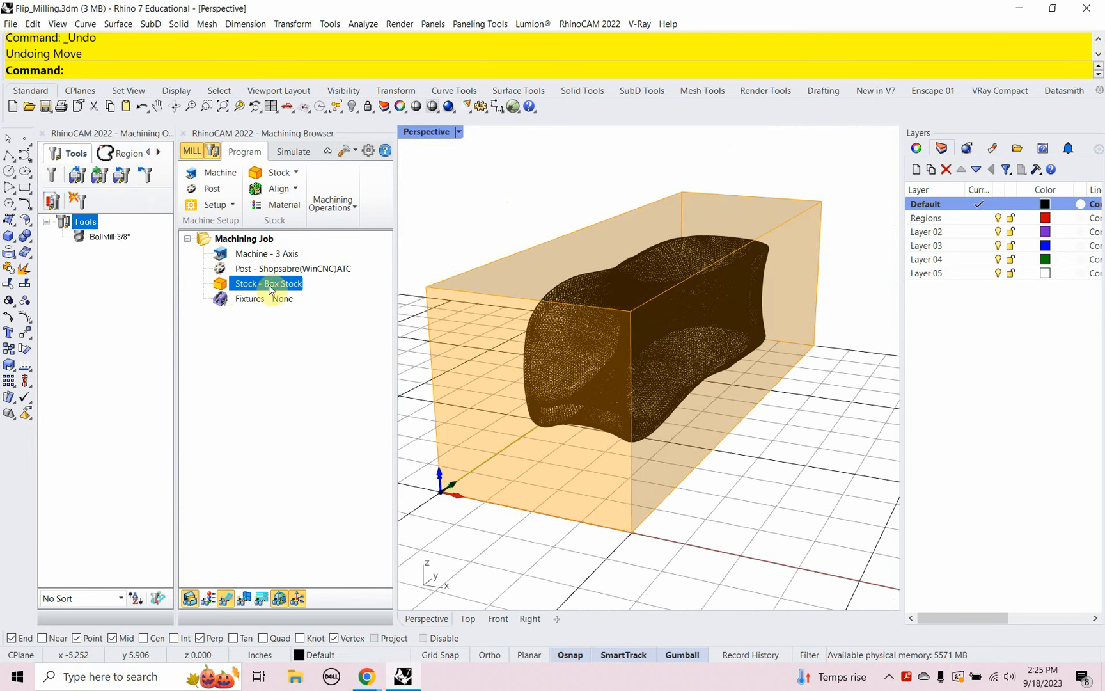
pyautogui.moveTo(467, 399); pyautogui.dragTo(487, 393, button='right')
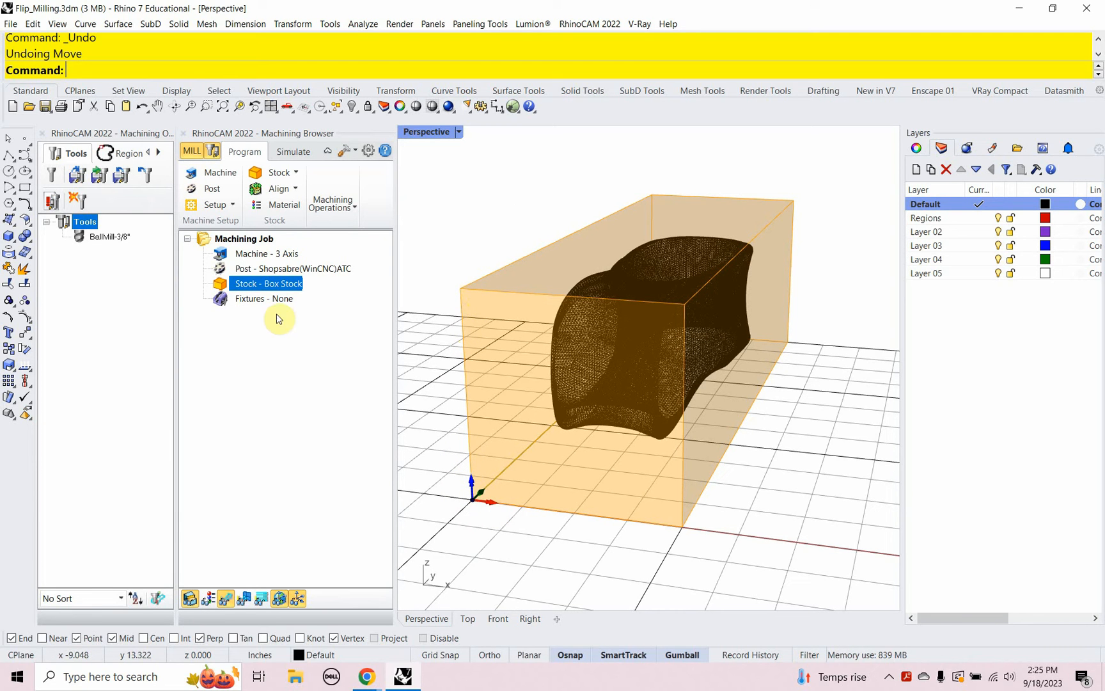
# Step: Generate a Work Zero at X 0, Y 0, Z 4 and check its placement on the stock's upper corner
pyautogui.click(353, 211)
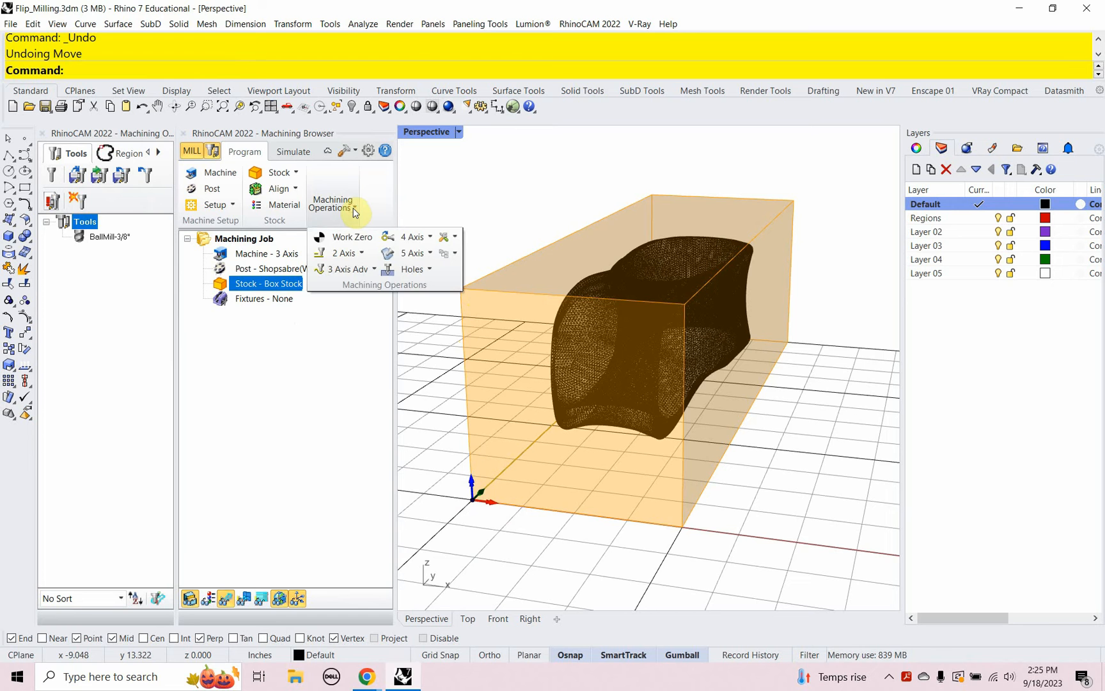
pyautogui.click(352, 236)
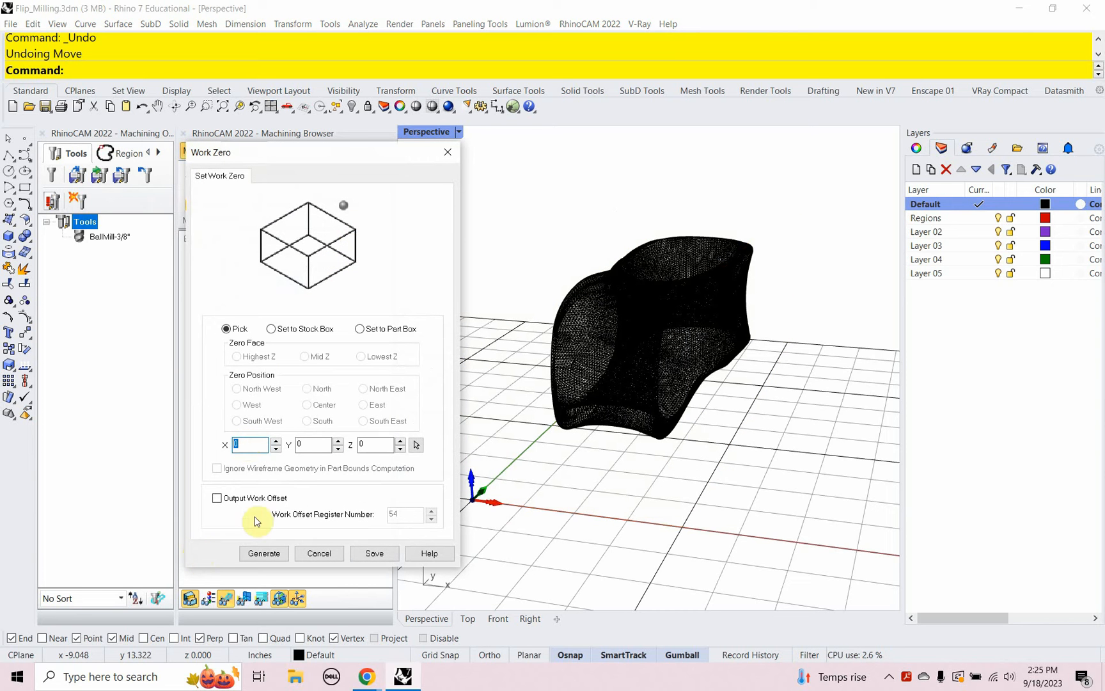
pyautogui.click(371, 445)
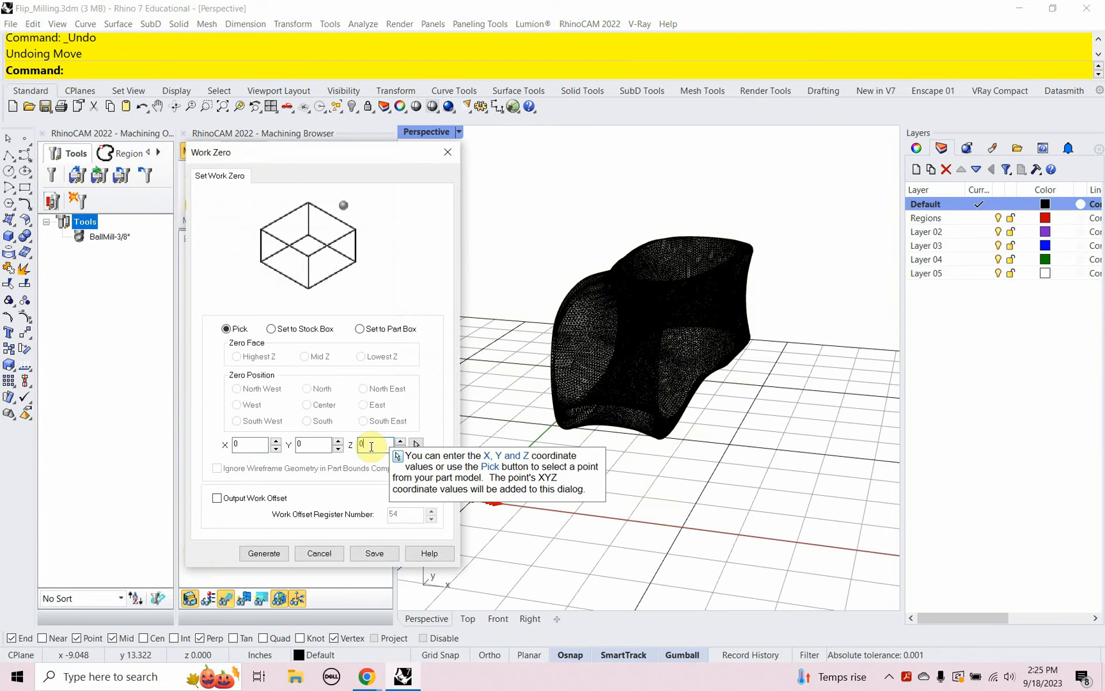
pyautogui.write('4')
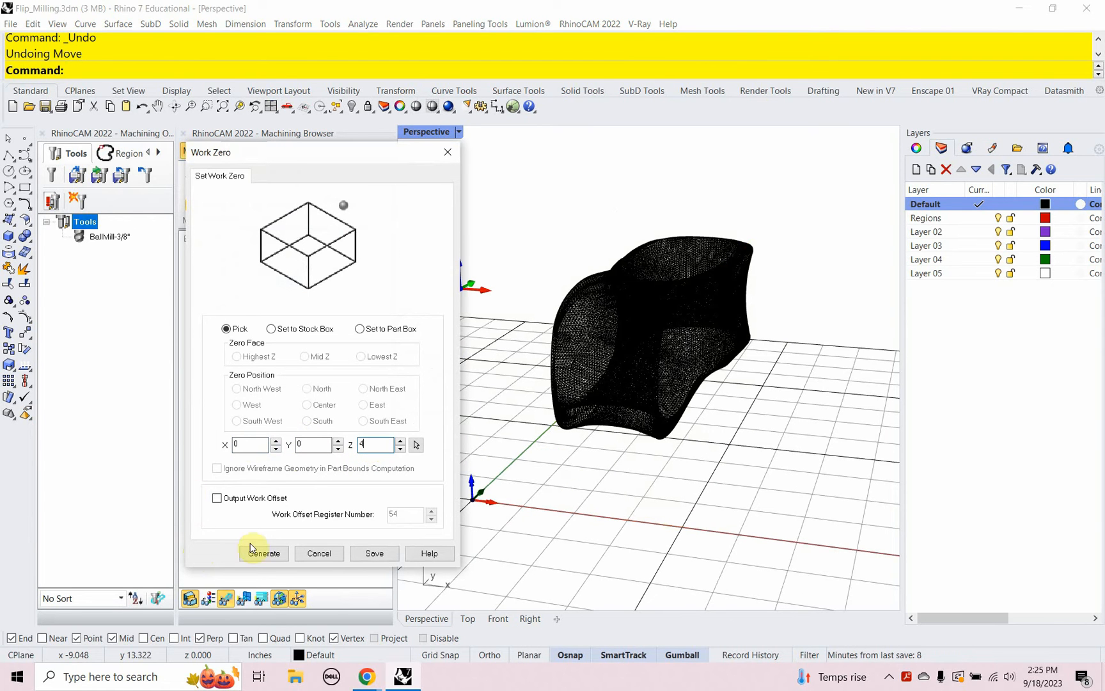
pyautogui.click(261, 552)
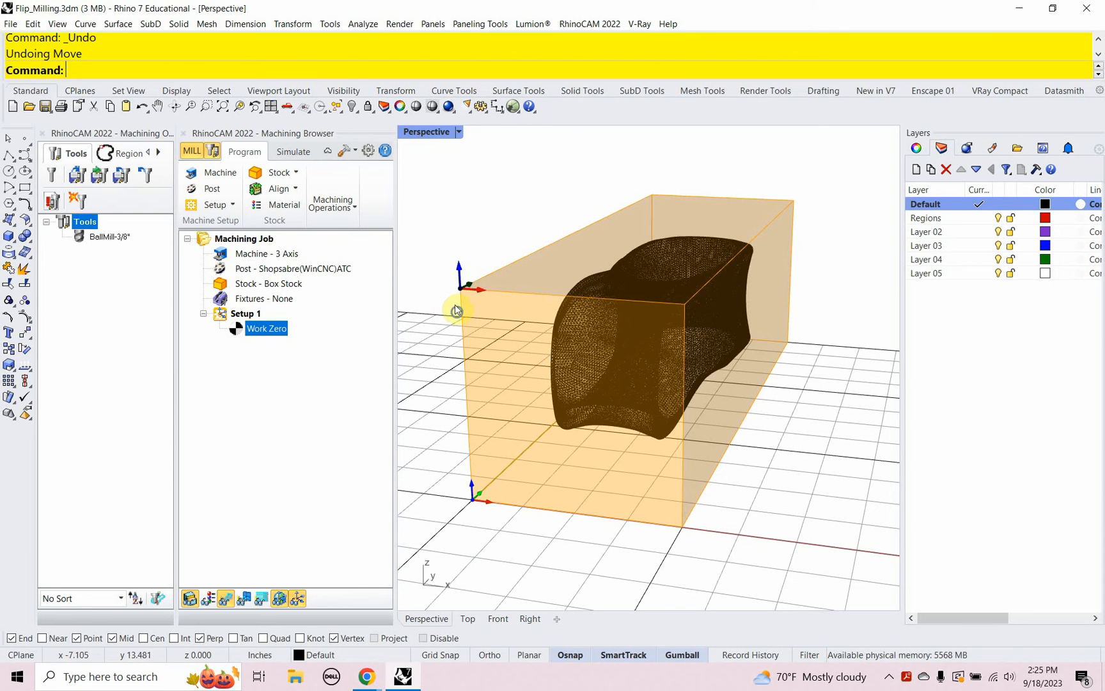
pyautogui.moveTo(455, 305); pyautogui.dragTo(471, 339, button='right')
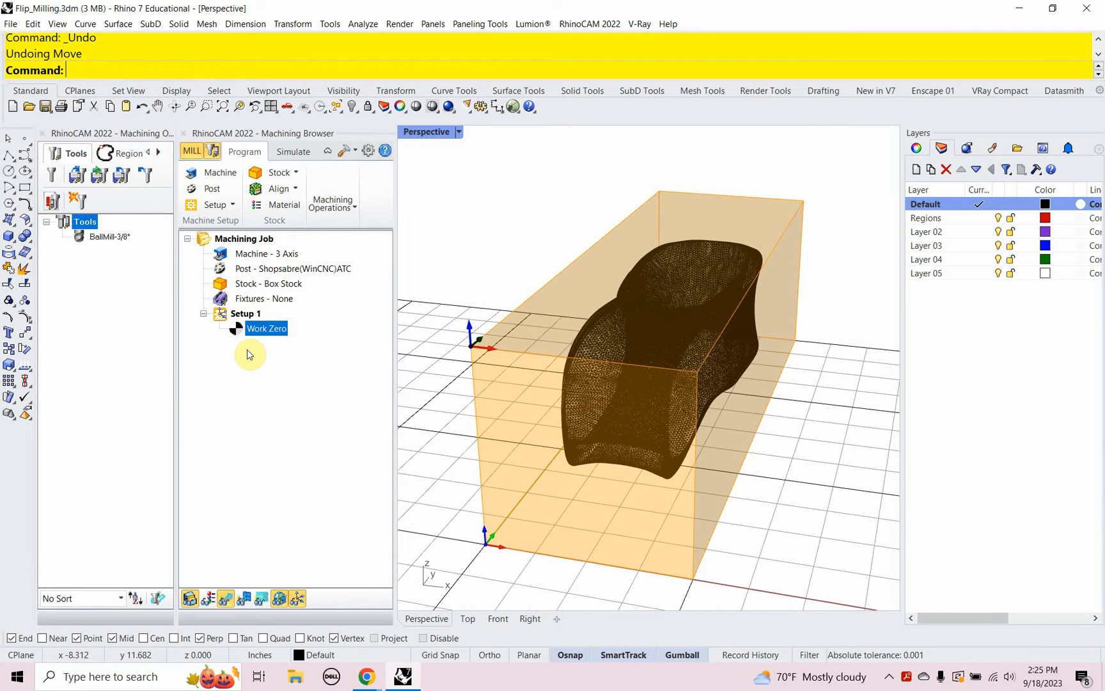
# Step: Start a 3-axis Horizontal Roughing operation and open its 3/8" ball mill definition to review the name and dimensions
pyautogui.click(354, 209)
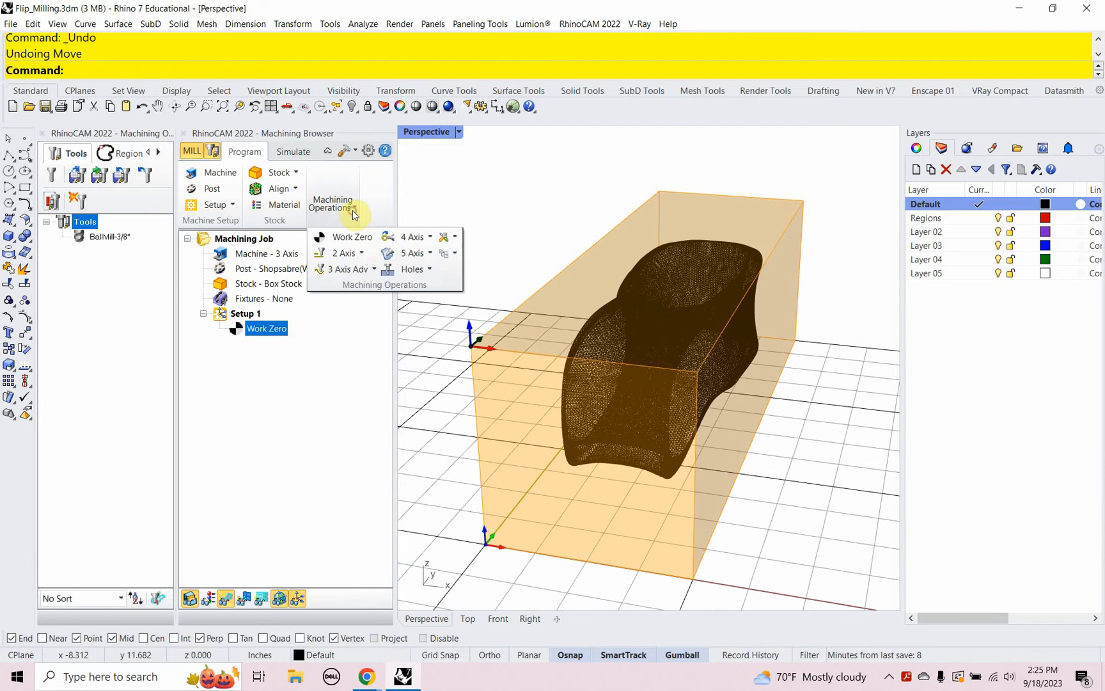
pyautogui.click(374, 270)
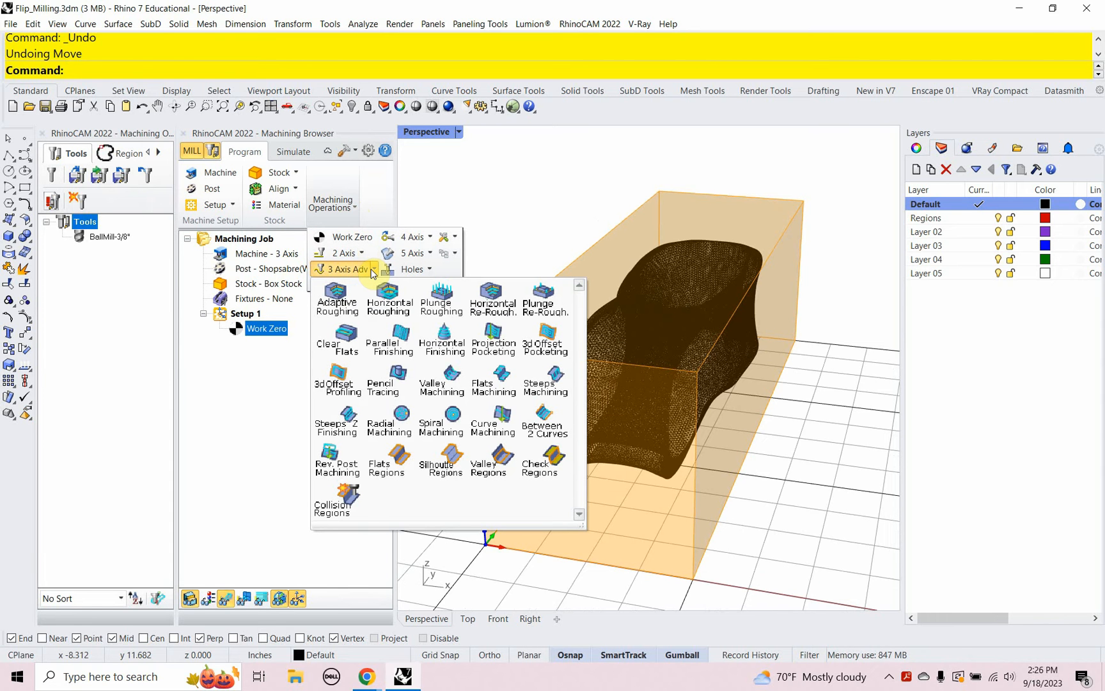
pyautogui.click(399, 305)
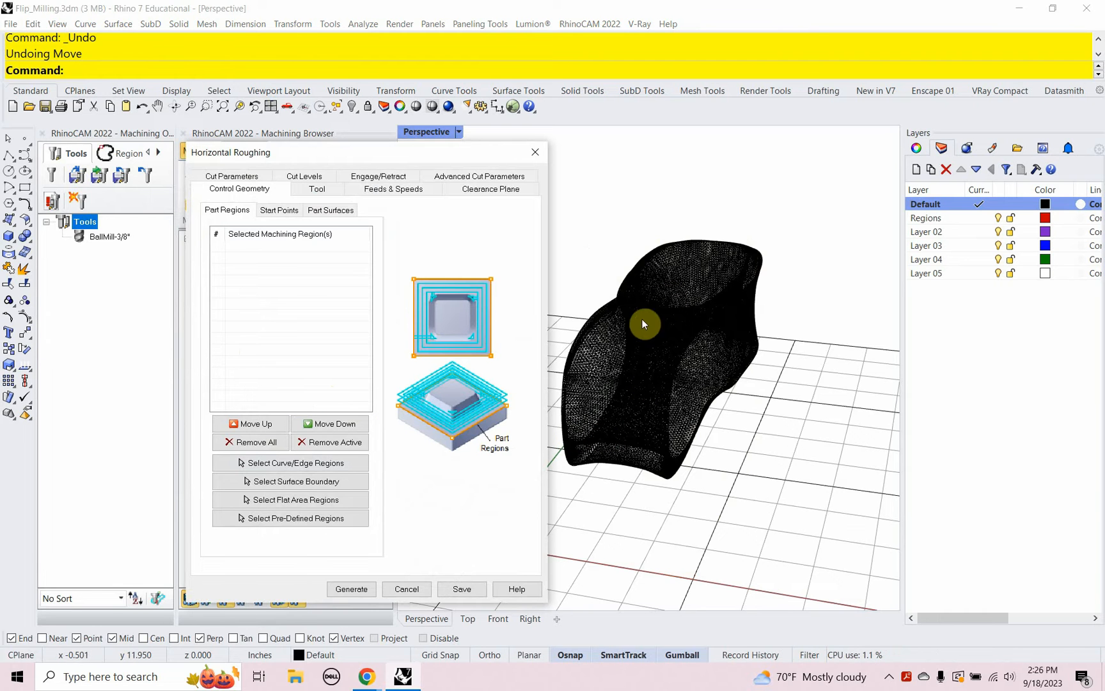
pyautogui.click(313, 191)
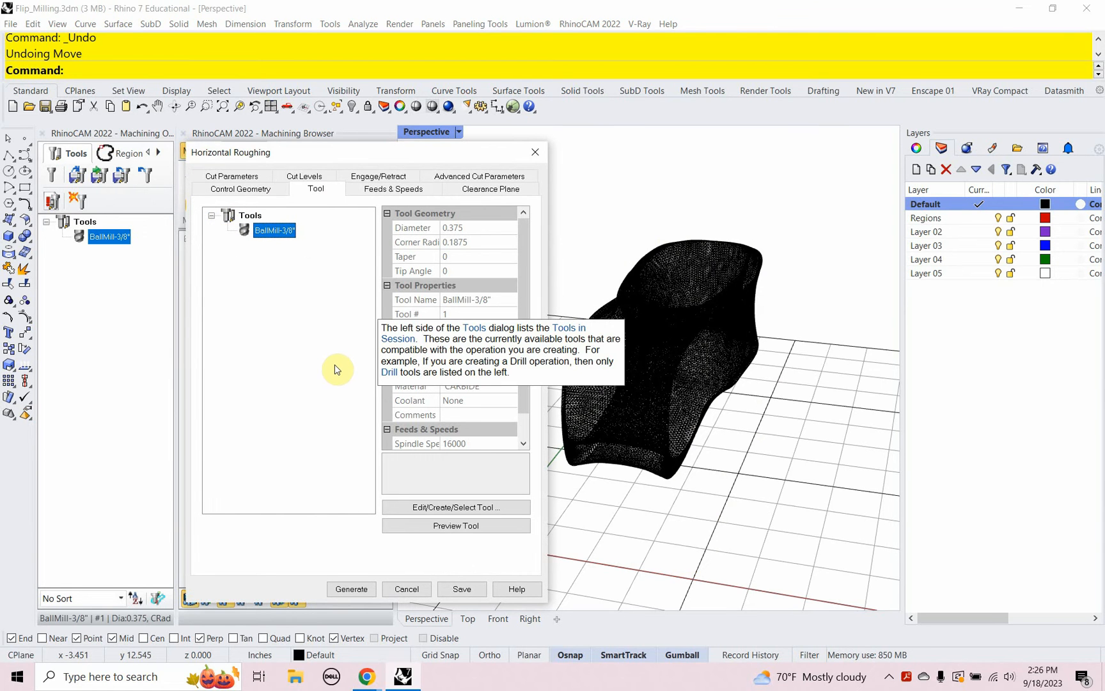
pyautogui.click(408, 507)
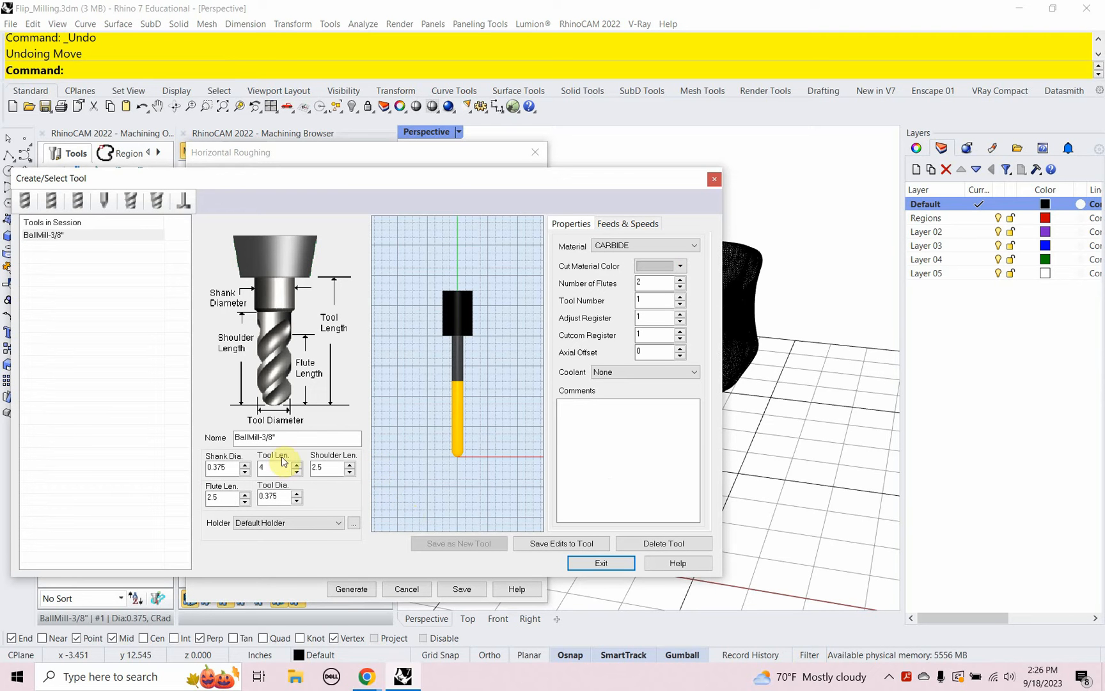
pyautogui.moveTo(281, 436); pyautogui.dragTo(214, 432)
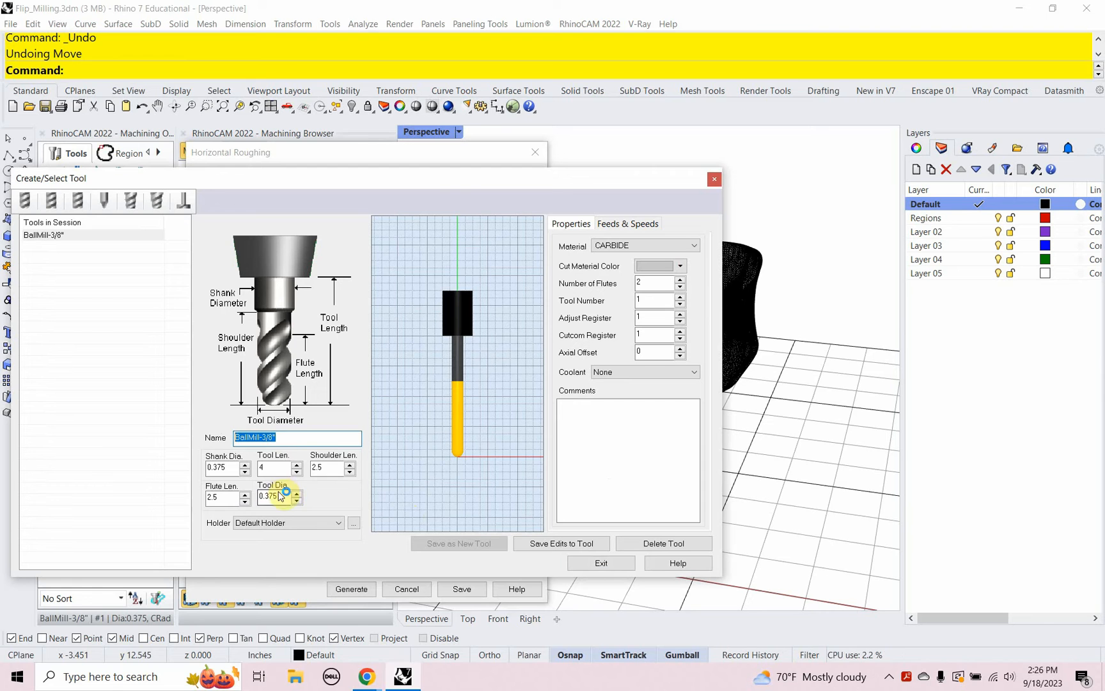
pyautogui.moveTo(280, 496); pyautogui.dragTo(206, 467)
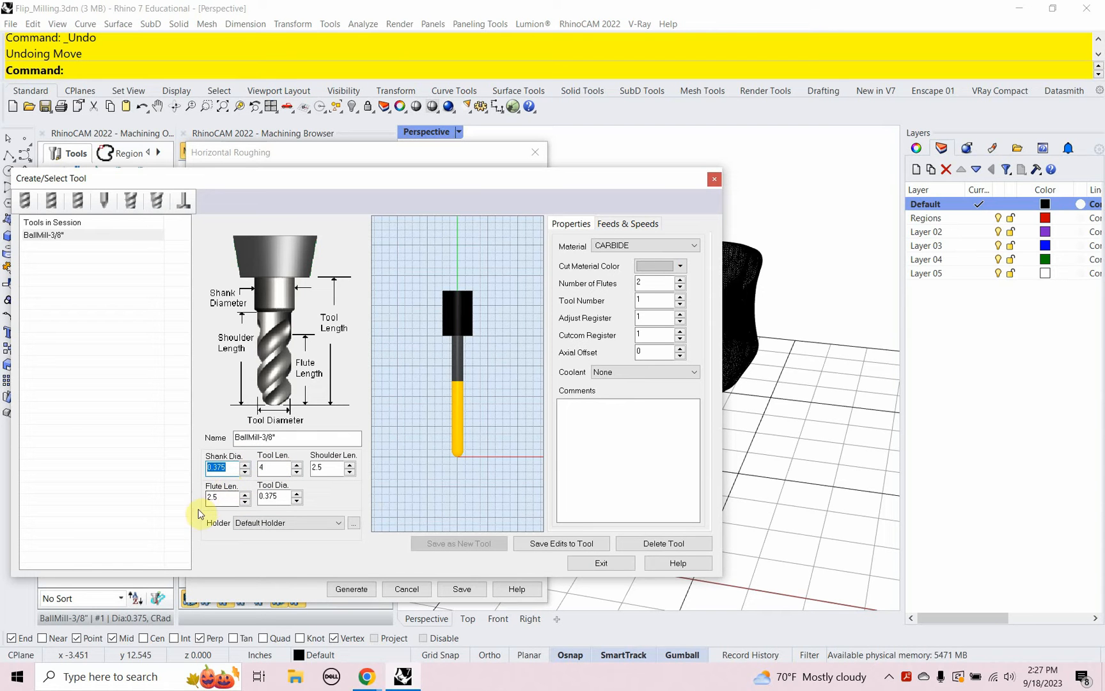
# Step: Review the ball mill's spindle speed and feed rates, save the edits to the tool, and close its definition
pyautogui.click(632, 224)
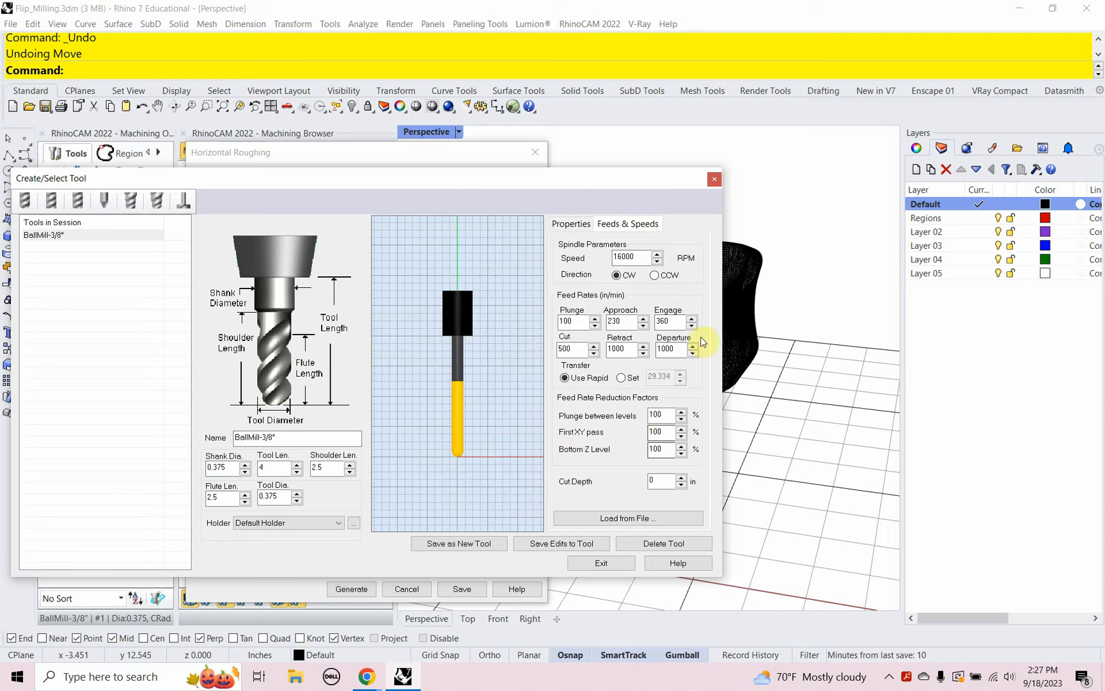
pyautogui.doubleClick(630, 256)
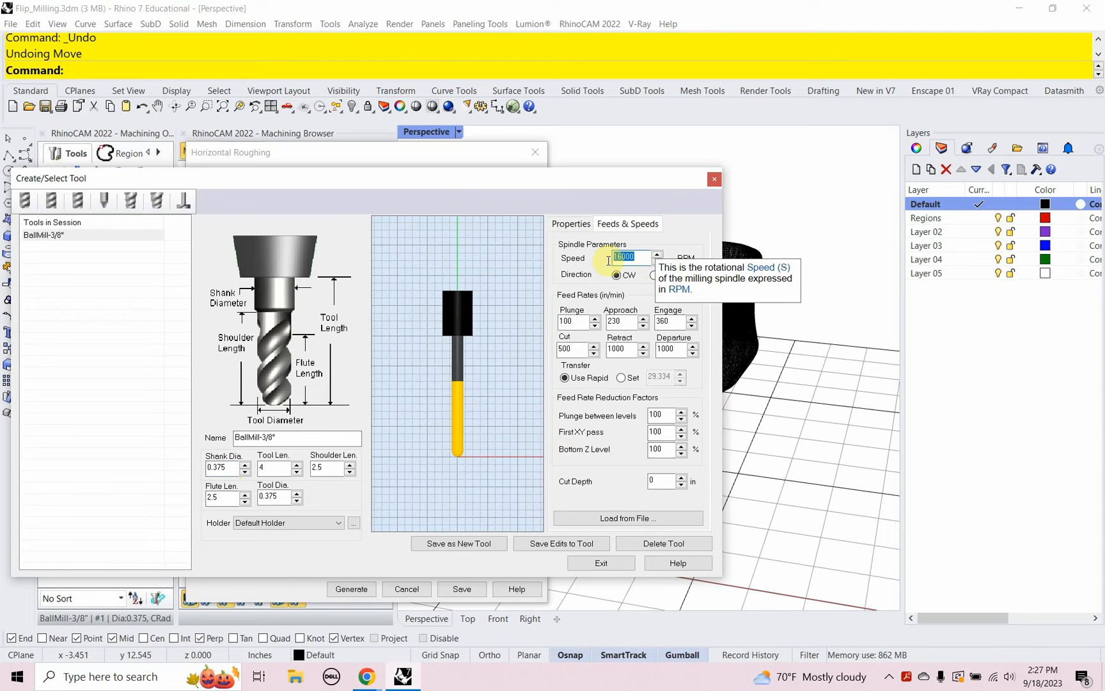
pyautogui.click(571, 322)
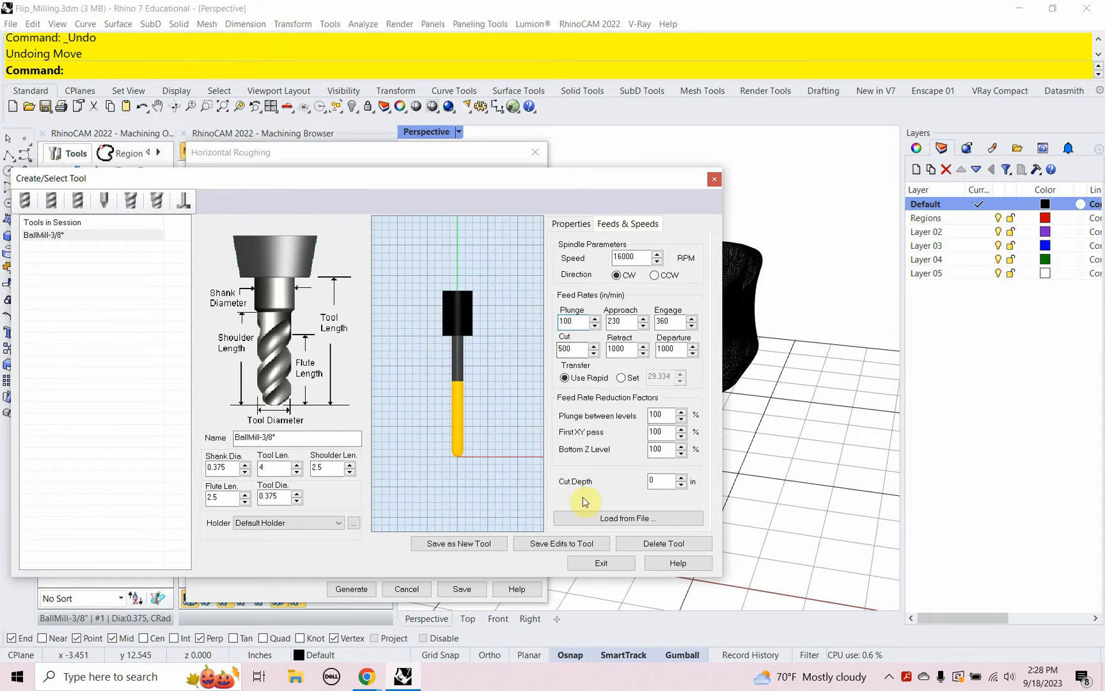
pyautogui.click(555, 544)
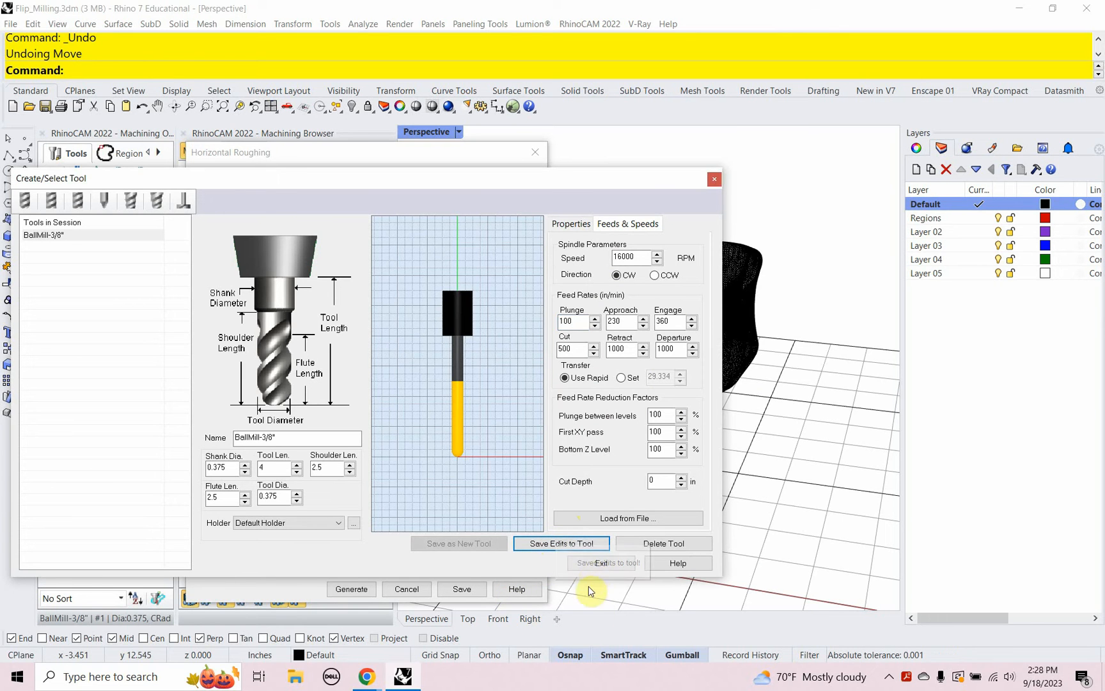
pyautogui.click(596, 564)
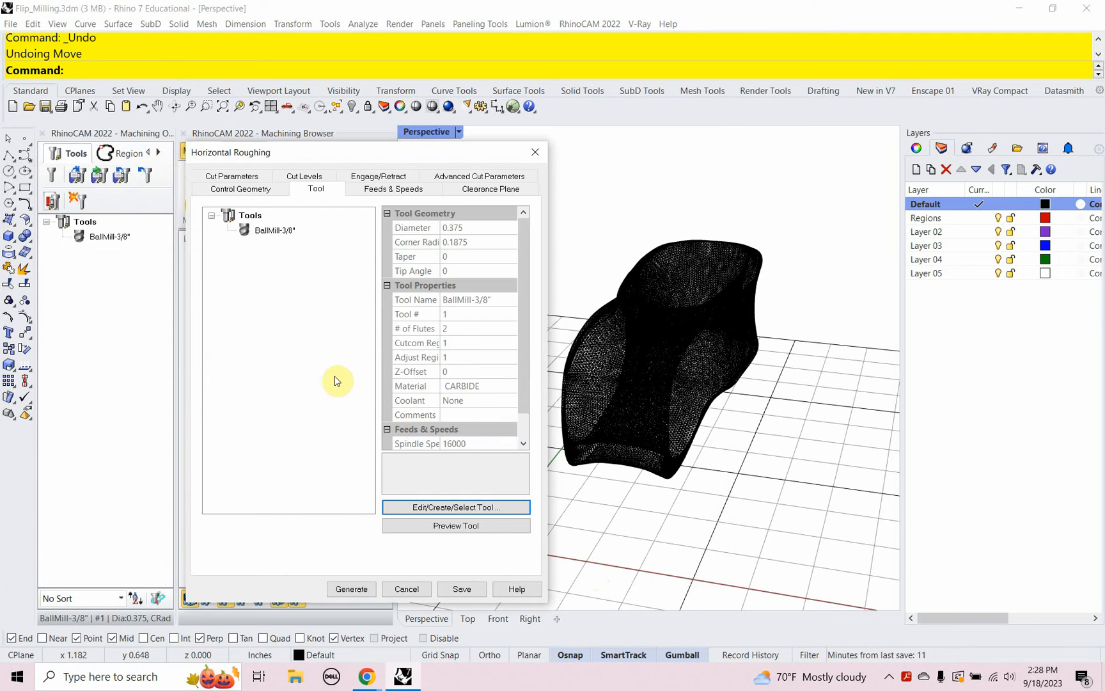
# Step: Examine the roughing operation's feeds and speeds and its clearance plane definition
pyautogui.click(374, 190)
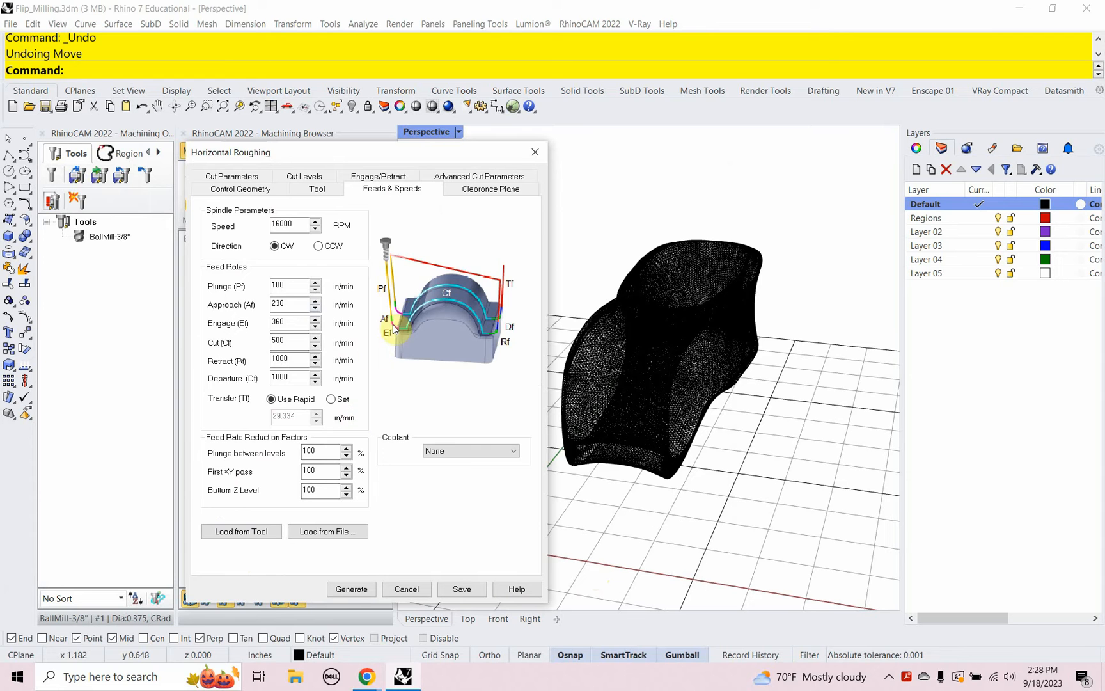
pyautogui.click(468, 195)
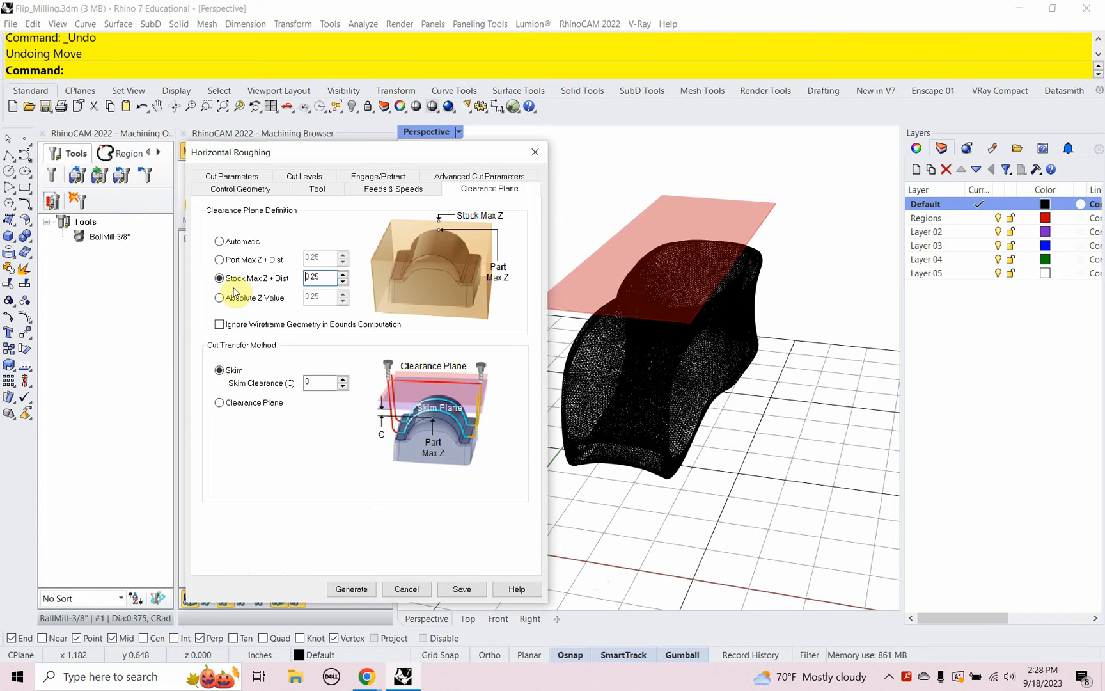
pyautogui.moveTo(326, 280)
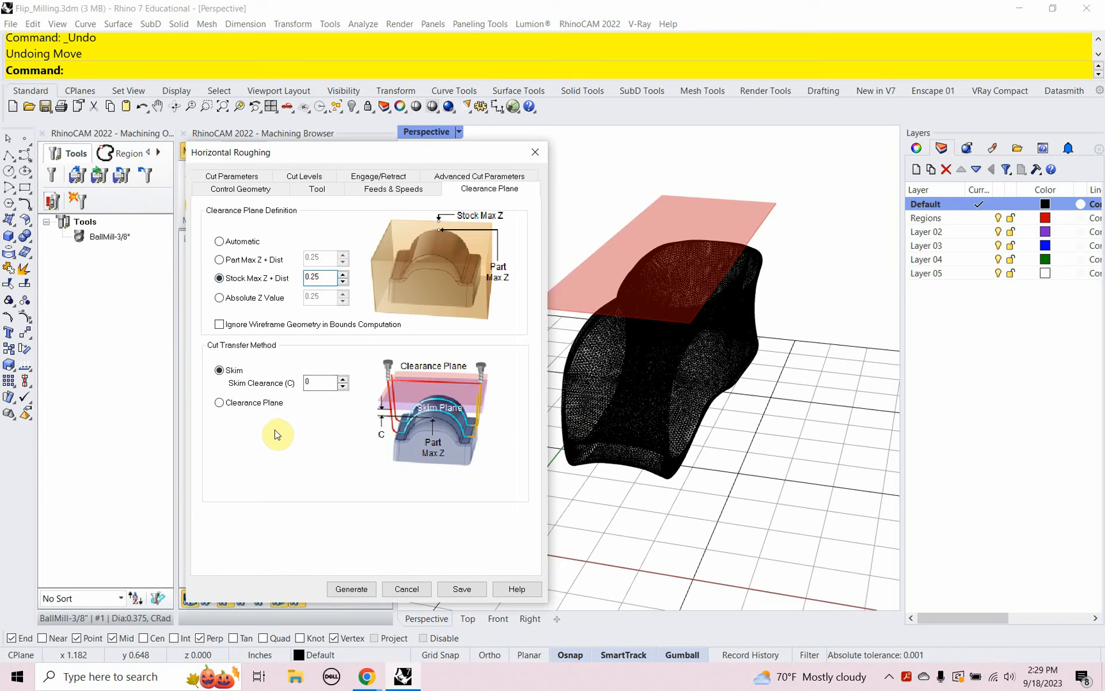
# Step: Define the roughing stepover as a distance of .1875 and review the stock allowance
pyautogui.click(224, 178)
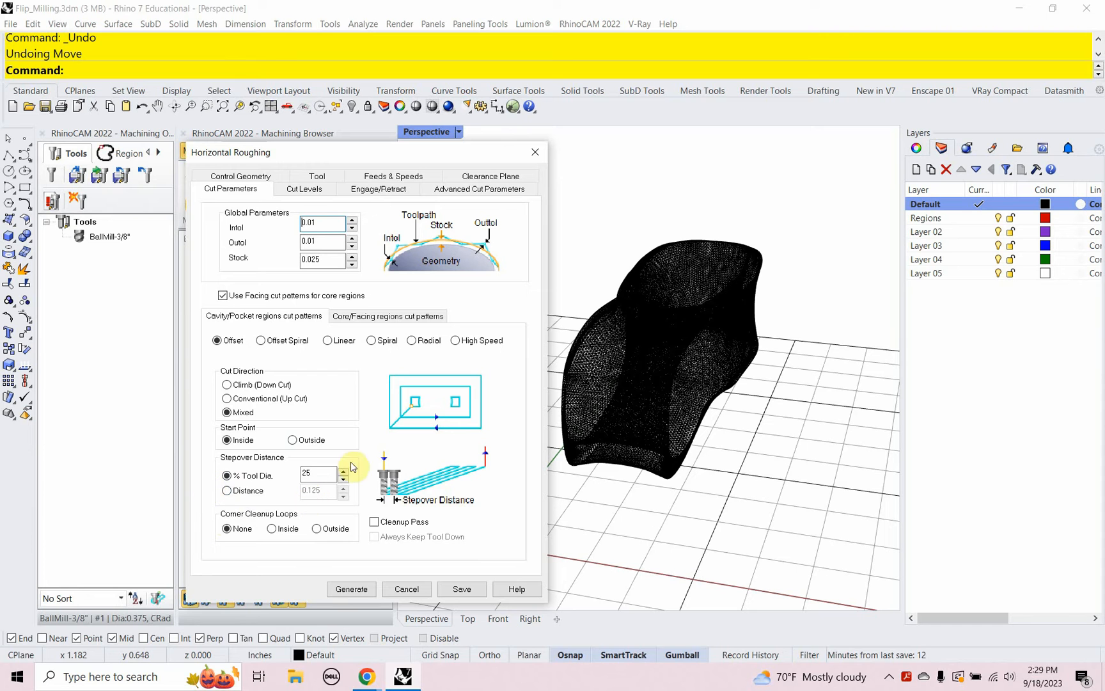
pyautogui.doubleClick(314, 476)
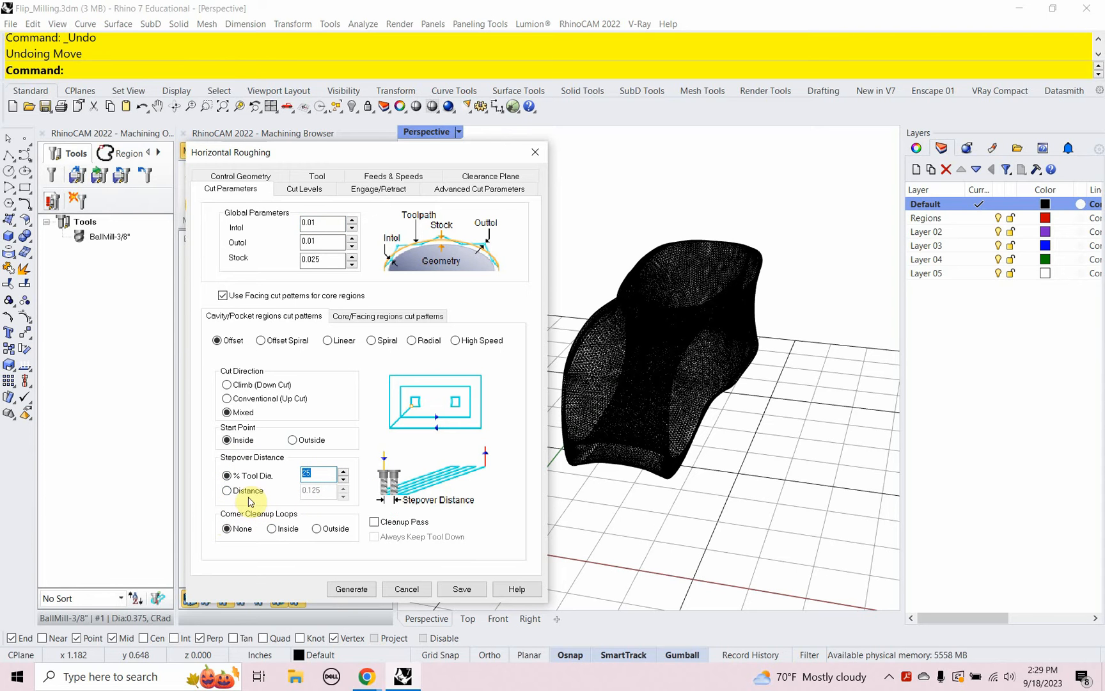
pyautogui.click(227, 491)
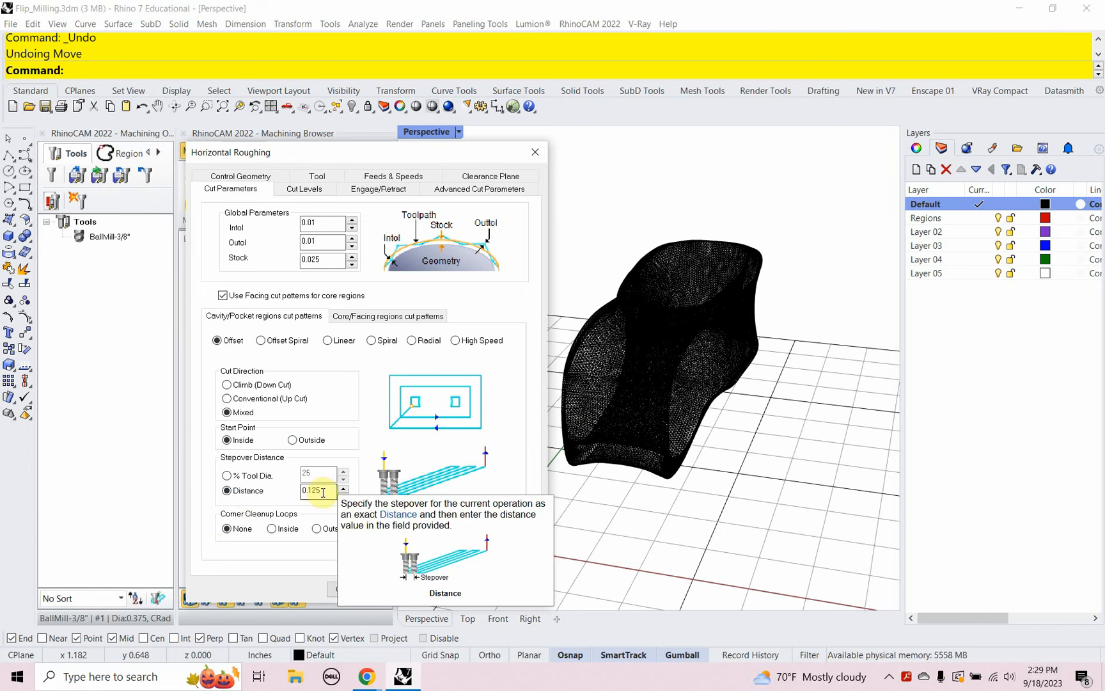
pyautogui.doubleClick(300, 491)
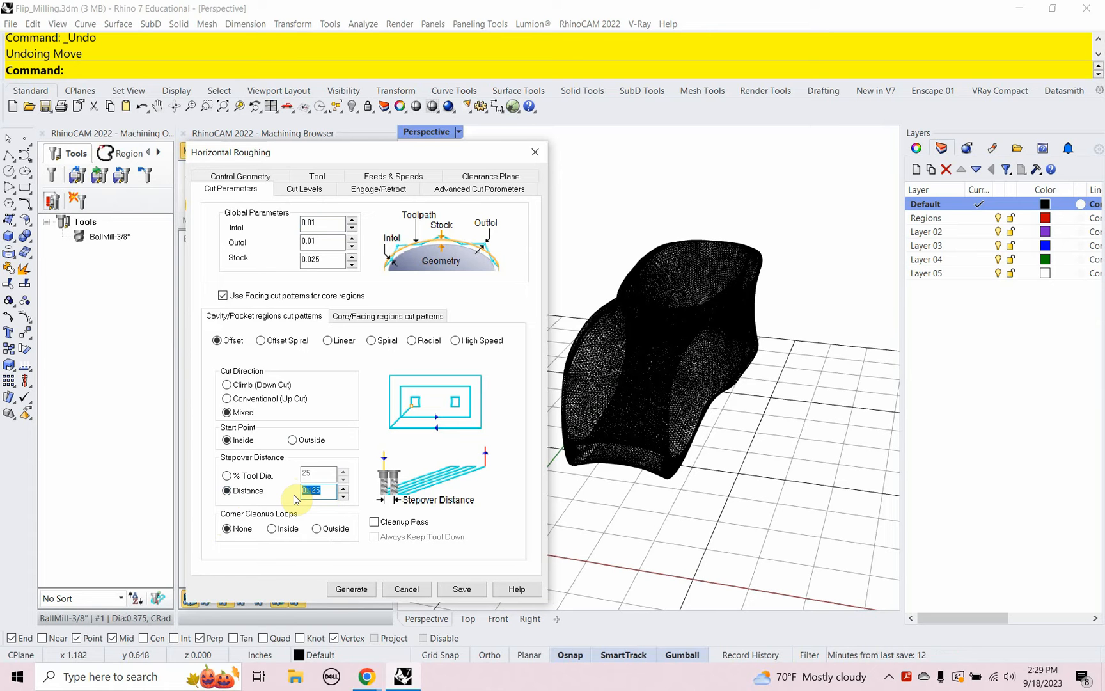
pyautogui.write('.1')
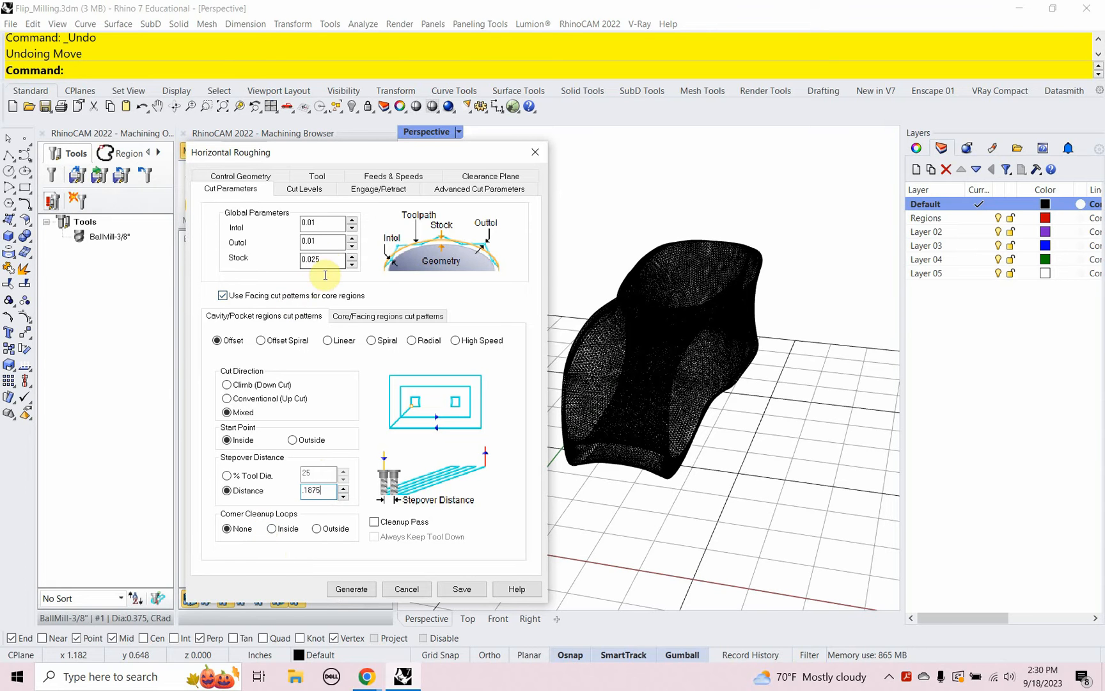
pyautogui.moveTo(327, 259)
pyautogui.moveTo(317, 260); pyautogui.dragTo(302, 260)
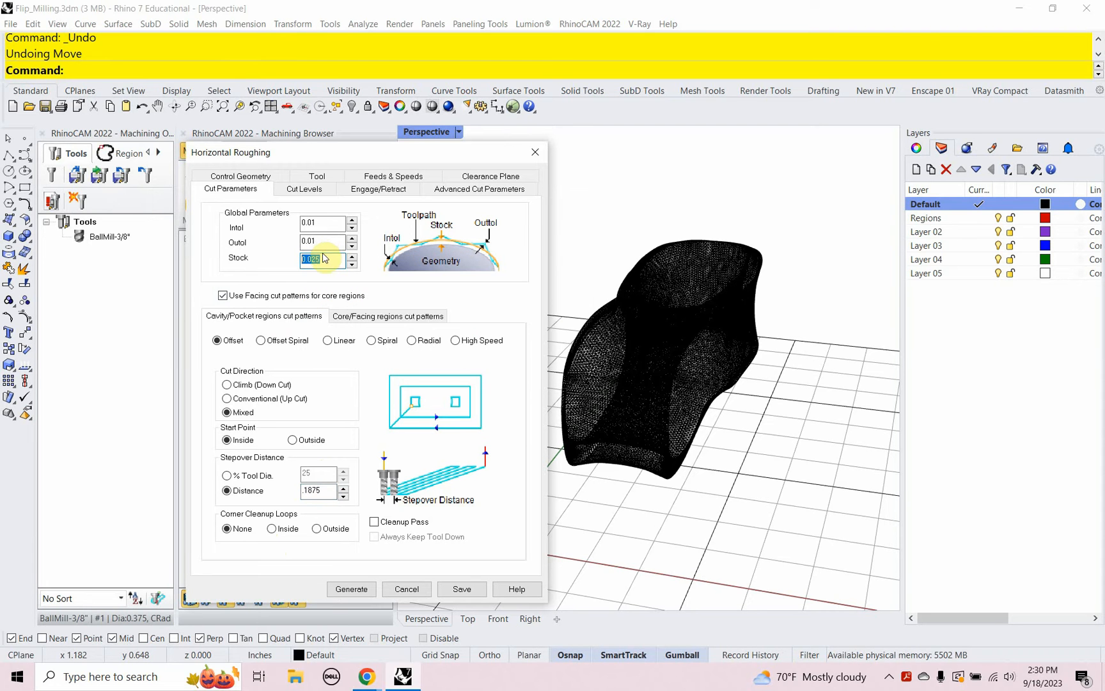
# Step: Define the roughing stepdown as a distance of .1875
pyautogui.click(315, 192)
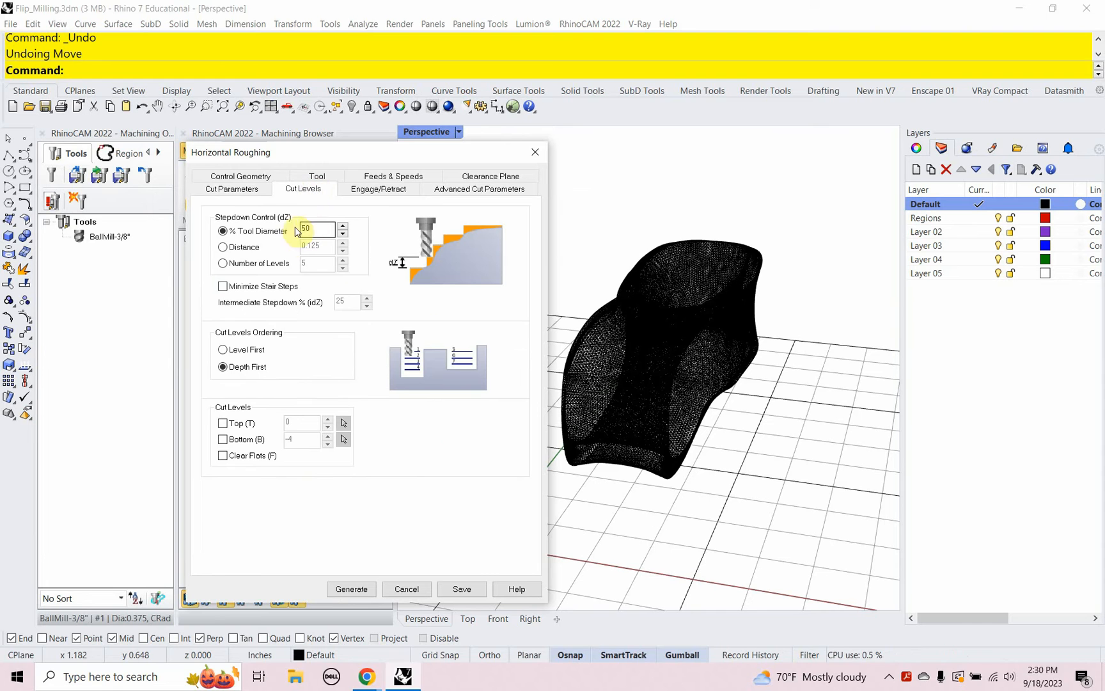
pyautogui.click(228, 250)
pyautogui.doubleClick(298, 247)
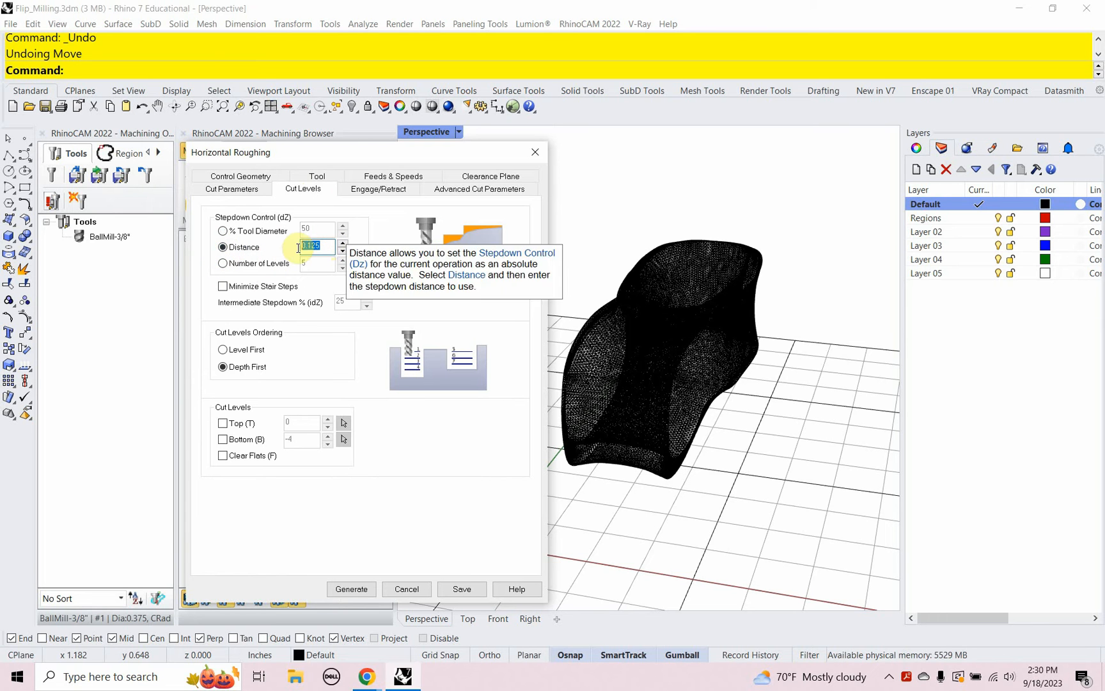
pyautogui.write('.18')
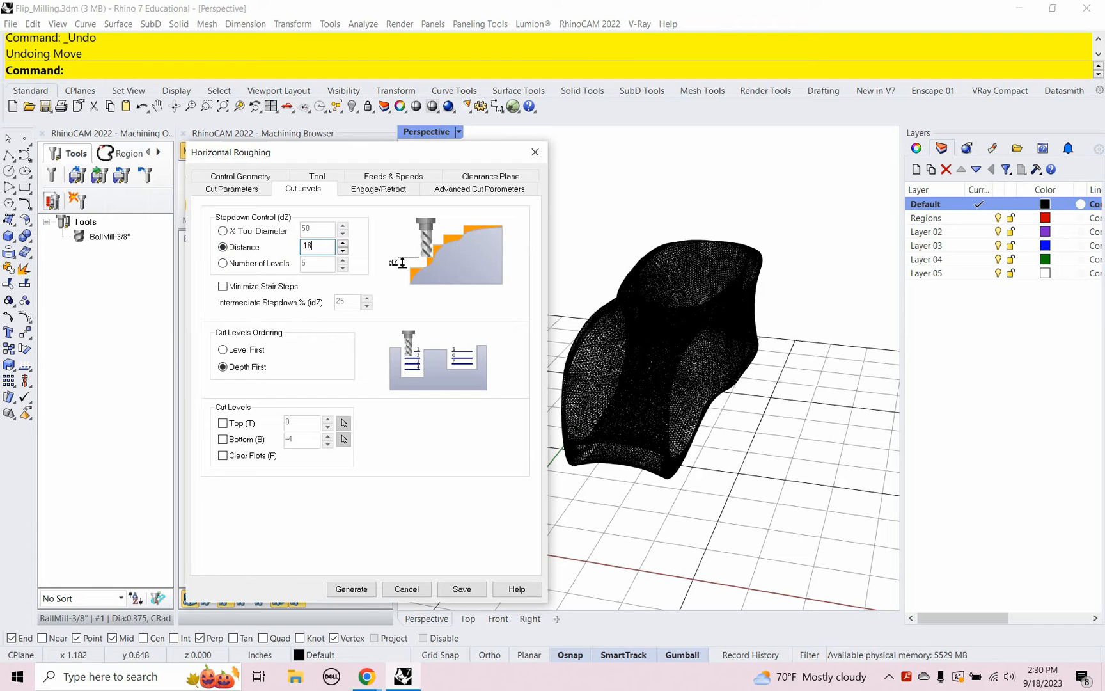
pyautogui.write('75')
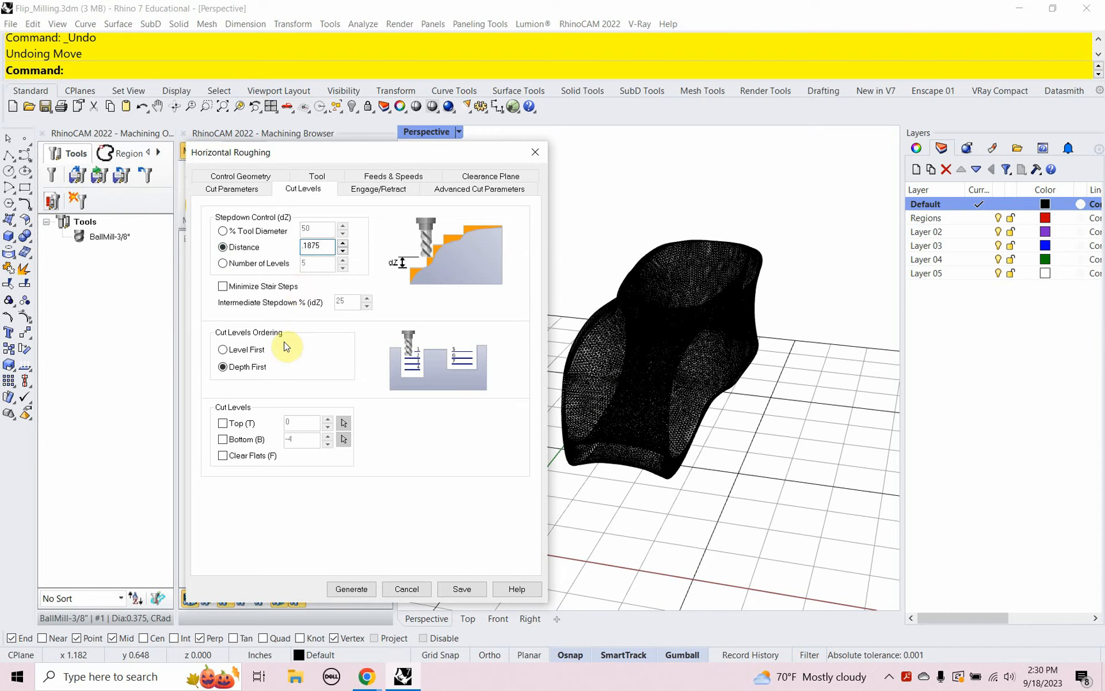
# Step: Limit the roughing cut levels to a top of 0 and a bottom of -2
pyautogui.click(222, 423)
pyautogui.moveTo(757, 402); pyautogui.dragTo(796, 408, button='right')
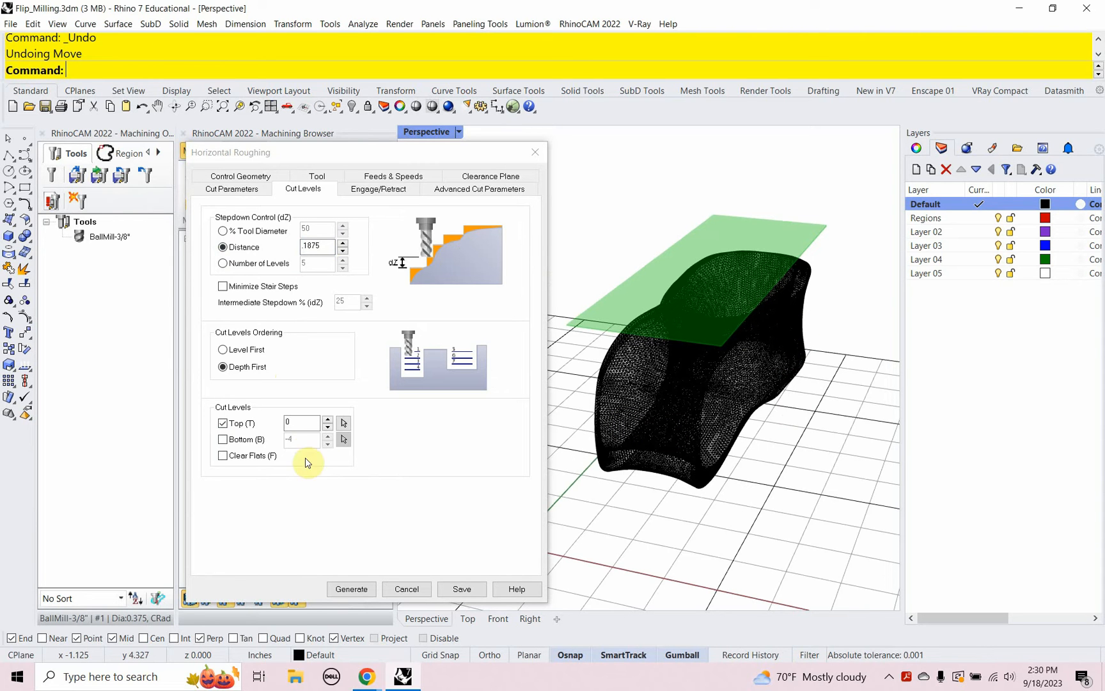
pyautogui.click(246, 441)
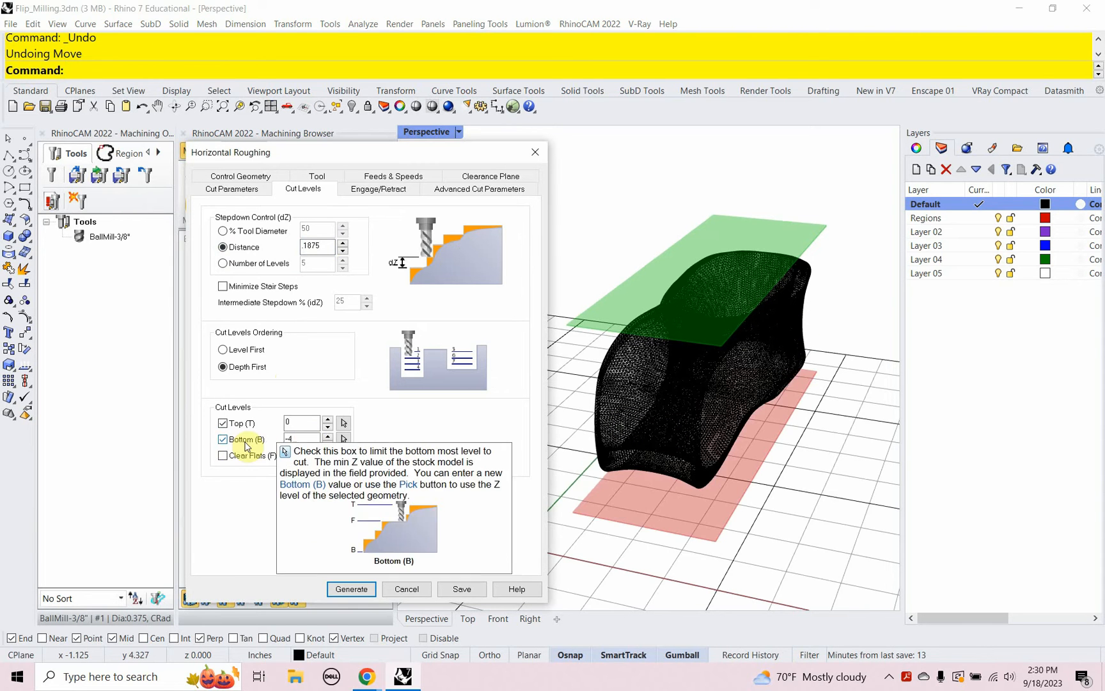
pyautogui.doubleClick(289, 439)
pyautogui.write('-')
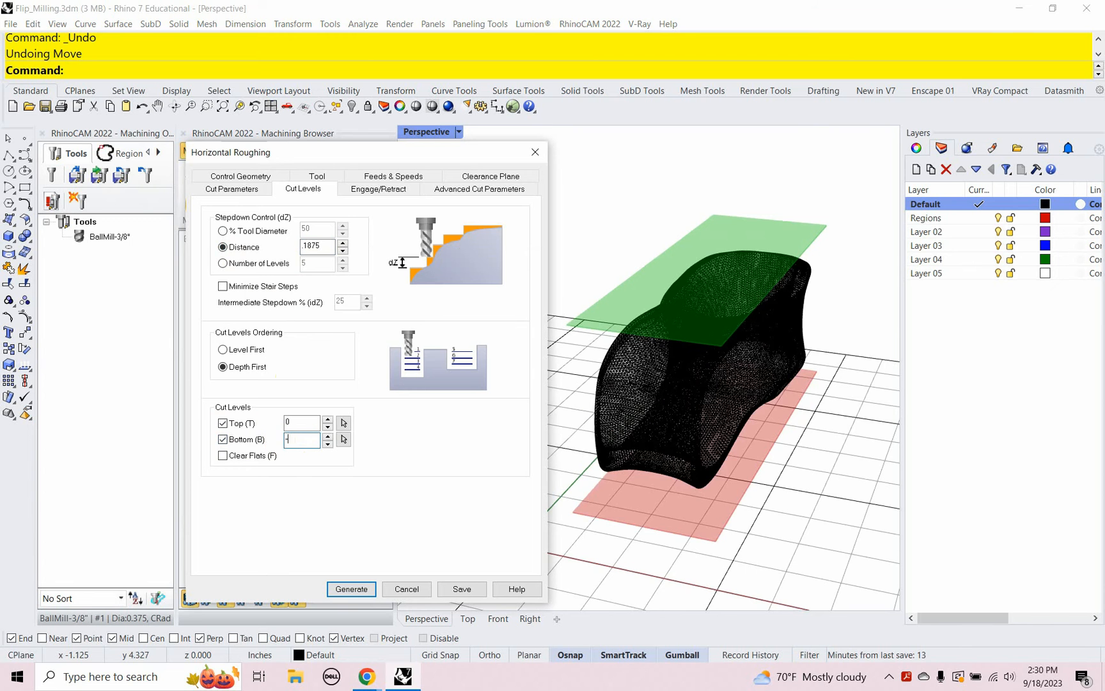
pyautogui.write('2')
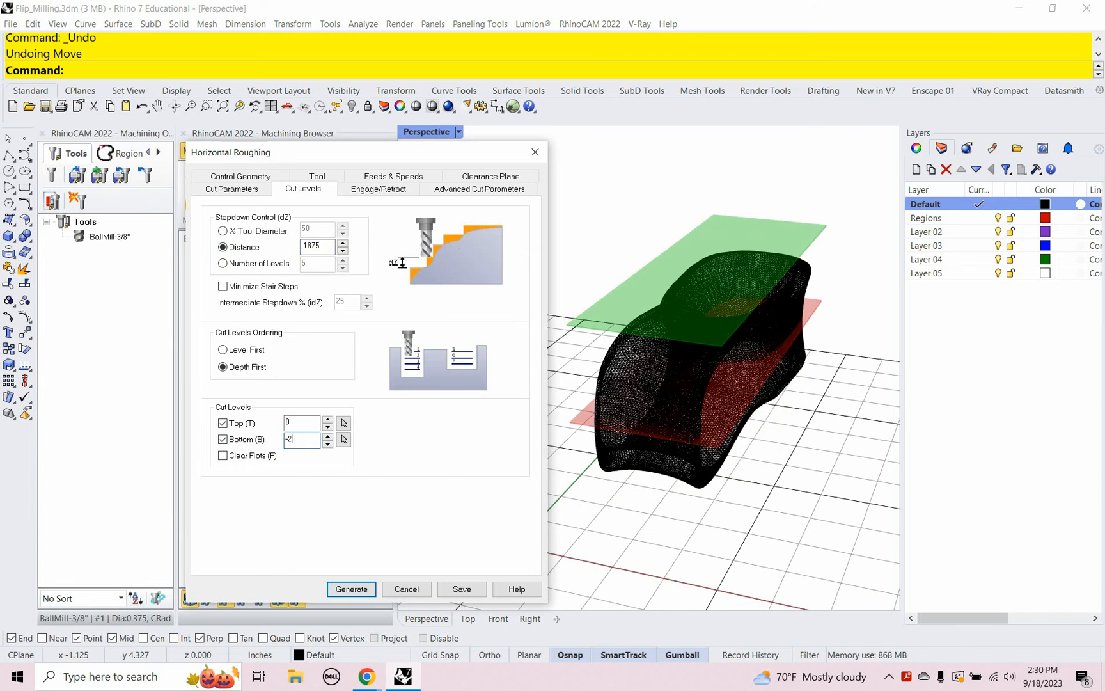
# Step: Review the roughing operation's cut level planes, engage/retract and advanced cut parameters, and generate its toolpath
pyautogui.click(304, 422)
pyautogui.moveTo(719, 461); pyautogui.dragTo(727, 395, button='right')
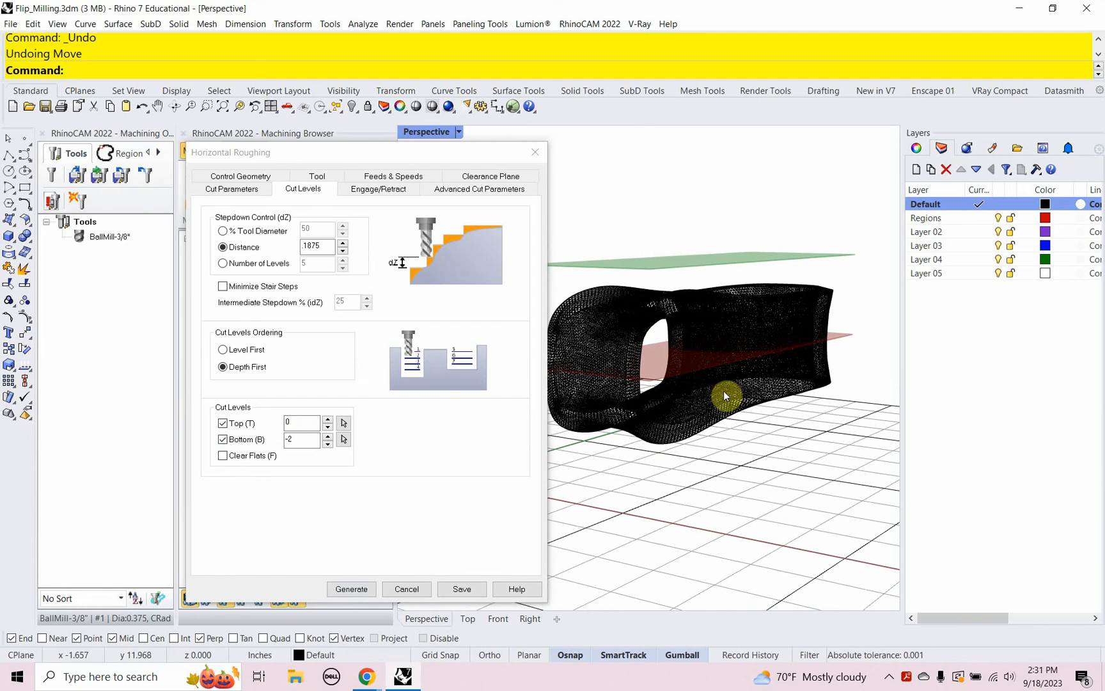
pyautogui.moveTo(639, 434); pyautogui.dragTo(678, 461, button='right')
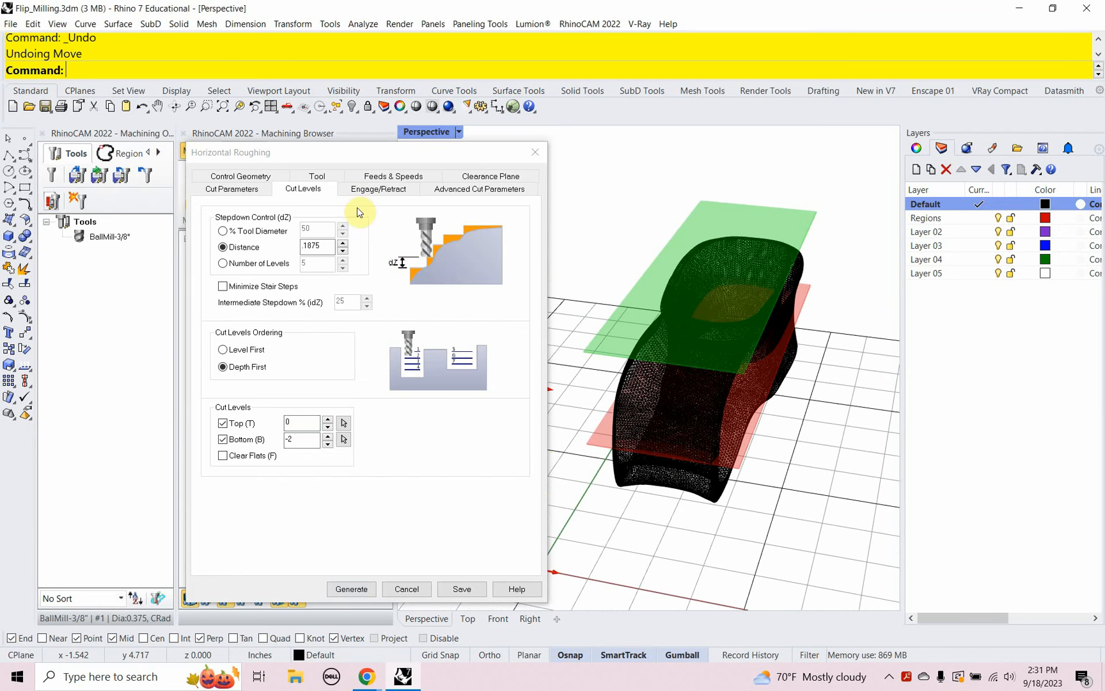
pyautogui.click(362, 192)
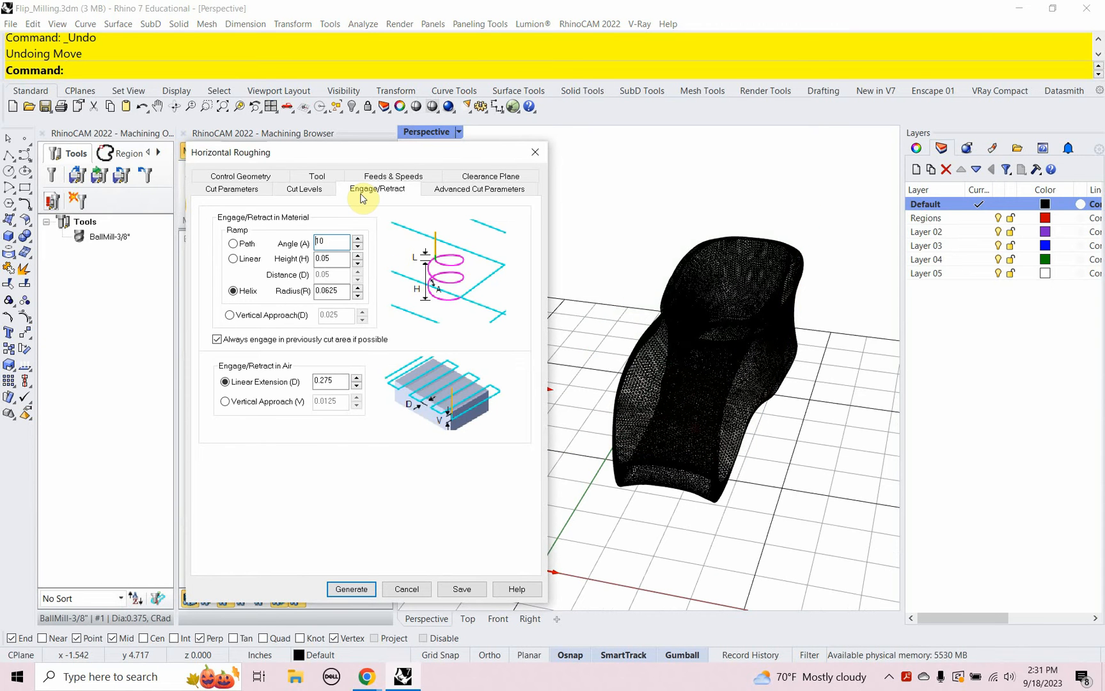
pyautogui.click(443, 190)
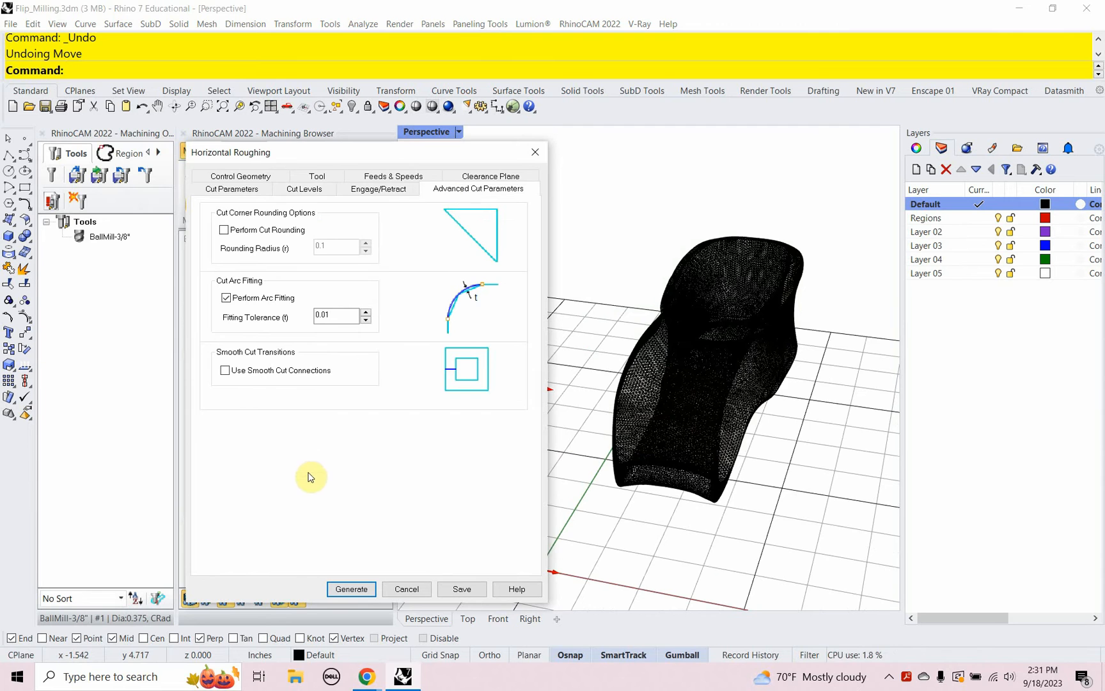
pyautogui.click(363, 586)
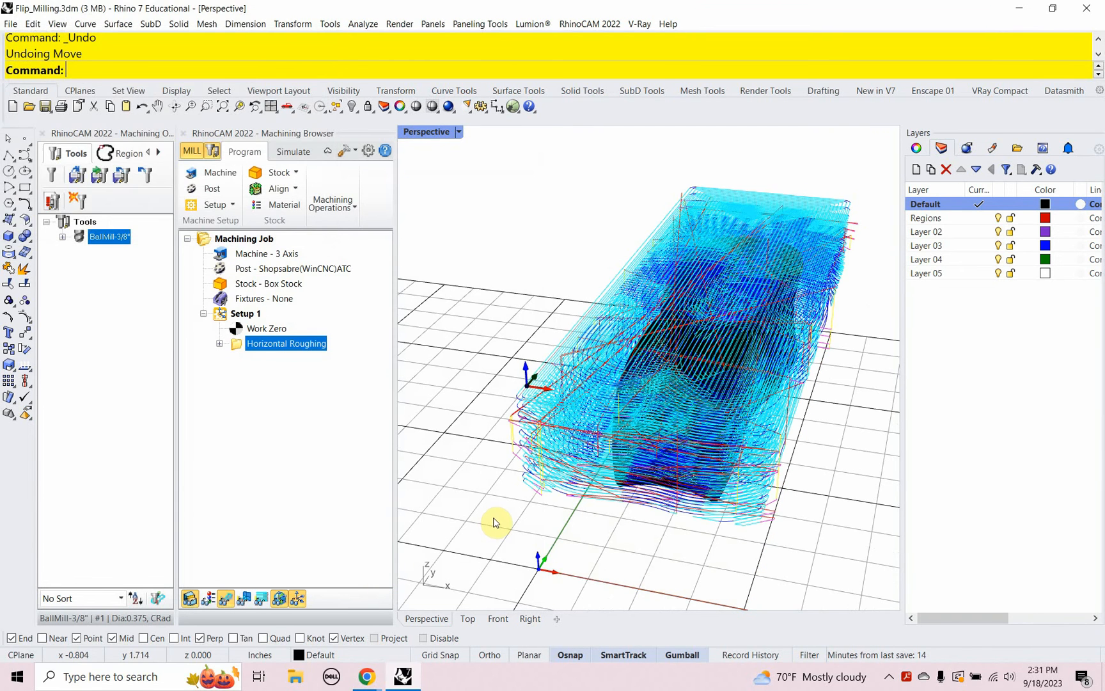
pyautogui.moveTo(496, 521); pyautogui.dragTo(510, 473, button='right')
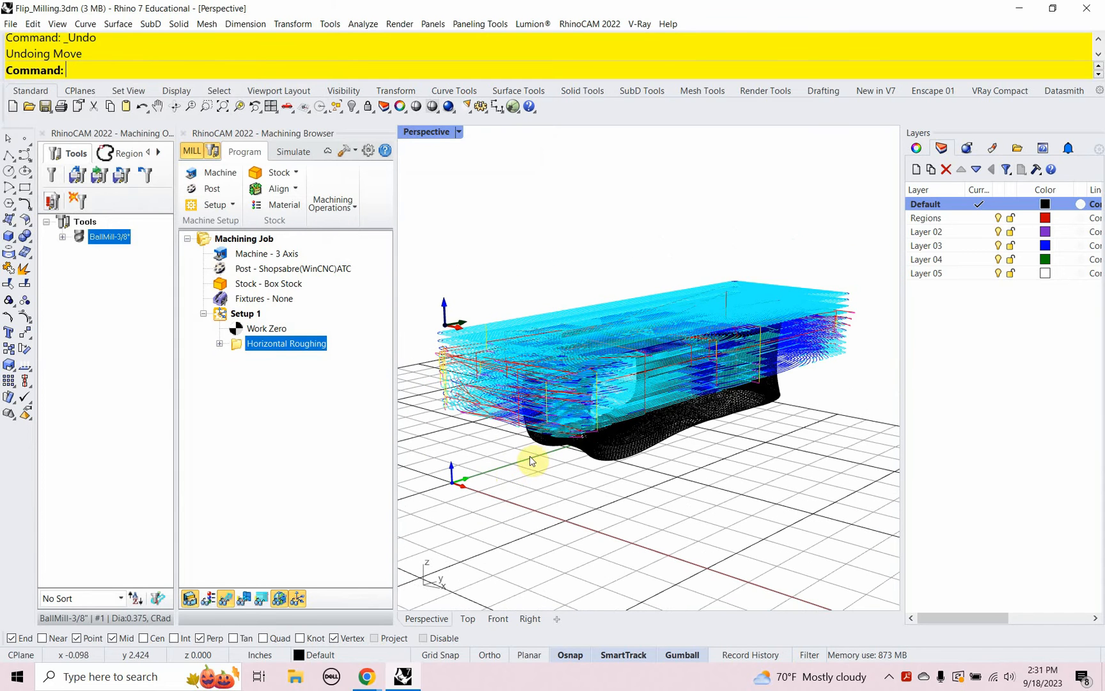
pyautogui.moveTo(579, 358); pyautogui.dragTo(595, 464, button='right')
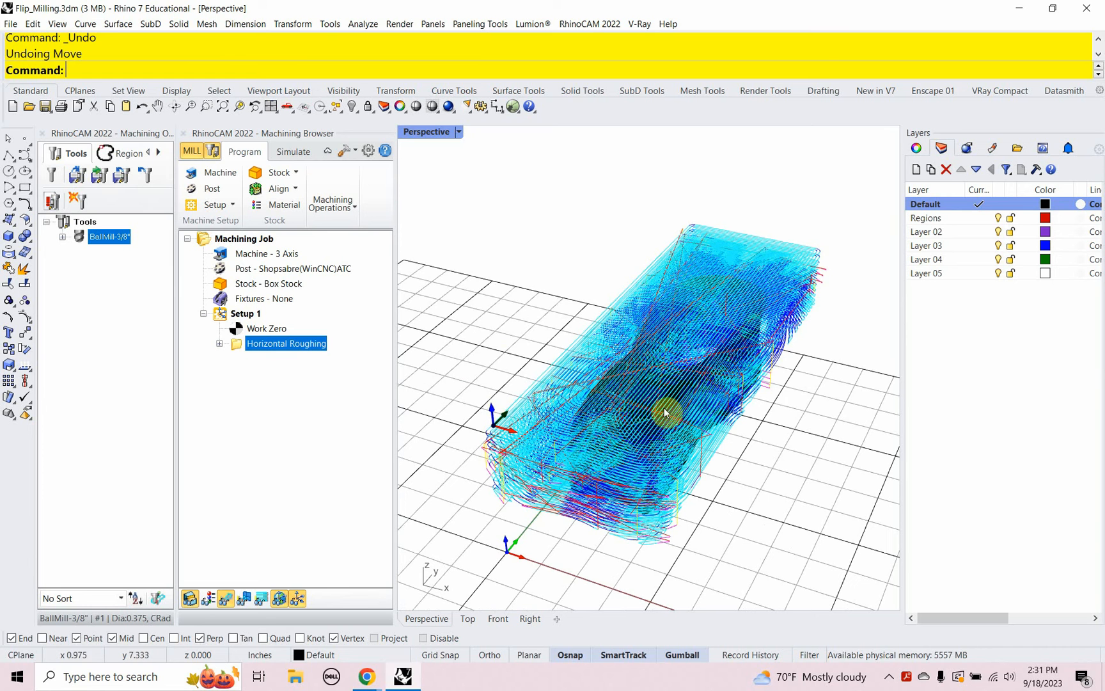
# Step: Simulate the horizontal roughing operation and hide the toolpath display to expose the machined stock
pyautogui.rightClick(236, 345)
pyautogui.click(268, 394)
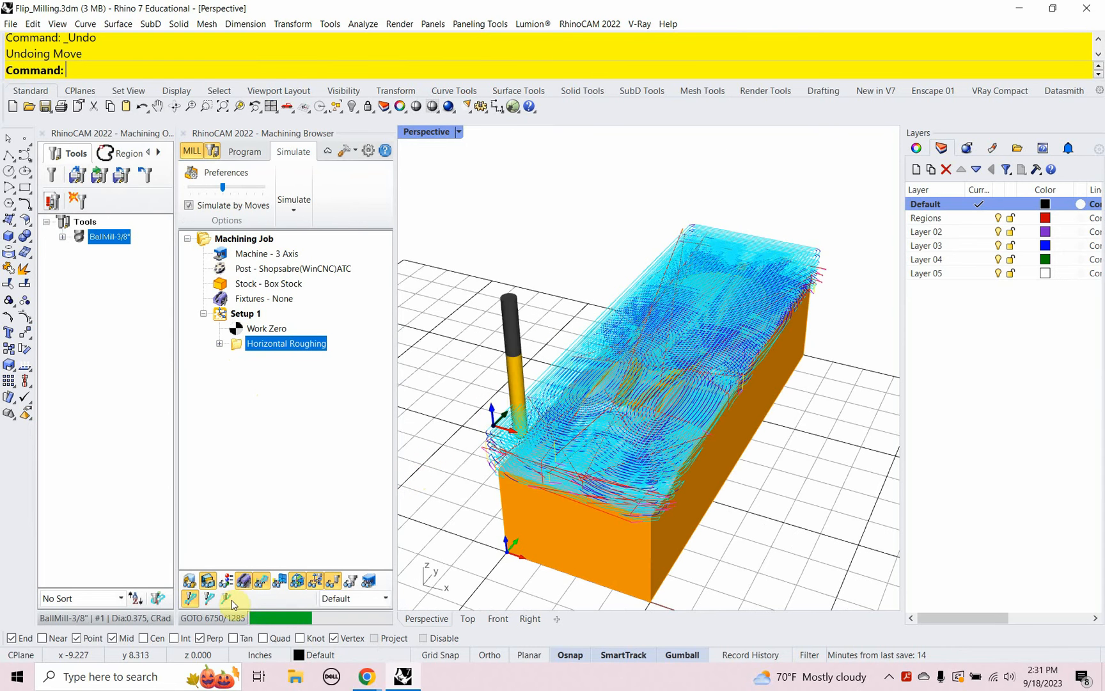
pyautogui.click(261, 584)
pyautogui.click(261, 583)
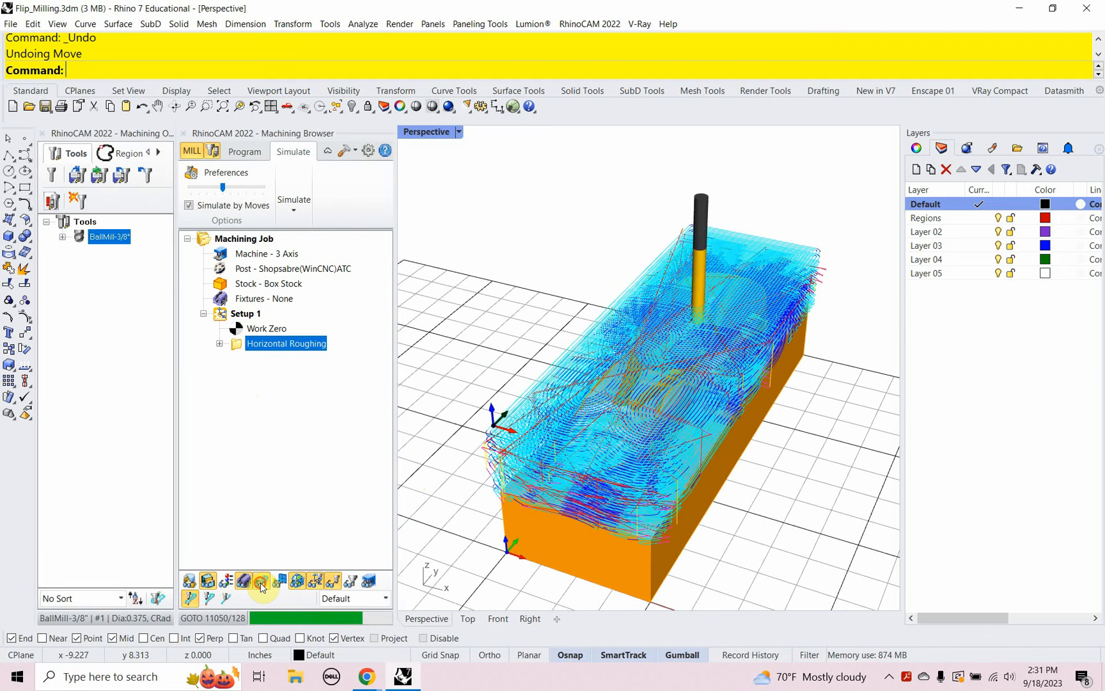
pyautogui.click(261, 584)
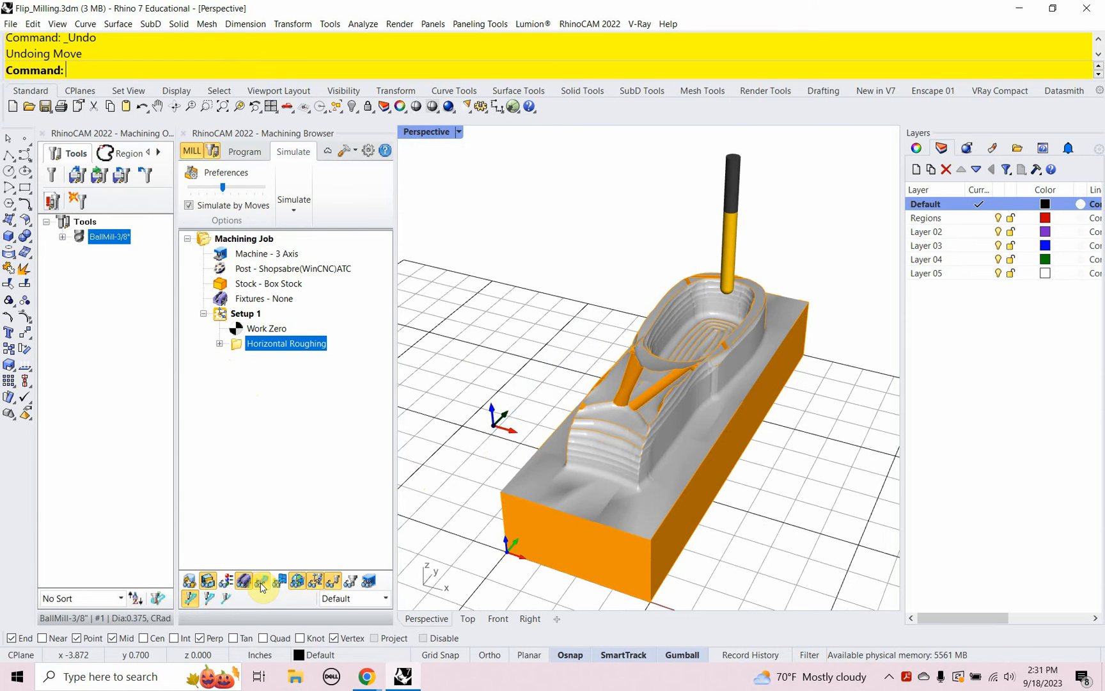
pyautogui.click(261, 583)
pyautogui.click(261, 583)
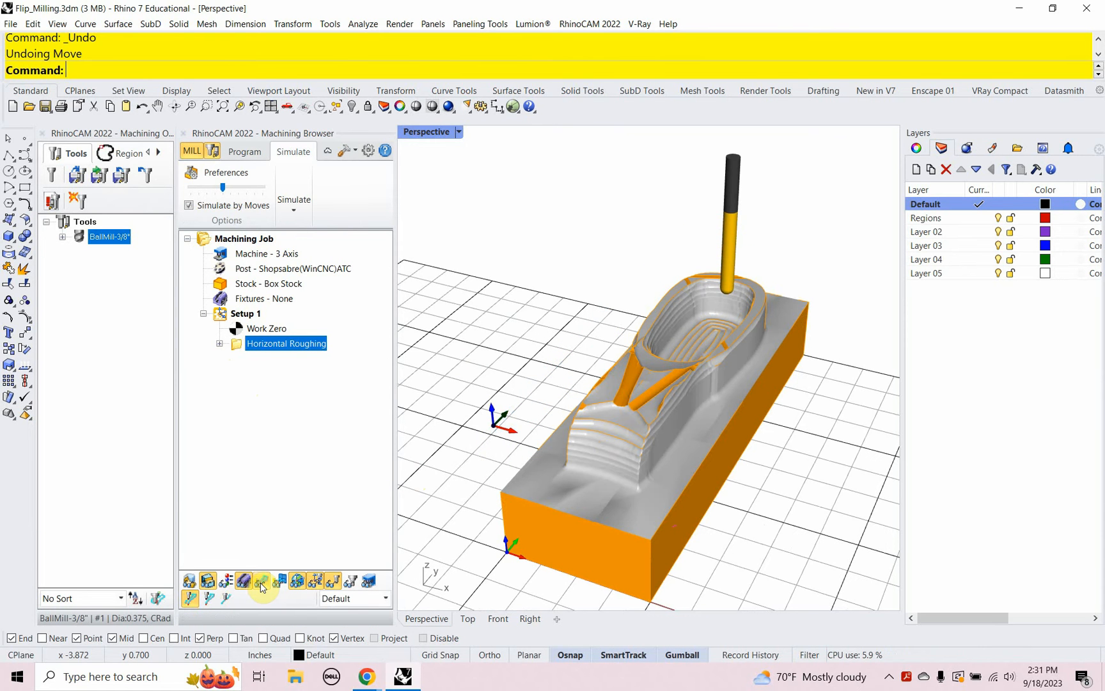
# Step: Examine the simulated roughed stock from above and below, and compare it with the toolpath display
pyautogui.moveTo(612, 458)
pyautogui.mouseDown(button='right')
pyautogui.moveTo(581, 422)
pyautogui.moveTo(619, 452)
pyautogui.mouseUp(button='right')
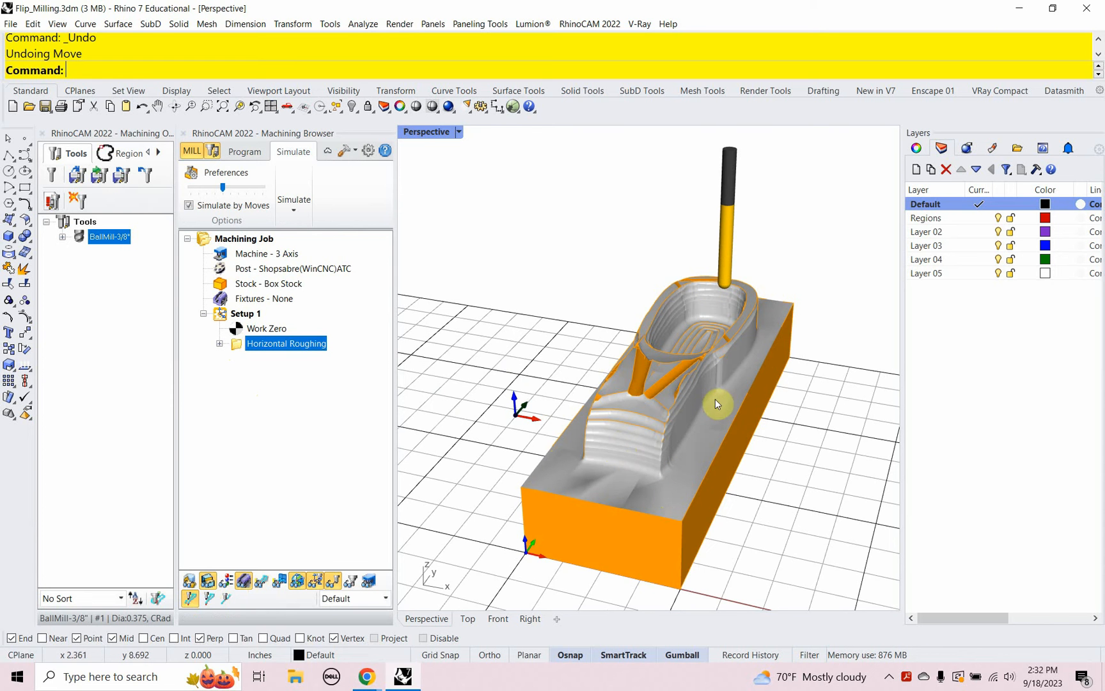
pyautogui.moveTo(734, 434); pyautogui.dragTo(619, 520, button='right')
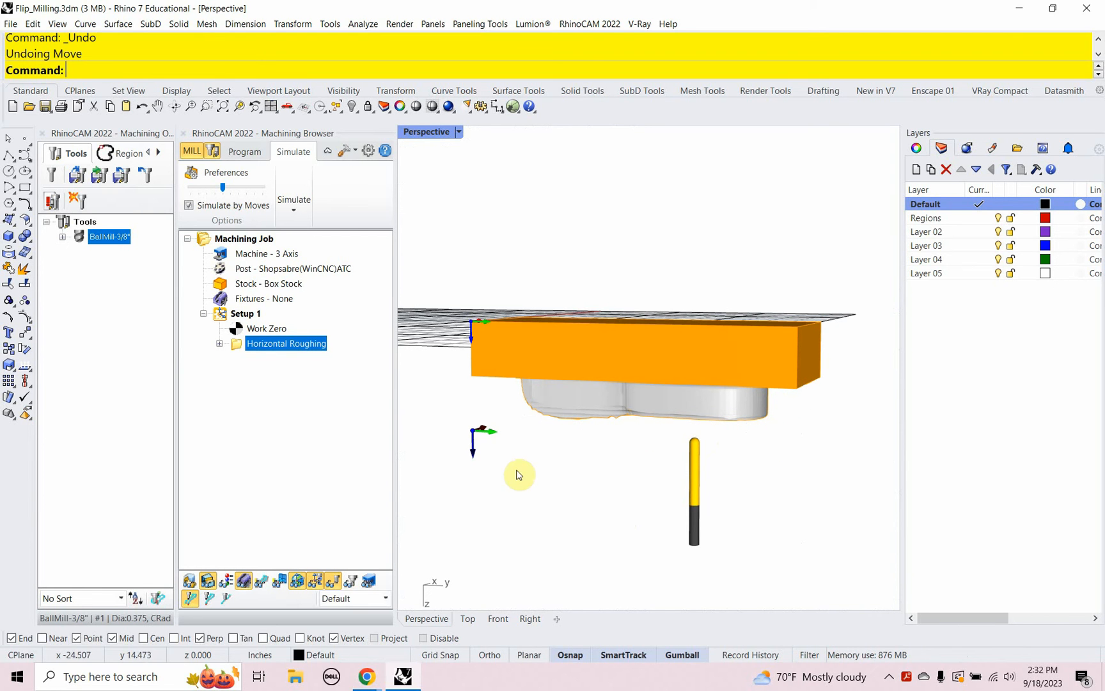
pyautogui.moveTo(543, 495); pyautogui.dragTo(641, 254, button='right')
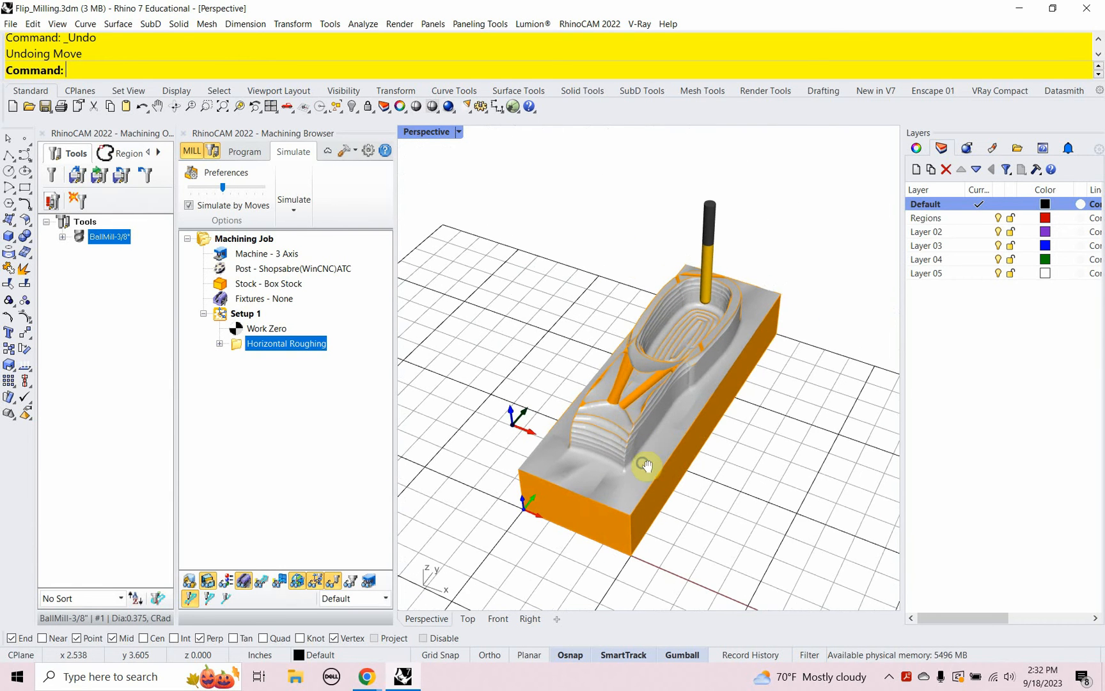
pyautogui.keyDown('shift'); pyautogui.moveTo(647, 466); pyautogui.dragTo(614, 455, button='right'); pyautogui.keyUp('shift')
pyautogui.scroll(2, 603, 441)
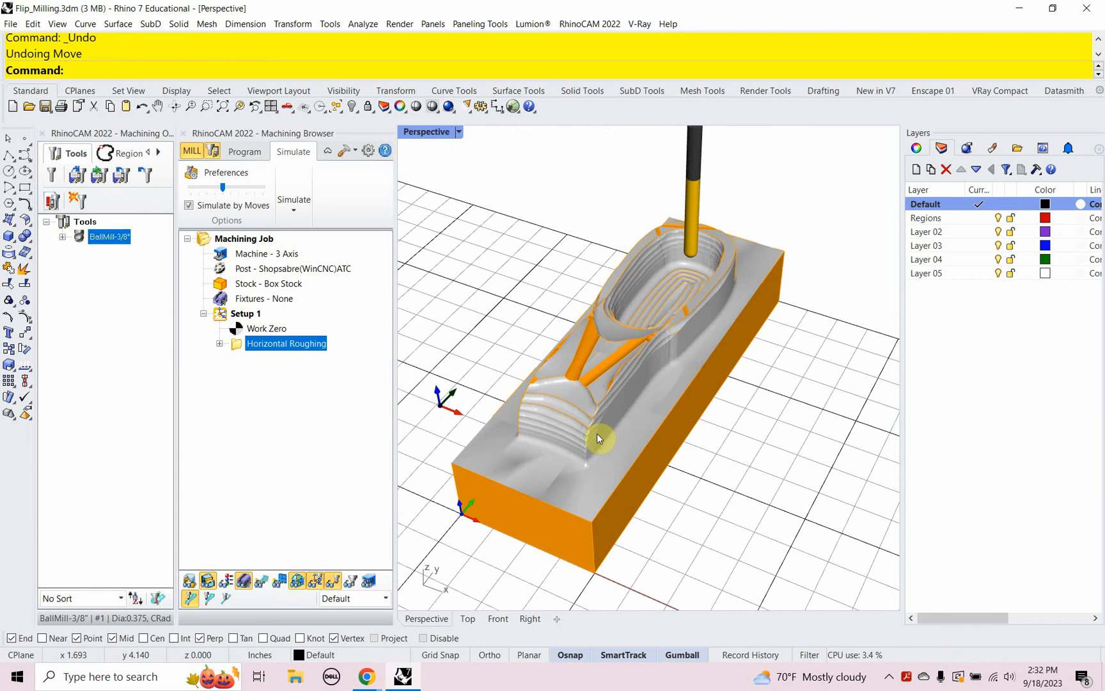
pyautogui.scroll(-2, 591, 433)
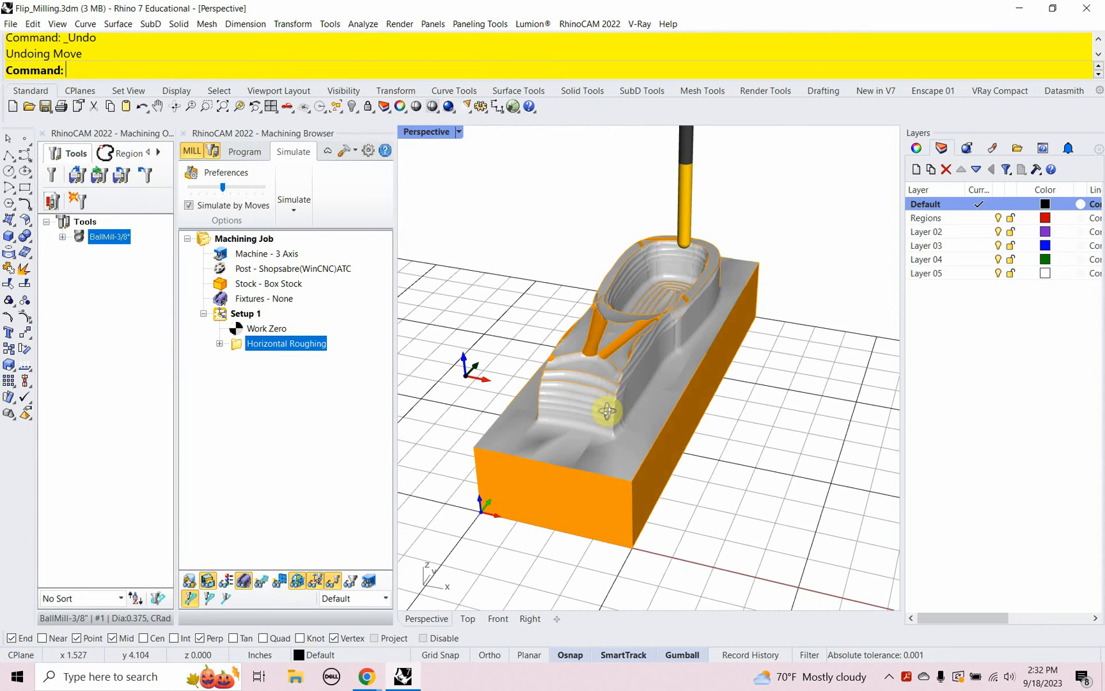
pyautogui.click(259, 582)
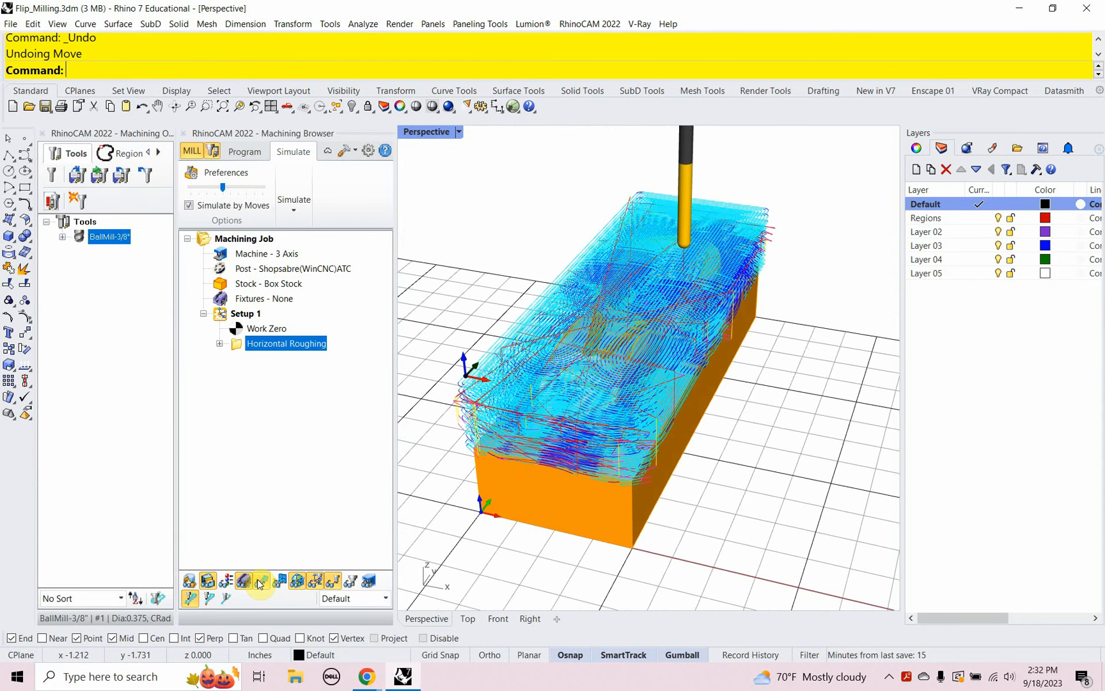
pyautogui.click(259, 582)
pyautogui.click(259, 582)
# Step: Reselect the work zero, show all hidden objects, and return from simulation to the machining program view
pyautogui.click(268, 328)
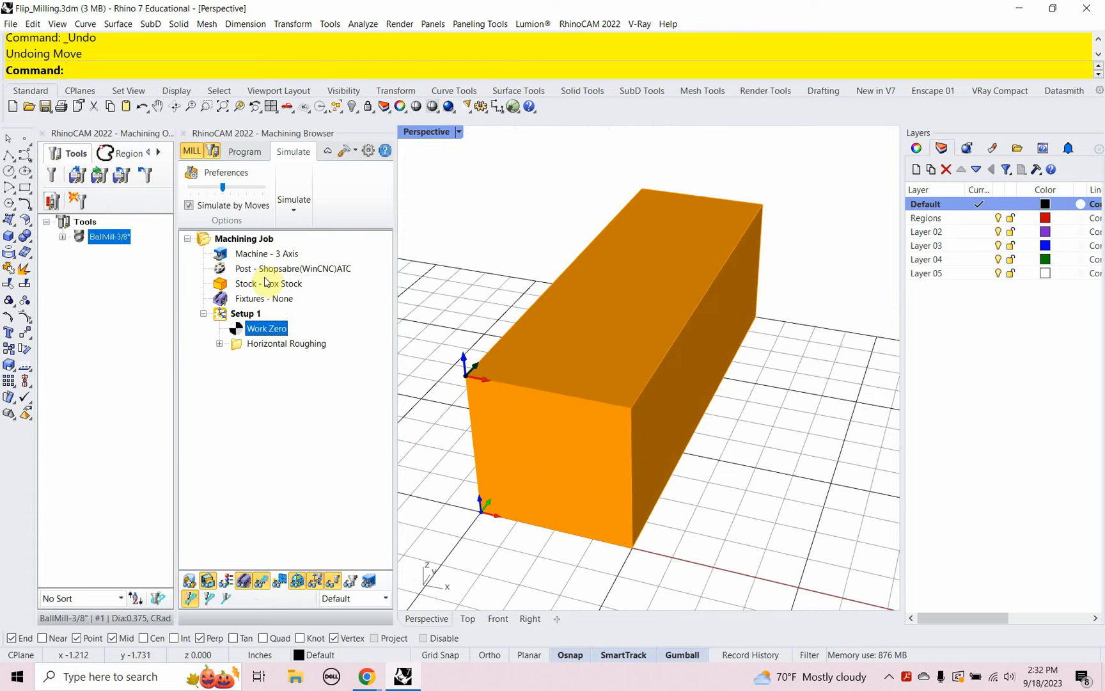
pyautogui.moveTo(630, 403); pyautogui.dragTo(620, 404, button='right')
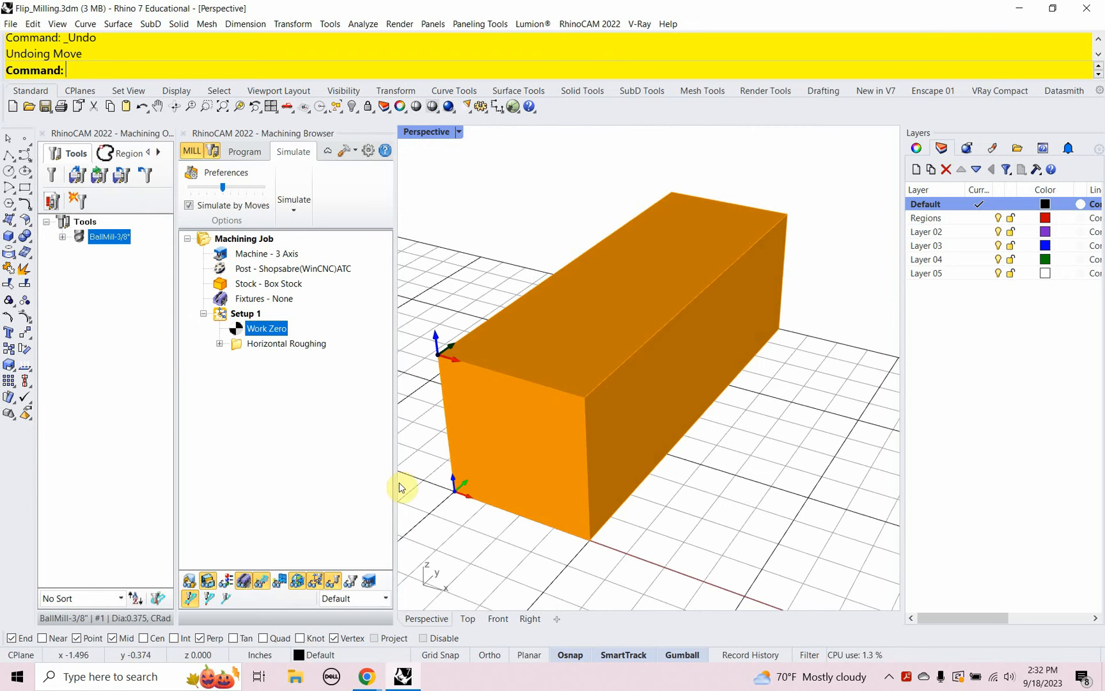
pyautogui.press('Return')
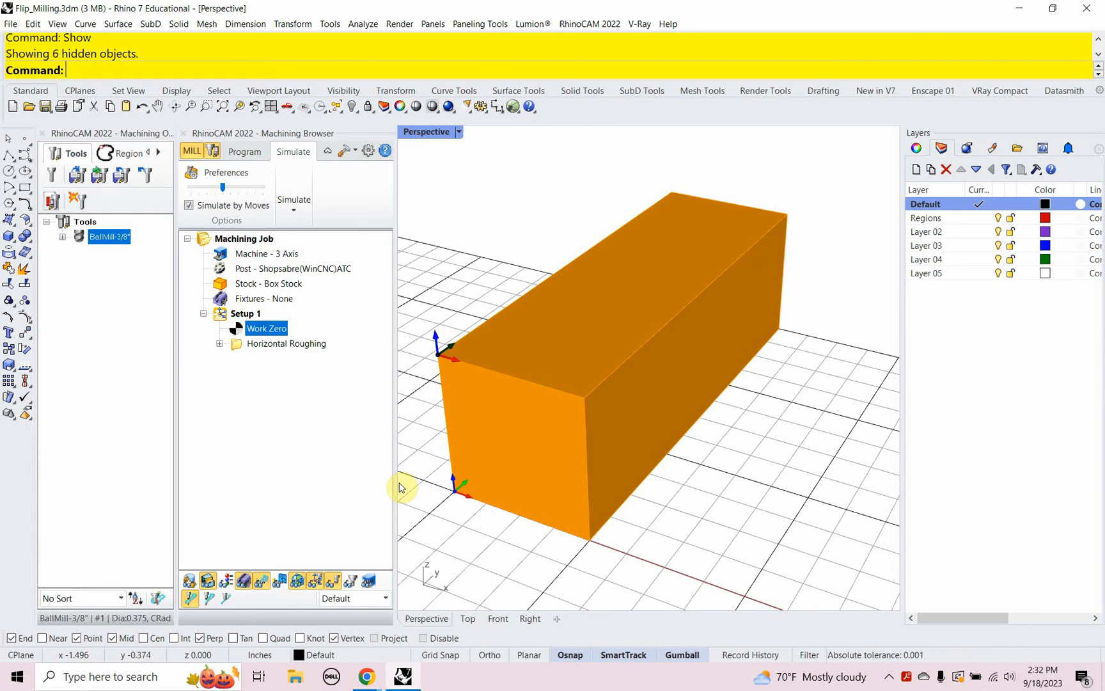
pyautogui.click(247, 155)
pyautogui.moveTo(424, 394); pyautogui.dragTo(466, 440, button='right')
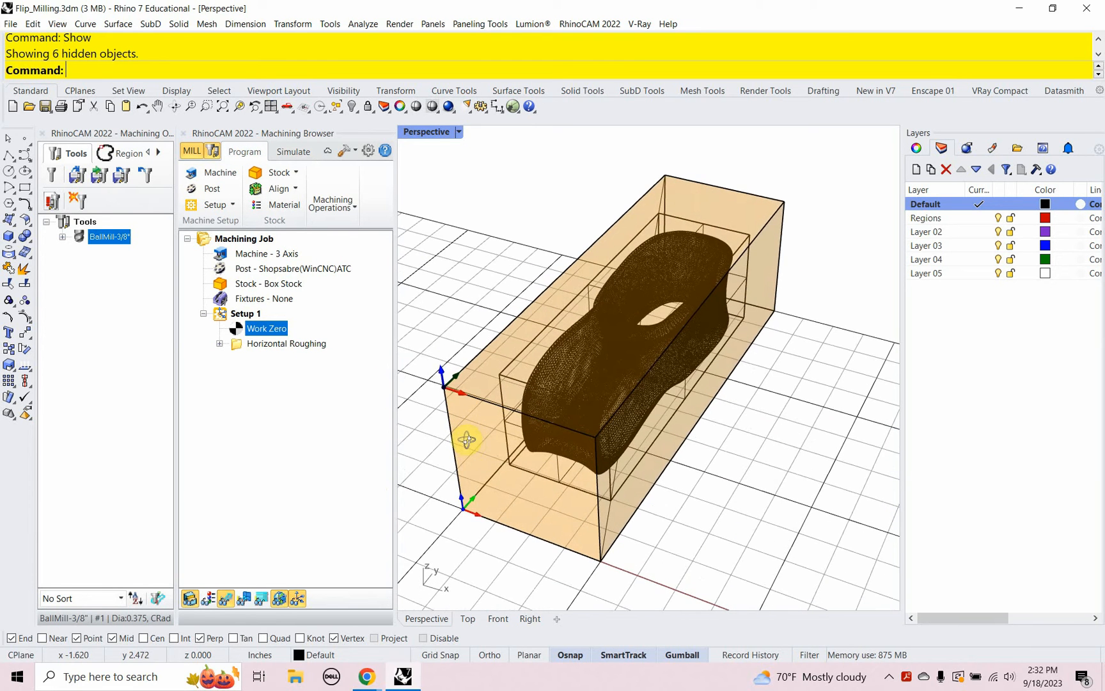
pyautogui.click(744, 242)
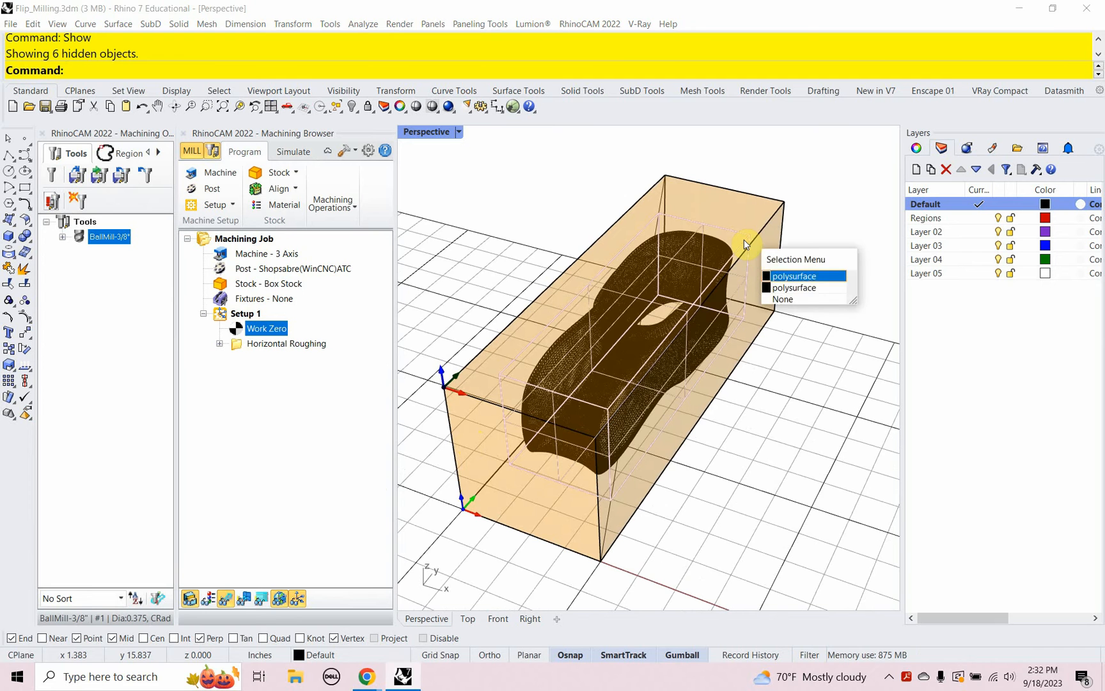
pyautogui.click(822, 231)
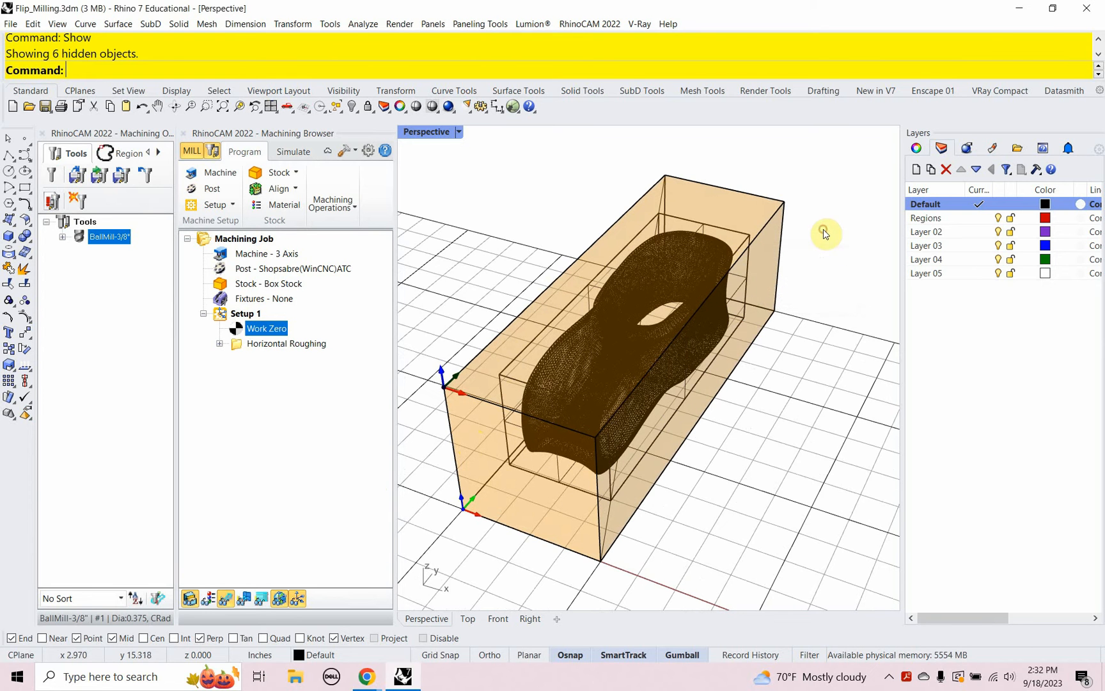
pyautogui.click(740, 331)
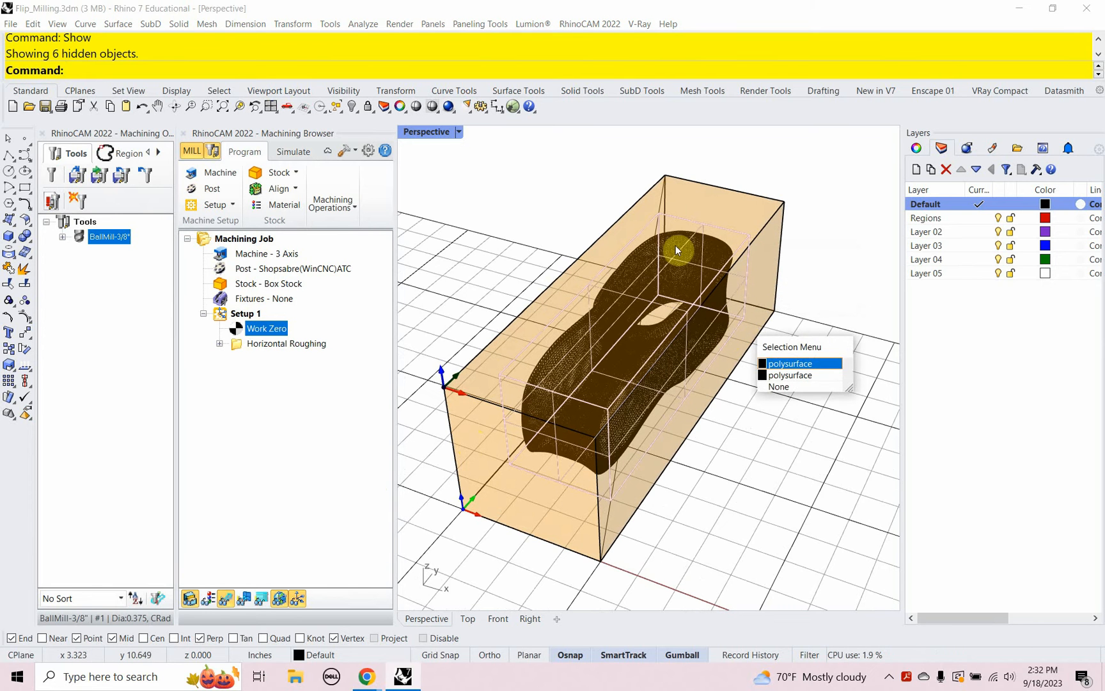
pyautogui.click(574, 182)
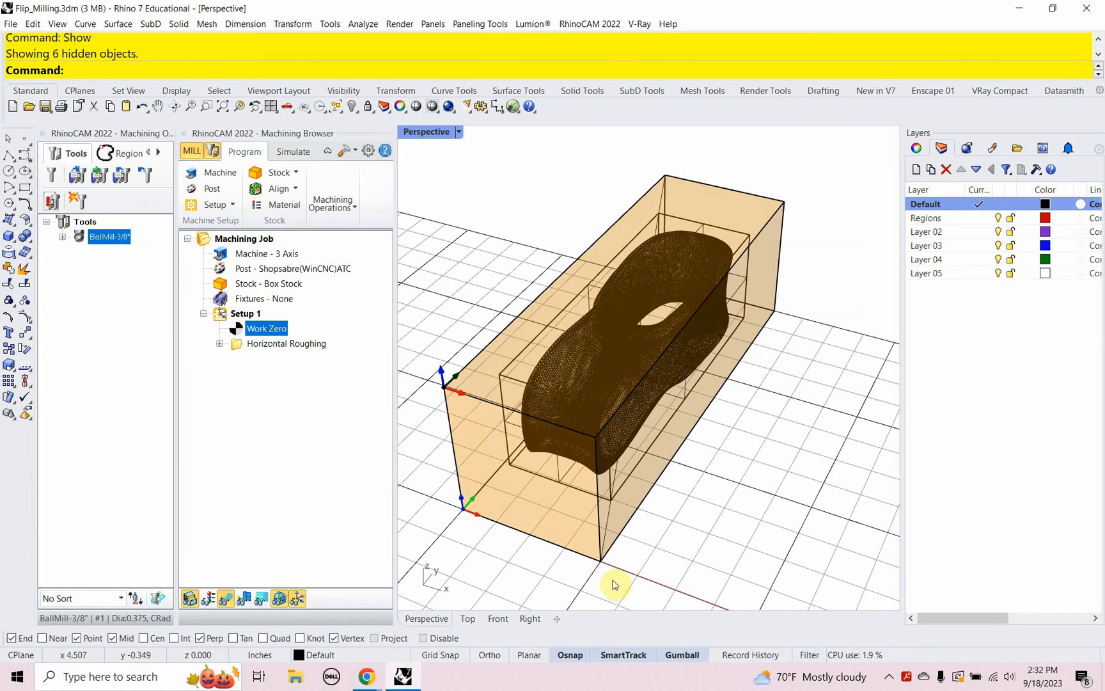
# Step: Make the Regions layer current and draw a rectangle between opposite top corners of the inner box around the mesh
pyautogui.moveTo(681, 530); pyautogui.dragTo(713, 513, button='right')
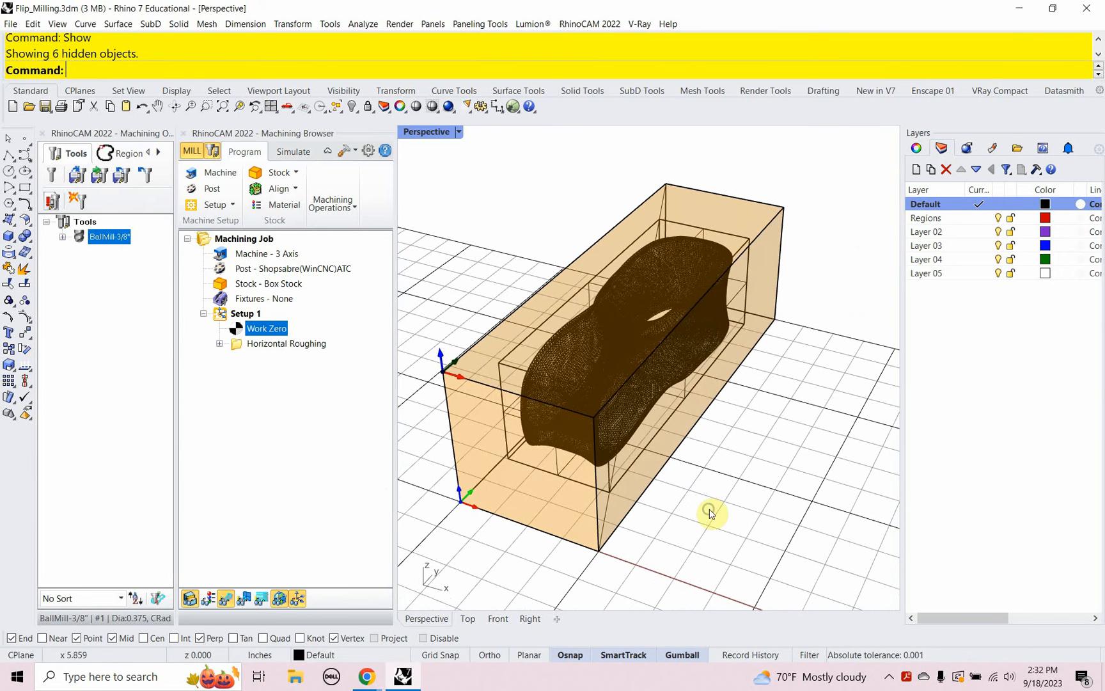
pyautogui.doubleClick(952, 220)
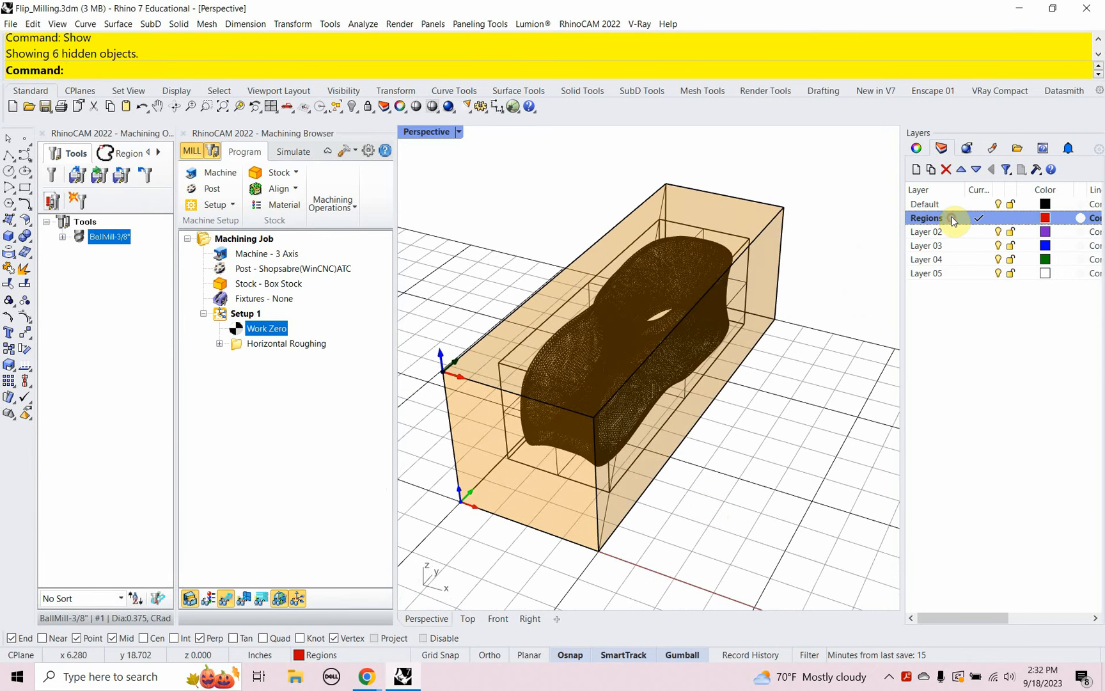
pyautogui.moveTo(646, 456); pyautogui.dragTo(641, 480, button='right')
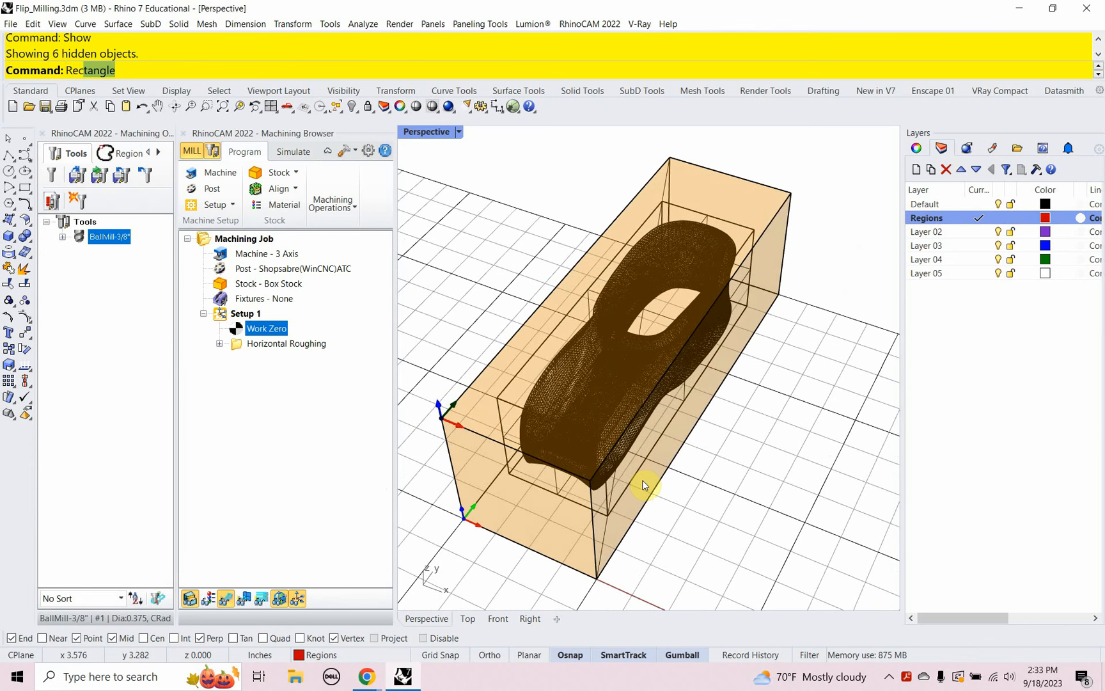
pyautogui.press('Return')
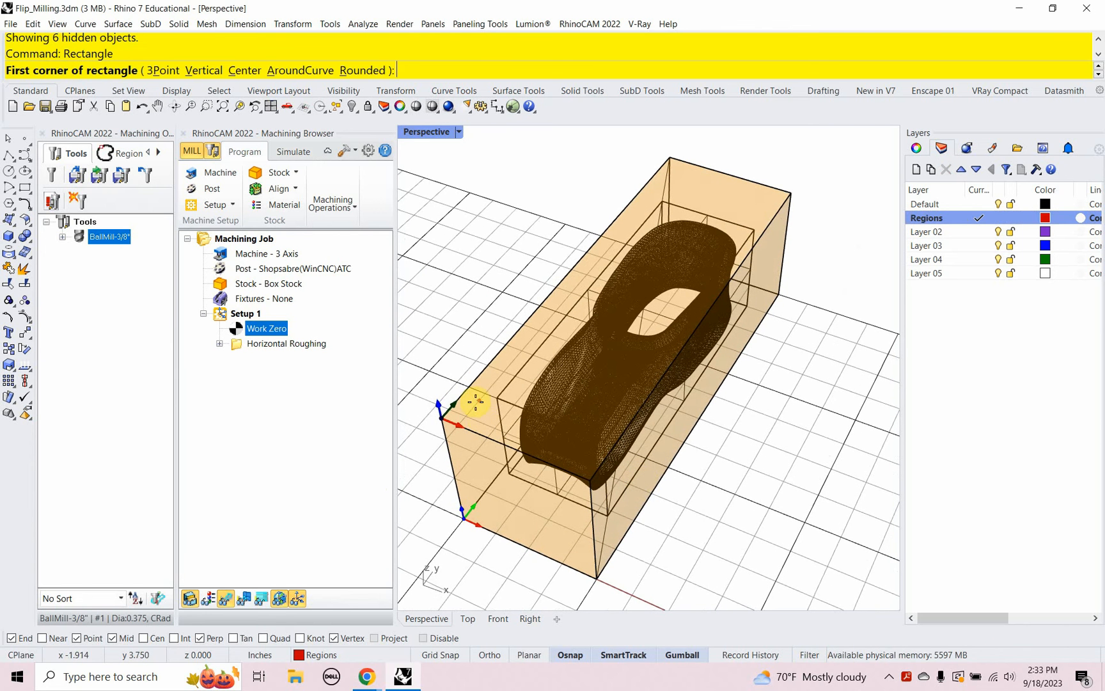
pyautogui.click(497, 396)
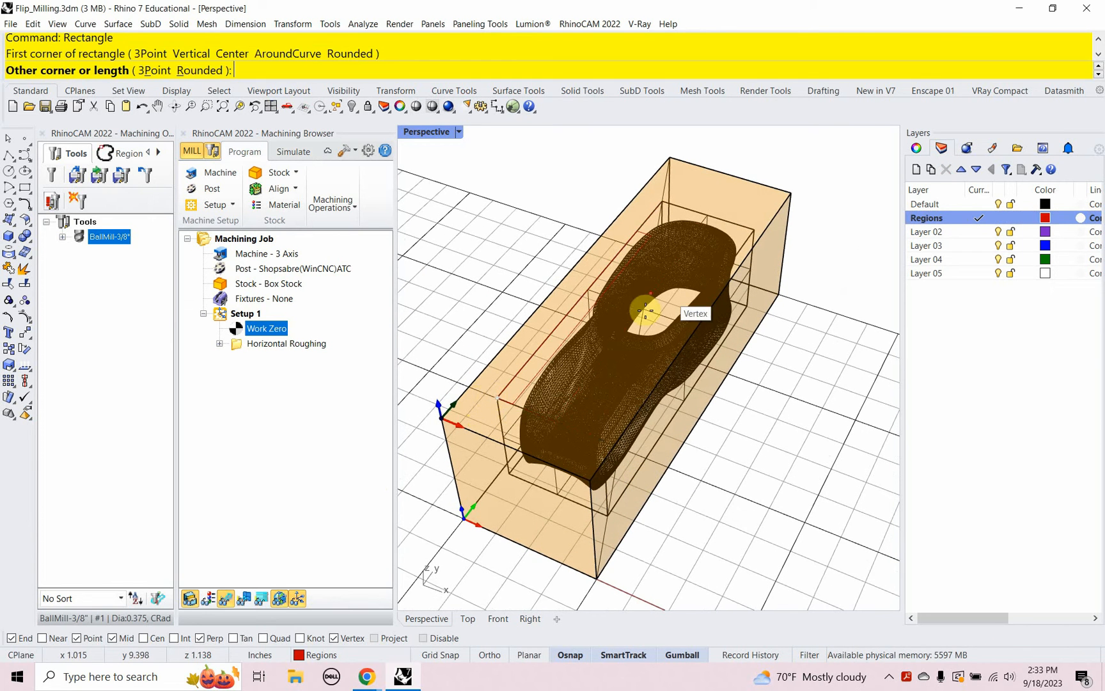
pyautogui.click(751, 234)
# Step: Hide the outer stock box extrusion surrounding the inner box and mesh
pyautogui.moveTo(746, 449); pyautogui.dragTo(720, 434, button='right')
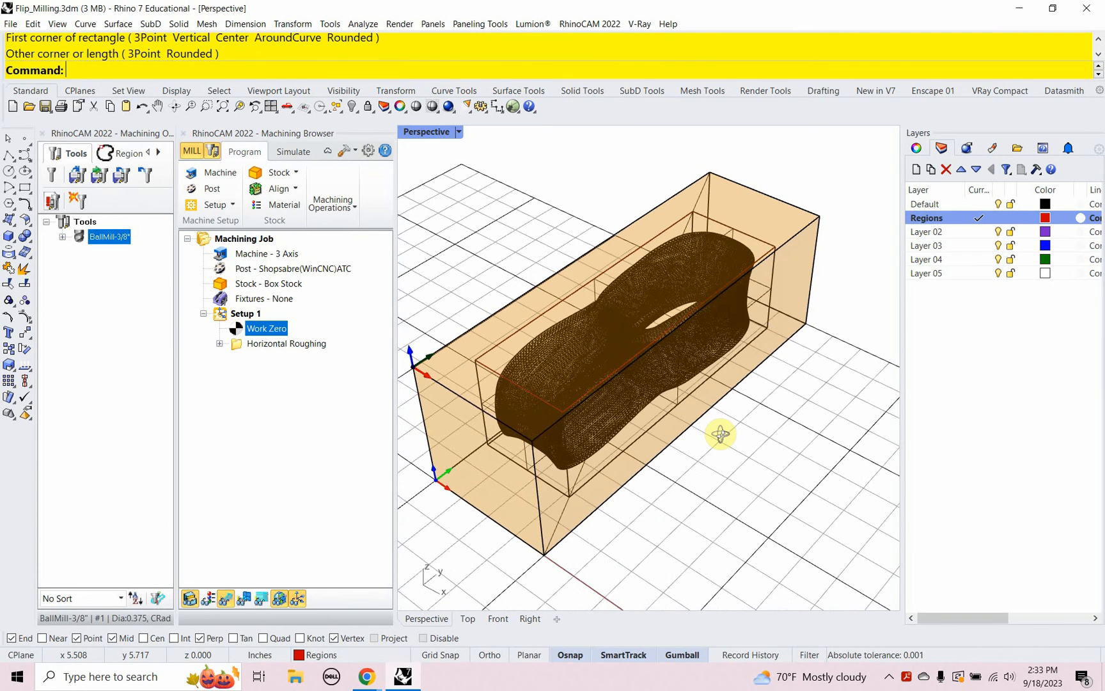
pyautogui.moveTo(720, 434); pyautogui.dragTo(731, 438, button='right')
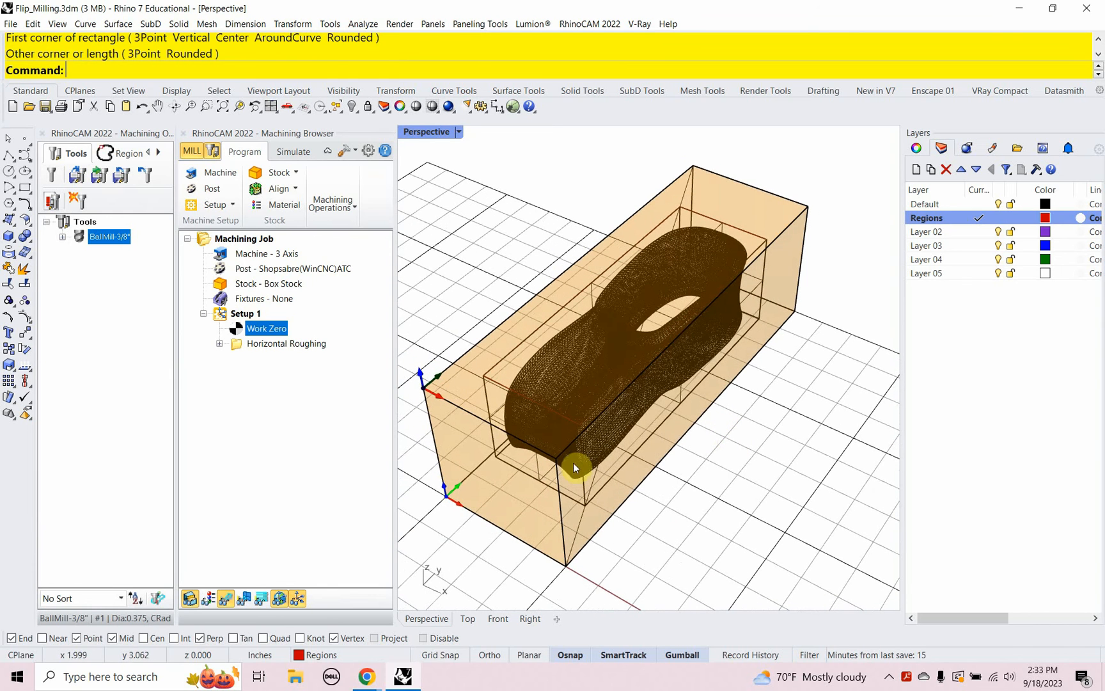
pyautogui.moveTo(760, 417)
pyautogui.mouseDown(button='right')
pyautogui.moveTo(723, 357)
pyautogui.moveTo(775, 395)
pyautogui.moveTo(761, 434)
pyautogui.mouseUp(button='right')
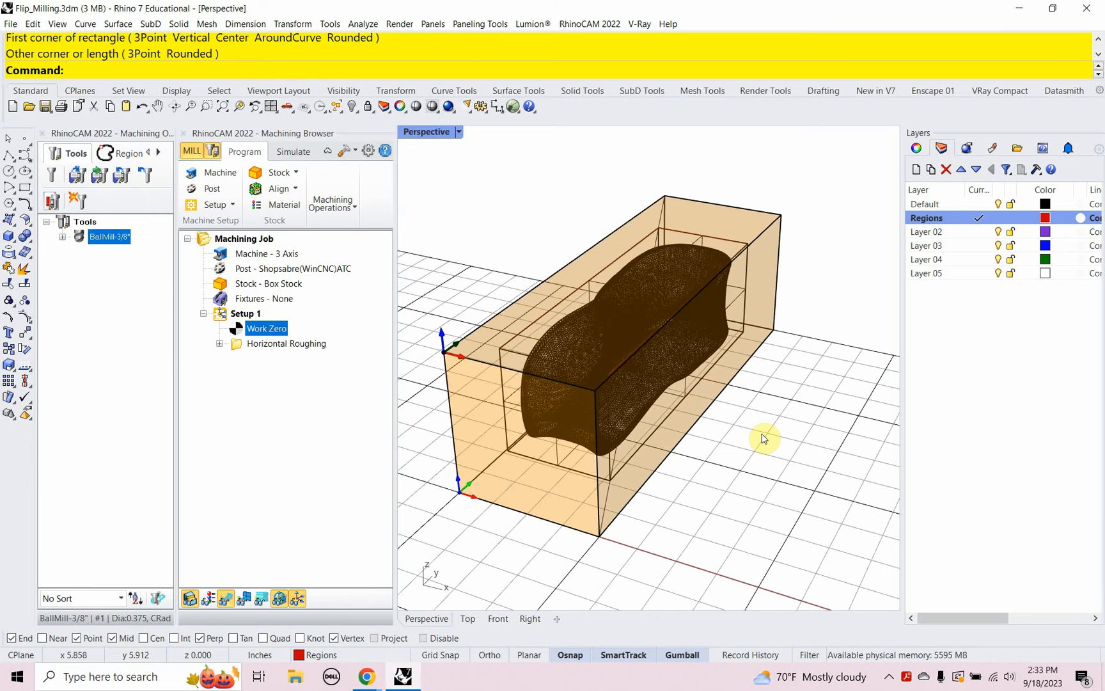
pyautogui.click(777, 282)
pyautogui.click(816, 314)
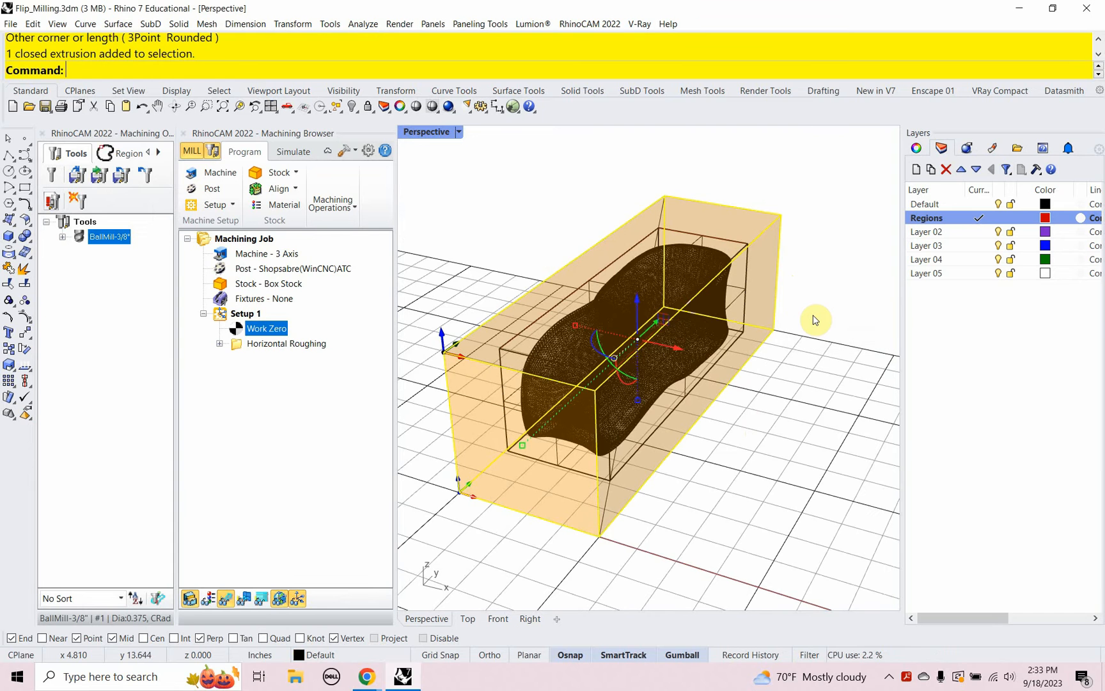
pyautogui.press('Return')
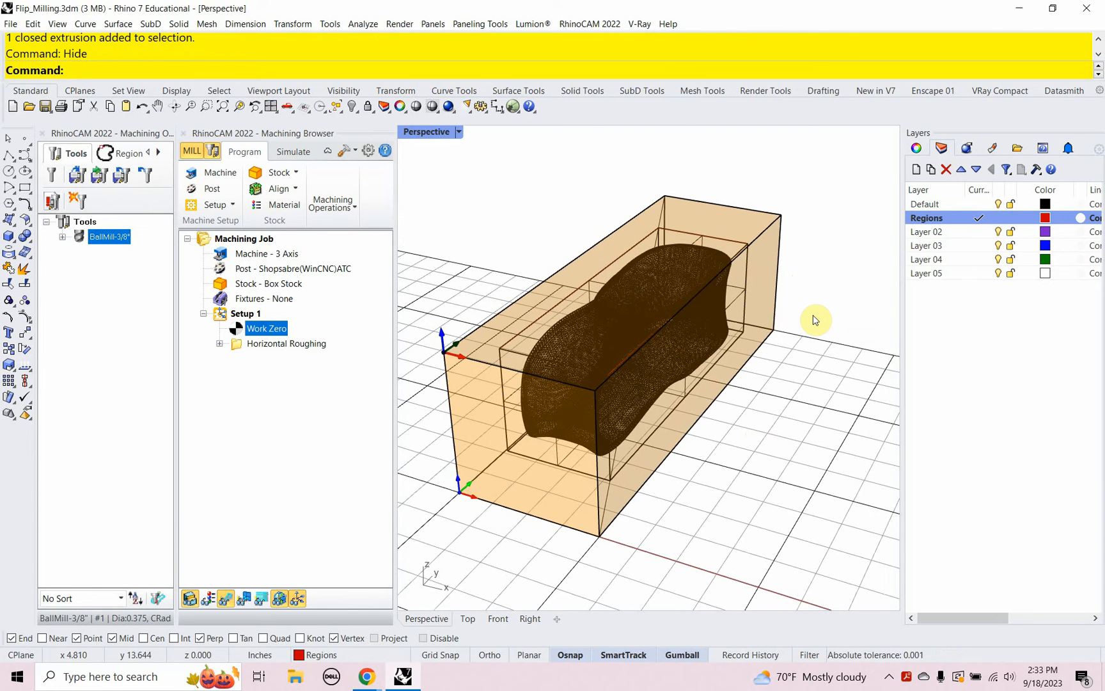
# Step: Delete the duplicate outer stock box extrusion and hide the diagonal line running through it
pyautogui.click(780, 308)
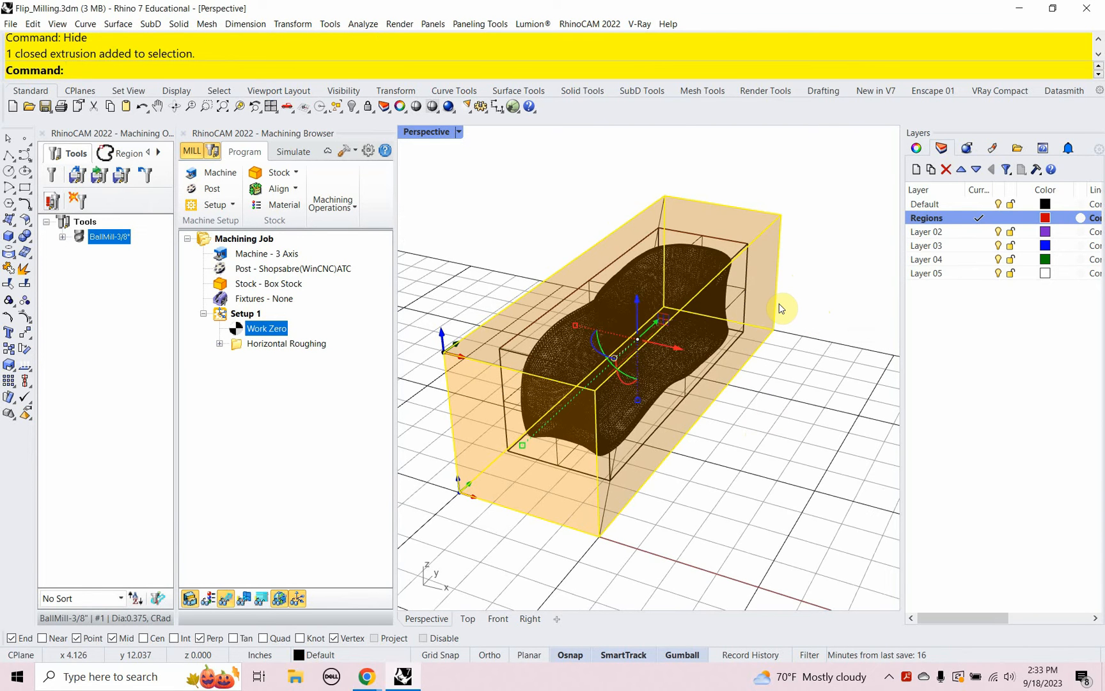
pyautogui.press('Delete')
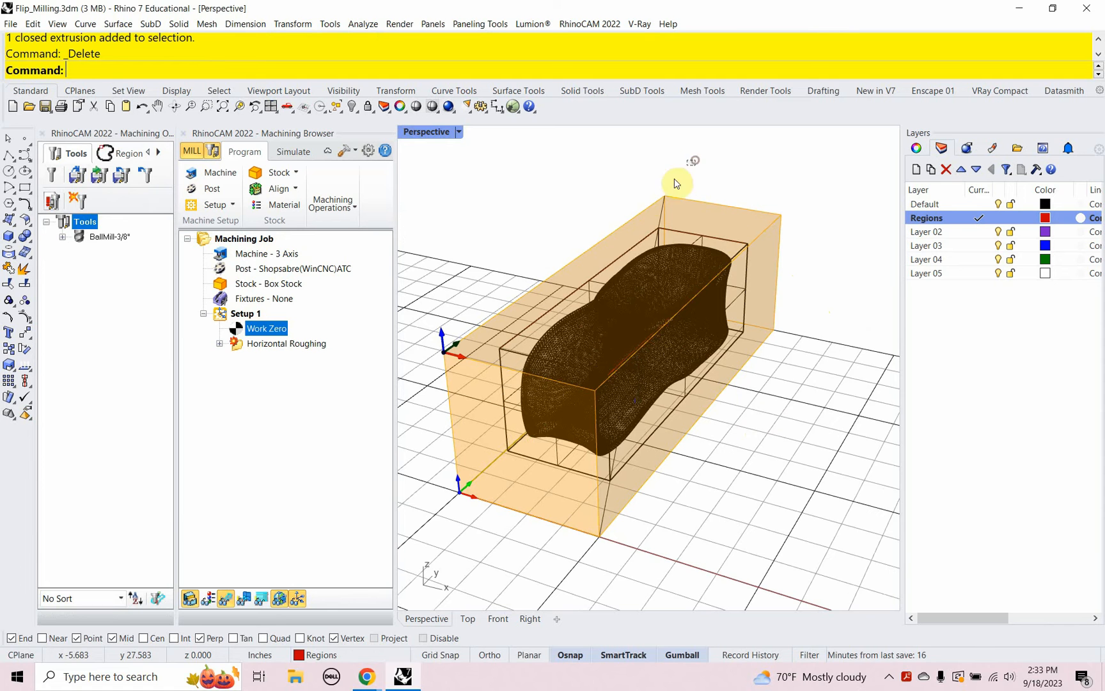
pyautogui.click(644, 205)
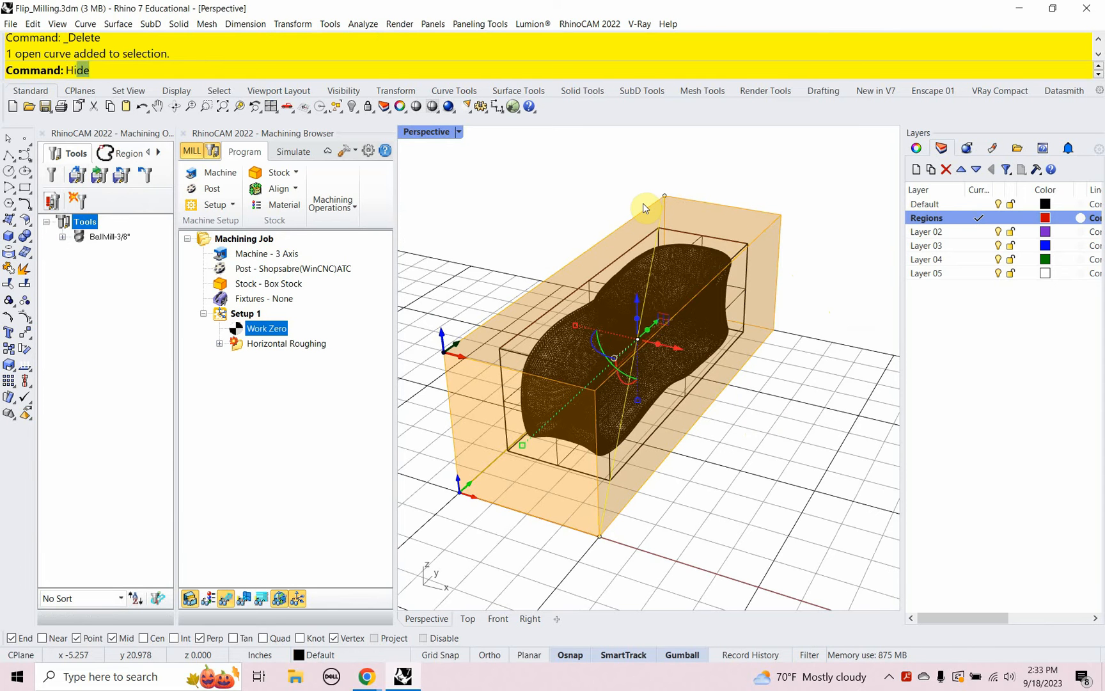
pyautogui.write('Hi')
pyautogui.press('Return')
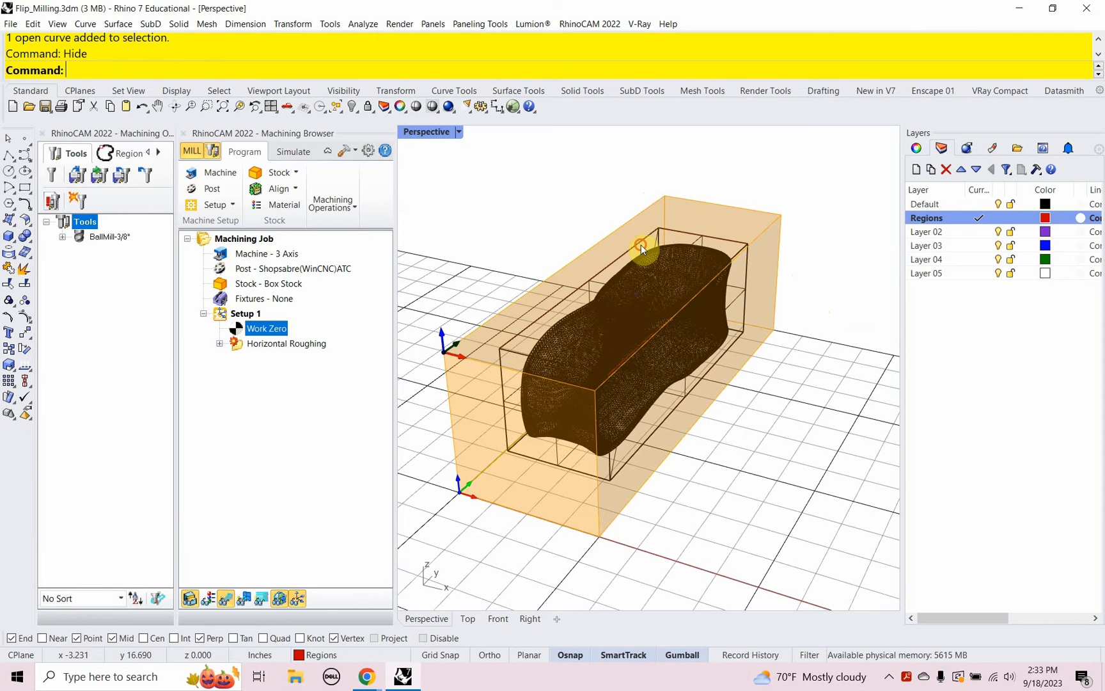
# Step: Hide the inner box around the mesh, delete its duplicate polysurface, and hide the diagonal line left inside
pyautogui.click(641, 244)
pyautogui.click(688, 295)
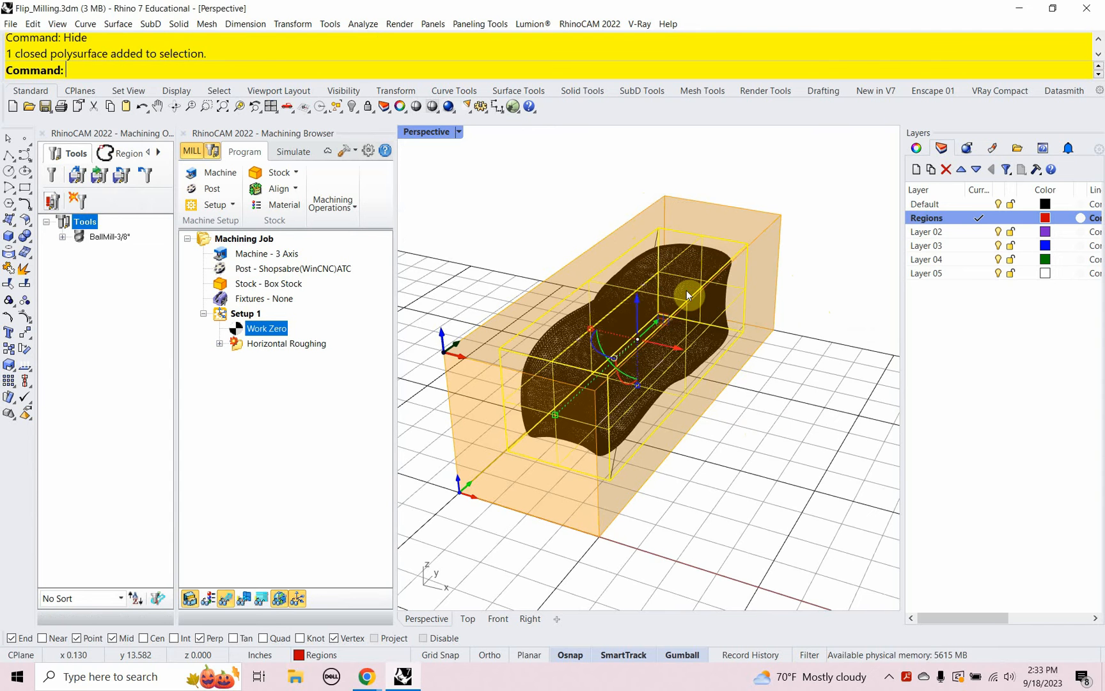
pyautogui.press('Return')
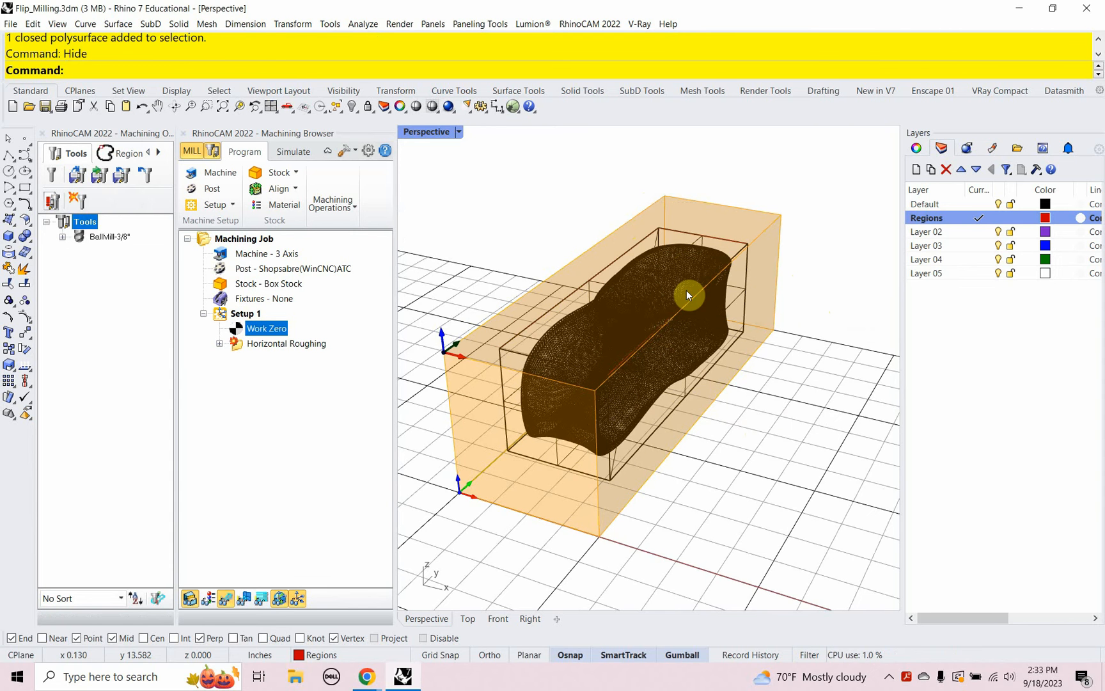
pyautogui.click(700, 237)
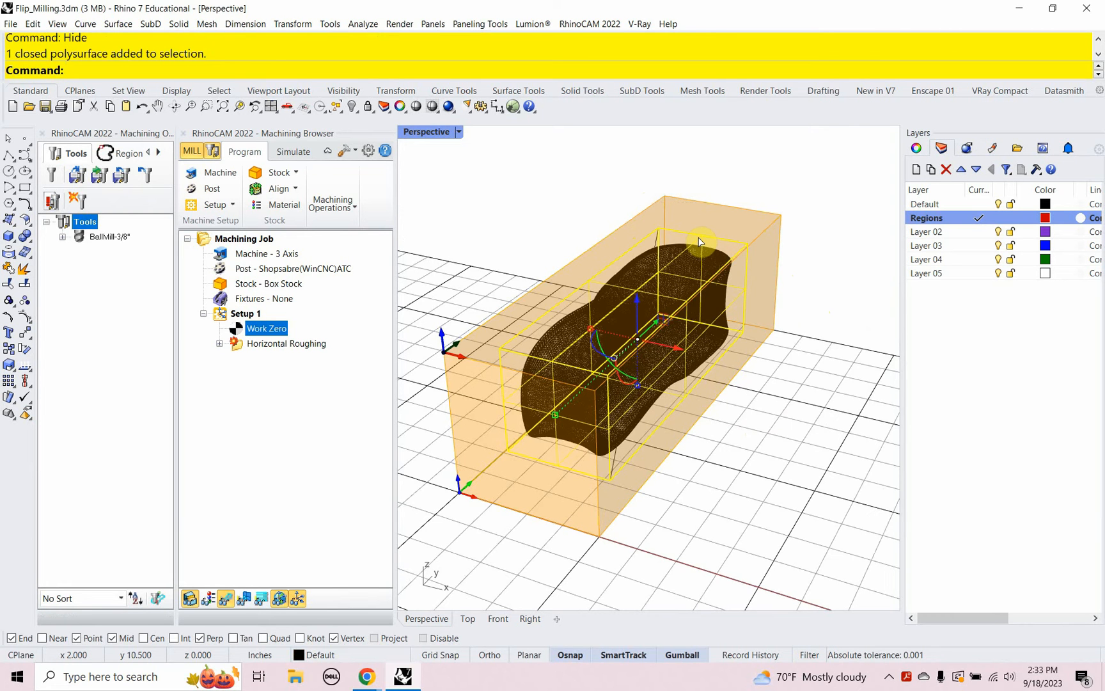
pyautogui.press('Delete')
pyautogui.click(659, 228)
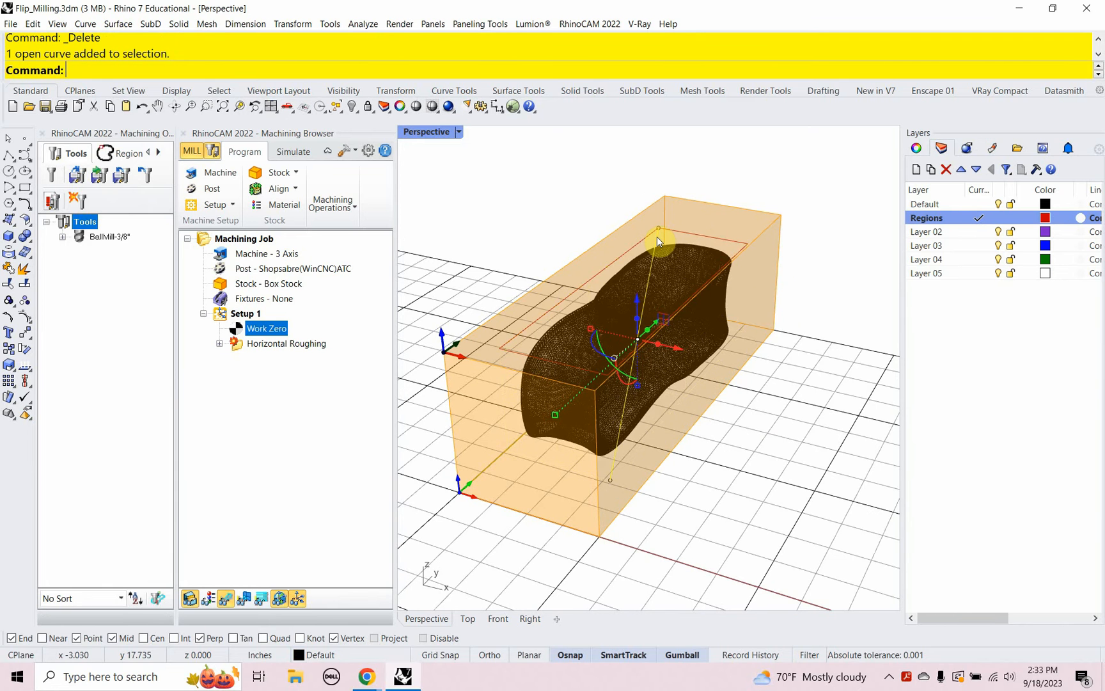
pyautogui.press('Return')
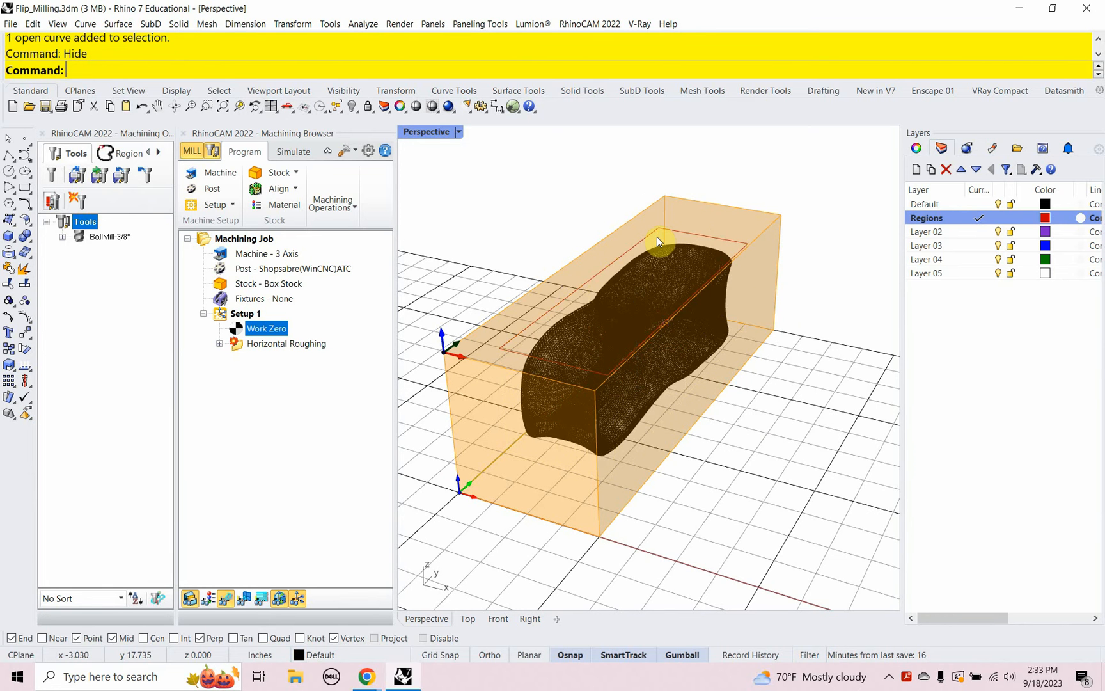
# Step: Assign the red rectangle as the machining region of the Horizontal Roughing operation and regenerate its toolpath
pyautogui.moveTo(665, 360); pyautogui.dragTo(661, 419, button='right')
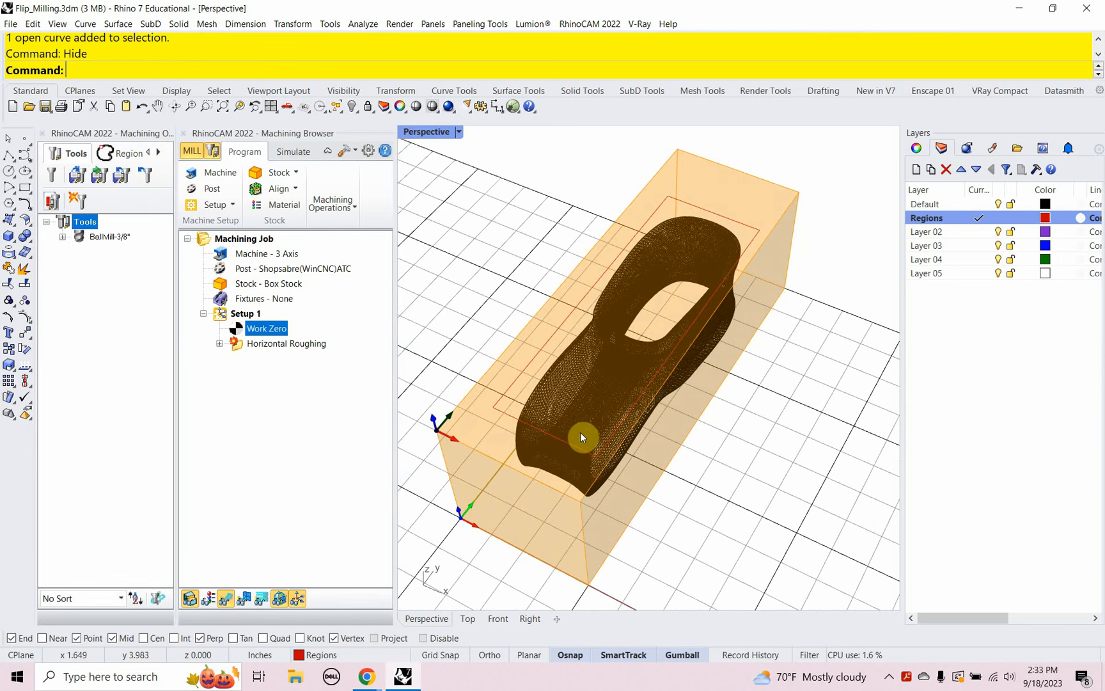
pyautogui.moveTo(595, 444); pyautogui.dragTo(572, 417, button='right')
pyautogui.moveTo(624, 348)
pyautogui.mouseDown(button='right')
pyautogui.moveTo(621, 374)
pyautogui.moveTo(616, 360)
pyautogui.mouseUp(button='right')
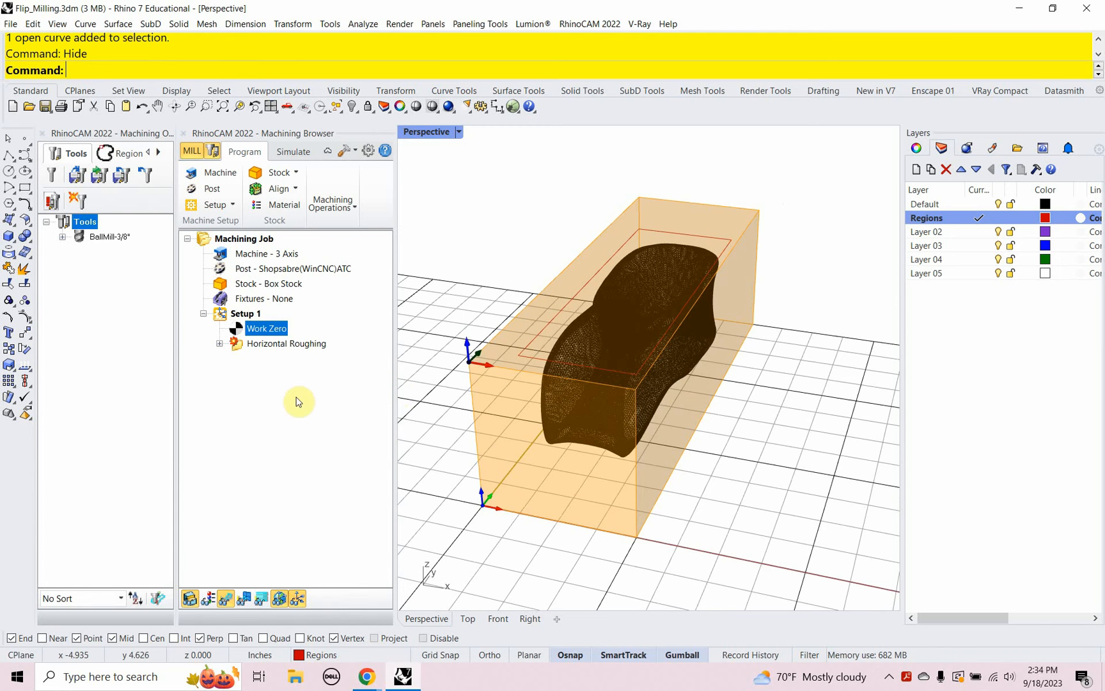
pyautogui.click(242, 345)
pyautogui.doubleClick(240, 345)
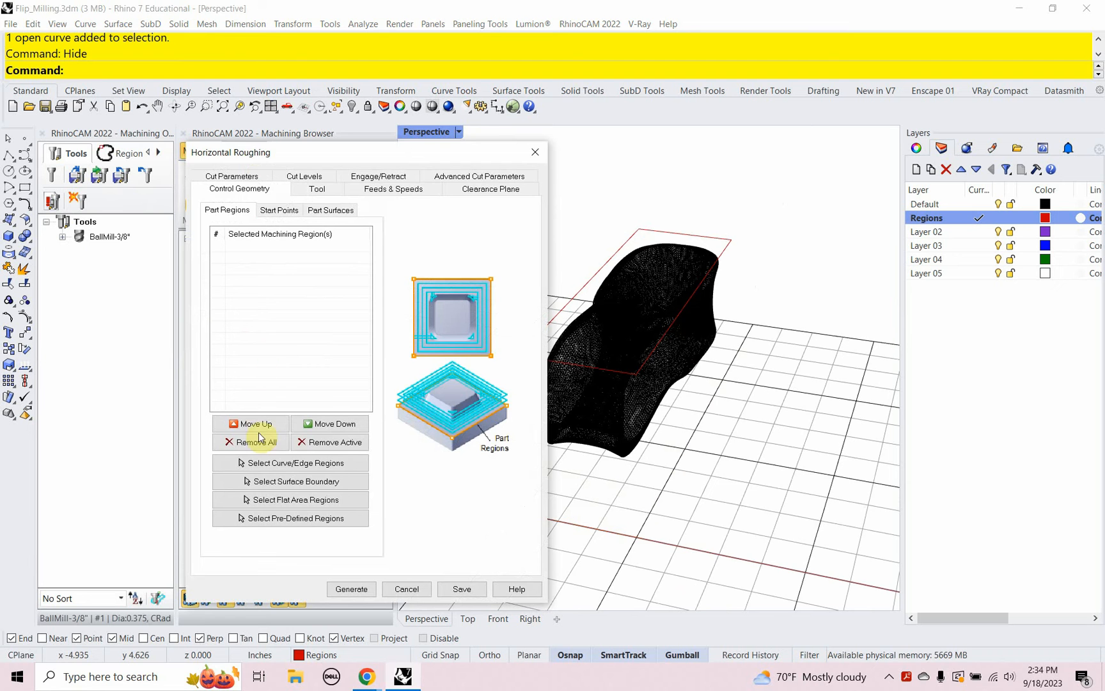
pyautogui.click(271, 465)
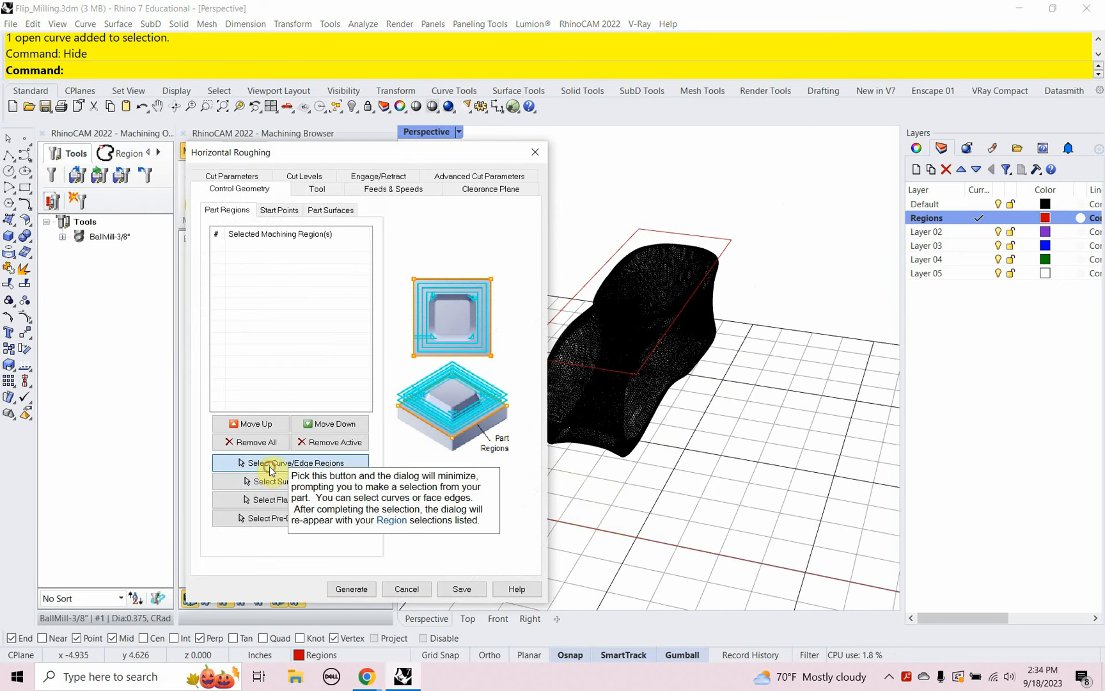
pyautogui.click(606, 264)
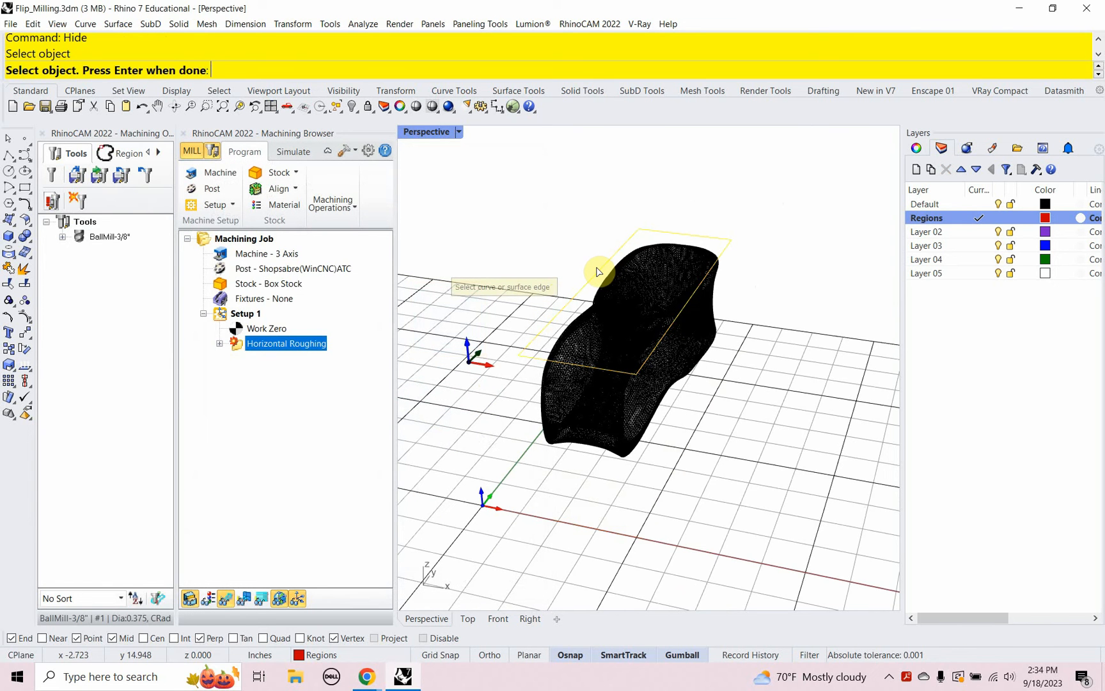
pyautogui.press('Return')
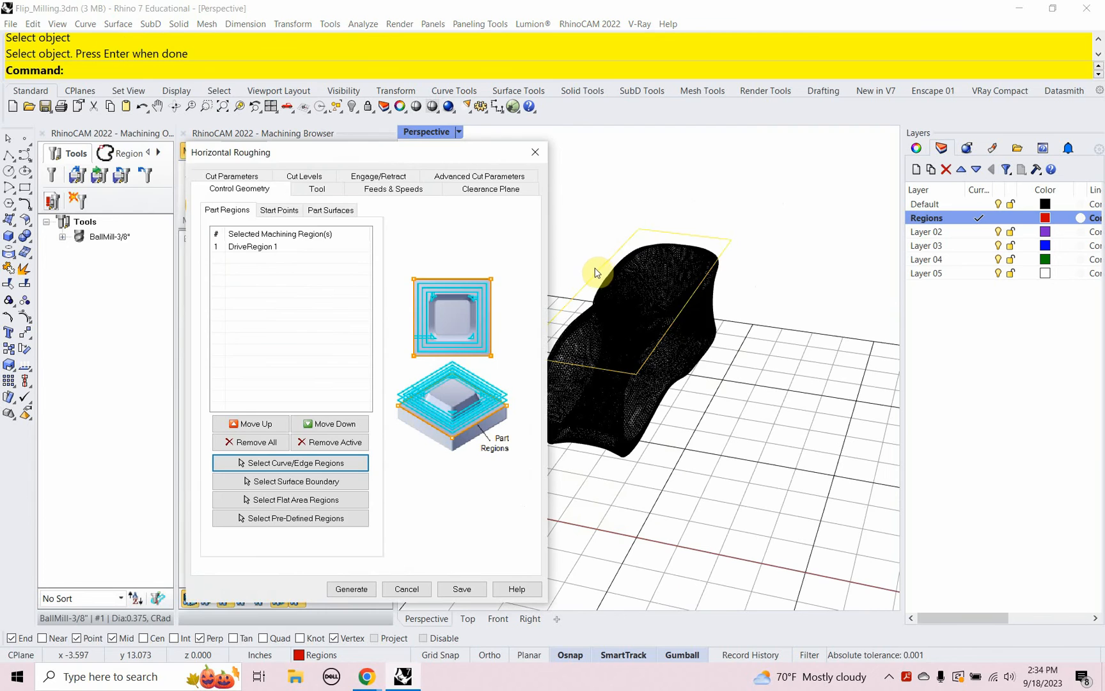
pyautogui.click(362, 579)
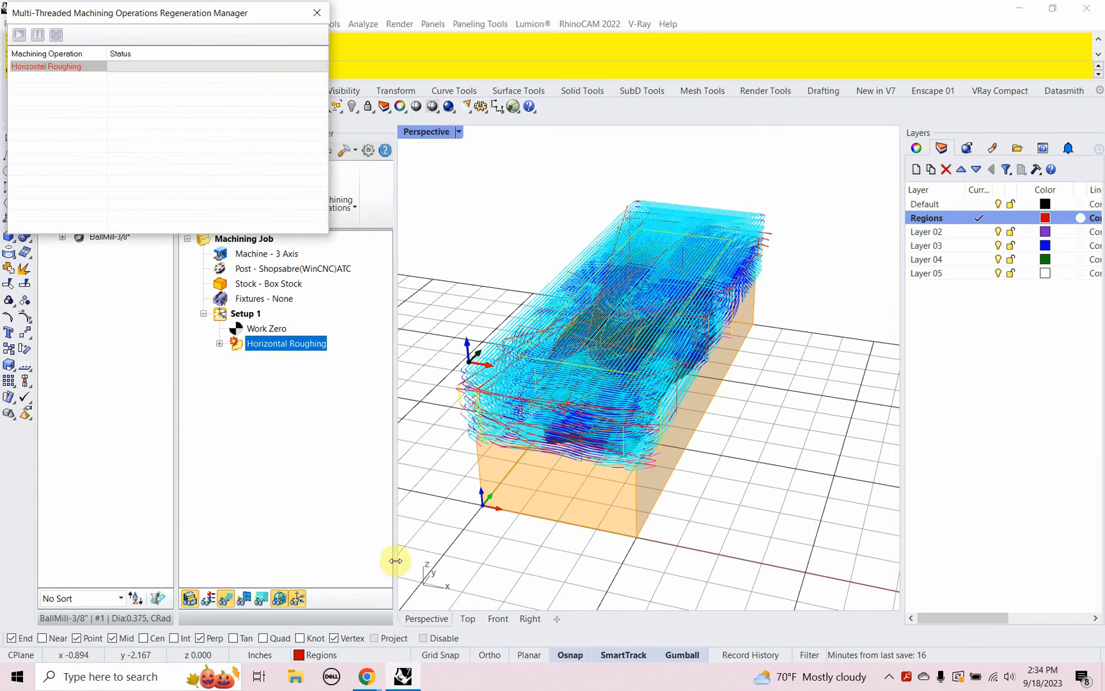
# Step: Simulate the regenerated Horizontal Roughing operation and hide the toolpath to see the cut stock
pyautogui.moveTo(612, 412); pyautogui.dragTo(584, 422, button='right')
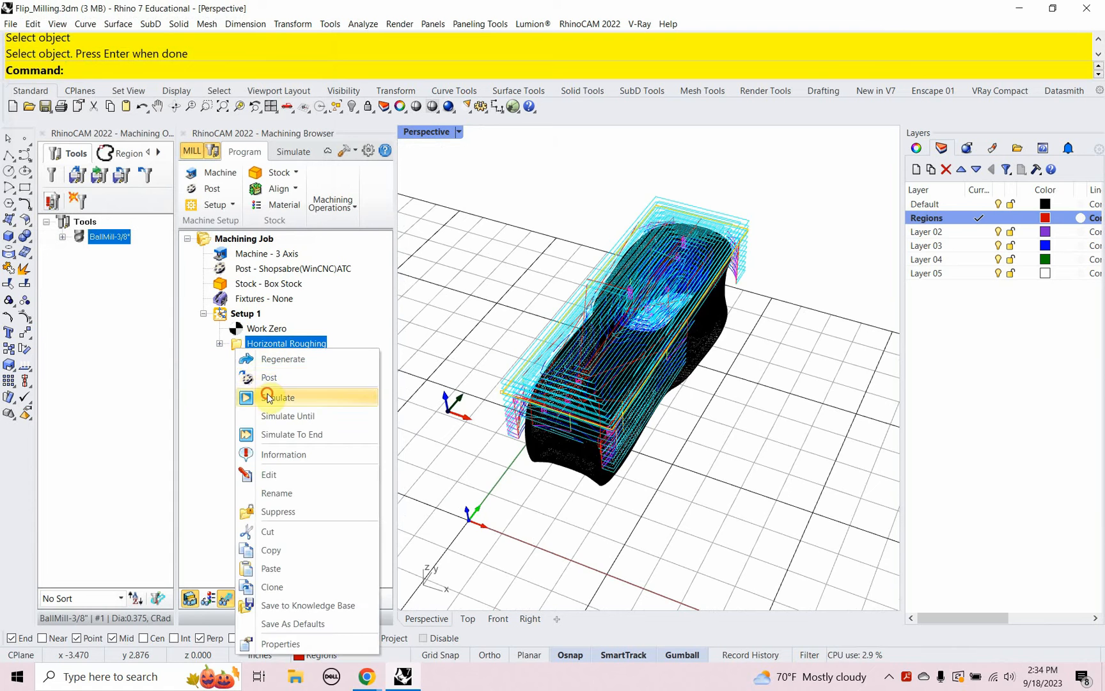
pyautogui.click(248, 396)
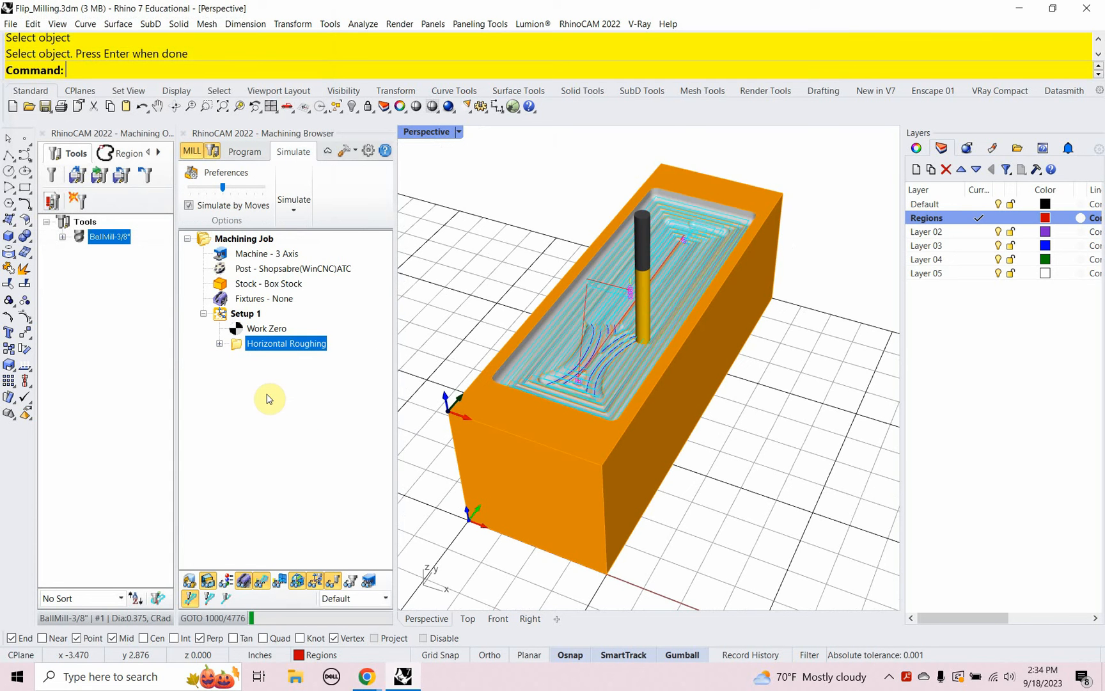
pyautogui.click(265, 586)
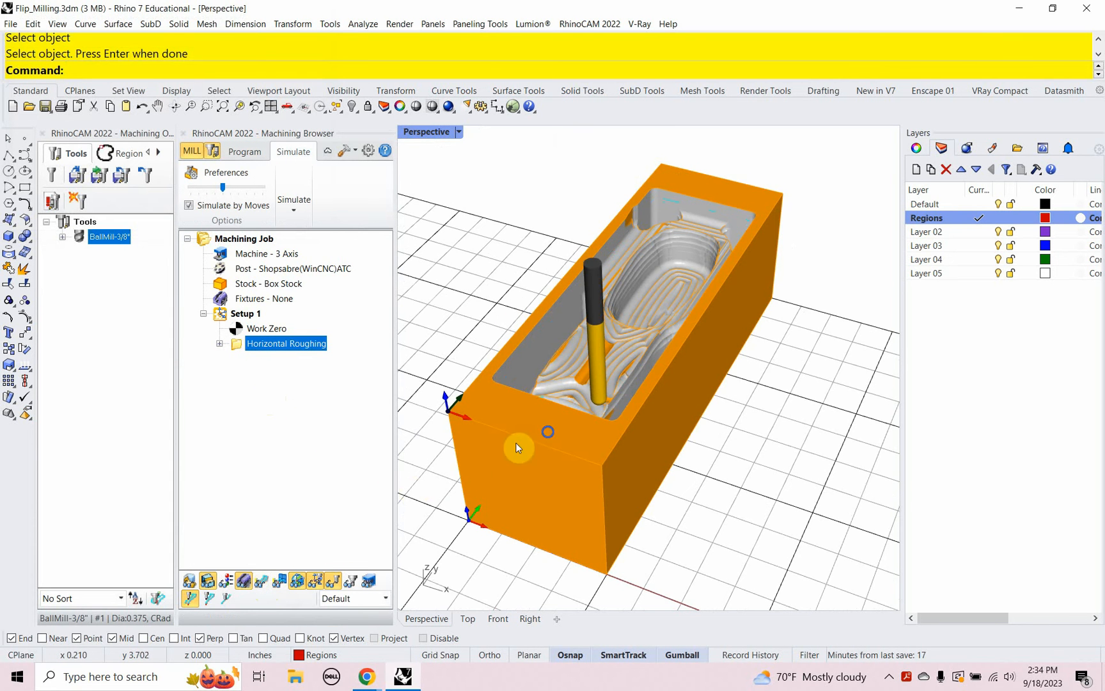
pyautogui.moveTo(516, 446); pyautogui.dragTo(562, 443, button='right')
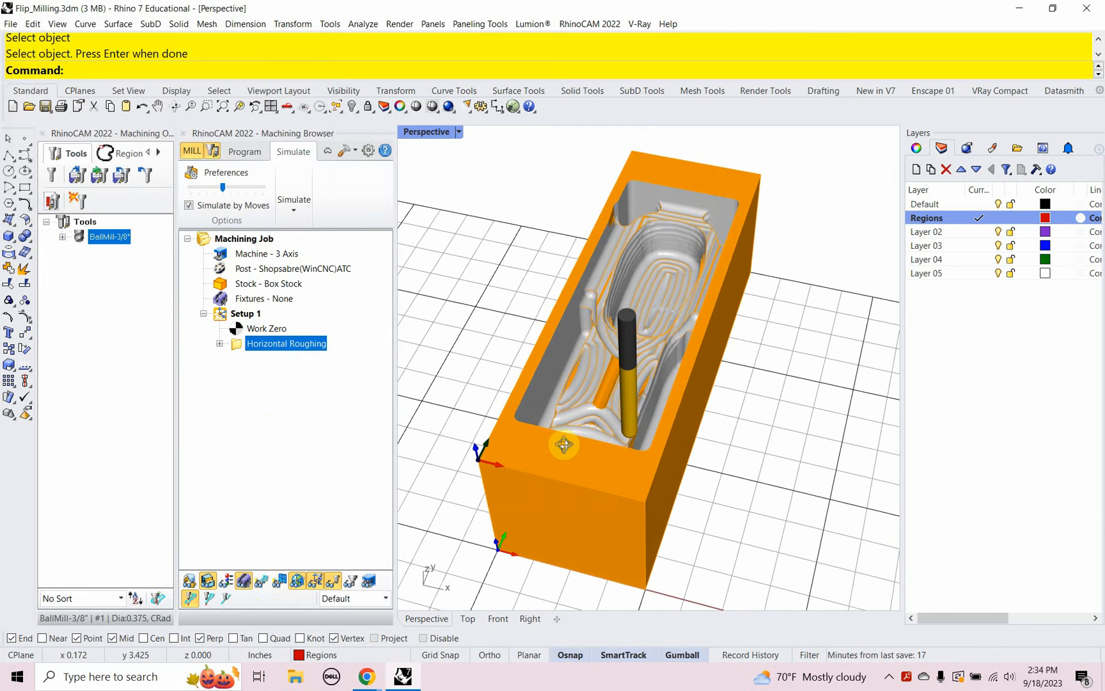
# Step: Rerun the roughing simulation with Simulate by Moves turned off, and examine the contained pocket from above and below
pyautogui.rightClick(244, 345)
pyautogui.click(272, 390)
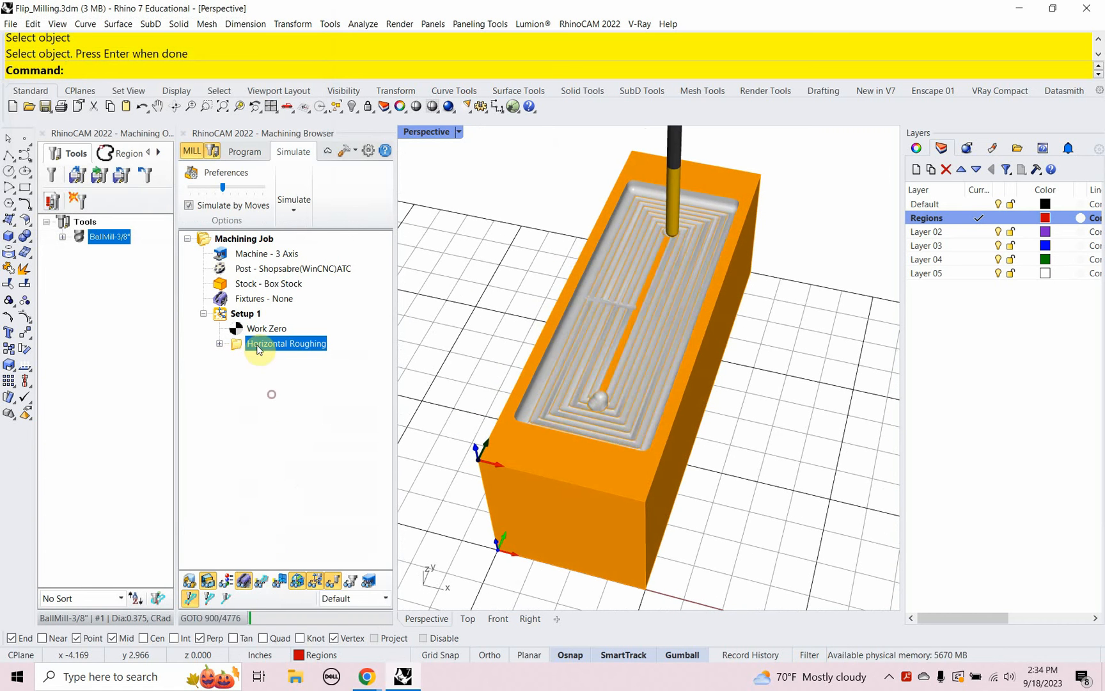
pyautogui.click(188, 205)
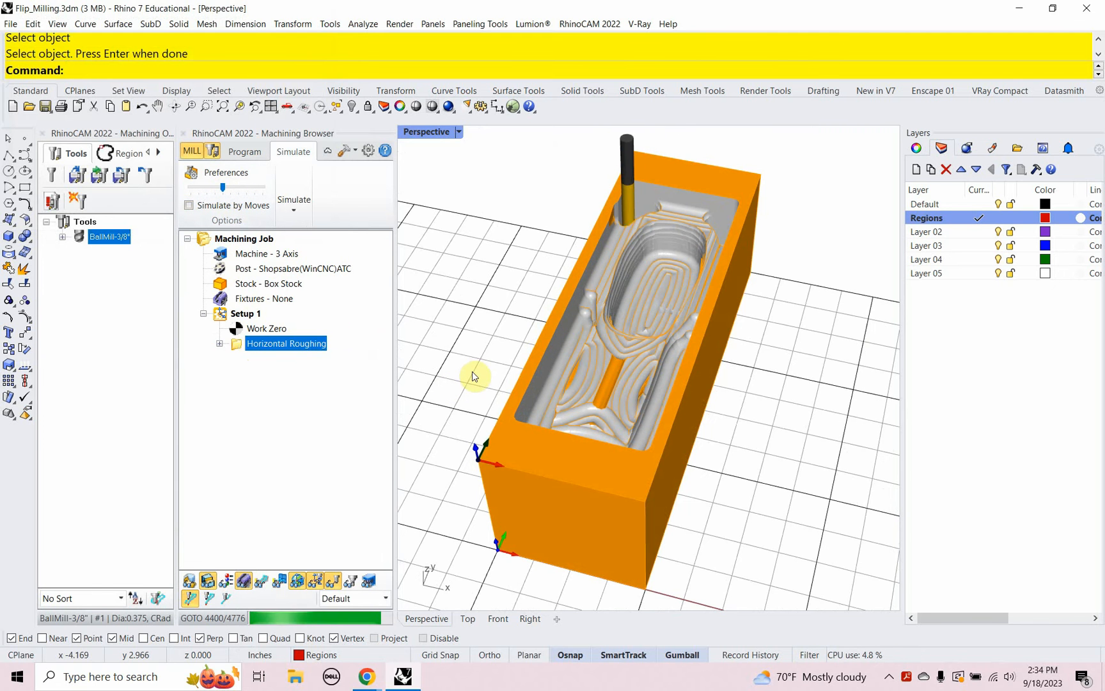
pyautogui.moveTo(511, 339)
pyautogui.mouseDown(button='right')
pyautogui.moveTo(523, 322)
pyautogui.moveTo(523, 341)
pyautogui.mouseUp(button='right')
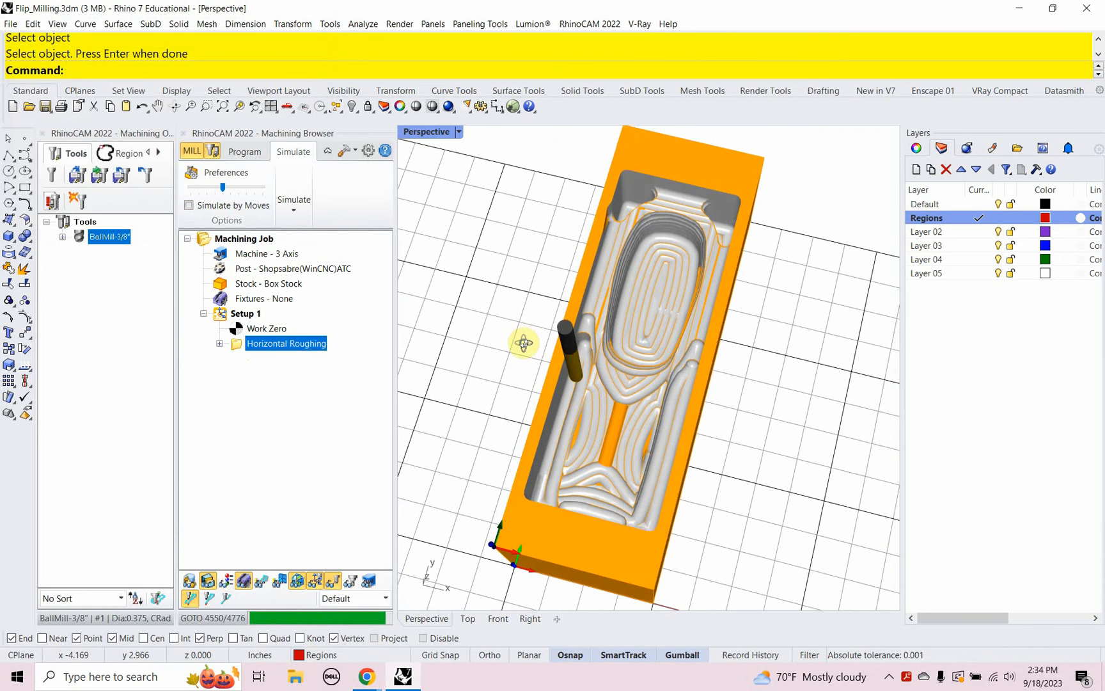
pyautogui.click(262, 581)
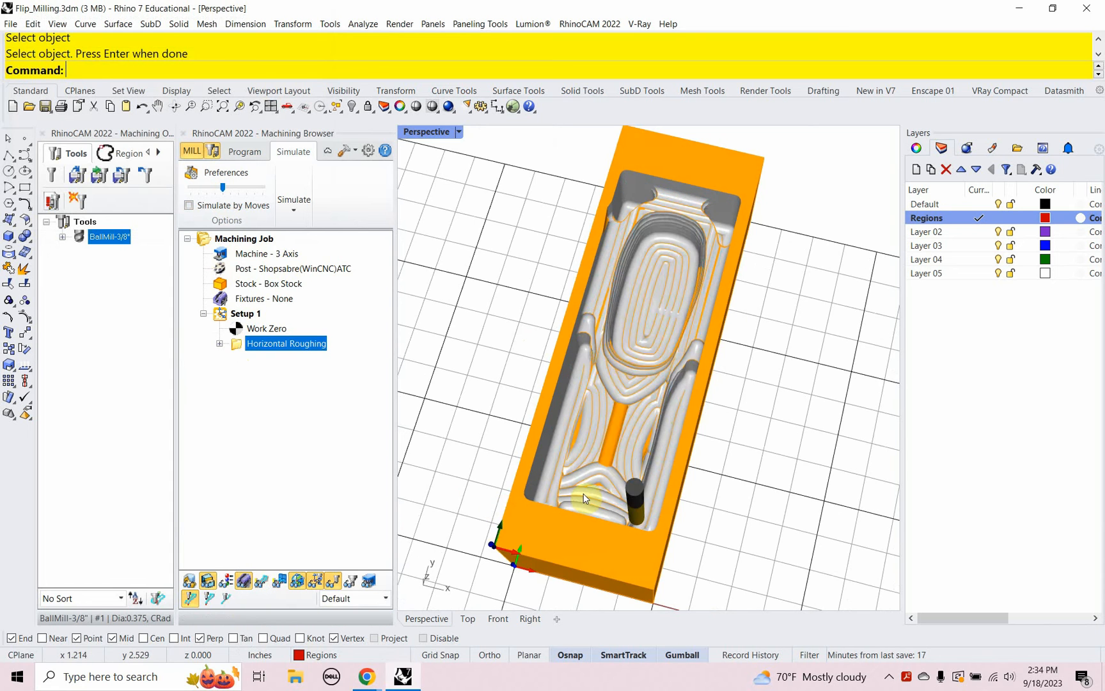
pyautogui.moveTo(583, 493); pyautogui.dragTo(548, 399, button='right')
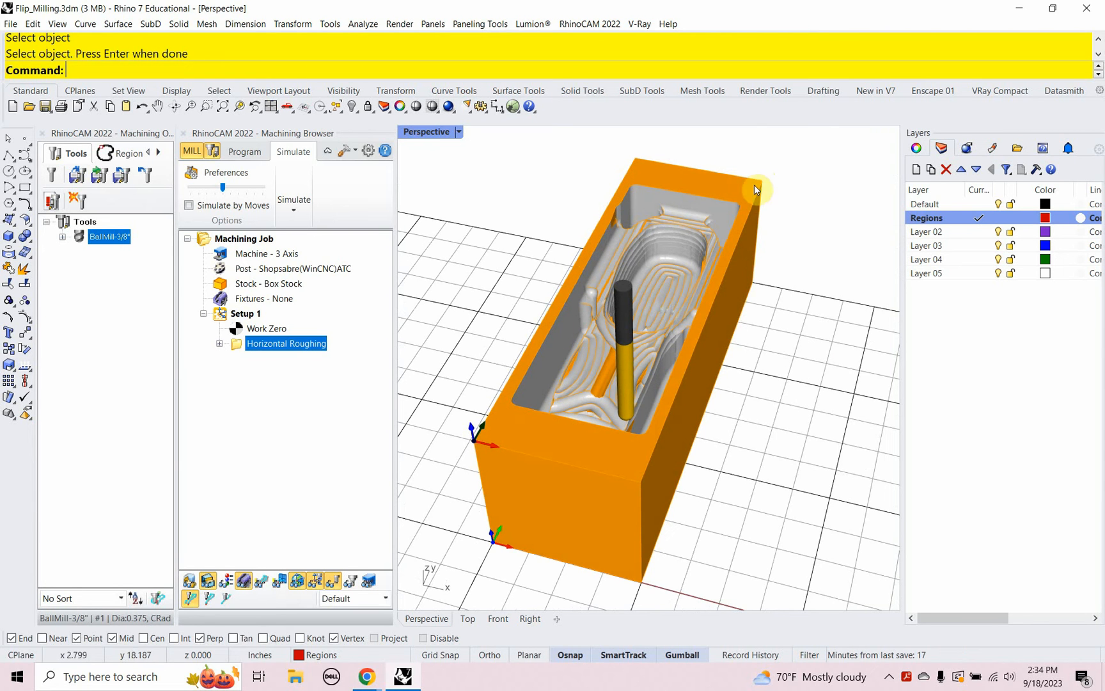
pyautogui.moveTo(755, 433); pyautogui.dragTo(773, 331, button='right')
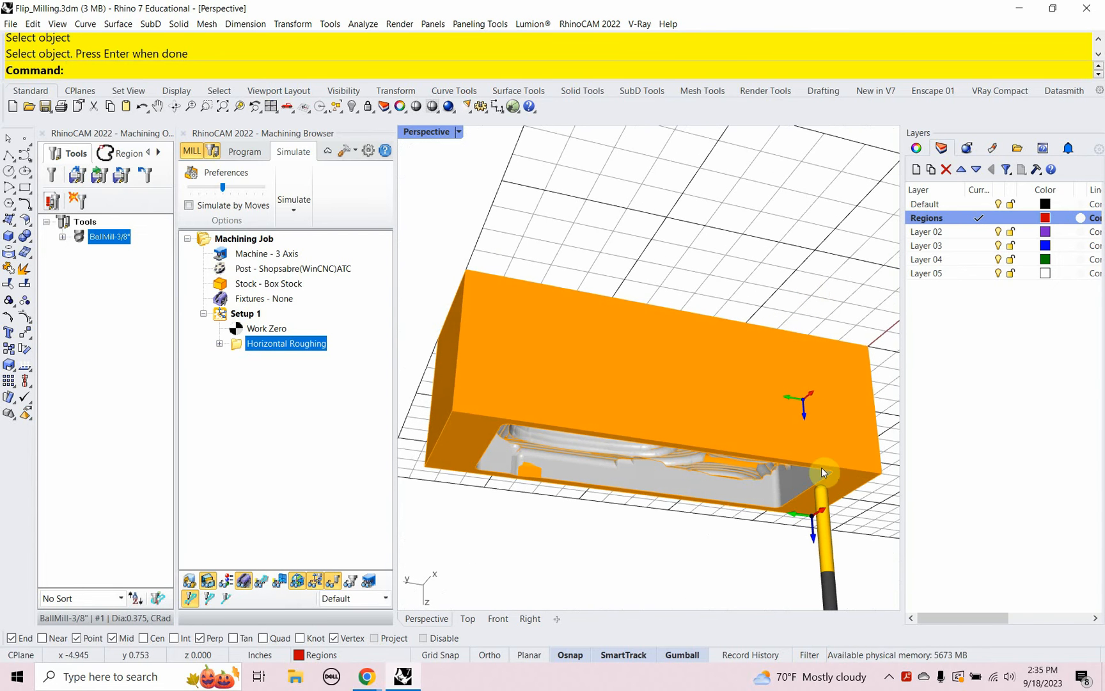
pyautogui.moveTo(661, 466); pyautogui.dragTo(503, 489, button='right')
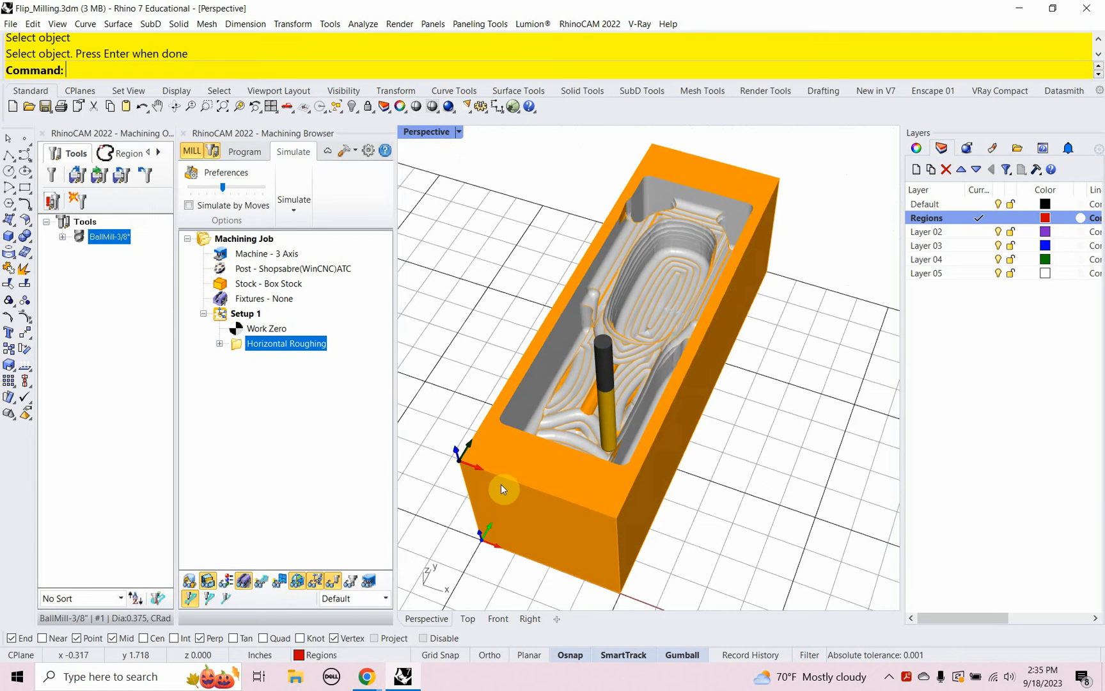
pyautogui.keyDown('shift'); pyautogui.moveTo(562, 448); pyautogui.dragTo(539, 456, button='right'); pyautogui.keyUp('shift')
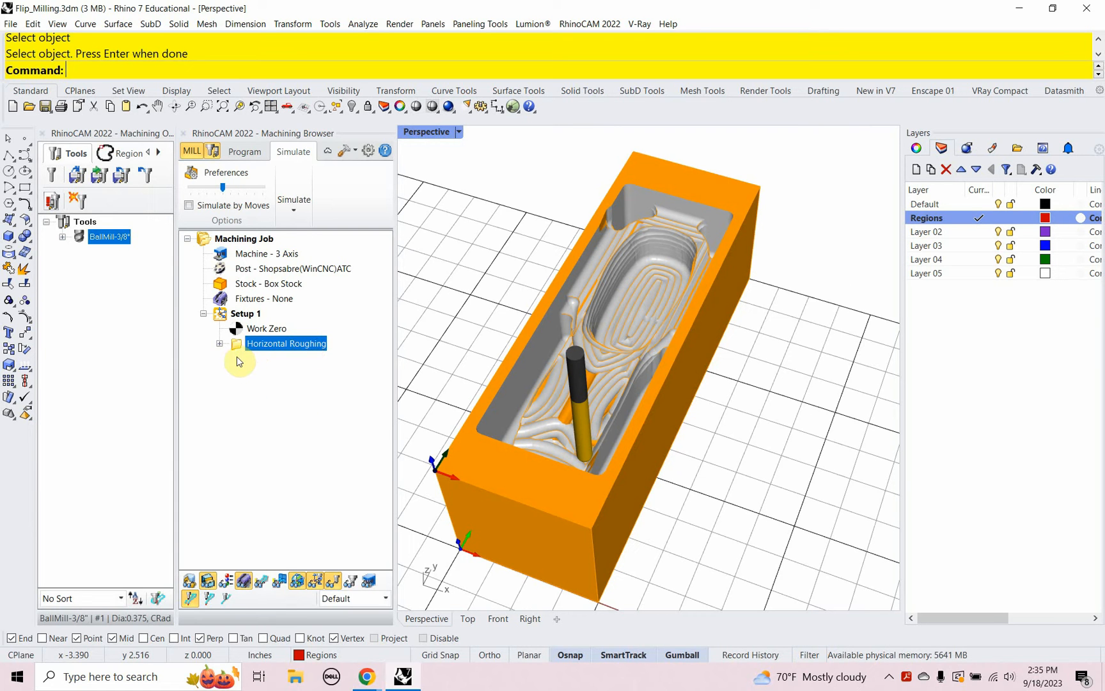
# Step: Add a 3-axis advanced Parallel Finishing operation to Setup 1, following Horizontal Roughing
pyautogui.click(245, 152)
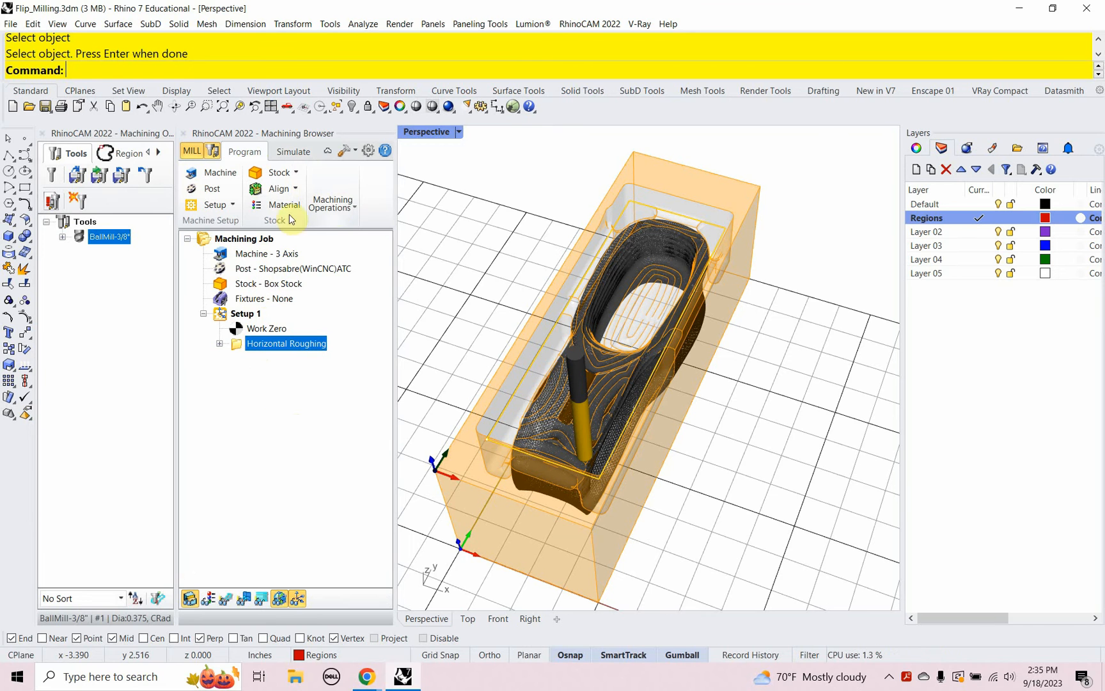
pyautogui.click(354, 209)
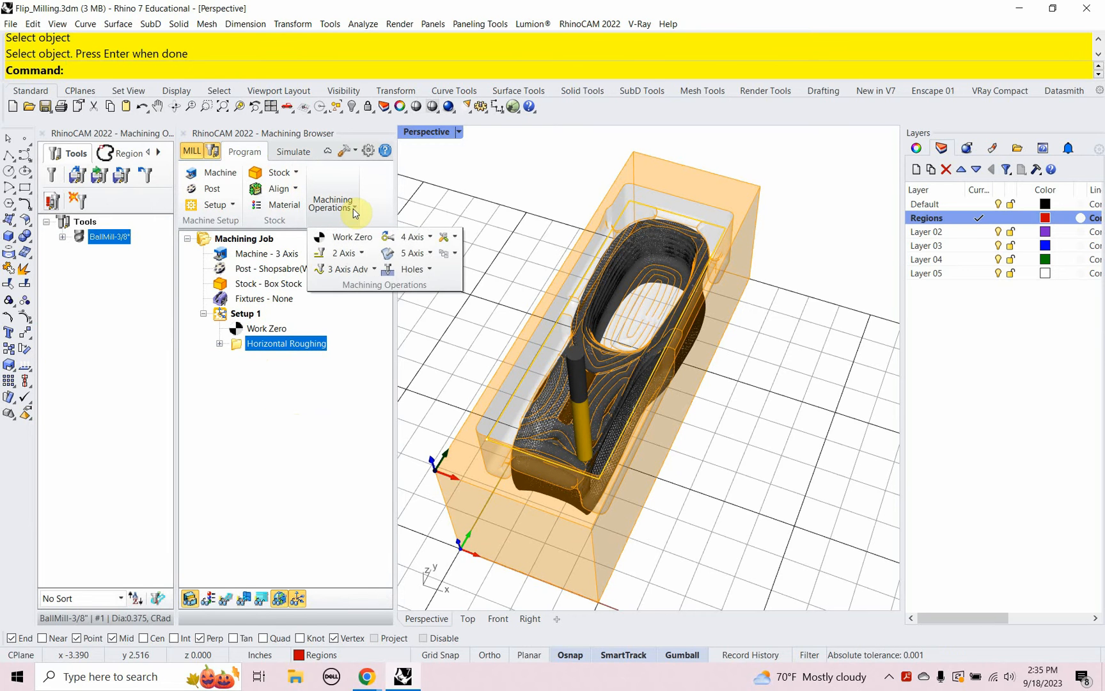
pyautogui.click(378, 274)
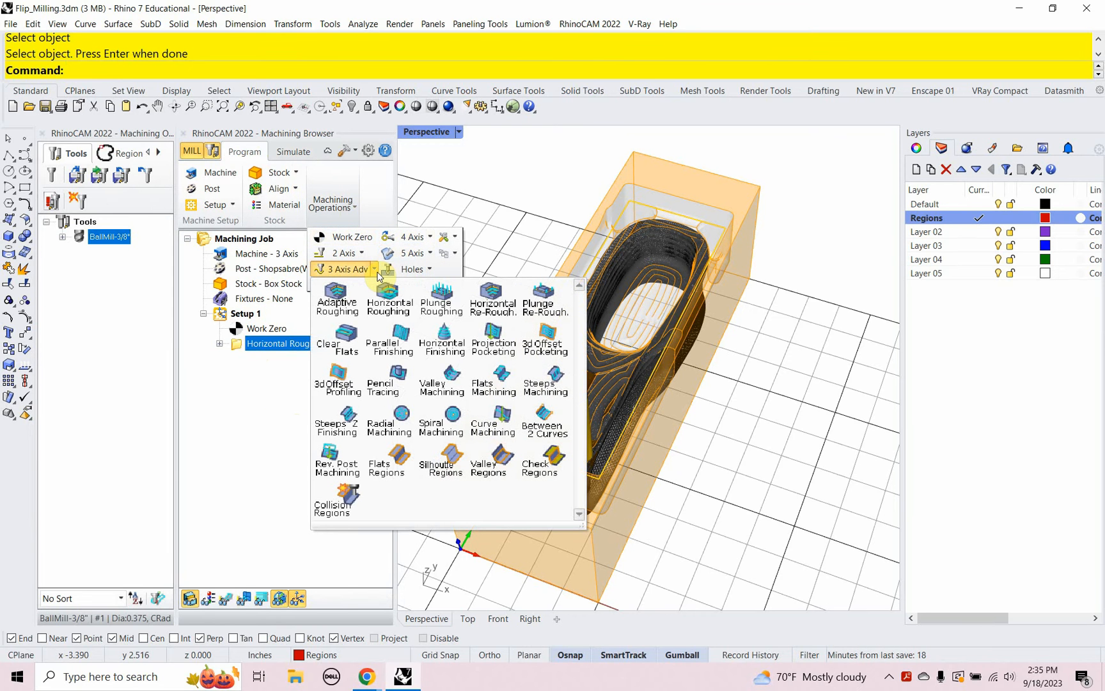
pyautogui.click(393, 340)
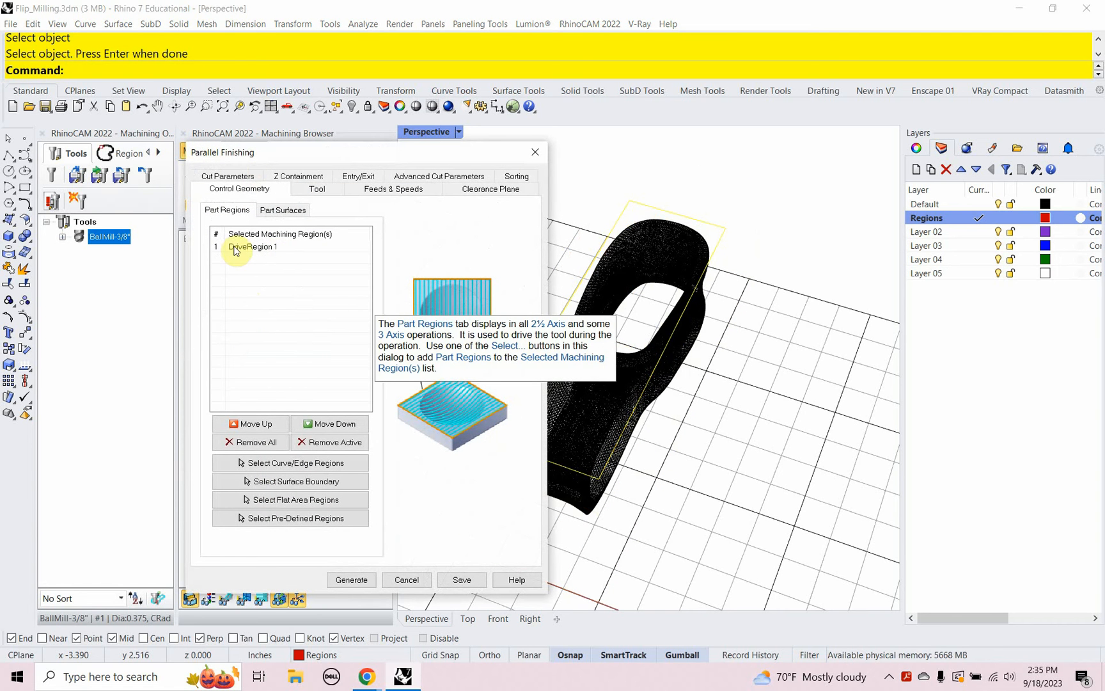
# Step: Review the Parallel Finishing tool, feeds, clearance plane and stock settings, and set its stepover control to a Distance of 0.125
pyautogui.click(304, 192)
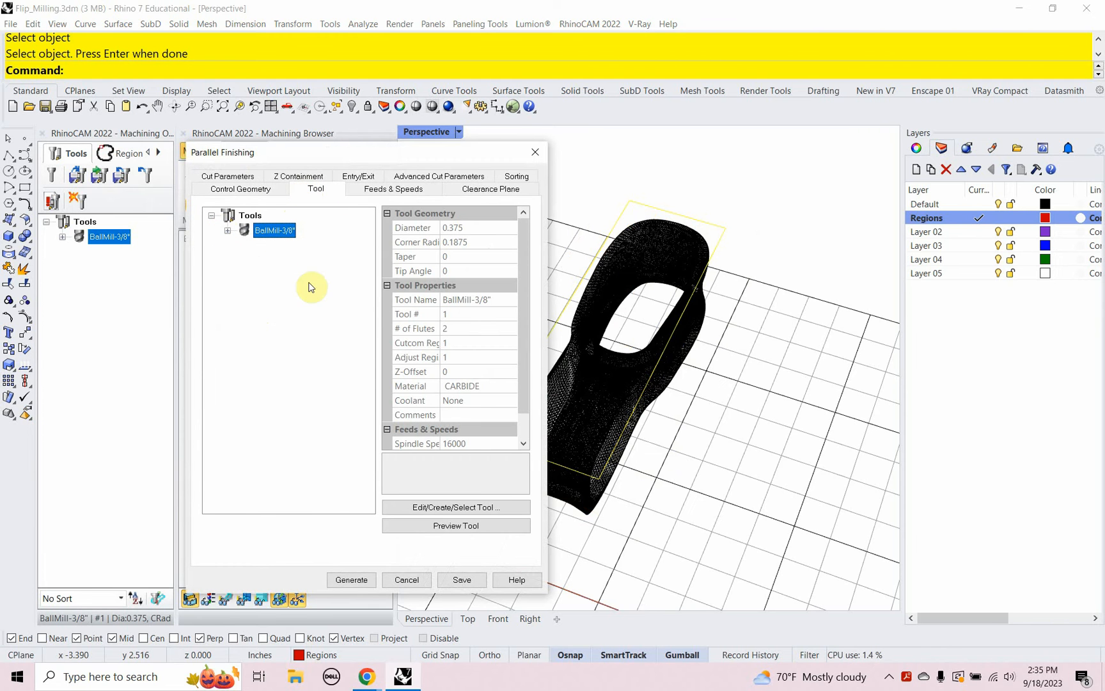
pyautogui.click(376, 190)
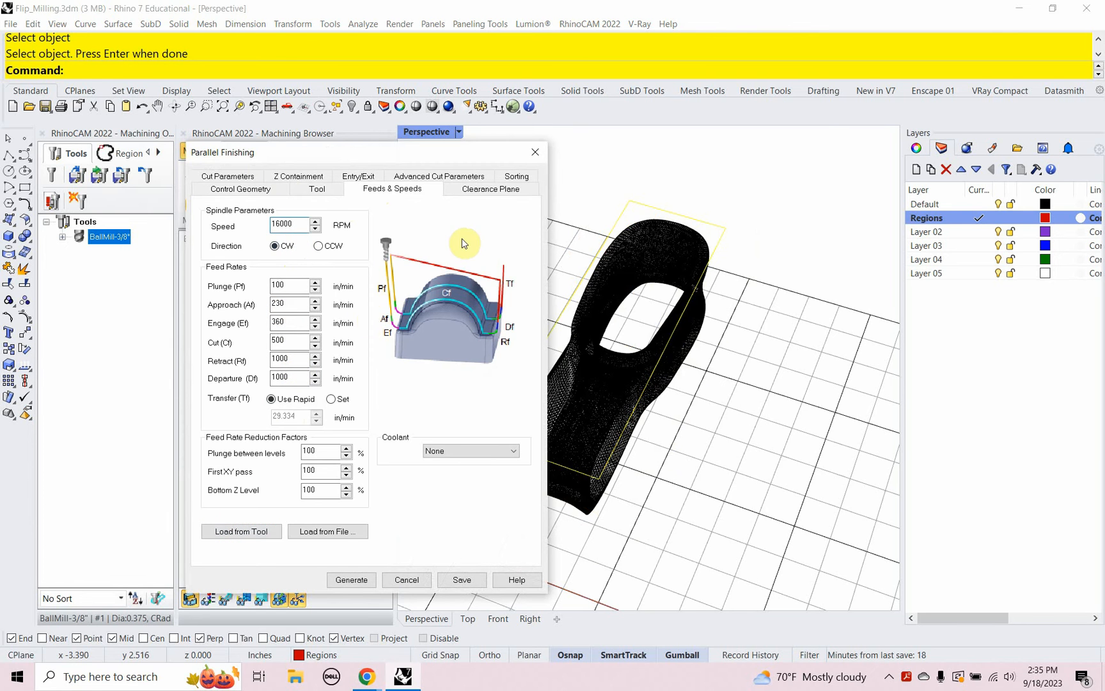
pyautogui.click(472, 190)
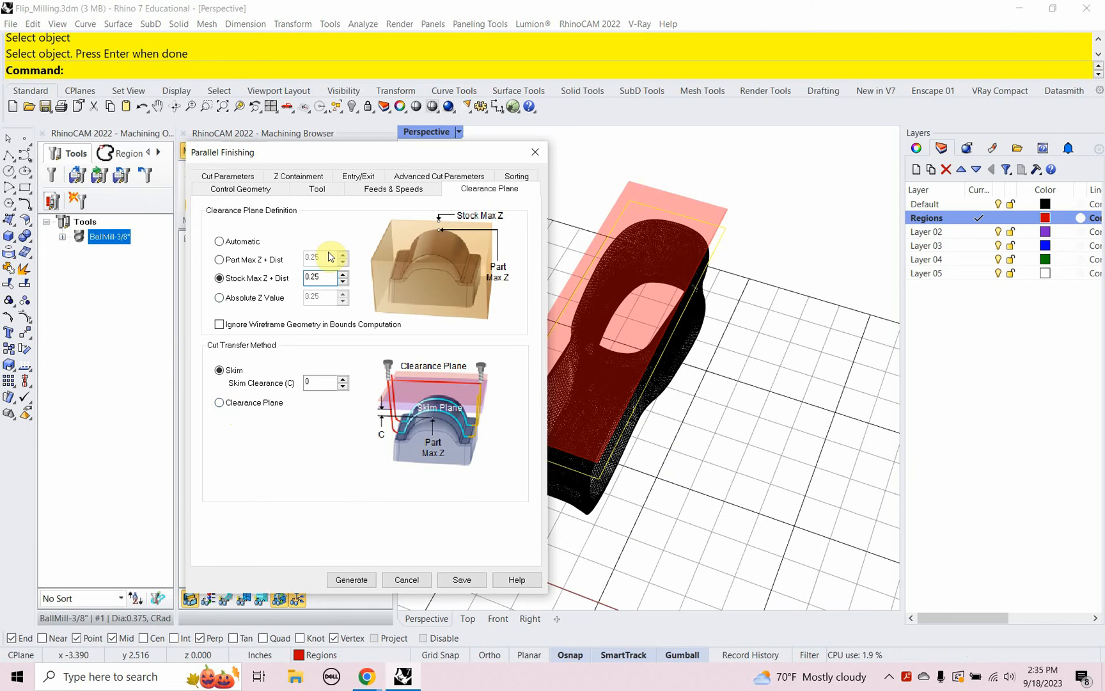
pyautogui.click(223, 178)
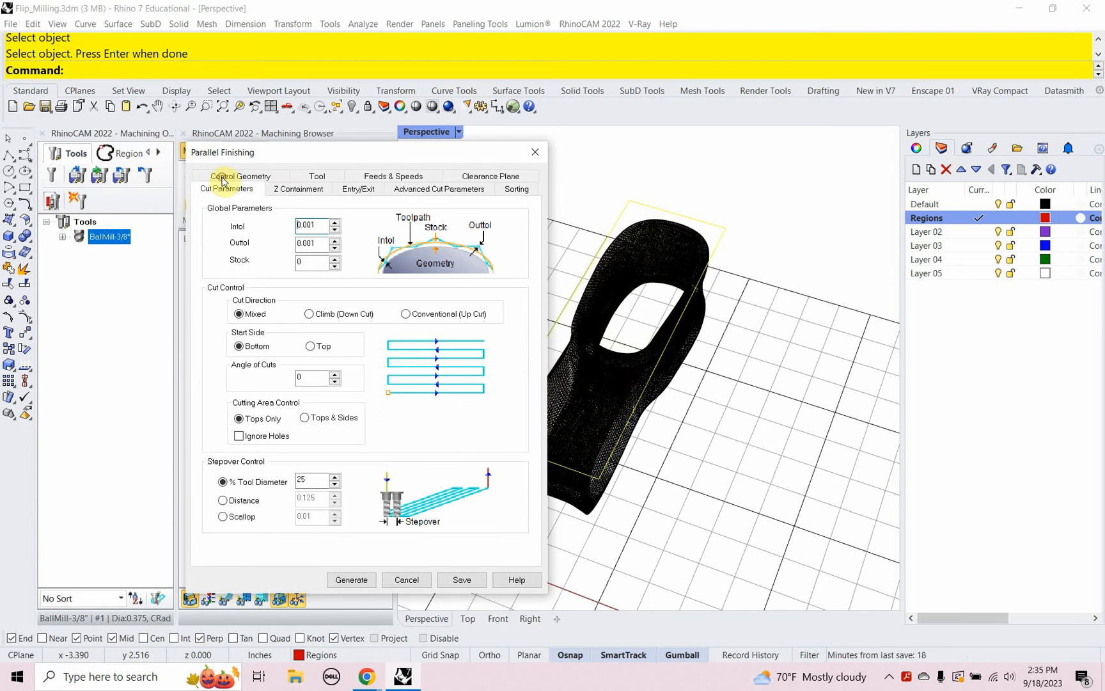
pyautogui.click(314, 262)
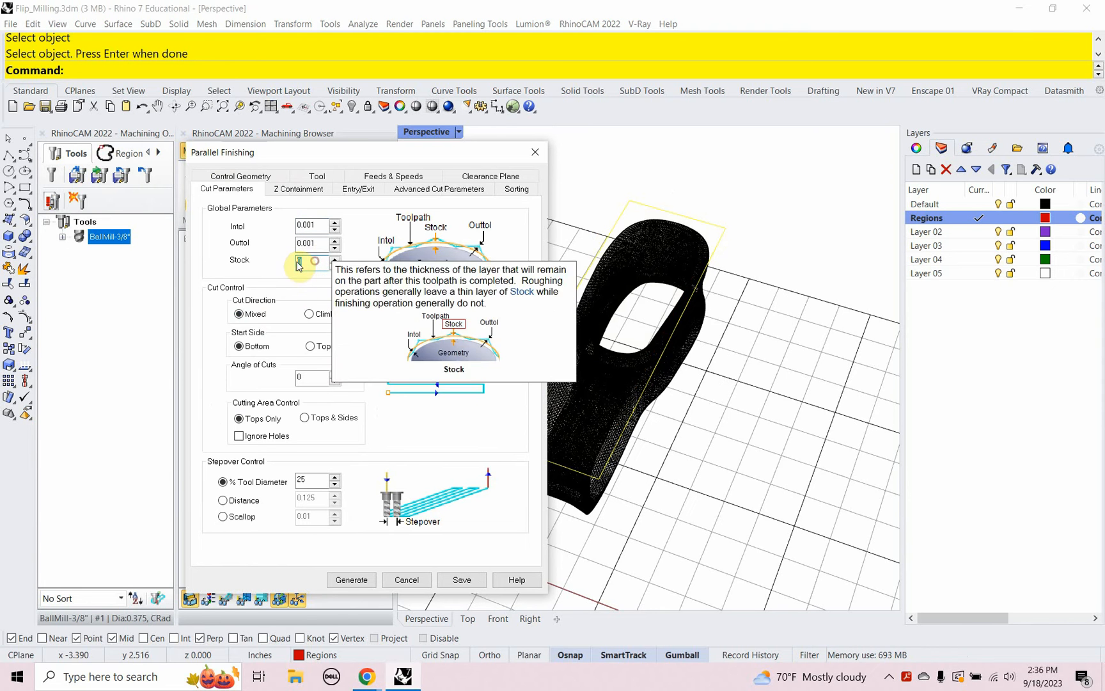
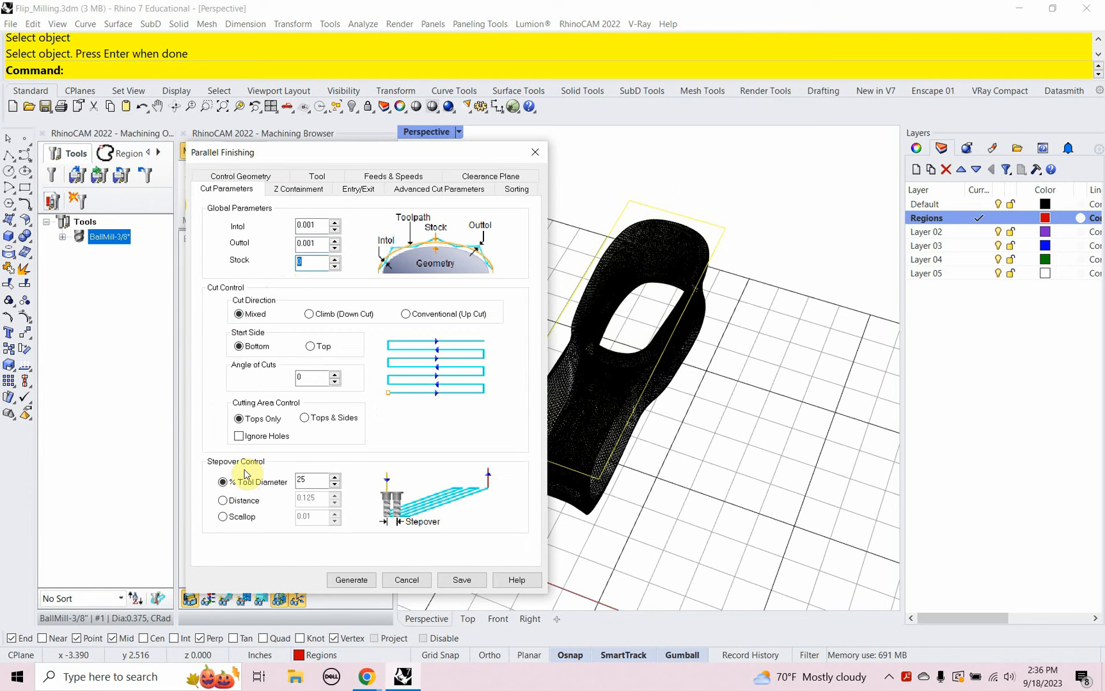
pyautogui.click(224, 502)
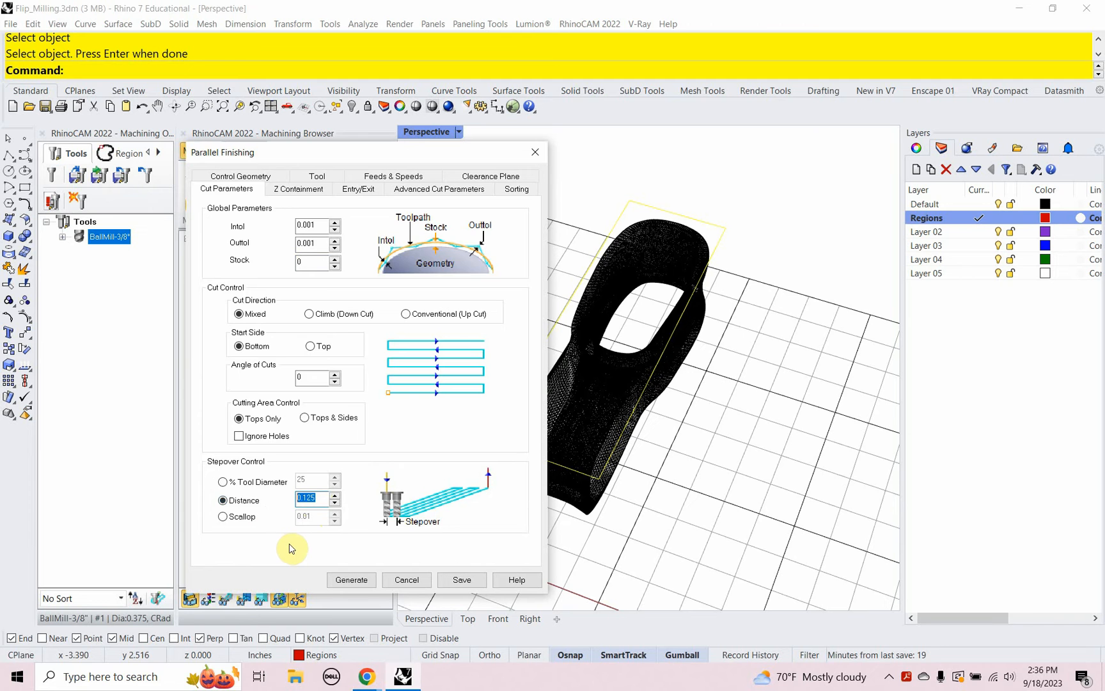
# Step: Enable the highest Z limit in the Parallel Finishing operation's Z Containment and set it to 0
pyautogui.click(275, 190)
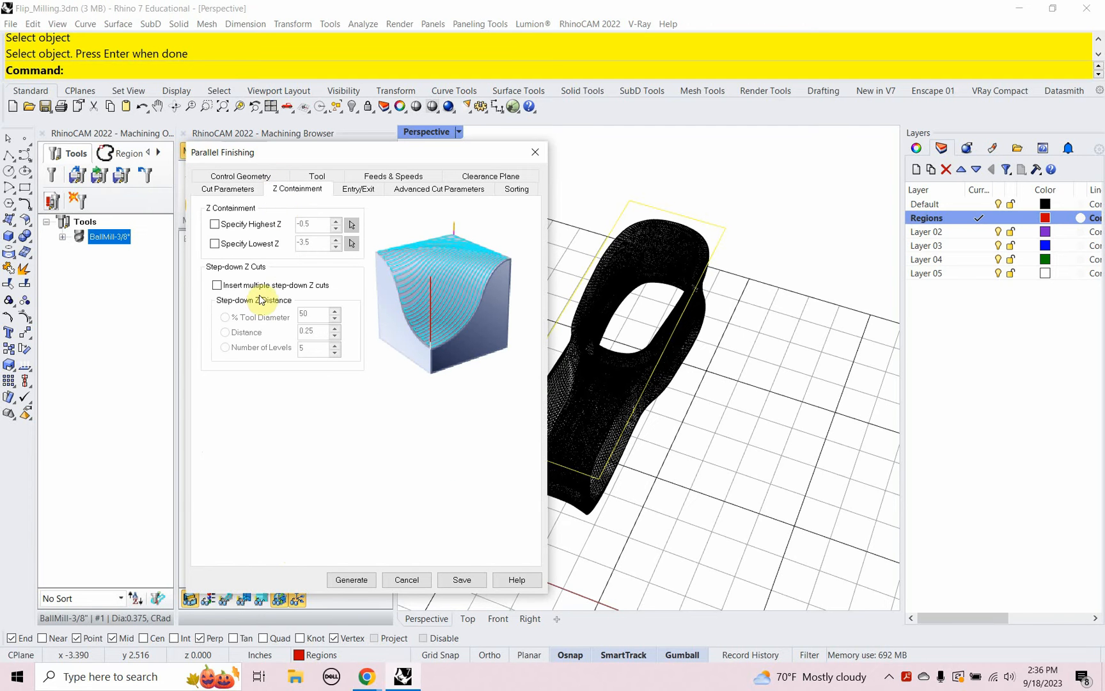
pyautogui.click(216, 224)
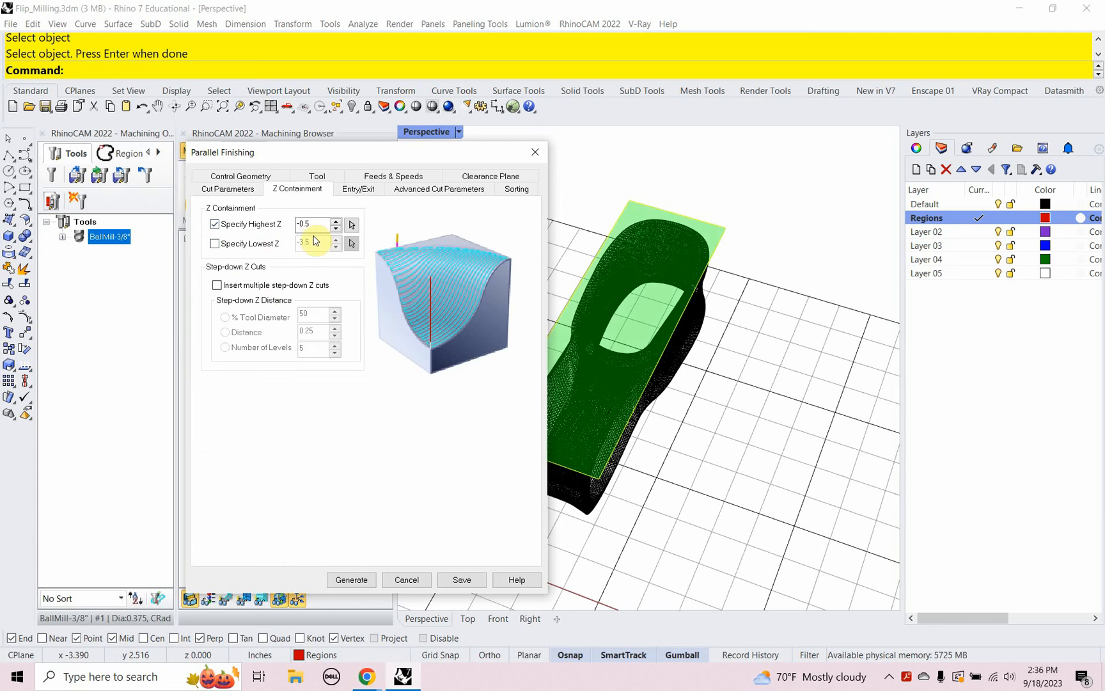
pyautogui.moveTo(314, 228); pyautogui.dragTo(290, 229)
pyautogui.write('0')
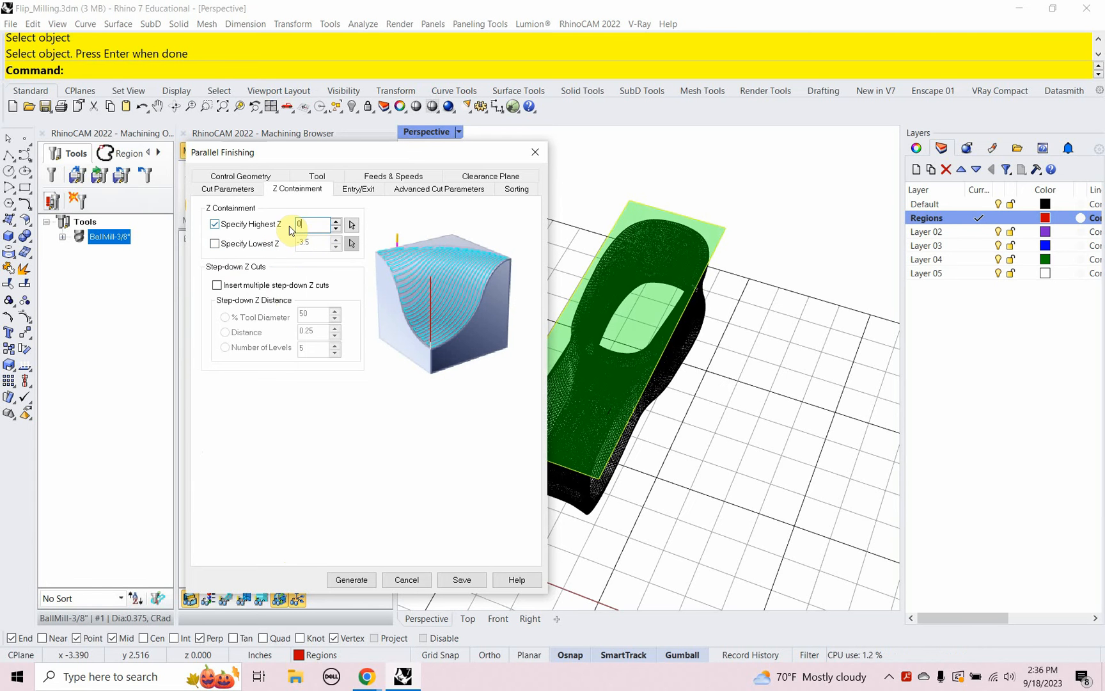
# Step: Enable the lowest Z limit for the parallel finishing and set it to -2, checking the containment planes against the model
pyautogui.click(247, 244)
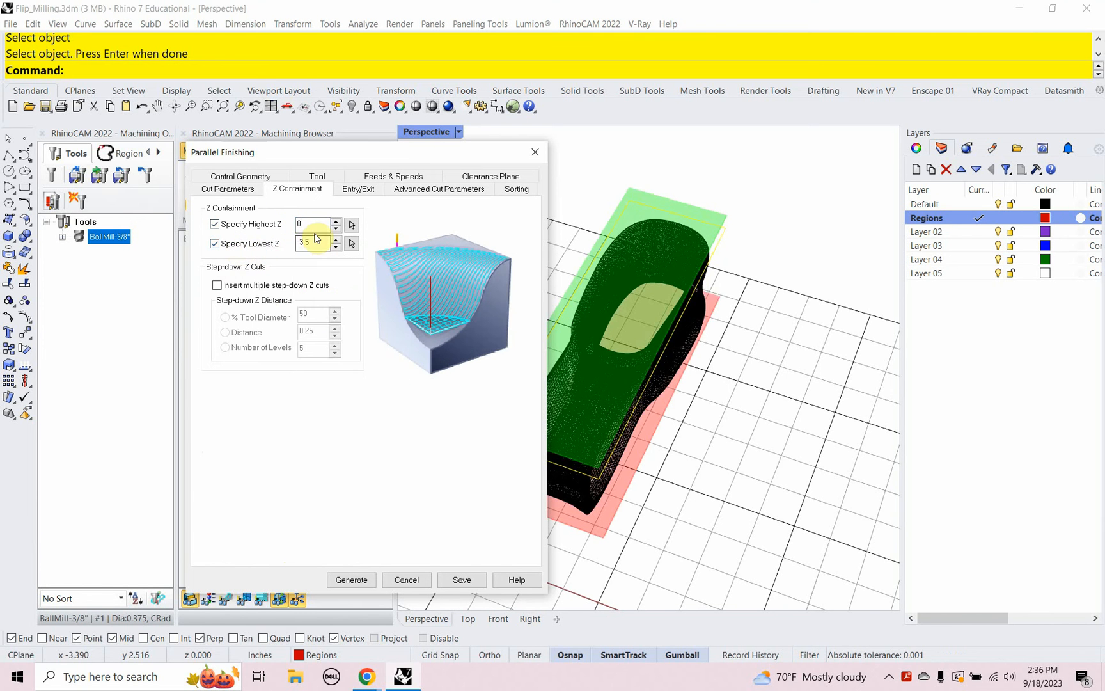
pyautogui.moveTo(317, 240); pyautogui.dragTo(286, 243)
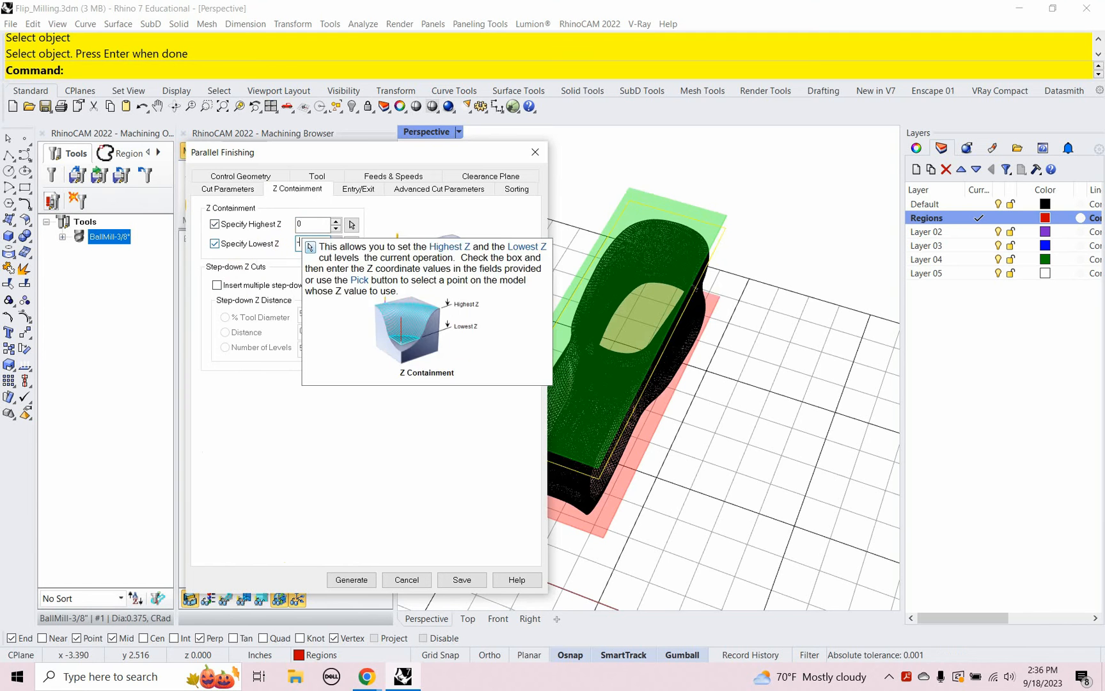
pyautogui.write('-2')
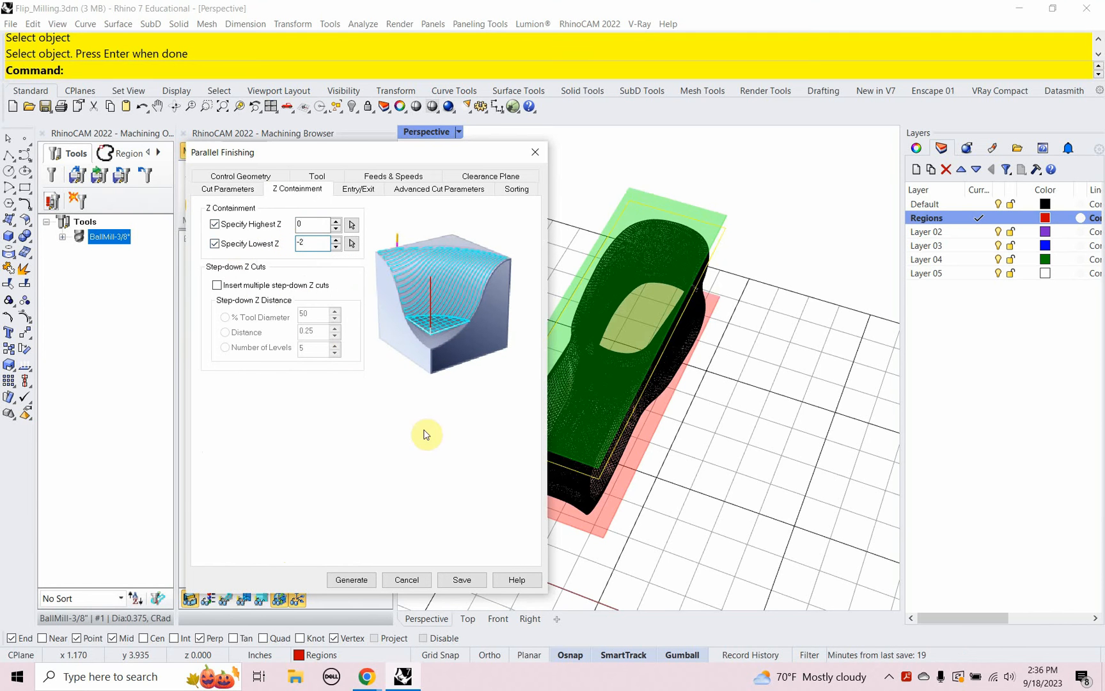
pyautogui.click(316, 315)
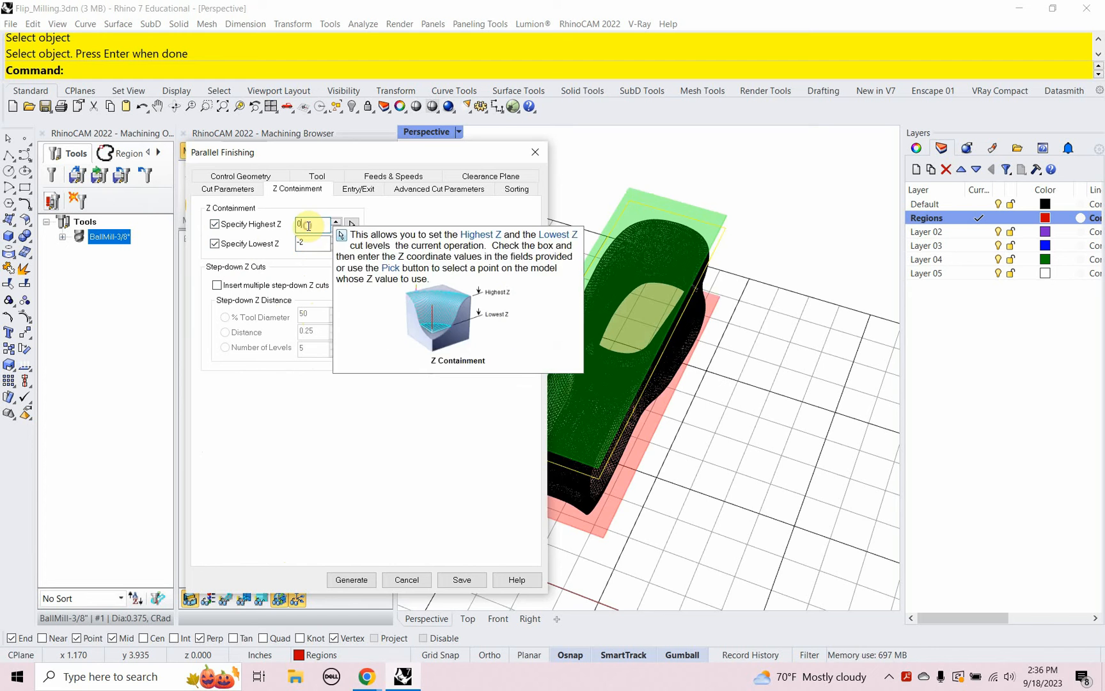
pyautogui.moveTo(563, 390); pyautogui.dragTo(600, 372, button='right')
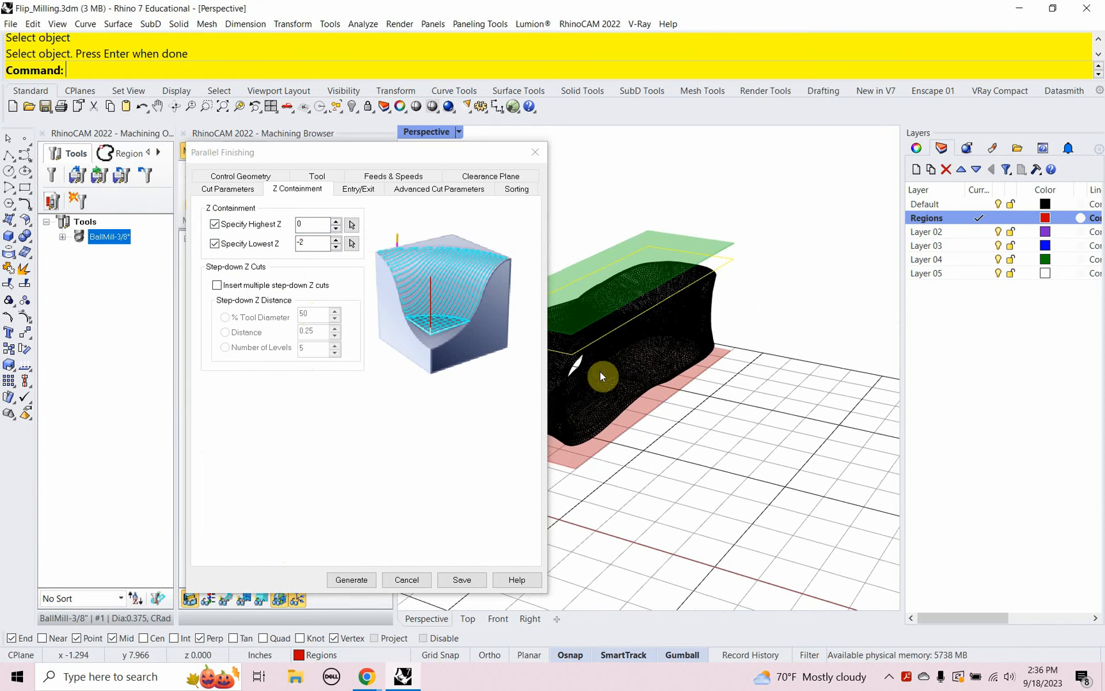
pyautogui.click(302, 242)
pyautogui.click(305, 225)
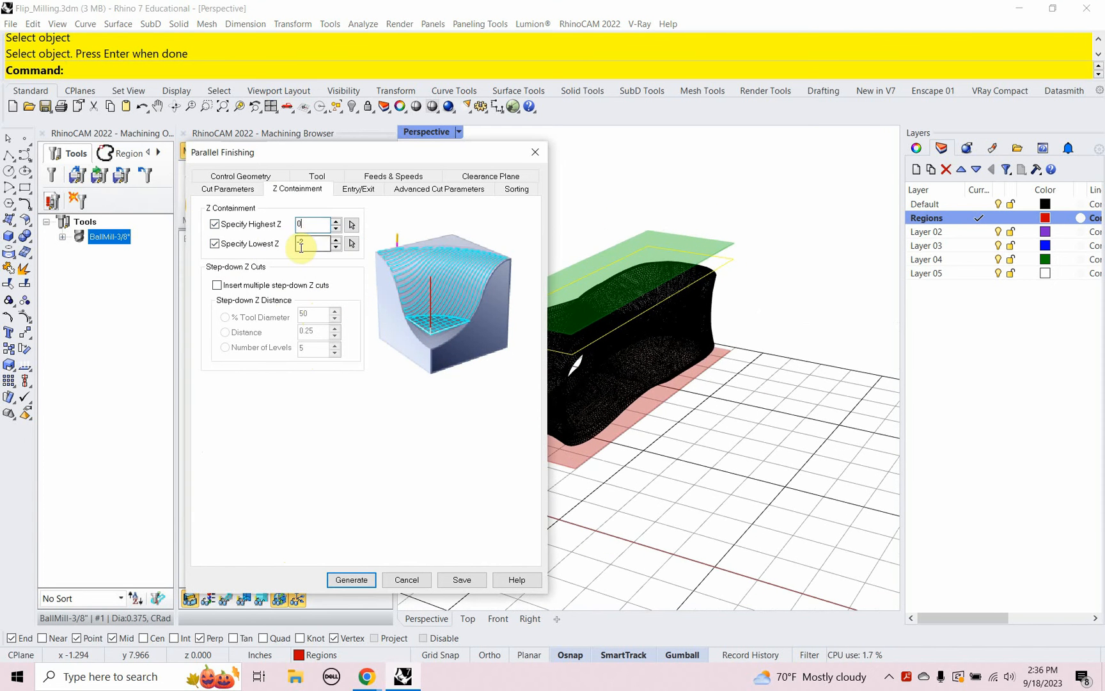
pyautogui.click(357, 188)
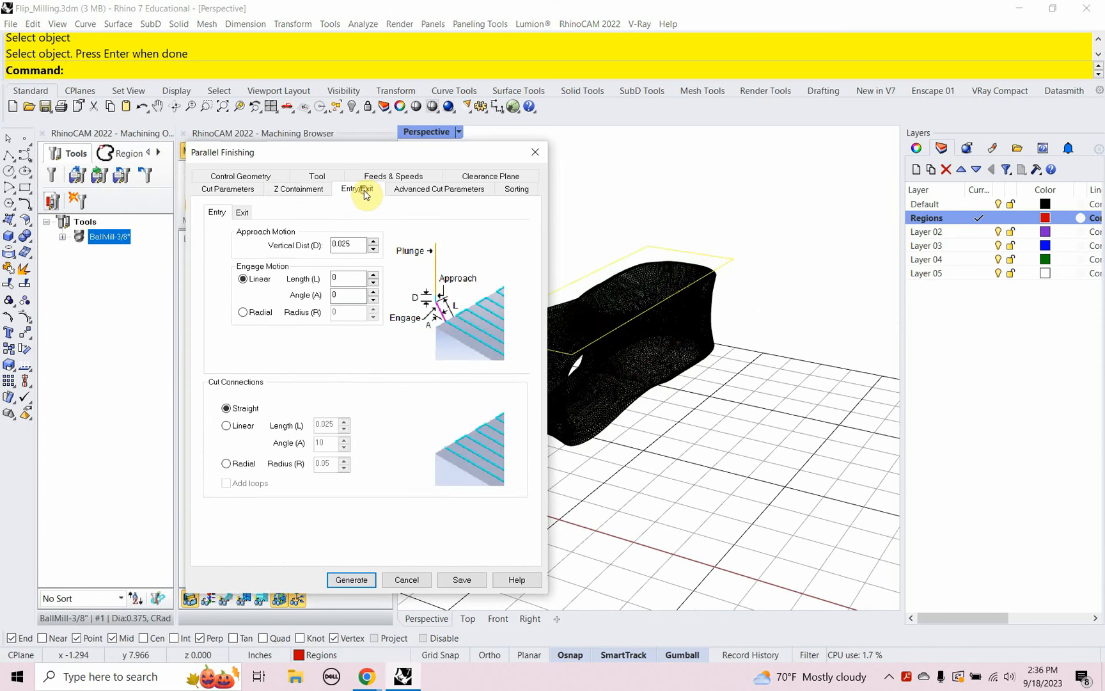
pyautogui.click(310, 190)
pyautogui.moveTo(638, 350); pyautogui.dragTo(772, 387, button='right')
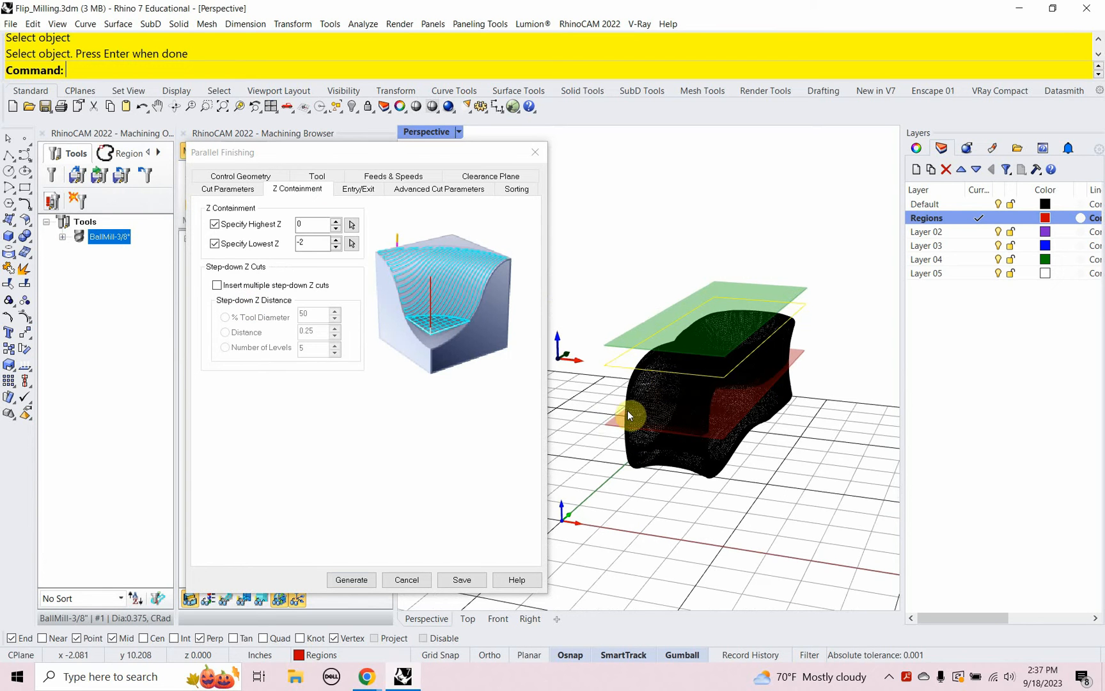
# Step: Review the entry/exit, advanced cut and sorting settings, and generate the Parallel Finishing operation
pyautogui.click(357, 189)
pyautogui.click(406, 190)
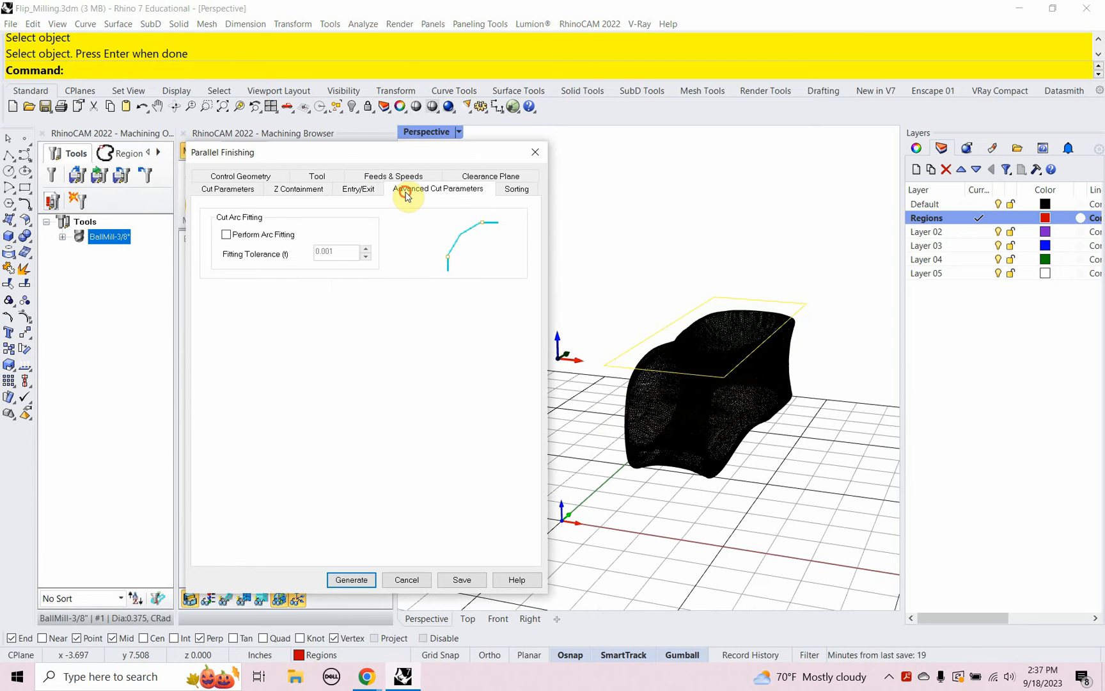
pyautogui.click(511, 191)
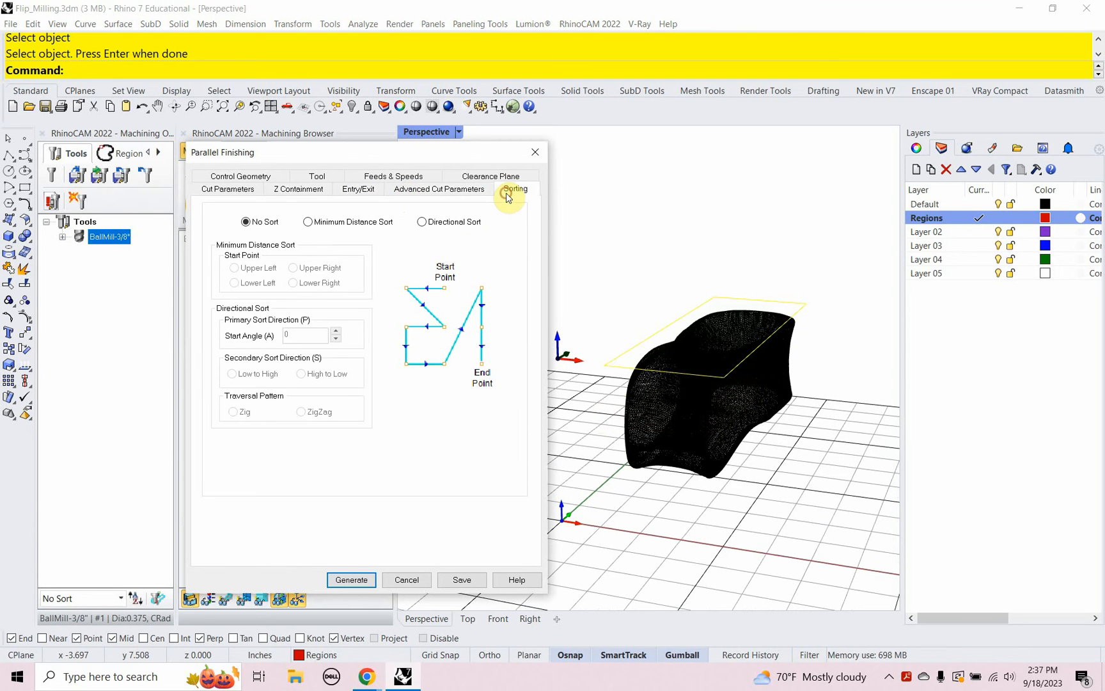
pyautogui.click(352, 579)
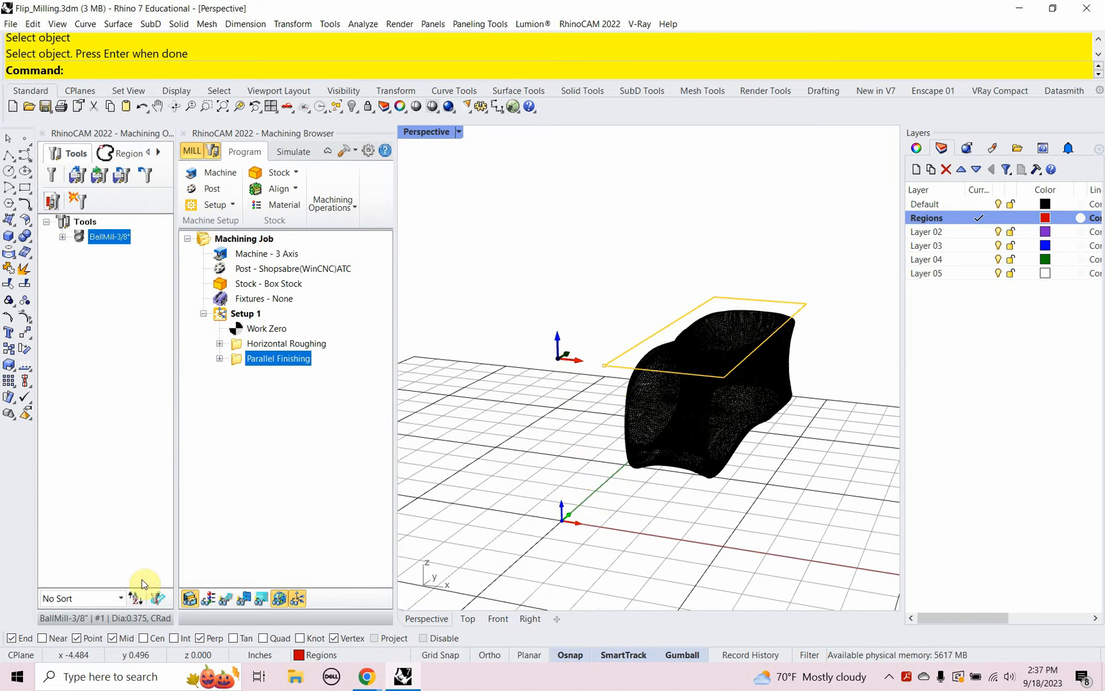
# Step: Display the Parallel Finishing toolpath and inspect it around the model
pyautogui.click(233, 601)
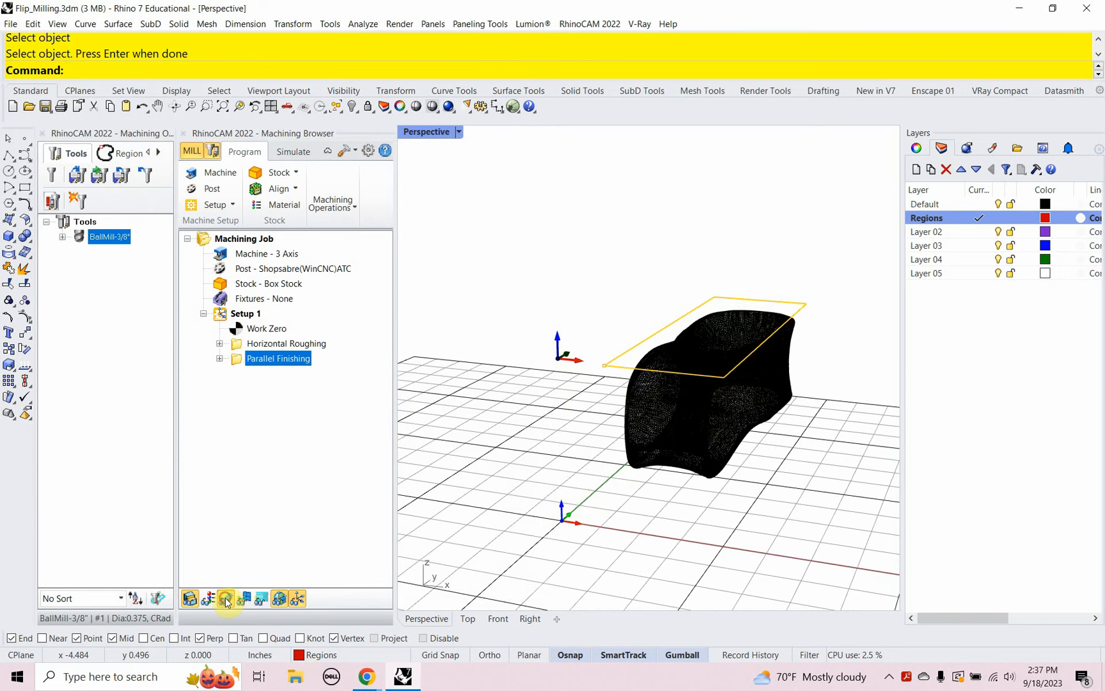
pyautogui.moveTo(599, 375); pyautogui.dragTo(538, 453, button='right')
pyautogui.scroll(3, 560, 507)
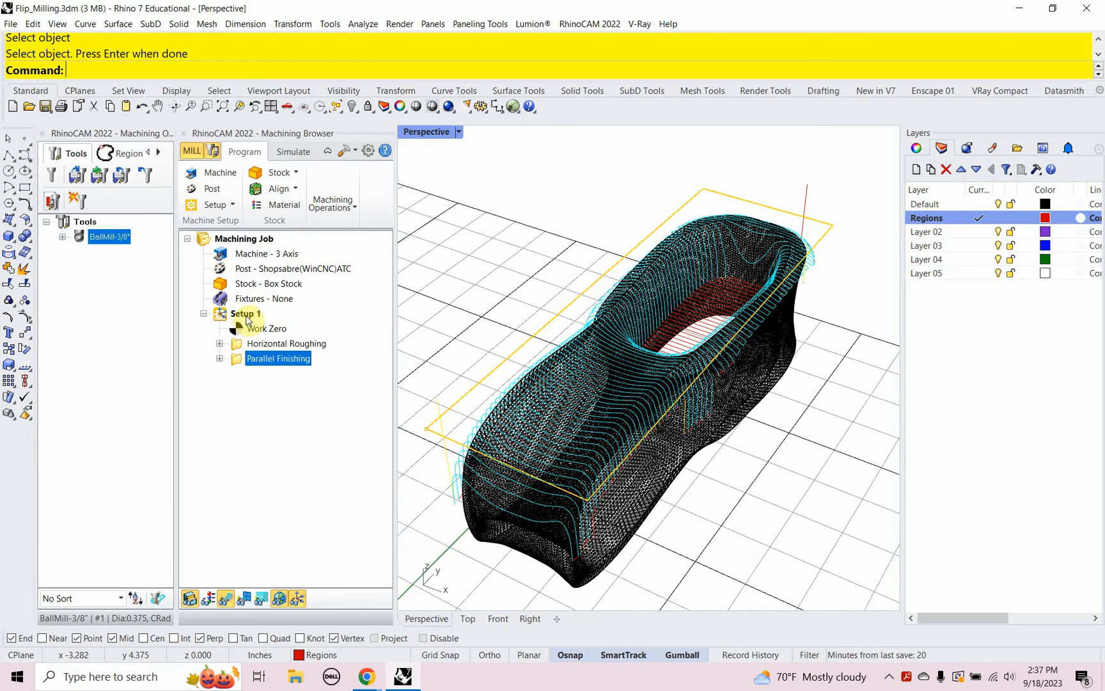
# Step: Simulate the Parallel Finishing operation and watch the cutting passes up close
pyautogui.rightClick(250, 359)
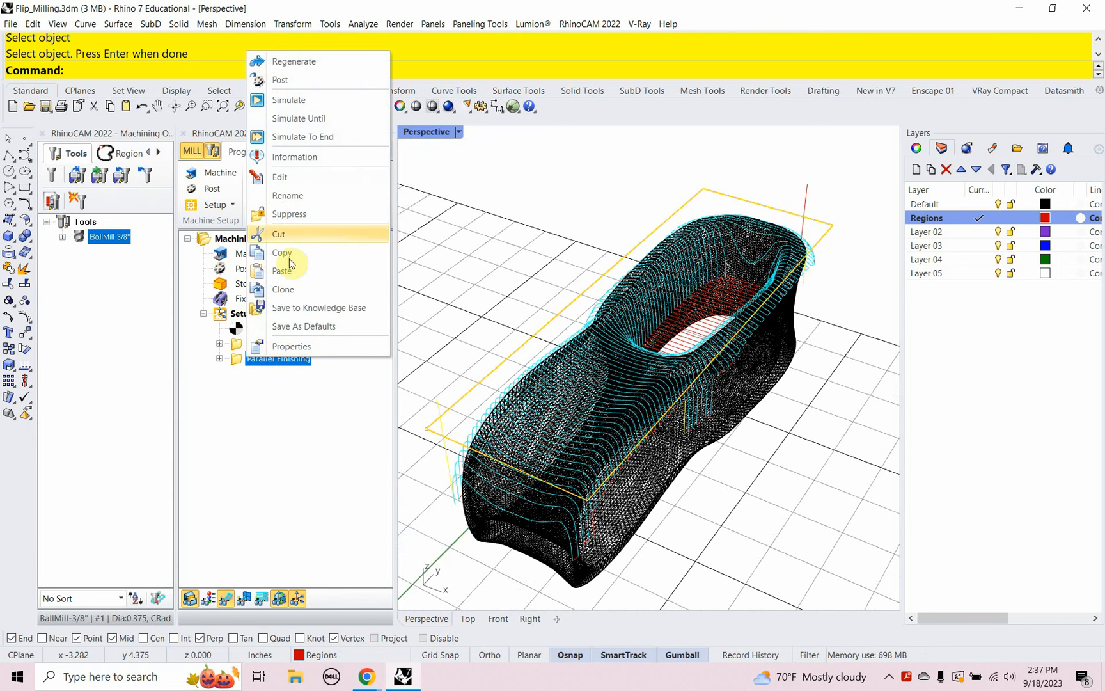
pyautogui.click(287, 99)
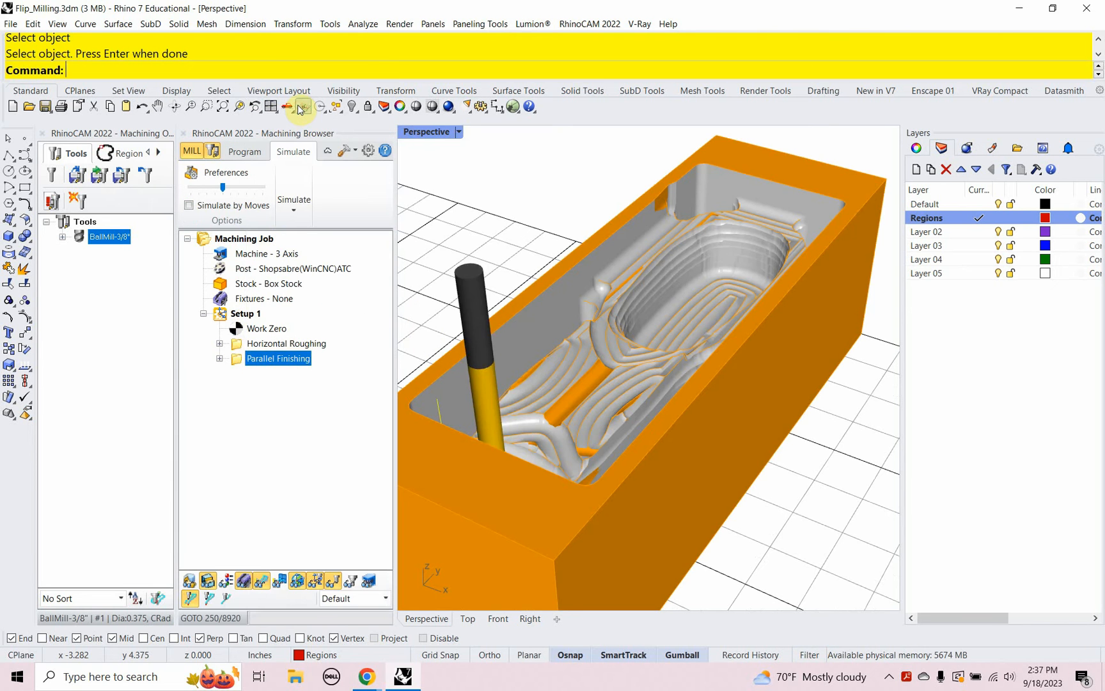
pyautogui.moveTo(525, 316); pyautogui.dragTo(602, 387, button='right')
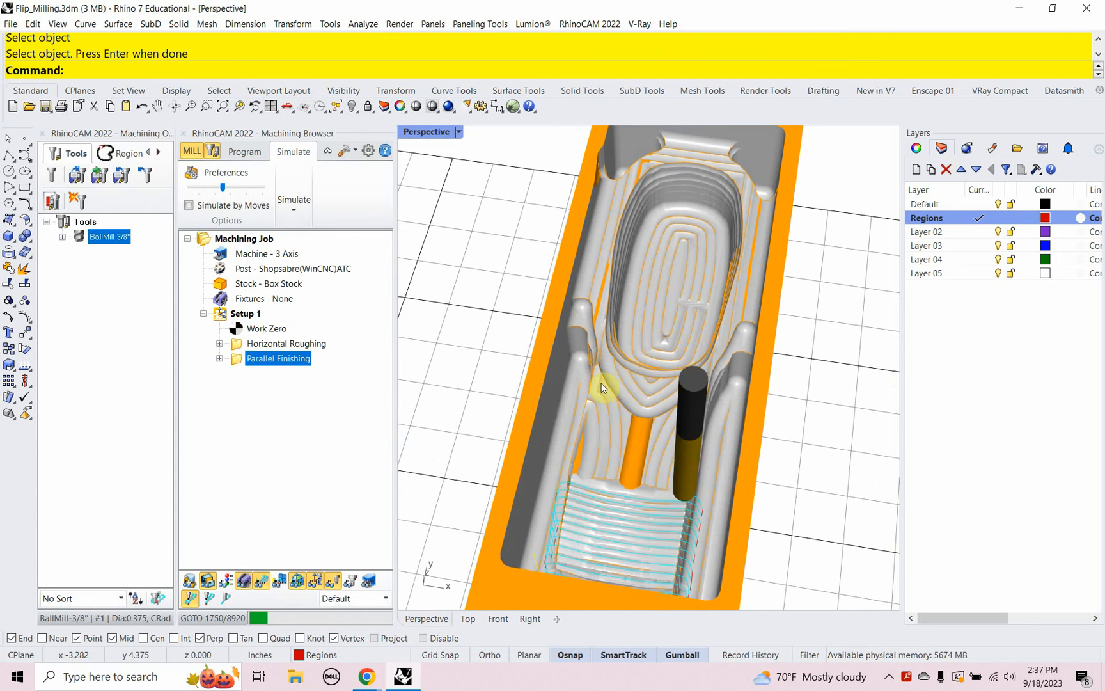
pyautogui.moveTo(662, 440); pyautogui.dragTo(625, 419, button='right')
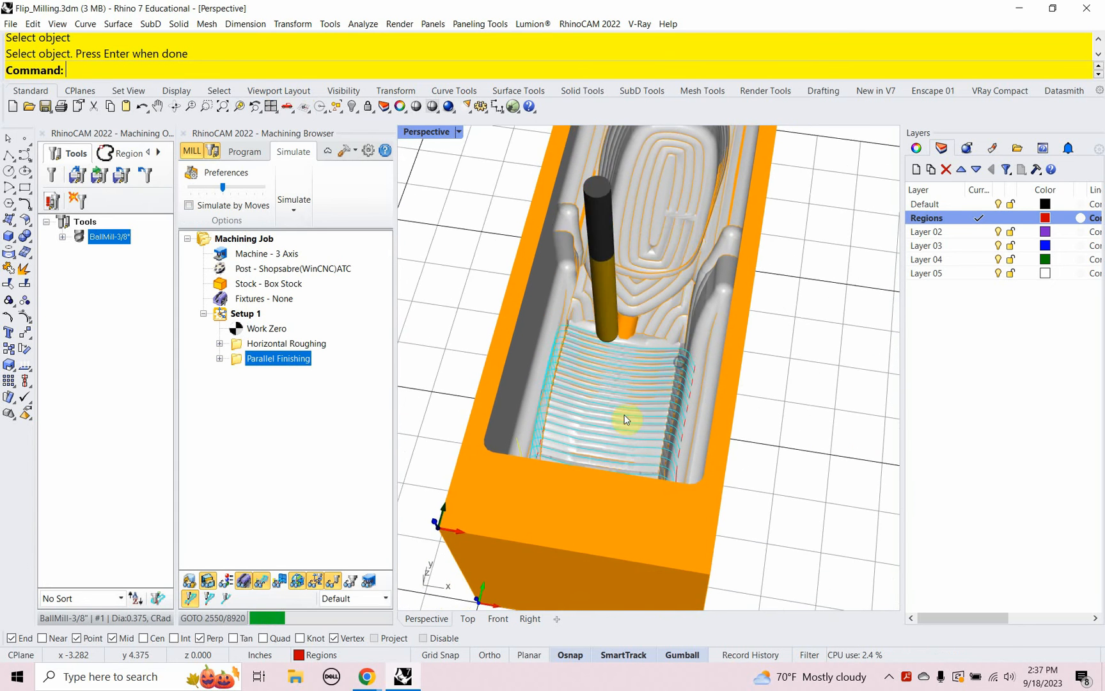
pyautogui.scroll(5, 585, 431)
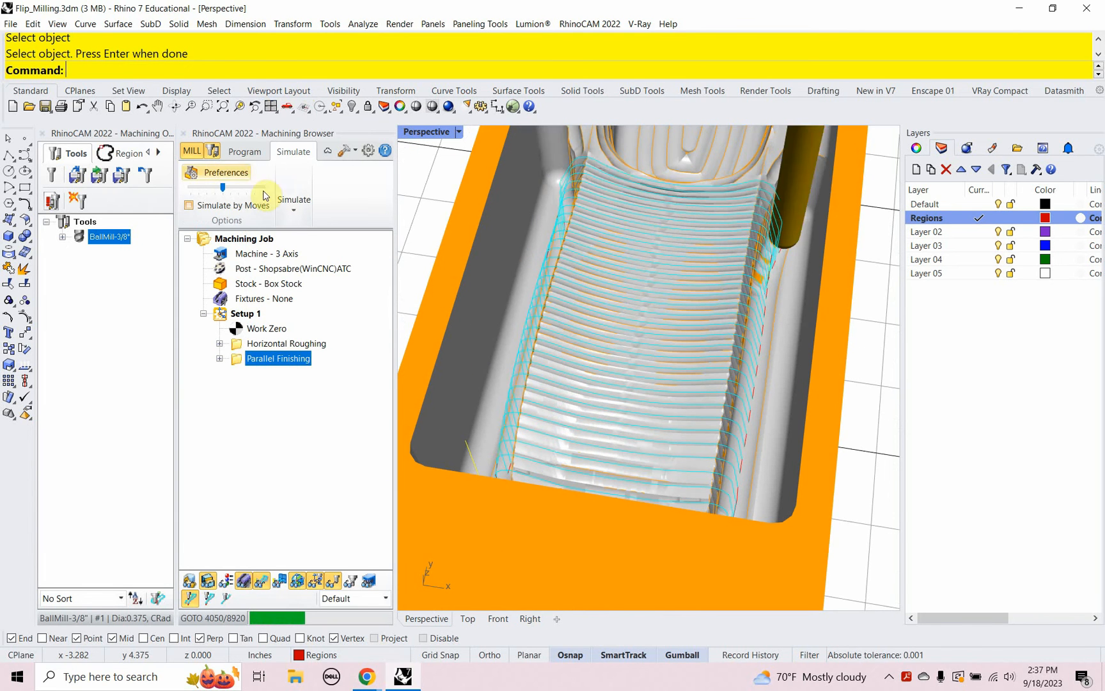
# Step: Slow the simulation to its minimum speed and examine the finishing passes around the recessed opening
pyautogui.moveTo(222, 187); pyautogui.dragTo(184, 192)
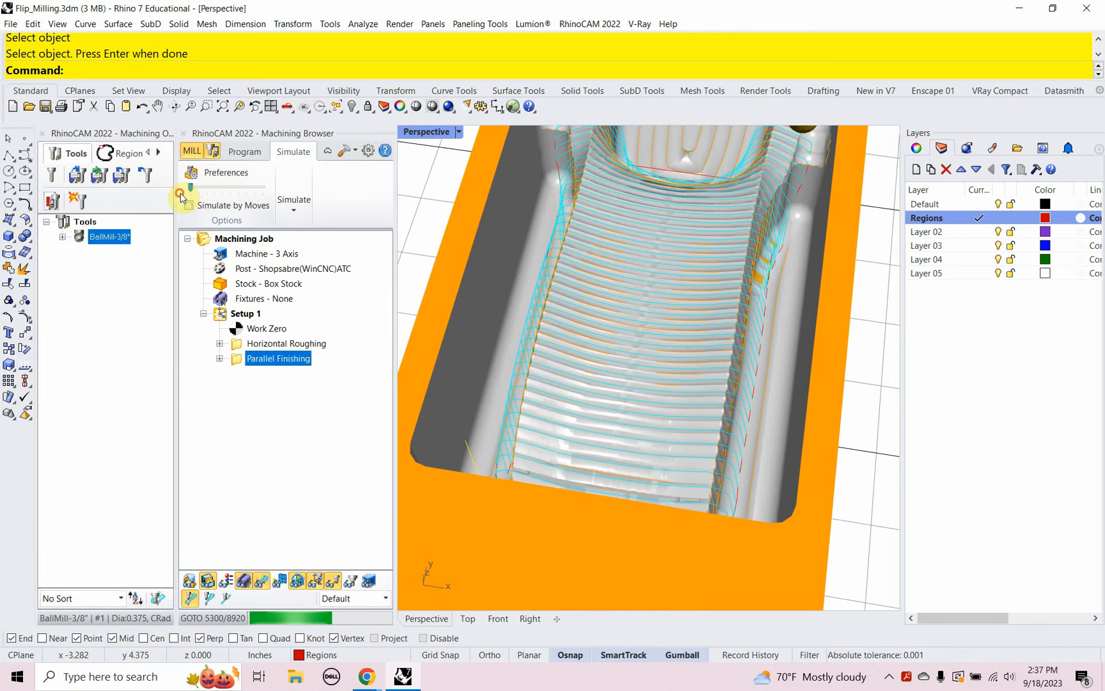
pyautogui.moveTo(610, 256); pyautogui.dragTo(635, 395, button='right')
pyautogui.scroll(-3, 632, 454)
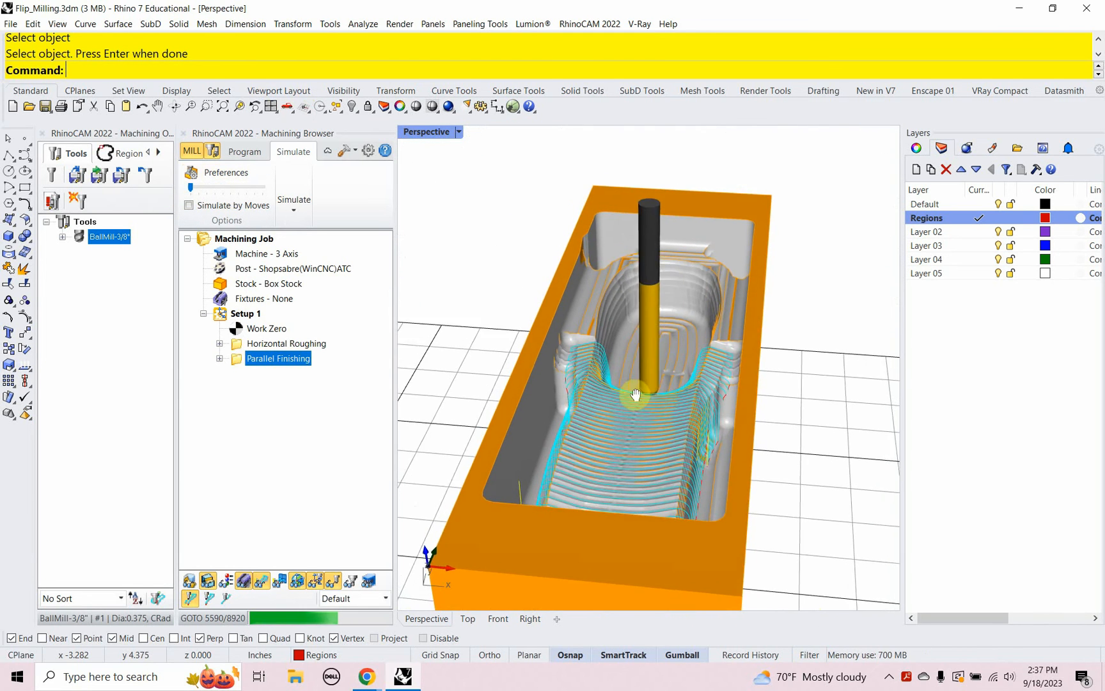
pyautogui.scroll(5, 640, 383)
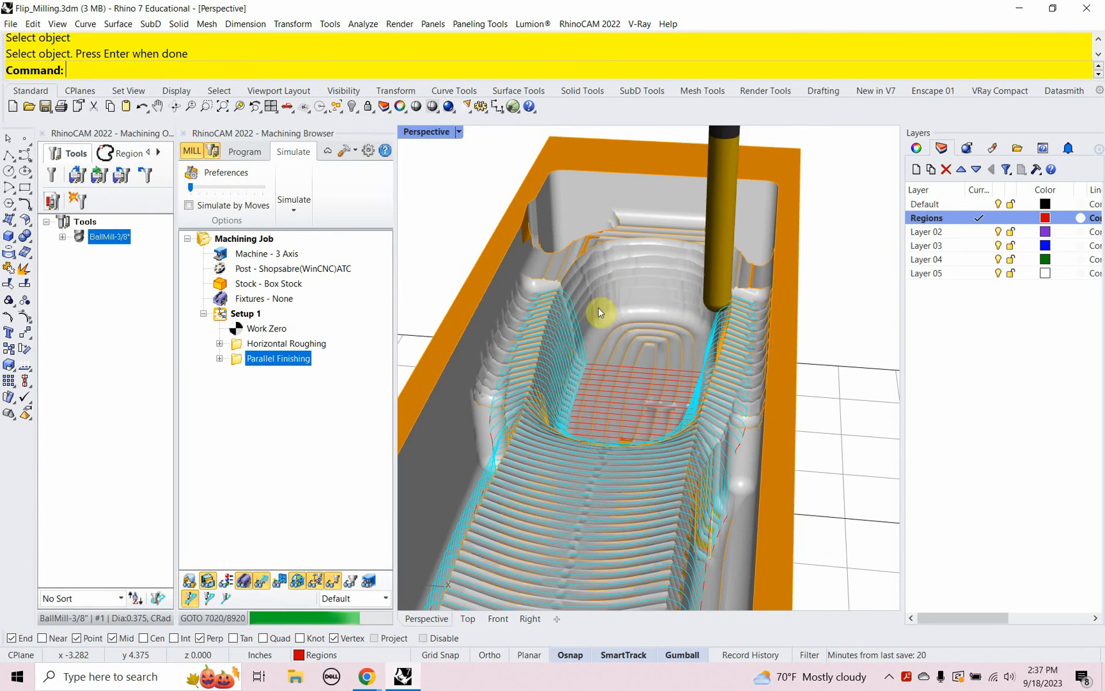
pyautogui.scroll(-3, 596, 307)
pyautogui.scroll(1, 578, 334)
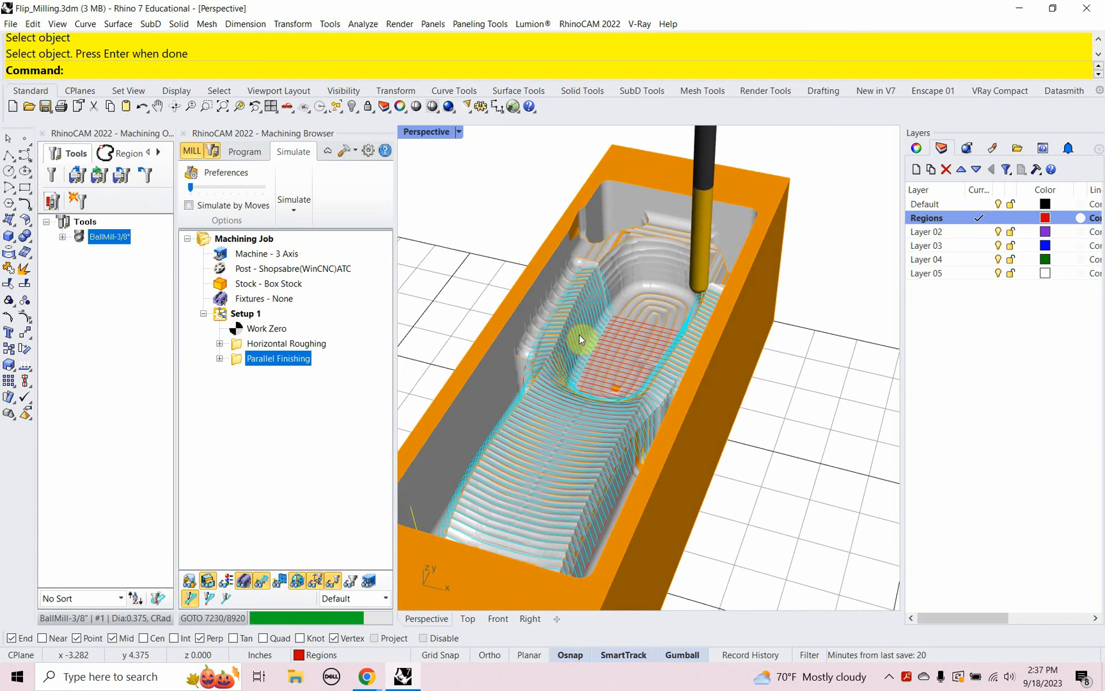
pyautogui.scroll(-3, 579, 334)
pyautogui.scroll(1, 602, 397)
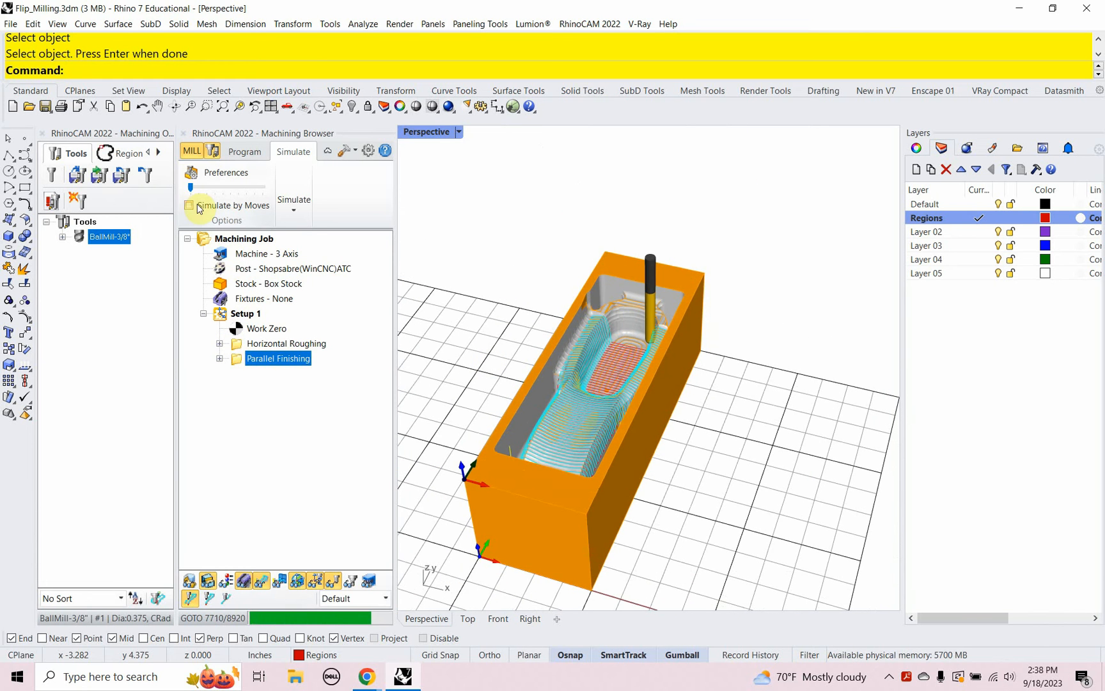
# Step: Bring the simulation speed back to the middle and hide the toolpath to inspect the machined stock
pyautogui.moveTo(189, 187); pyautogui.dragTo(222, 187)
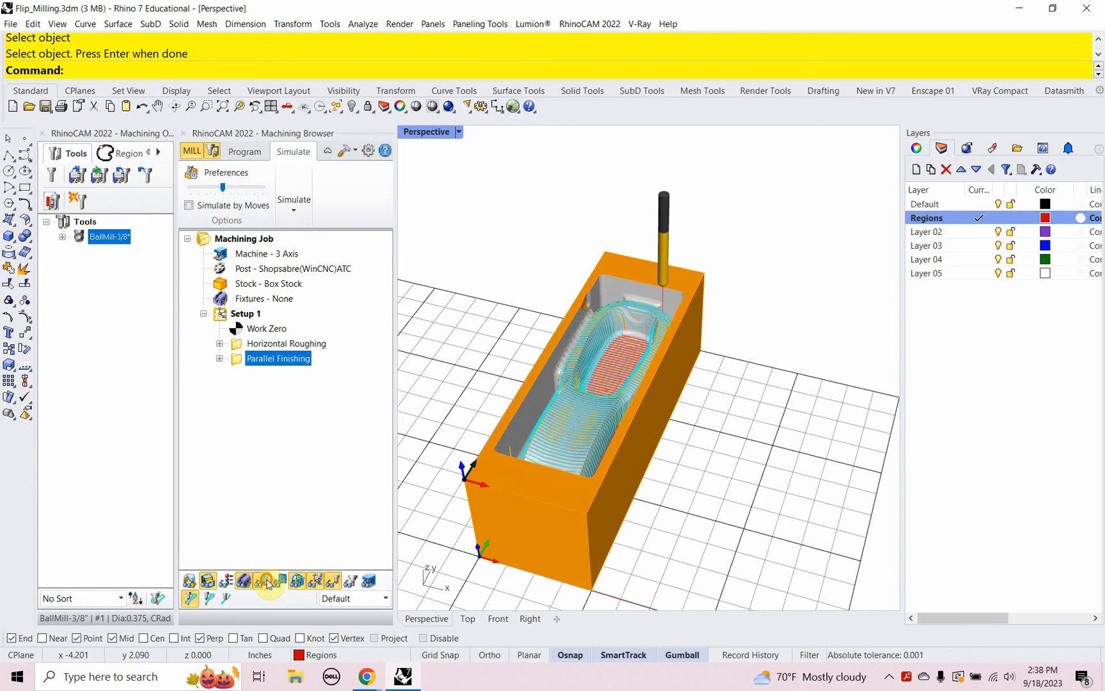
pyautogui.click(267, 581)
pyautogui.scroll(6, 601, 441)
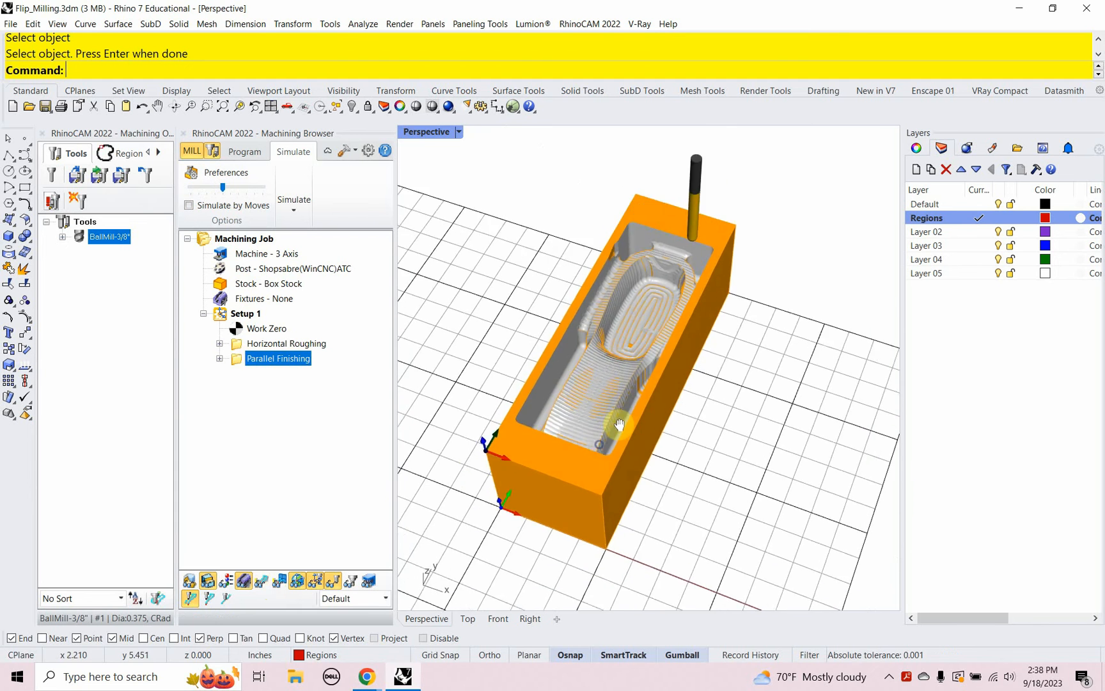
pyautogui.scroll(-5, 623, 421)
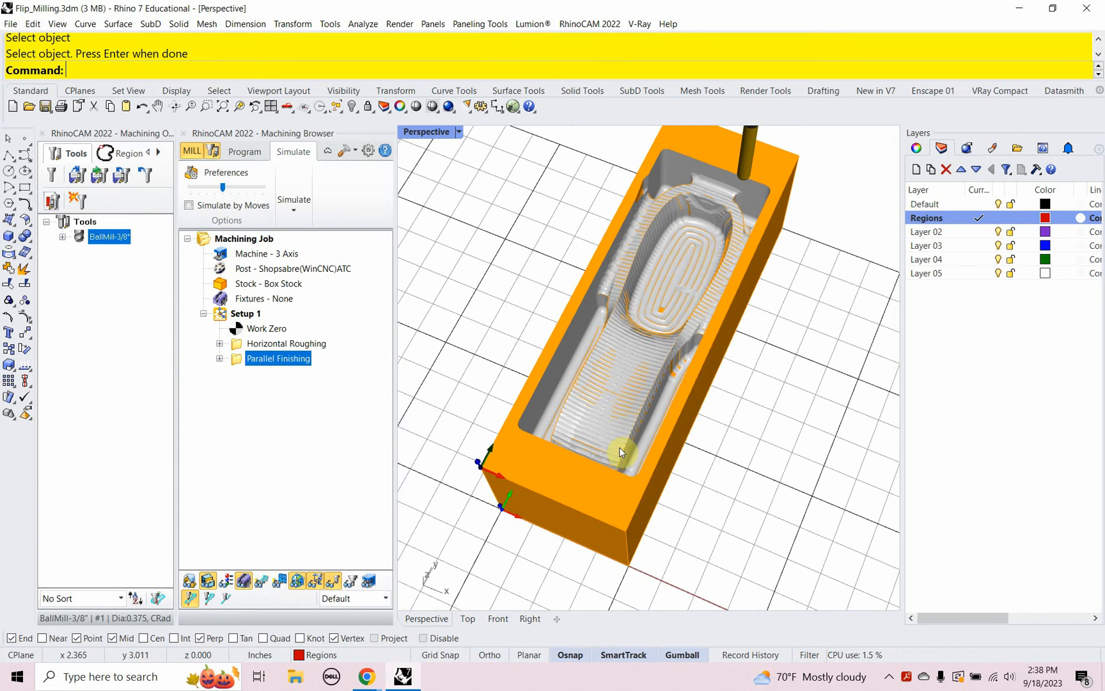
pyautogui.moveTo(619, 447); pyautogui.dragTo(574, 408, button='right')
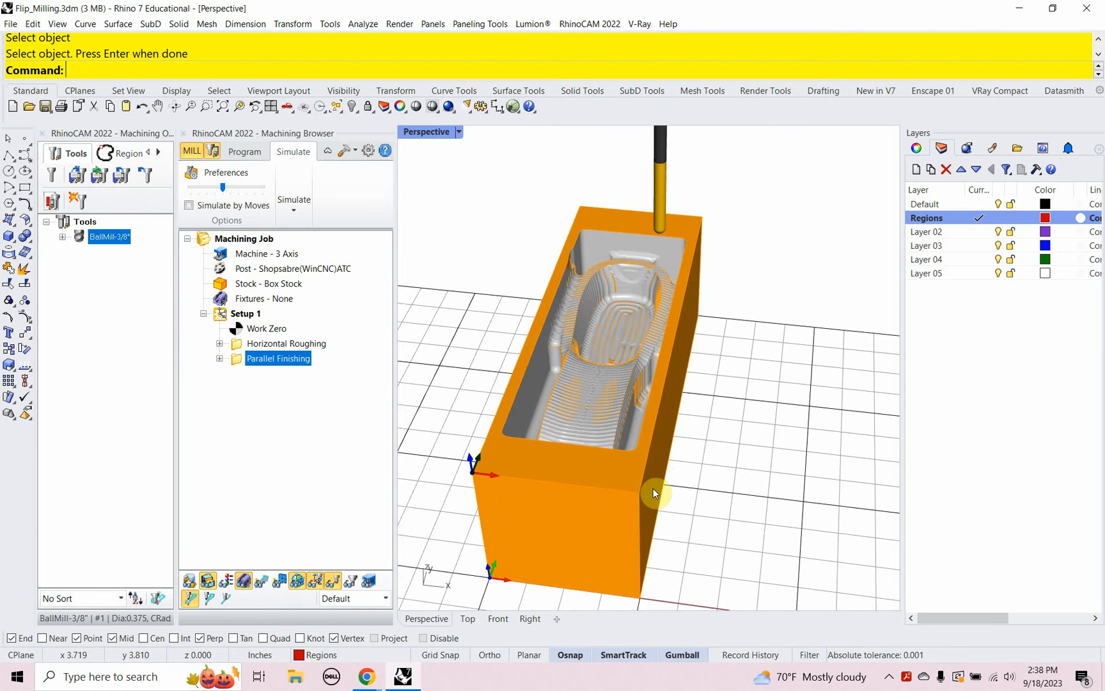
pyautogui.moveTo(653, 489); pyautogui.dragTo(681, 373, button='right')
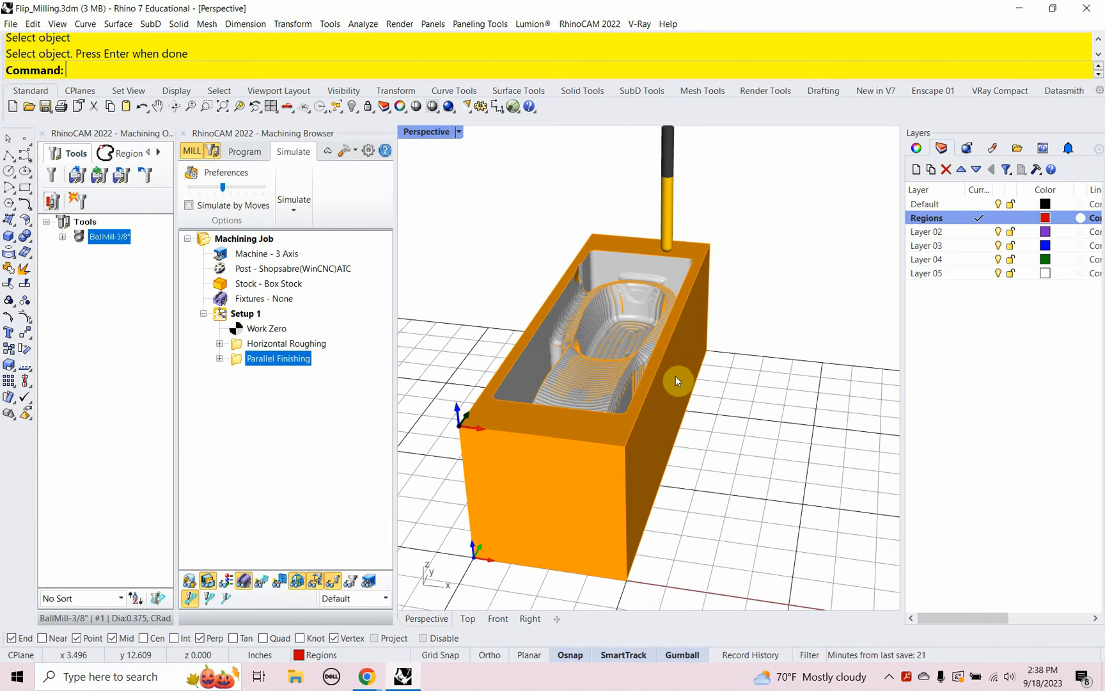
# Step: Rename Setup 1 as "Setup Top"
pyautogui.click(247, 315)
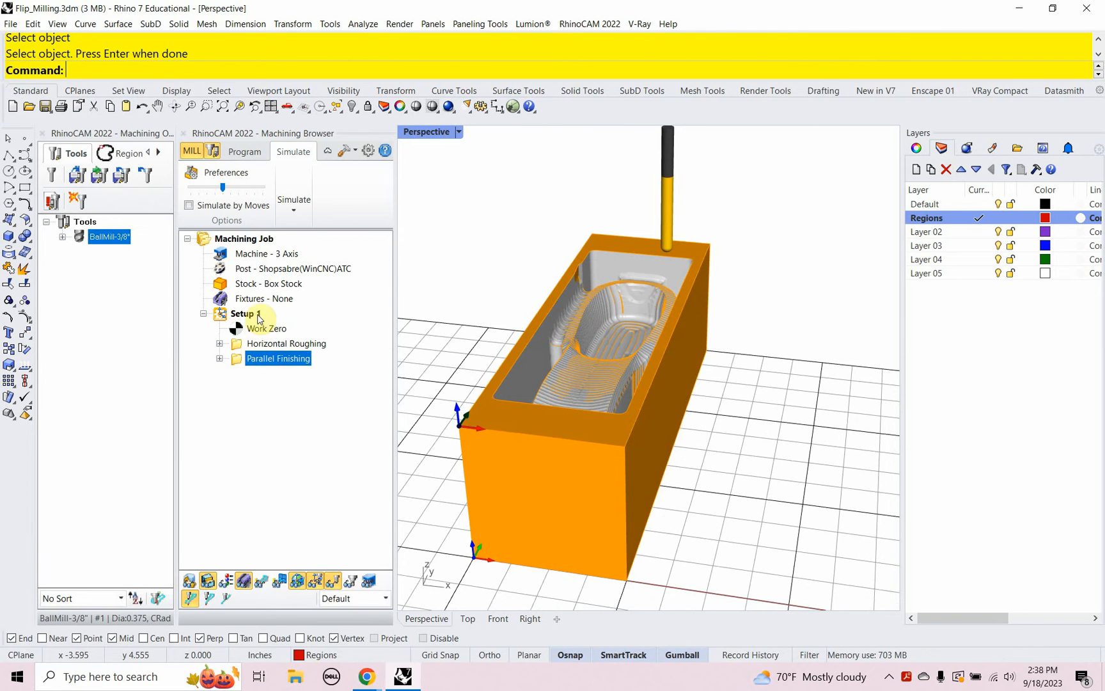
pyautogui.rightClick(256, 315)
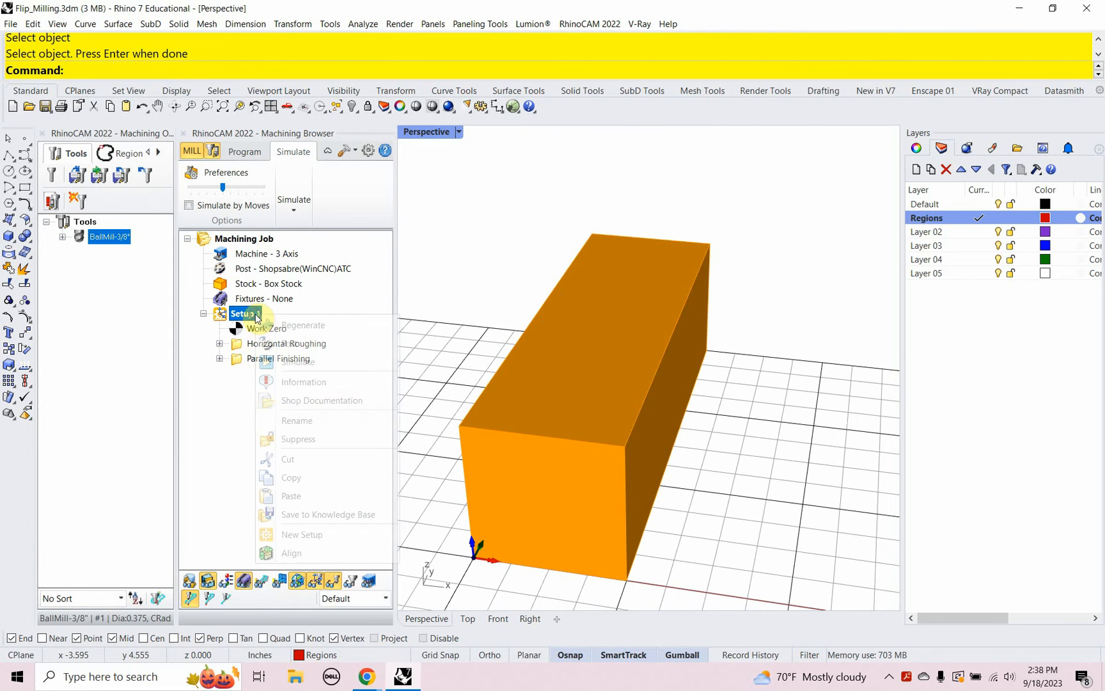
pyautogui.click(298, 421)
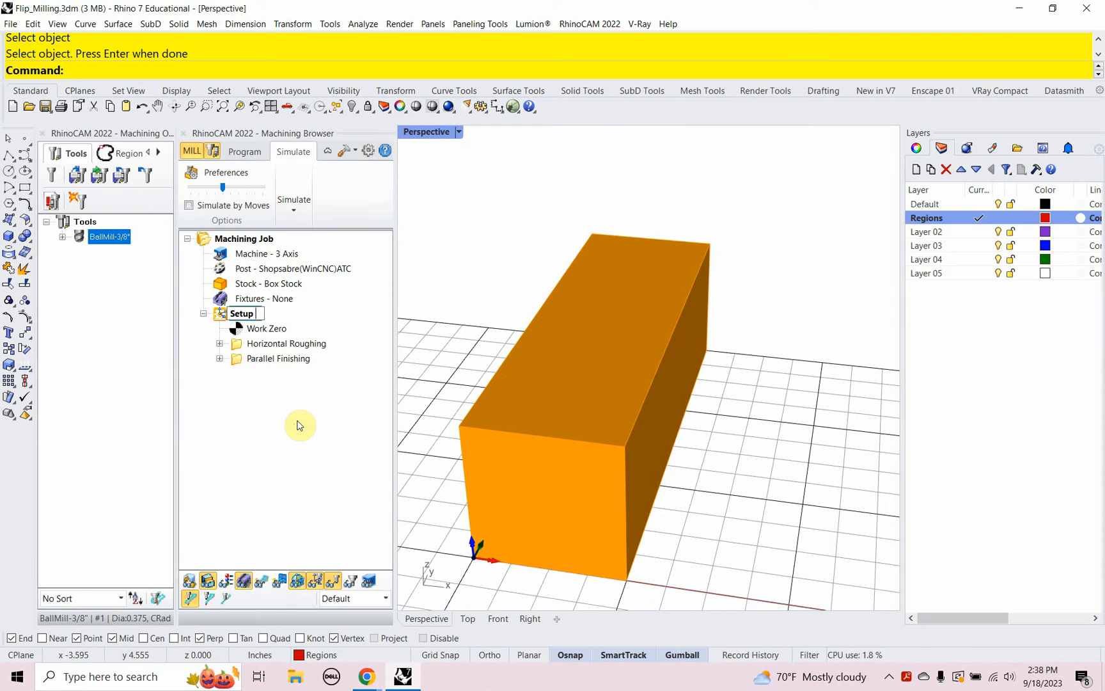
pyautogui.write('Top')
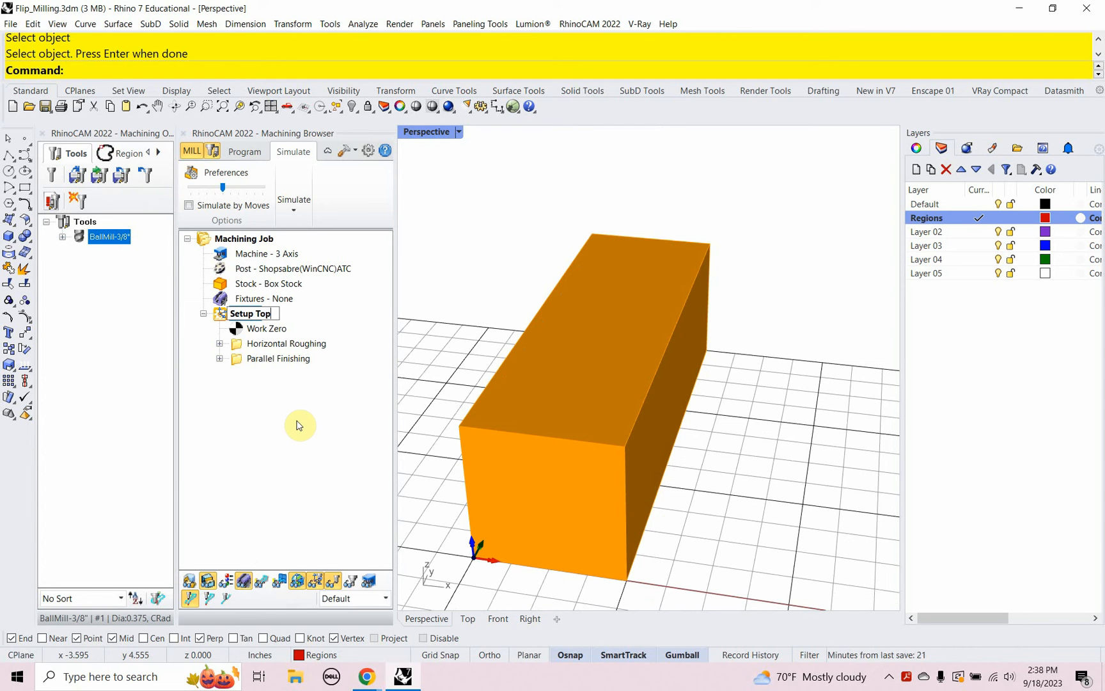
pyautogui.click(240, 432)
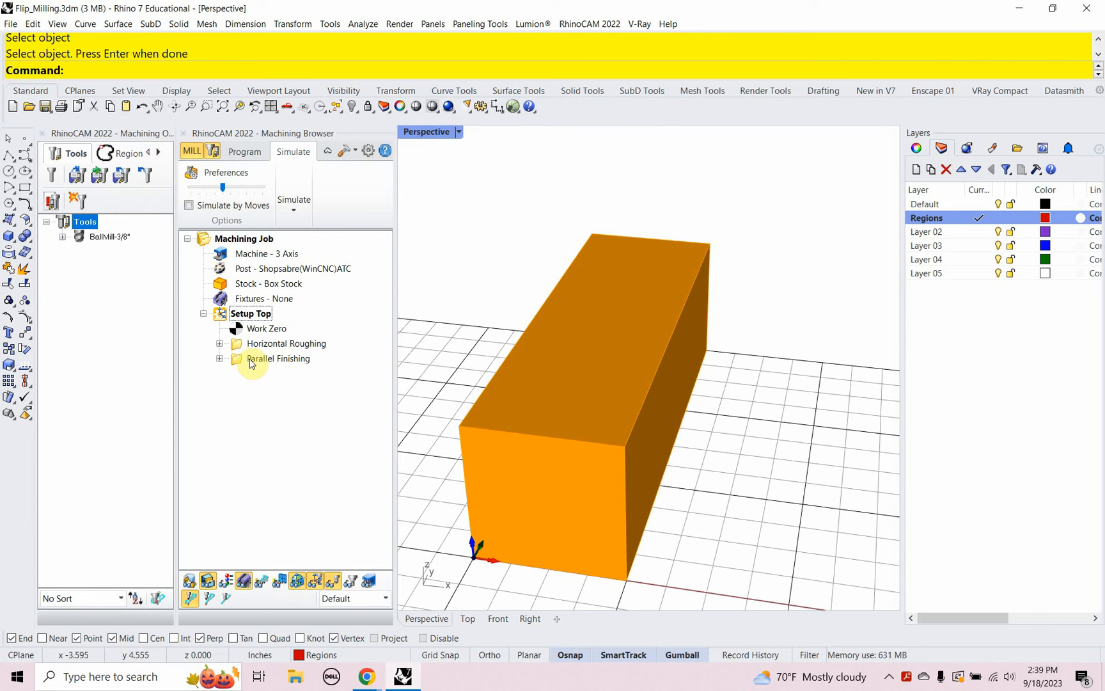
# Step: Try to copy Setup Top and paste it into the machining job
pyautogui.rightClick(224, 313)
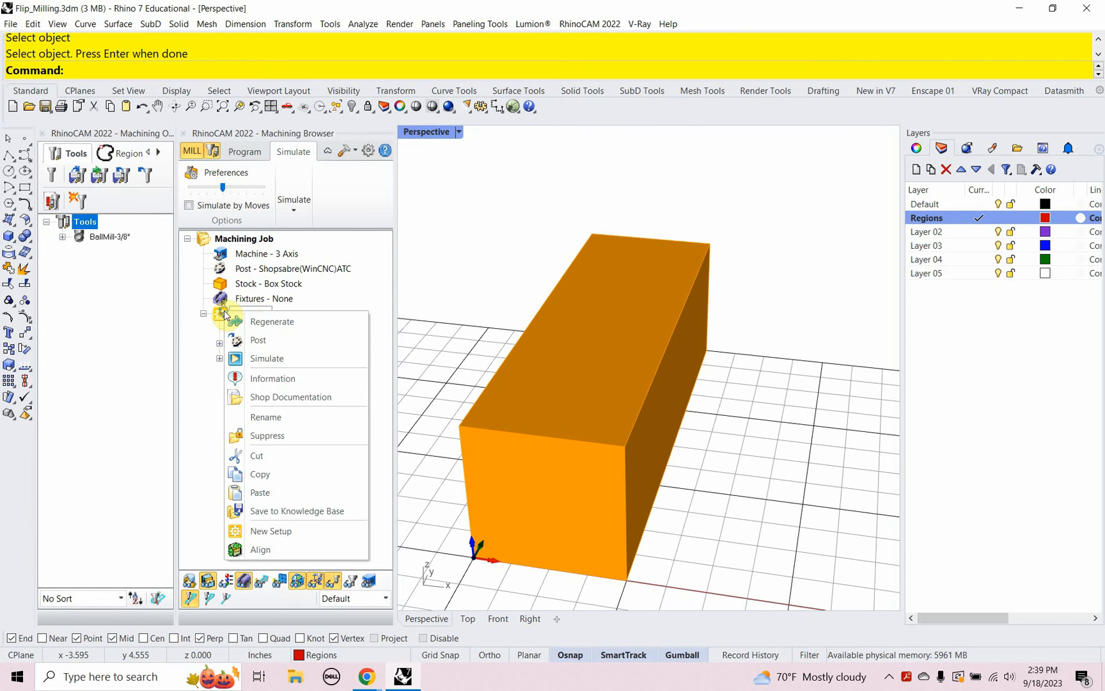
pyautogui.click(262, 473)
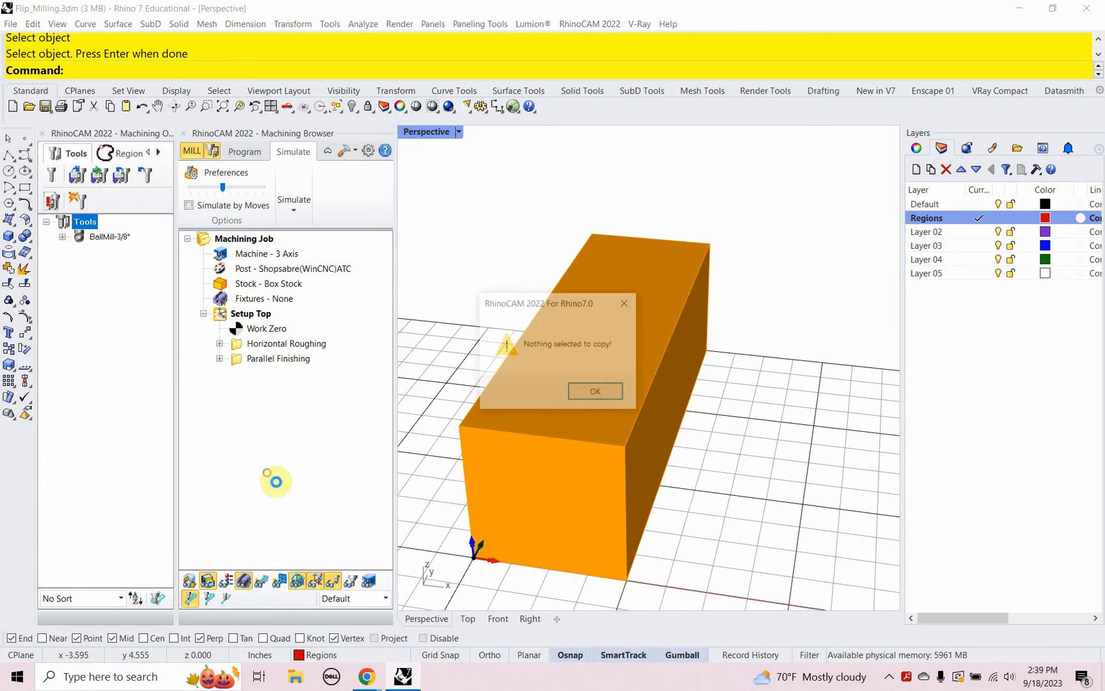
pyautogui.click(596, 392)
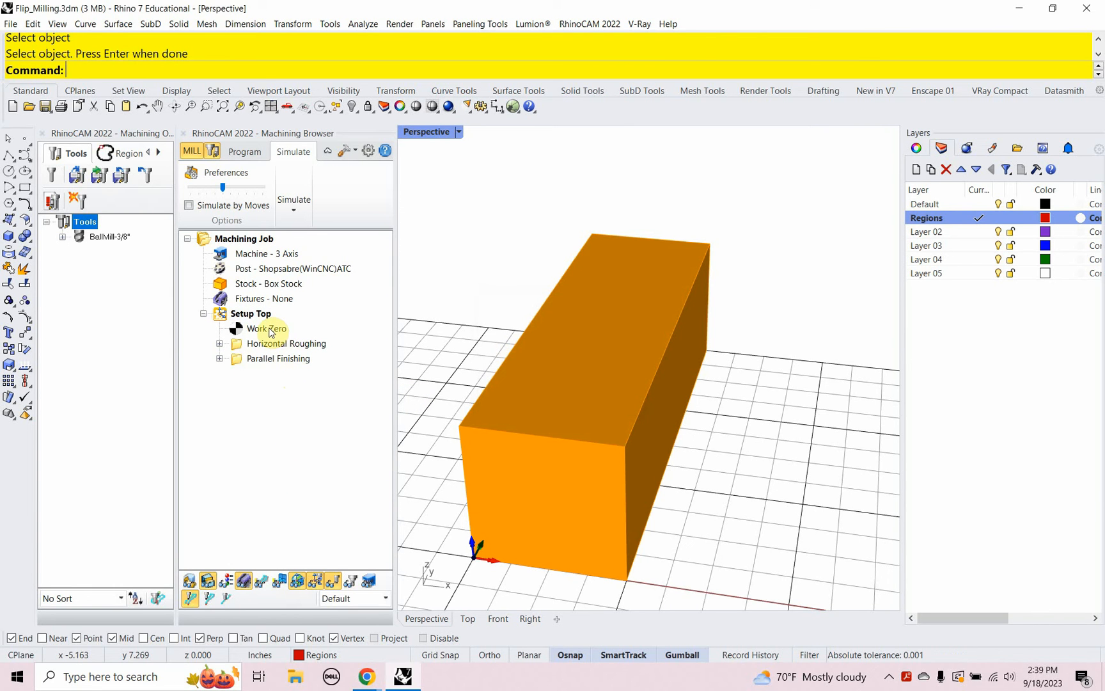
pyautogui.click(246, 313)
pyautogui.rightClick(245, 313)
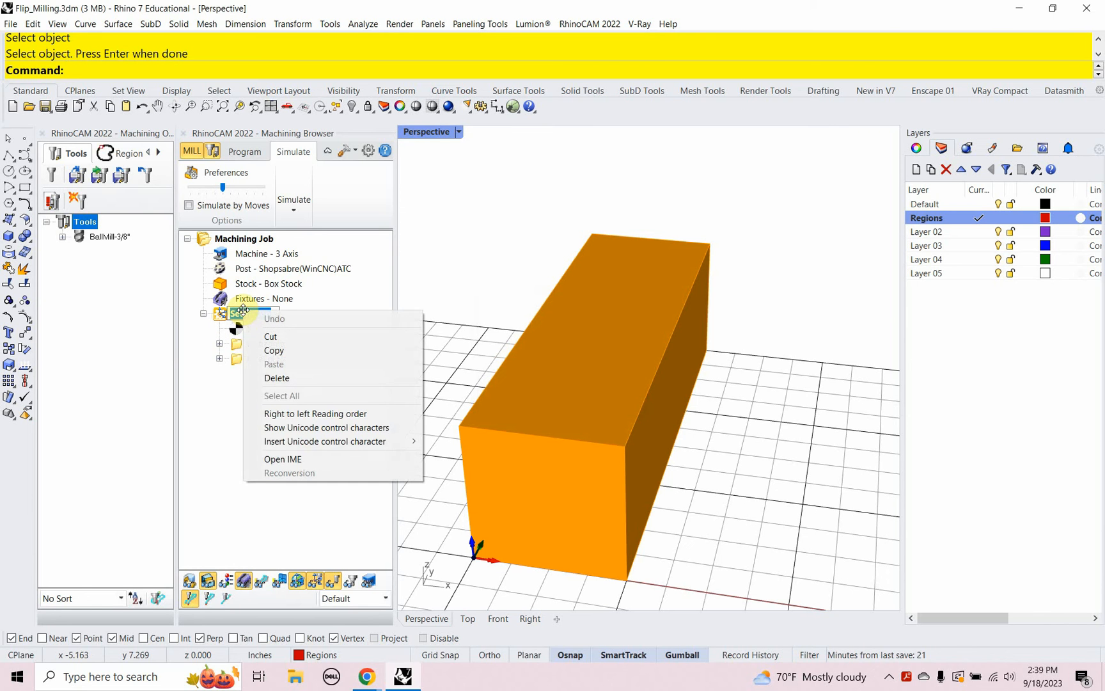
pyautogui.click(271, 351)
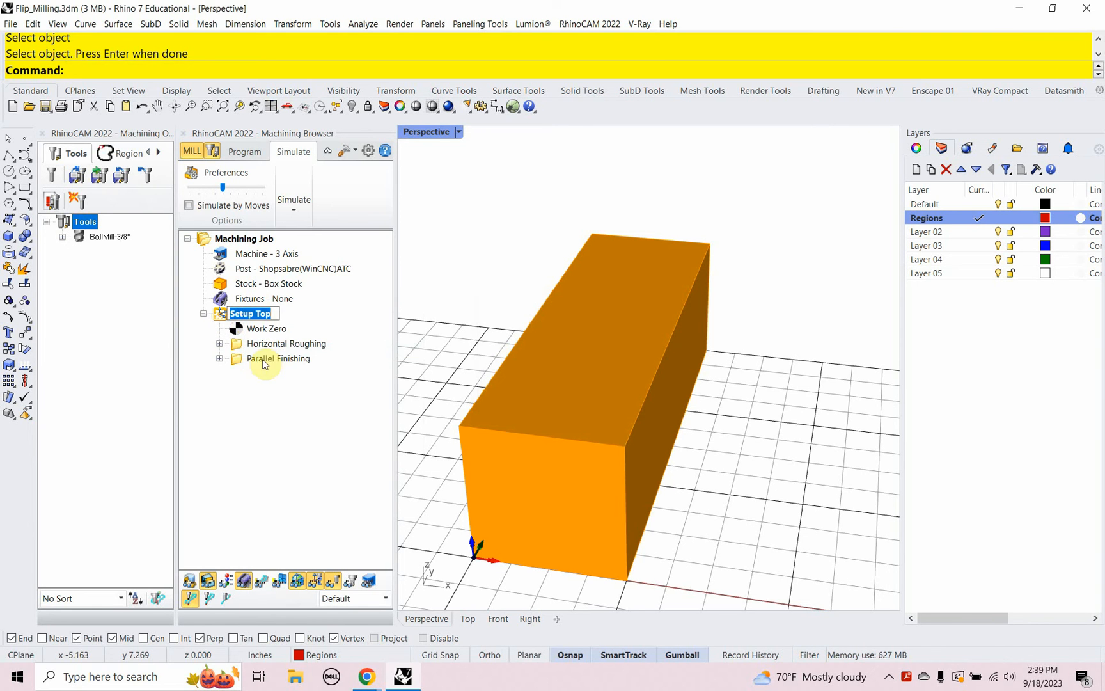
pyautogui.rightClick(237, 402)
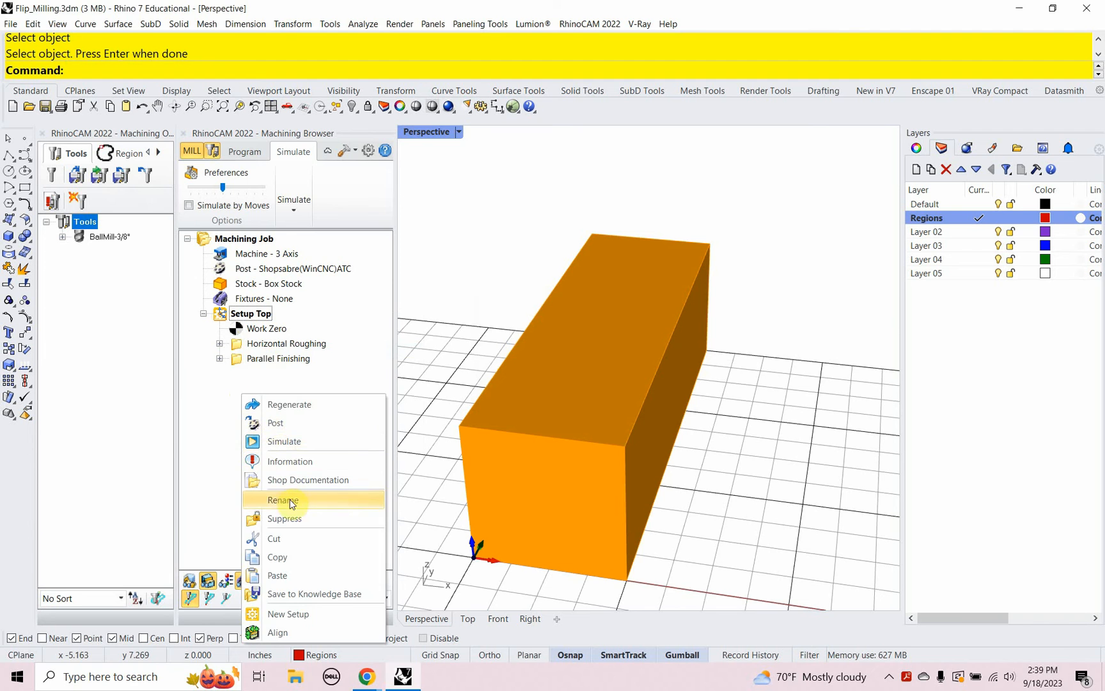
pyautogui.click(294, 575)
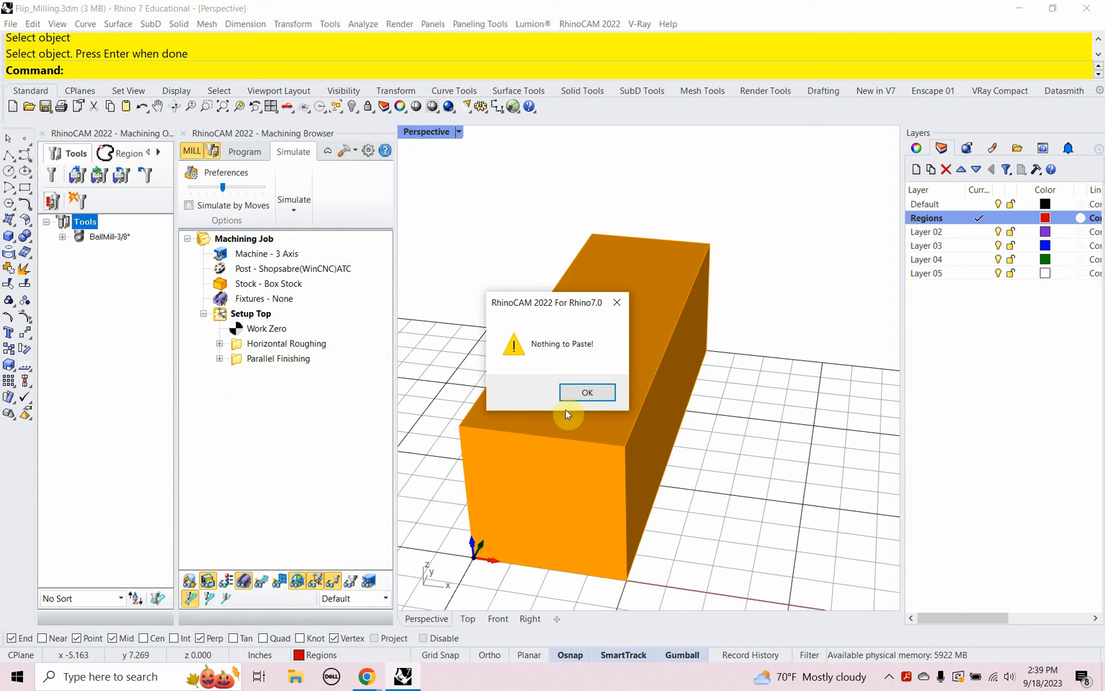
pyautogui.click(586, 391)
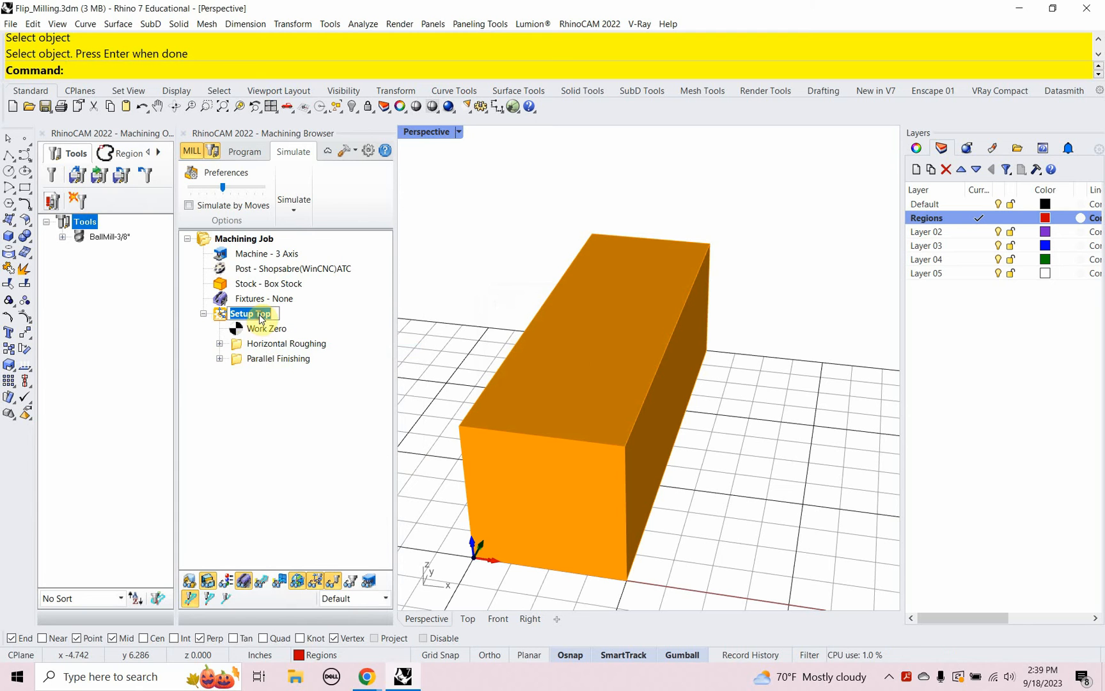
# Step: Duplicate Setup Top within the machining job and expand the copy to show its work zero and operations
pyautogui.click(224, 317)
pyautogui.rightClick(224, 318)
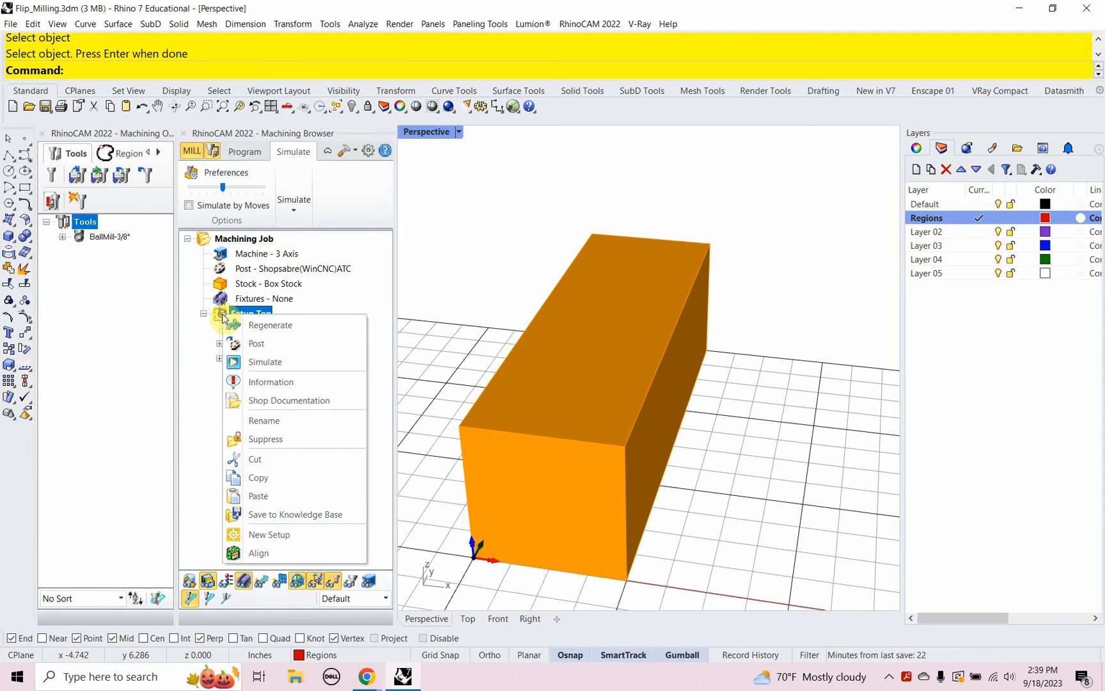
pyautogui.click(276, 480)
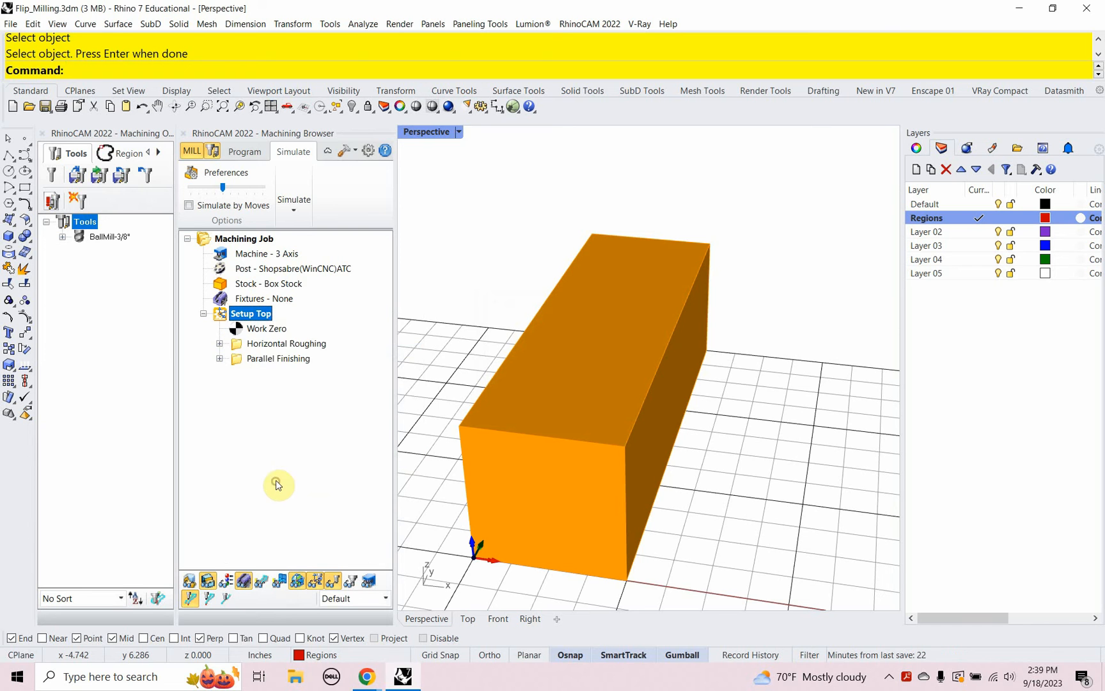
pyautogui.rightClick(271, 412)
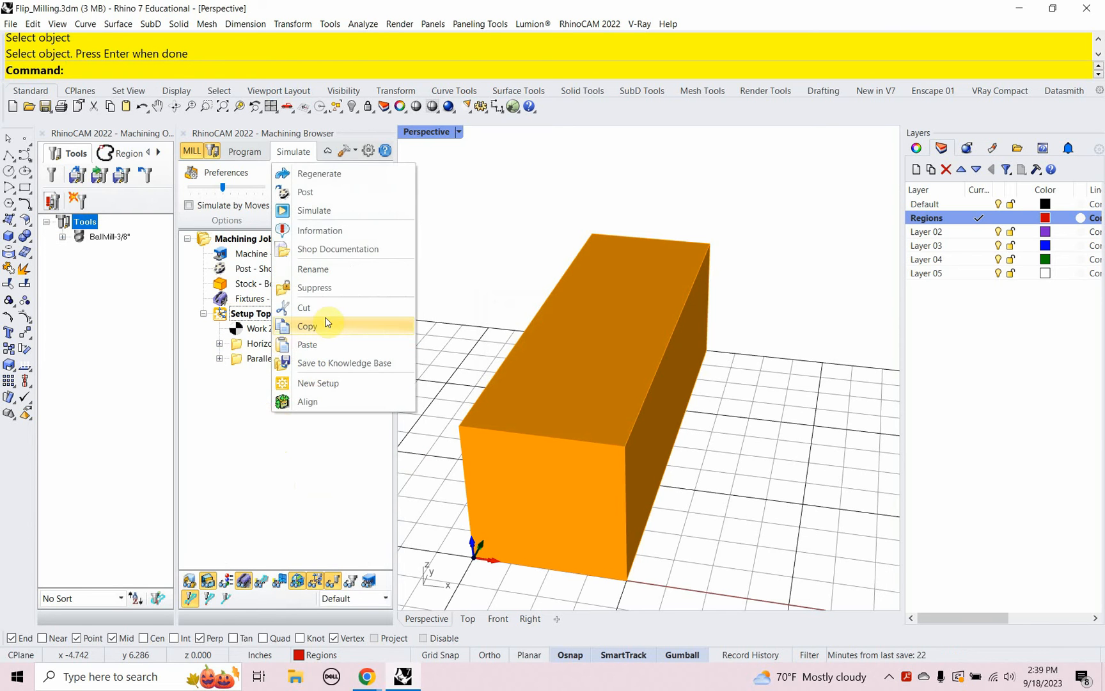
pyautogui.click(316, 348)
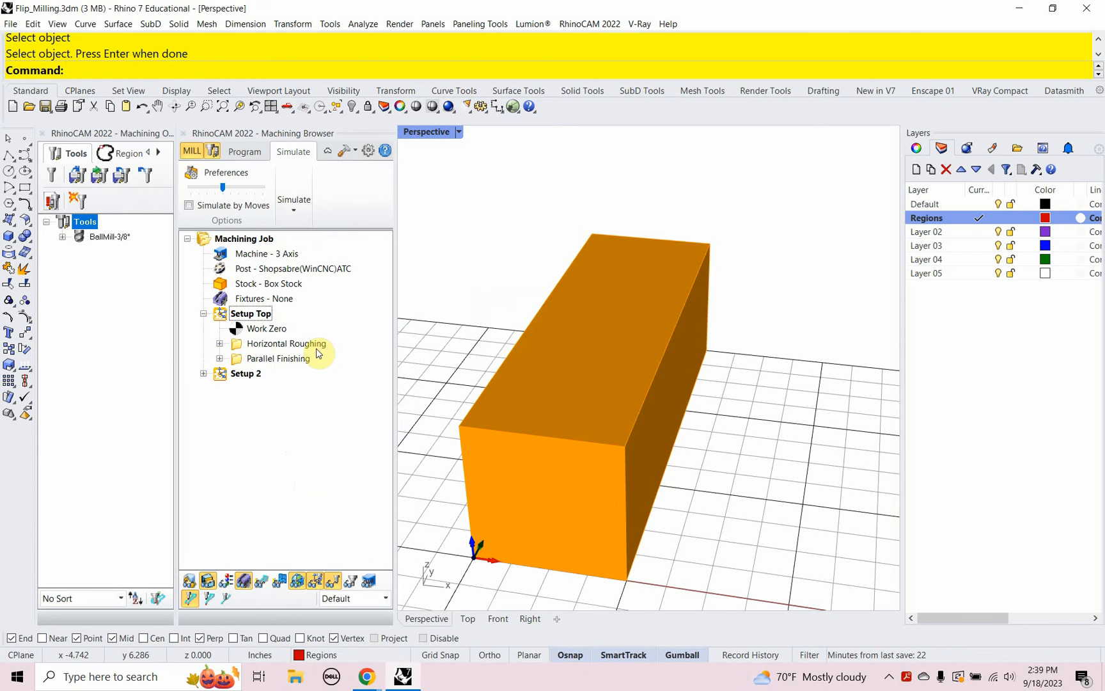
pyautogui.click(203, 373)
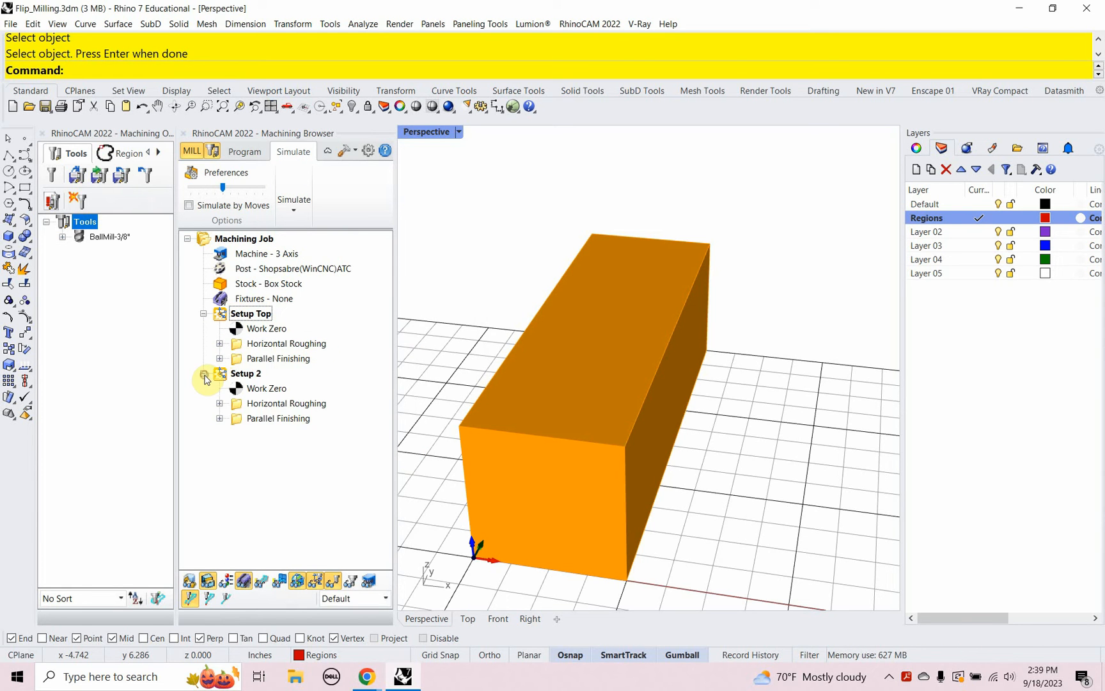
# Step: Rename the duplicated setup as "Setup Right Side"
pyautogui.click(227, 319)
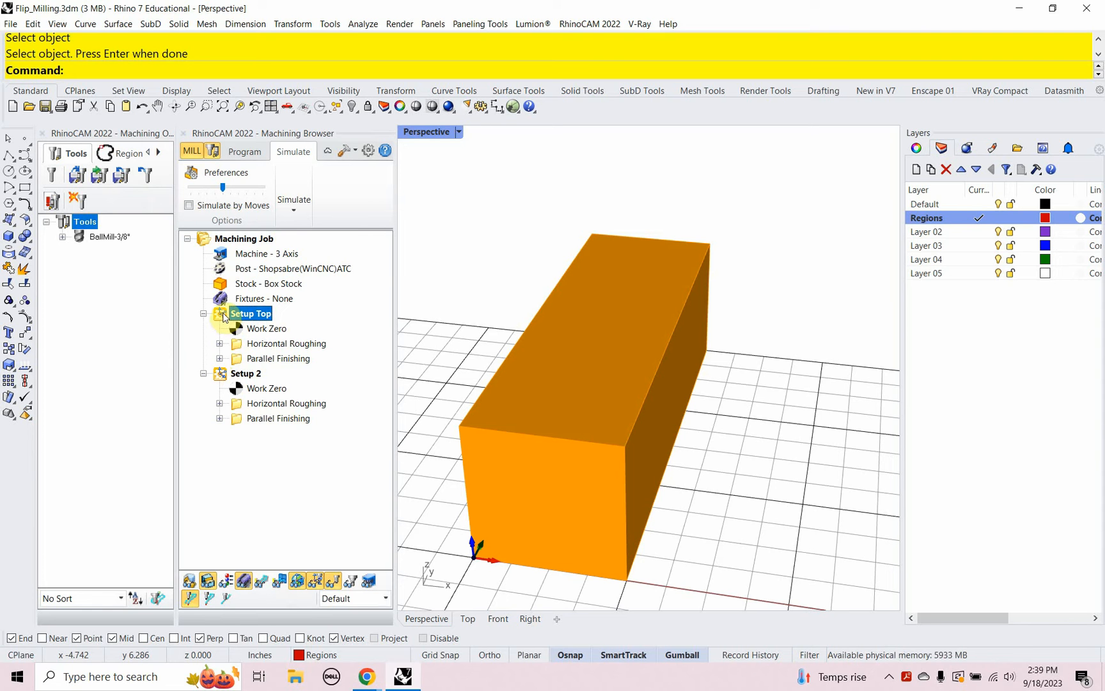
pyautogui.click(220, 378)
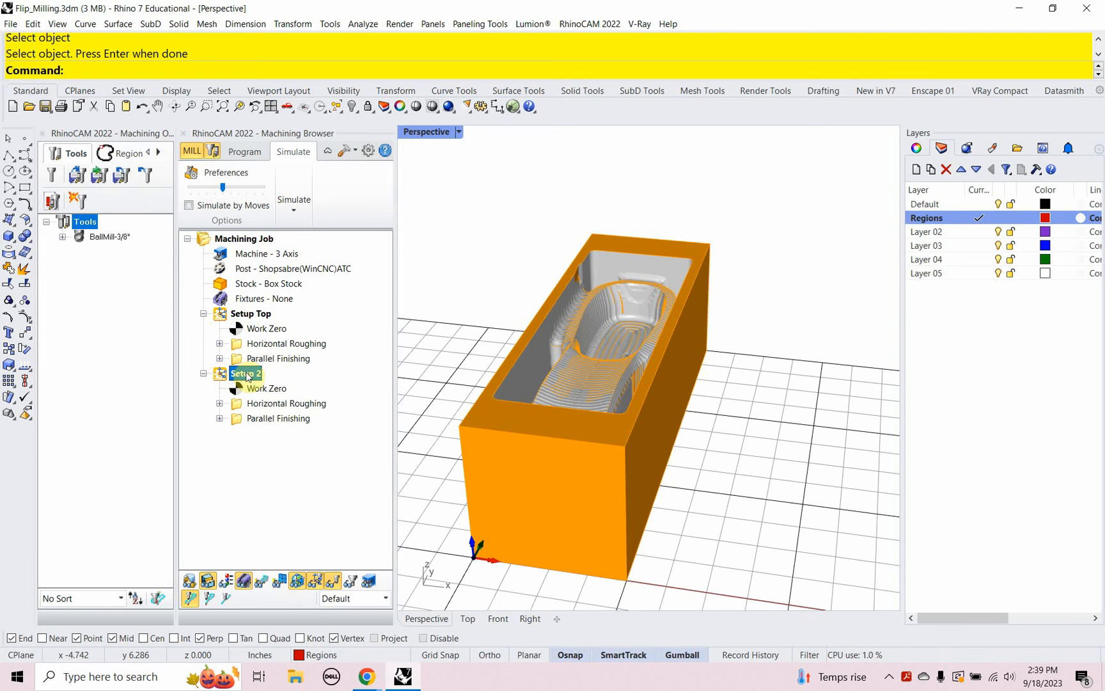
pyautogui.rightClick(249, 376)
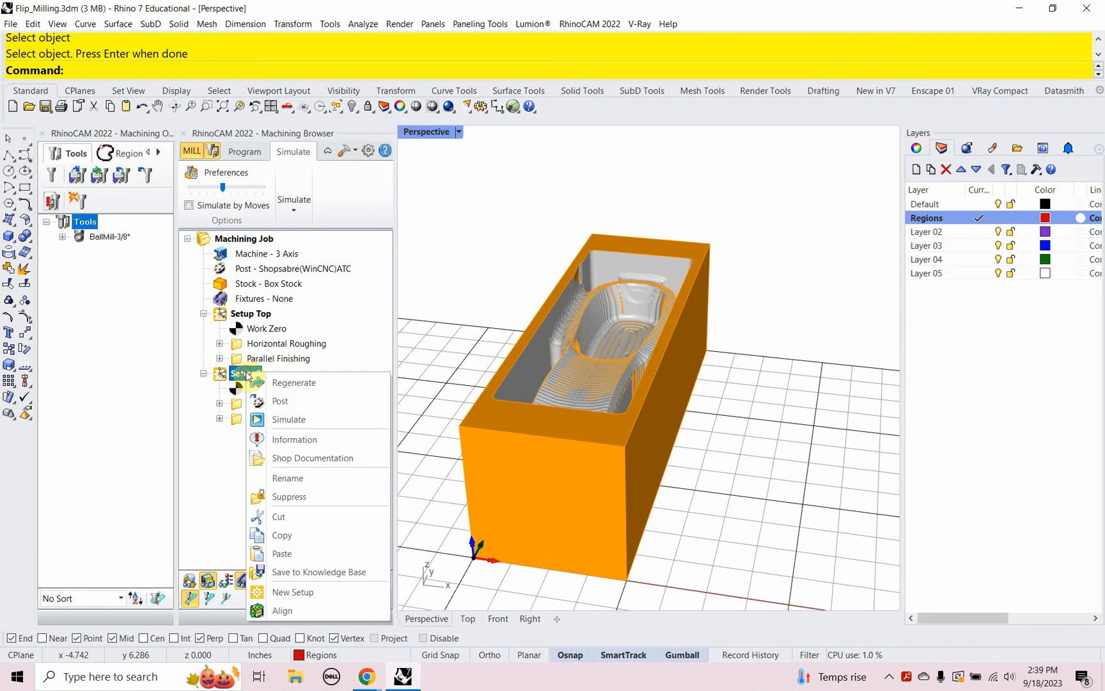
pyautogui.click(298, 485)
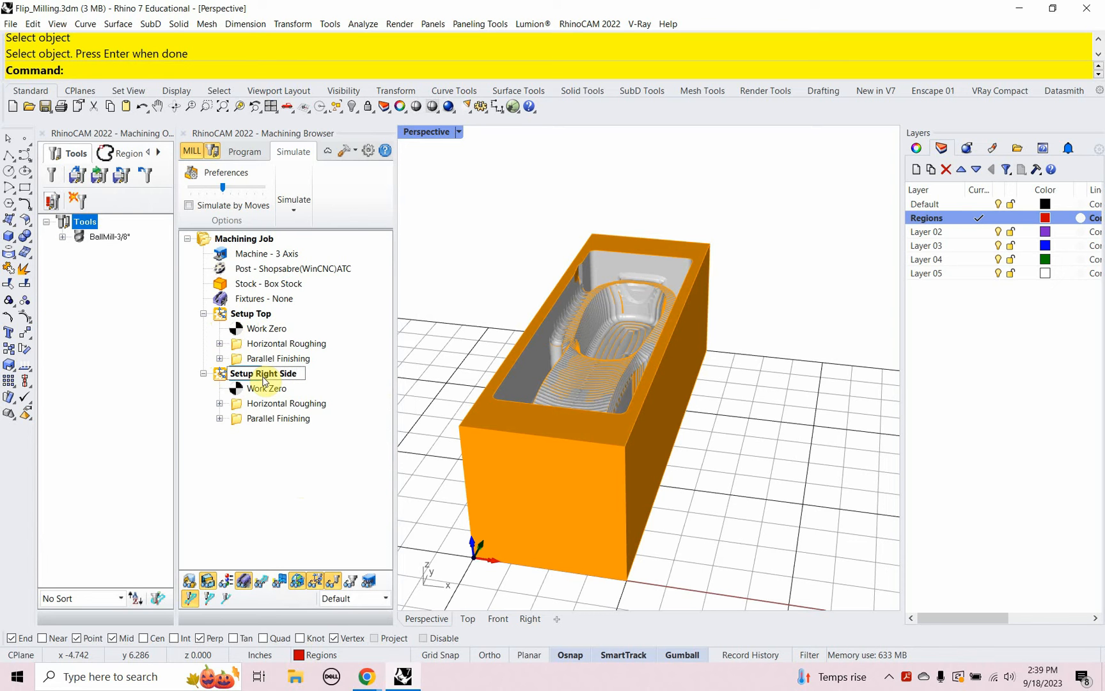
pyautogui.click(274, 455)
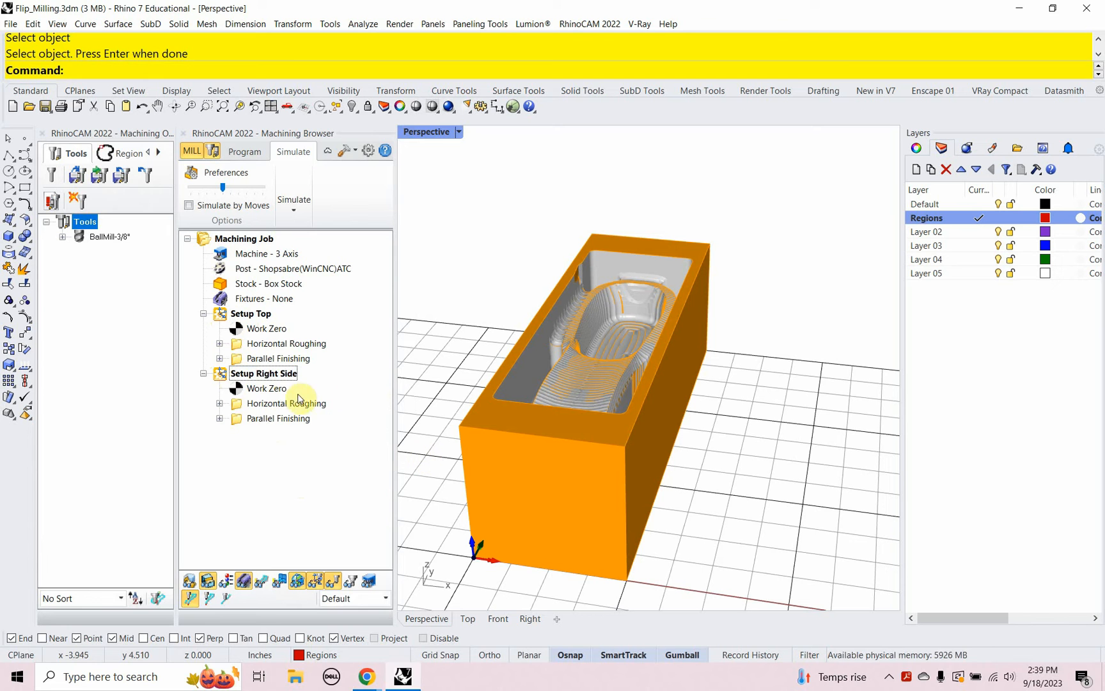
# Step: Set the X coordinate of Setup Right Side's work zero to 4, generate it, and recheck its coordinates
pyautogui.click(279, 388)
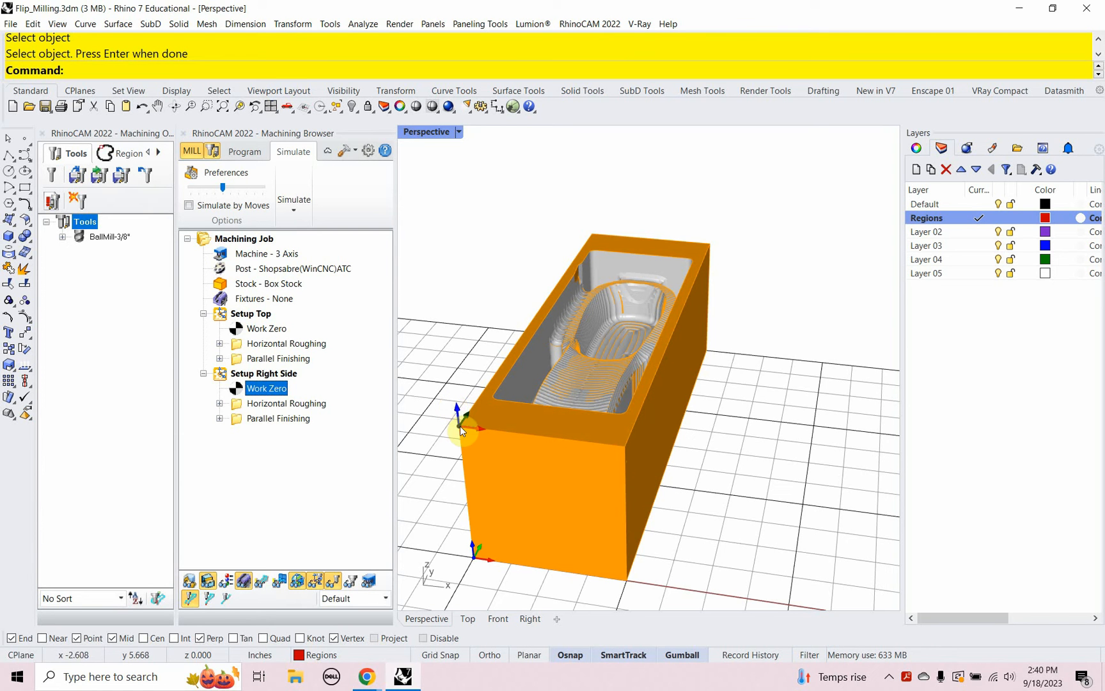
pyautogui.doubleClick(243, 388)
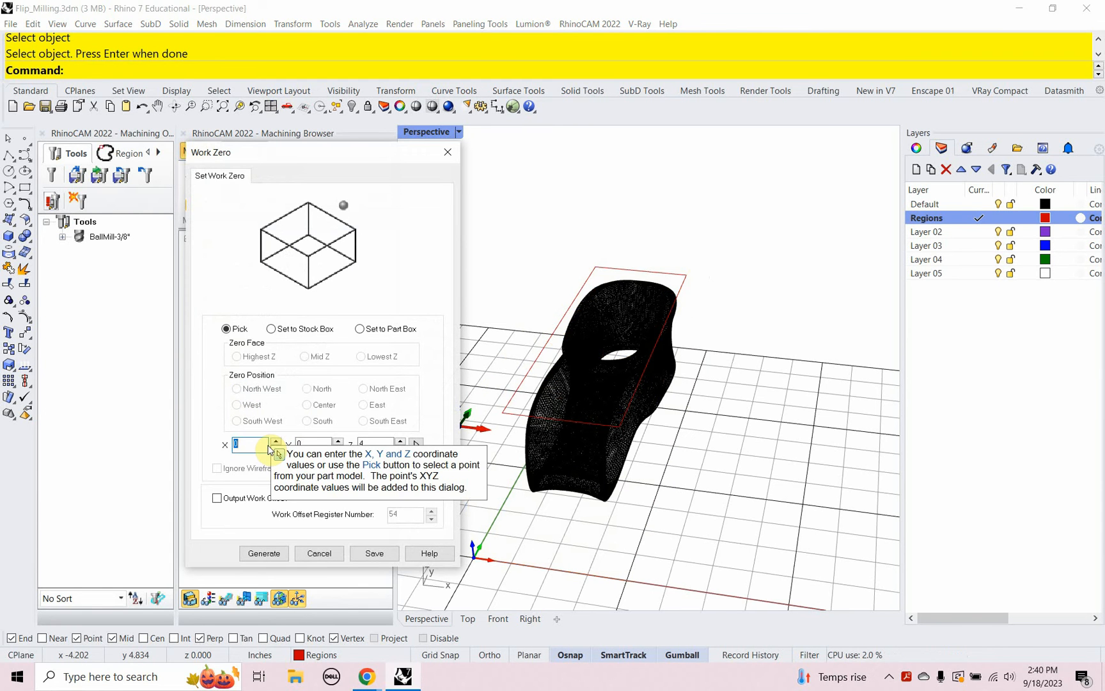
pyautogui.click(264, 553)
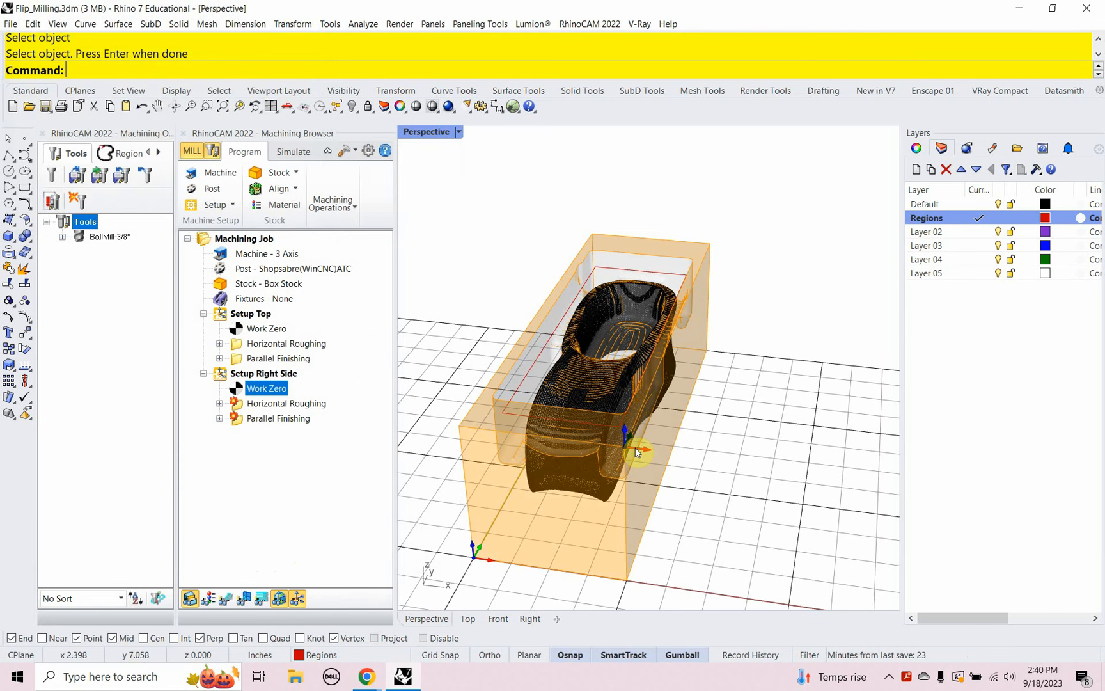
pyautogui.moveTo(600, 490)
pyautogui.mouseDown(button='right')
pyautogui.moveTo(580, 506)
pyautogui.moveTo(585, 489)
pyautogui.mouseUp(button='right')
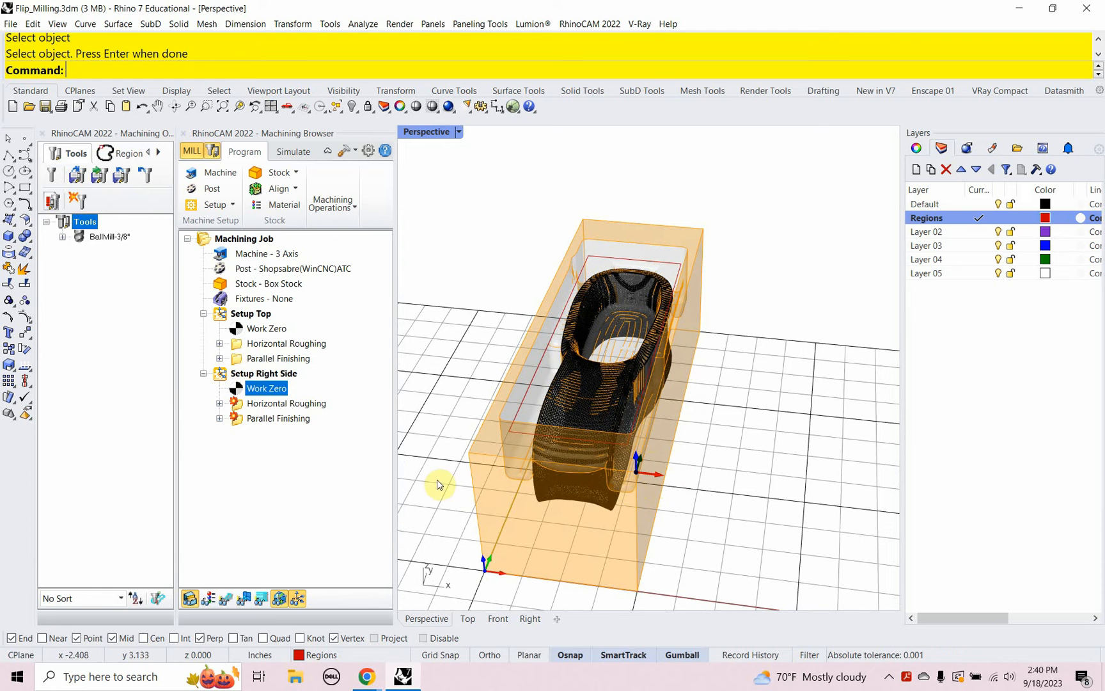
pyautogui.doubleClick(235, 389)
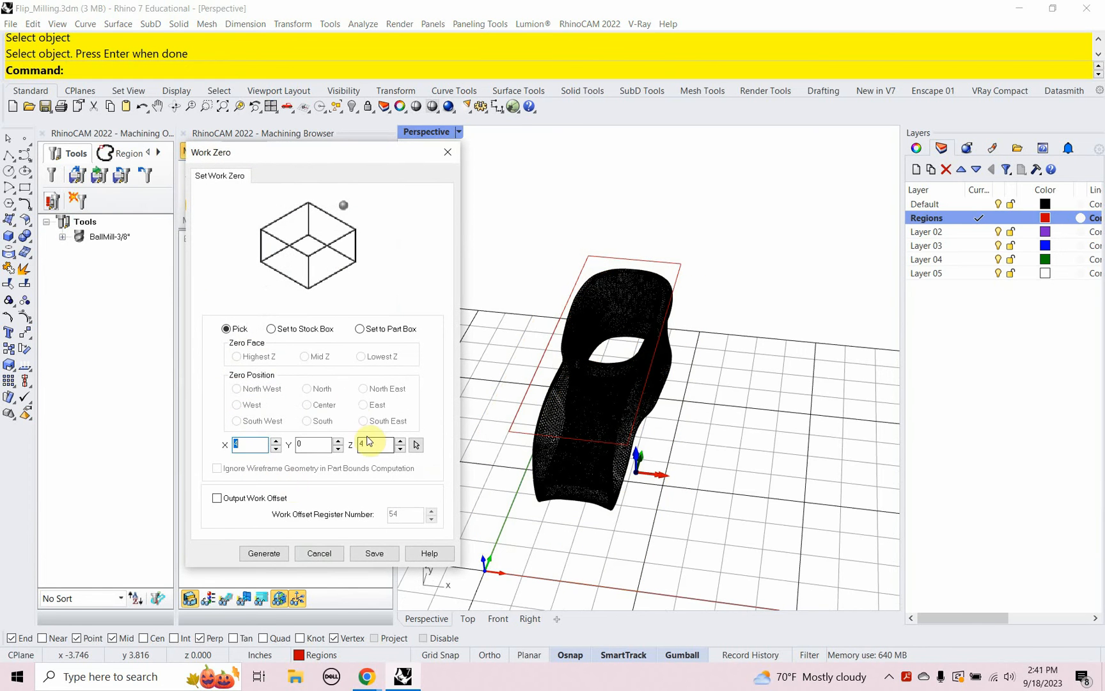
pyautogui.click(320, 553)
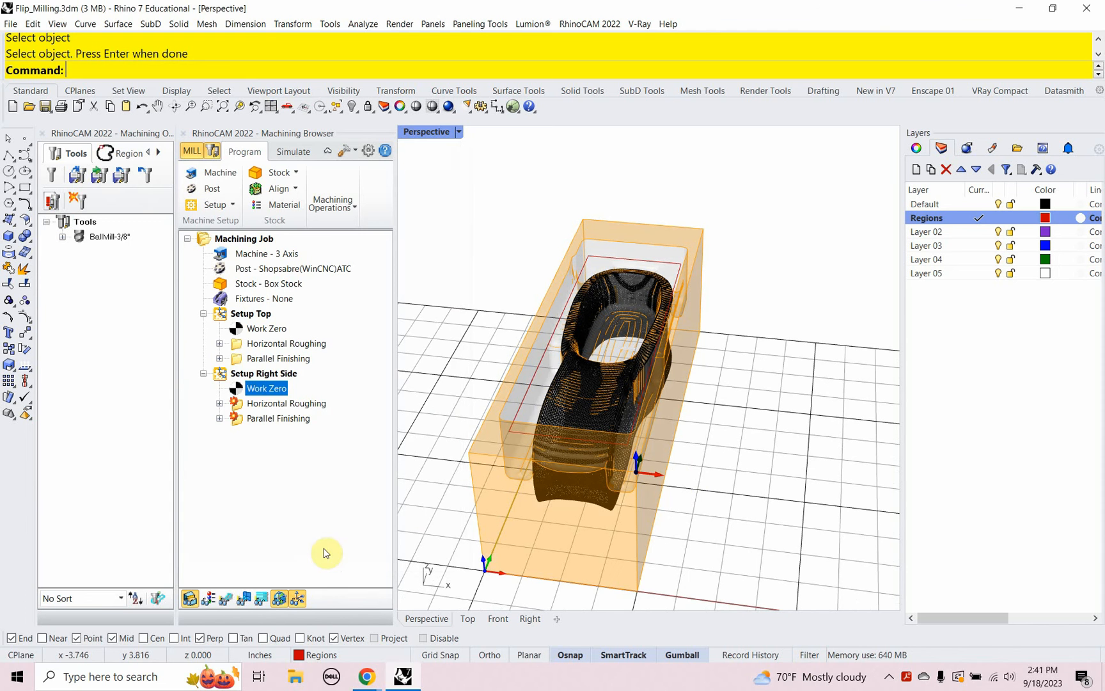
# Step: Rotate Setup Right Side's orientation 90 degrees about the Y axis, generate it, and select its work zero
pyautogui.doubleClick(238, 374)
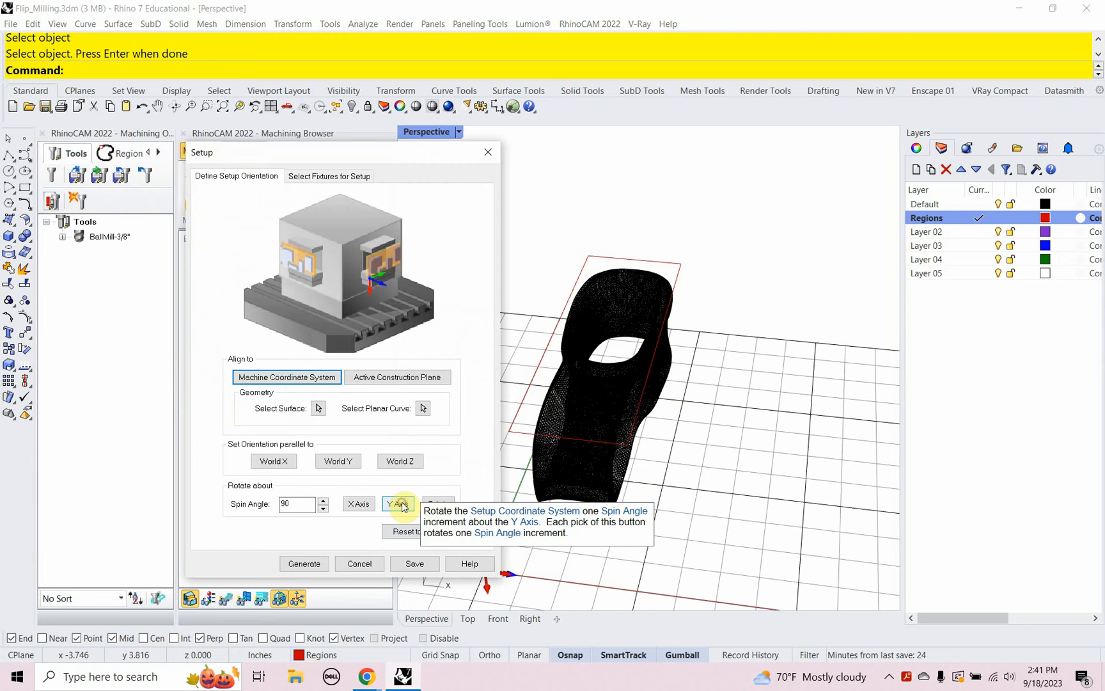
pyautogui.click(313, 565)
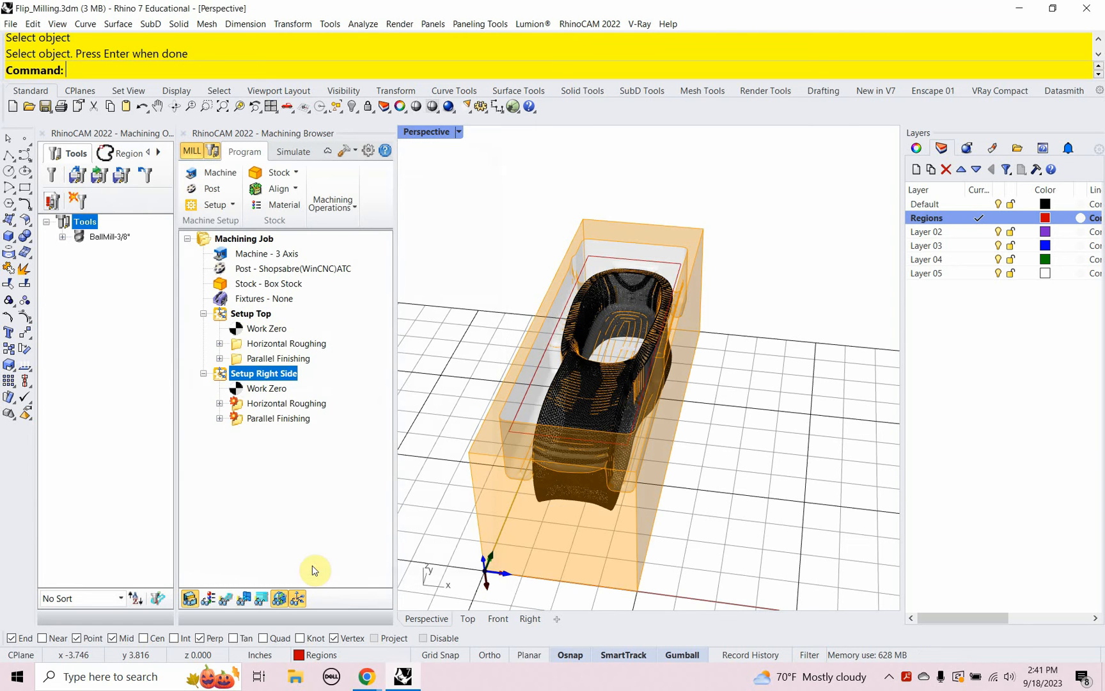
pyautogui.click(262, 388)
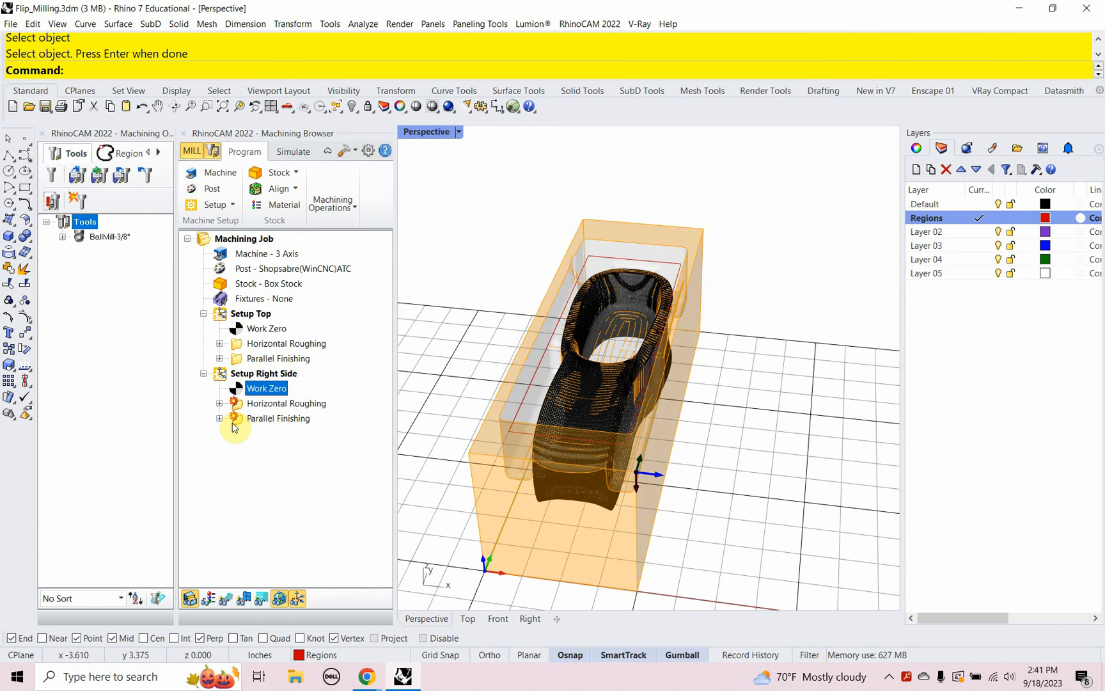
# Step: Show the hidden box geometry around the part
pyautogui.moveTo(486, 464); pyautogui.dragTo(515, 447, button='right')
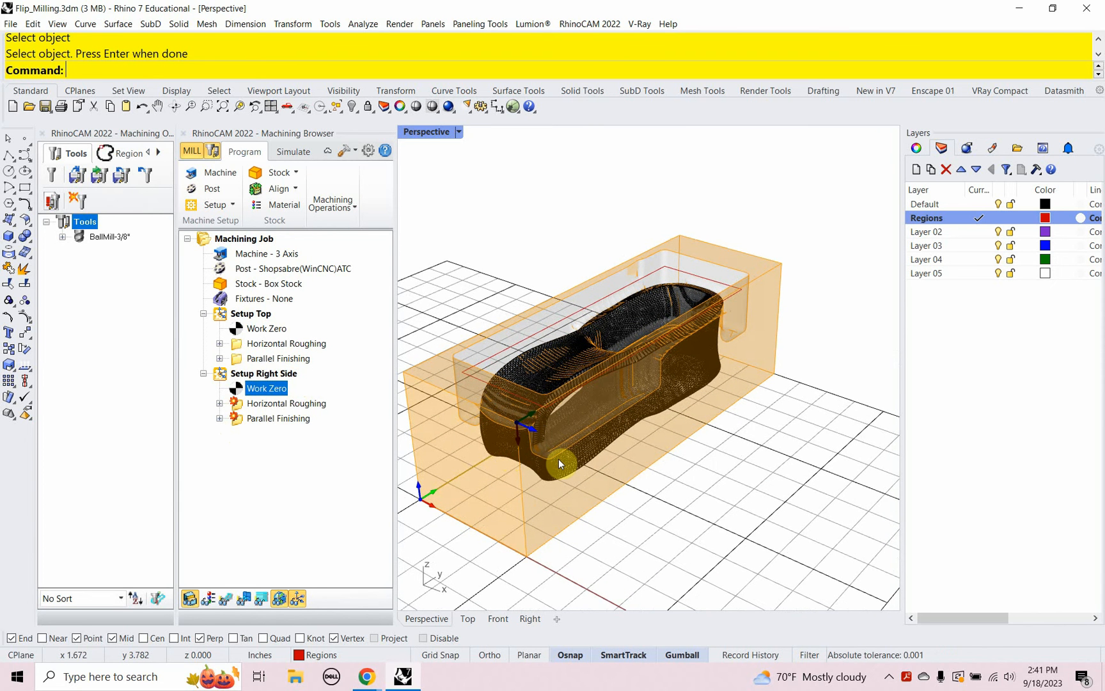
pyautogui.press('Return')
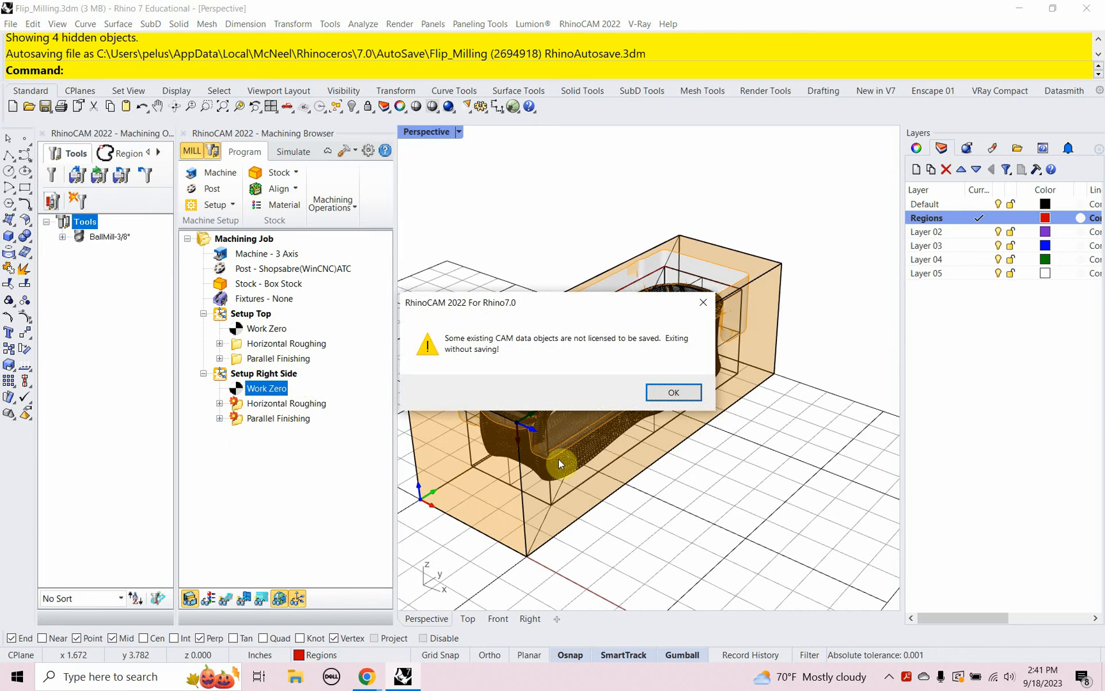
pyautogui.click(673, 393)
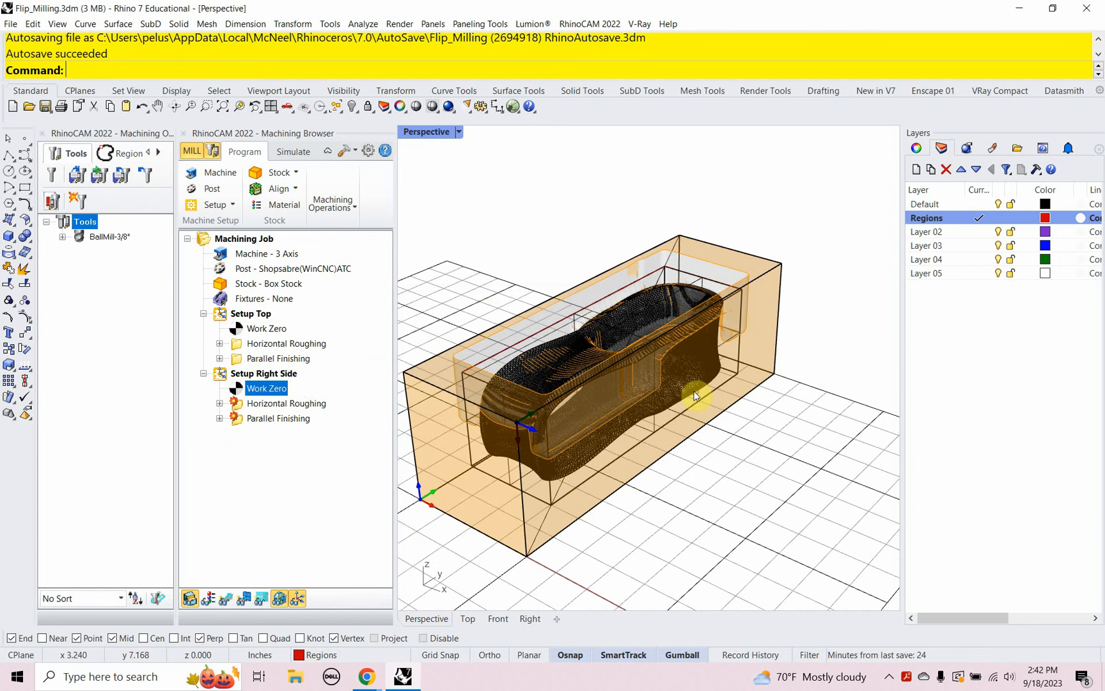
# Step: Try to draw a standard corner-to-corner rectangle on the inner box's right side face, snapping to the box
pyautogui.write('R')
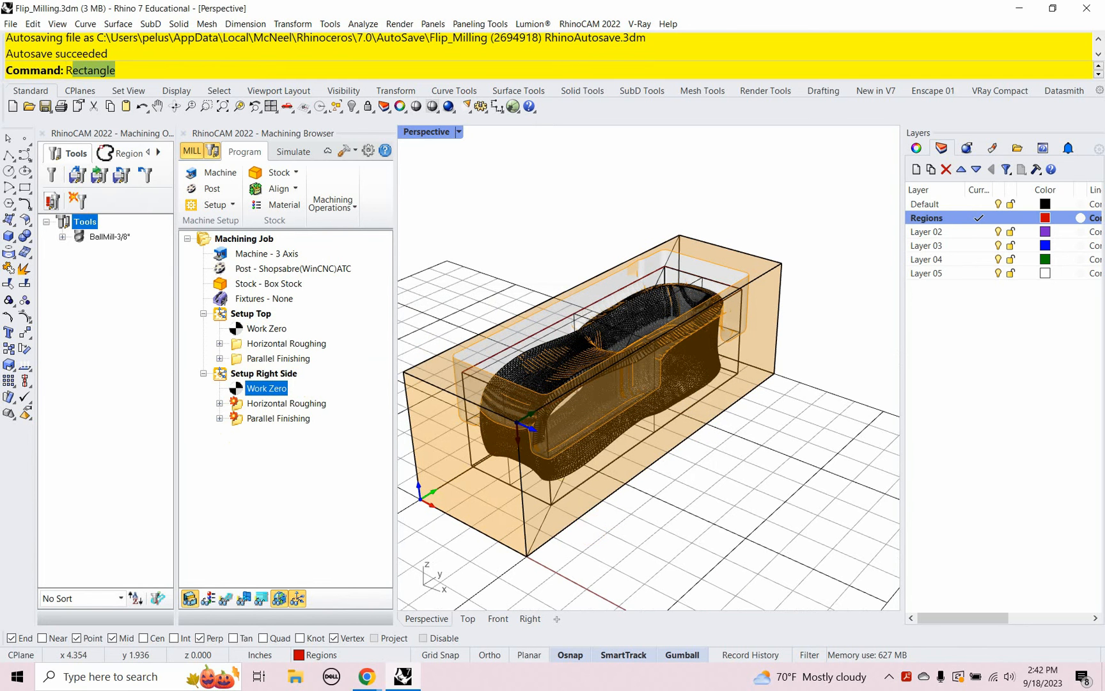
pyautogui.write('ect')
pyautogui.press('Return')
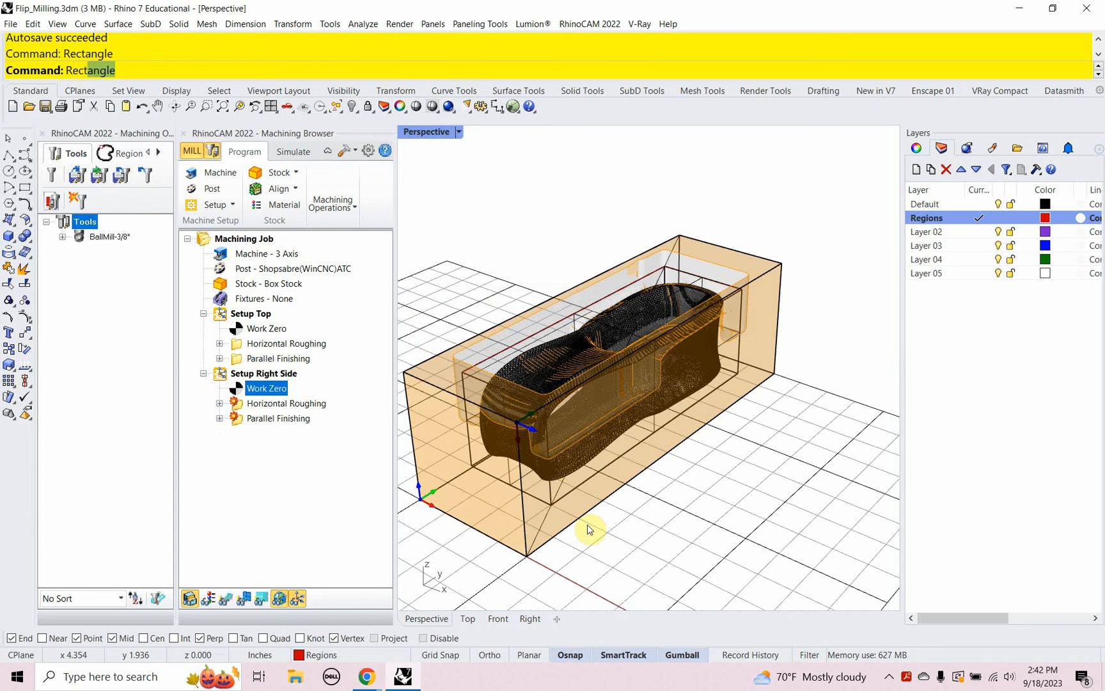
pyautogui.click(548, 505)
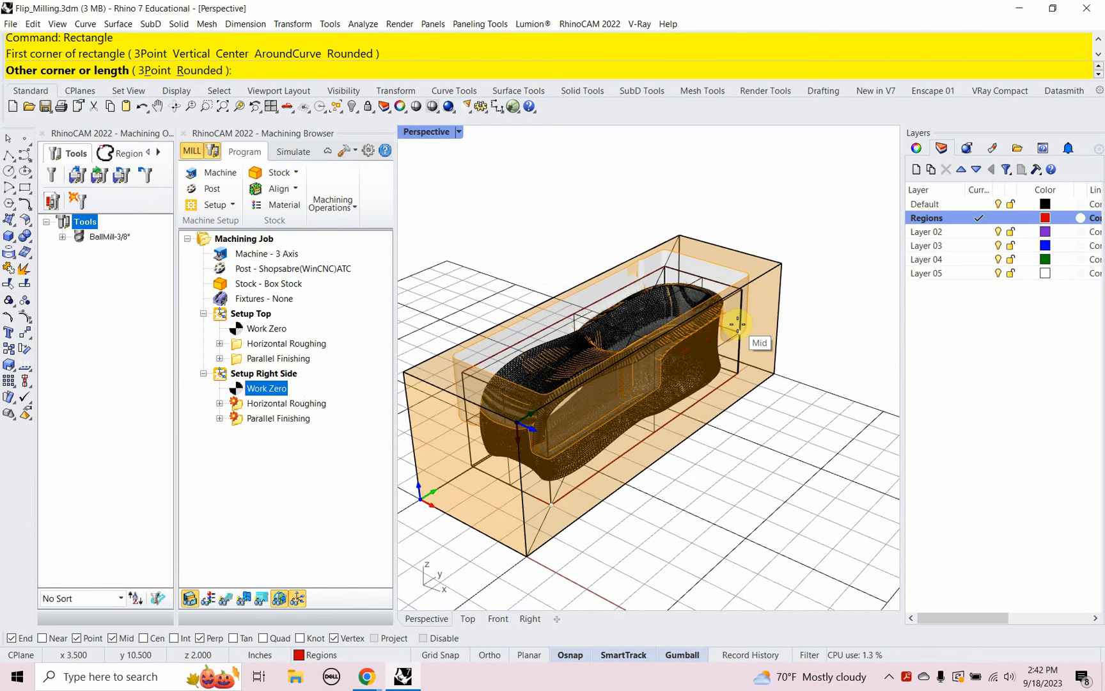
pyautogui.click(737, 324)
# Step: Draw a vertical rectangle over the inner box's right side face, snapping to its corners, with a base edge 9 inches long
pyautogui.write('rec')
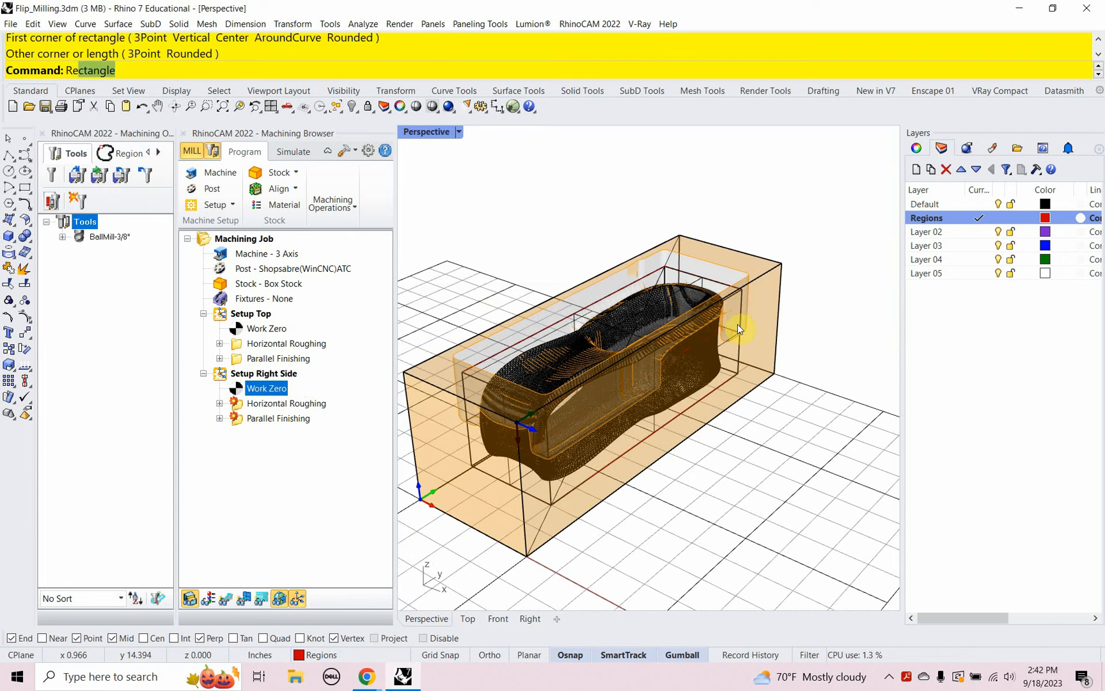
pyautogui.press('Return')
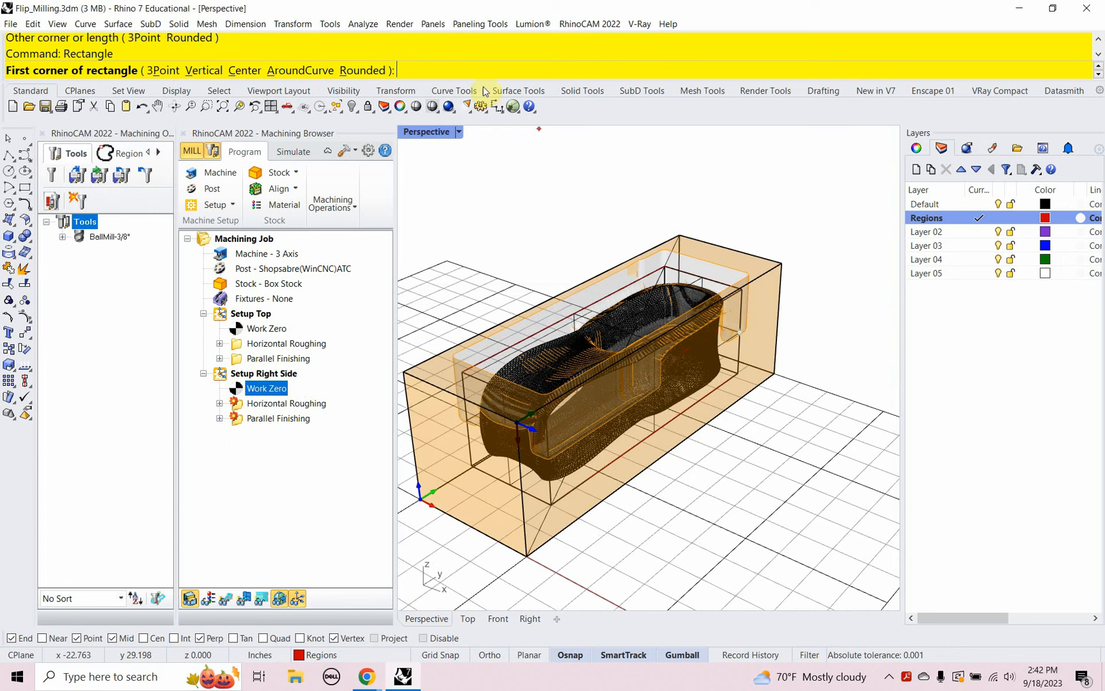
pyautogui.click(191, 71)
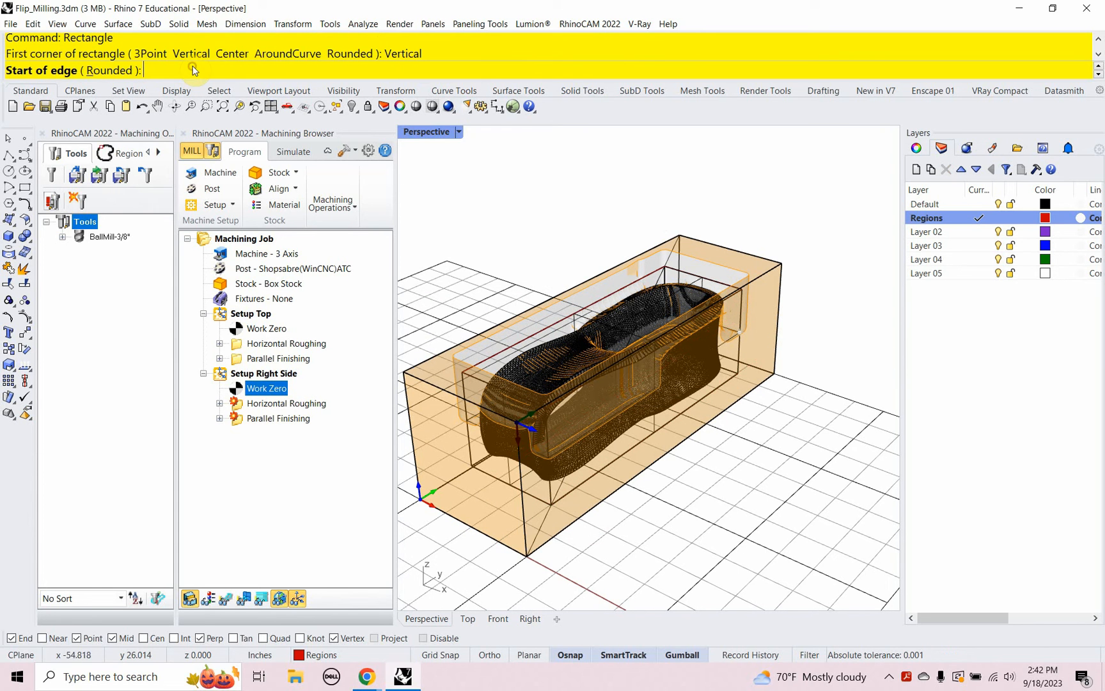
pyautogui.click(551, 510)
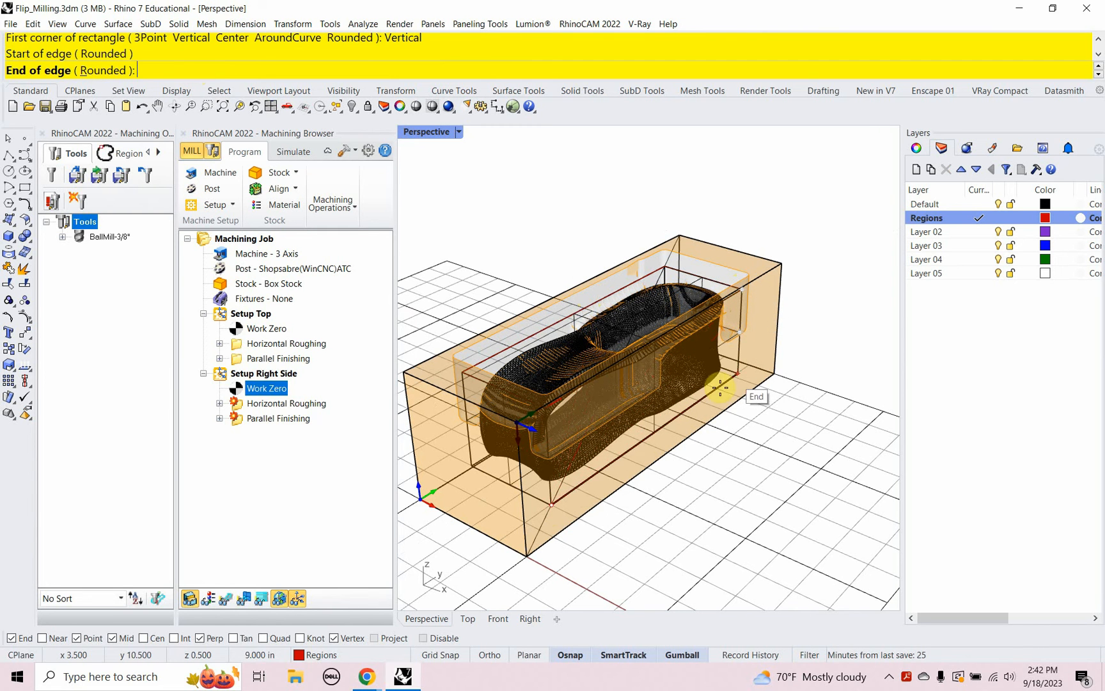
pyautogui.click(739, 378)
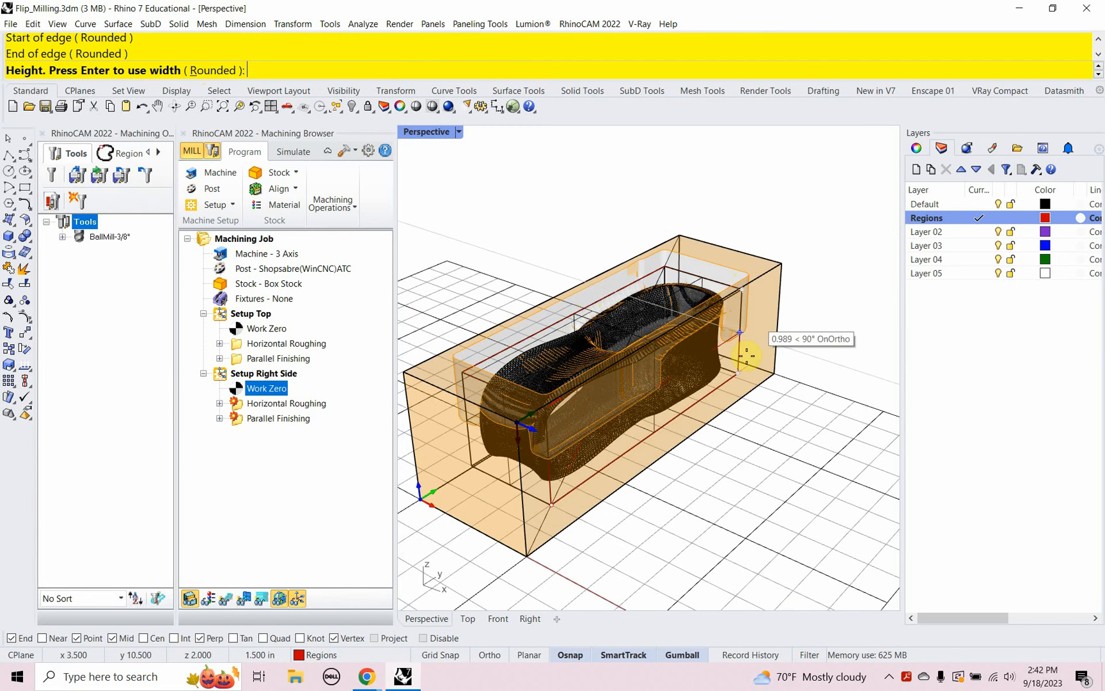
pyautogui.click(747, 289)
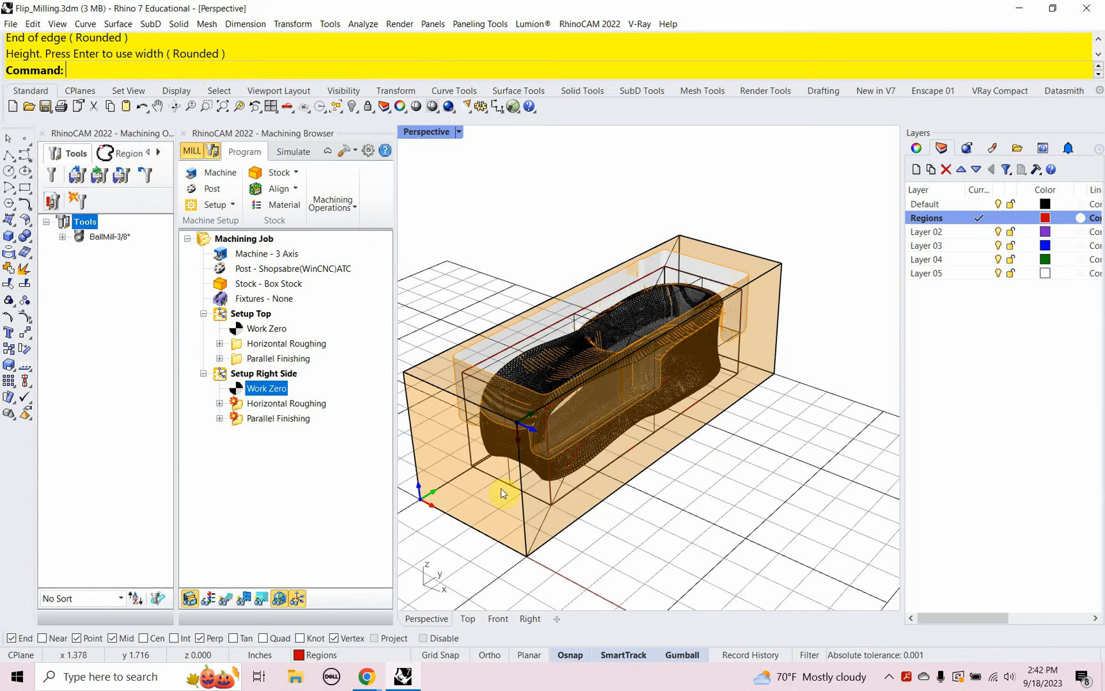
# Step: Draw a vertical rectangle over the inner box's opposite, left side face, snapping the base edge and height to the box corners
pyautogui.moveTo(502, 487); pyautogui.dragTo(721, 477, button='right')
pyautogui.write('Rectangle')
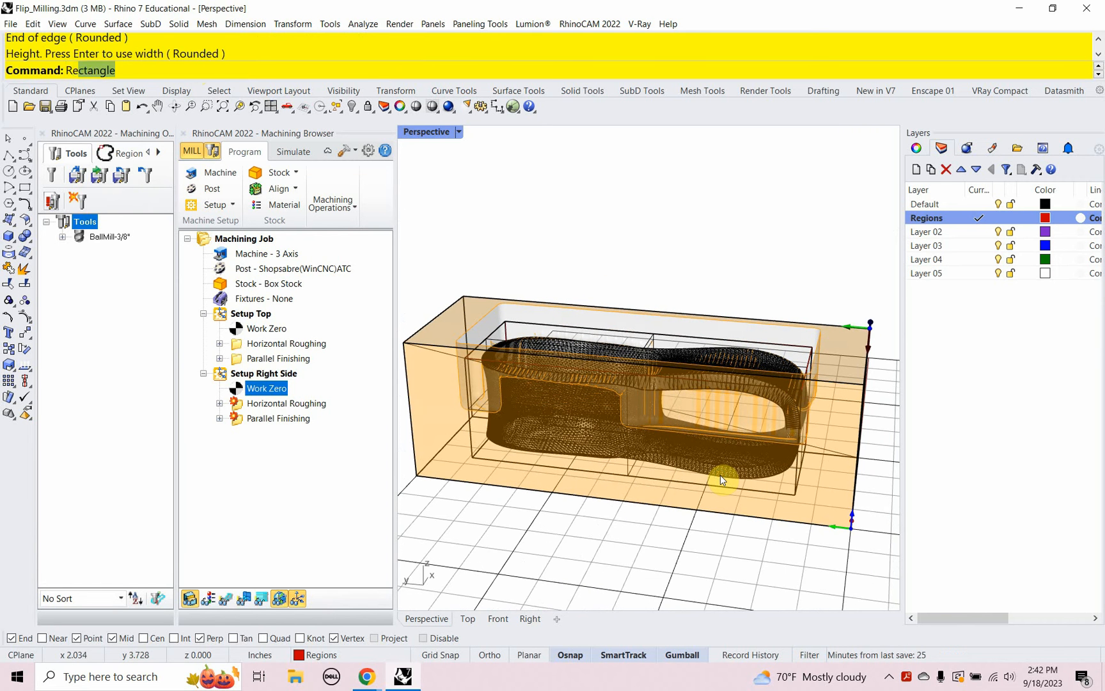
pyautogui.press('Return')
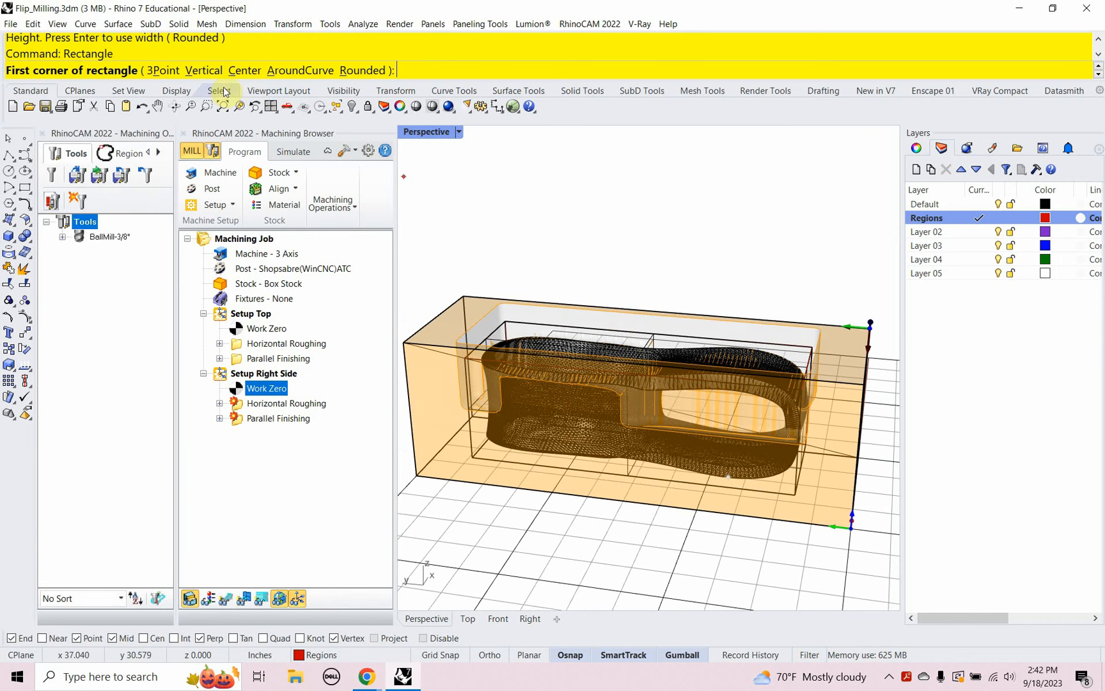
pyautogui.click(203, 69)
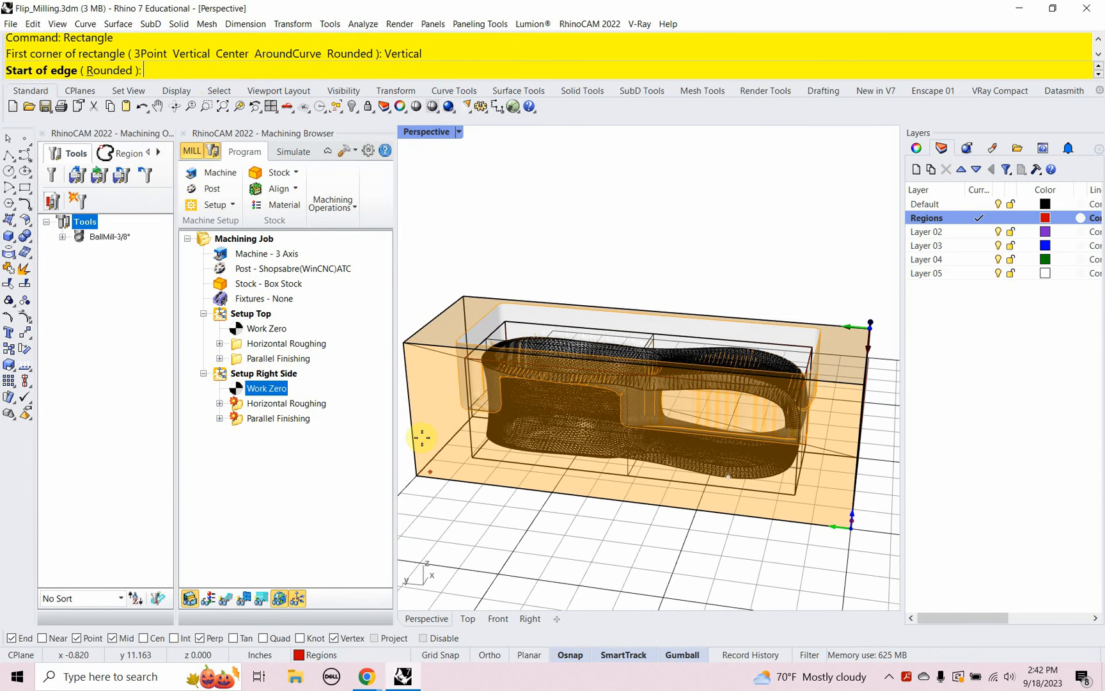
pyautogui.click(472, 457)
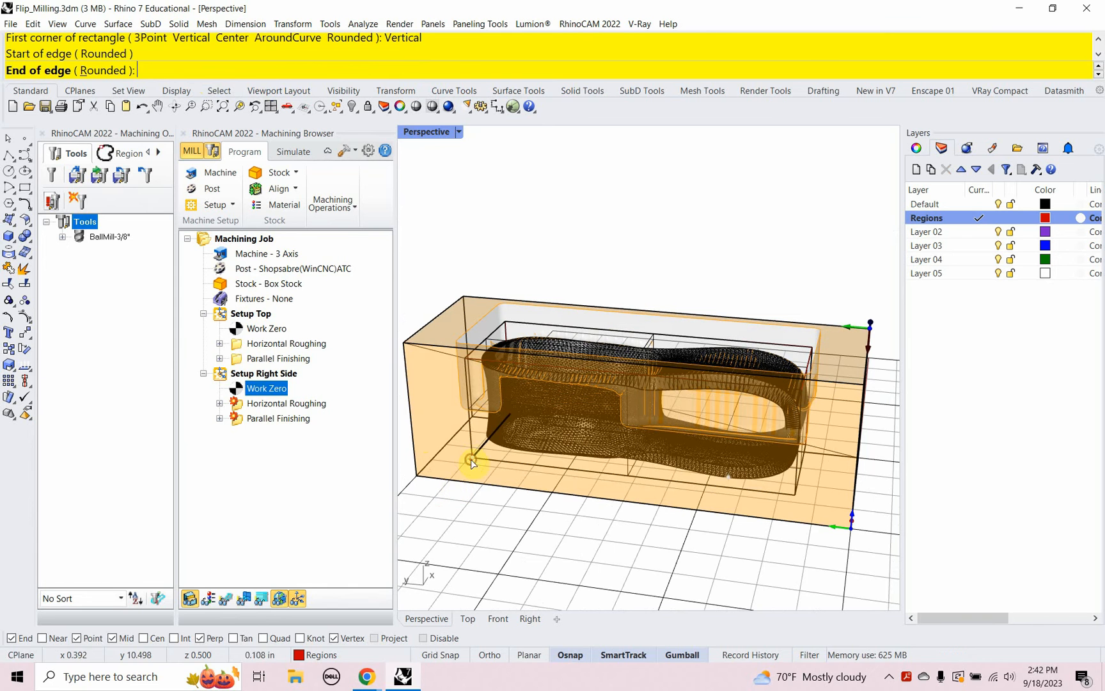
pyautogui.click(795, 495)
pyautogui.scroll(5, 791, 387)
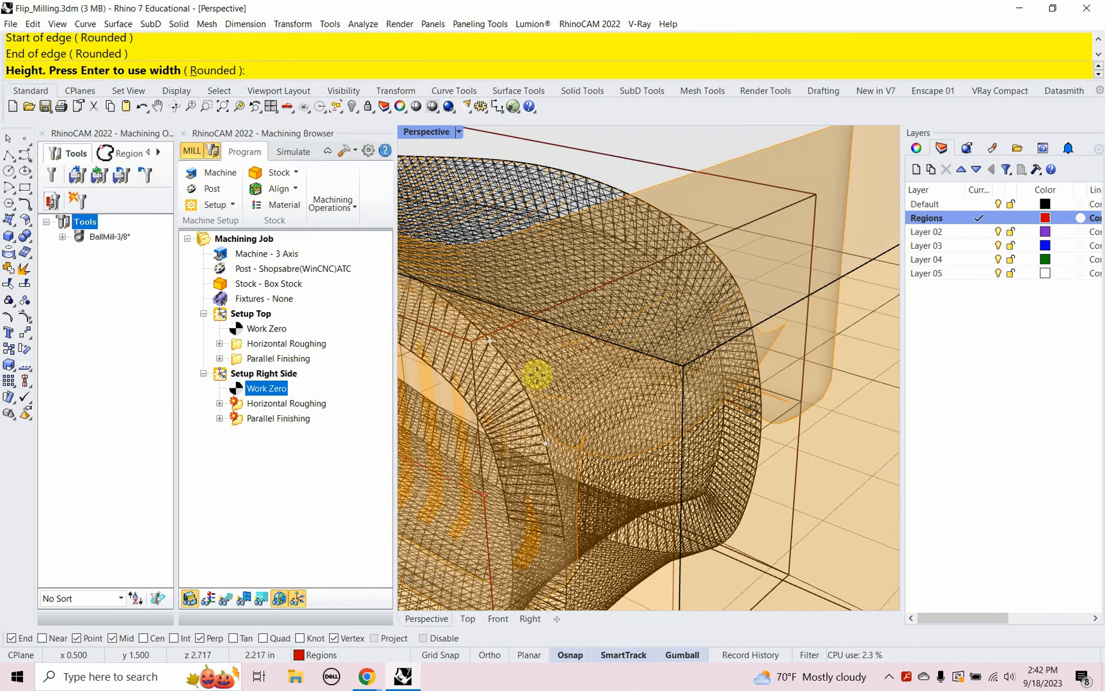
pyautogui.click(466, 341)
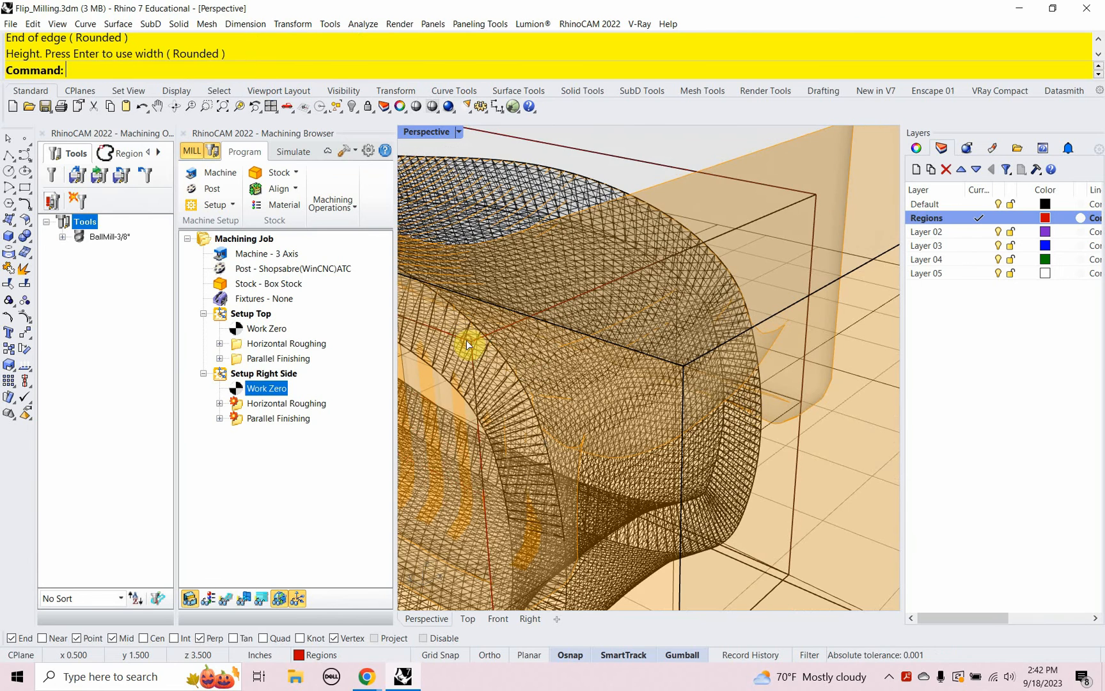
# Step: Draw a rectangle around the inner box's bottom face, snapping to two diagonally opposite corners
pyautogui.scroll(-6, 728, 320)
pyautogui.moveTo(588, 366); pyautogui.dragTo(738, 361, button='right')
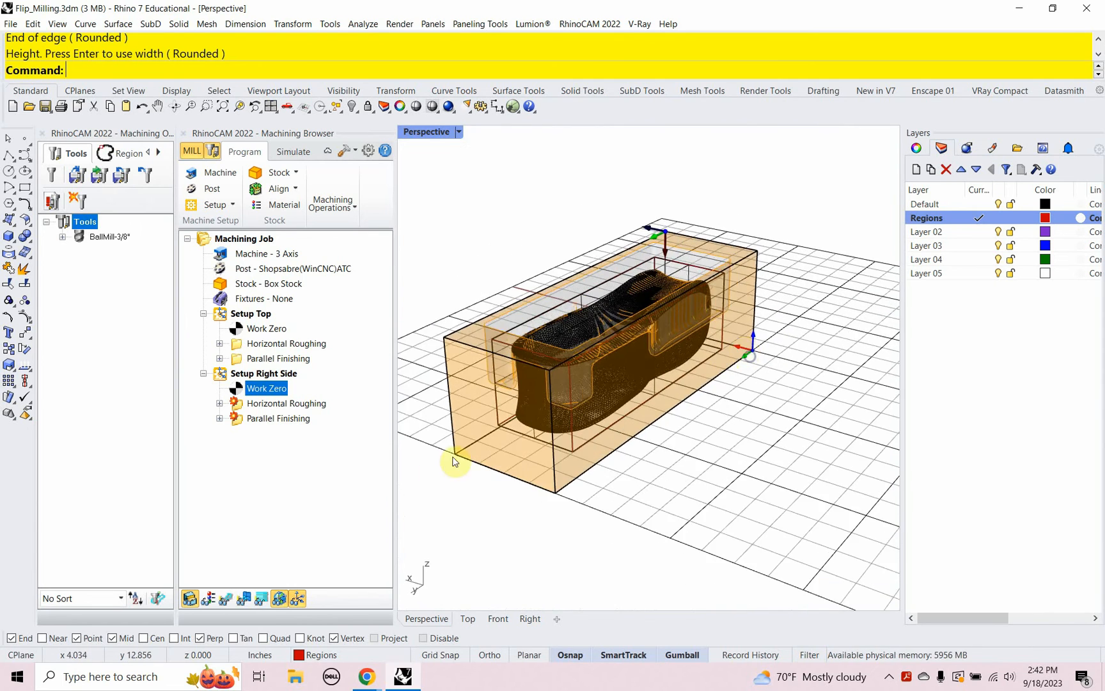
pyautogui.scroll(4, 524, 451)
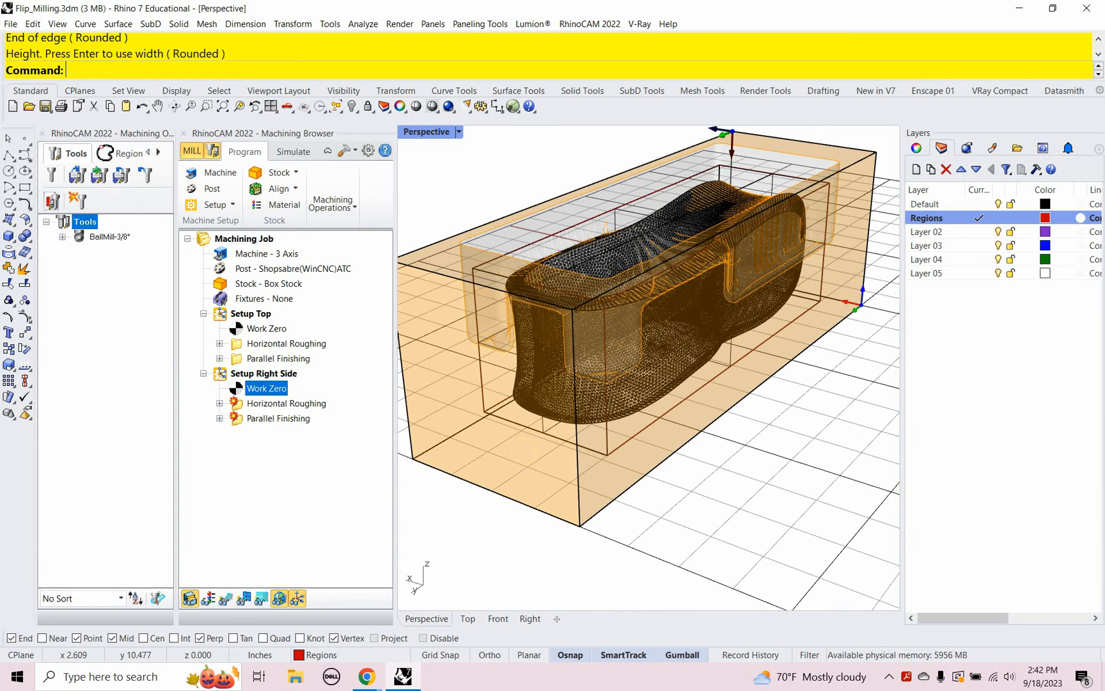
pyautogui.write('Rectangle')
pyautogui.press('Return')
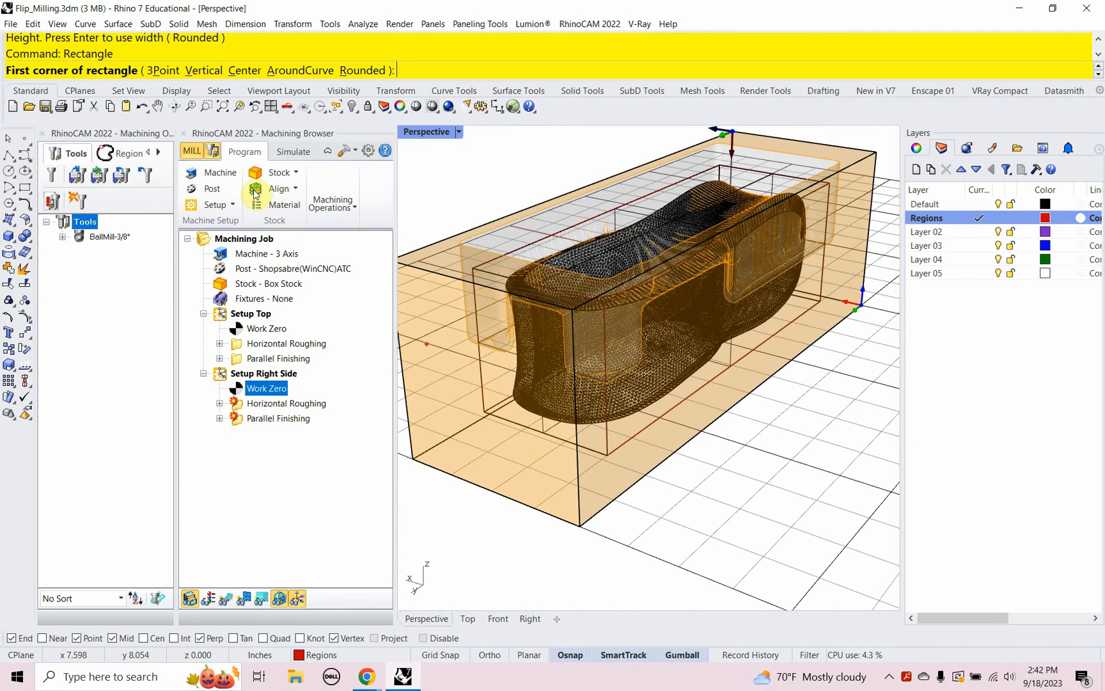
pyautogui.click(478, 413)
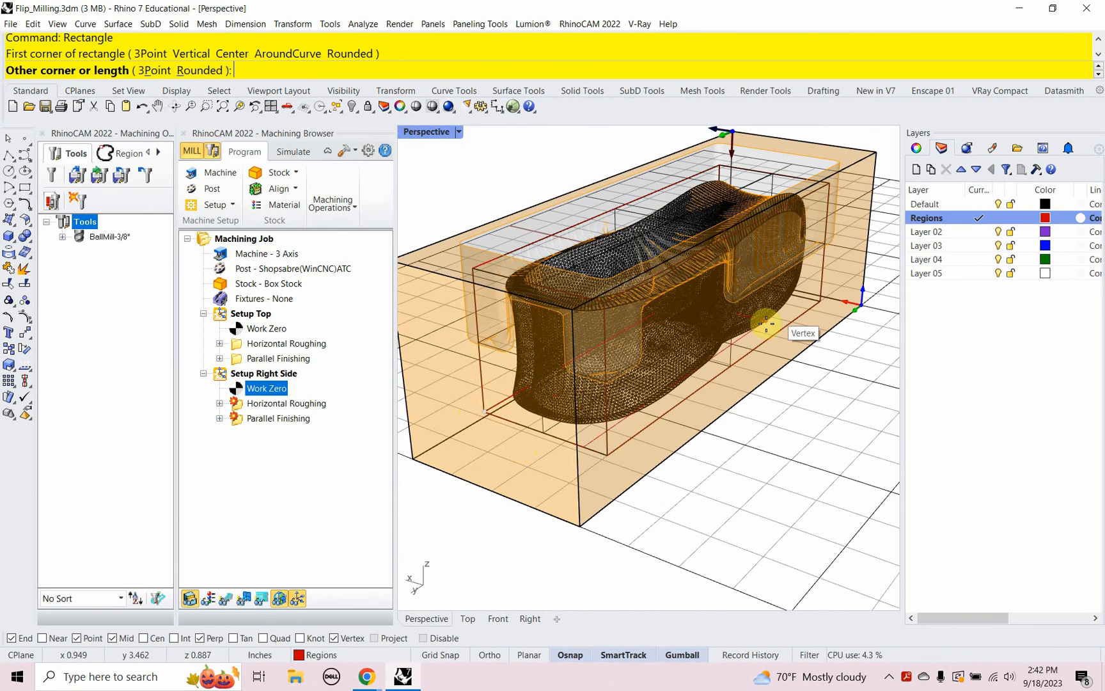
pyautogui.click(821, 297)
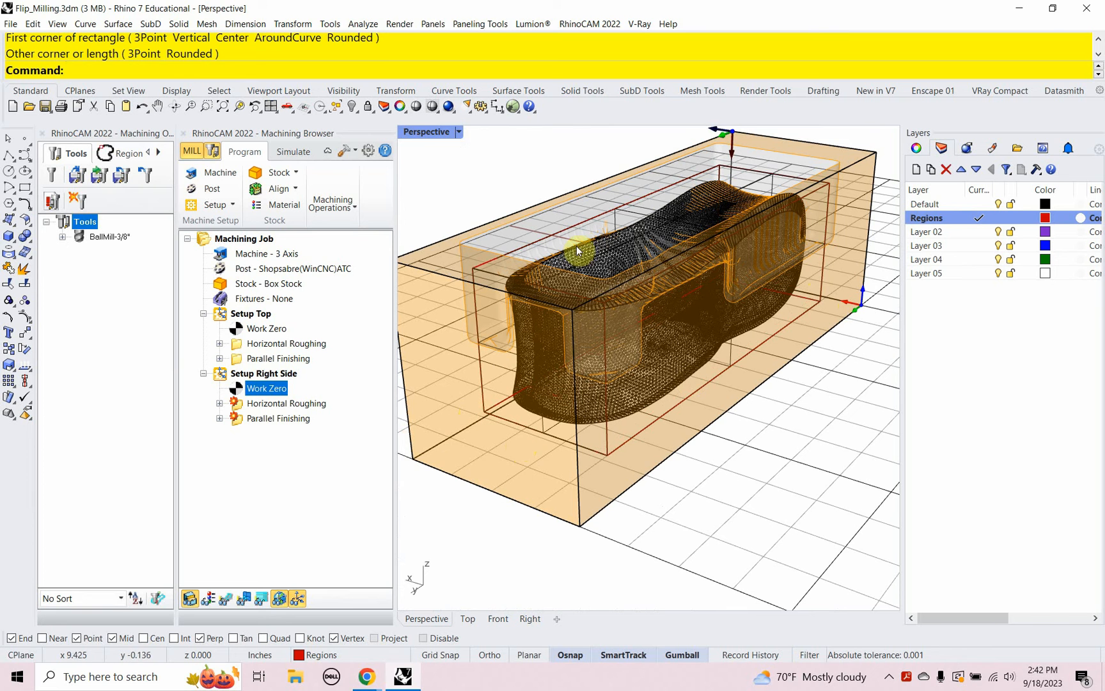
# Step: Hide the inner box polysurface and the outer box extrusion, leaving the region rectangles in place
pyautogui.click(589, 227)
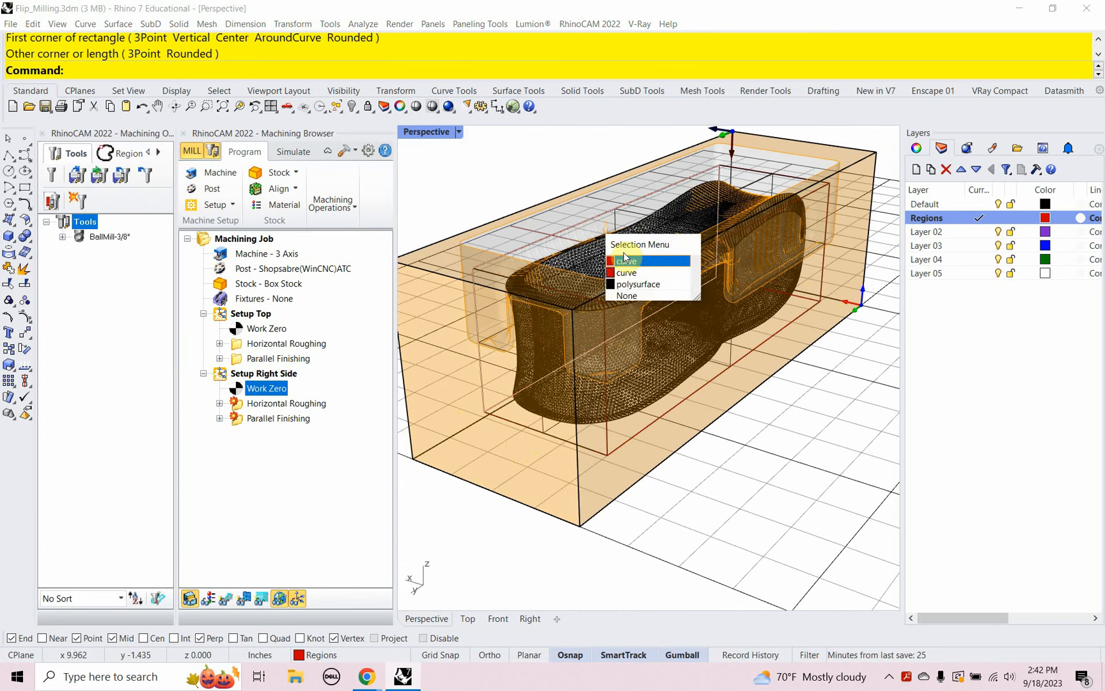
pyautogui.click(637, 284)
pyautogui.write('Hide')
pyautogui.press('Return')
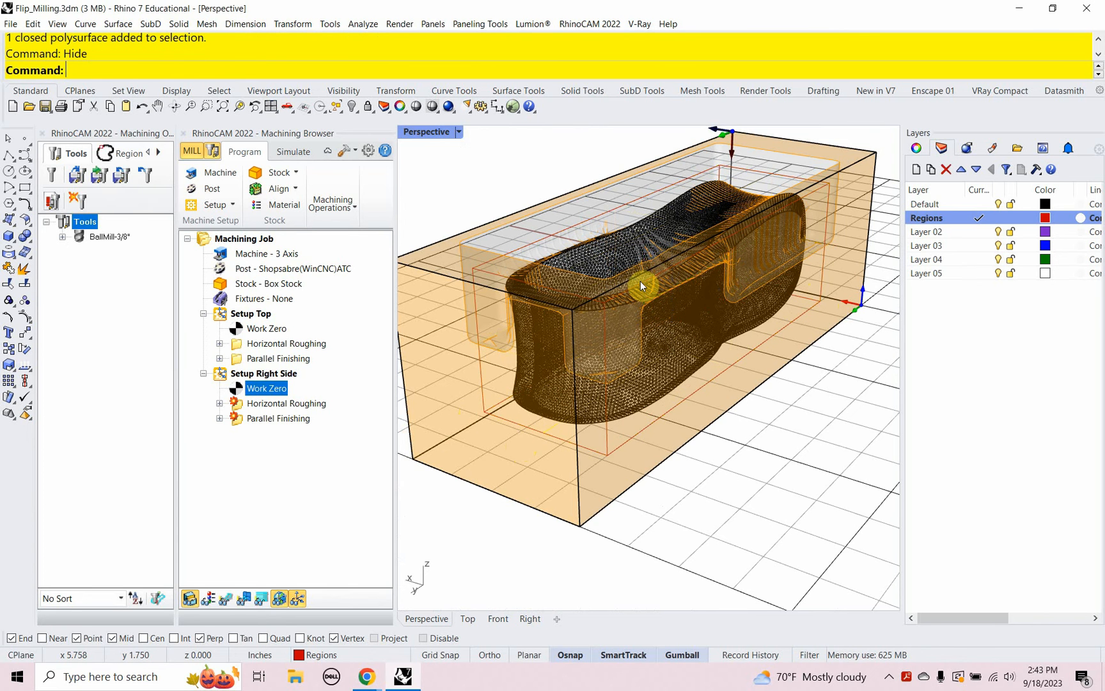
pyautogui.click(407, 256)
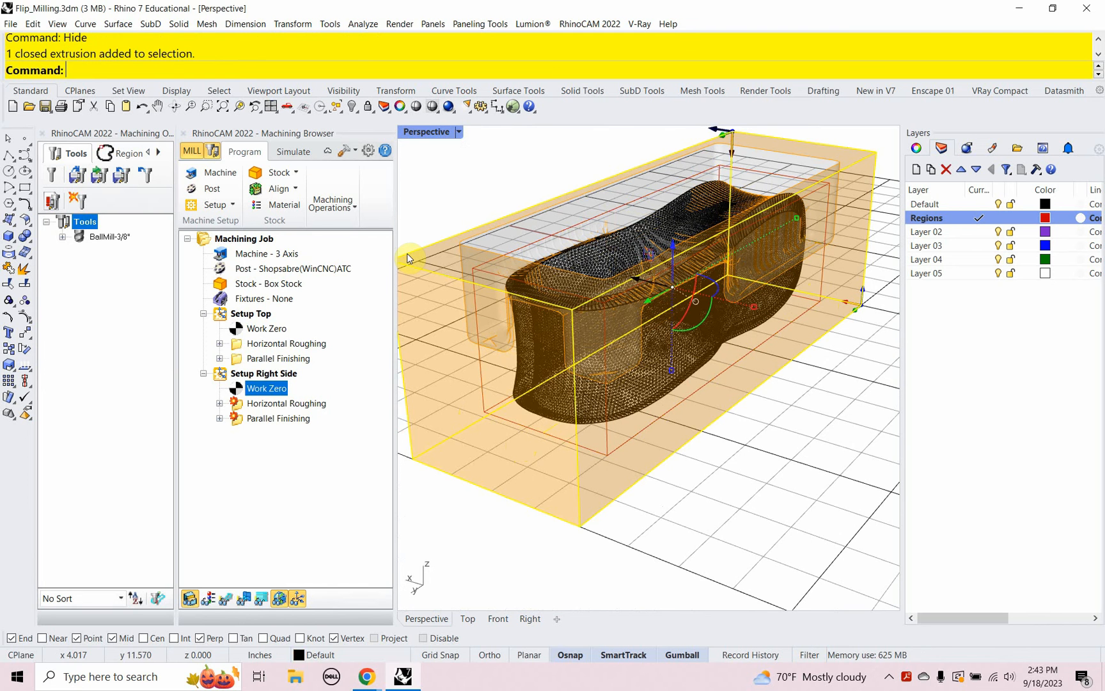
pyautogui.write('hide')
pyautogui.press('Return')
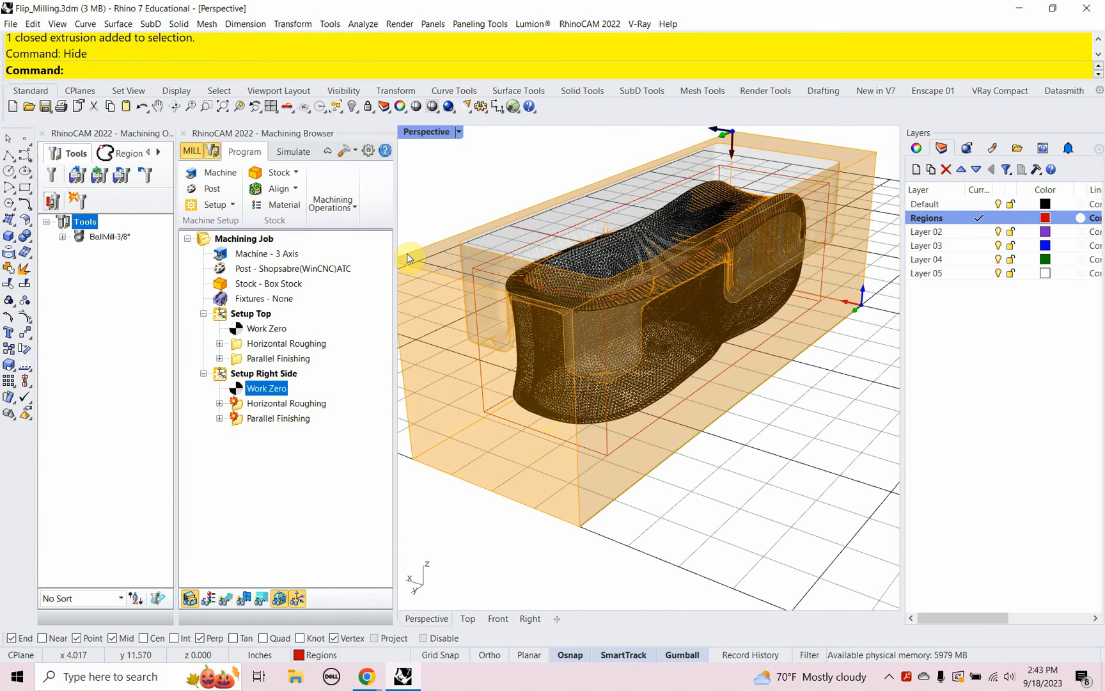
# Step: Turn off the display of the machining stock around the part
pyautogui.moveTo(539, 311); pyautogui.dragTo(548, 336, button='right')
pyautogui.scroll(-3, 548, 335)
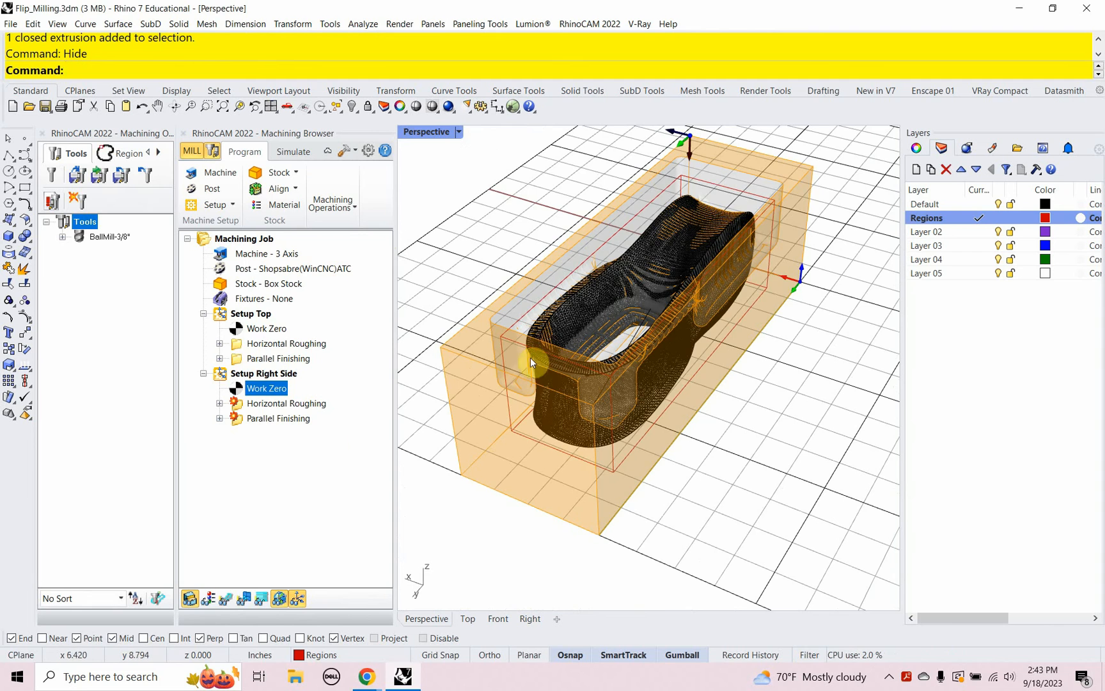
pyautogui.click(189, 599)
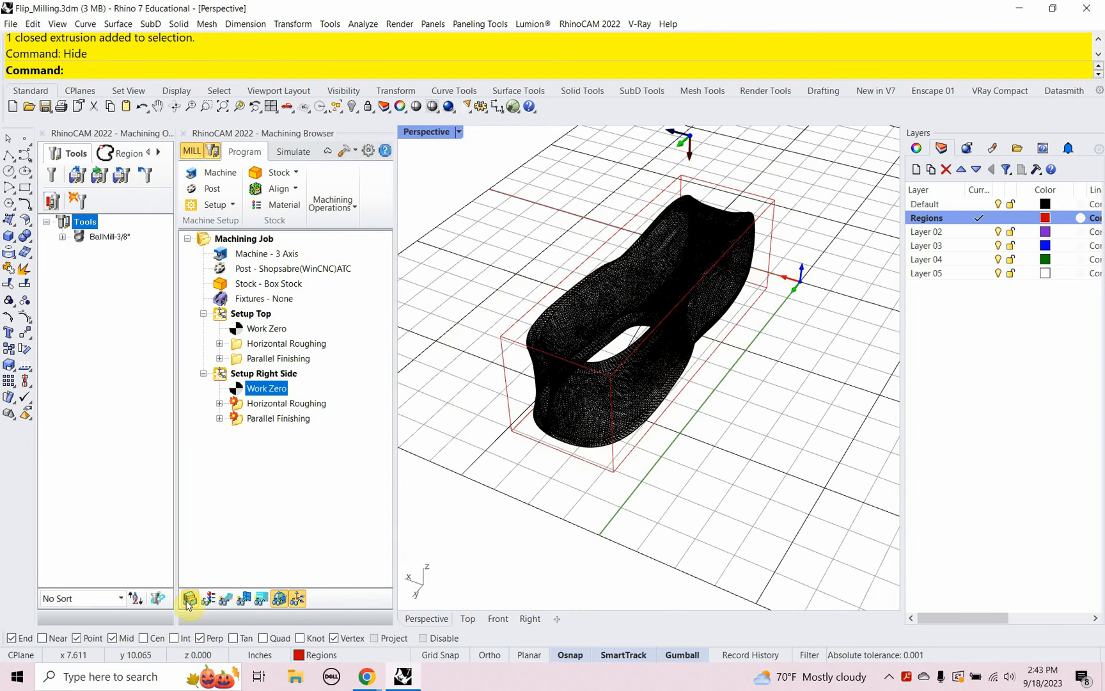
# Step: Hide the two diagonal lines that run through the outer and inner boxes
pyautogui.moveTo(705, 316); pyautogui.dragTo(607, 325, button='right')
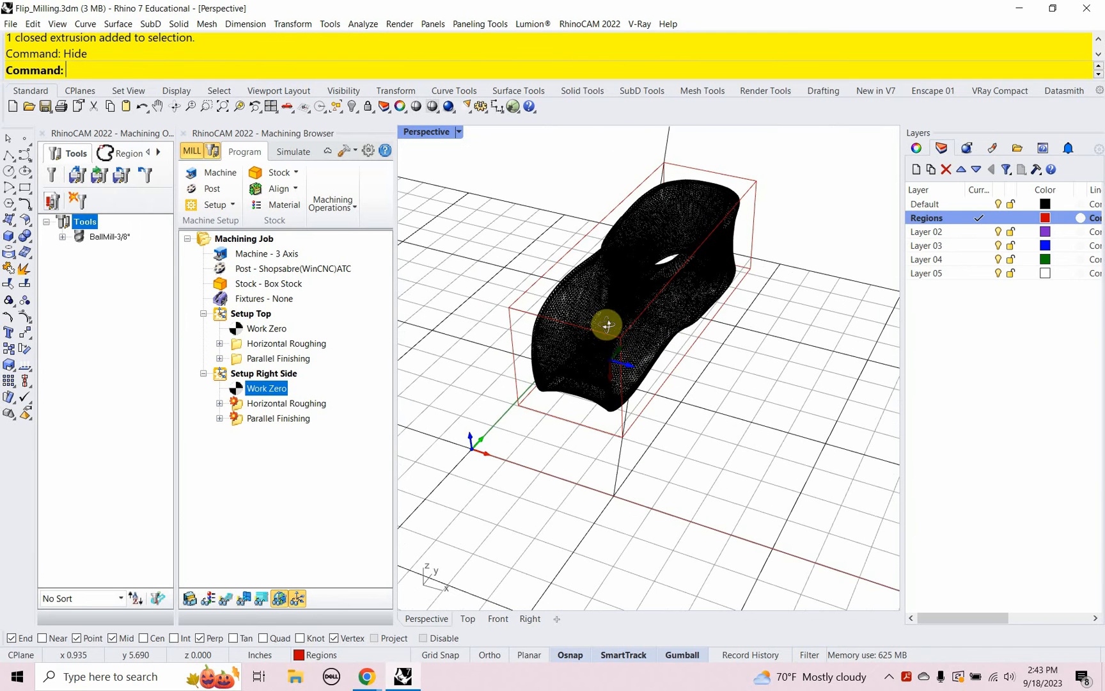
pyautogui.click(621, 466)
pyautogui.rightClick(601, 466)
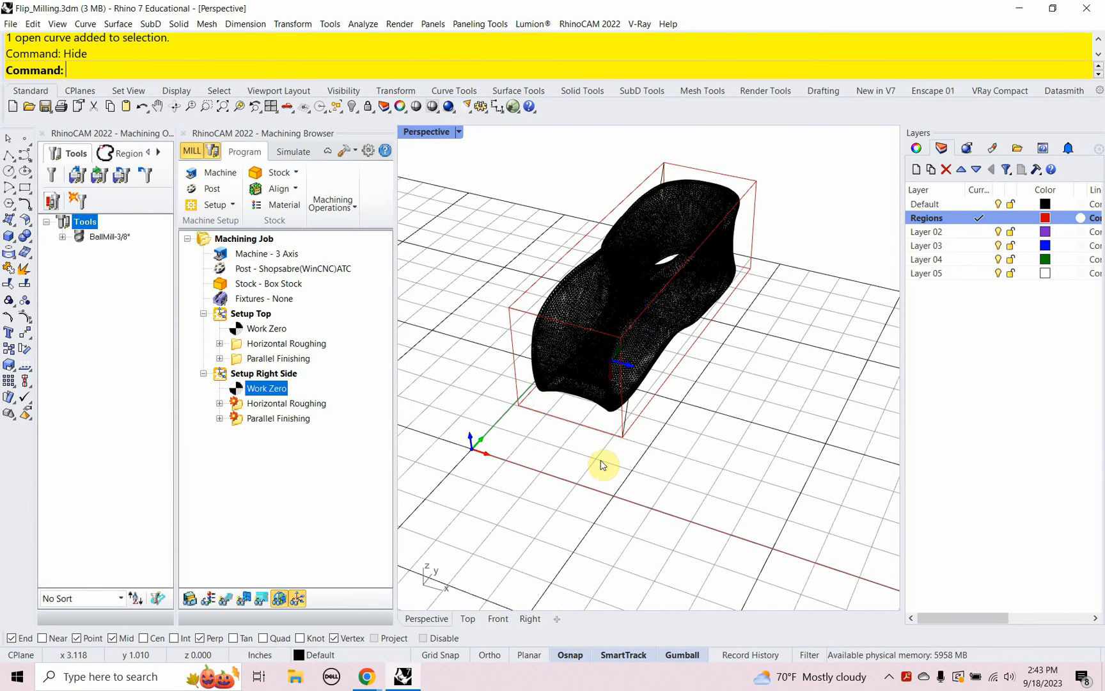
pyautogui.click(661, 170)
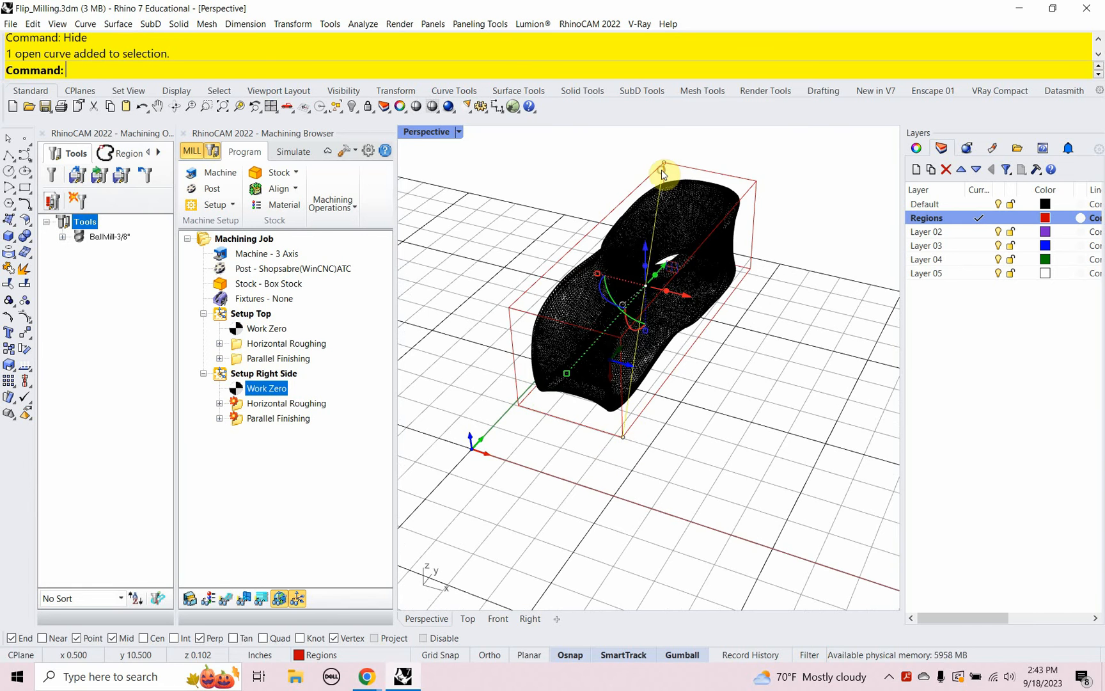
pyautogui.press('Return')
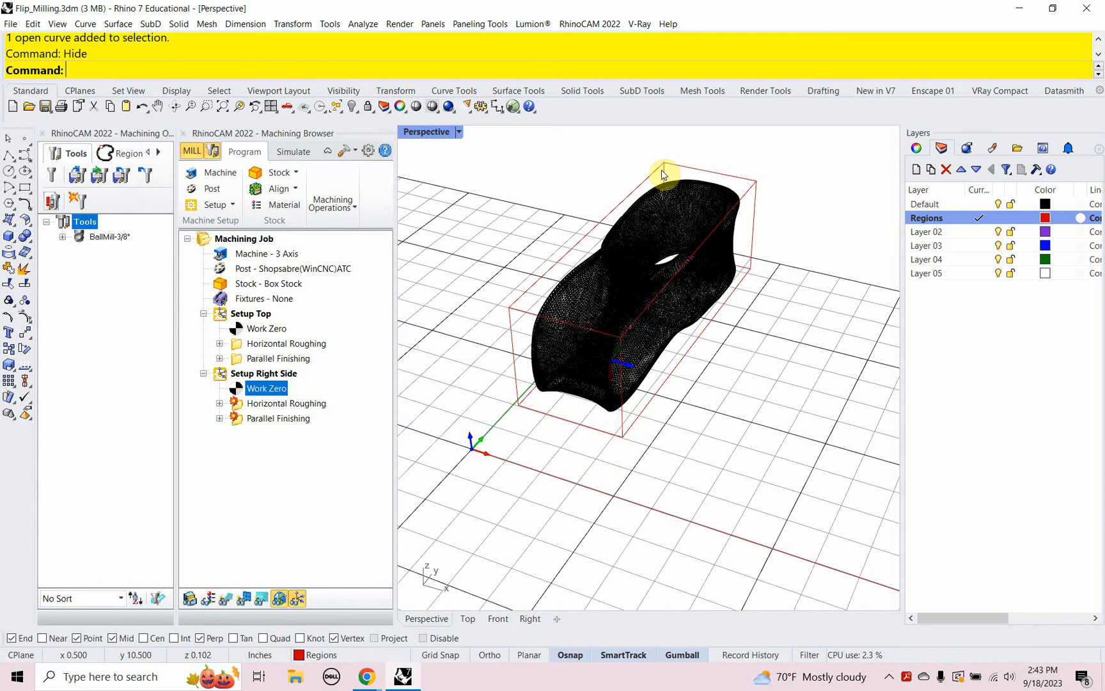
# Step: Open Setup Right Side's Horizontal Roughing operation and remove all of its selected machining regions
pyautogui.moveTo(636, 193); pyautogui.dragTo(628, 227, button='right')
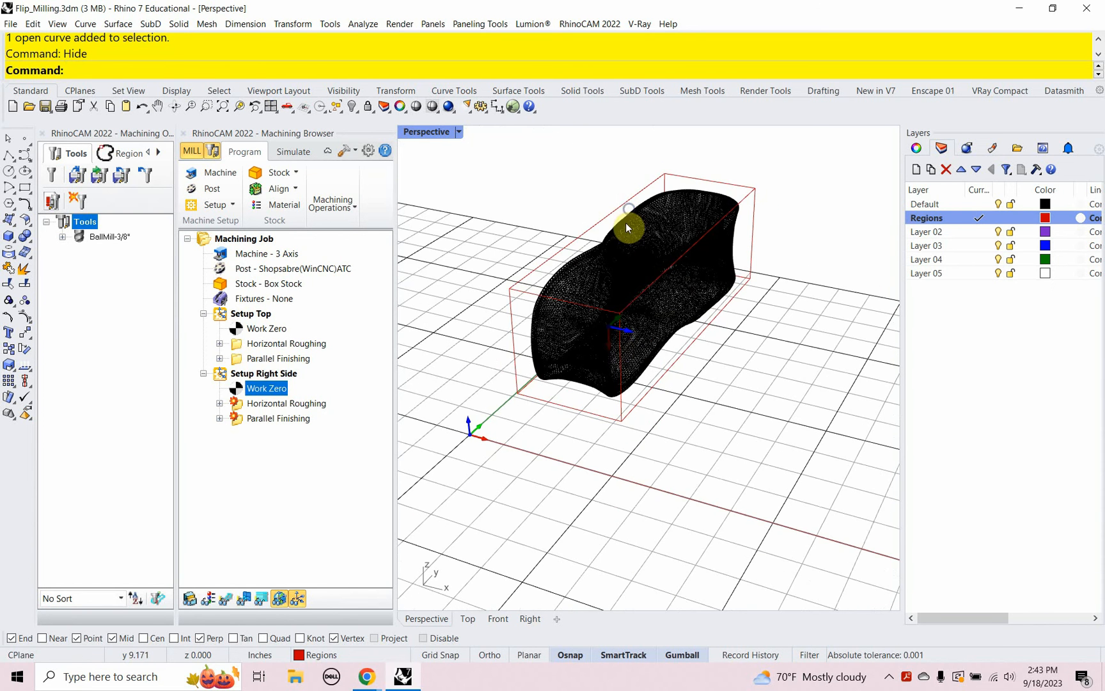
pyautogui.moveTo(614, 345); pyautogui.dragTo(578, 410, button='right')
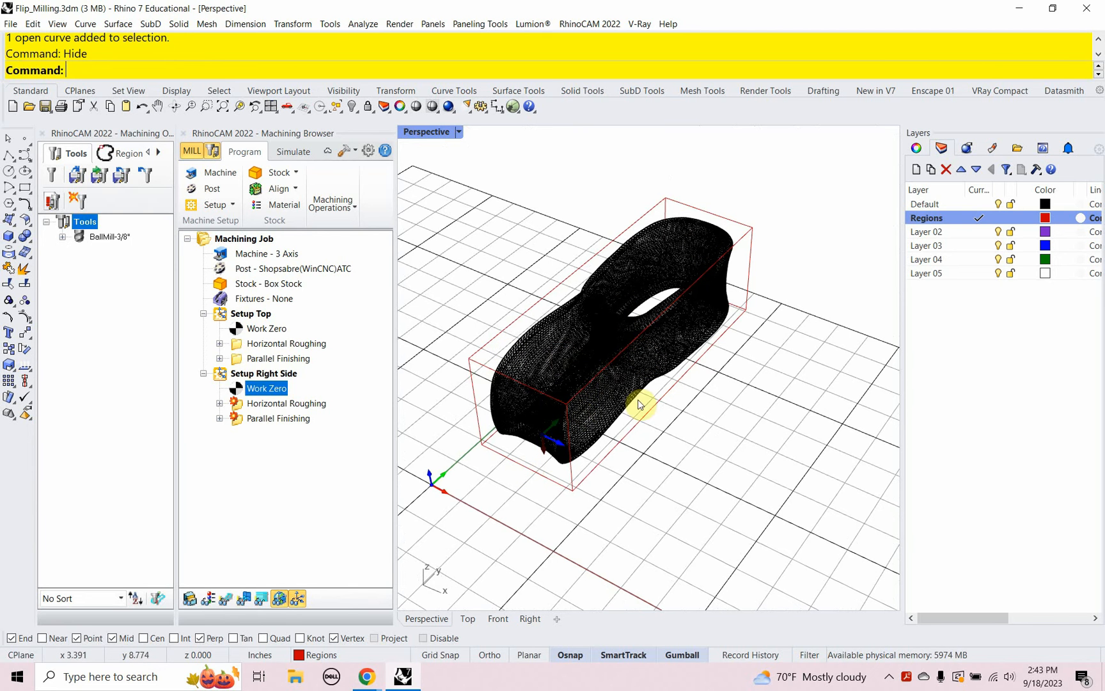
pyautogui.moveTo(551, 347); pyautogui.dragTo(552, 387, button='right')
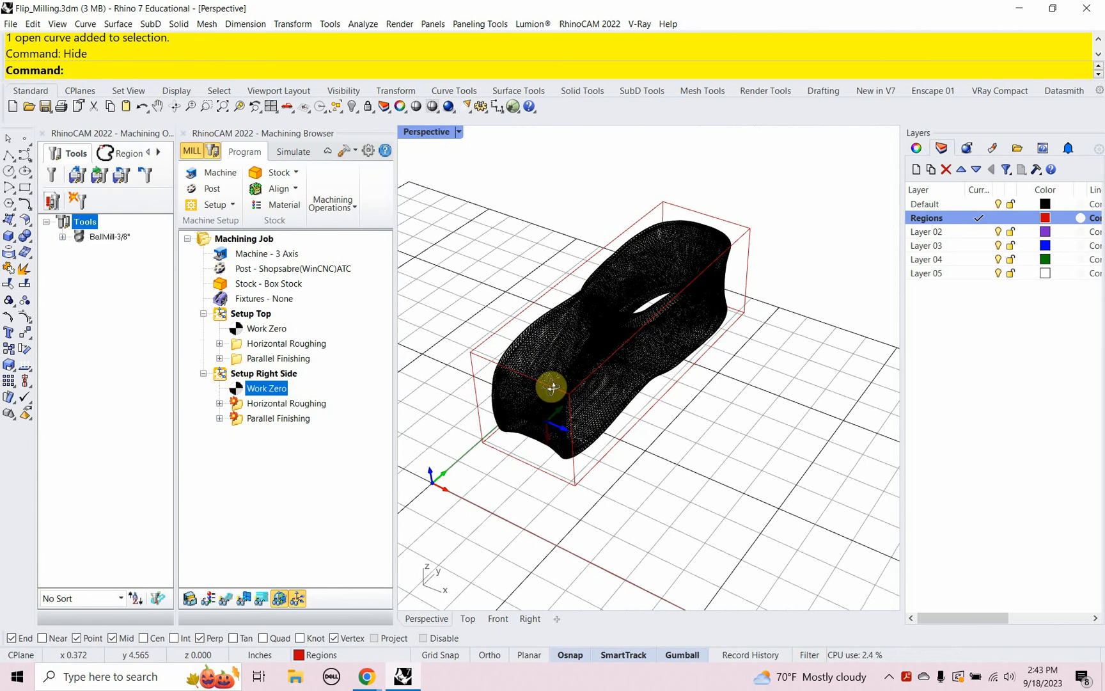
pyautogui.doubleClick(242, 405)
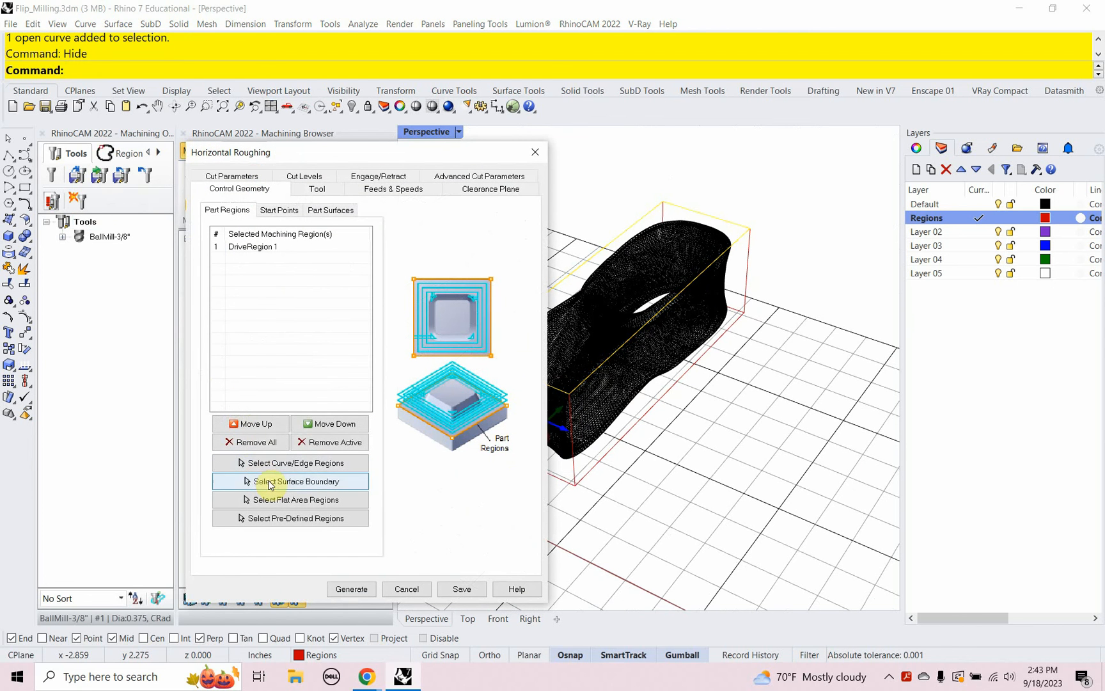
pyautogui.click(259, 442)
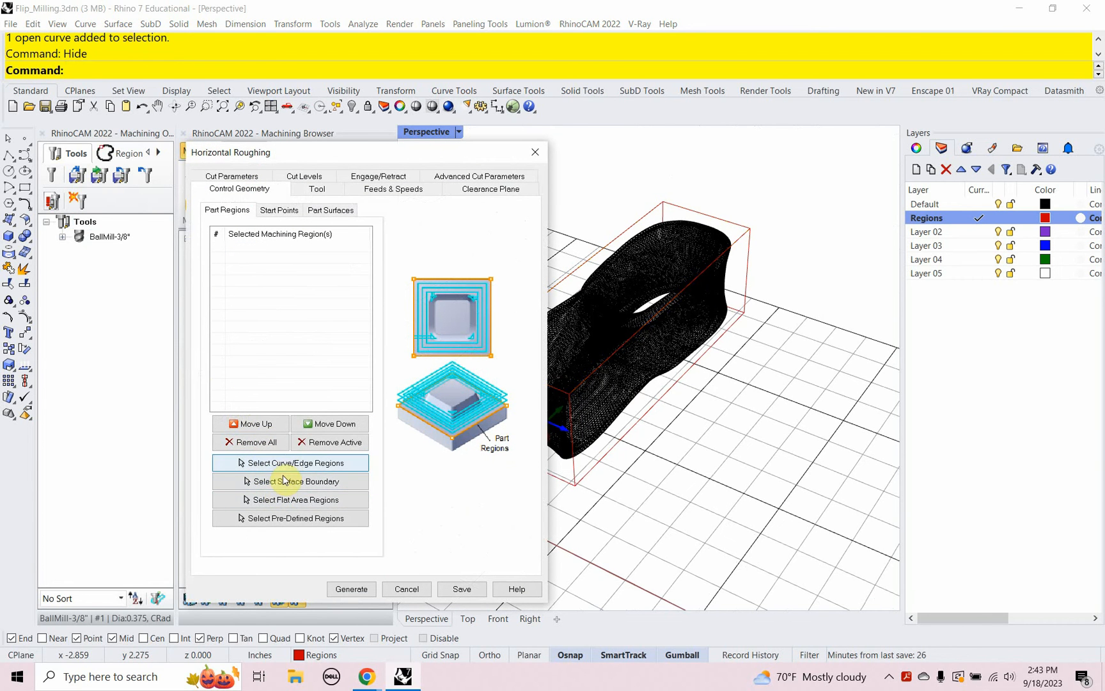
# Step: Assign the right-side rectangle as Horizontal Roughing's machining region and generate the operation
pyautogui.click(287, 463)
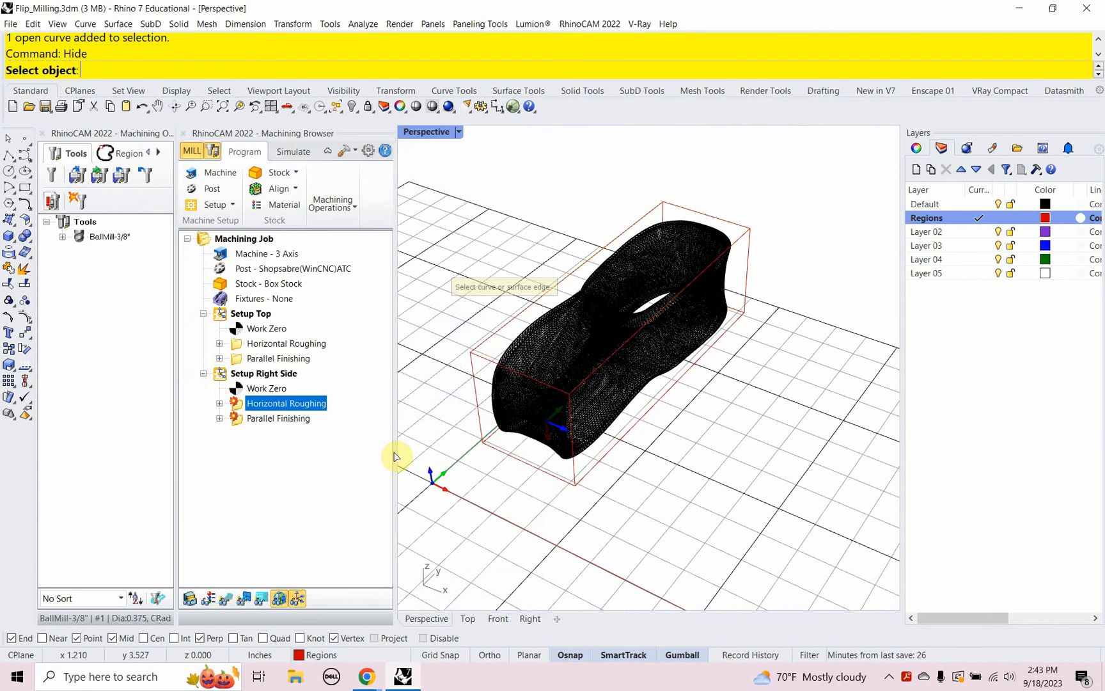
pyautogui.click(747, 291)
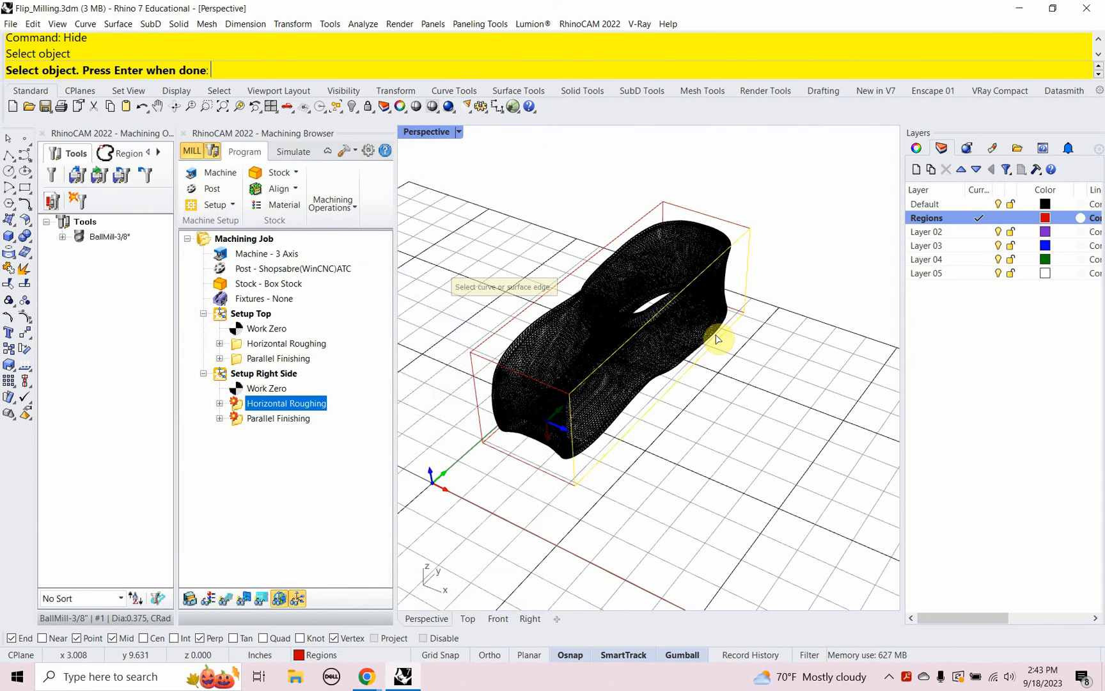
pyautogui.press('Return')
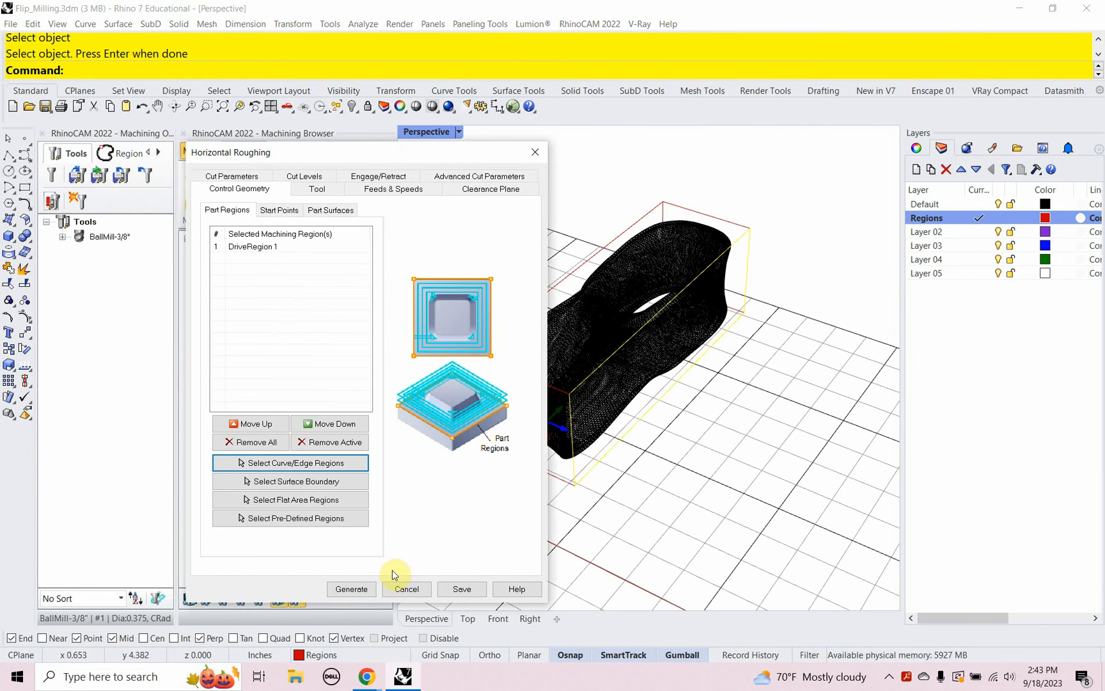
pyautogui.click(349, 588)
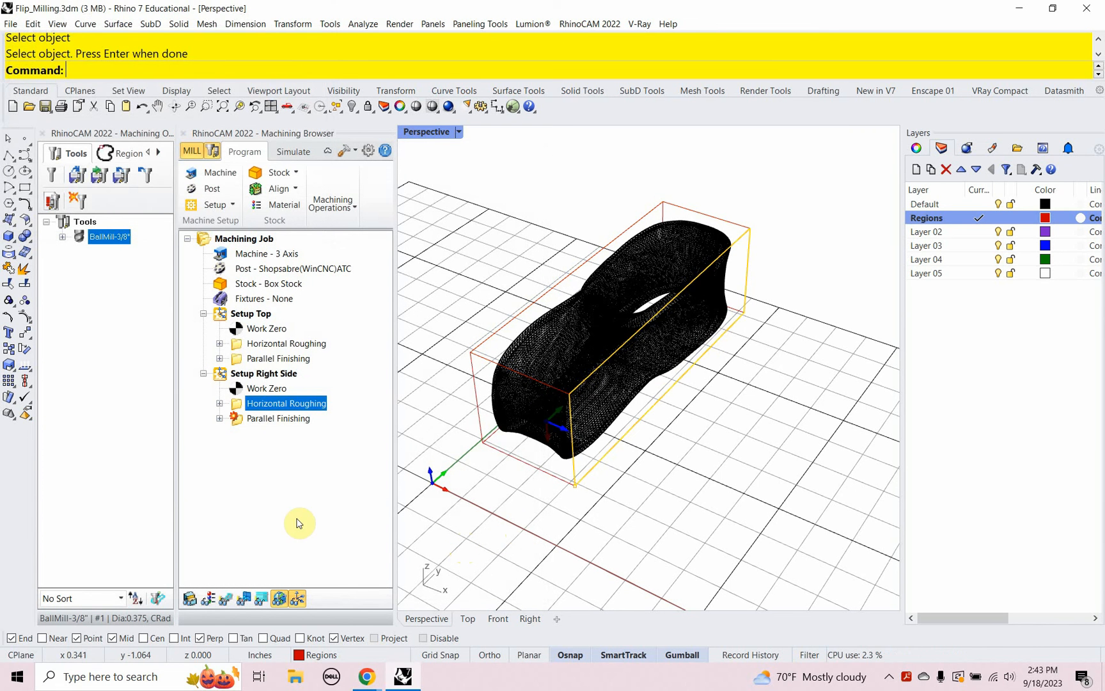
# Step: Turn on the toolpath display and view the Horizontal Roughing cuts on the part's right side
pyautogui.click(242, 602)
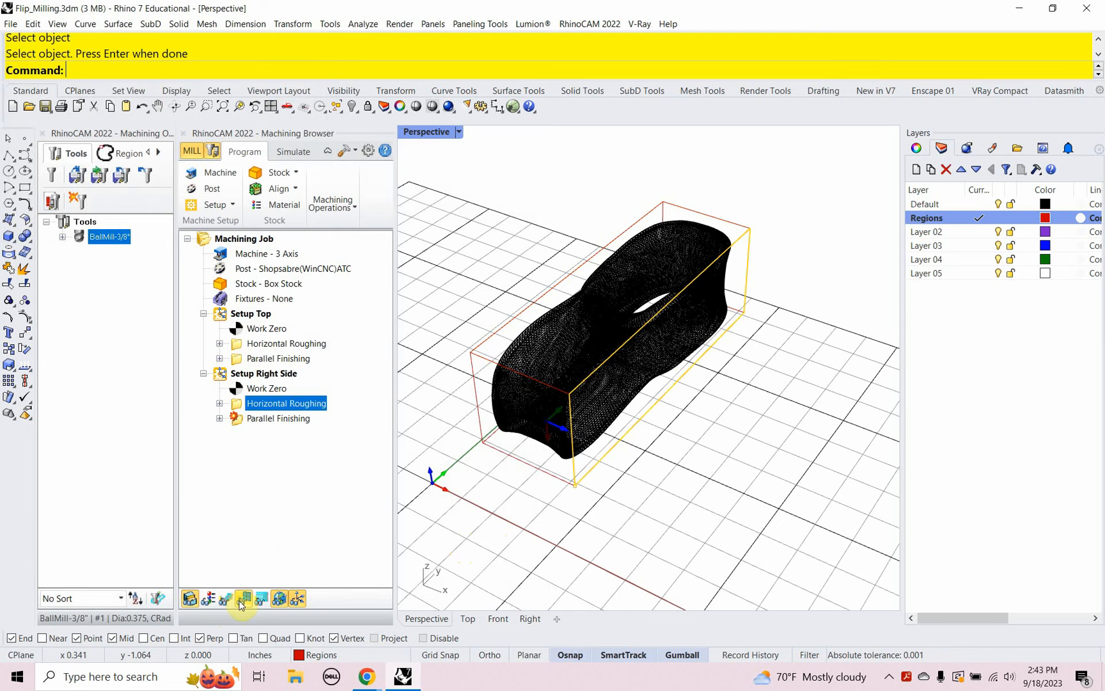
pyautogui.click(225, 599)
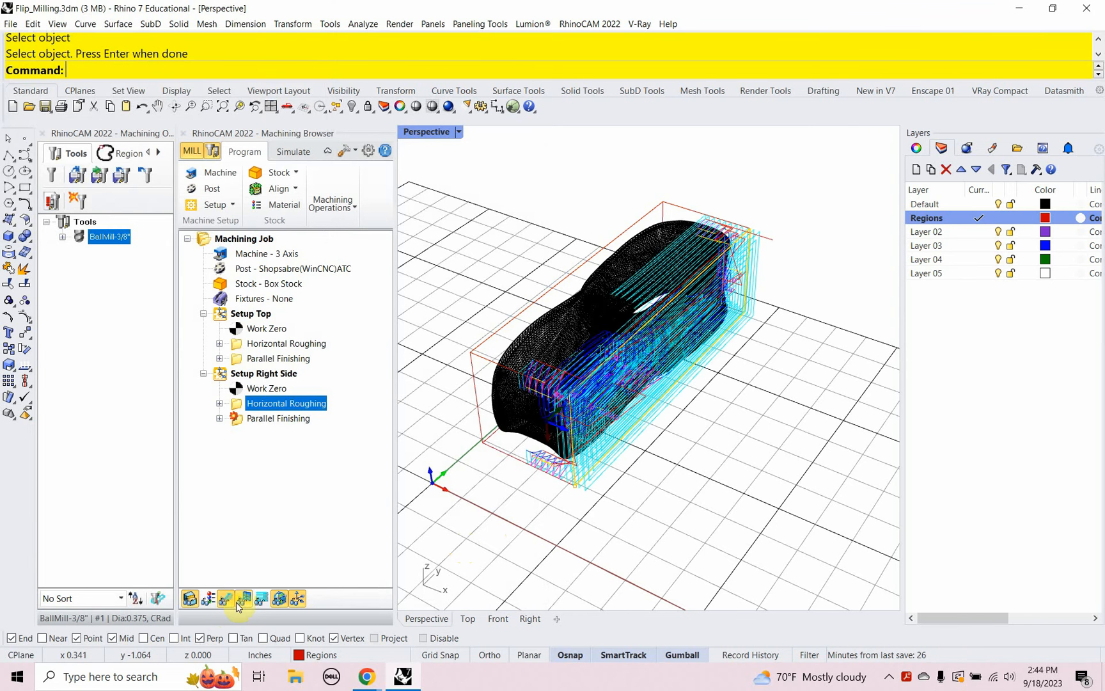
pyautogui.click(244, 599)
pyautogui.click(244, 601)
pyautogui.moveTo(591, 515); pyautogui.dragTo(597, 499, button='right')
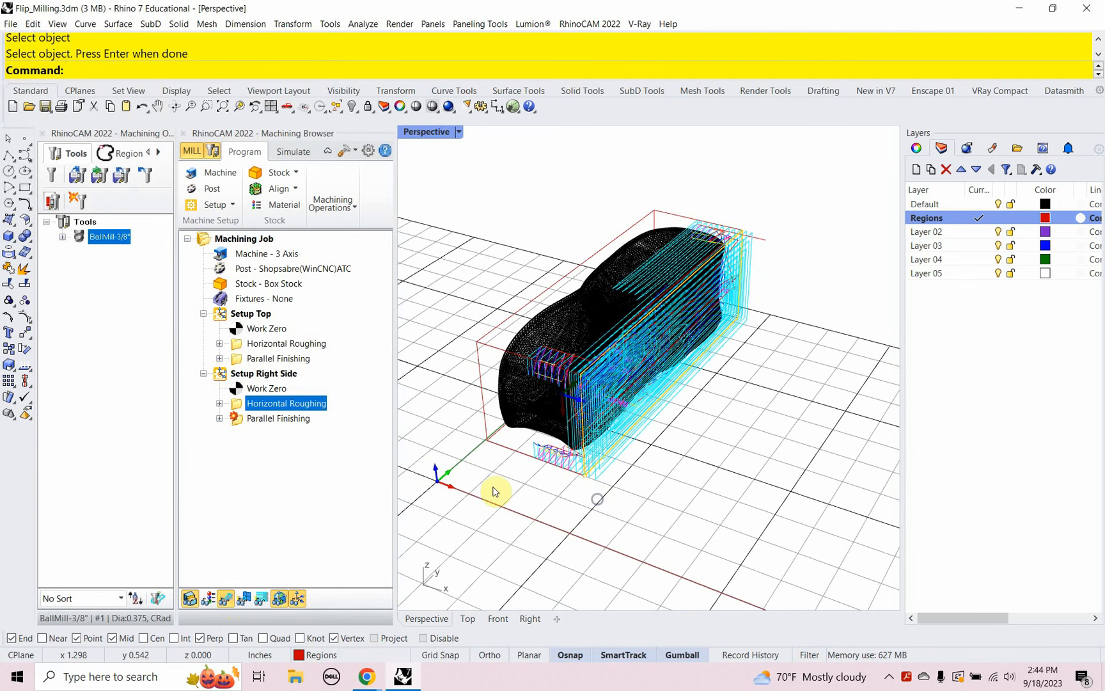
# Step: Simulate Setup Right Side's Horizontal Roughing while viewing the cut from several angles, and enable Simulate by Moves
pyautogui.rightClick(242, 408)
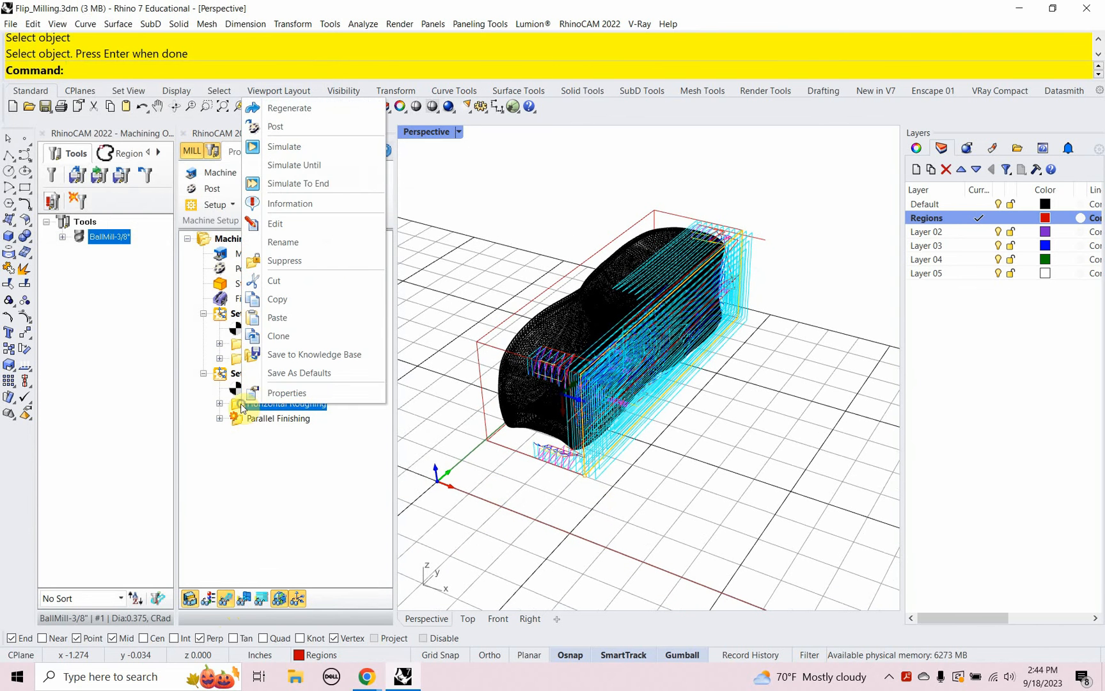
pyautogui.click(284, 147)
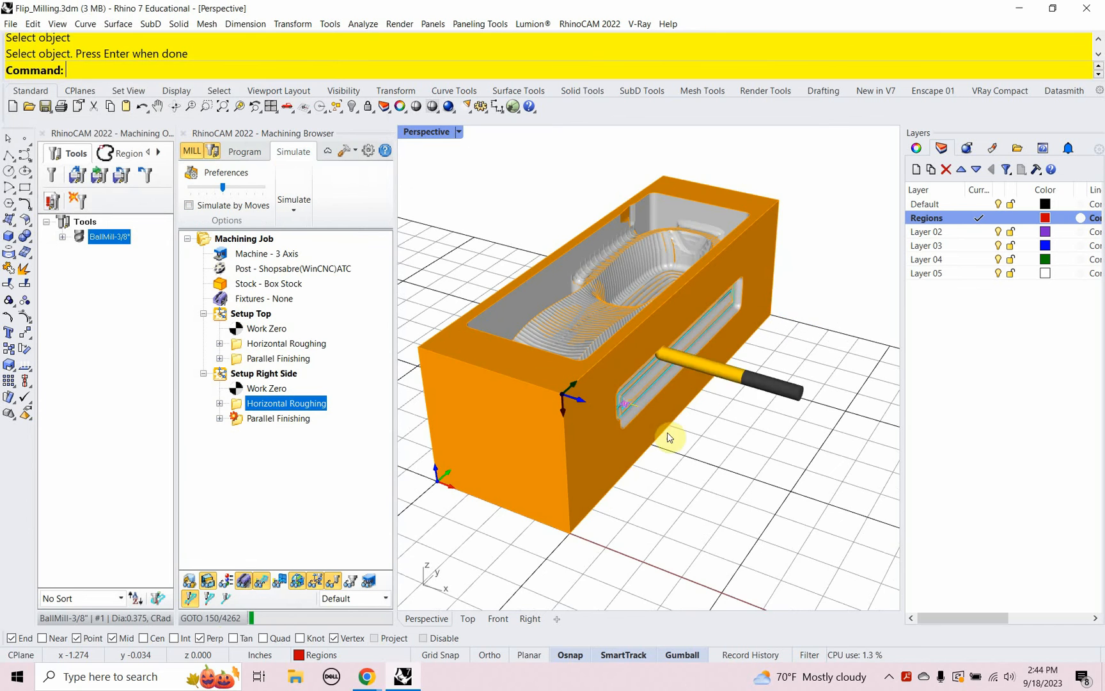
pyautogui.moveTo(699, 484); pyautogui.dragTo(818, 339, button='right')
pyautogui.moveTo(505, 337); pyautogui.dragTo(526, 481, button='right')
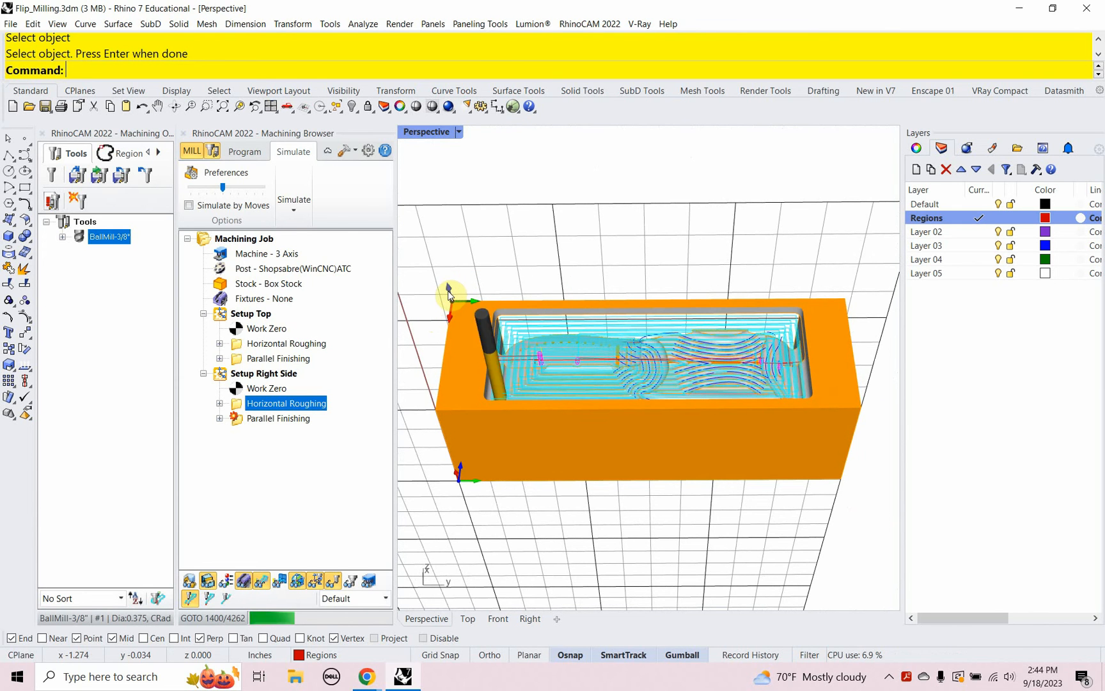
pyautogui.moveTo(463, 333); pyautogui.dragTo(557, 444, button='right')
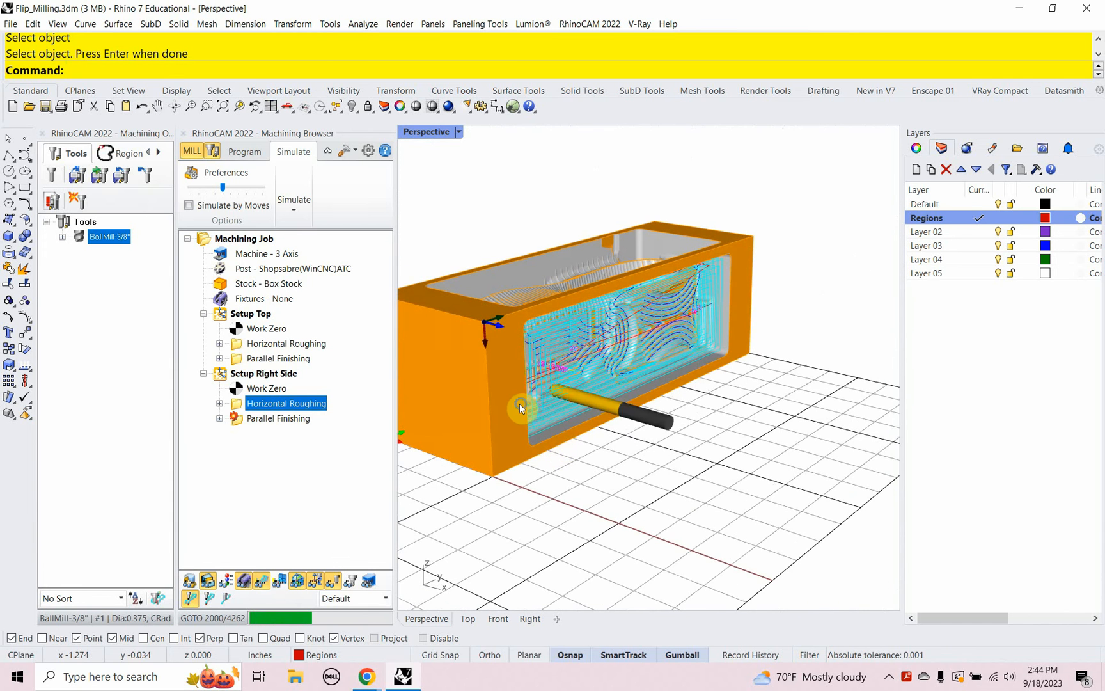
pyautogui.moveTo(520, 407); pyautogui.dragTo(630, 470, button='right')
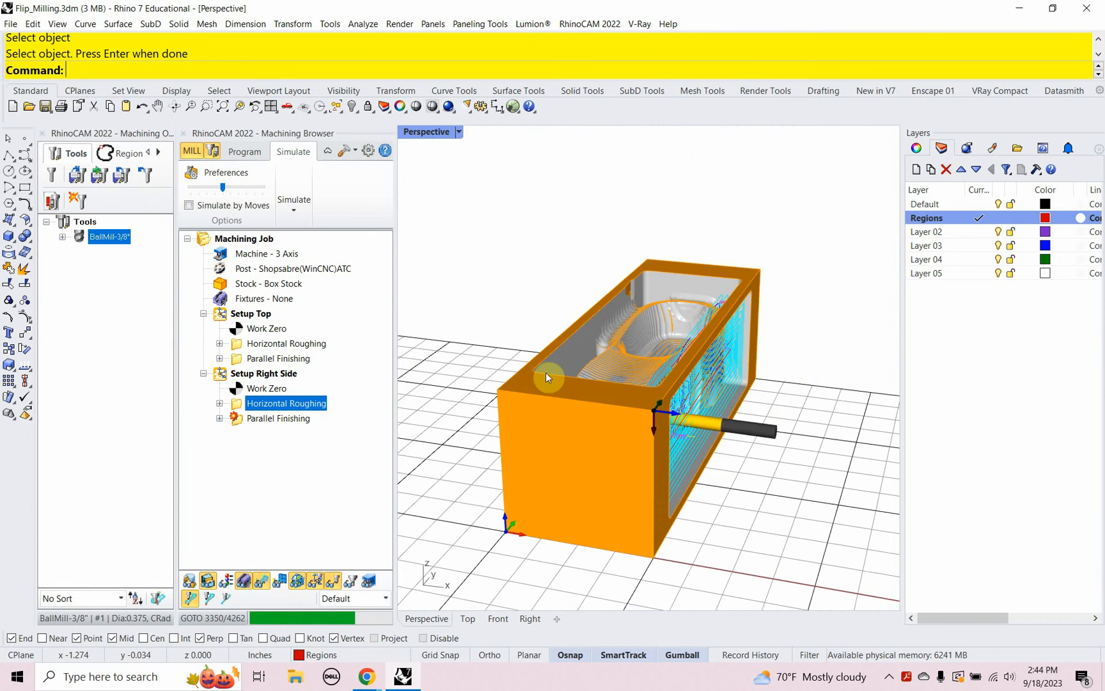
pyautogui.click(188, 206)
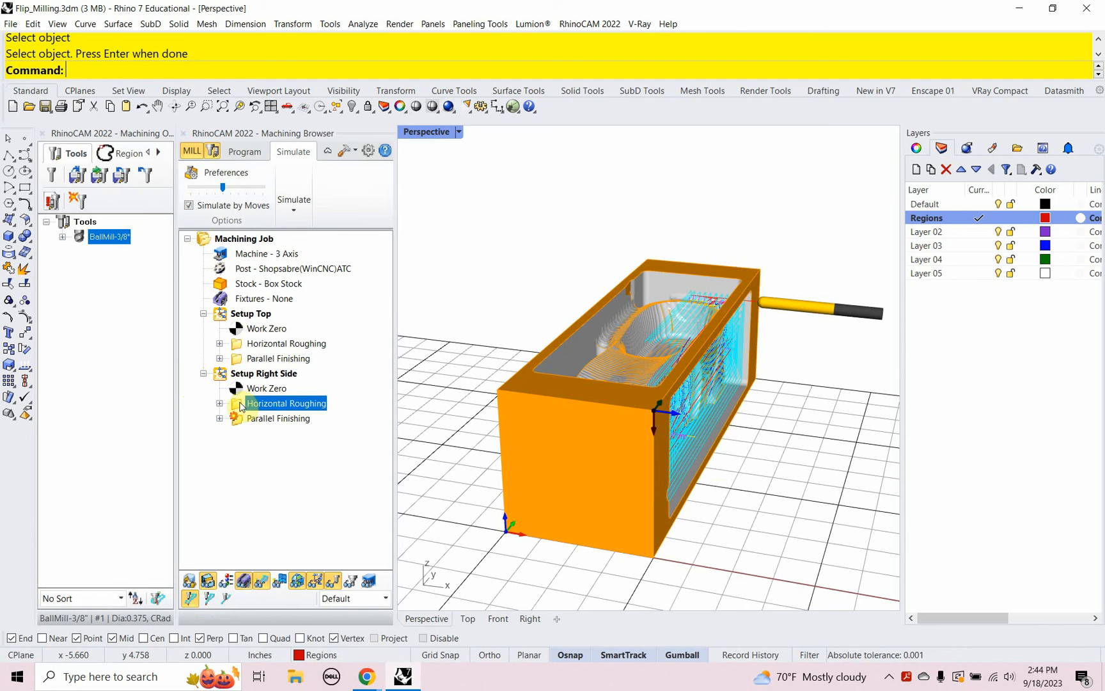
# Step: Hide the toolpath in the simulation and examine the roughed cavity on the stock's right side up close
pyautogui.click(262, 581)
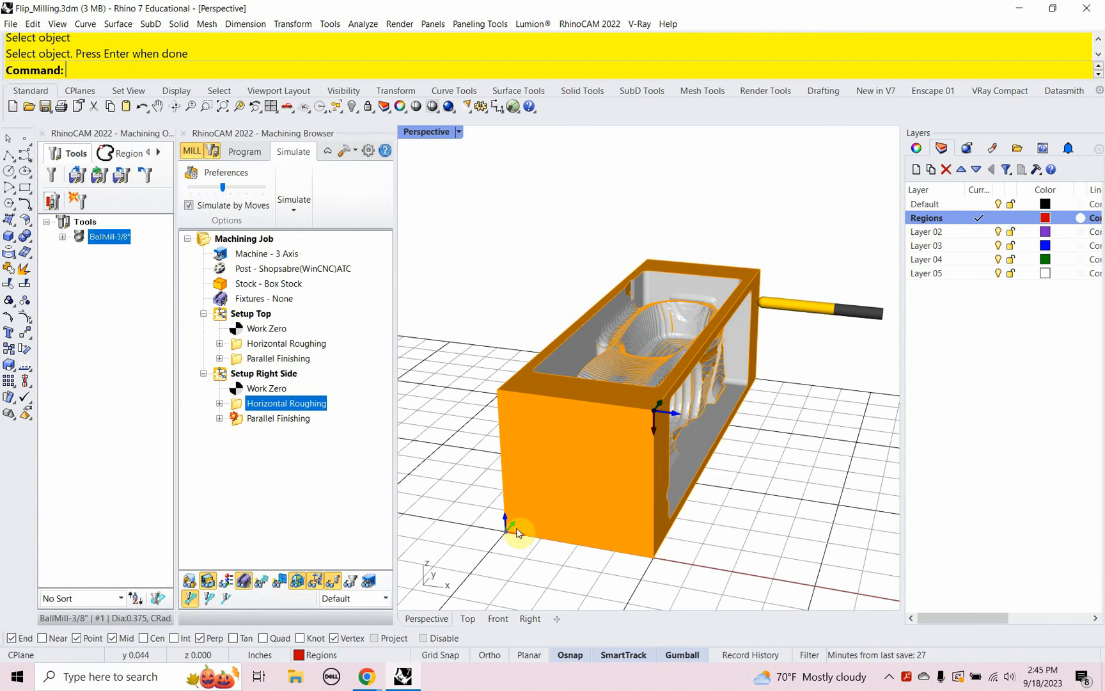
pyautogui.moveTo(516, 527); pyautogui.dragTo(496, 435, button='right')
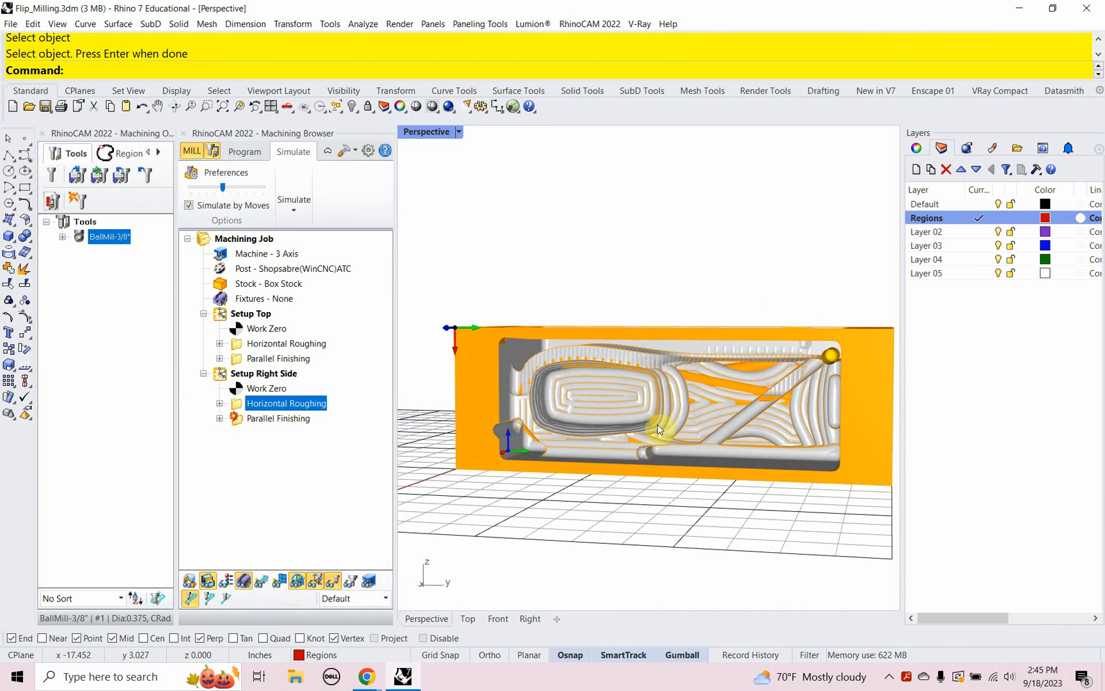
pyautogui.scroll(8, 755, 419)
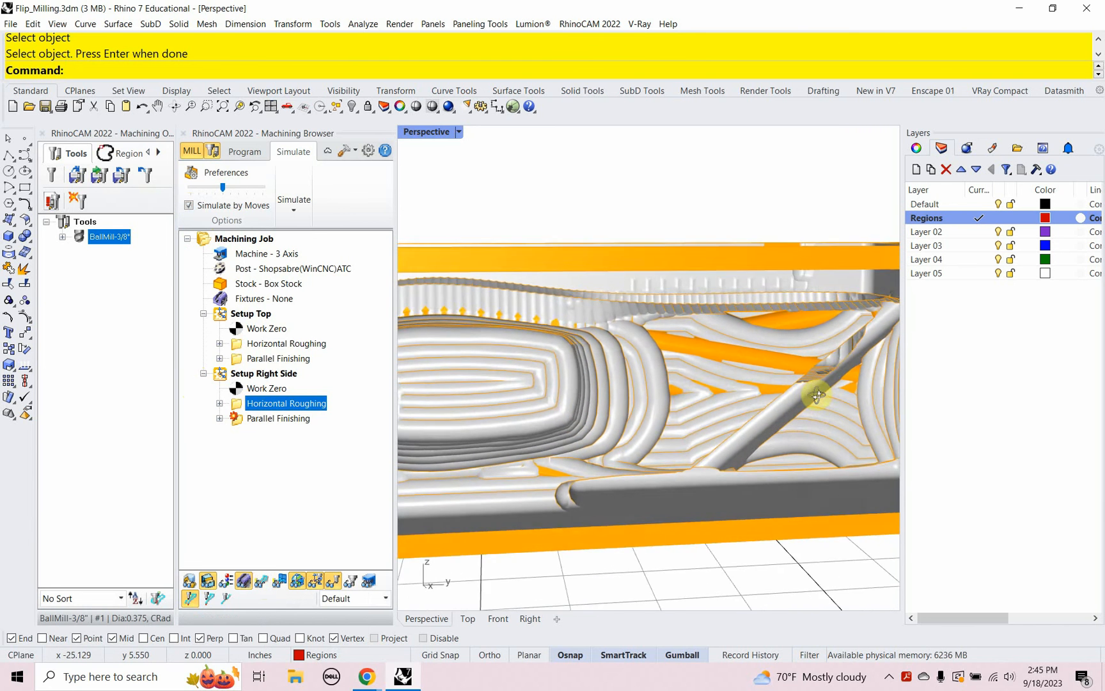
pyautogui.moveTo(829, 403); pyautogui.dragTo(862, 404, button='right')
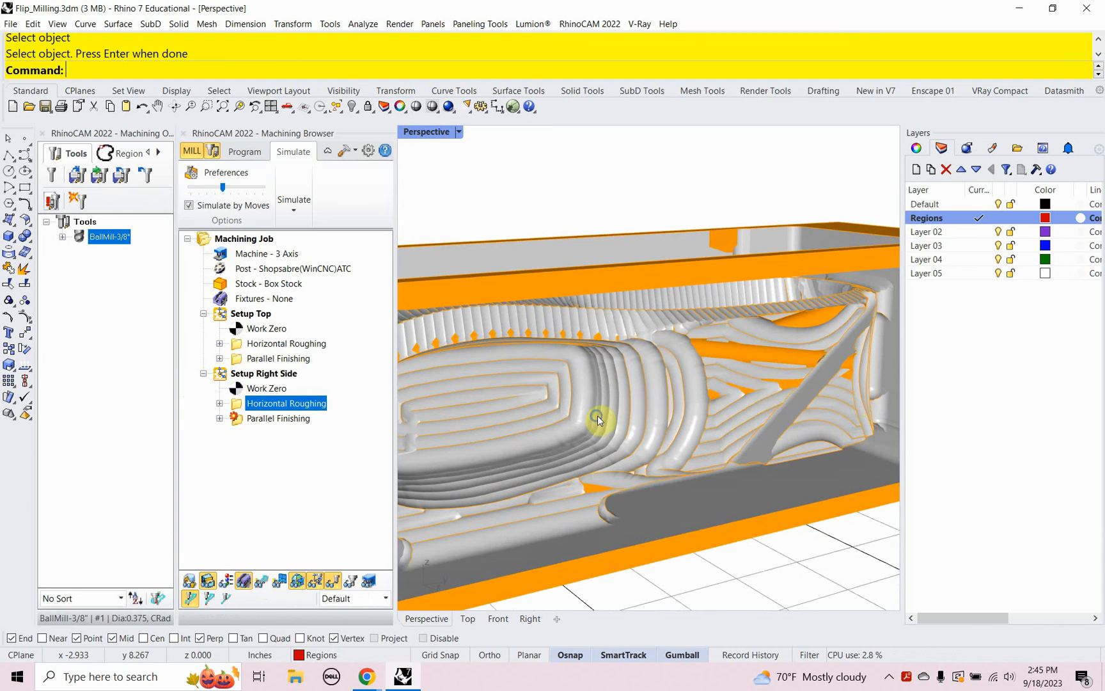
pyautogui.moveTo(597, 420); pyautogui.dragTo(576, 367, button='right')
pyautogui.scroll(-5, 625, 421)
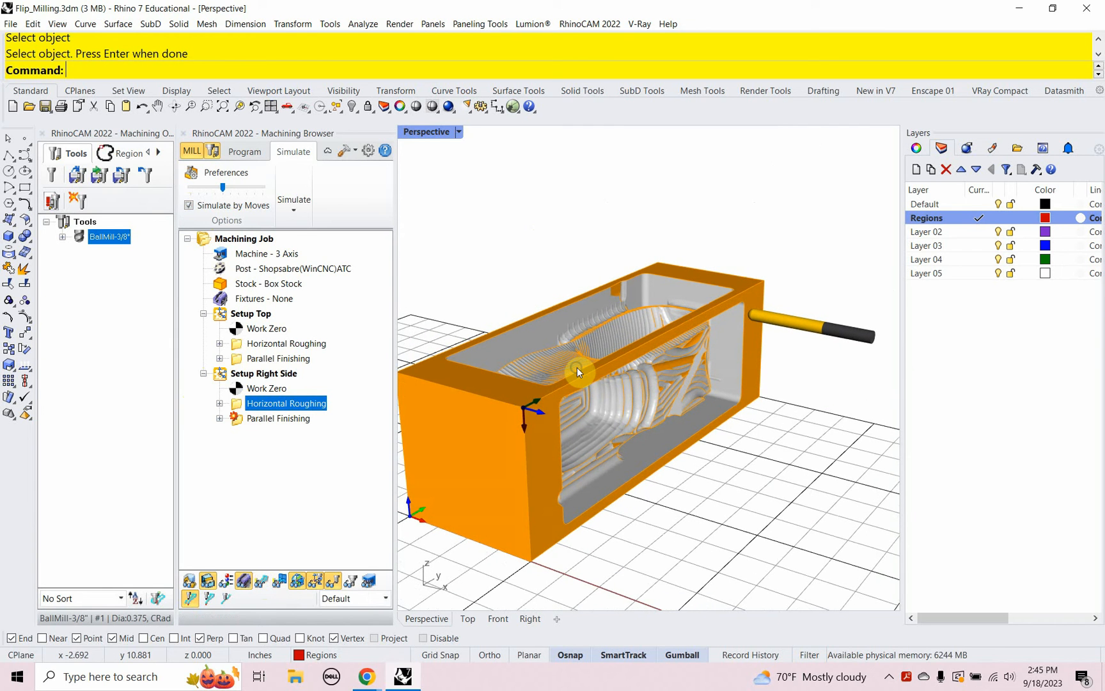
# Step: Review Horizontal Roughing's engage/retract, advanced cut, cut parameter and cut level settings, and regenerate the operation
pyautogui.doubleClick(238, 408)
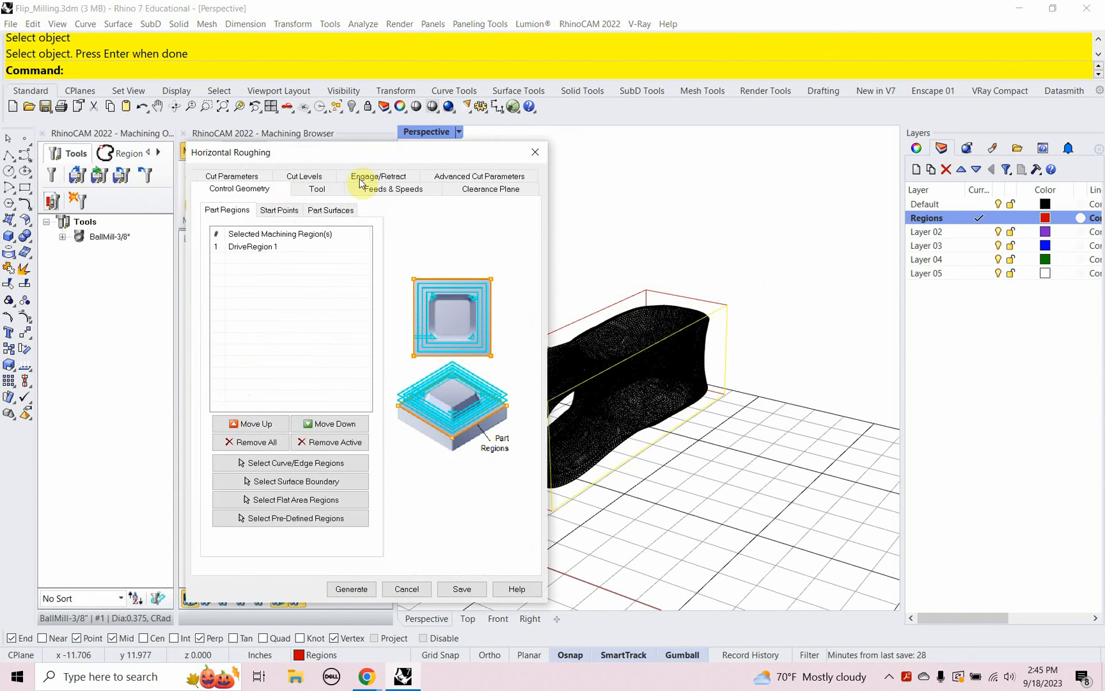
pyautogui.click(371, 178)
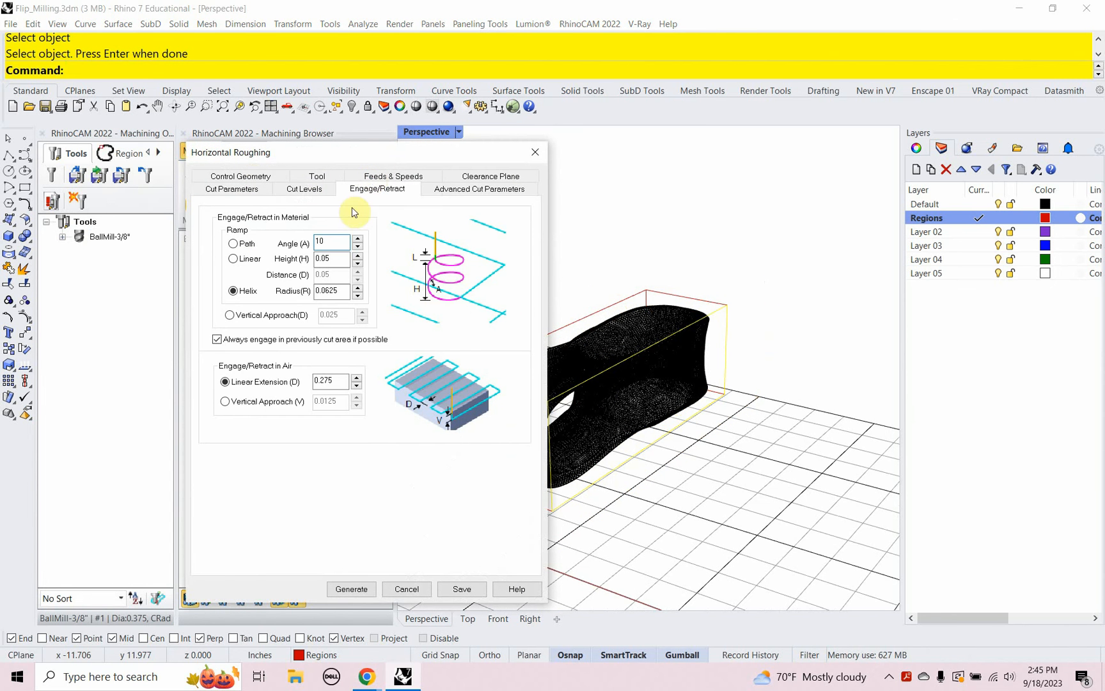
pyautogui.click(464, 190)
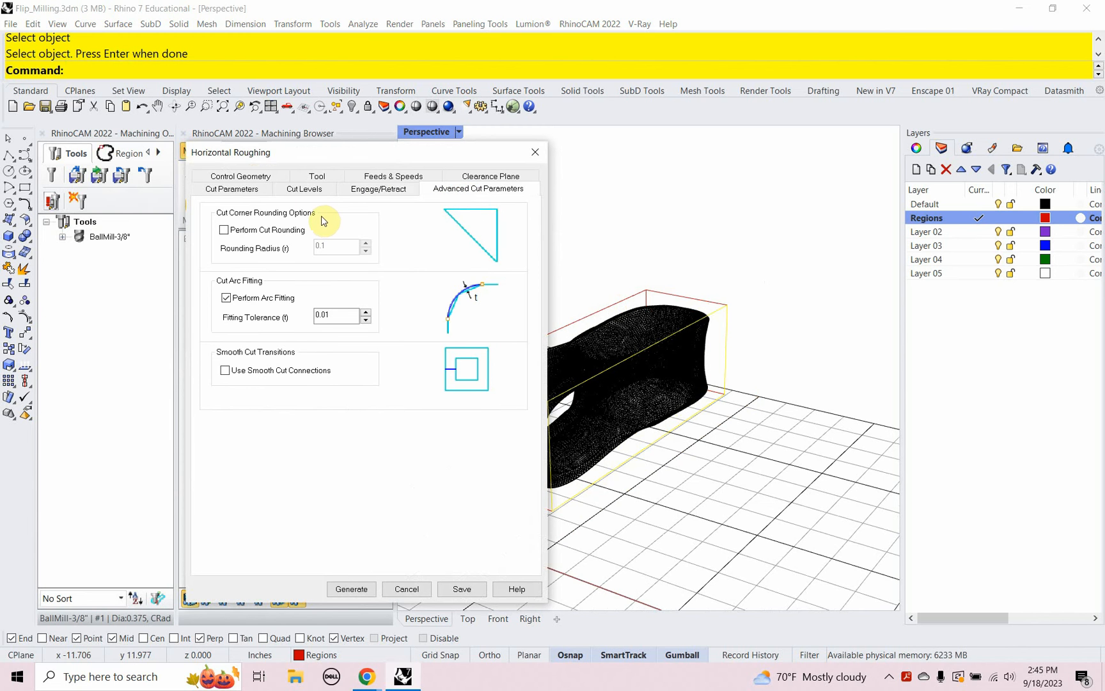
pyautogui.click(305, 192)
pyautogui.click(245, 191)
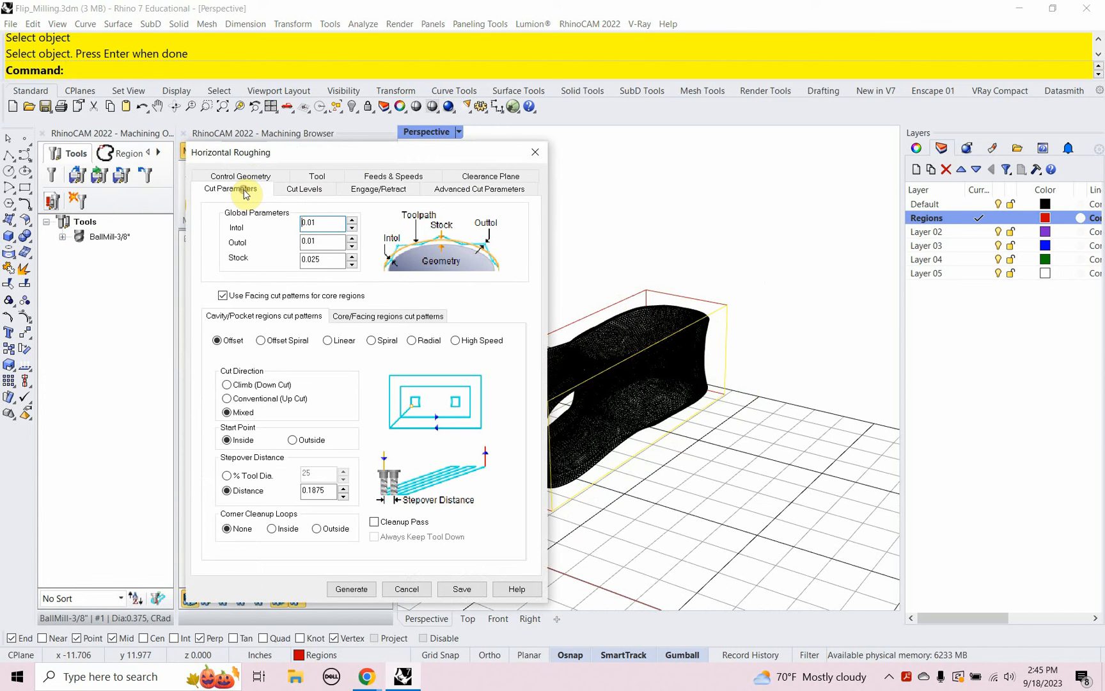
pyautogui.click(307, 191)
pyautogui.moveTo(544, 439); pyautogui.dragTo(668, 470, button='right')
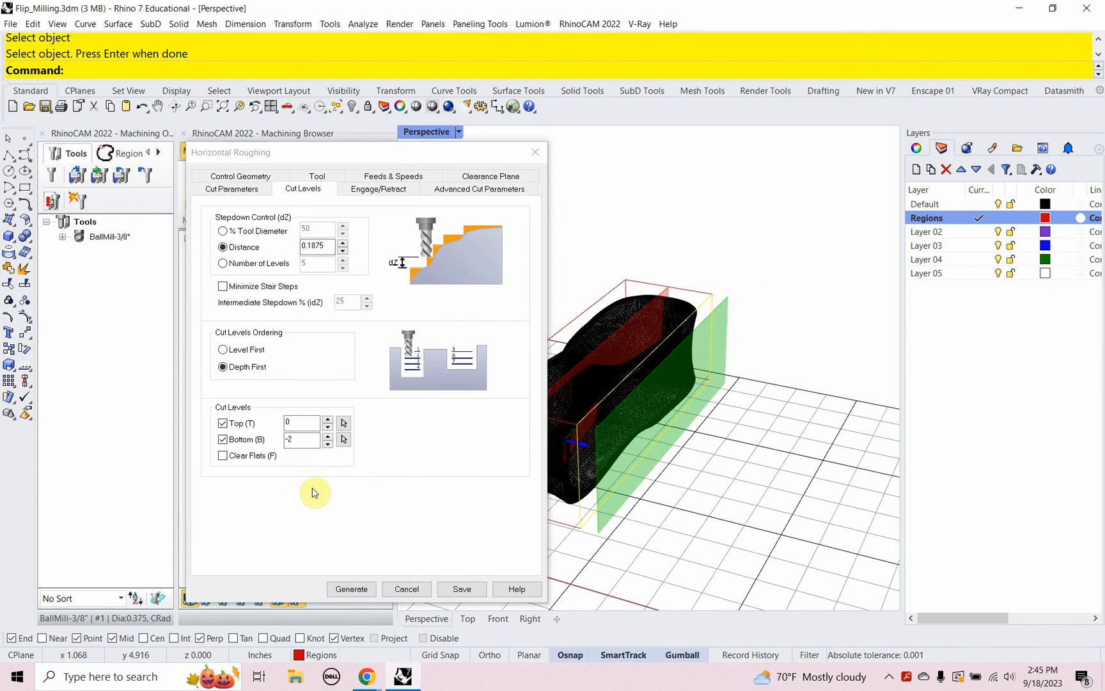
pyautogui.moveTo(590, 446); pyautogui.dragTo(686, 427, button='right')
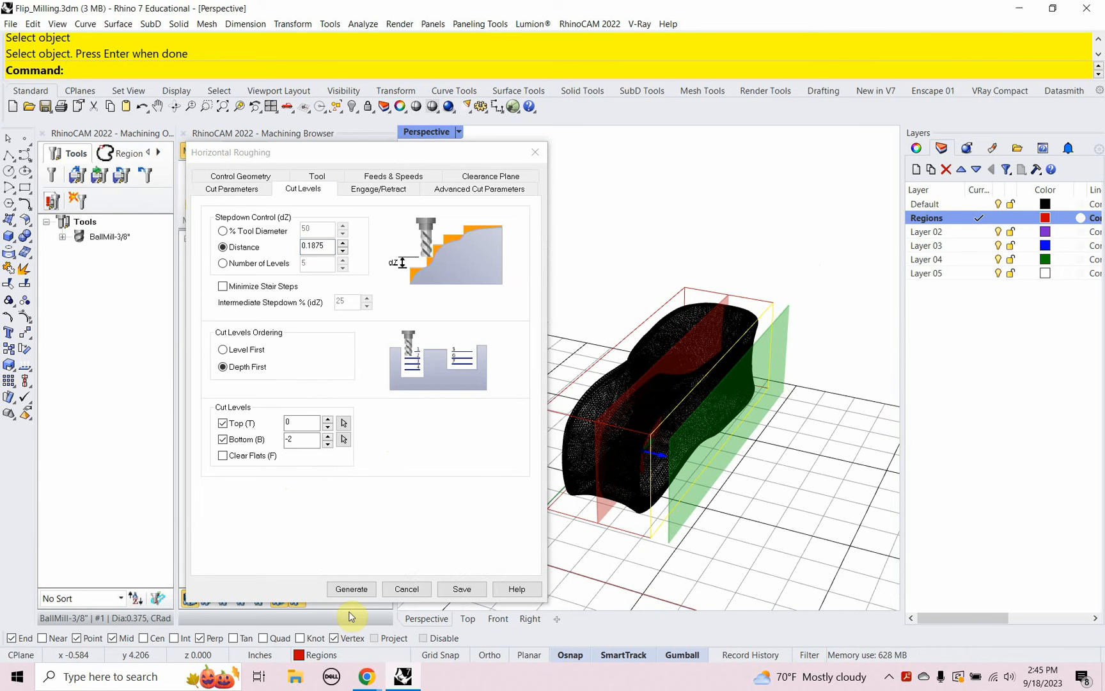
pyautogui.click(352, 589)
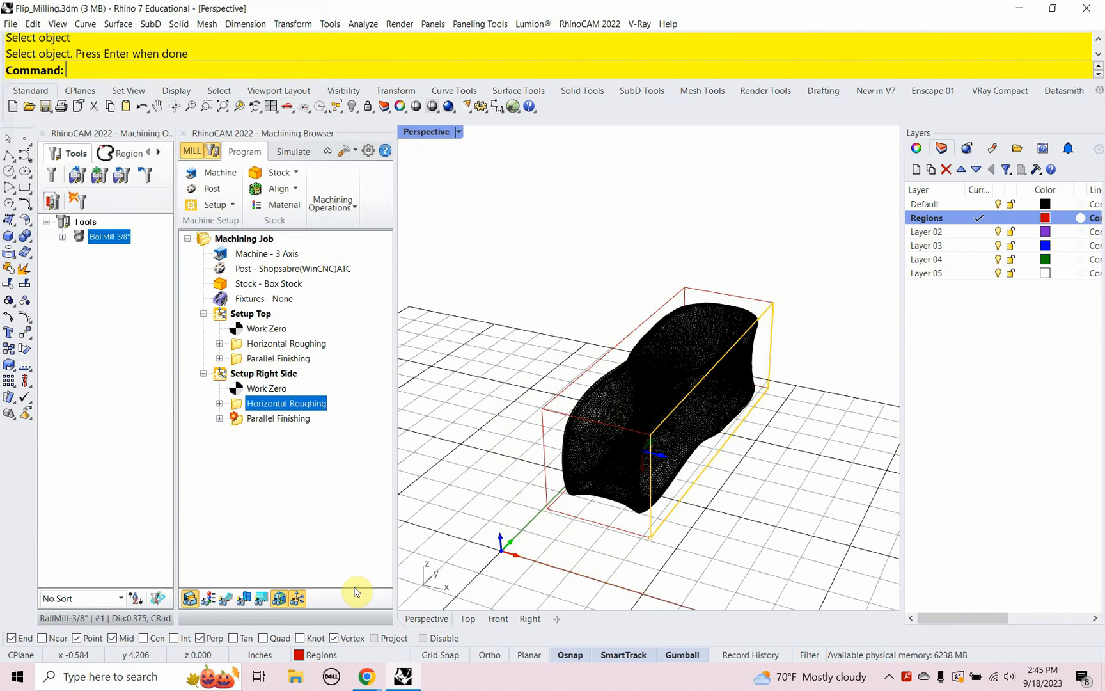
# Step: Replace the machining regions of Setup Right Side's Parallel Finishing with the right-side rectangle and generate the operation
pyautogui.click(242, 419)
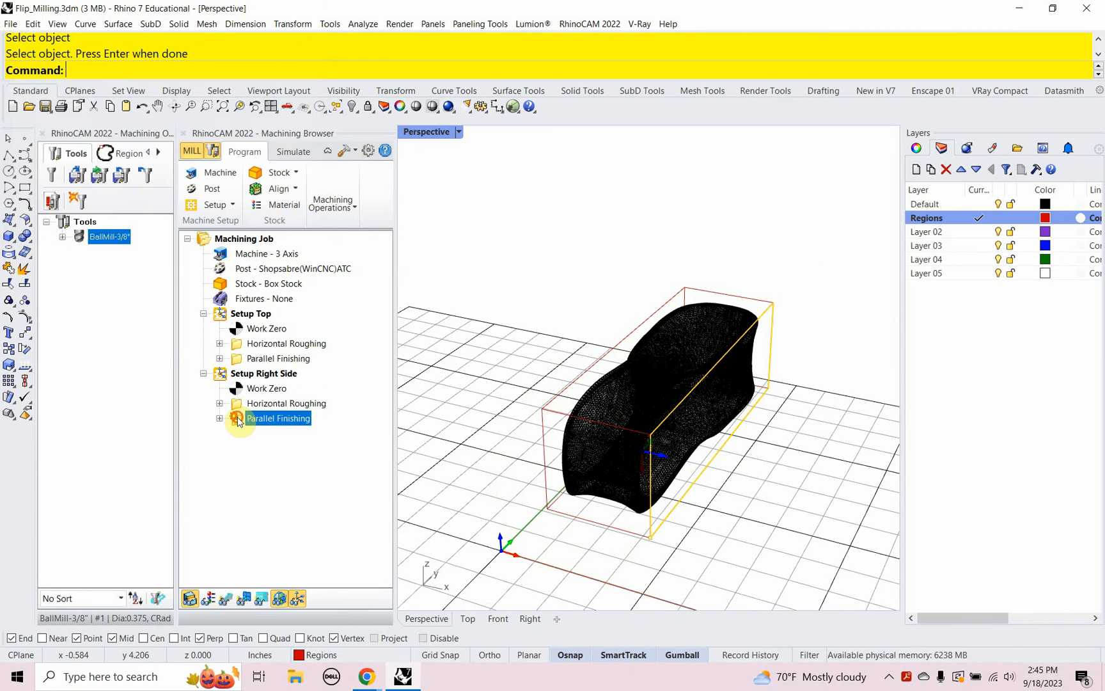
pyautogui.doubleClick(239, 422)
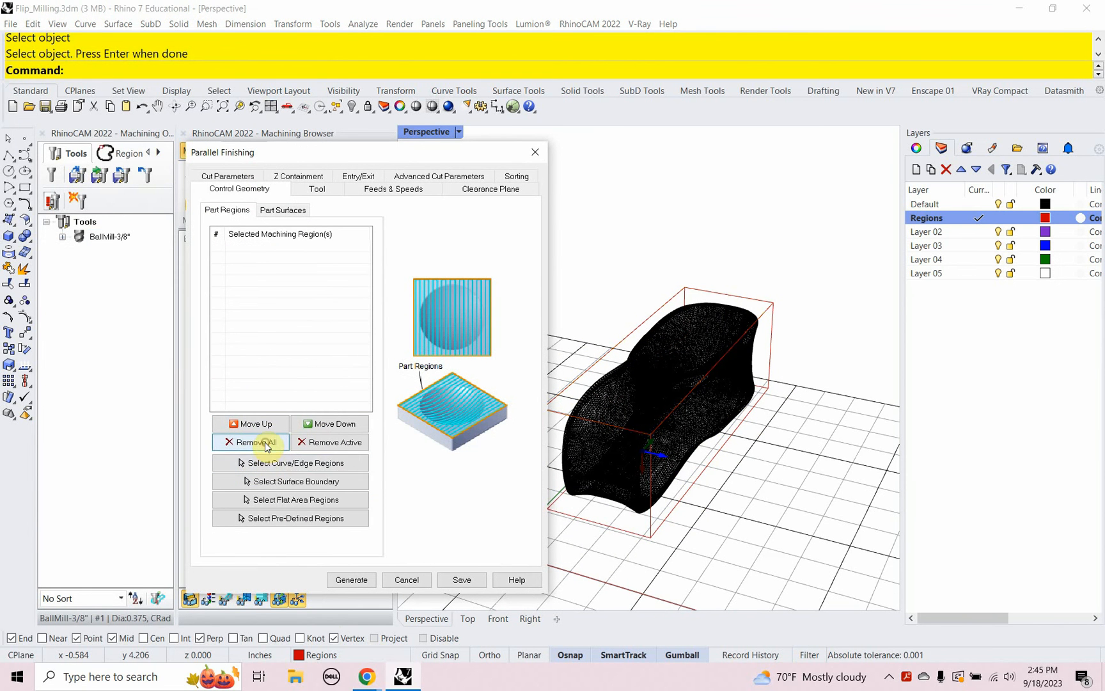
pyautogui.click(276, 463)
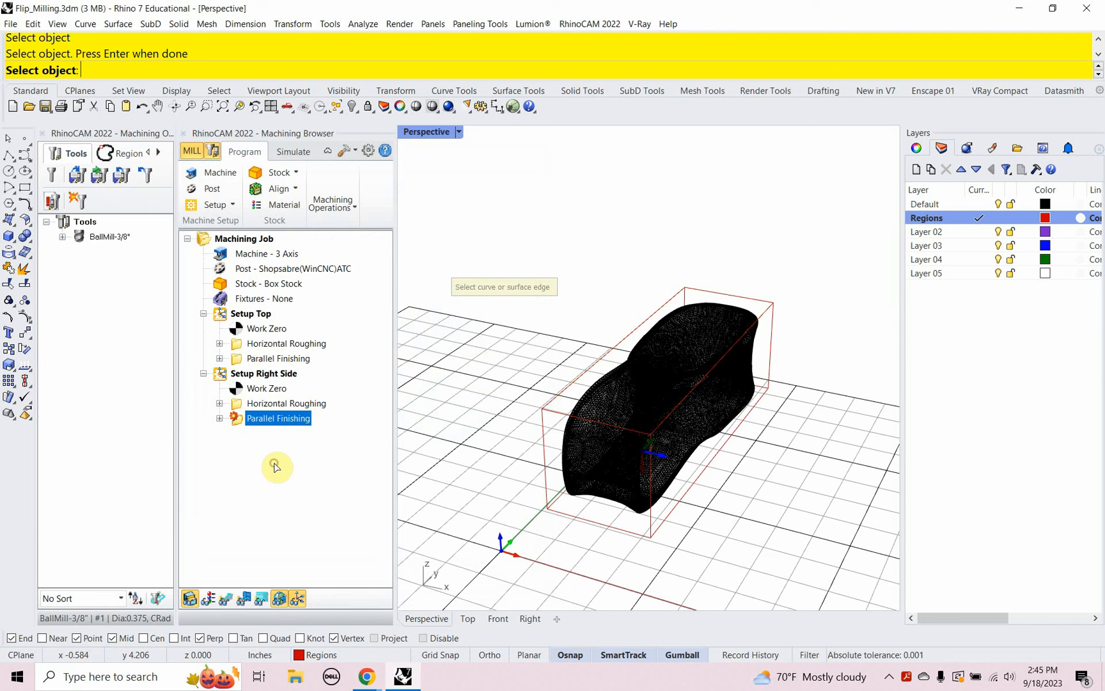
pyautogui.click(730, 437)
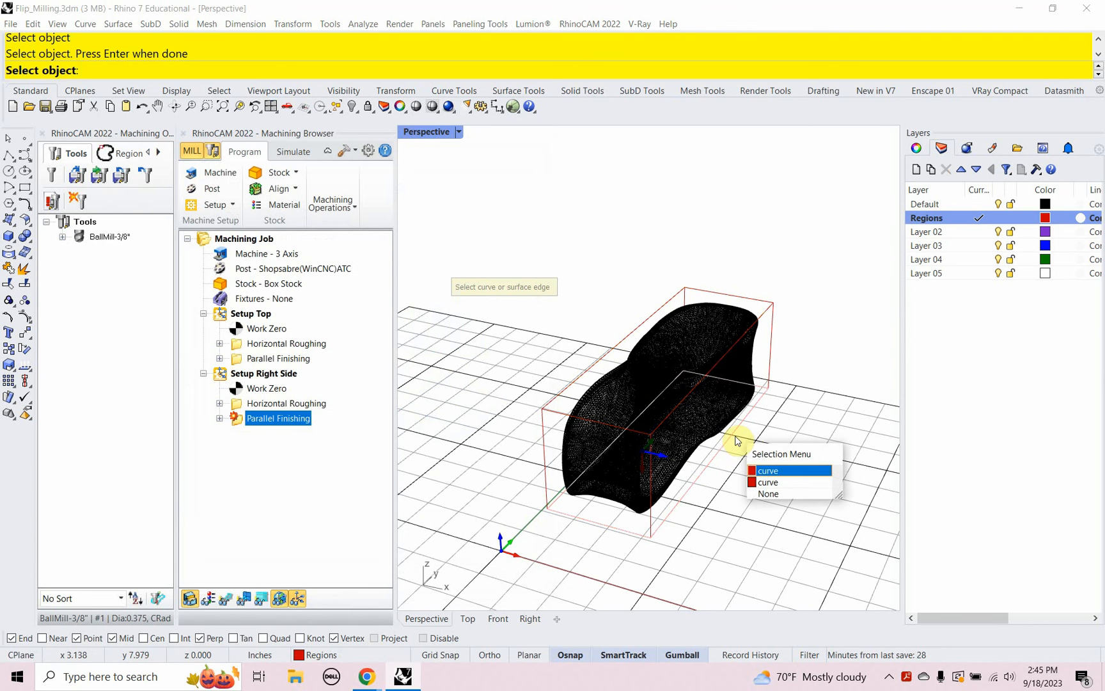
pyautogui.click(772, 482)
pyautogui.press('Return')
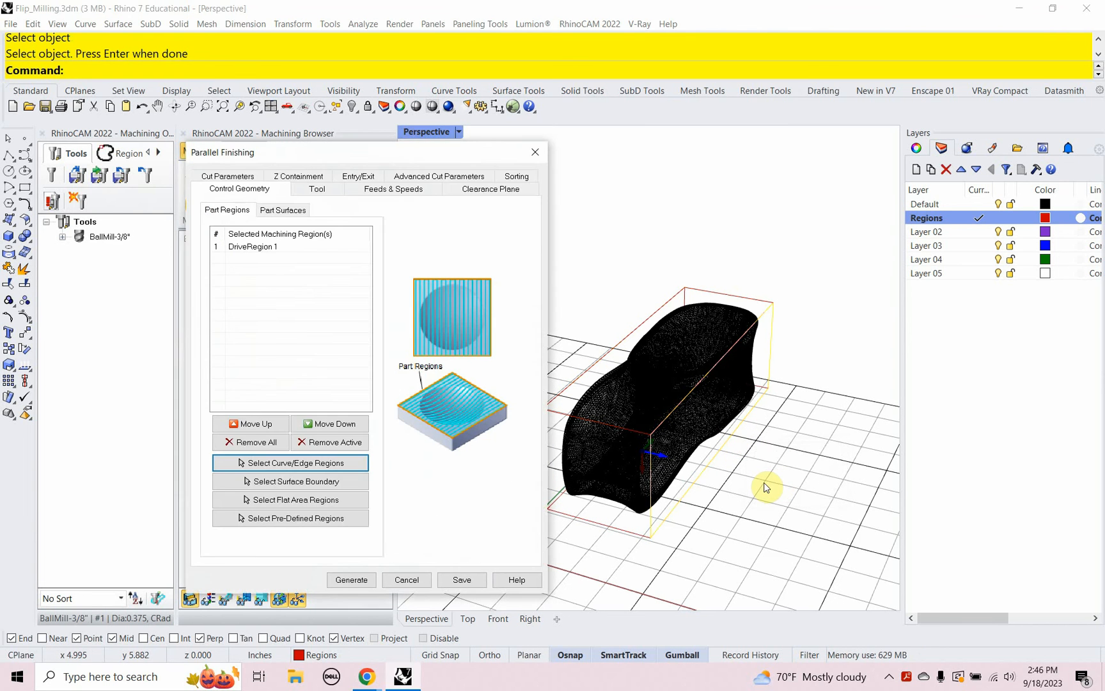
pyautogui.click(353, 580)
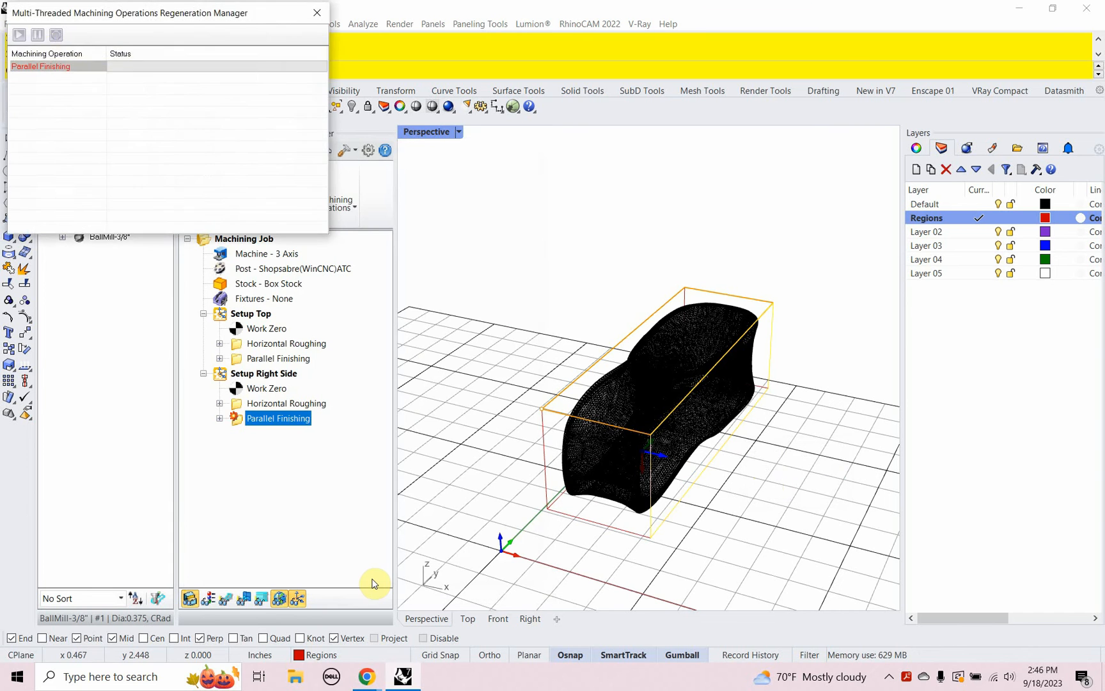
# Step: Simulate all of Setup Right Side and examine the finished surface on the stock's right side
pyautogui.click(236, 374)
pyautogui.rightClick(235, 375)
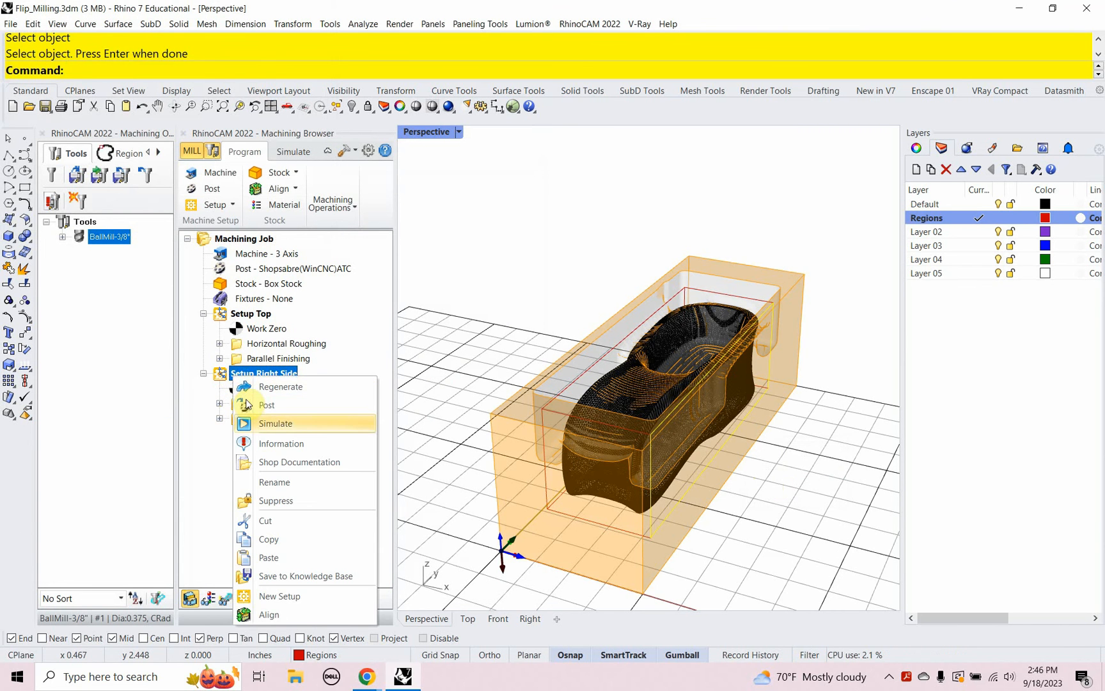
pyautogui.click(268, 428)
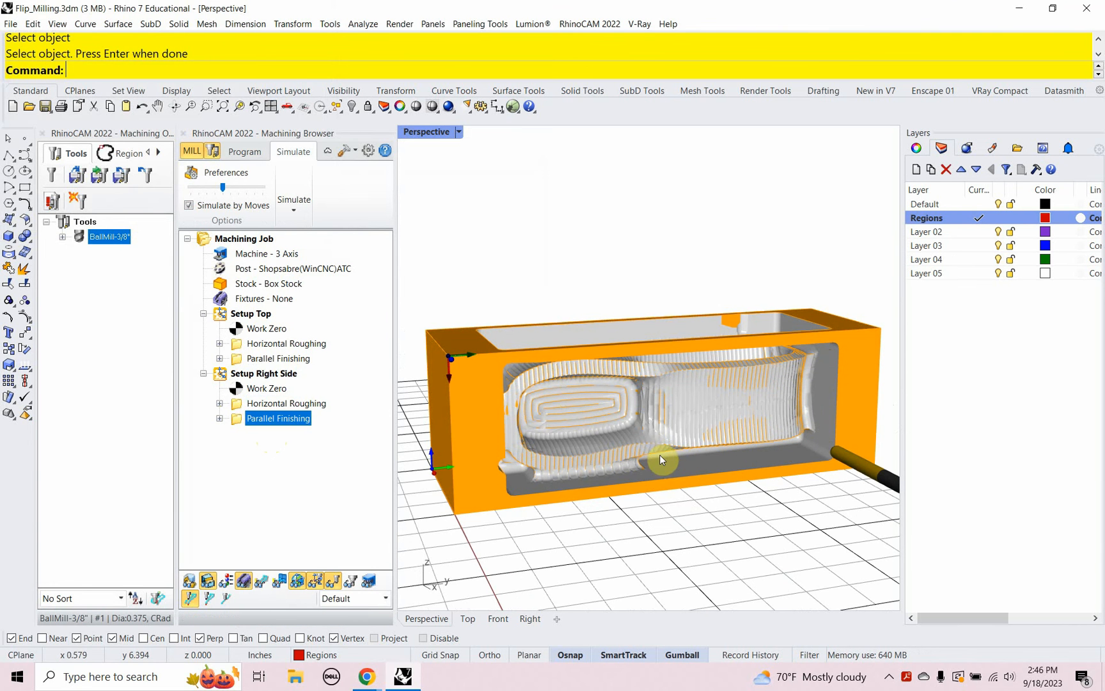
pyautogui.moveTo(578, 408)
pyautogui.mouseDown(button='right')
pyautogui.moveTo(604, 450)
pyautogui.moveTo(652, 466)
pyautogui.moveTo(707, 463)
pyautogui.moveTo(702, 415)
pyautogui.moveTo(541, 401)
pyautogui.moveTo(599, 401)
pyautogui.mouseUp(button='right')
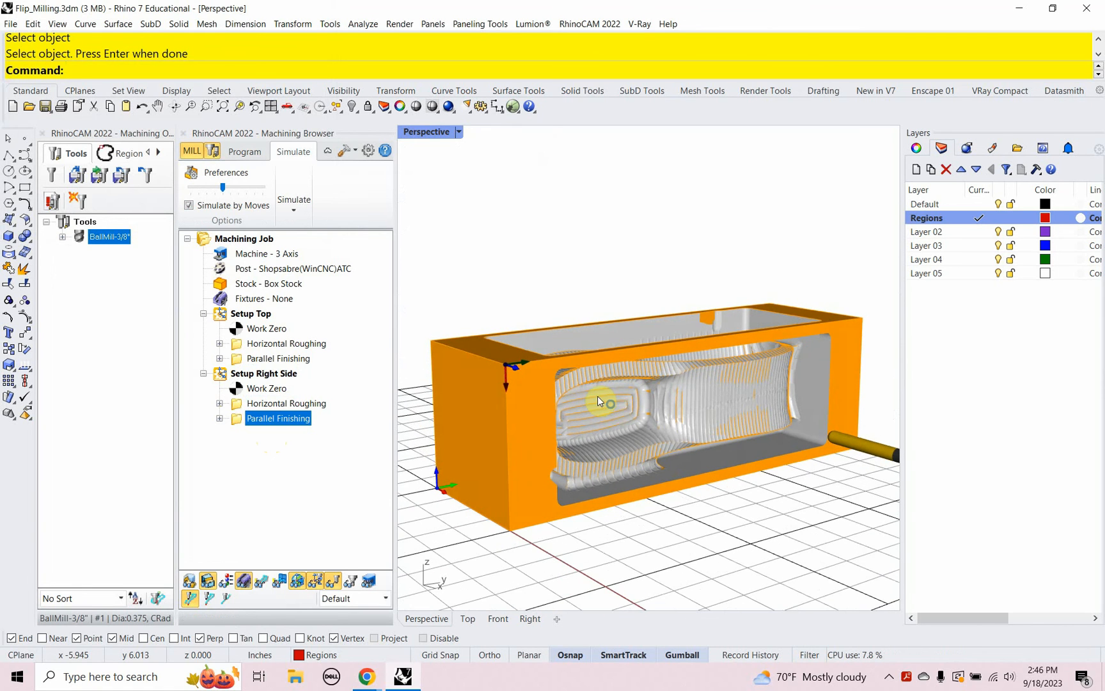
pyautogui.moveTo(686, 369)
pyautogui.mouseDown(button='right')
pyautogui.moveTo(738, 459)
pyautogui.moveTo(677, 379)
pyautogui.mouseUp(button='right')
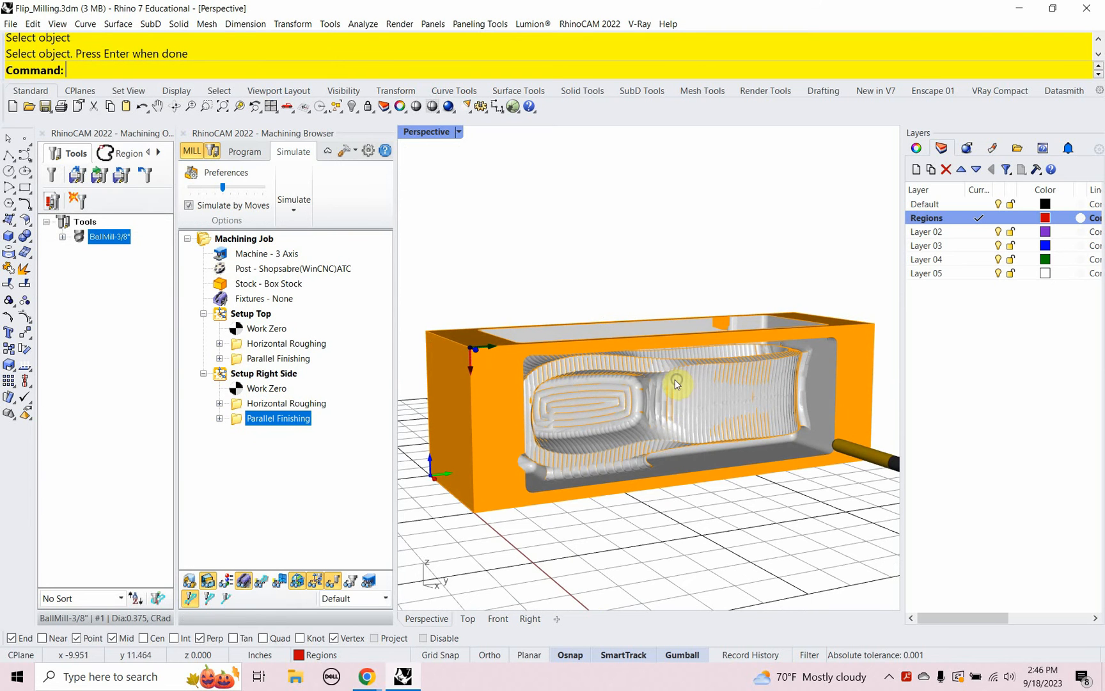
# Step: Duplicate Setup Right Side by copying it and pasting the copy as a third setup in the machining job
pyautogui.moveTo(594, 437); pyautogui.dragTo(690, 466, button='right')
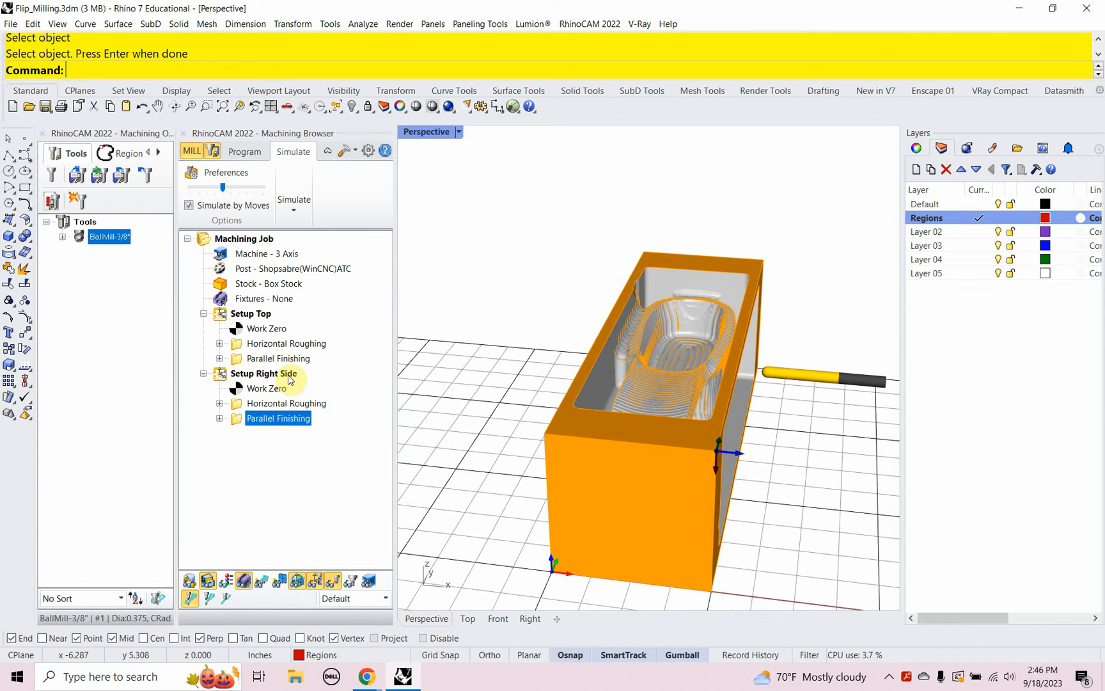
pyautogui.click(220, 378)
pyautogui.rightClick(219, 378)
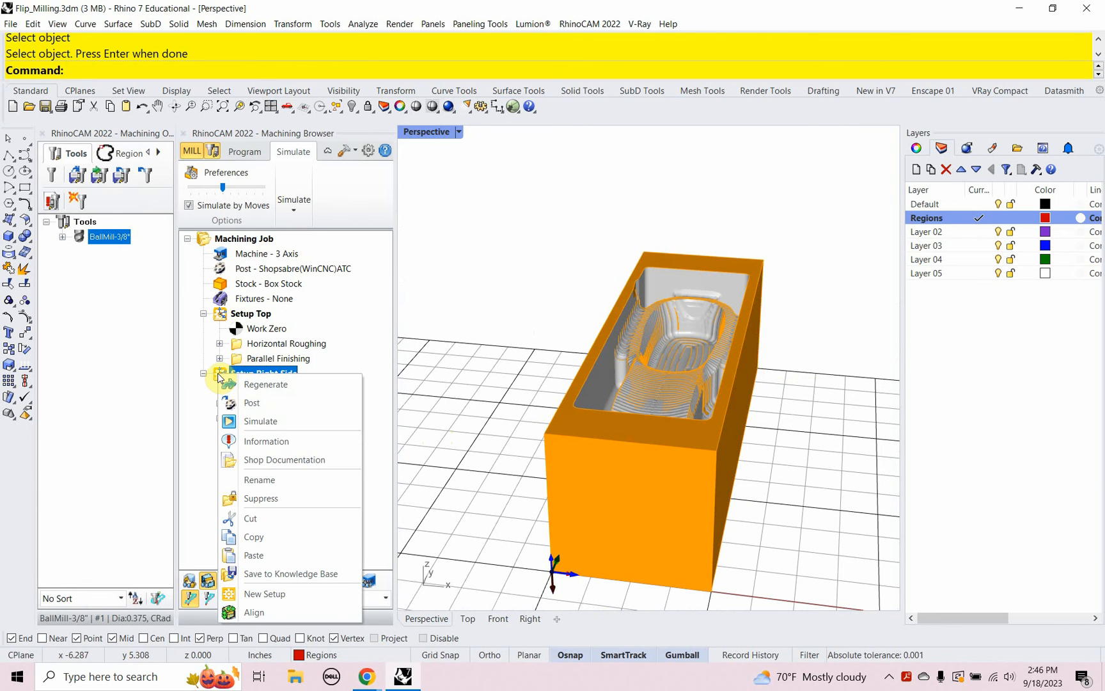
pyautogui.click(271, 533)
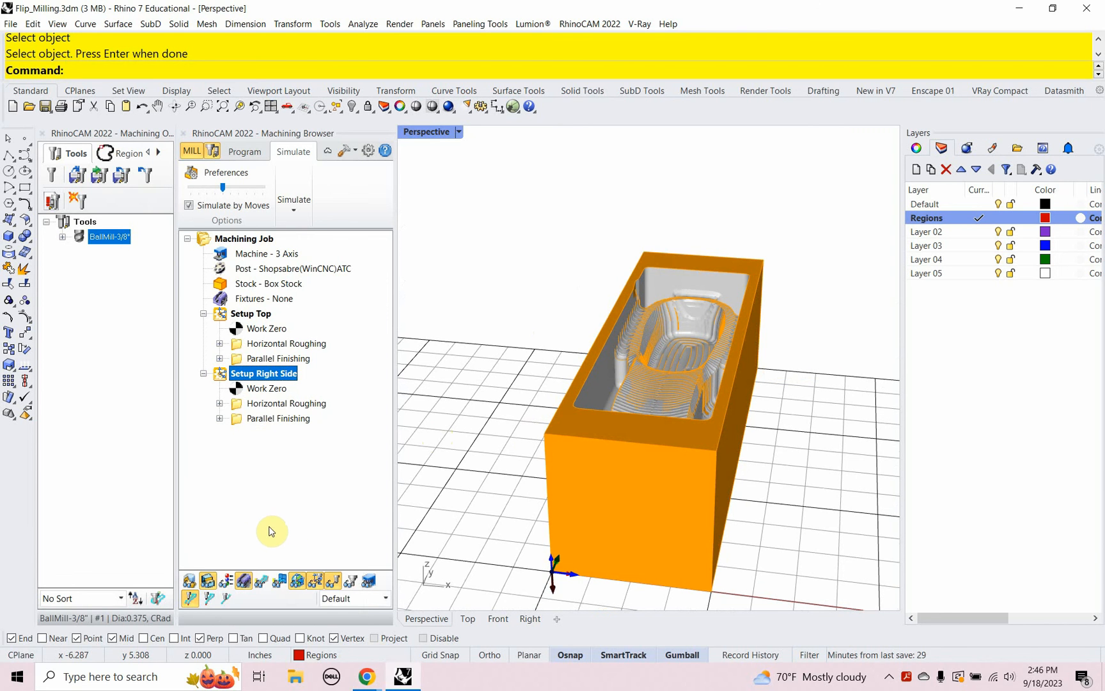
pyautogui.rightClick(252, 462)
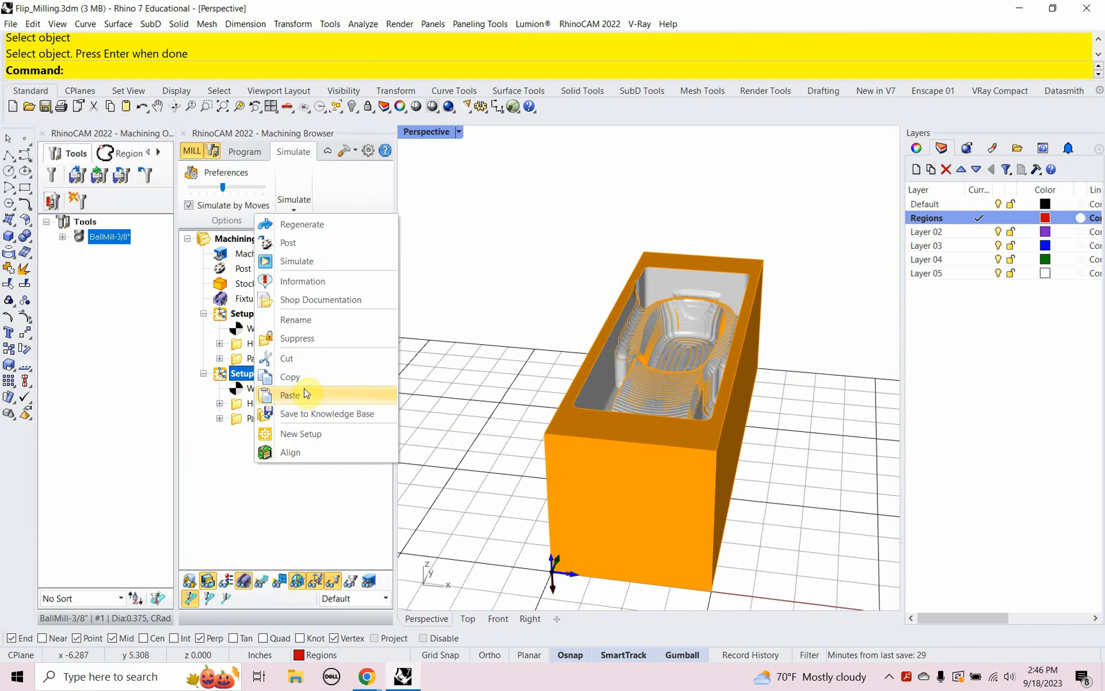
pyautogui.click(305, 393)
# Step: Rename the pasted setup as Setup Left Side and expand it to show its work zero and operations
pyautogui.rightClick(243, 434)
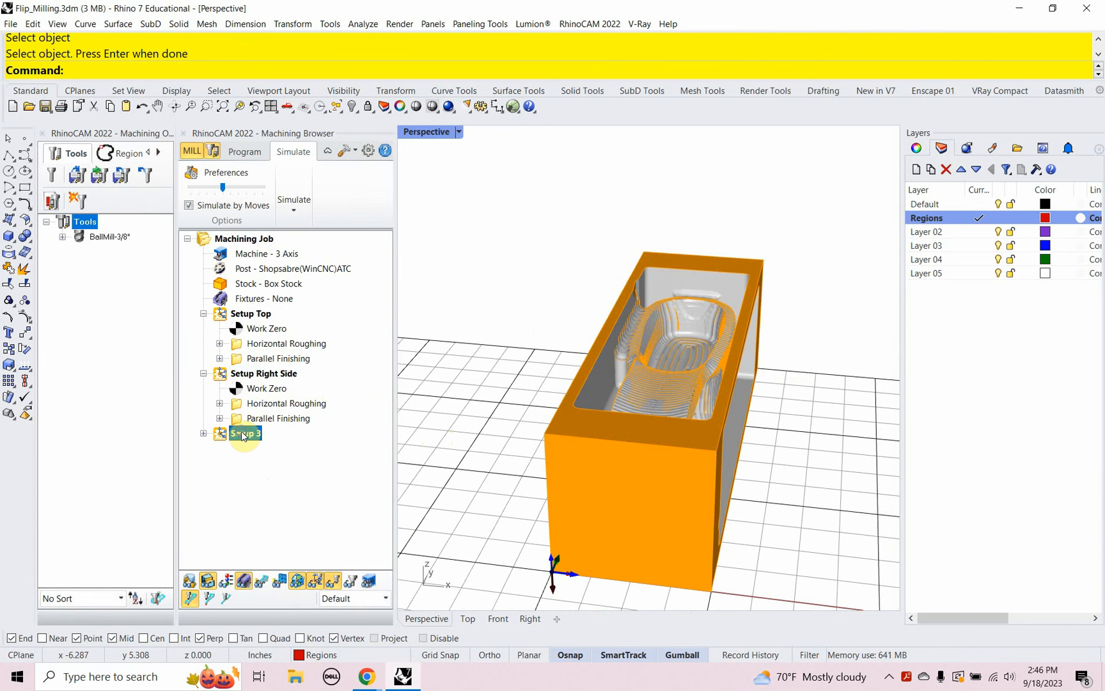
pyautogui.click(288, 288)
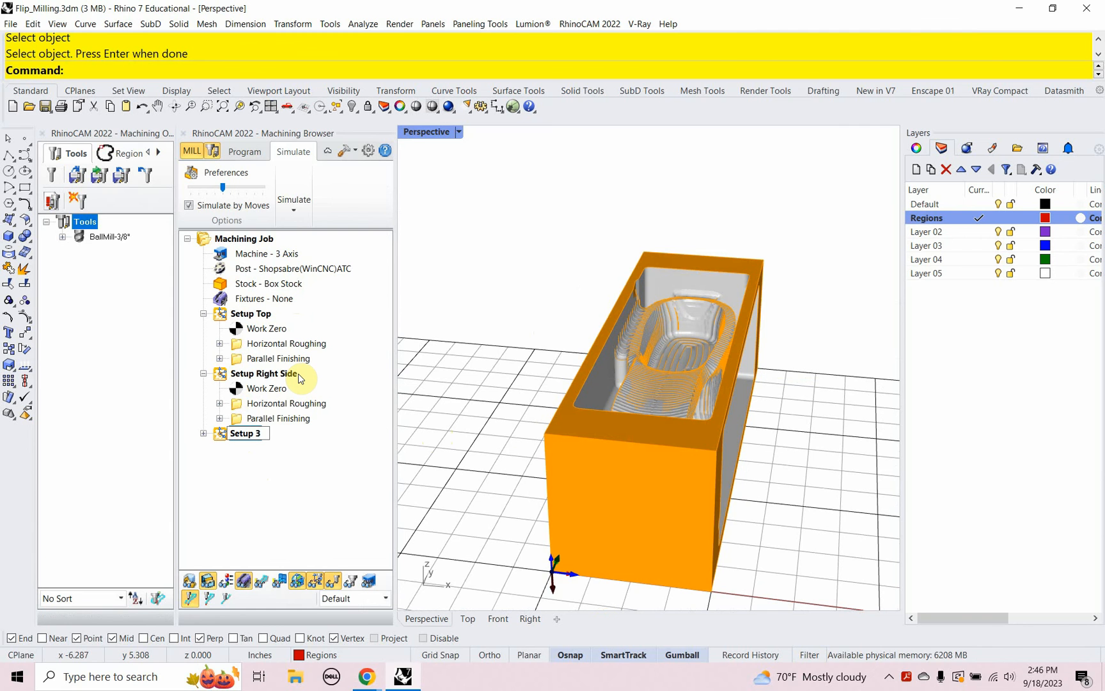
pyautogui.press('BackSpace')
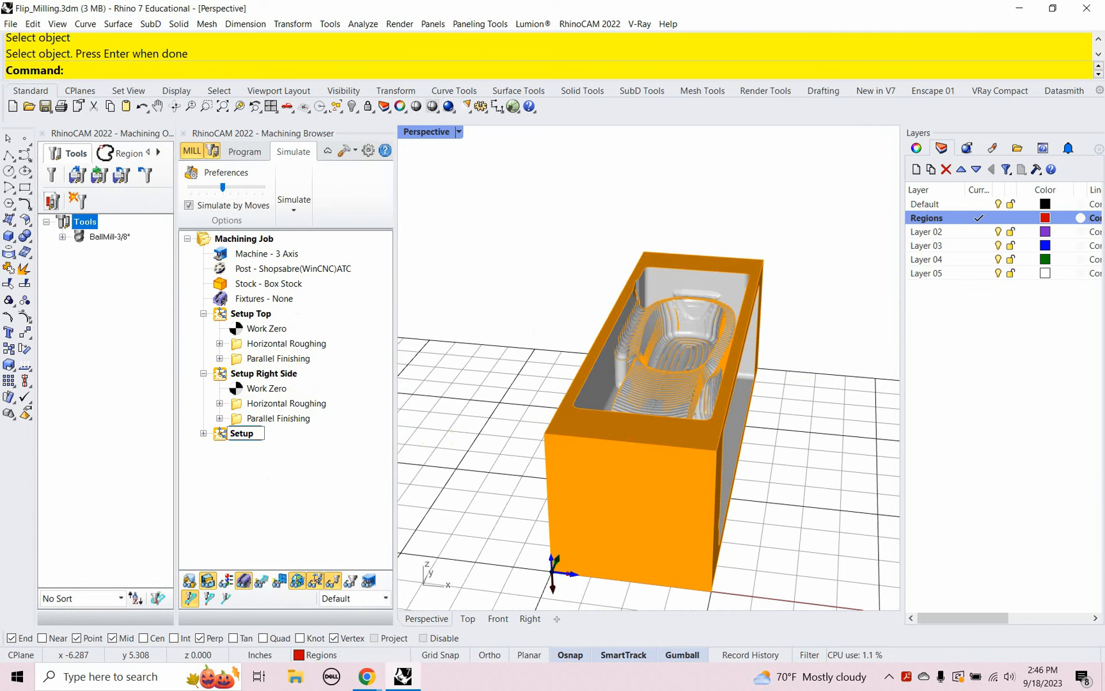
pyautogui.write('Left Side')
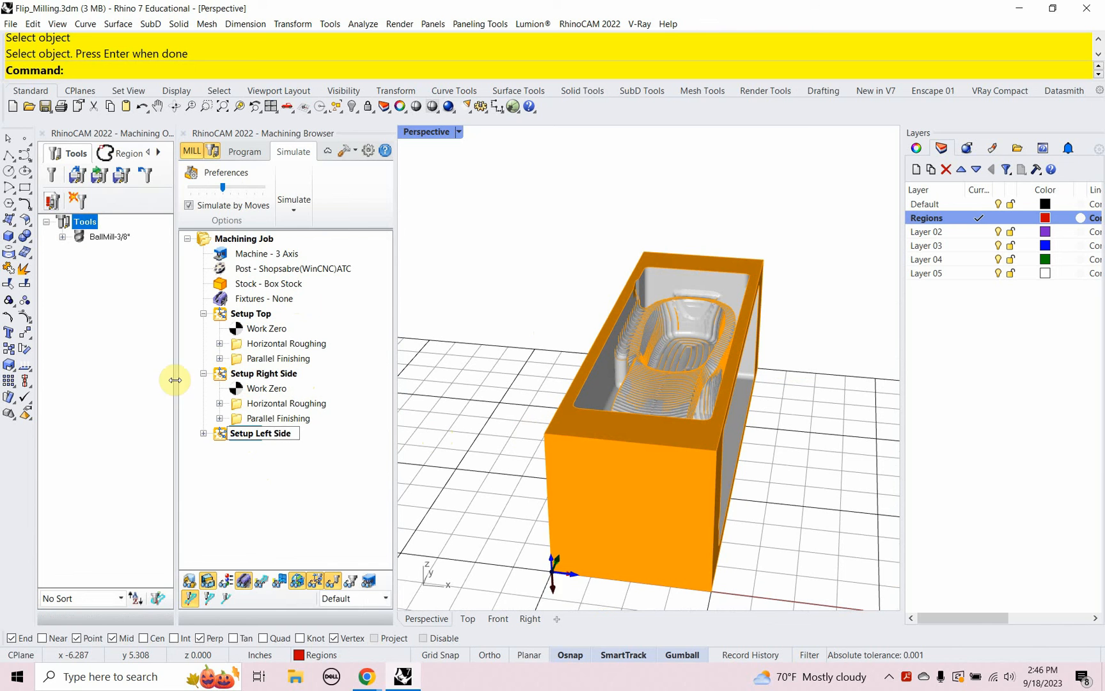
pyautogui.press('Return')
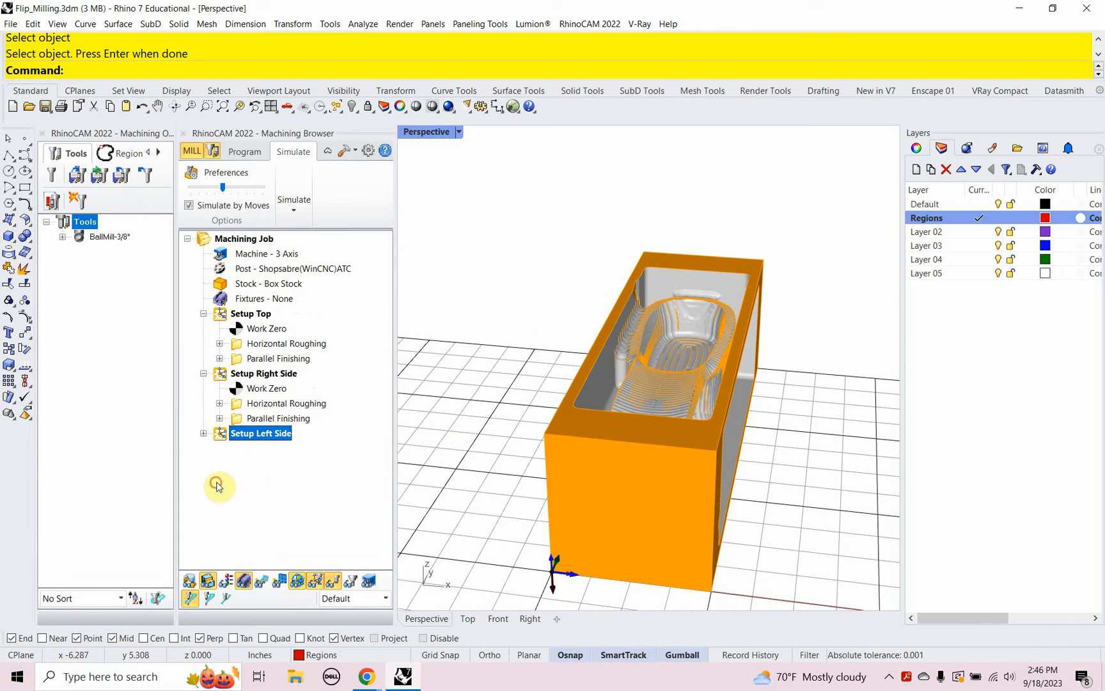
pyautogui.click(203, 435)
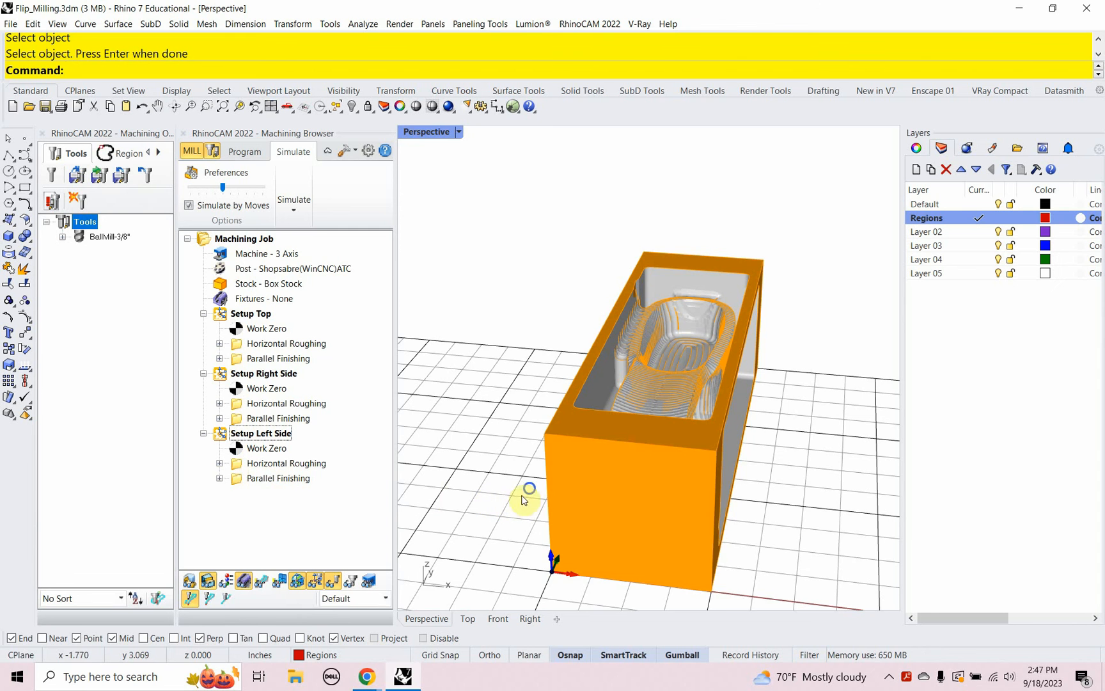
# Step: Rotate Setup Left Side's orientation by -90 degrees about the Y axis and generate the setup
pyautogui.moveTo(523, 500); pyautogui.dragTo(554, 446, button='right')
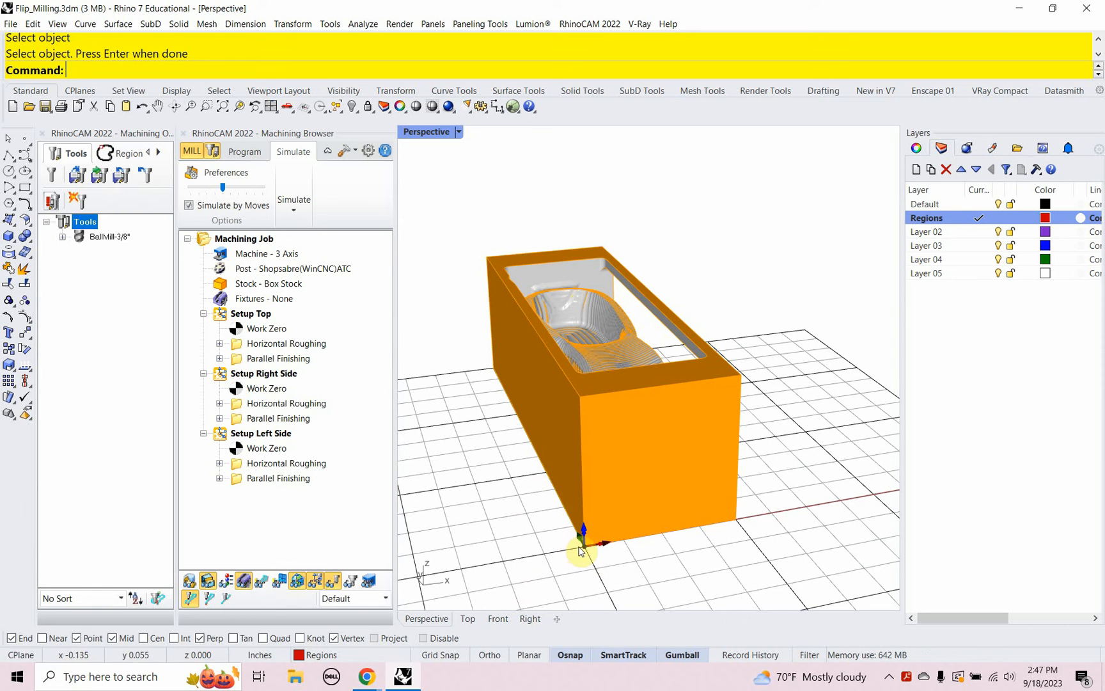
pyautogui.doubleClick(222, 435)
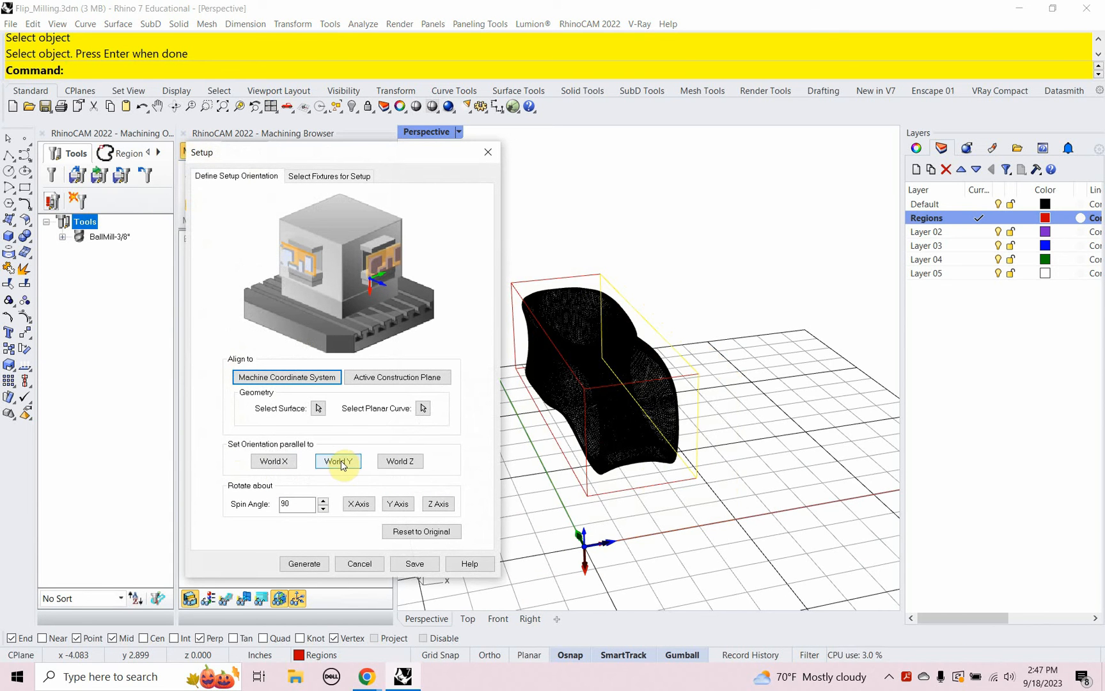
pyautogui.doubleClick(286, 504)
pyautogui.write('-9')
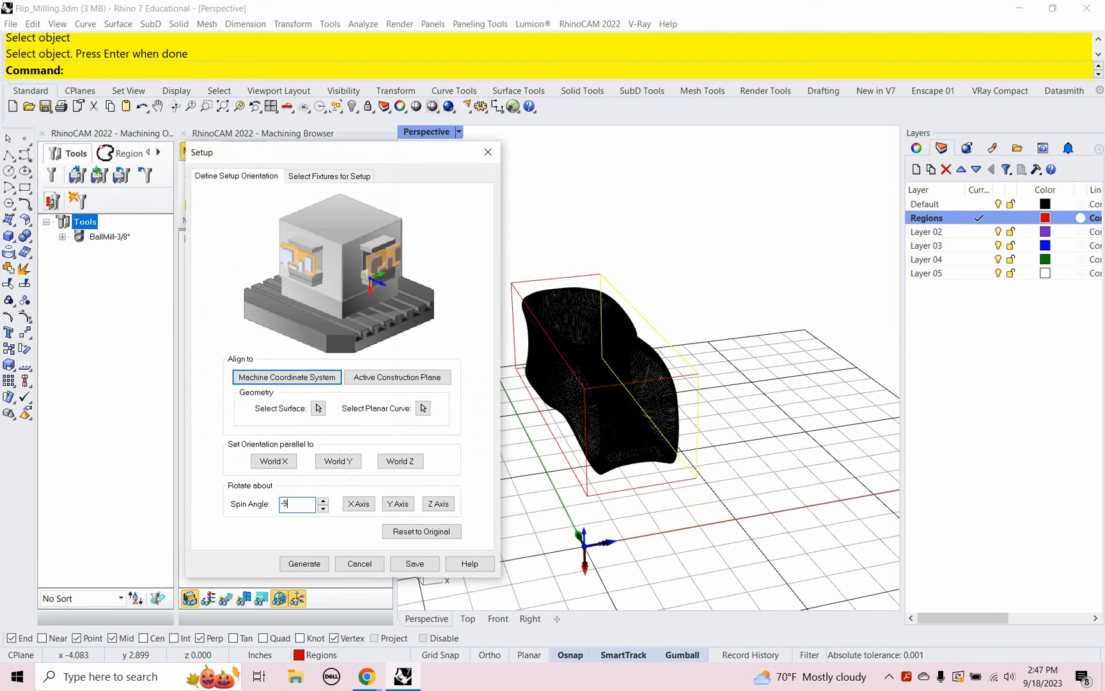
pyautogui.write('0')
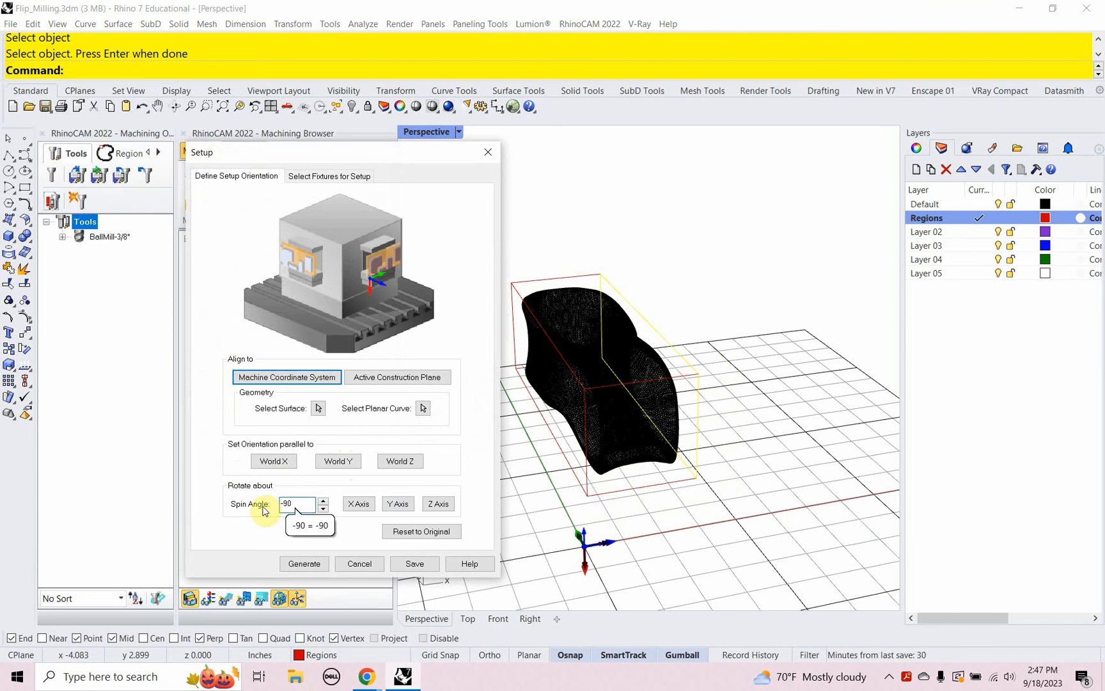
pyautogui.click(398, 504)
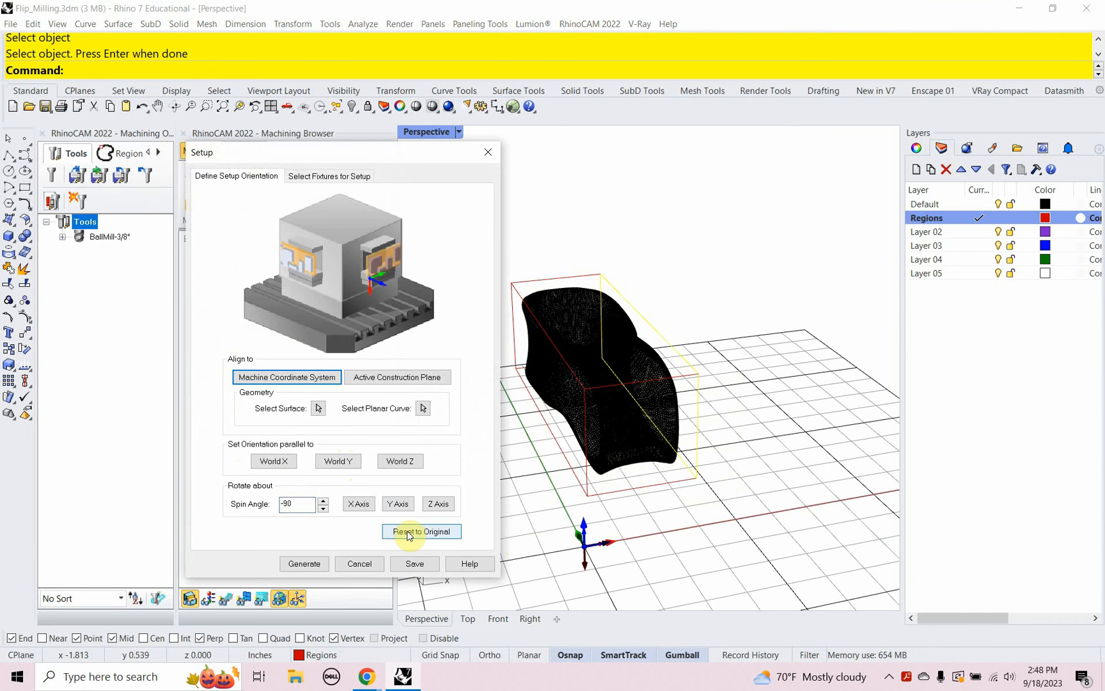
pyautogui.click(304, 563)
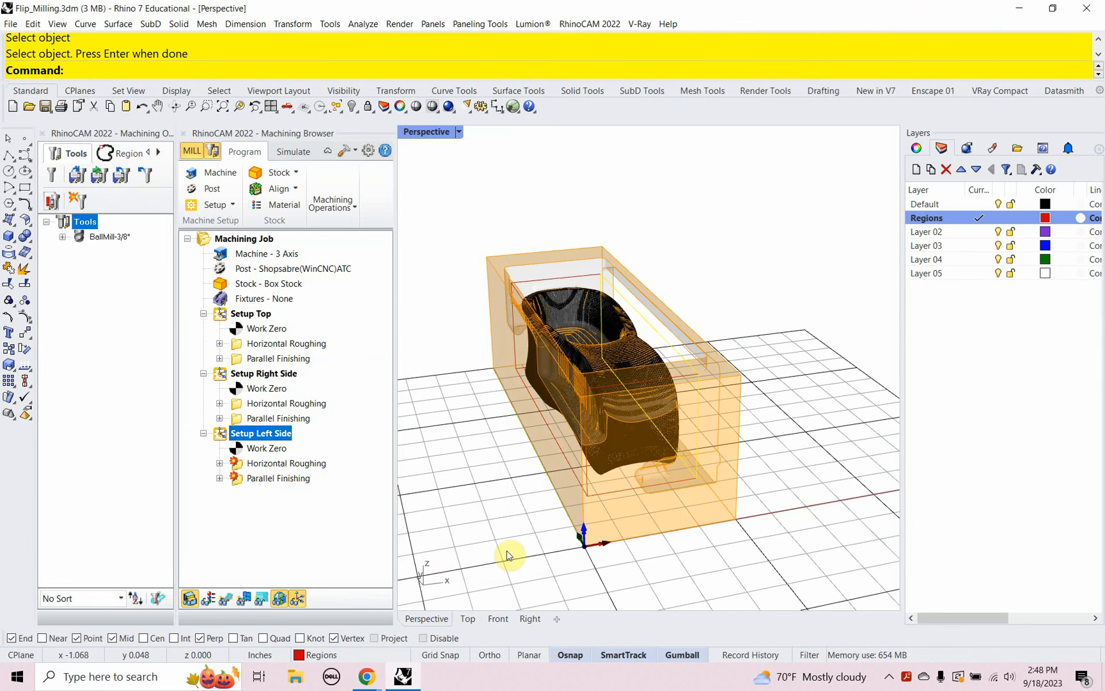
pyautogui.moveTo(569, 551)
pyautogui.mouseDown(button='right')
pyautogui.moveTo(491, 558)
pyautogui.moveTo(574, 555)
pyautogui.mouseUp(button='right')
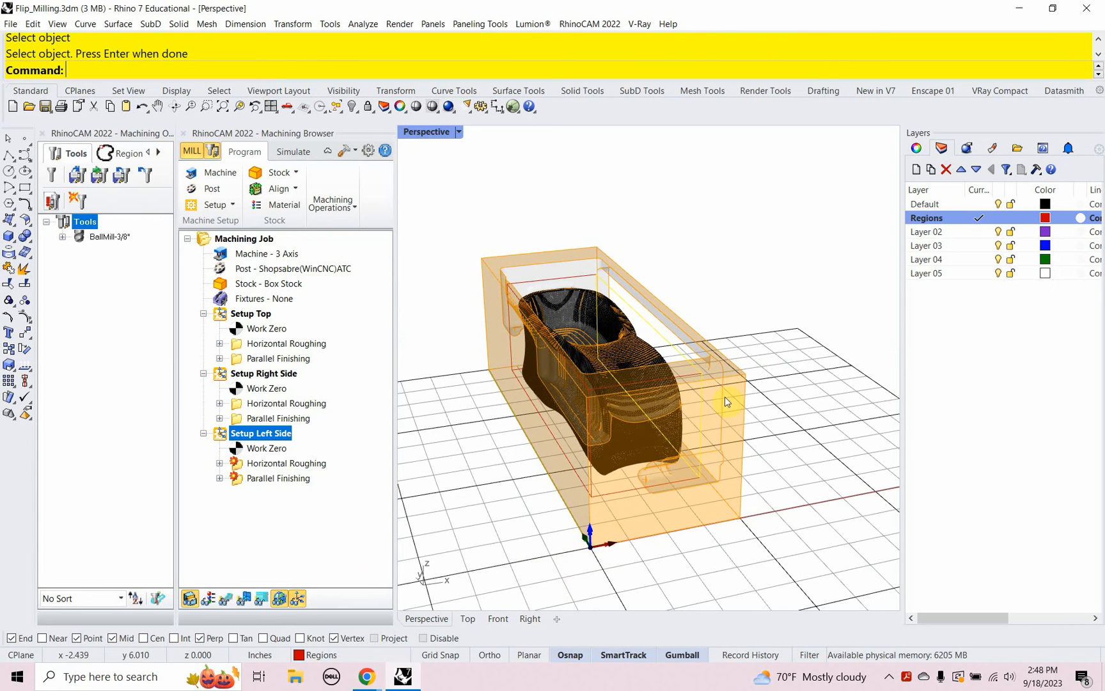
# Step: Rotate Setup Left Side about the Y axis with a spin angle of -90 until its Z axis points out of the stock's left side, and generate it
pyautogui.doubleClick(223, 434)
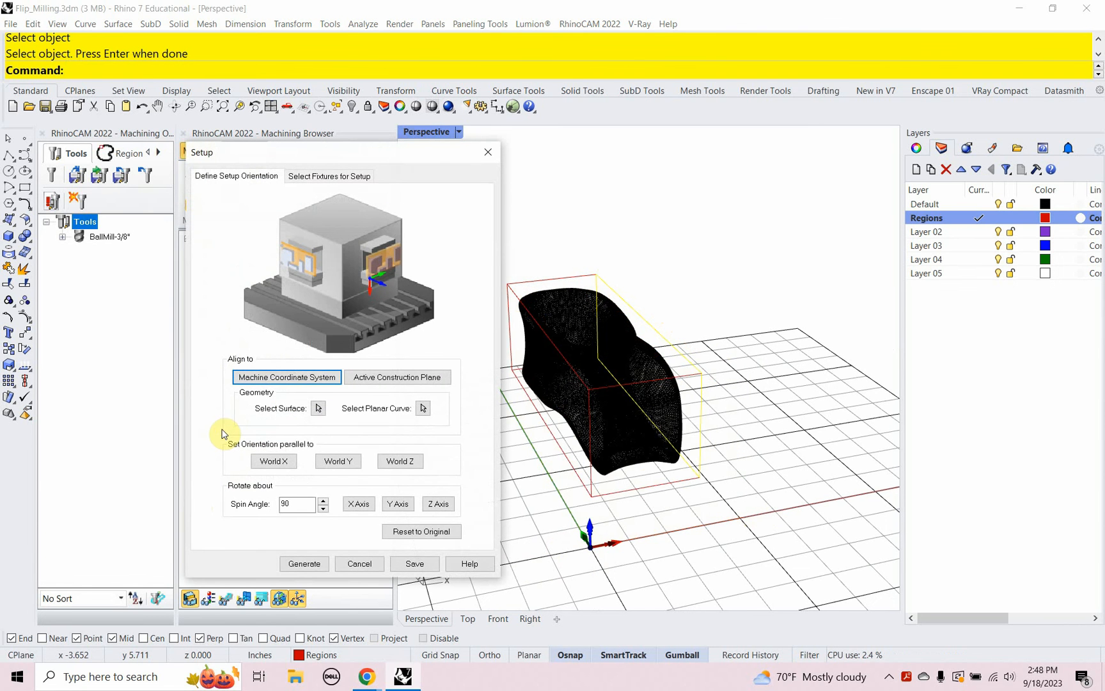
pyautogui.click(394, 505)
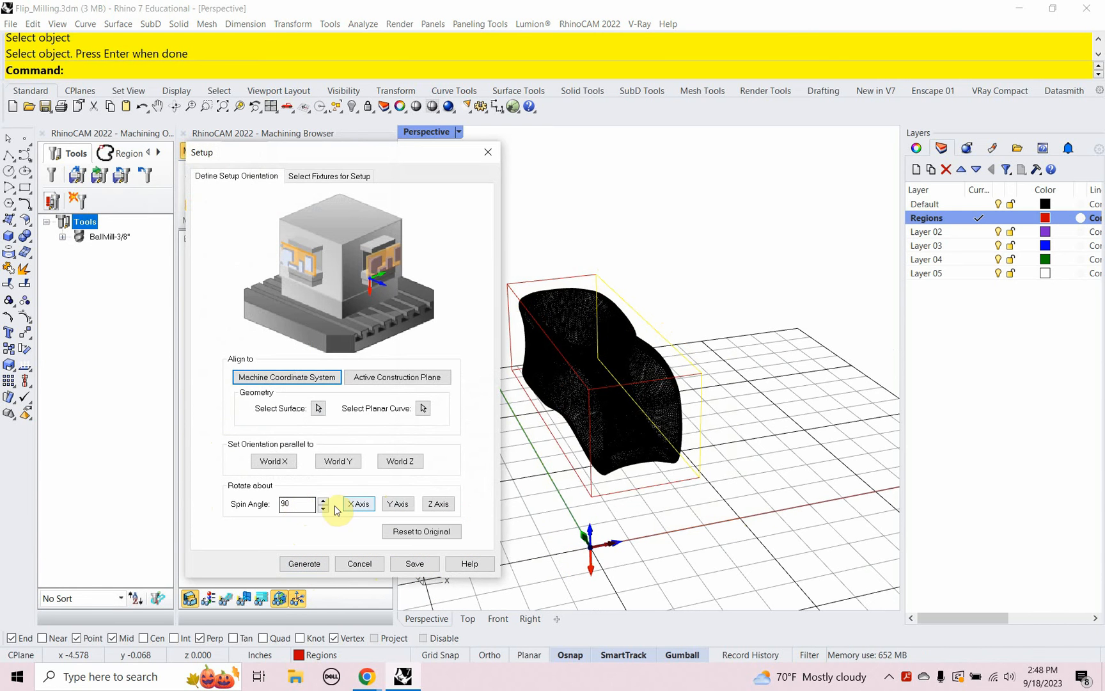
pyautogui.moveTo(291, 503); pyautogui.dragTo(275, 503)
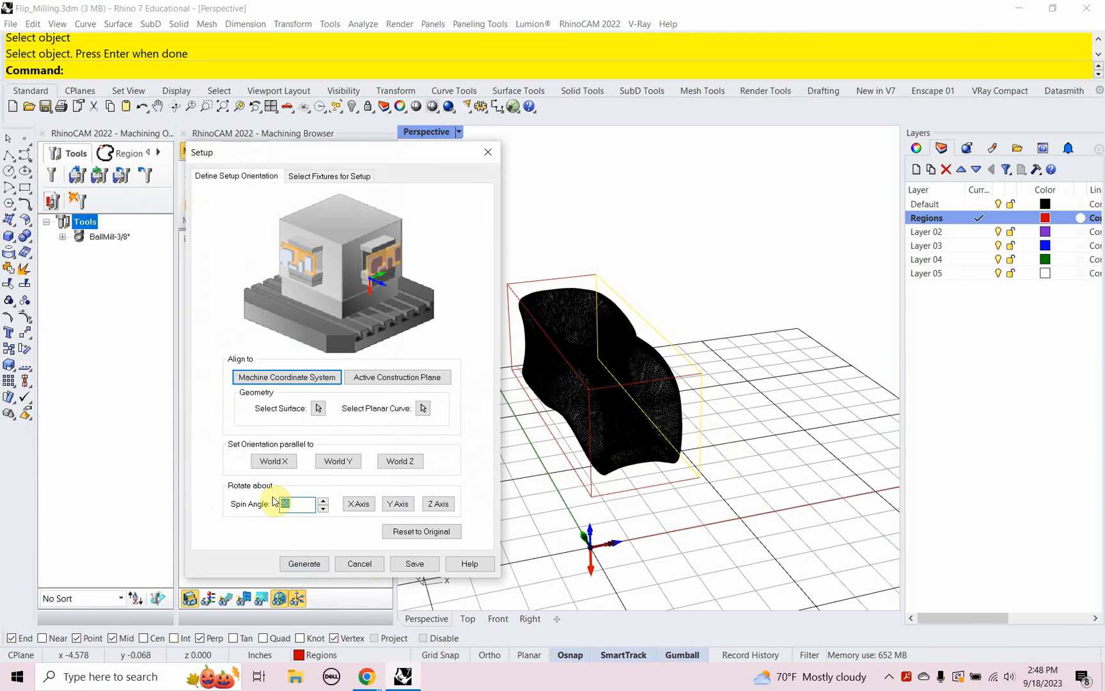
pyautogui.write('-90')
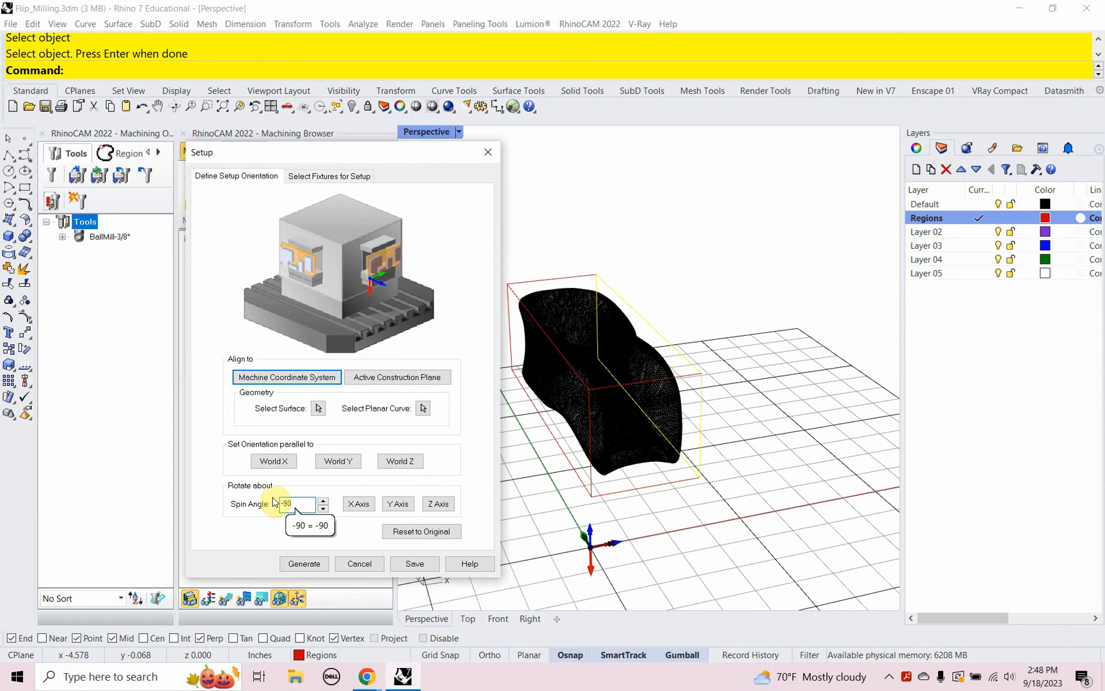
pyautogui.click(394, 504)
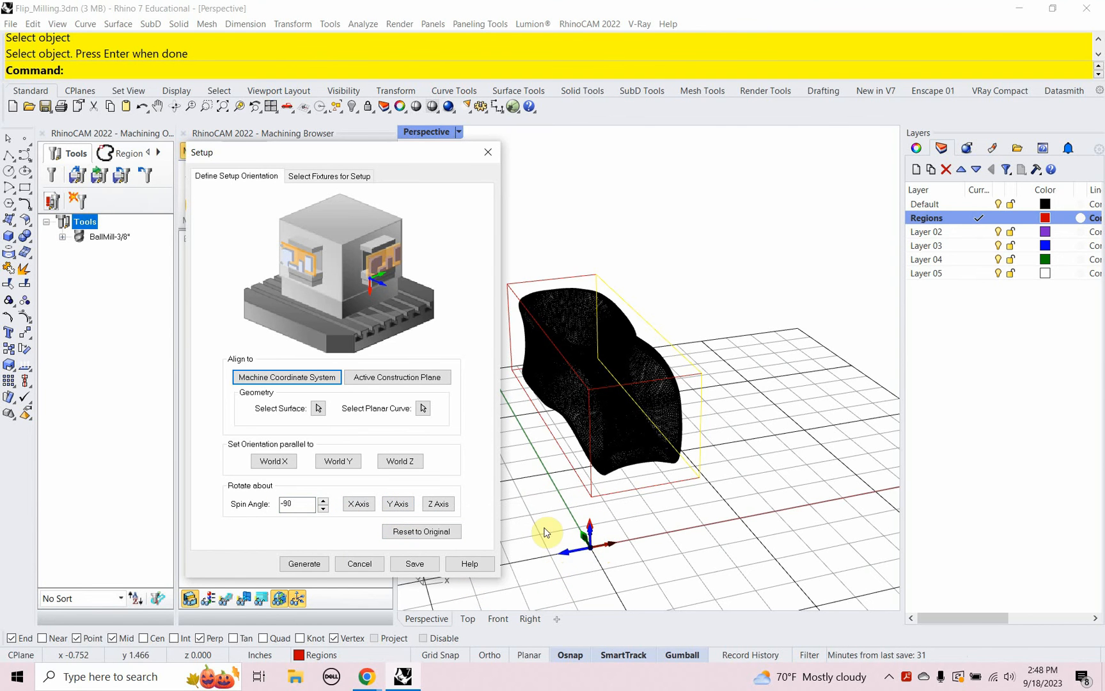
pyautogui.click(302, 564)
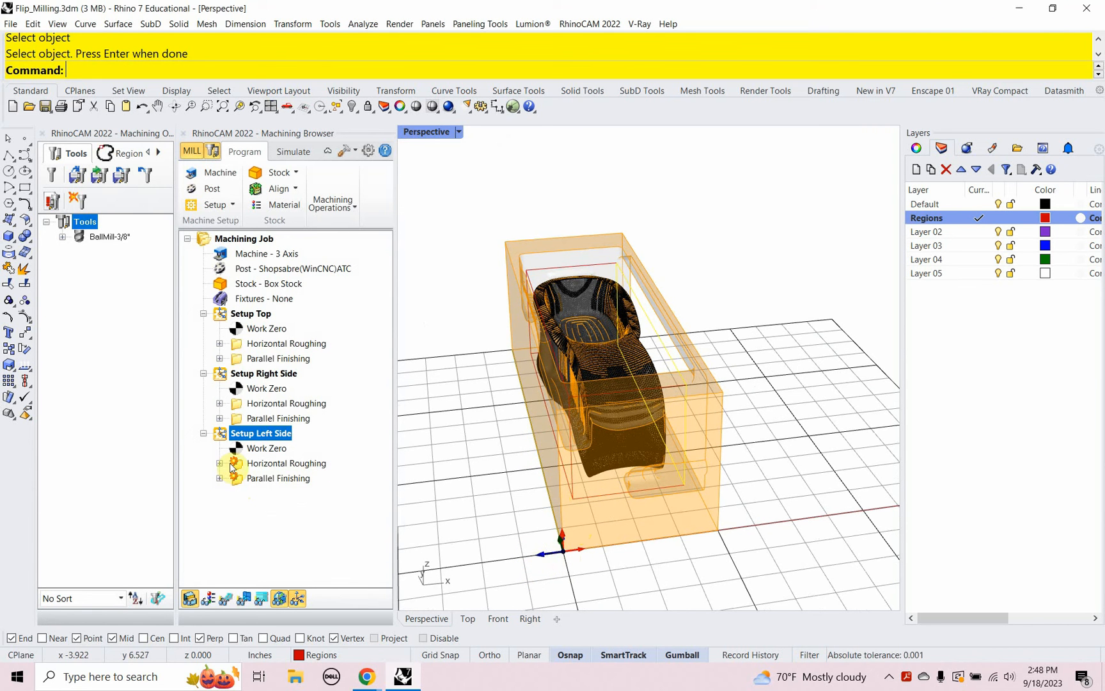
# Step: Replace the machining region of Setup Left Side's Horizontal Roughing with the left-side rectangle and generate the operation
pyautogui.moveTo(425, 464); pyautogui.dragTo(481, 443, button='right')
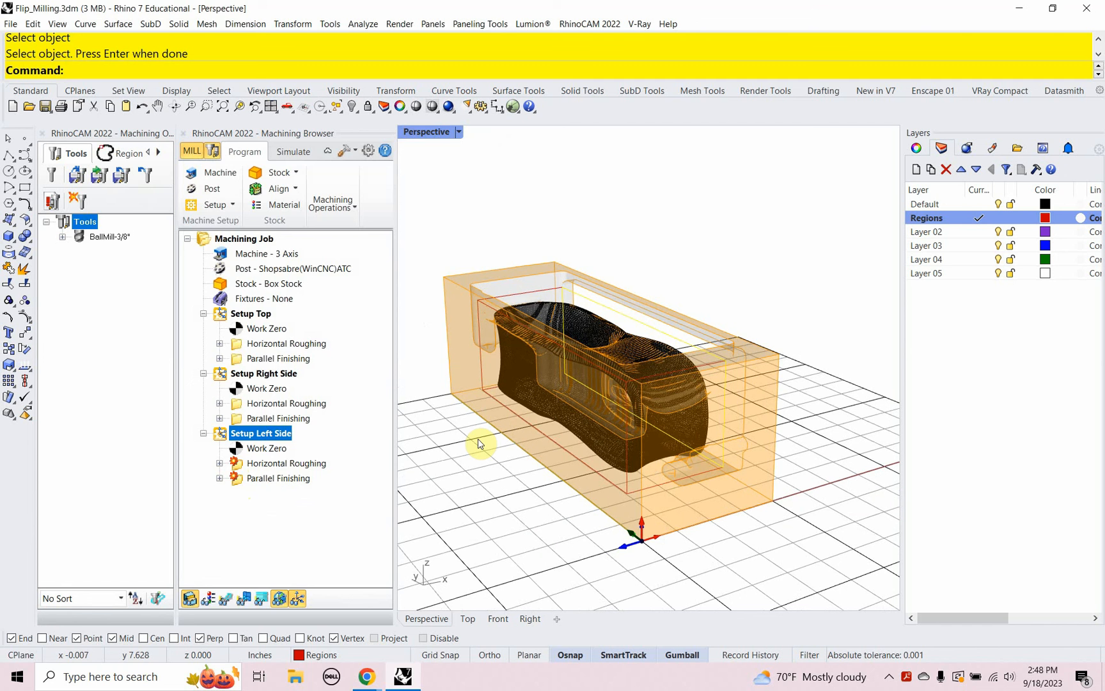
pyautogui.doubleClick(275, 463)
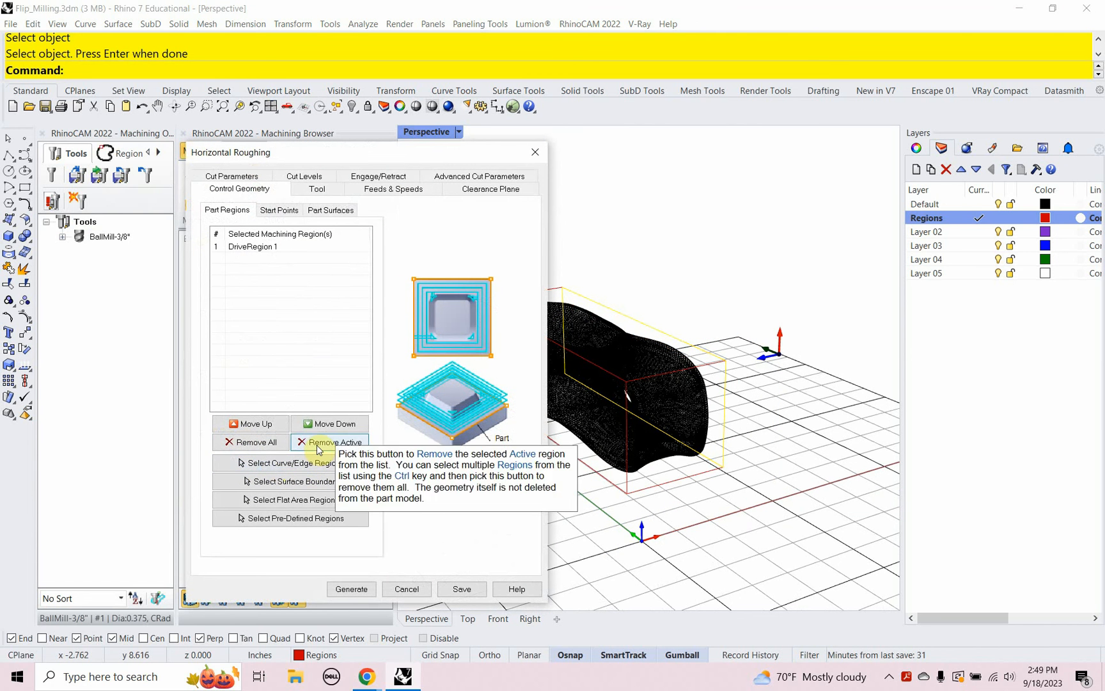
pyautogui.click(251, 442)
pyautogui.click(255, 462)
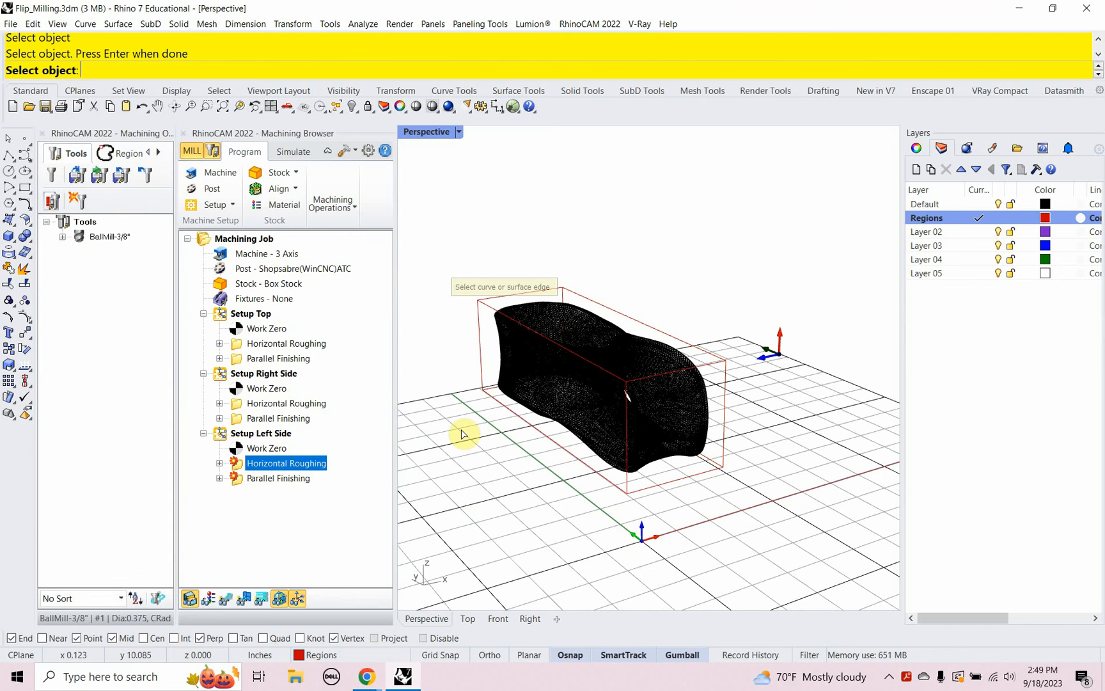
pyautogui.click(479, 339)
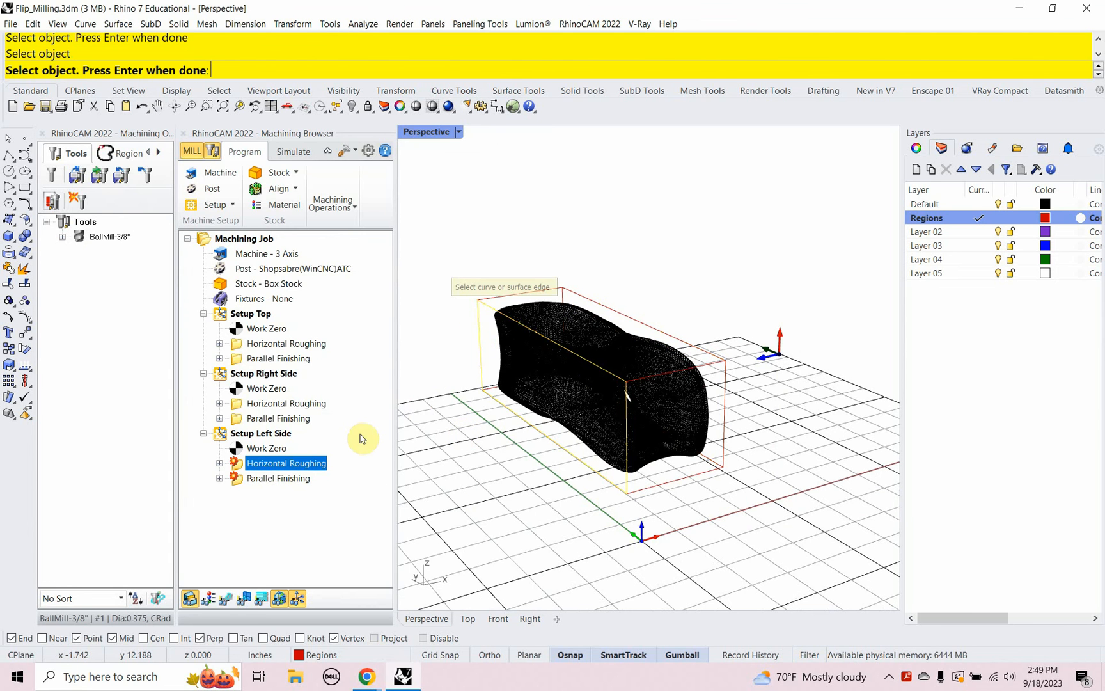
pyautogui.press('Return')
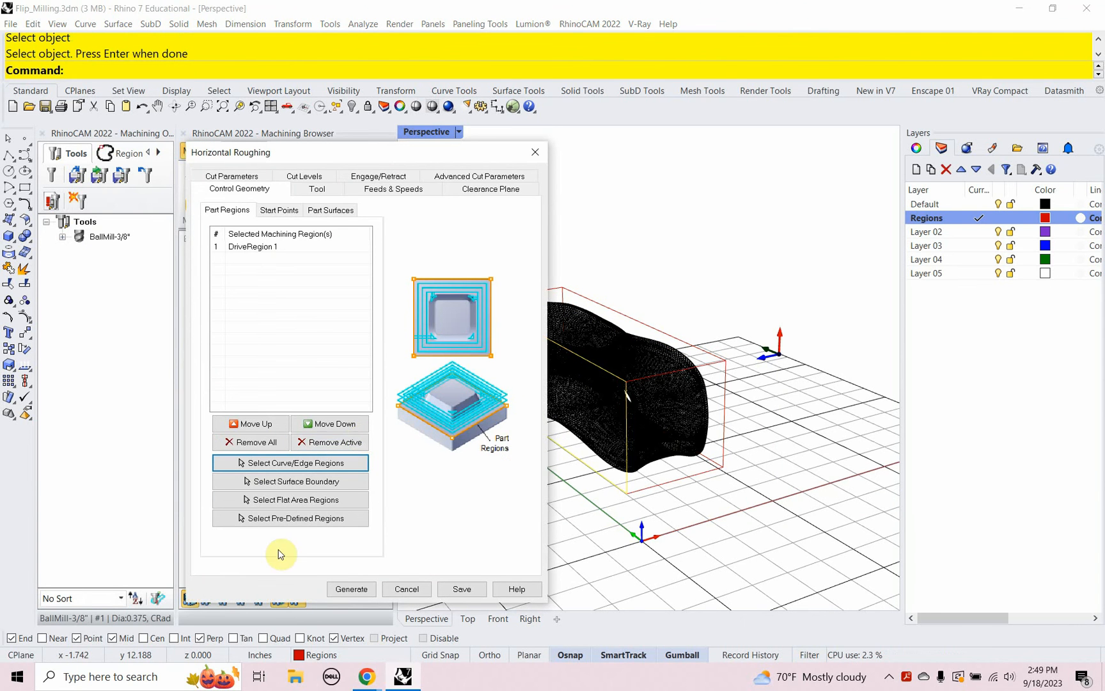
pyautogui.click(342, 591)
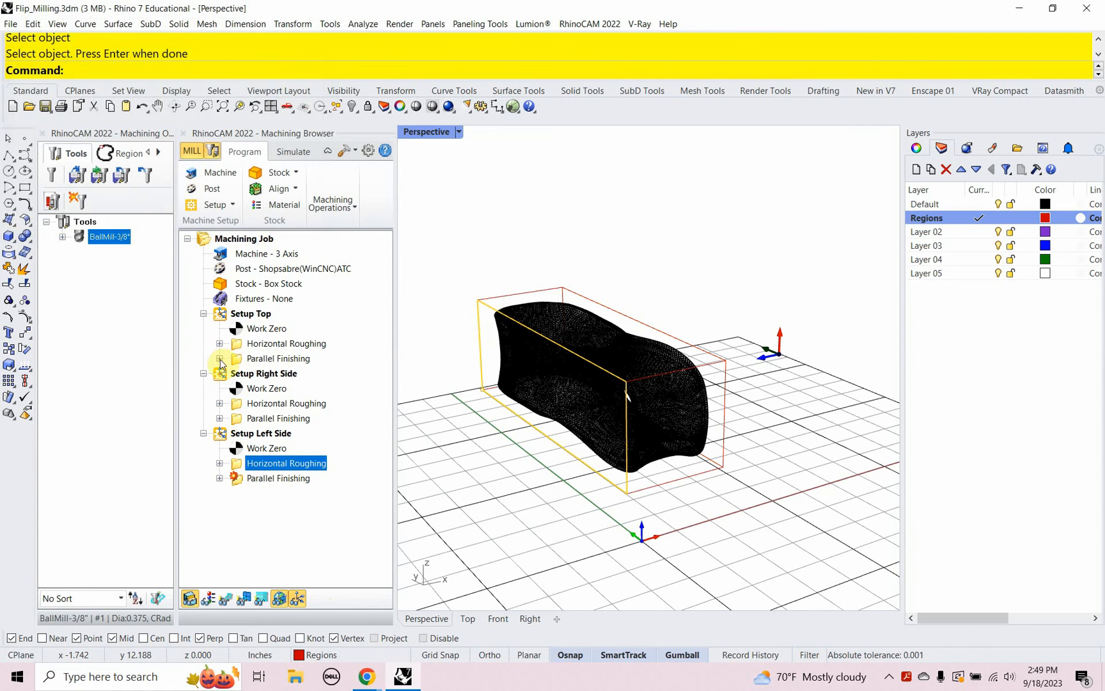
# Step: Simulate Setup Left Side's Horizontal Roughing, examine where the tool shank collides with the stock, and return to the programming view
pyautogui.rightClick(239, 464)
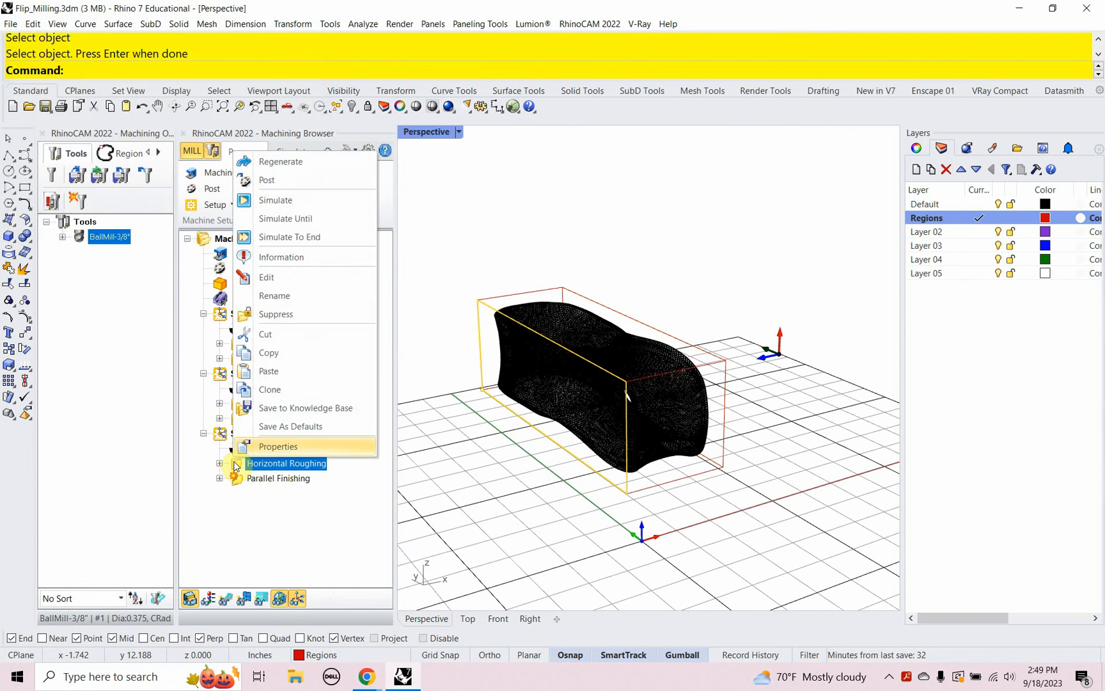
pyautogui.click(266, 200)
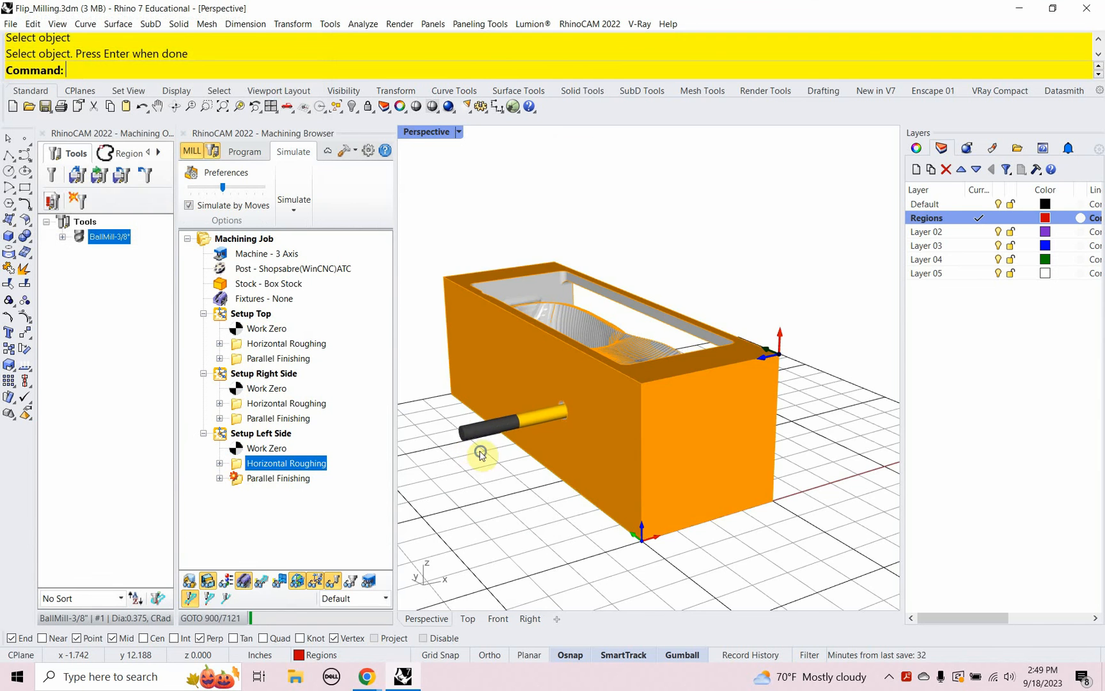
pyautogui.moveTo(476, 451); pyautogui.dragTo(493, 538, button='right')
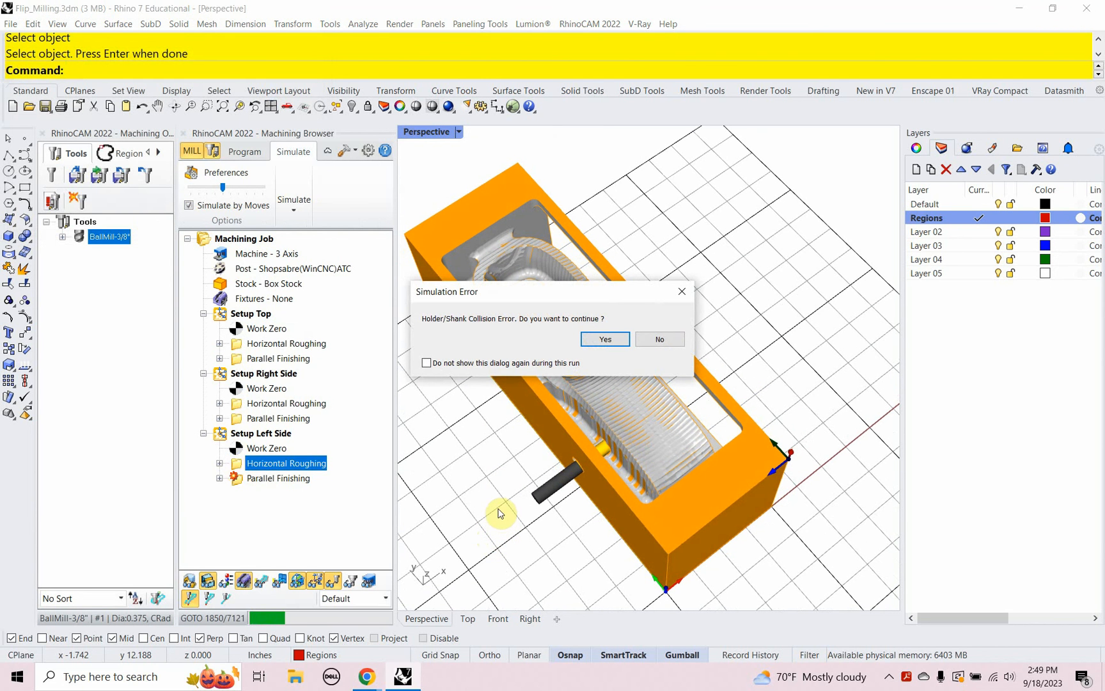
pyautogui.click(612, 345)
pyautogui.click(601, 345)
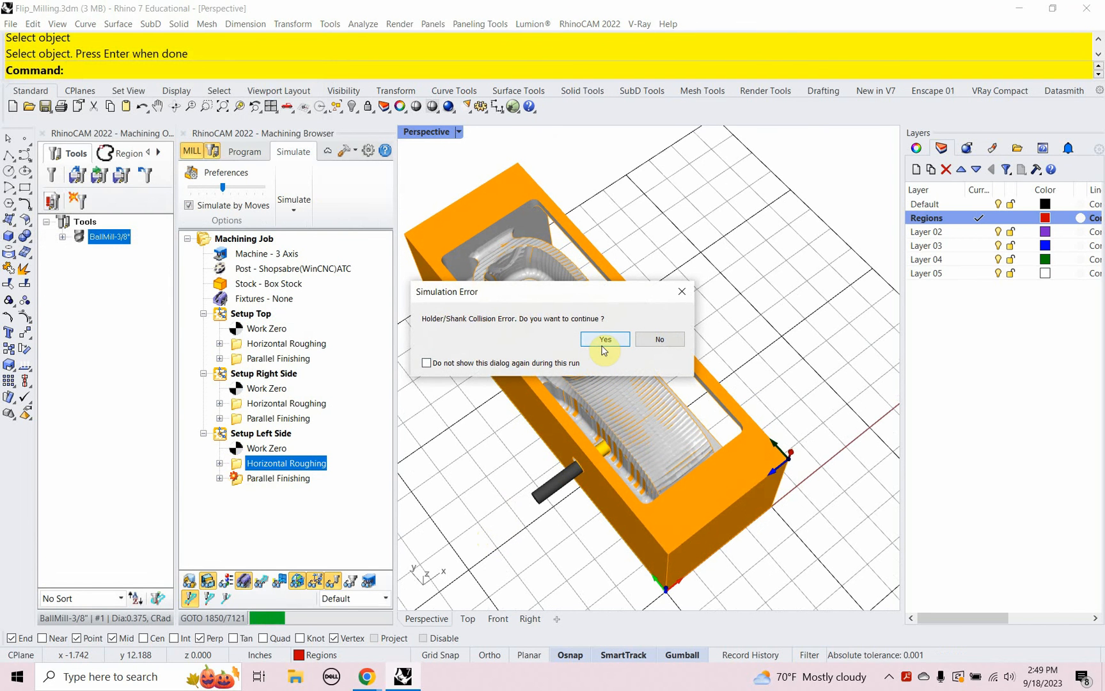
pyautogui.click(603, 348)
pyautogui.moveTo(599, 528); pyautogui.dragTo(641, 525, button='right')
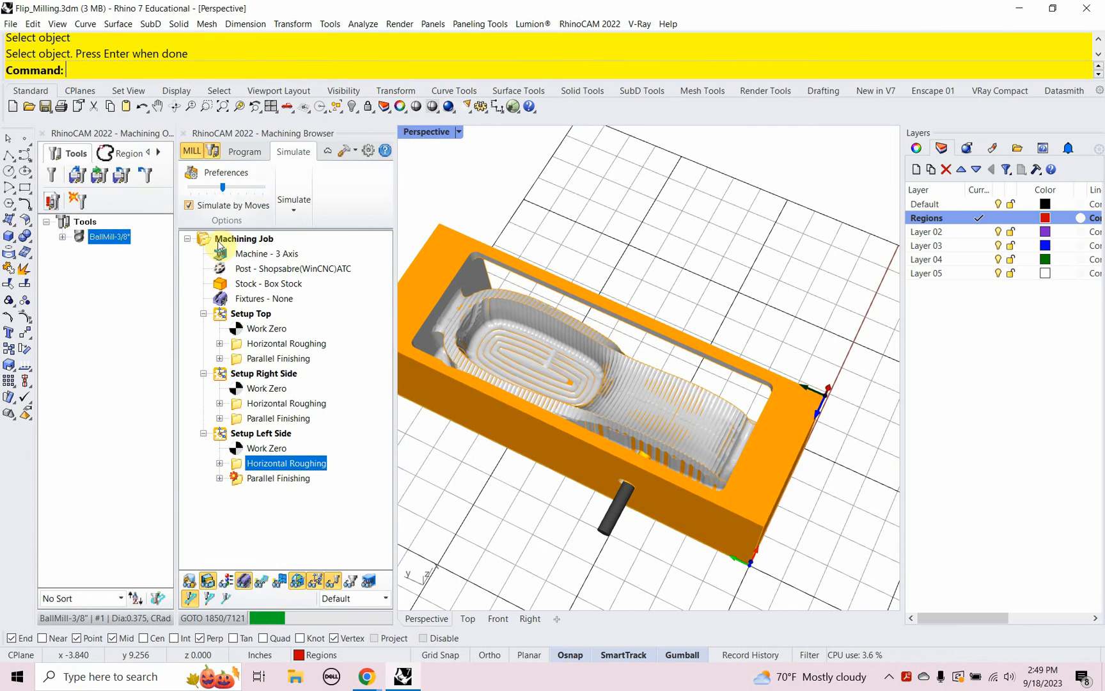
pyautogui.click(239, 152)
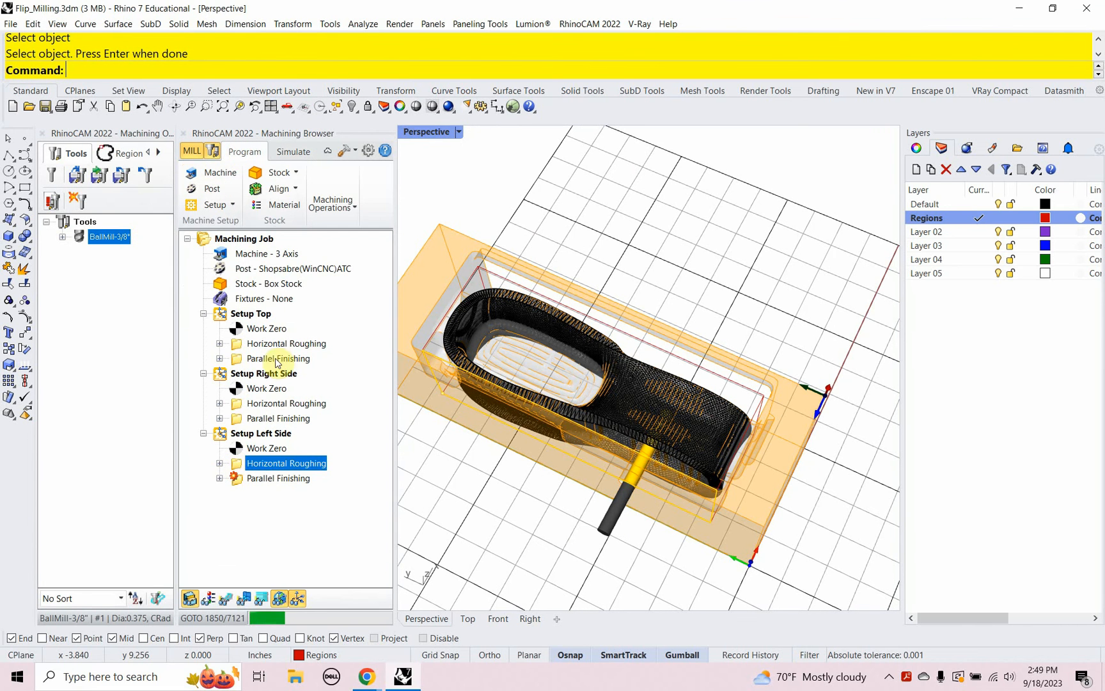
# Step: Reselect the left-side rectangle as the machining region of Setup Left Side's Horizontal Roughing and regenerate the operation
pyautogui.doubleClick(238, 464)
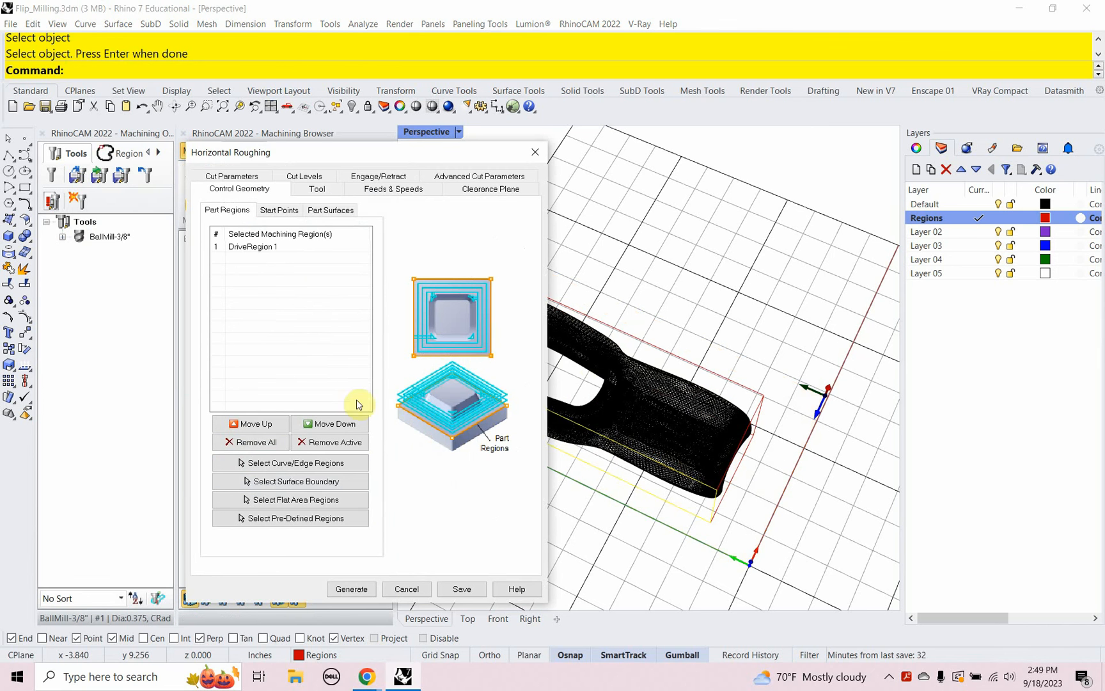
pyautogui.click(256, 442)
pyautogui.moveTo(575, 537); pyautogui.dragTo(451, 437, button='right')
pyautogui.click(449, 411)
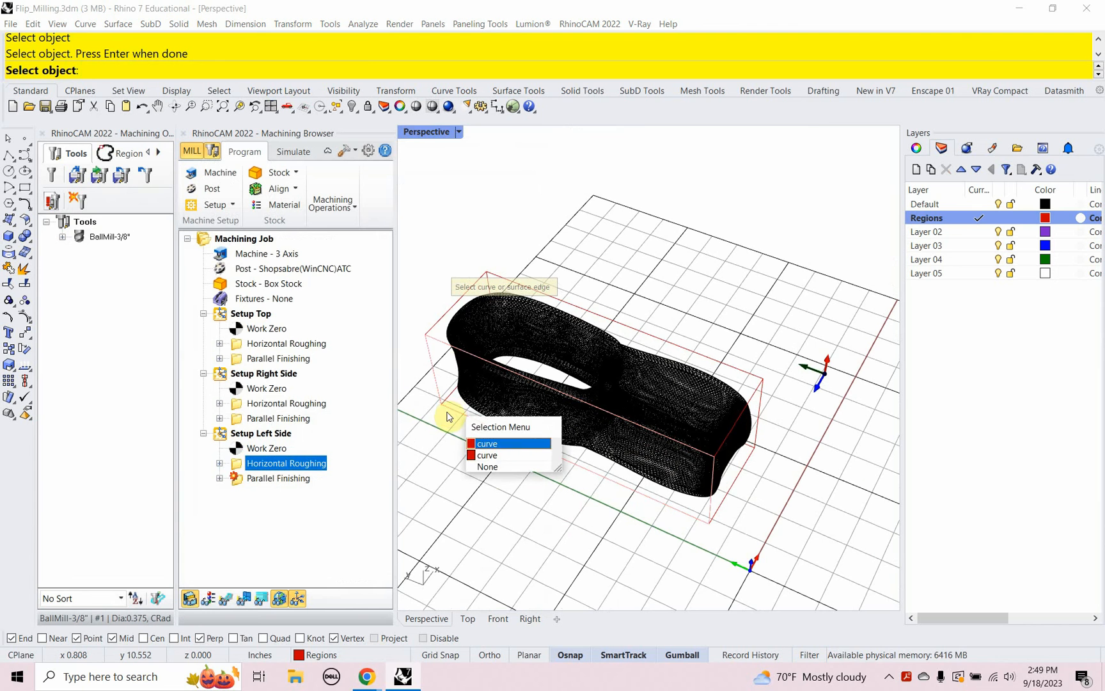
pyautogui.click(501, 449)
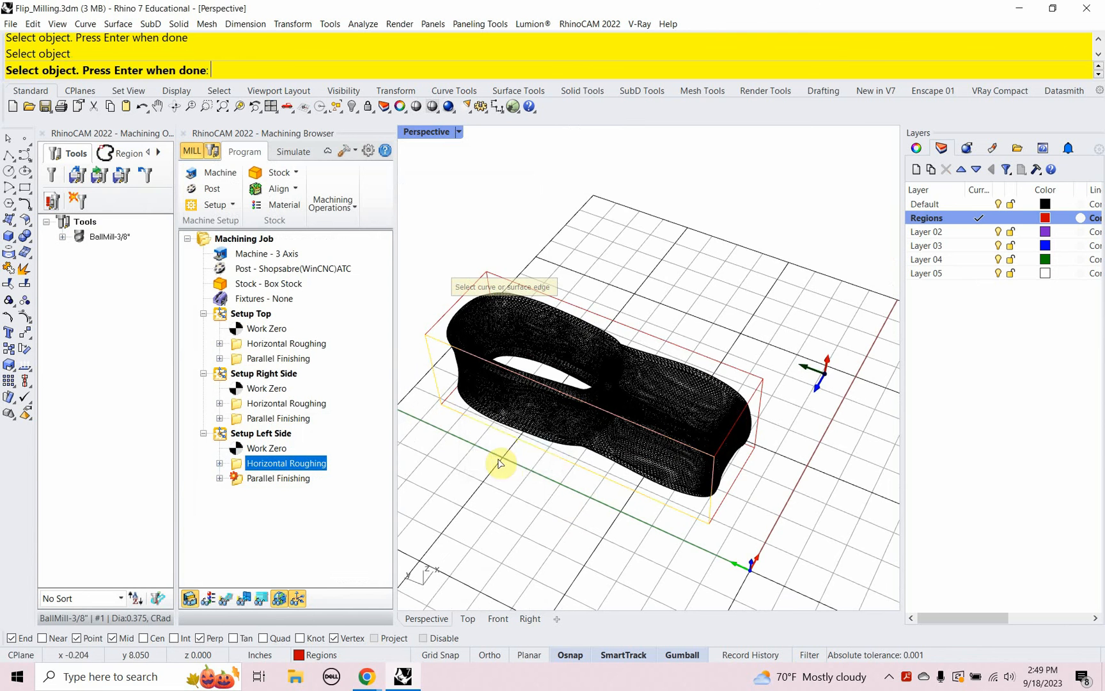
pyautogui.moveTo(651, 493); pyautogui.dragTo(614, 436, button='right')
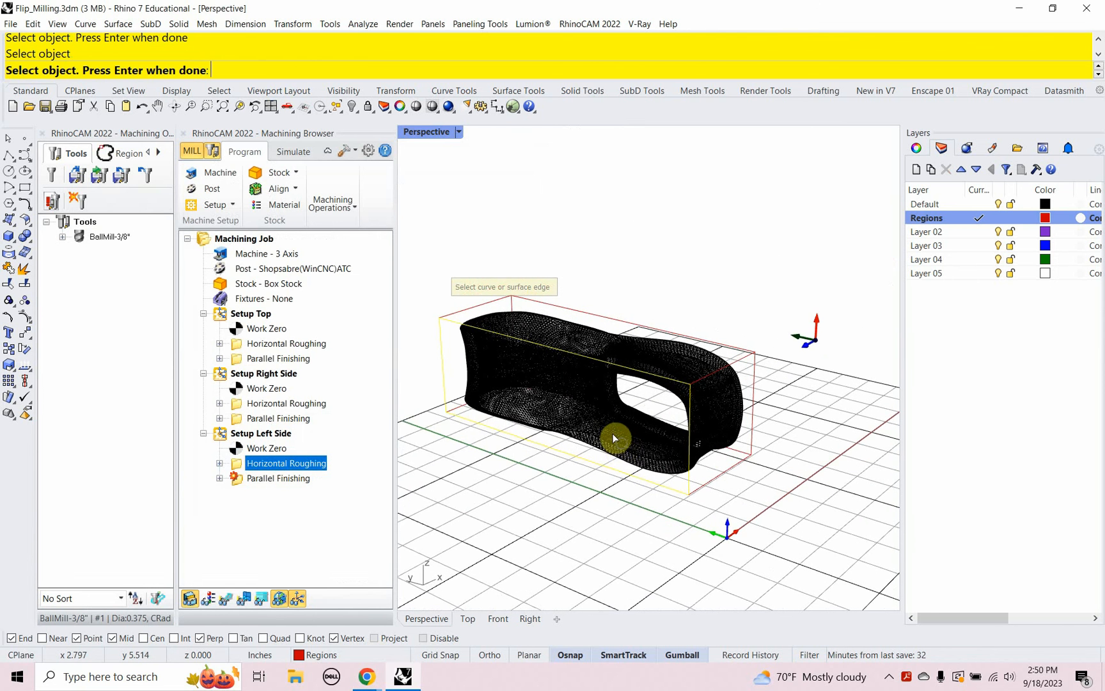
pyautogui.rightClick(618, 452)
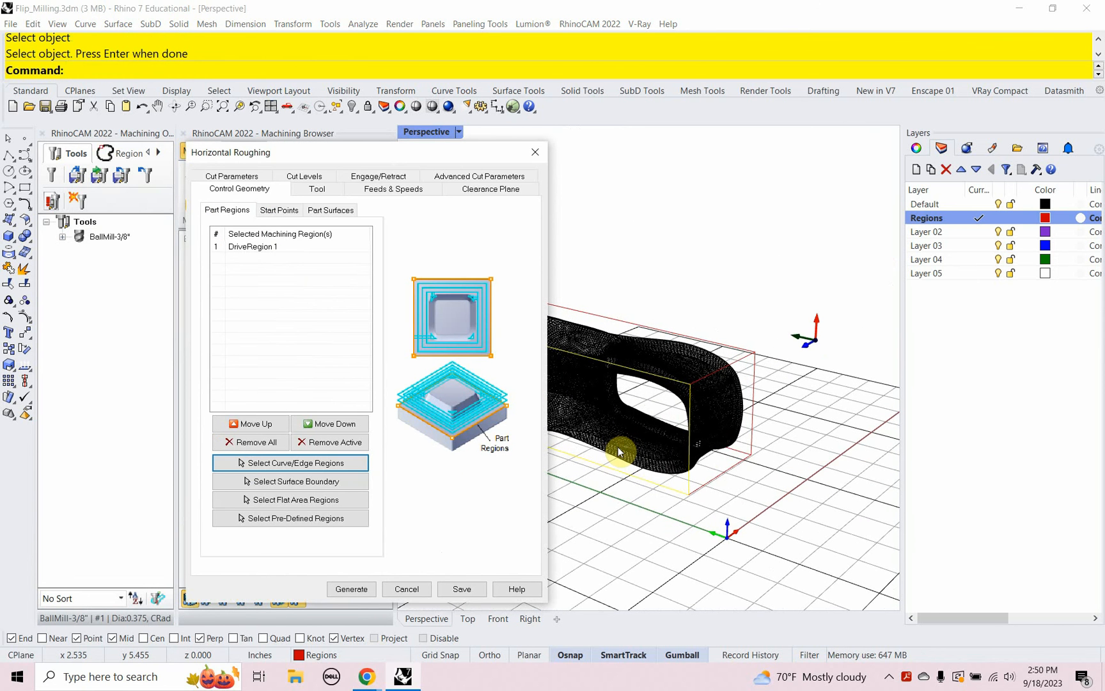
pyautogui.click(350, 590)
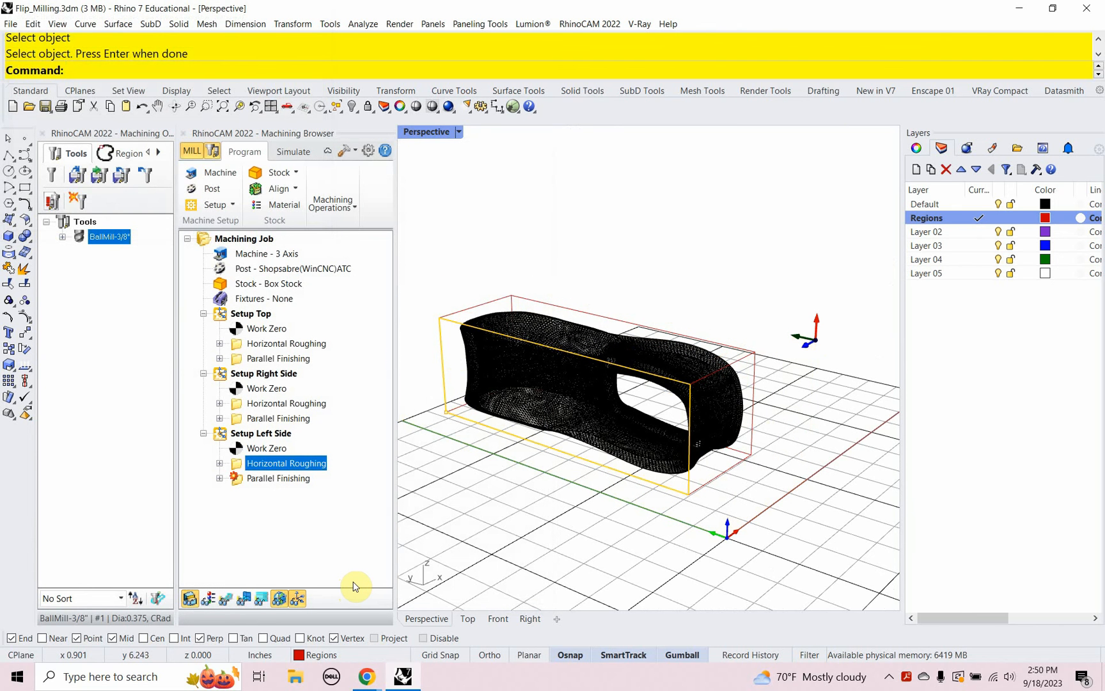
# Step: Display the Horizontal Roughing toolpath and compare its position with the part and Setup Left Side's orientation
pyautogui.click(227, 600)
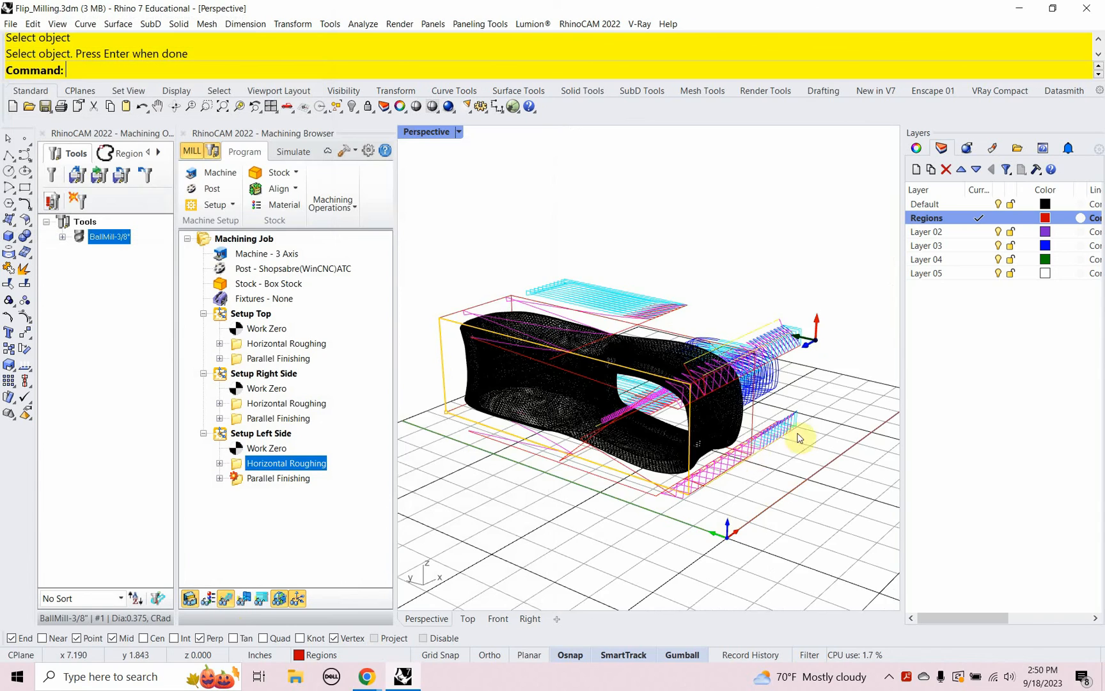
pyautogui.moveTo(798, 438)
pyautogui.mouseDown(button='right')
pyautogui.moveTo(774, 456)
pyautogui.moveTo(736, 461)
pyautogui.moveTo(608, 455)
pyautogui.moveTo(796, 440)
pyautogui.mouseUp(button='right')
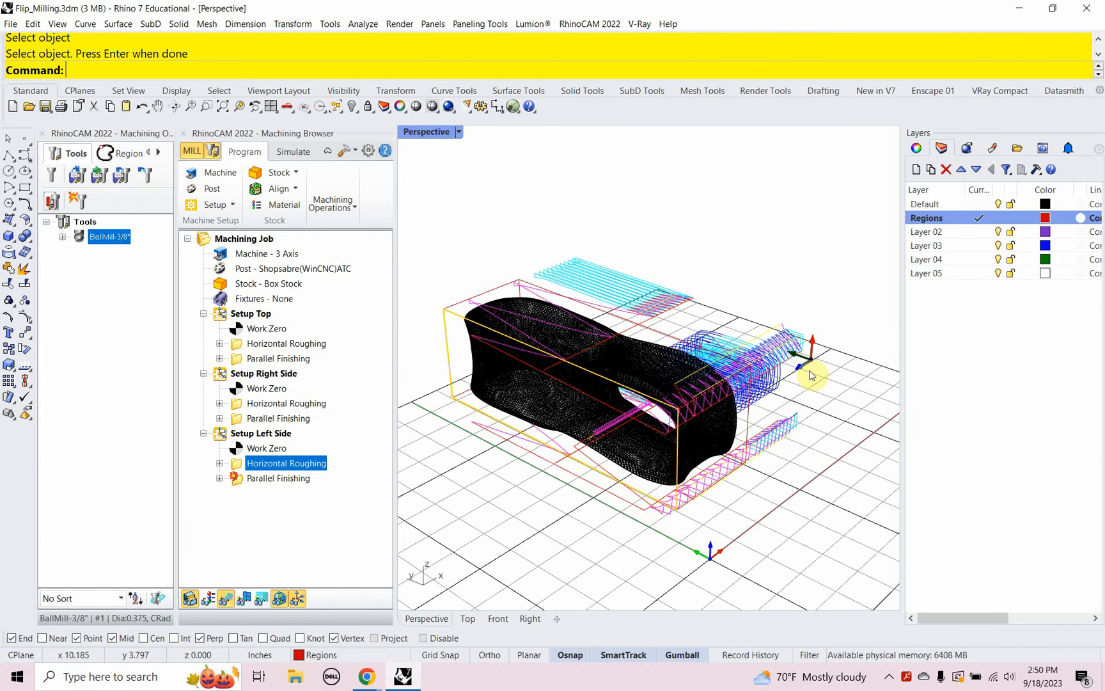
pyautogui.moveTo(811, 375); pyautogui.dragTo(755, 416, button='right')
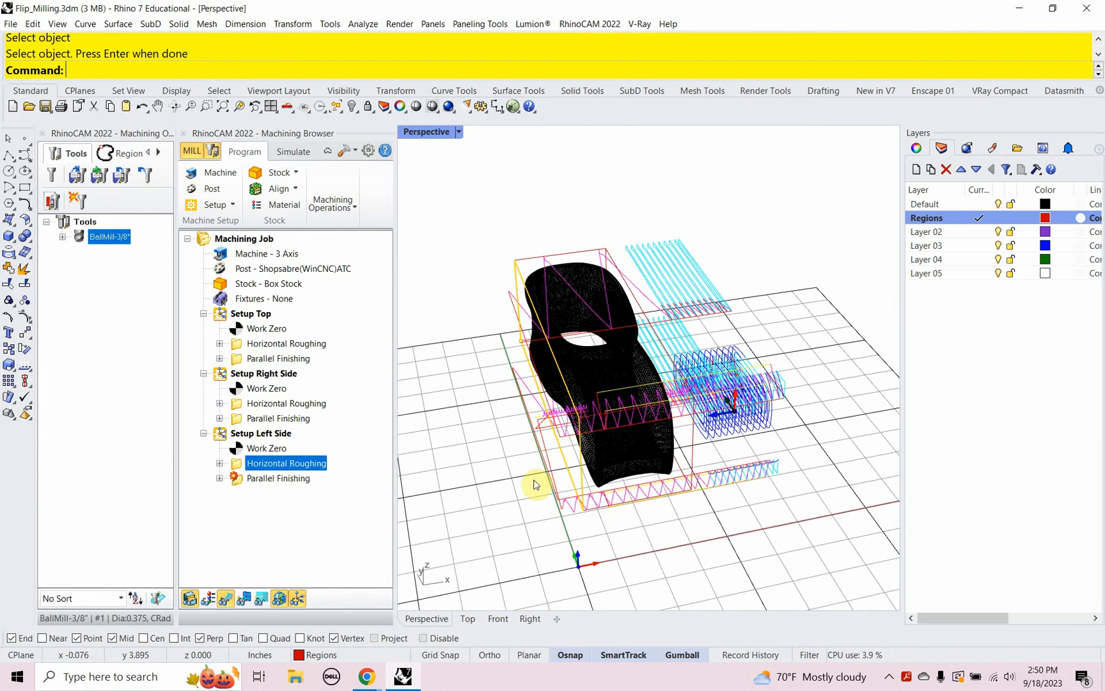
pyautogui.doubleClick(223, 436)
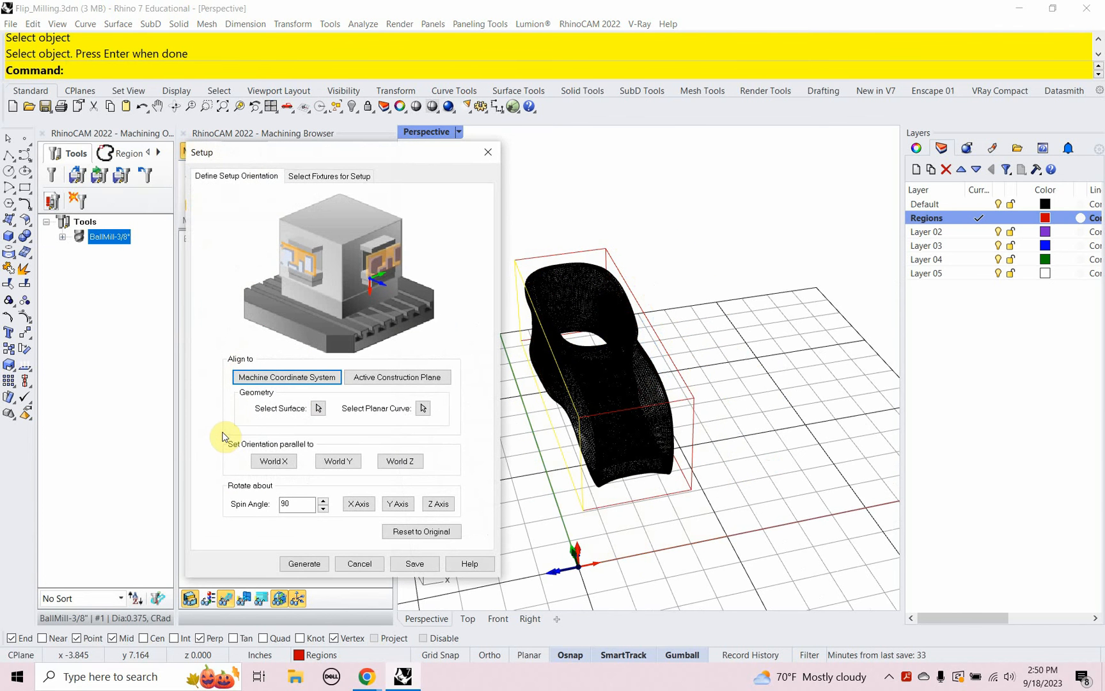
pyautogui.click(359, 563)
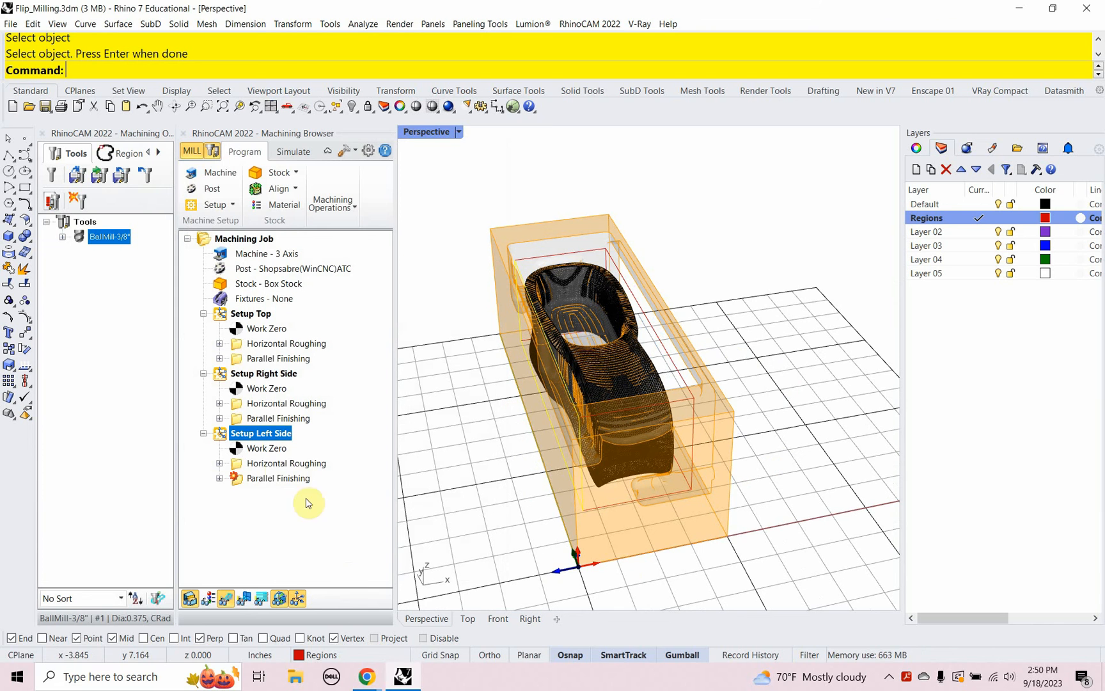
# Step: Set Setup Left Side's work zero to X 0, Y 0, Z 0 and generate it
pyautogui.click(263, 449)
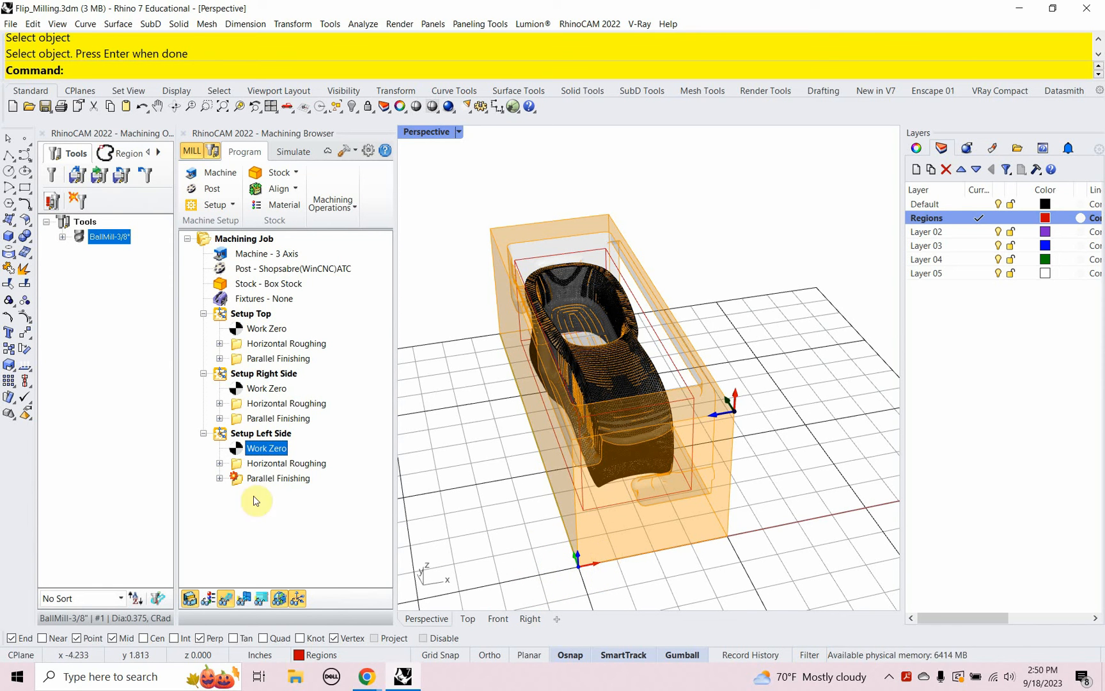
pyautogui.click(236, 454)
pyautogui.doubleClick(236, 454)
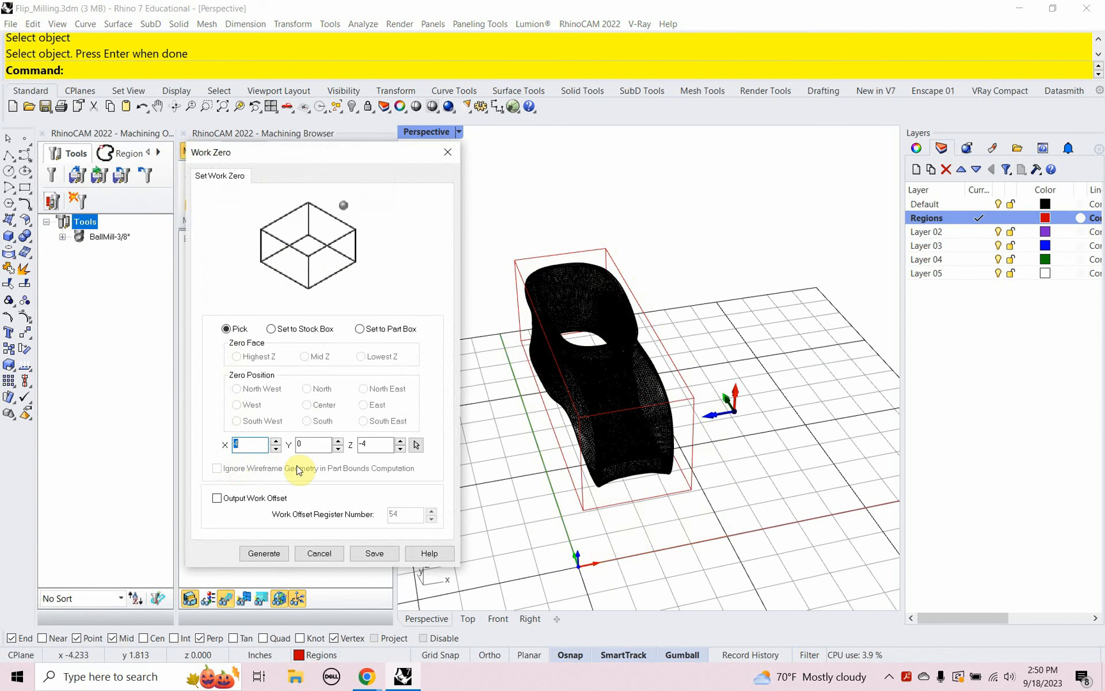
pyautogui.write('0')
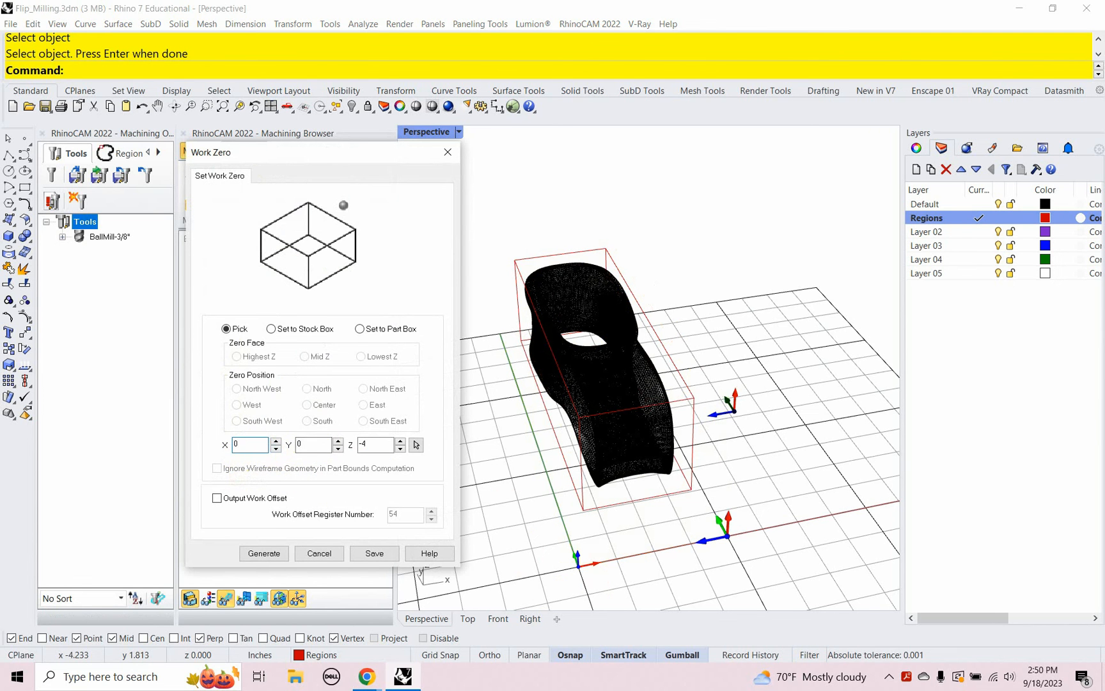
pyautogui.doubleClick(359, 444)
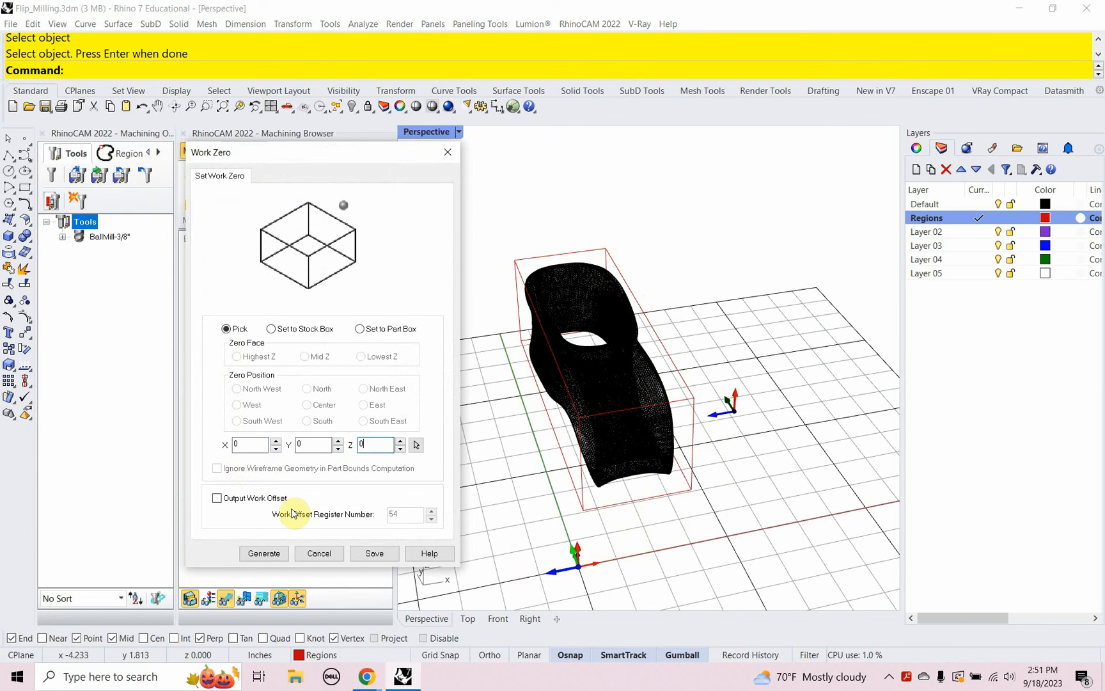
pyautogui.click(262, 554)
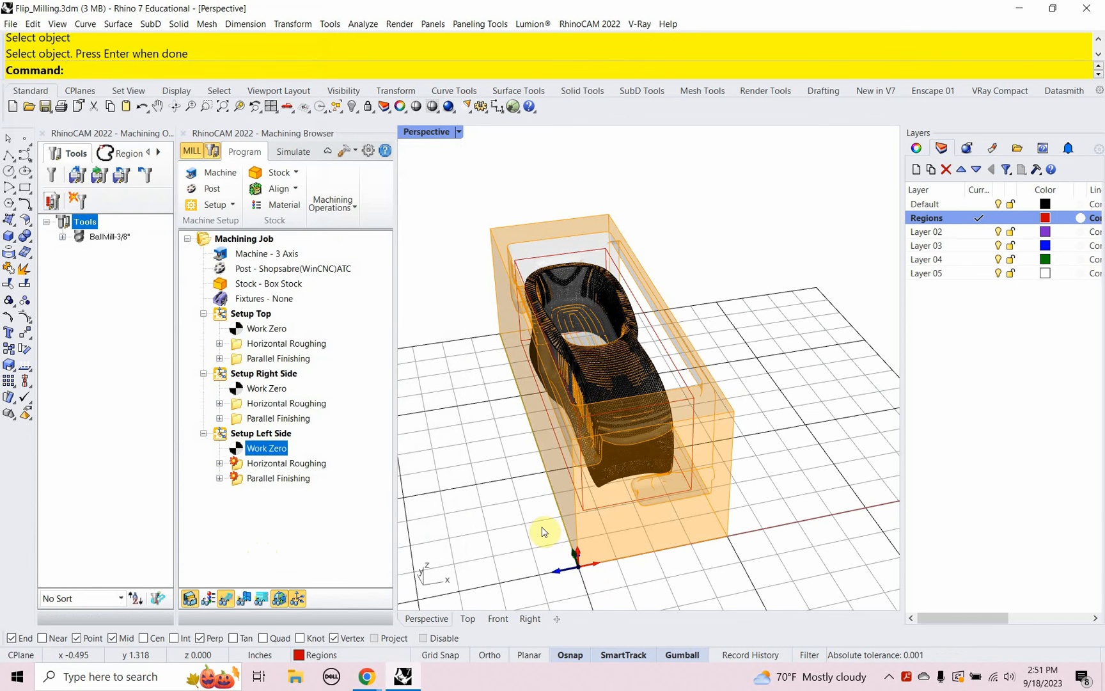
# Step: Regenerate Setup Left Side's Horizontal Roughing with its existing machining region, using the changed work zero
pyautogui.doubleClick(243, 462)
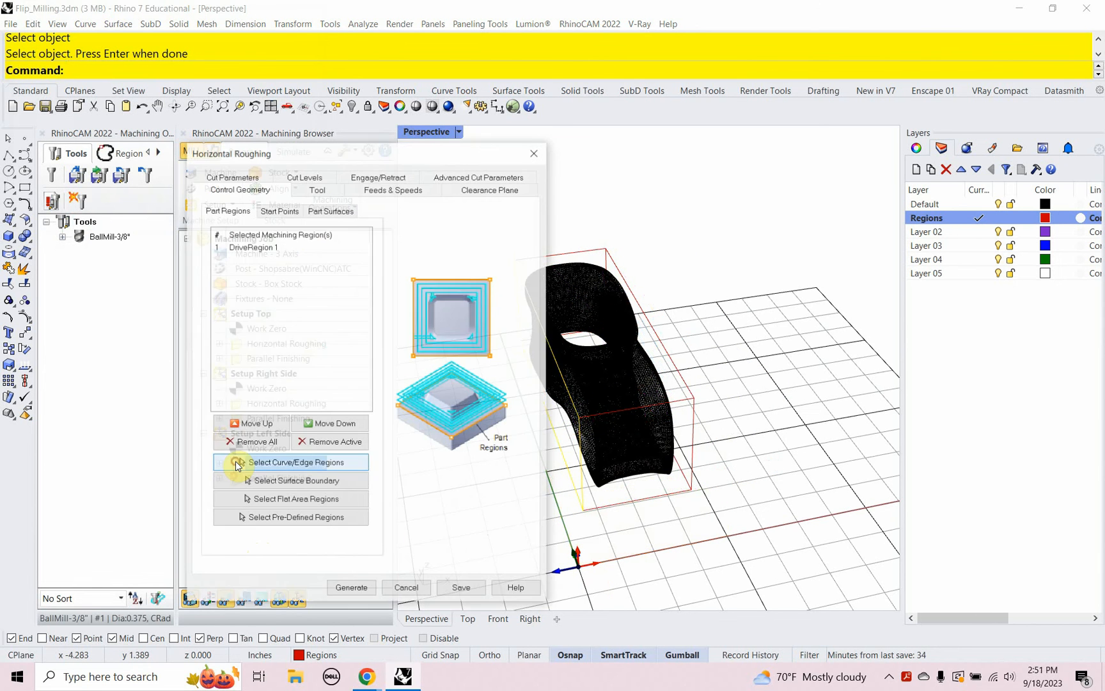
pyautogui.click(350, 589)
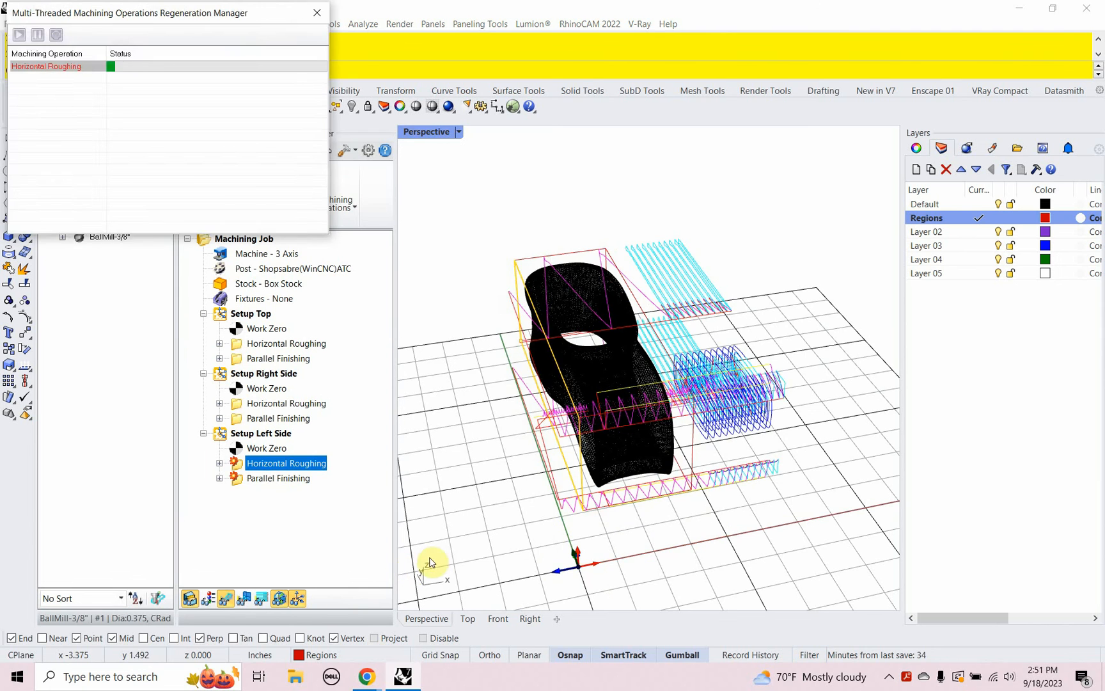
pyautogui.moveTo(444, 555); pyautogui.dragTo(604, 496, button='right')
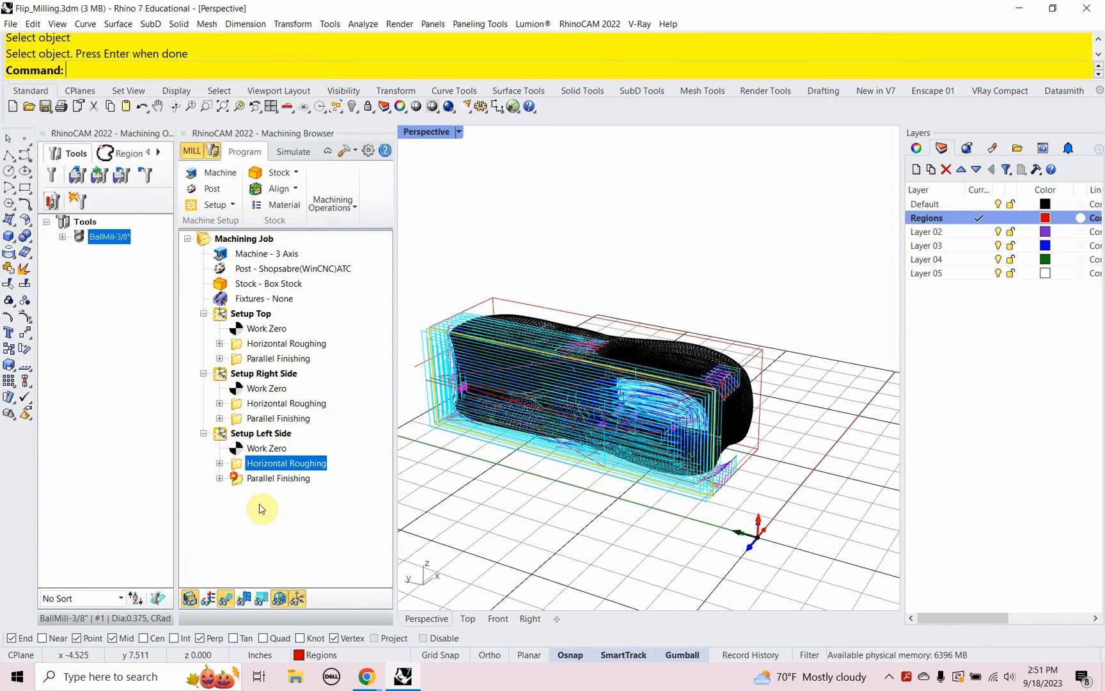
# Step: Simulate Setup Left Side's Horizontal Roughing with the toolpath hidden and examine the cut stock closely from several angles
pyautogui.rightClick(242, 463)
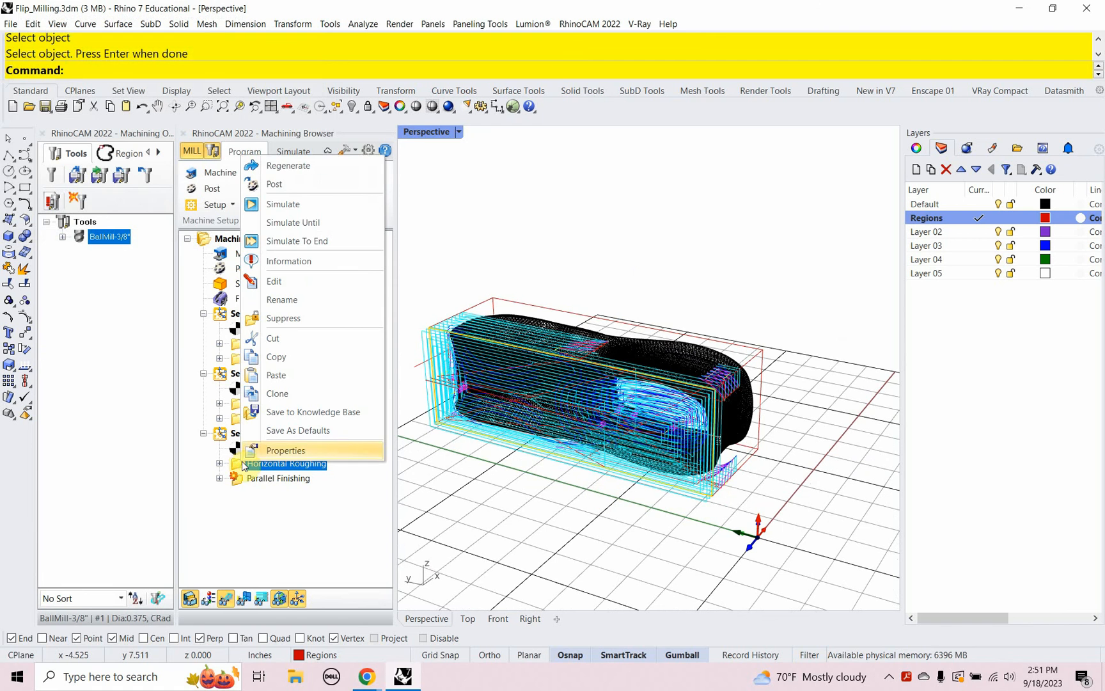
pyautogui.click(292, 204)
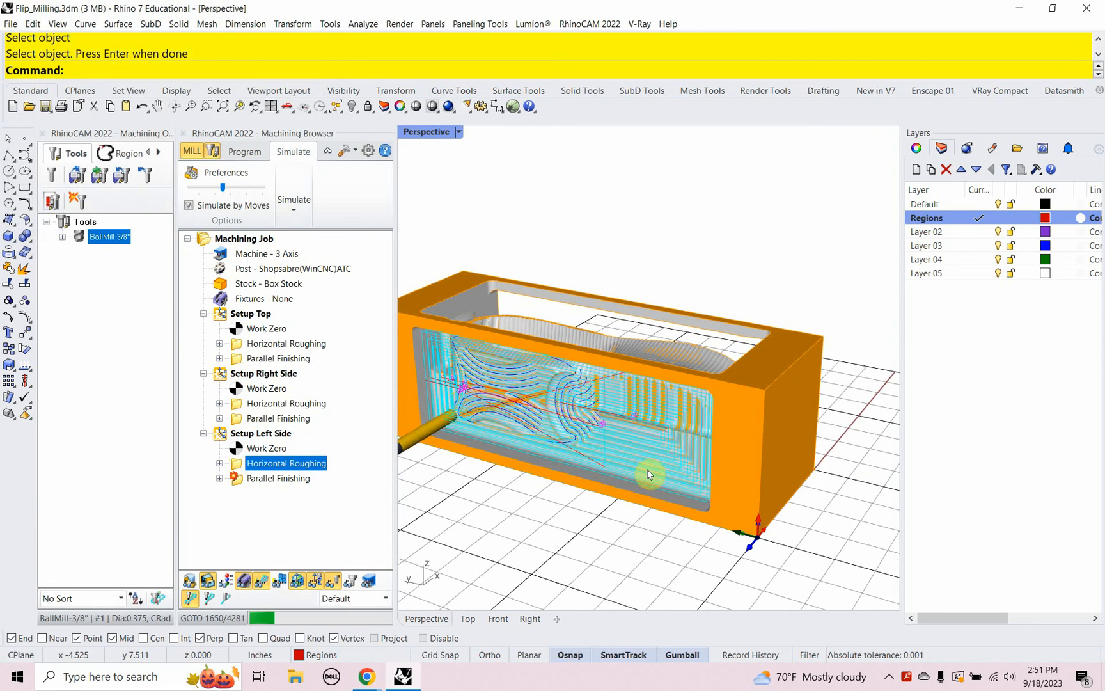
pyautogui.click(265, 582)
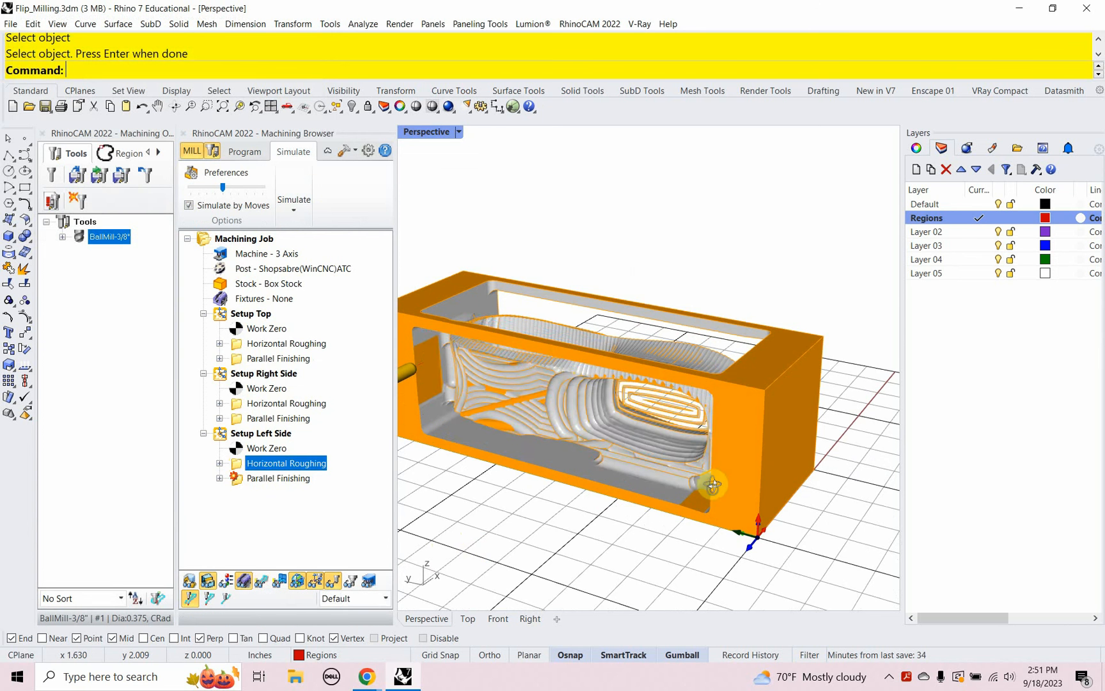
pyautogui.moveTo(708, 481); pyautogui.dragTo(784, 459, button='right')
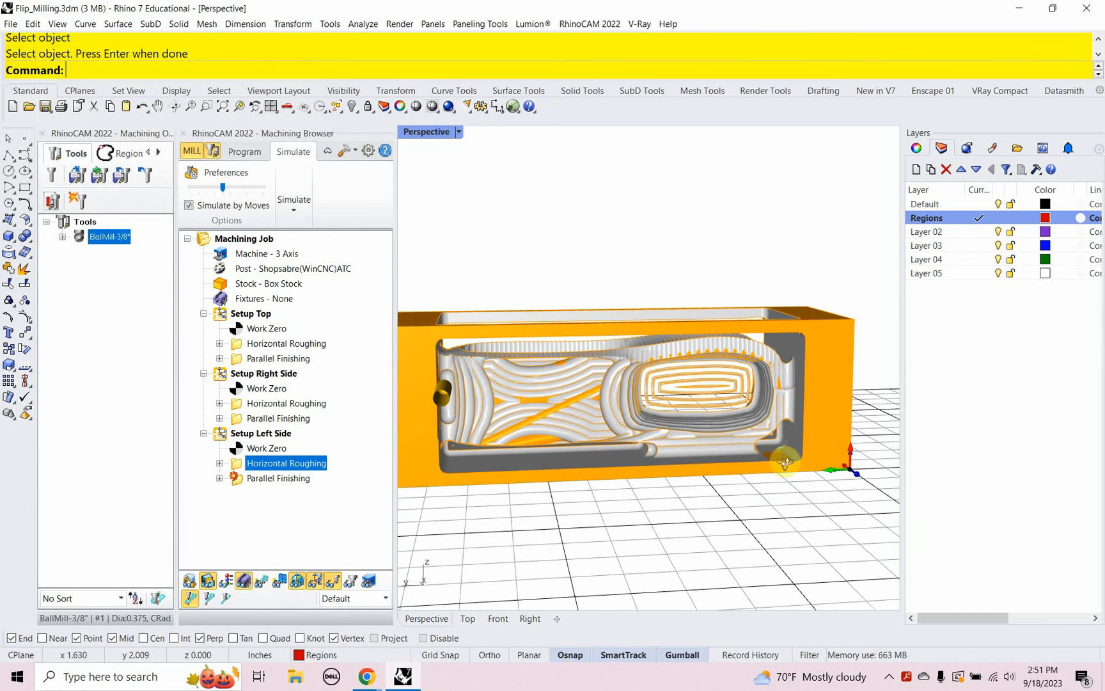
pyautogui.scroll(6, 522, 446)
pyautogui.moveTo(519, 445); pyautogui.dragTo(566, 482, button='right')
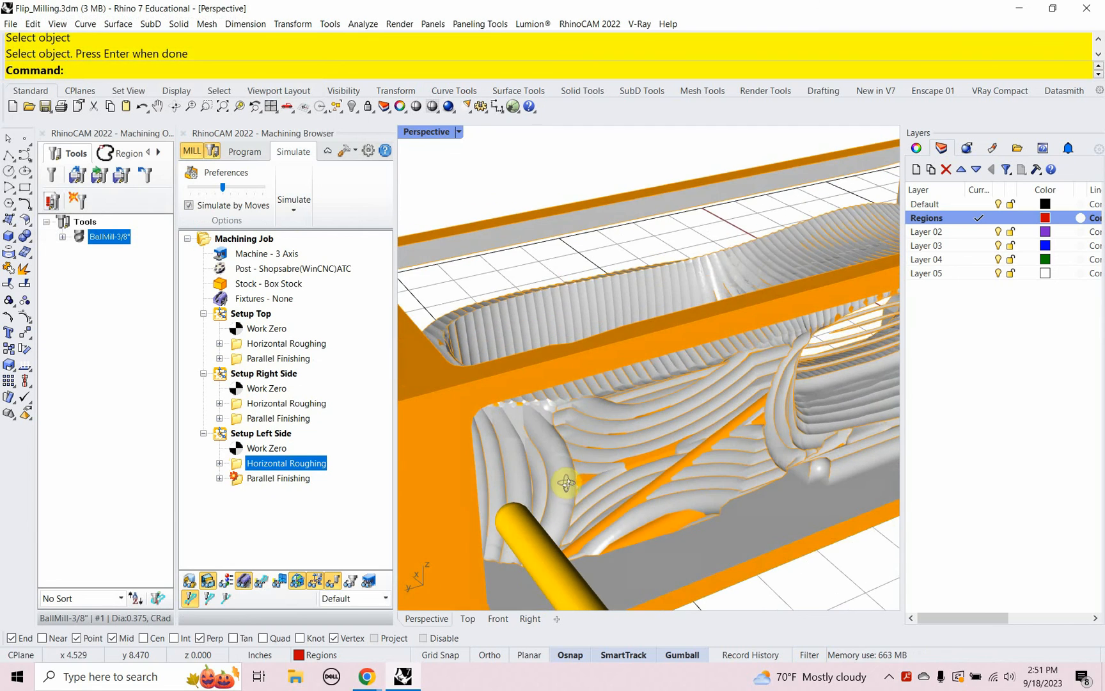
pyautogui.moveTo(706, 449); pyautogui.dragTo(653, 475, button='right')
# Step: Replace the machining region of Setup Left Side's Parallel Finishing with the left-side rectangle and generate the operation
pyautogui.doubleClick(254, 478)
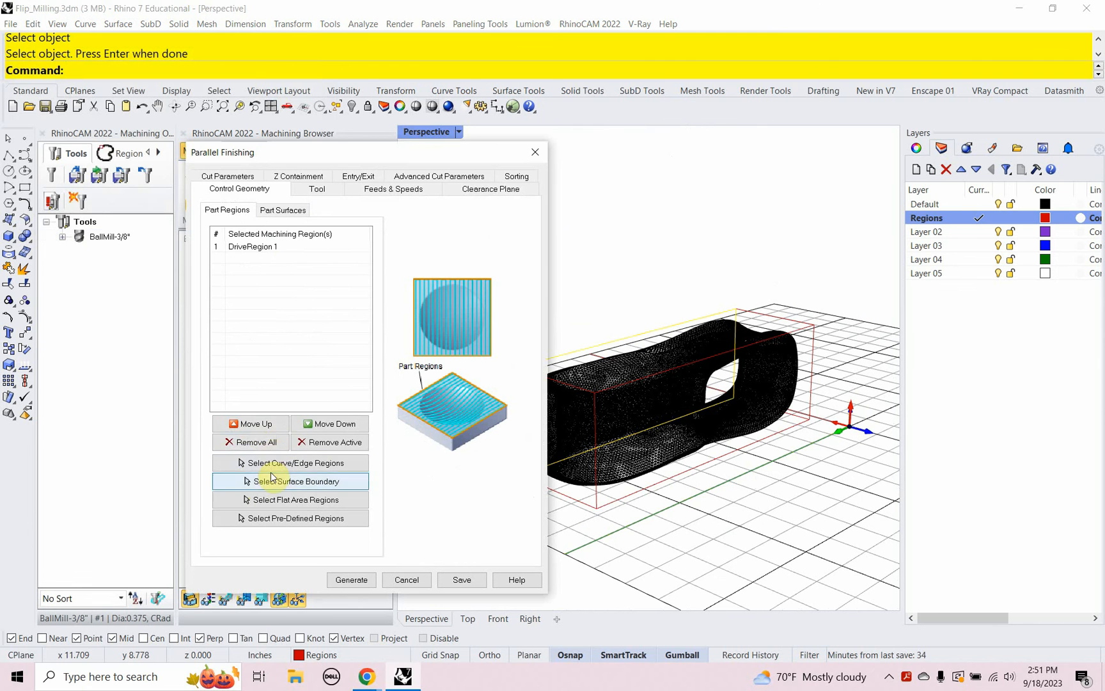
pyautogui.click(255, 442)
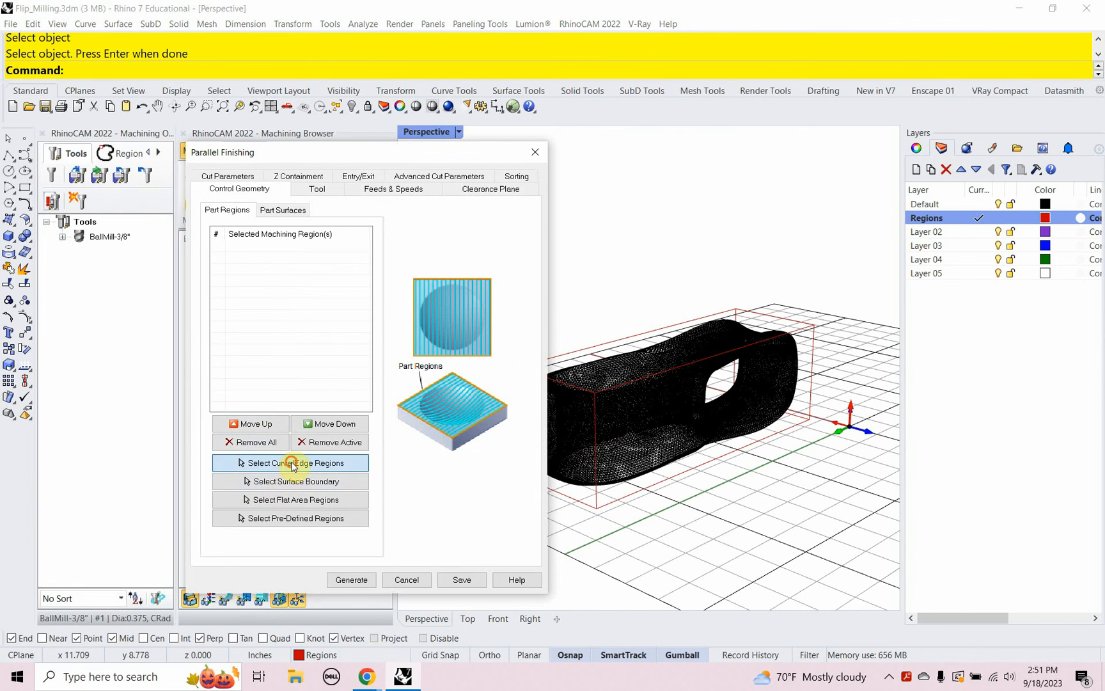
pyautogui.click(291, 461)
pyautogui.click(804, 425)
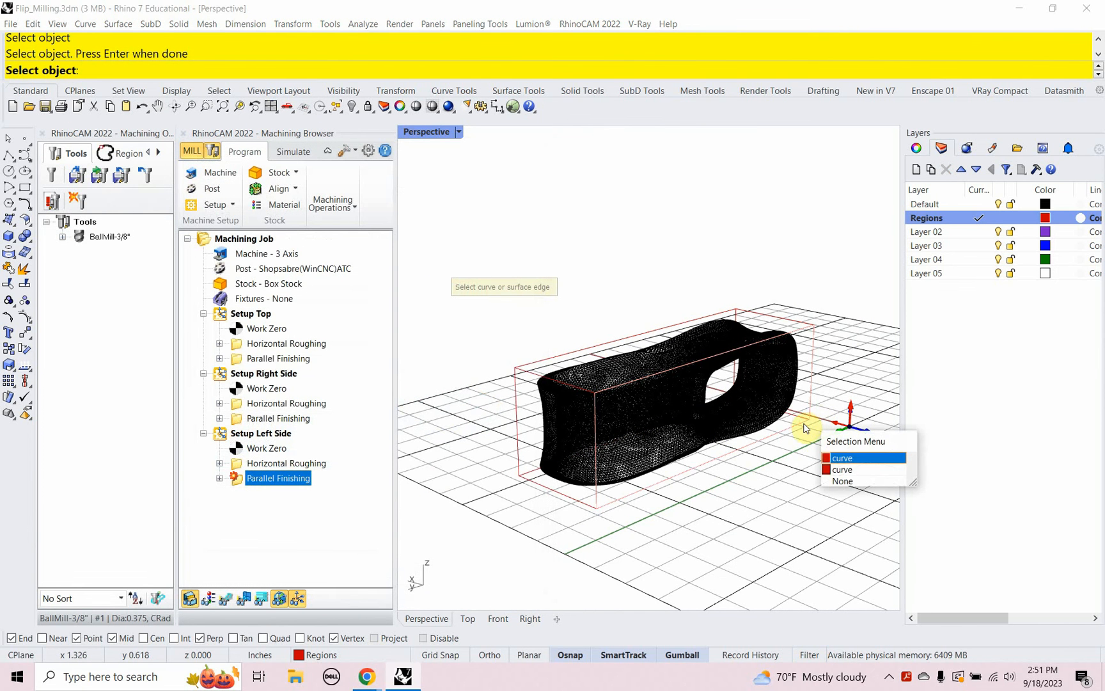
pyautogui.click(842, 459)
pyautogui.moveTo(824, 476); pyautogui.dragTo(670, 489, button='right')
pyautogui.press('Return')
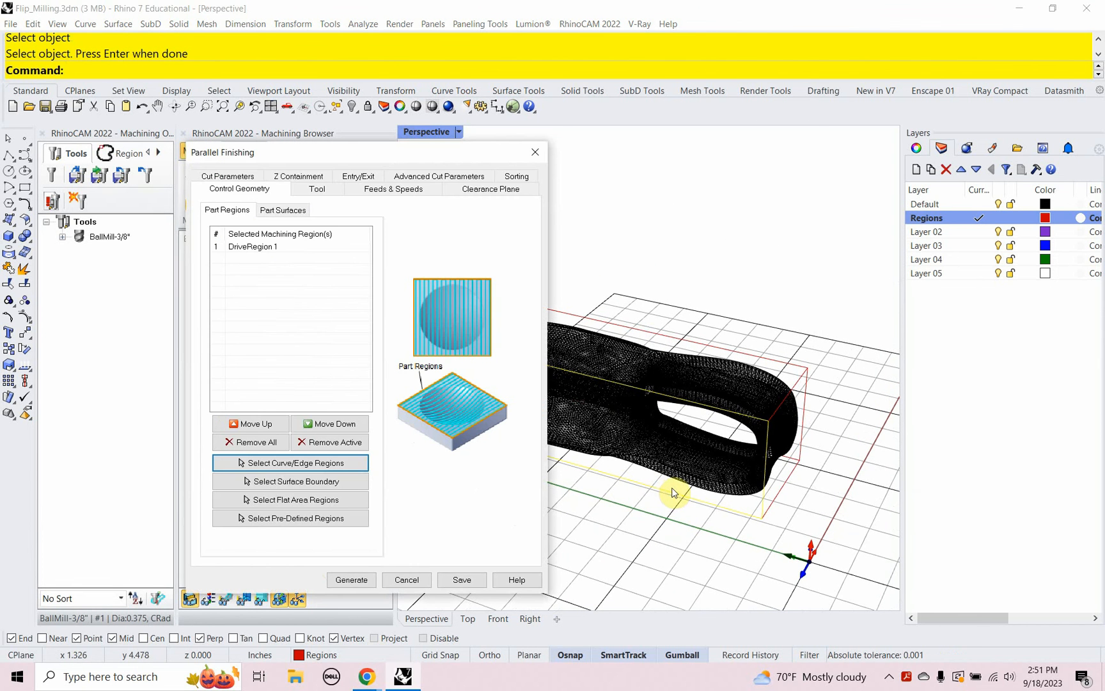
pyautogui.click(351, 579)
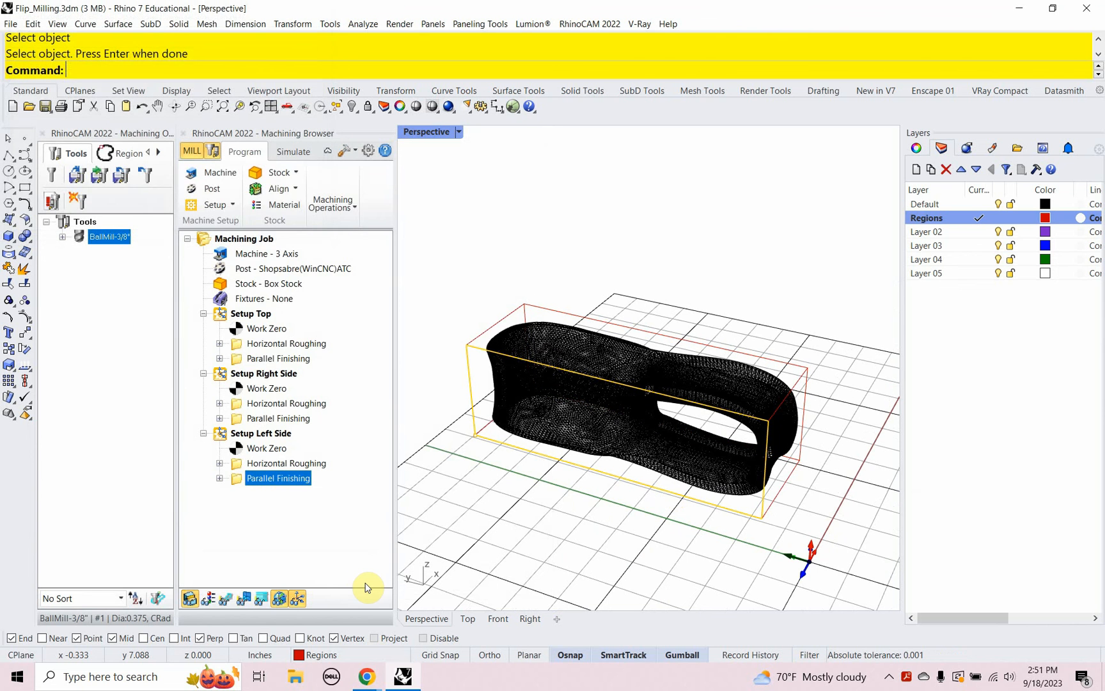
# Step: Simulate Setup Left Side's Parallel Finishing, examine the finished left-side surface of the stock, and select Setup Left Side
pyautogui.rightClick(238, 482)
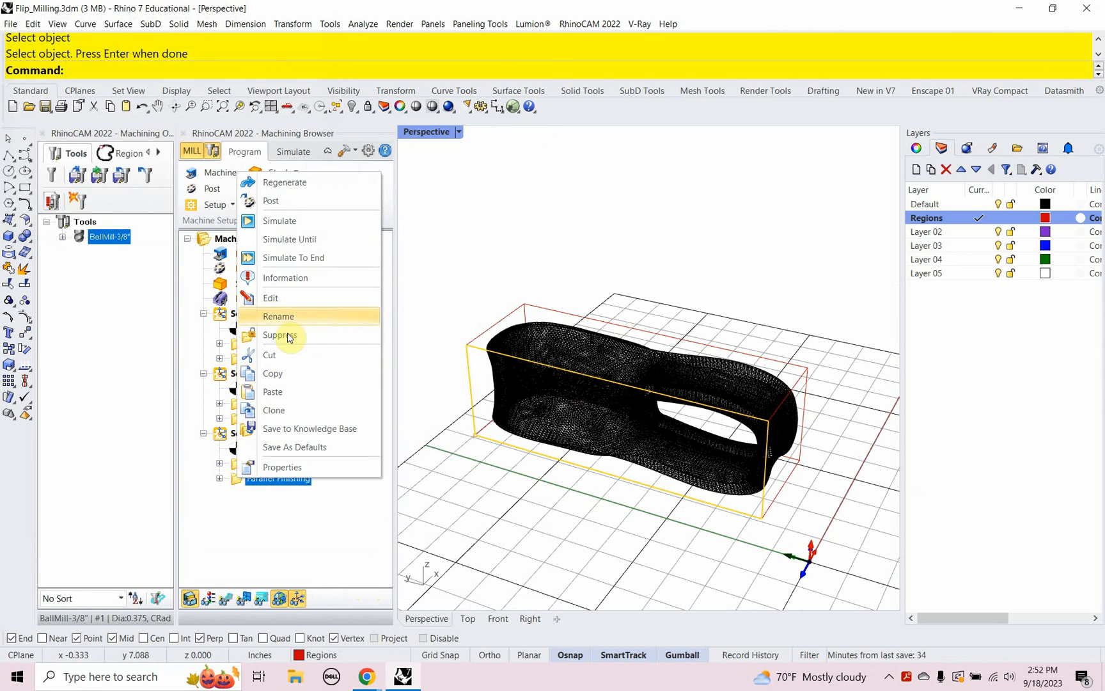
pyautogui.click(280, 222)
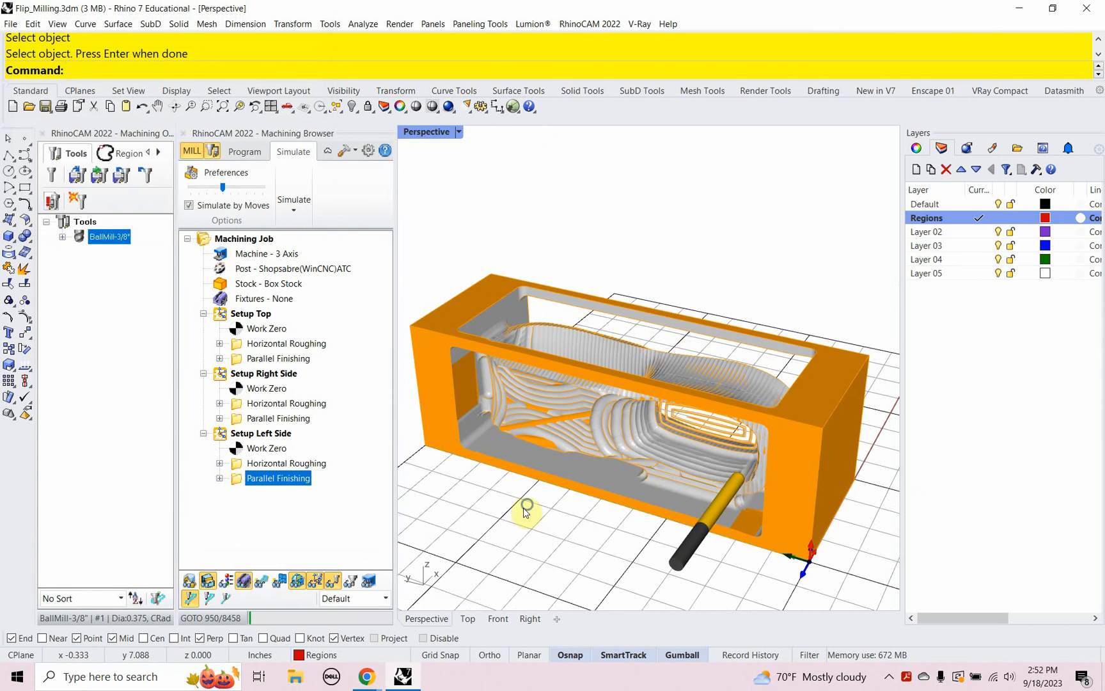
pyautogui.moveTo(525, 506); pyautogui.dragTo(547, 475, button='right')
pyautogui.scroll(5, 514, 493)
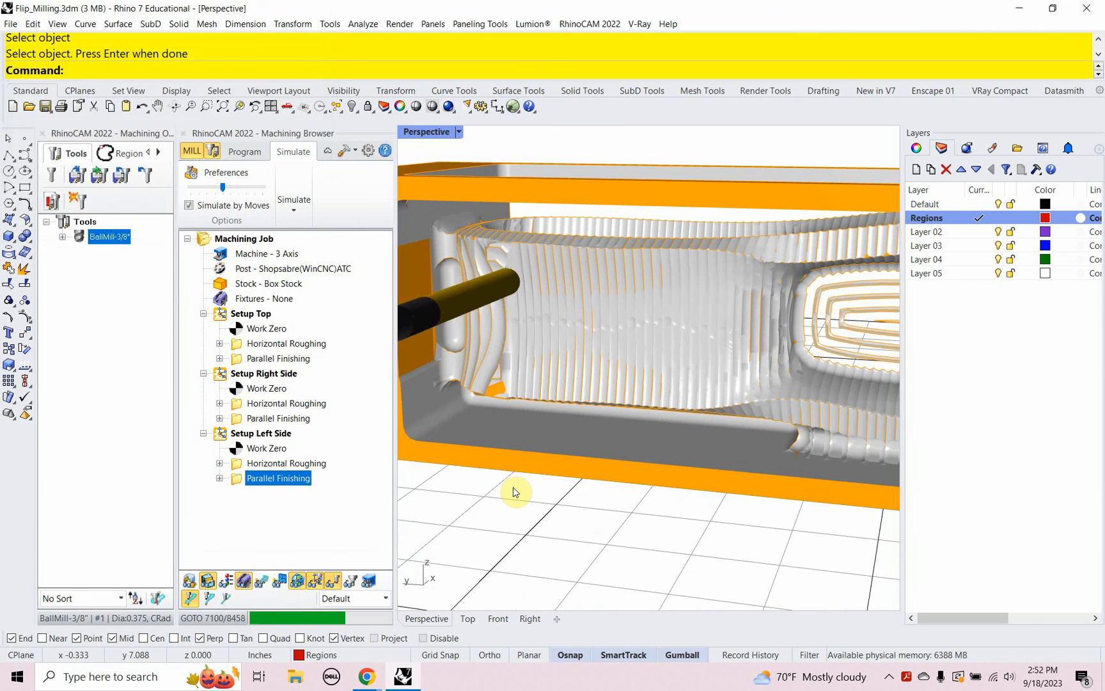
pyautogui.scroll(-5, 533, 440)
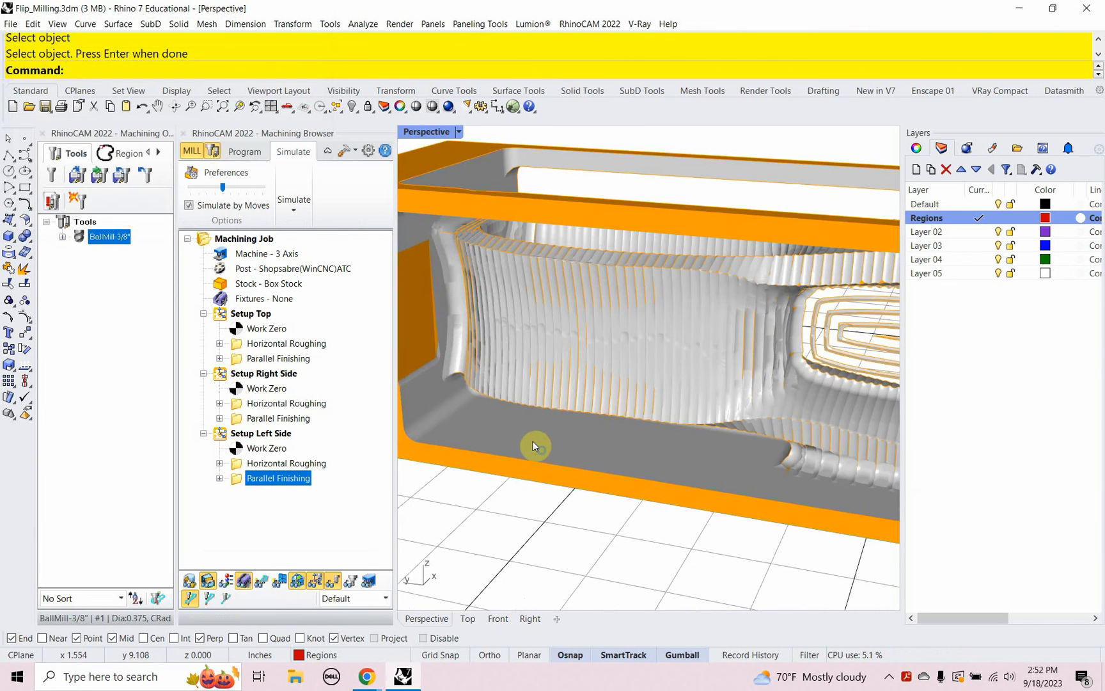
pyautogui.moveTo(843, 370); pyautogui.dragTo(620, 429, button='right')
pyautogui.moveTo(622, 291); pyautogui.dragTo(609, 444, button='right')
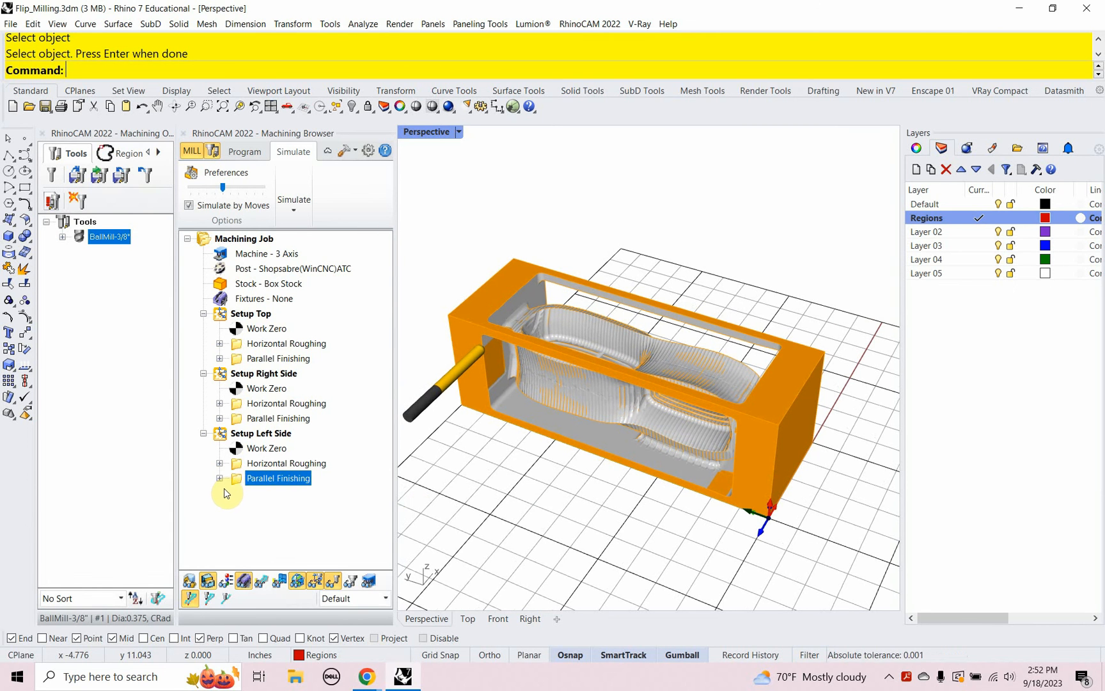
pyautogui.click(220, 436)
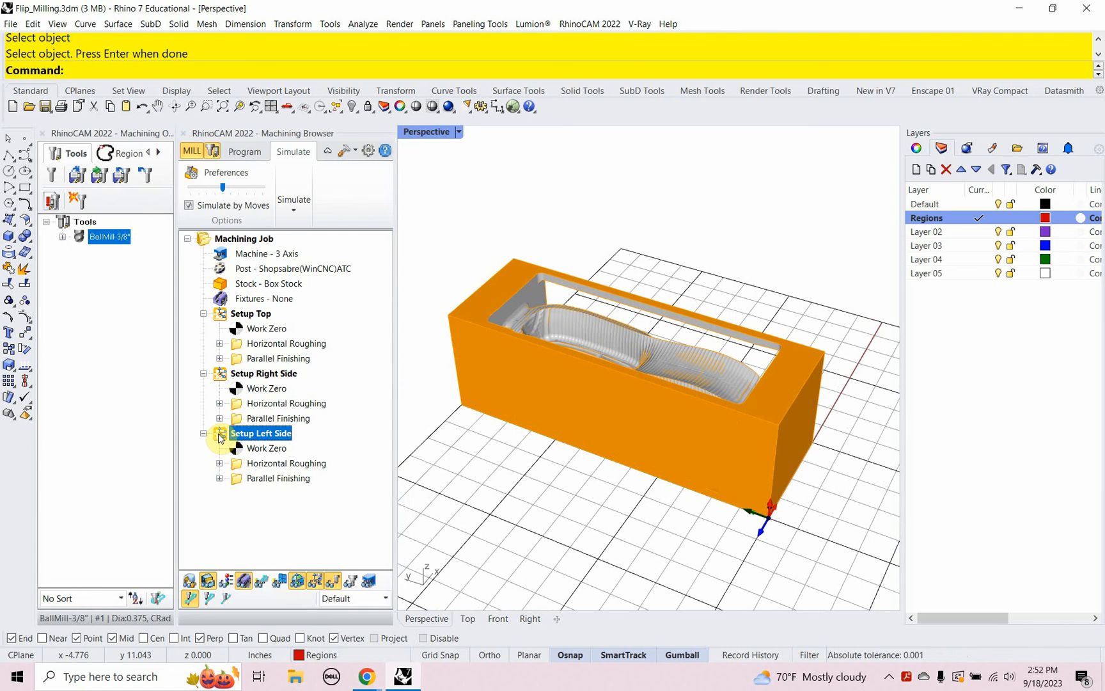
# Step: Duplicate Setup Left Side at the end of the machining job and expand the new setup's contents
pyautogui.rightClick(220, 437)
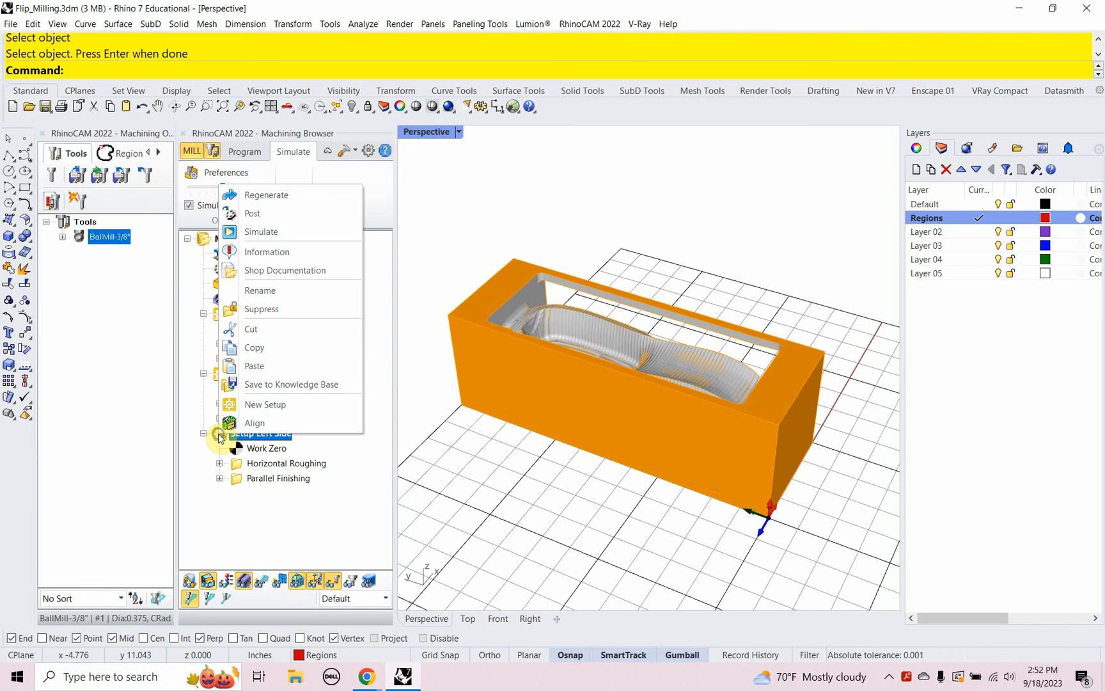
pyautogui.click(254, 347)
pyautogui.rightClick(244, 502)
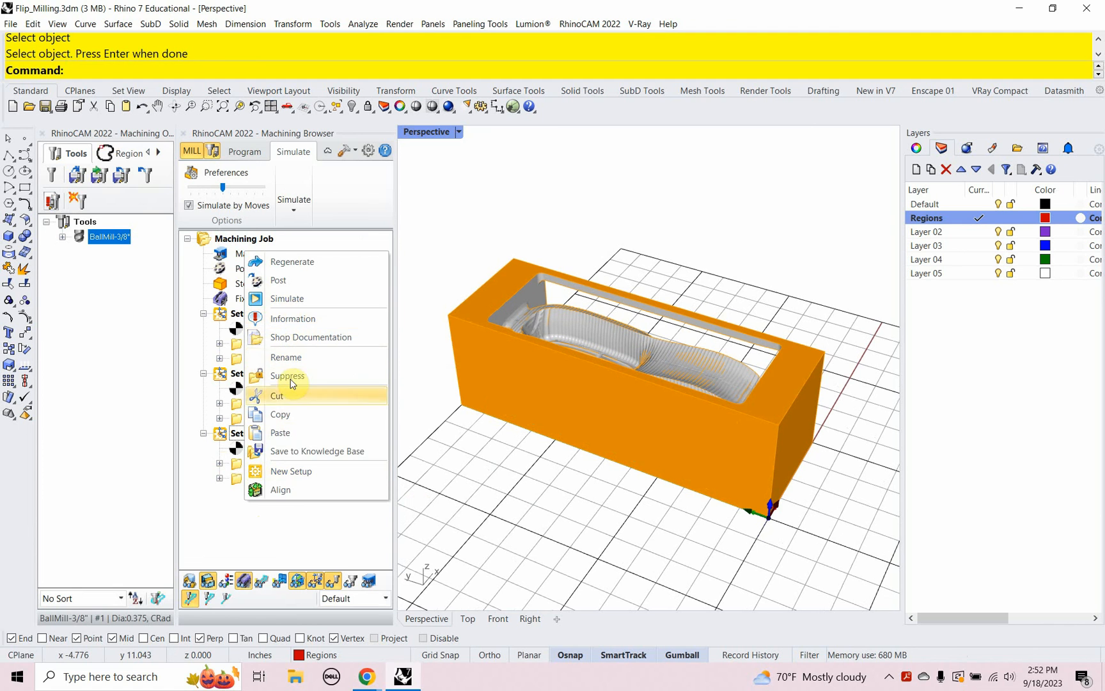
pyautogui.click(289, 433)
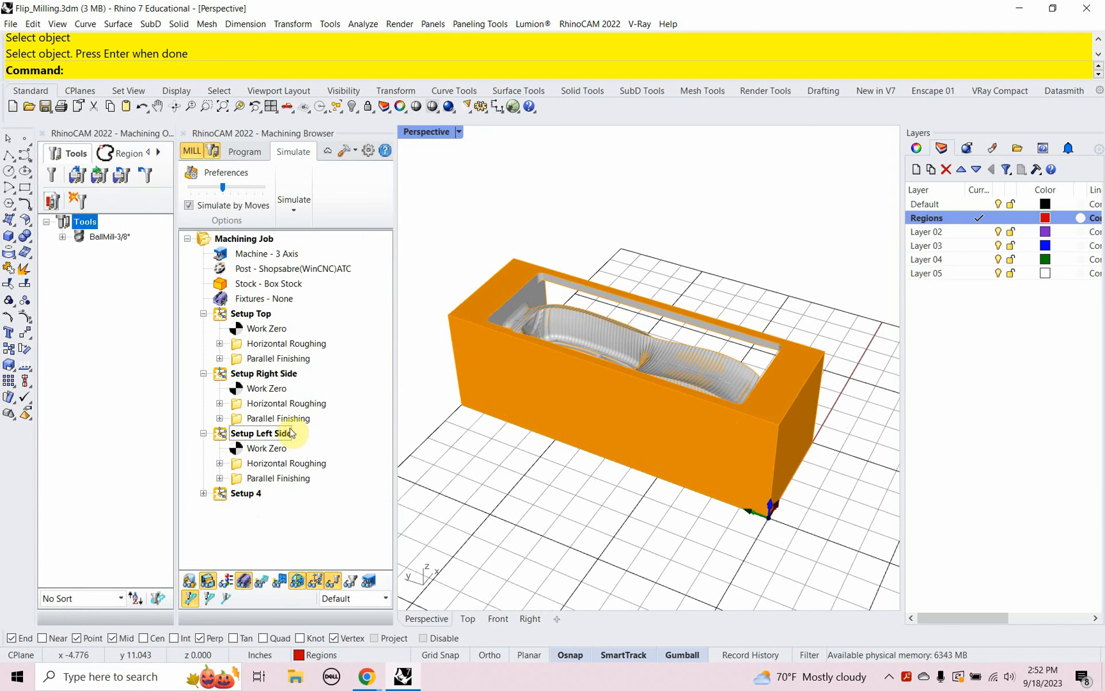
pyautogui.click(204, 493)
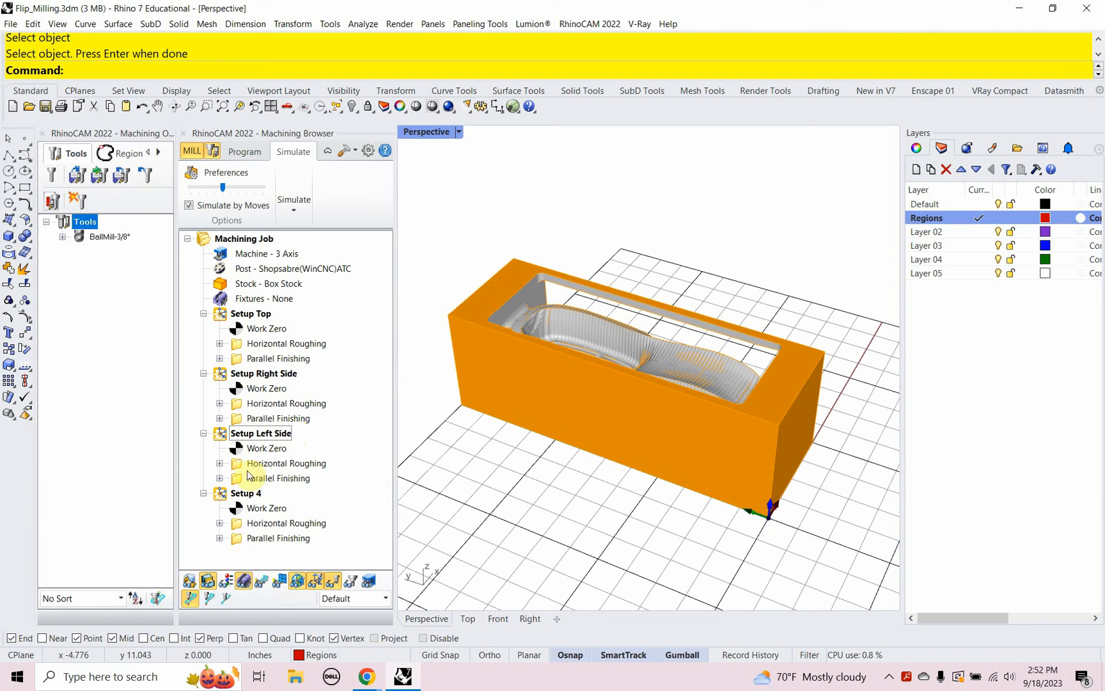
# Step: Rename the duplicated setup as Setup Bottom
pyautogui.click(246, 493)
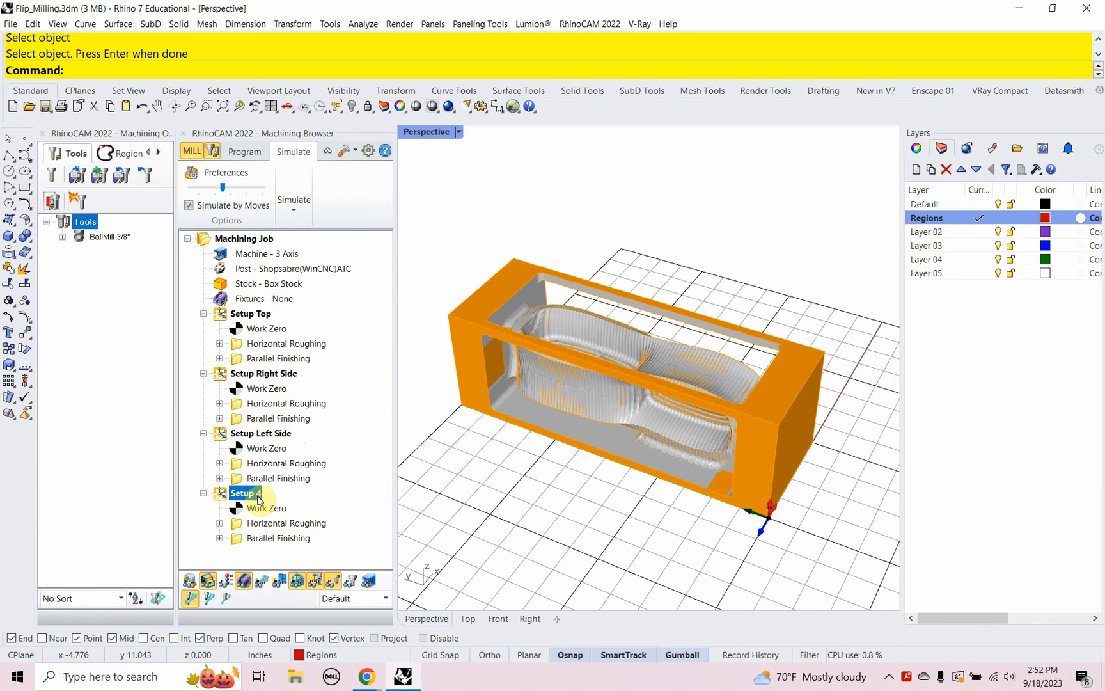
pyautogui.rightClick(258, 498)
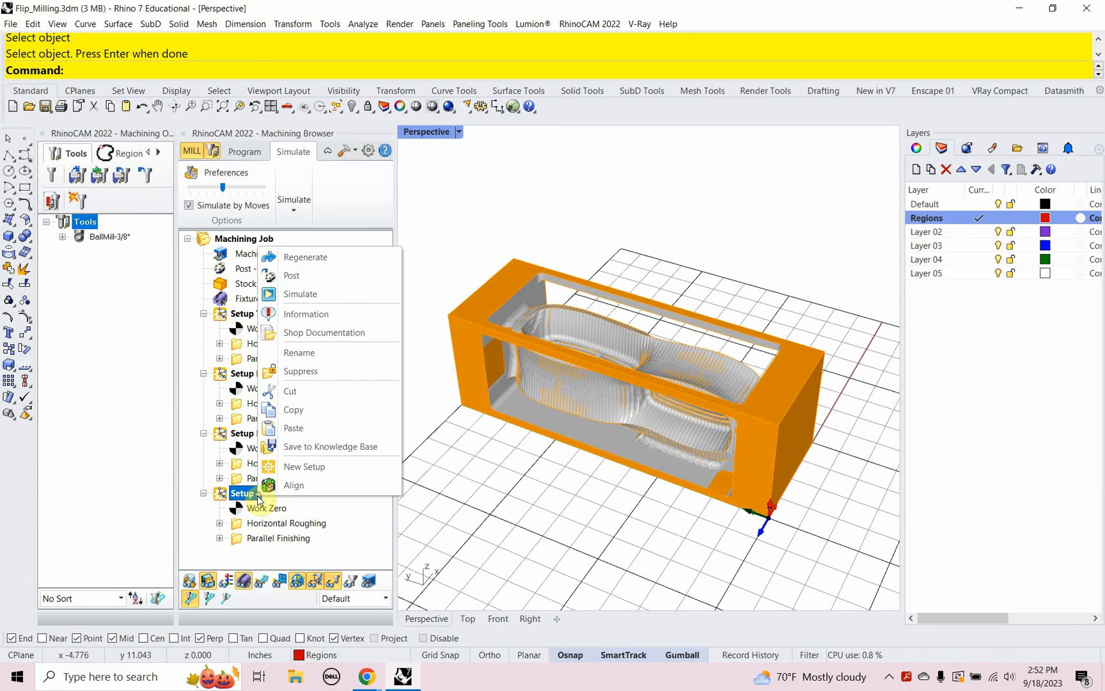
pyautogui.click(310, 358)
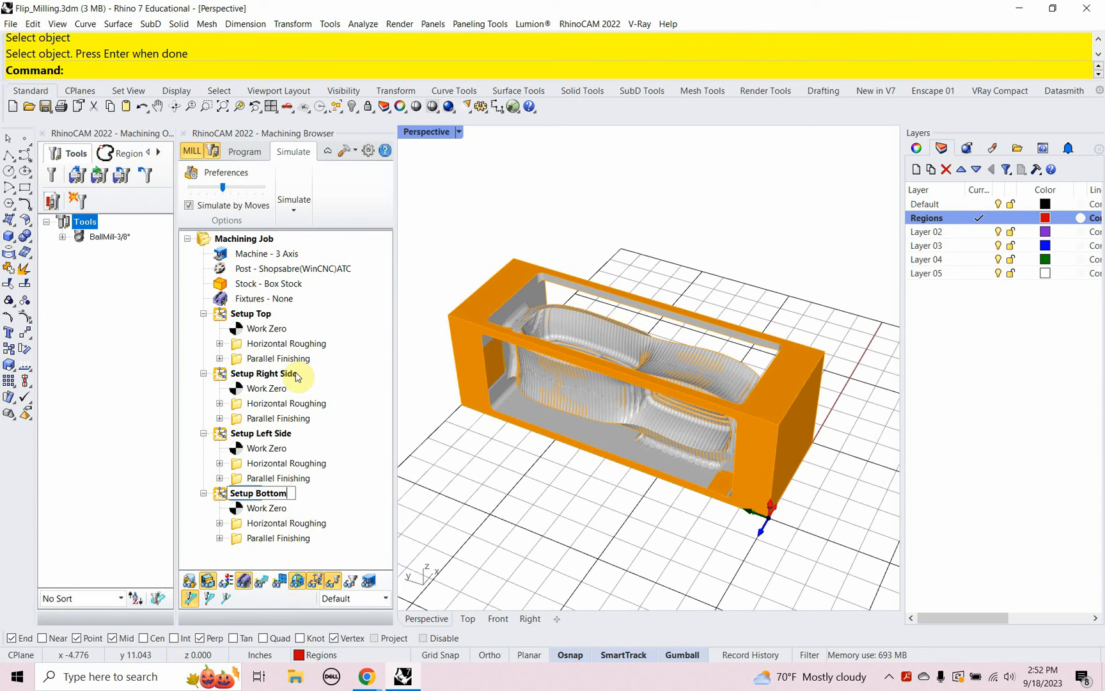
pyautogui.click(259, 548)
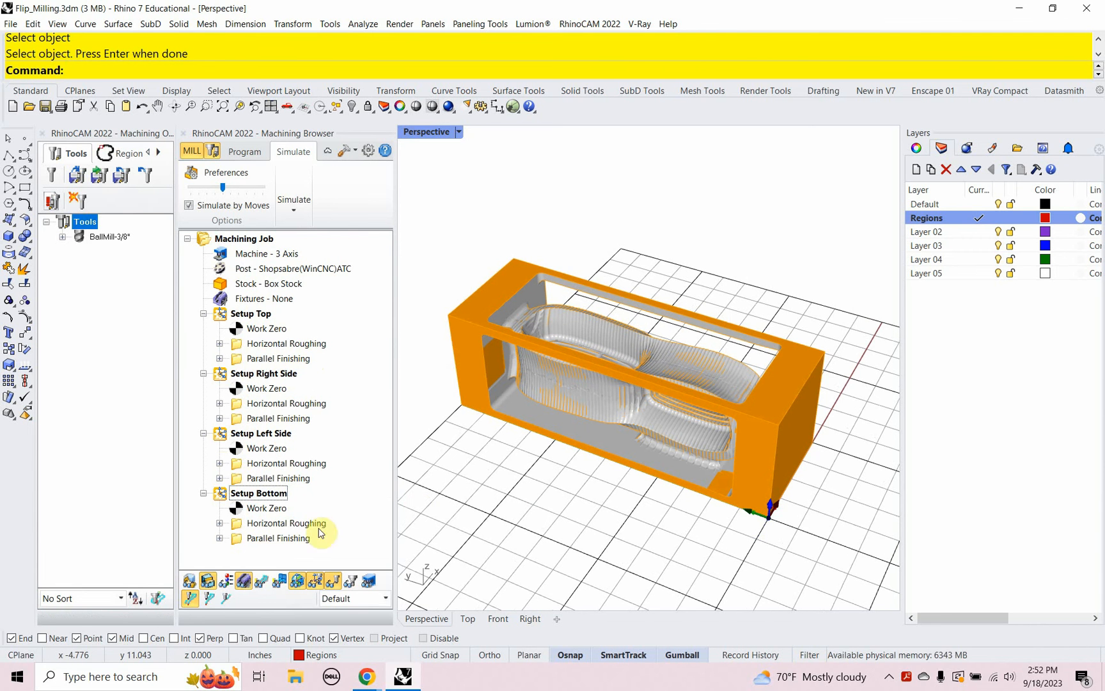
# Step: Compare Setup Bottom's work zero on the stock with those of the left-side, right-side and top setups
pyautogui.moveTo(677, 486); pyautogui.dragTo(595, 467, button='right')
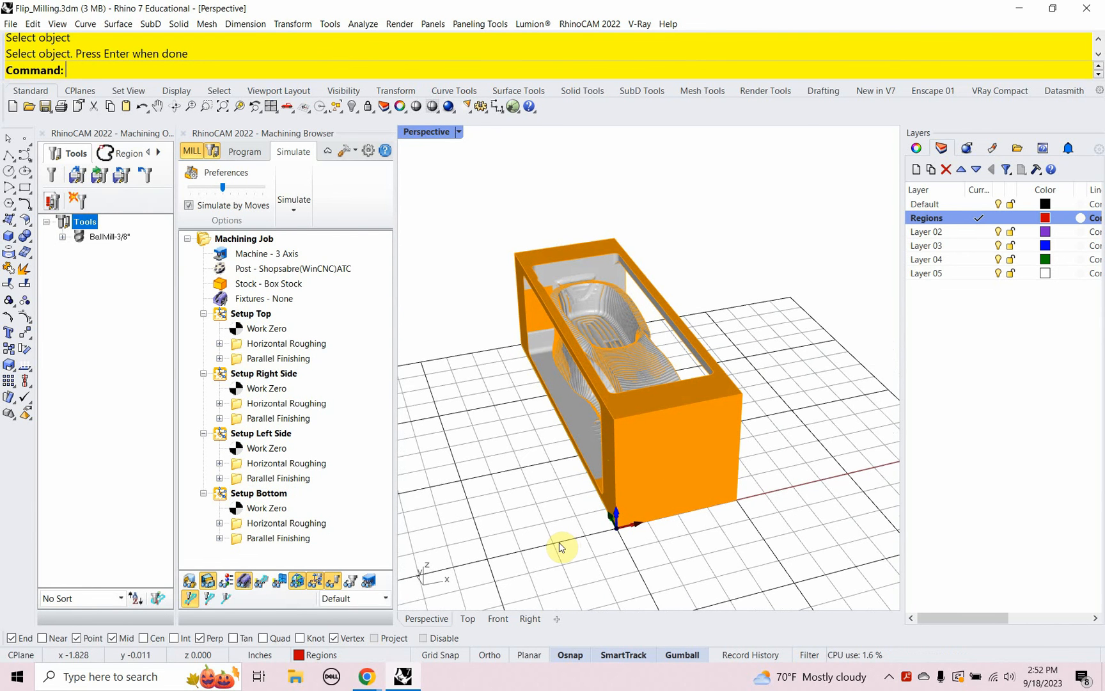
pyautogui.keyDown('shift'); pyautogui.moveTo(560, 547); pyautogui.dragTo(562, 526, button='right'); pyautogui.keyUp('shift')
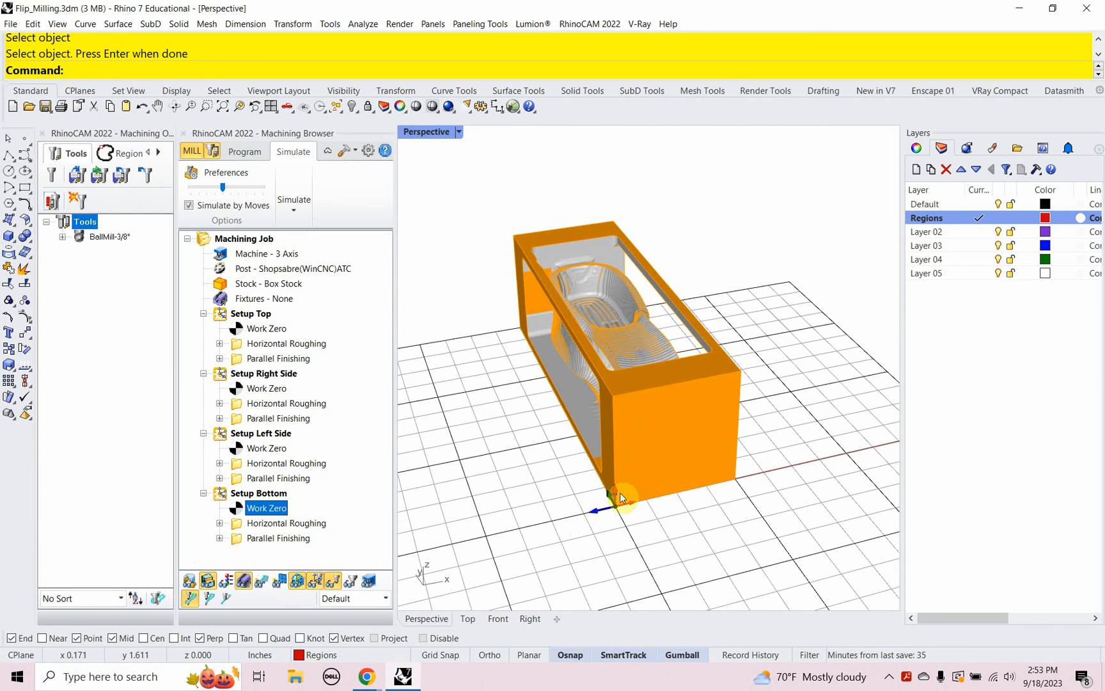
pyautogui.click(245, 450)
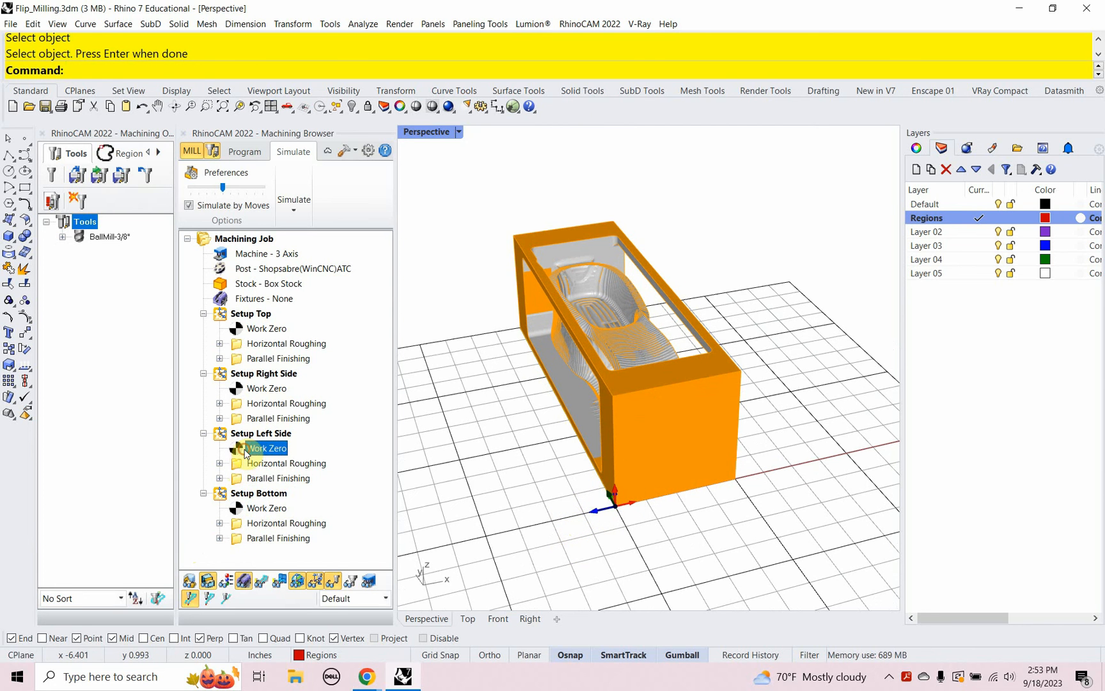
pyautogui.click(241, 391)
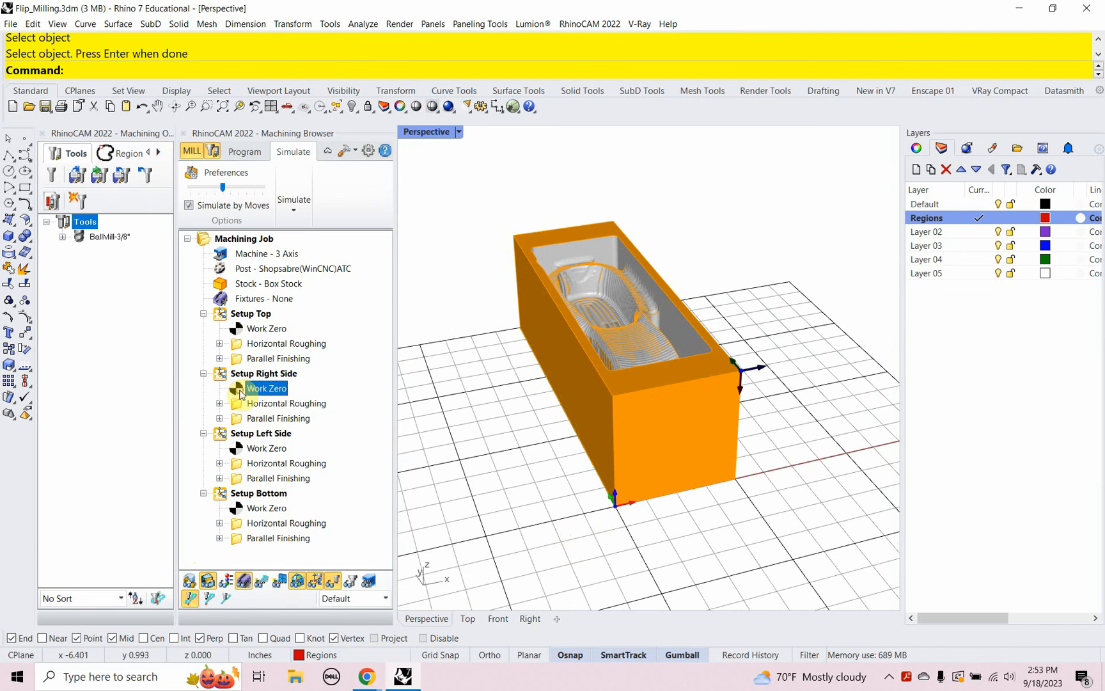
pyautogui.click(237, 330)
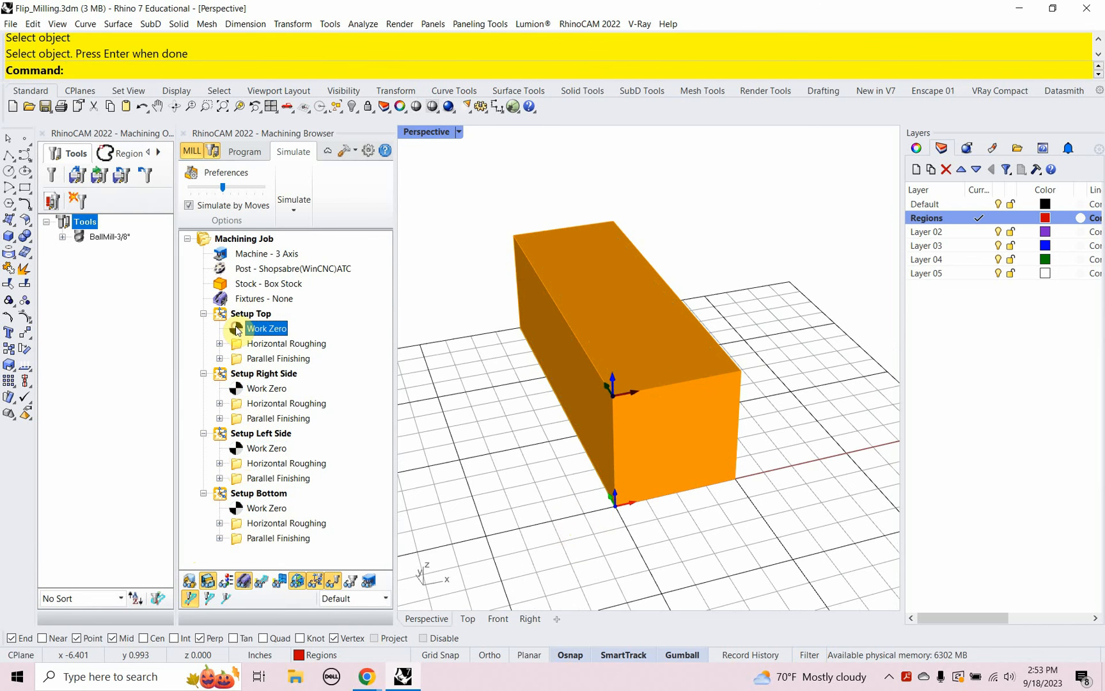
pyautogui.click(236, 511)
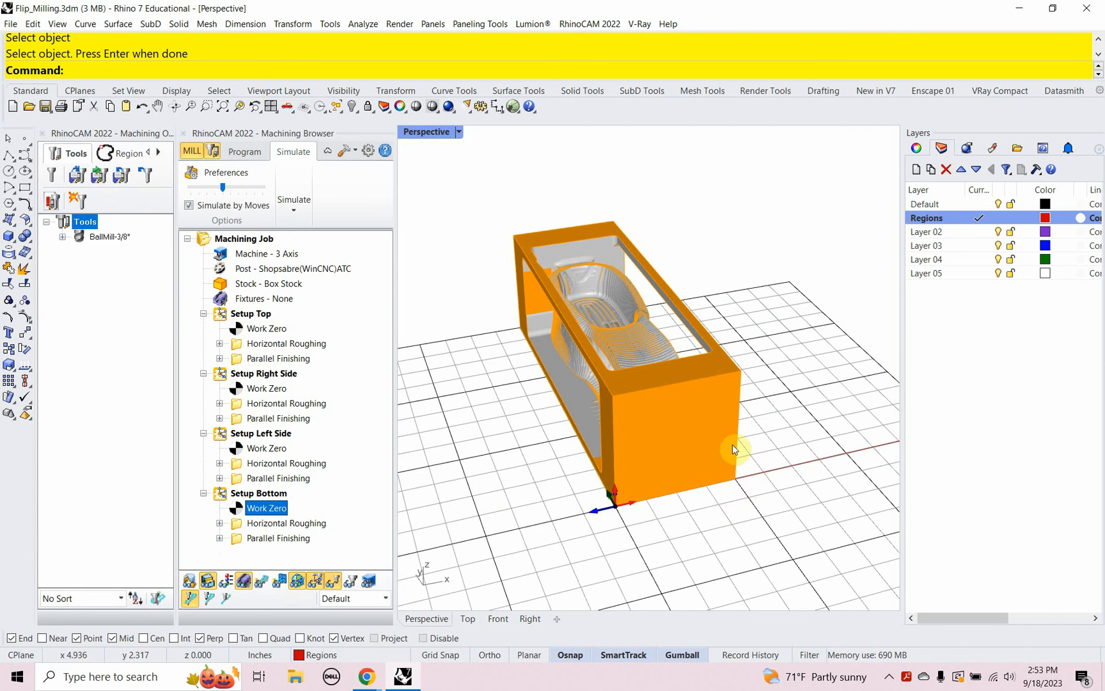
# Step: Try Setup Bottom's work zero at X 4 and examine its position on the stock from several angles
pyautogui.doubleClick(233, 499)
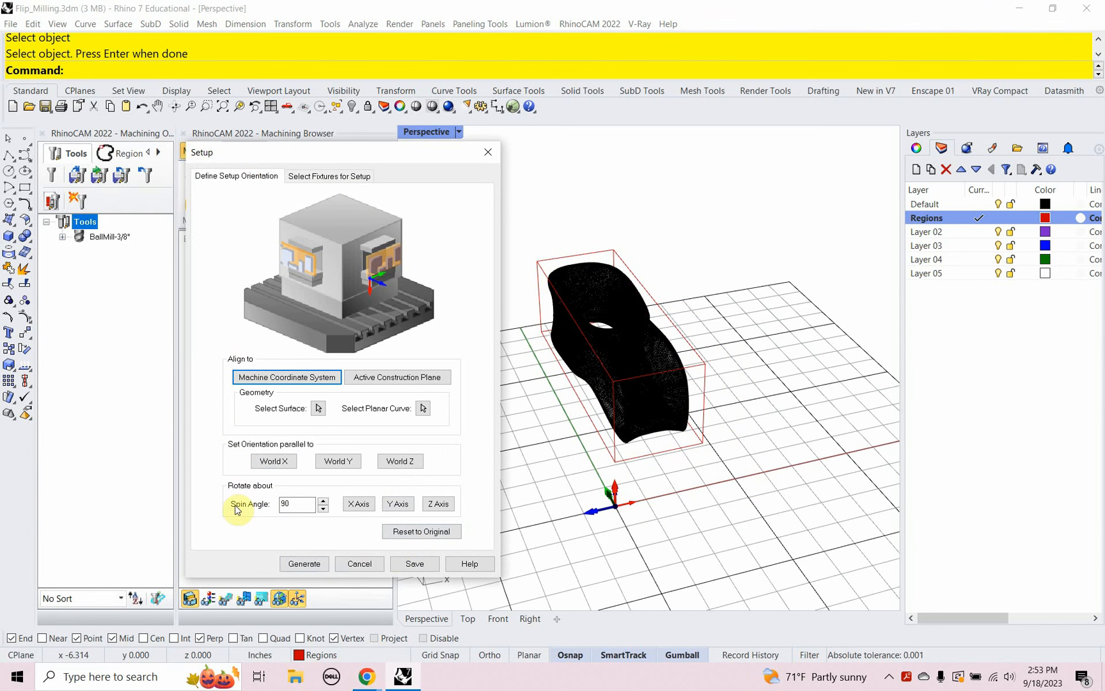
pyautogui.click(370, 563)
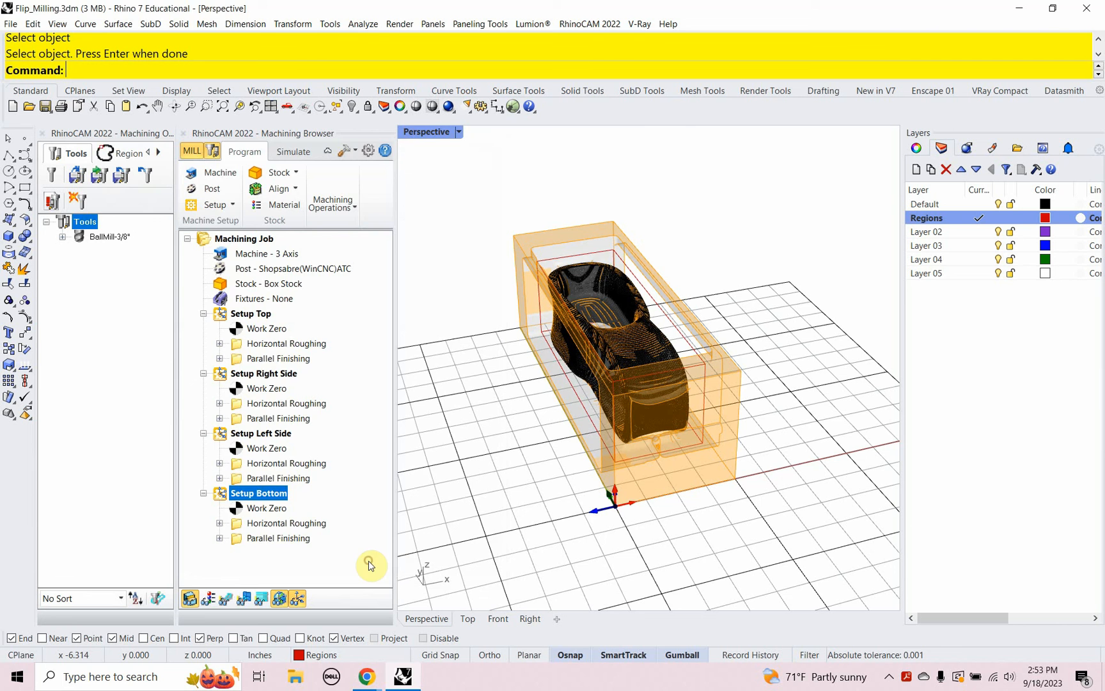
pyautogui.doubleClick(247, 507)
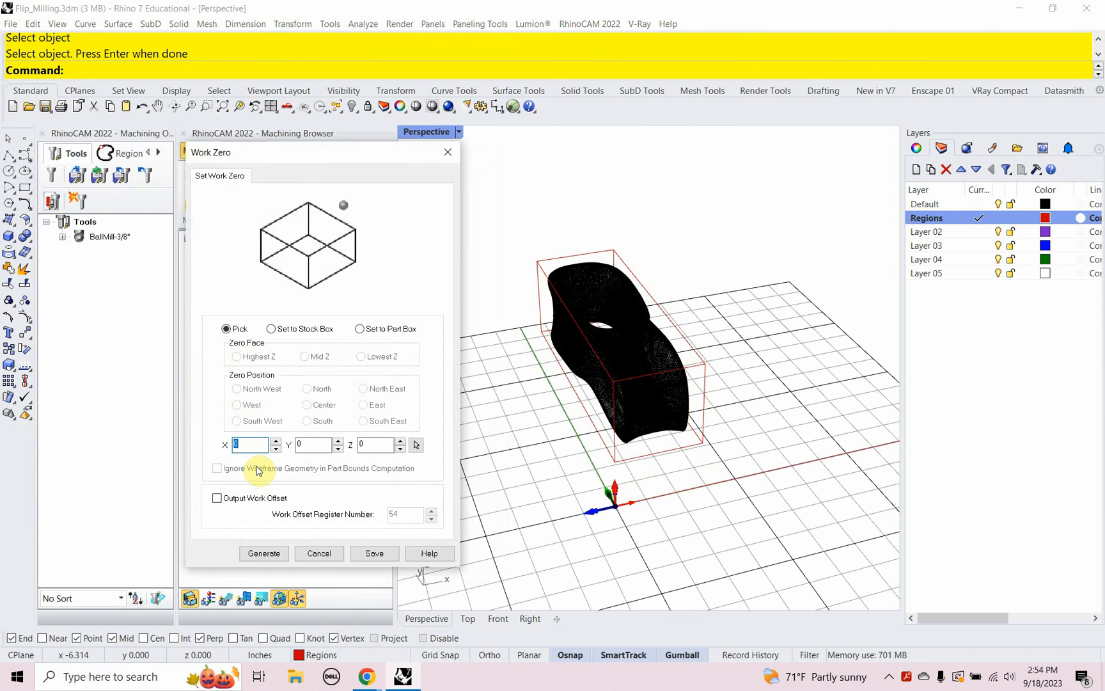
pyautogui.write('4')
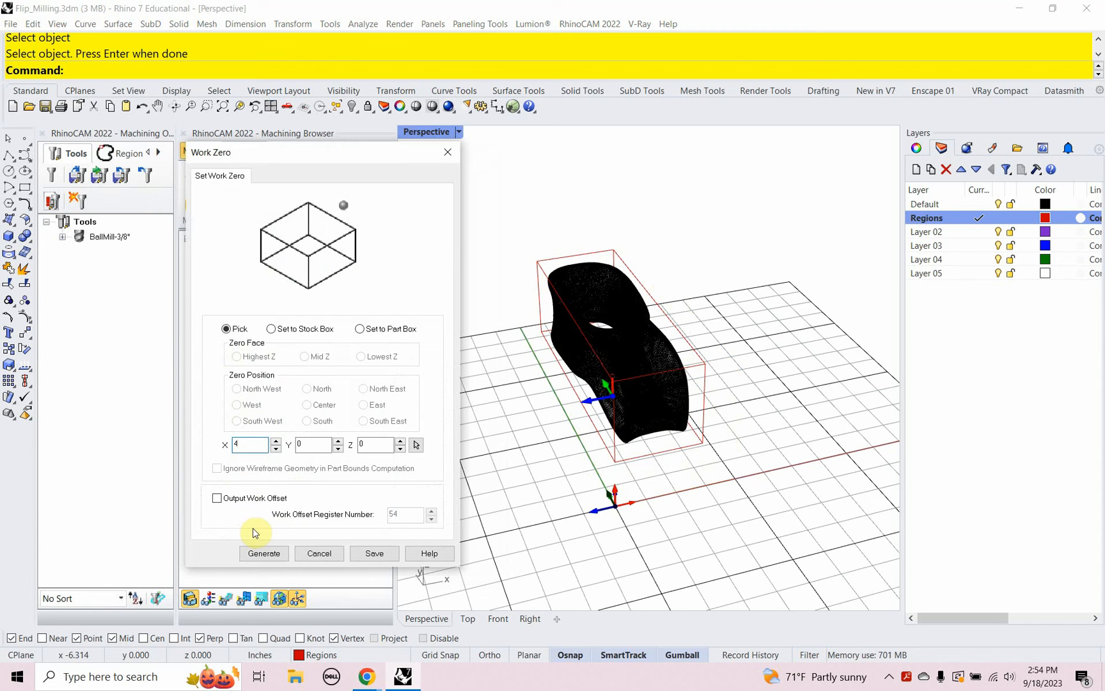
pyautogui.click(260, 556)
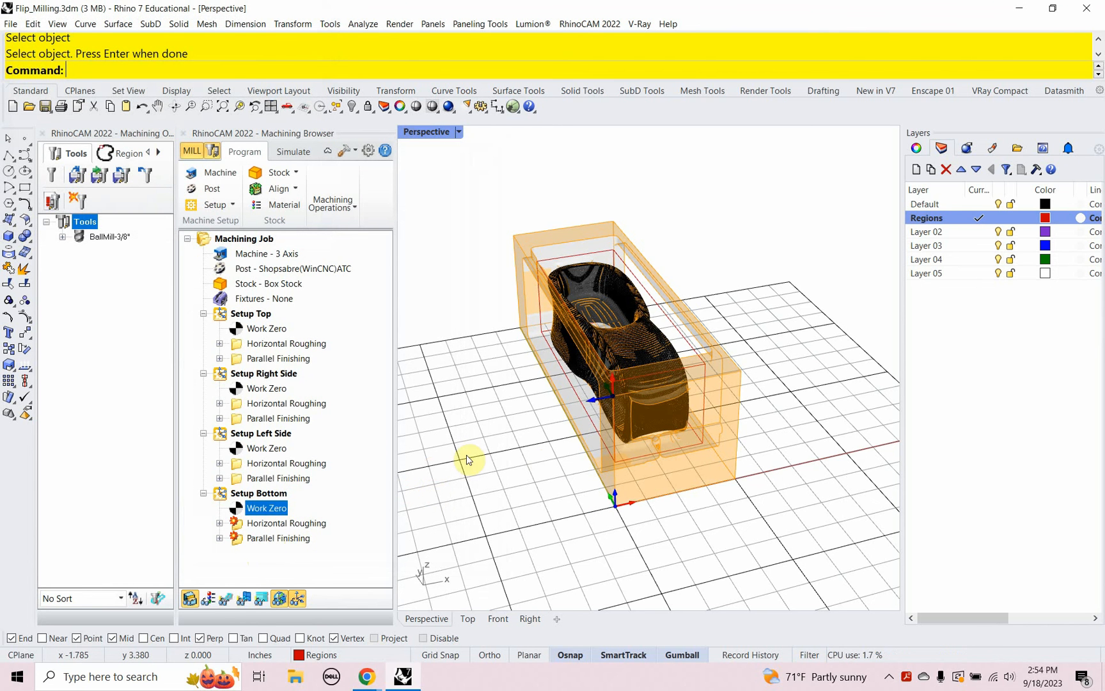
pyautogui.moveTo(604, 483)
pyautogui.mouseDown(button='right')
pyautogui.moveTo(568, 484)
pyautogui.moveTo(587, 478)
pyautogui.mouseUp(button='right')
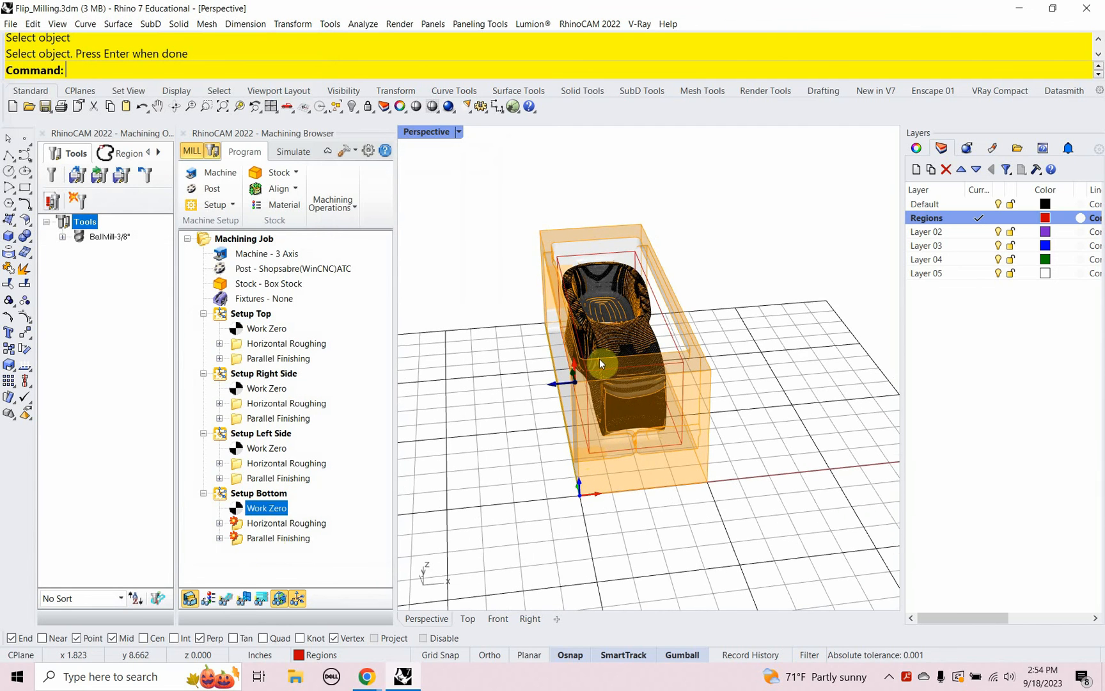
pyautogui.moveTo(601, 363); pyautogui.dragTo(585, 413, button='right')
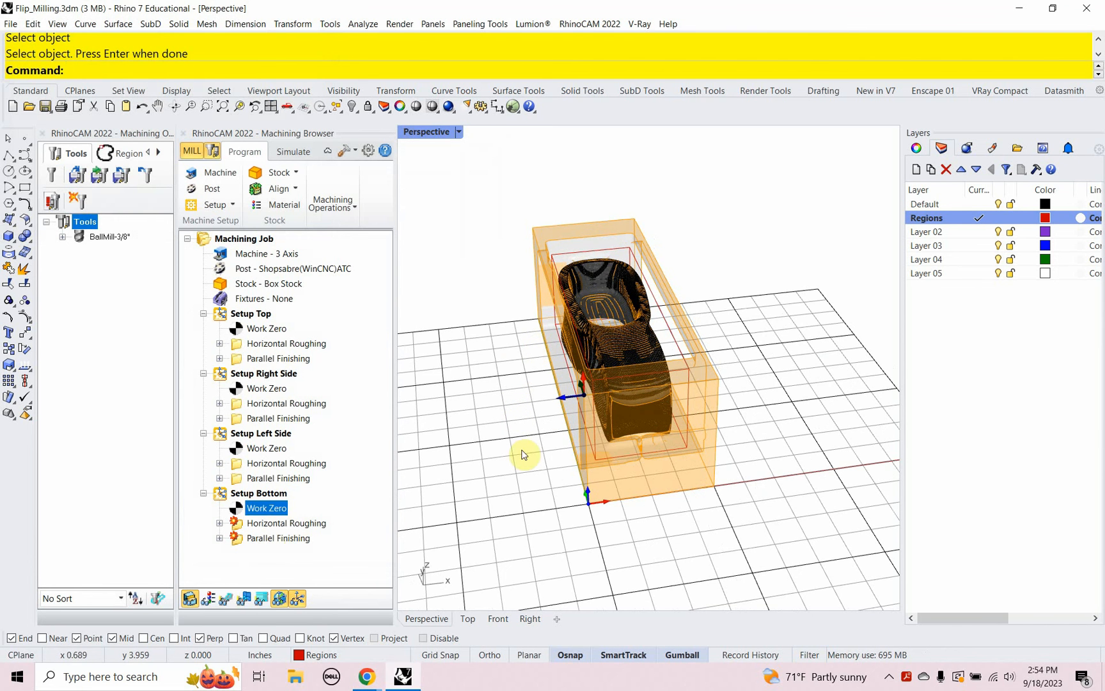
pyautogui.moveTo(557, 441); pyautogui.dragTo(596, 433, button='right')
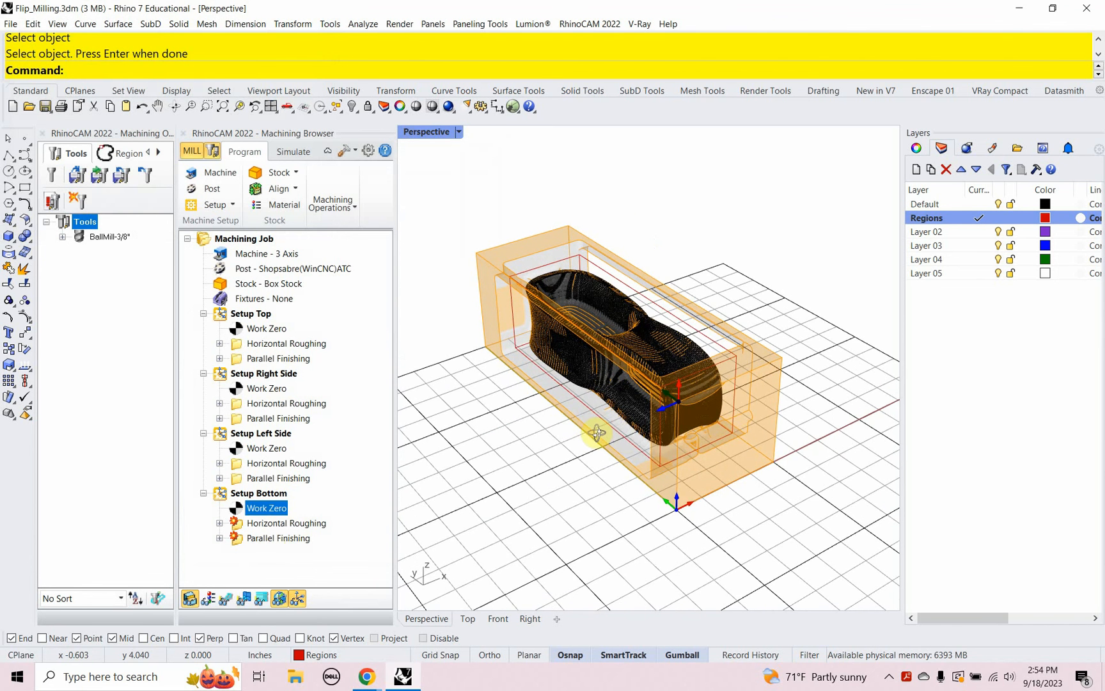
pyautogui.moveTo(686, 370); pyautogui.dragTo(614, 401, button='right')
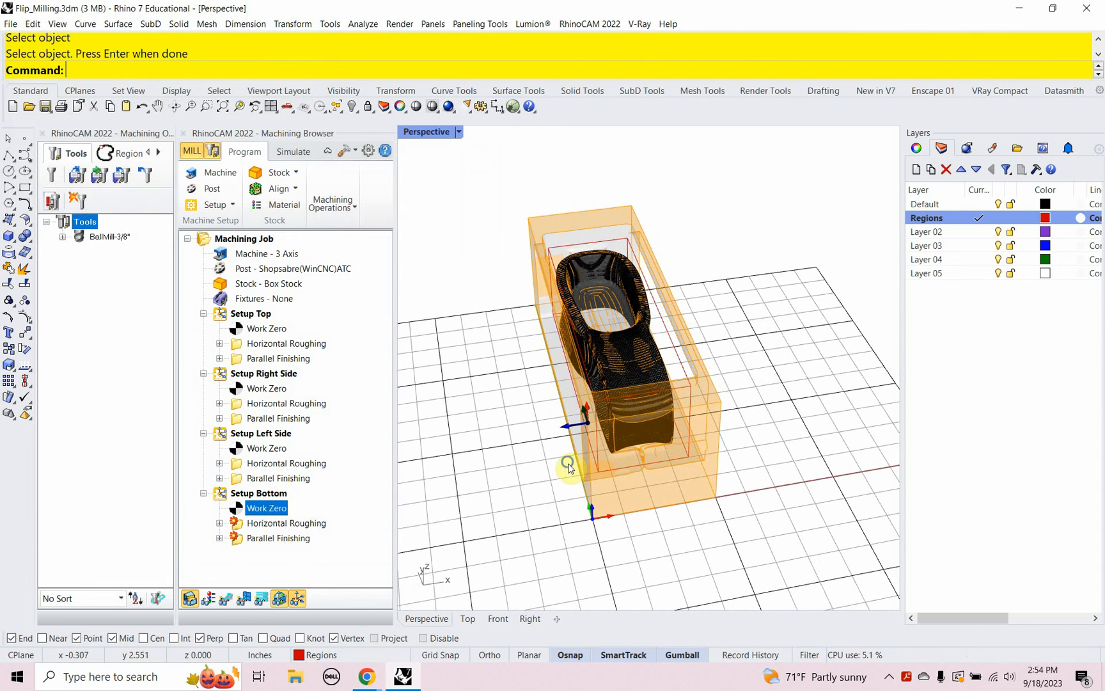
pyautogui.moveTo(568, 465)
pyautogui.mouseDown(button='right')
pyautogui.moveTo(568, 444)
pyautogui.moveTo(553, 461)
pyautogui.mouseUp(button='right')
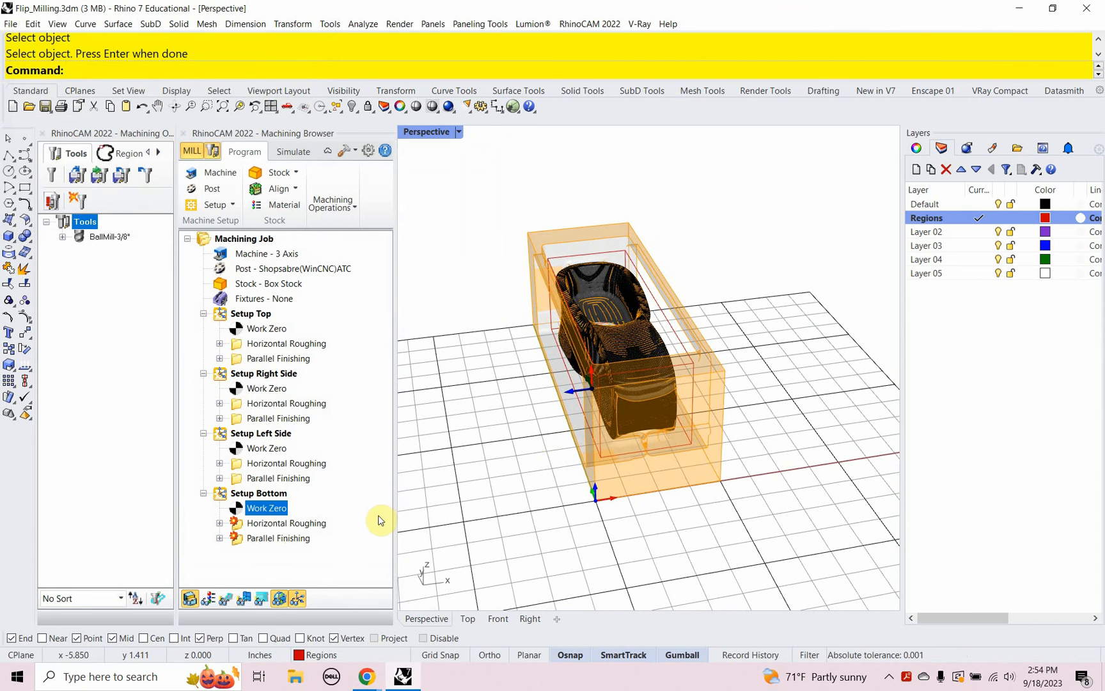
# Step: Return Setup Bottom's work zero to X 0 and generate it
pyautogui.doubleClick(235, 516)
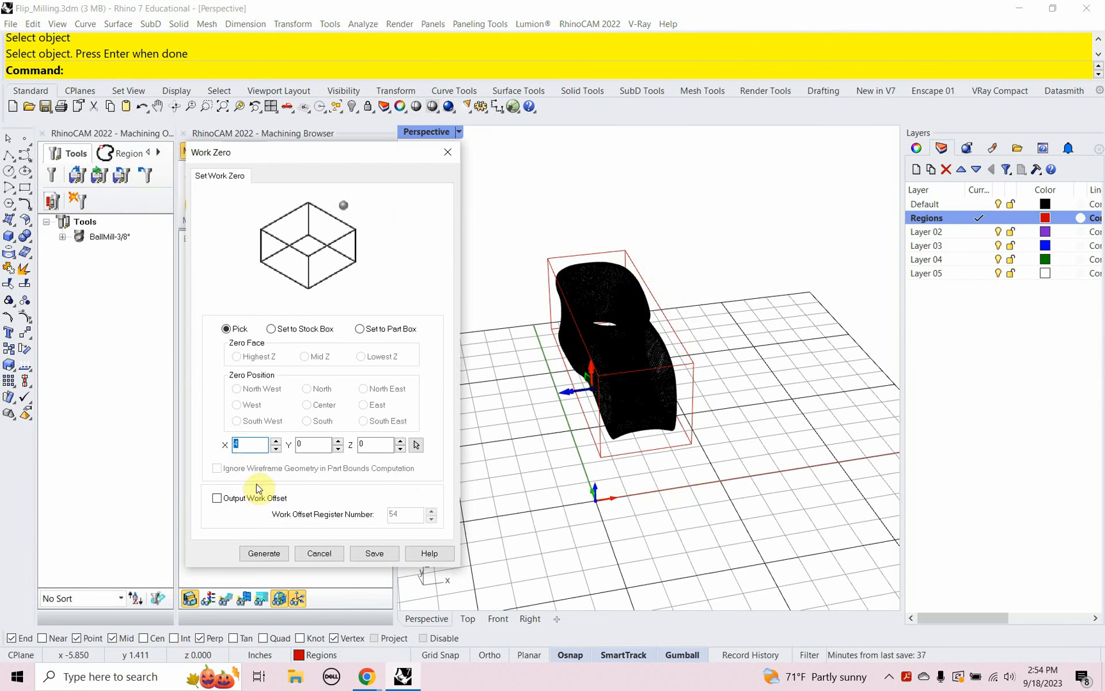
pyautogui.doubleClick(249, 447)
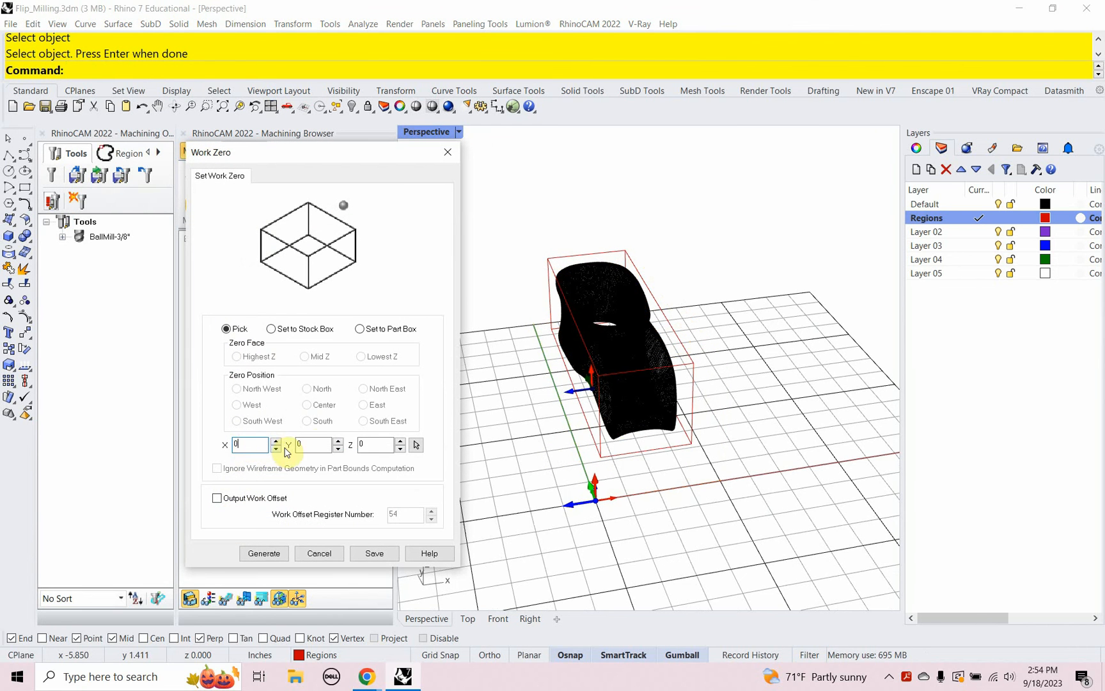
pyautogui.click(266, 554)
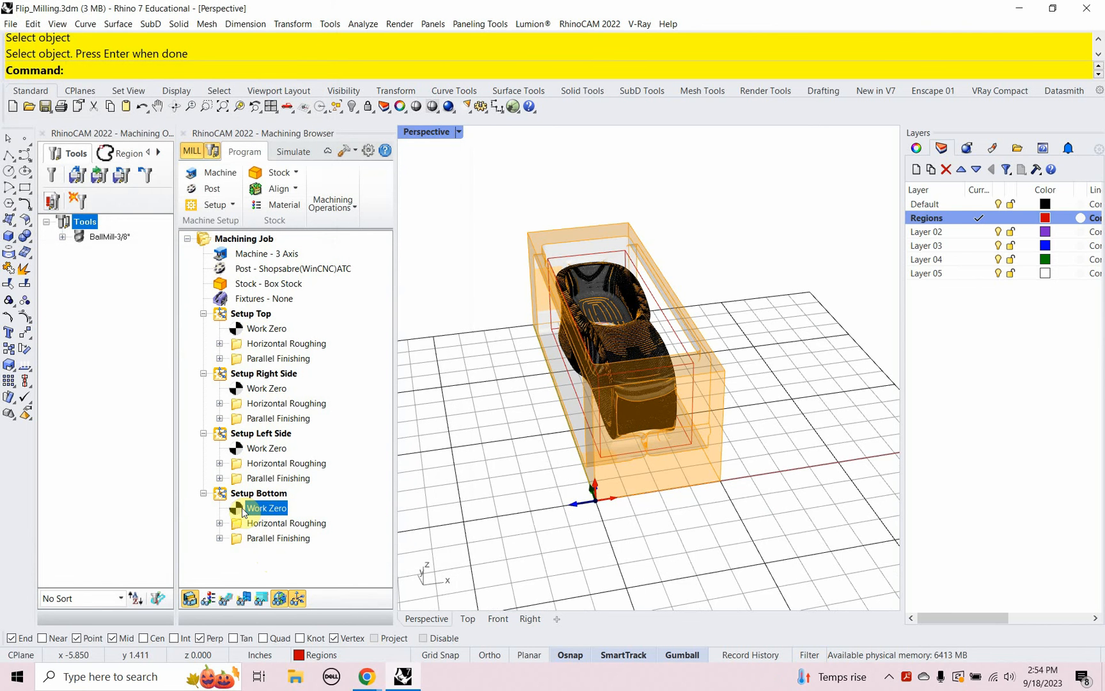
# Step: Try the World X and World Y orientations for Setup Bottom, settle on World Z, and generate the setup
pyautogui.doubleClick(219, 493)
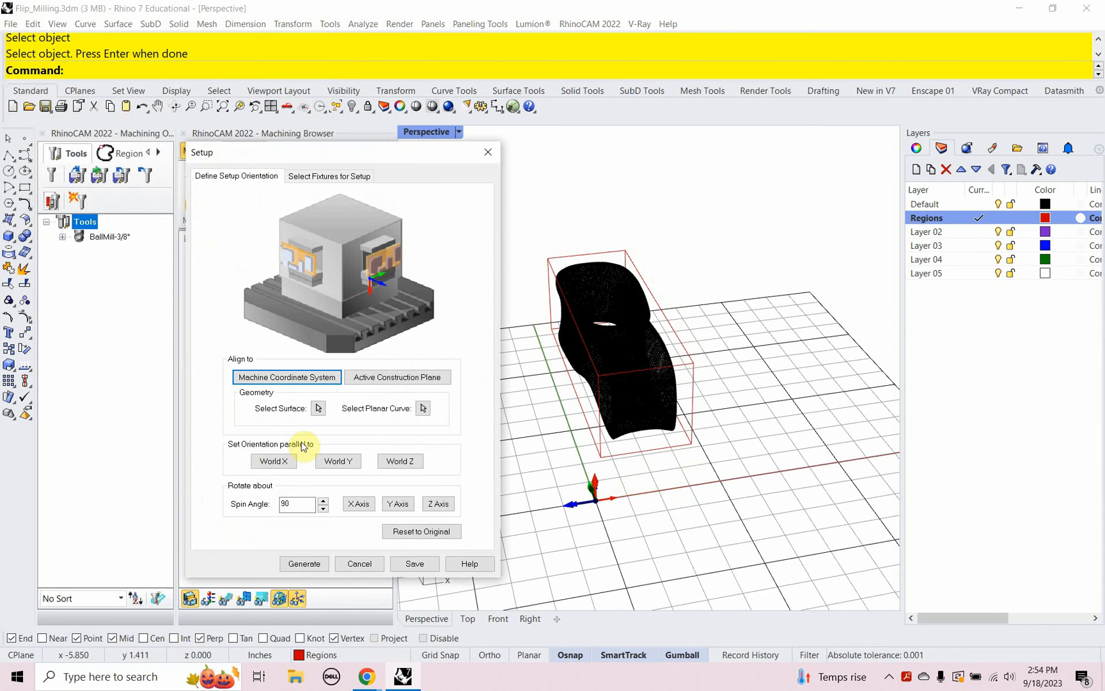
pyautogui.click(280, 459)
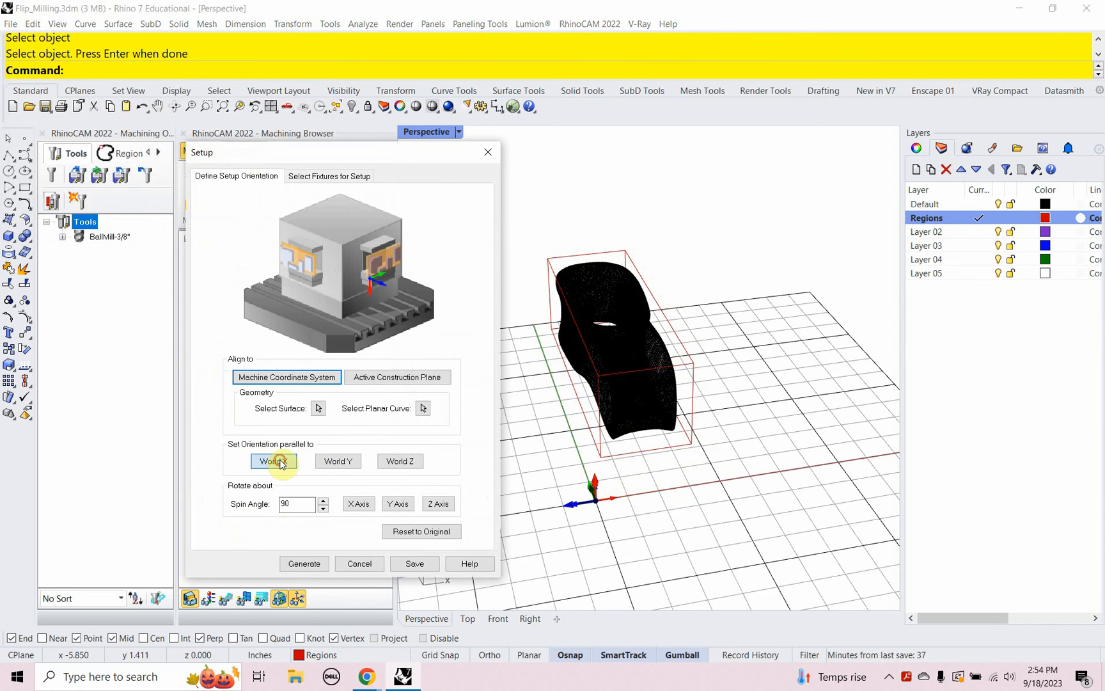
pyautogui.click(336, 460)
pyautogui.click(399, 461)
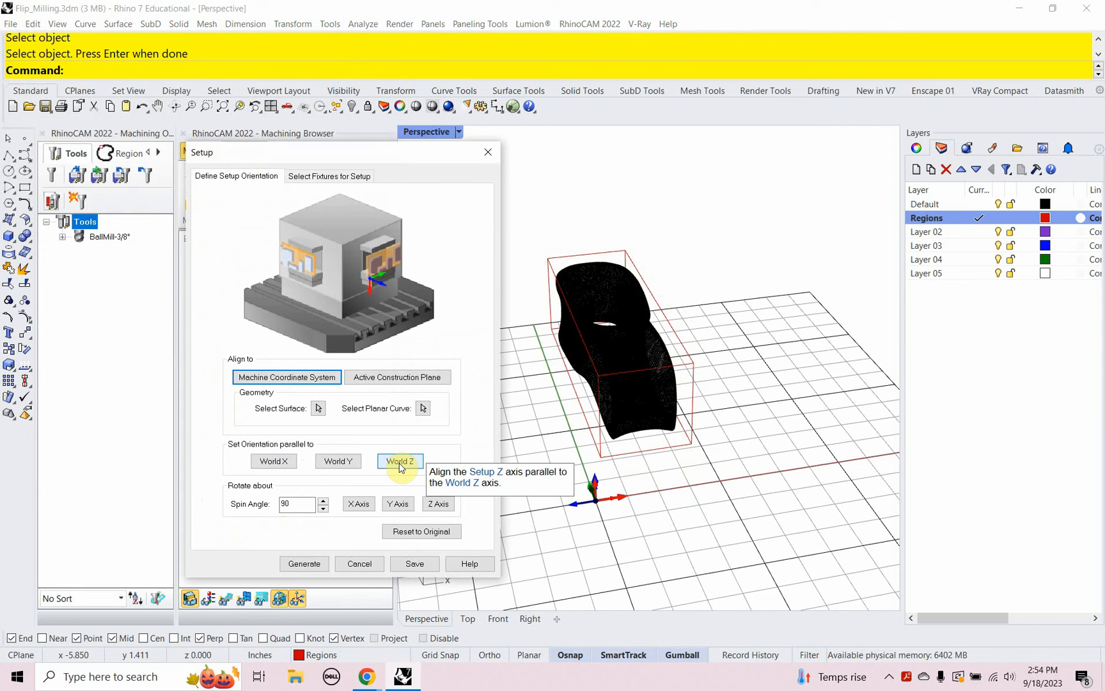
pyautogui.click(304, 563)
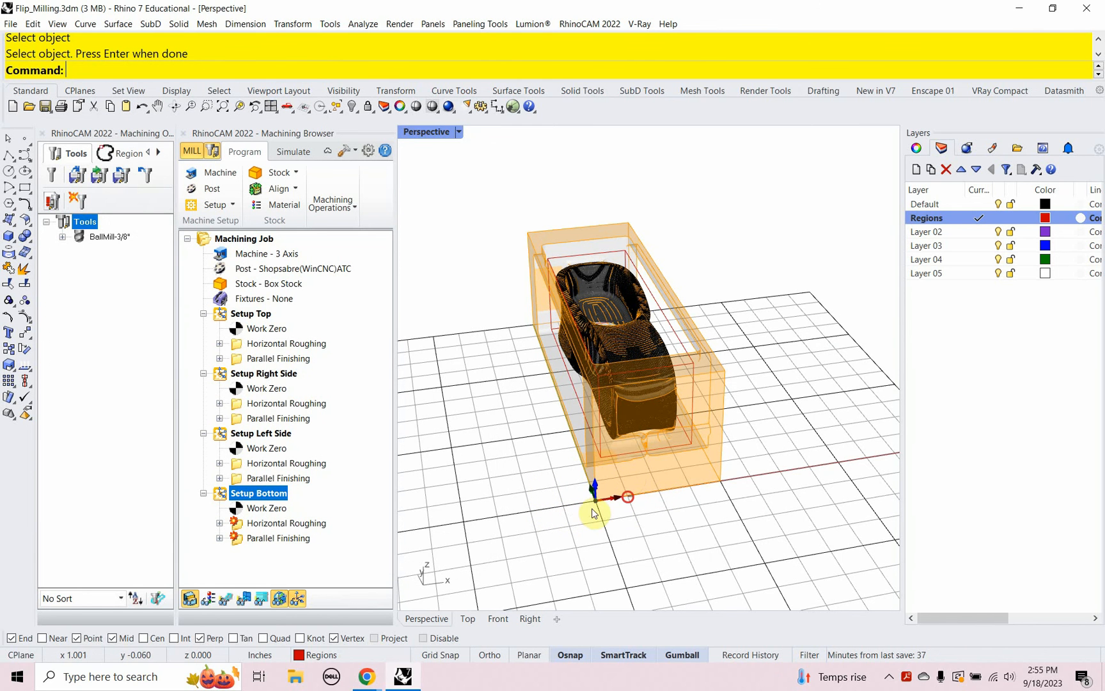
pyautogui.moveTo(624, 496); pyautogui.dragTo(682, 499)
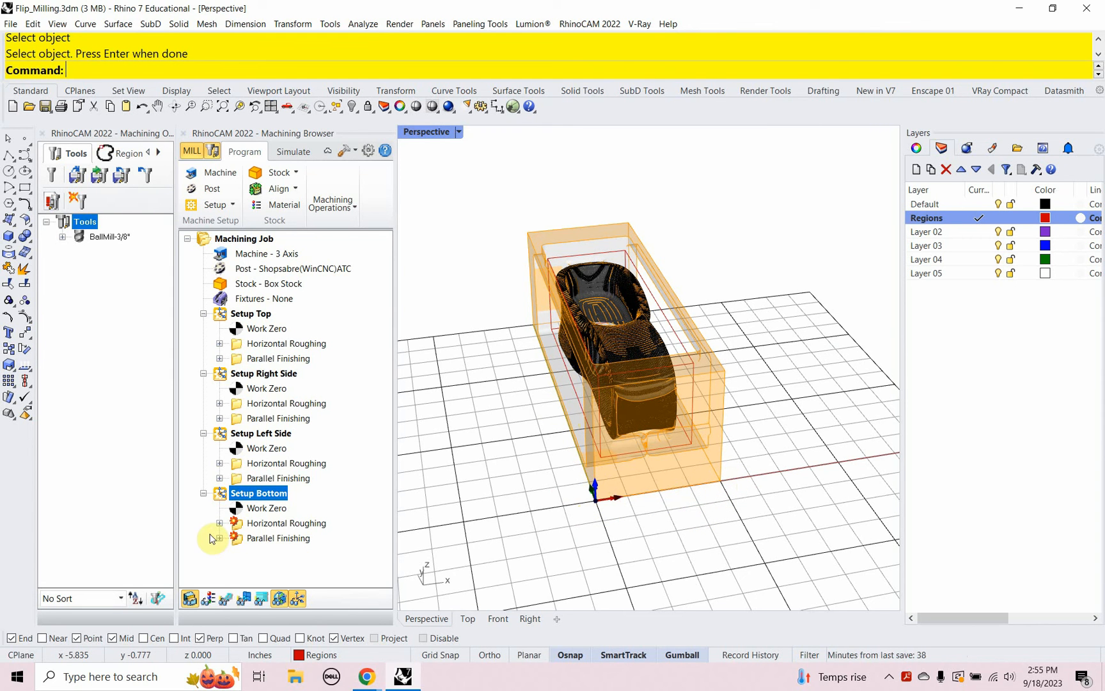
# Step: Set Setup Bottom's work zero to X 4 along the stock's lower front edge and generate it
pyautogui.doubleClick(234, 509)
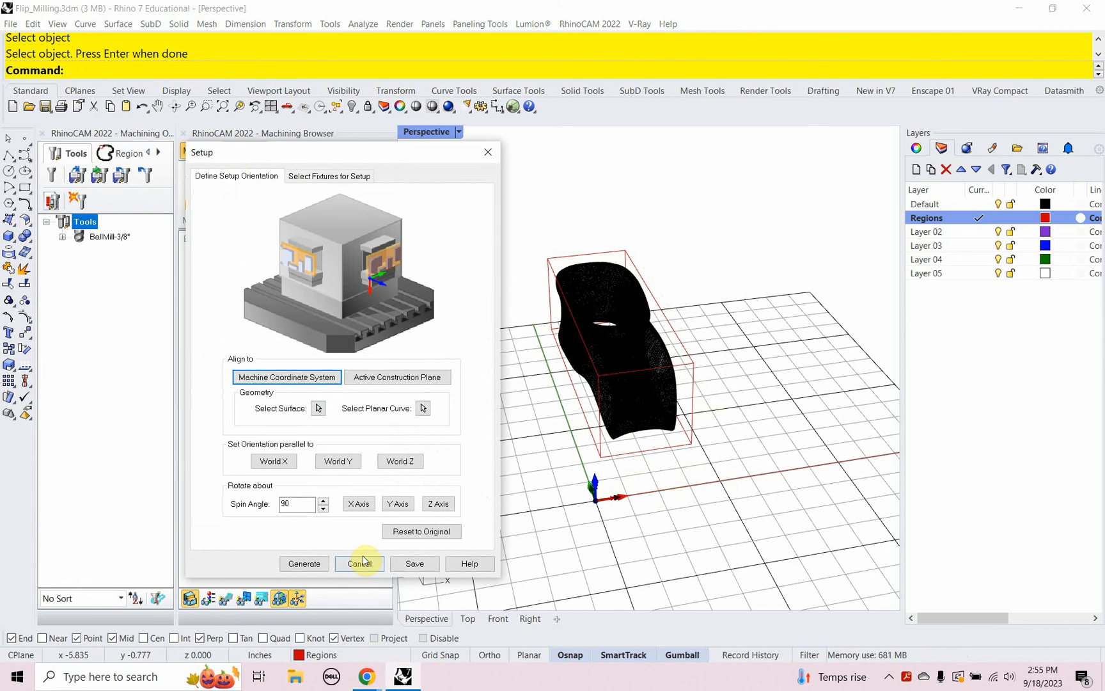
pyautogui.click(366, 564)
pyautogui.doubleClick(252, 510)
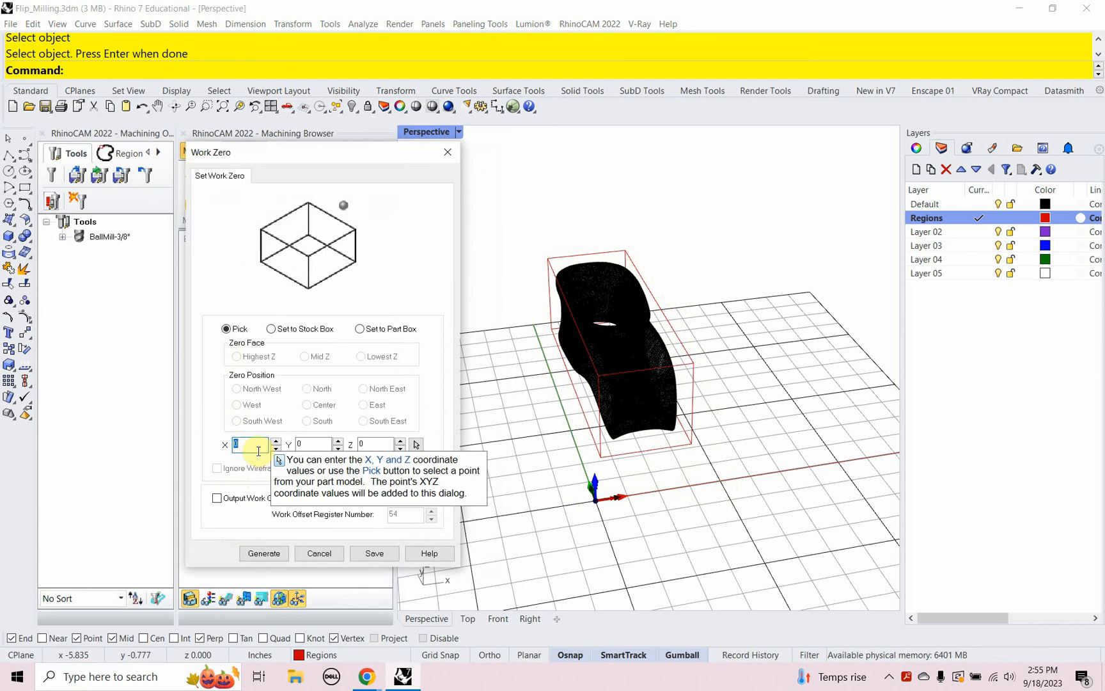
pyautogui.write('4')
pyautogui.click(262, 553)
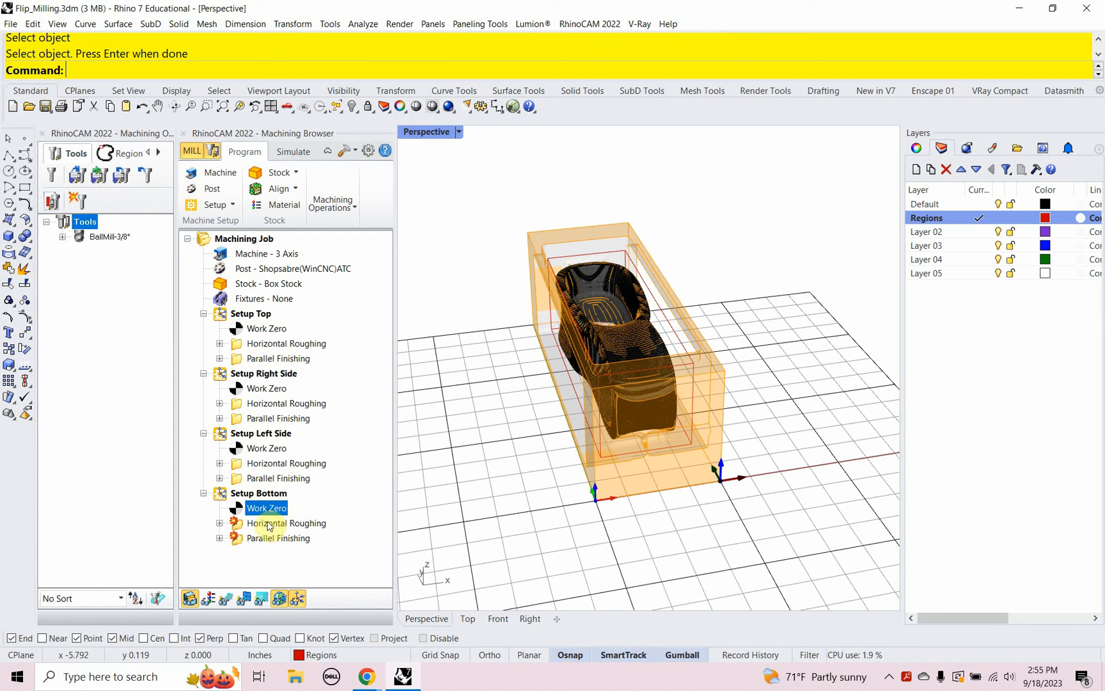
# Step: Rotate Setup Bottom's orientation 180 degrees about the Y axis, generate it, and check its work zero axes on the stock
pyautogui.doubleClick(243, 496)
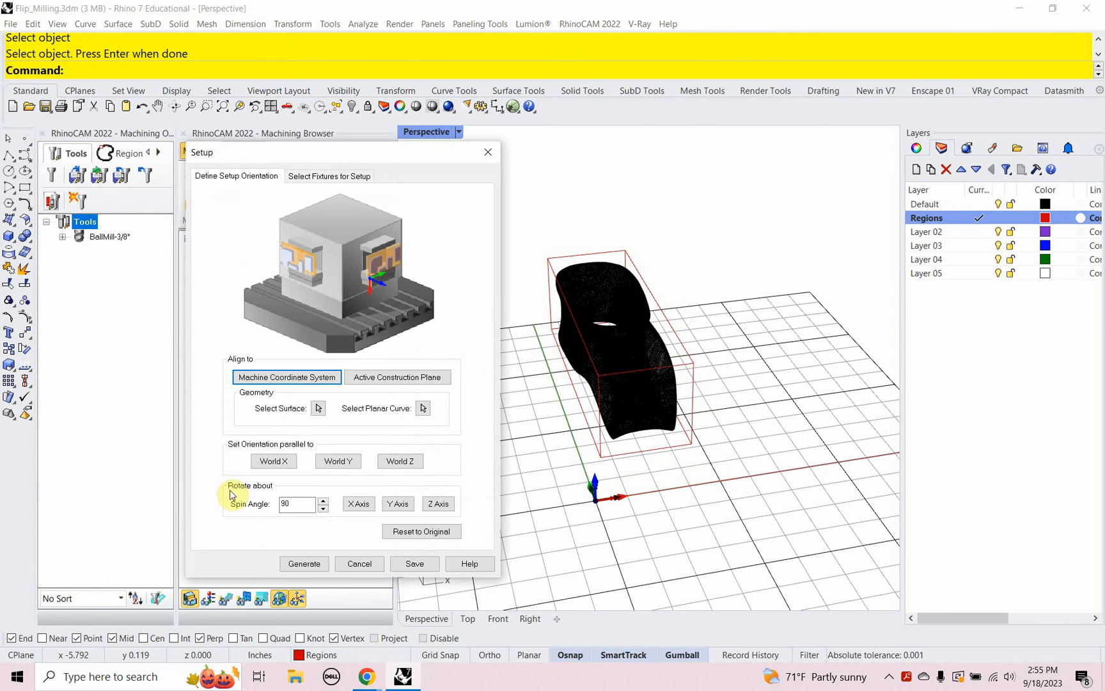
pyautogui.doubleClick(307, 504)
pyautogui.write('18')
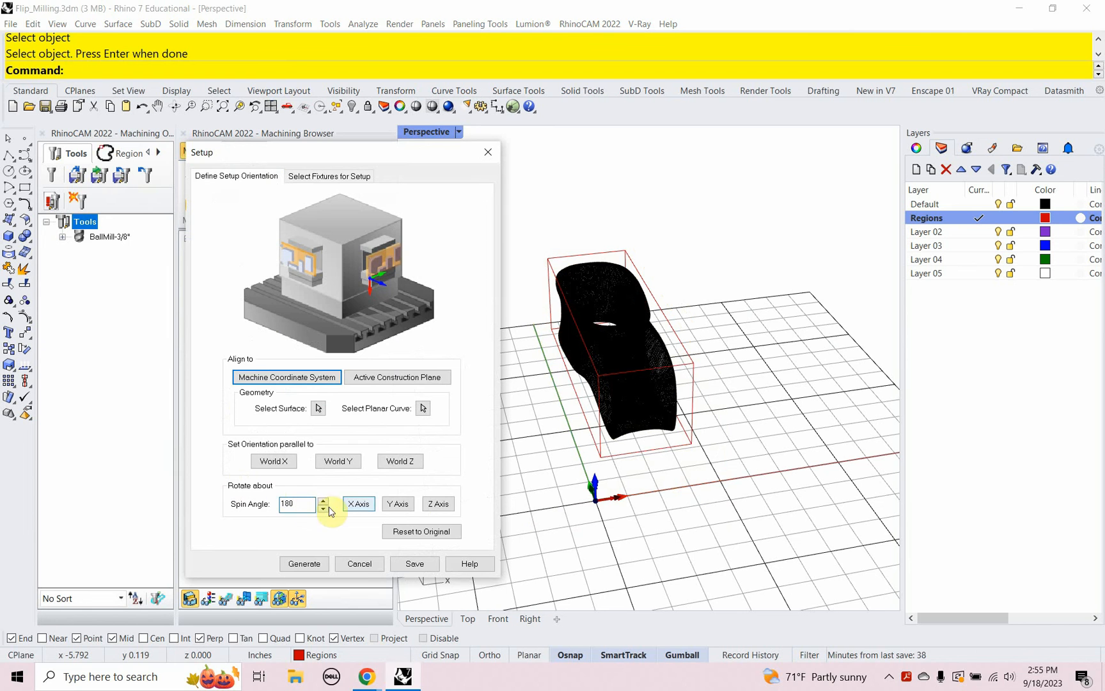
pyautogui.click(399, 504)
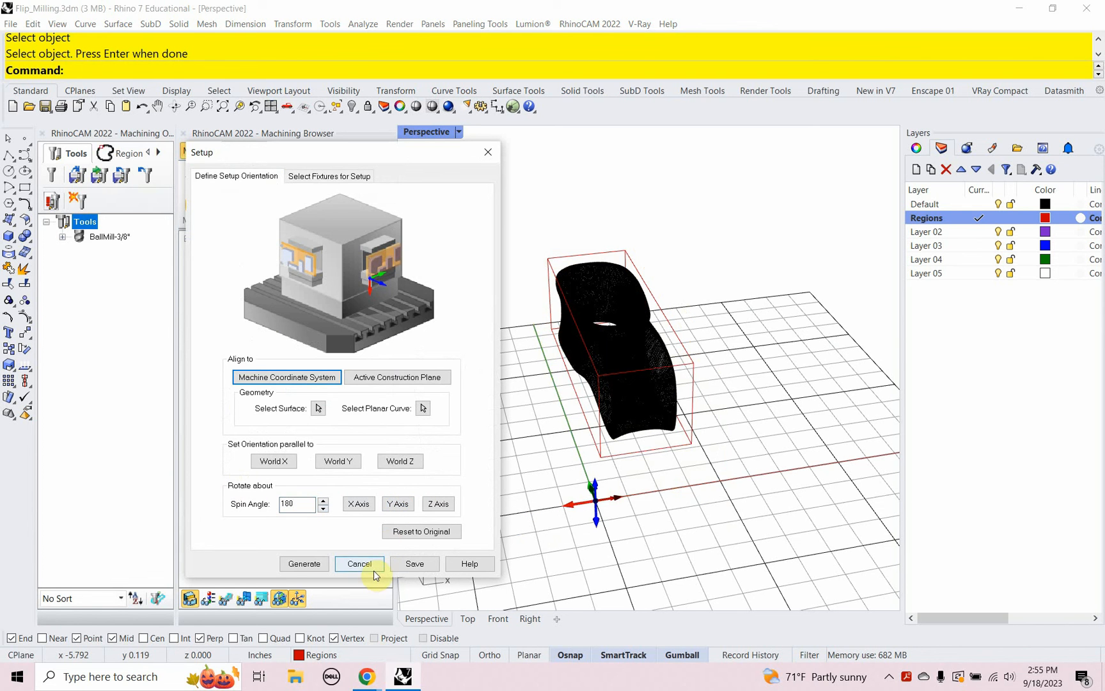
pyautogui.click(291, 564)
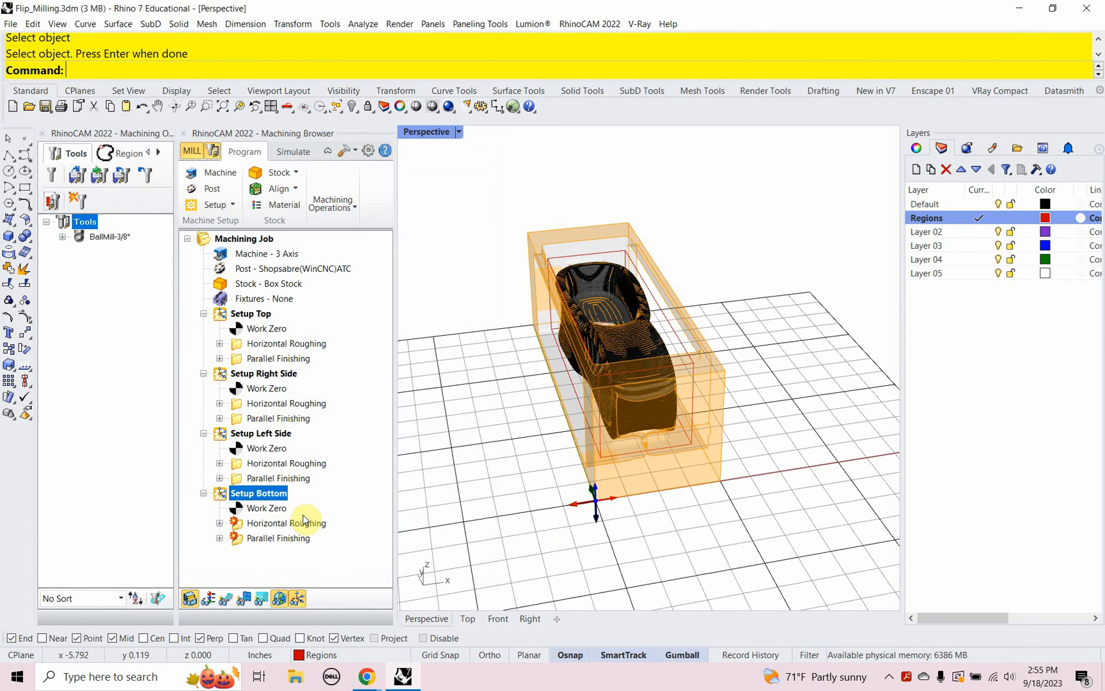
pyautogui.click(264, 508)
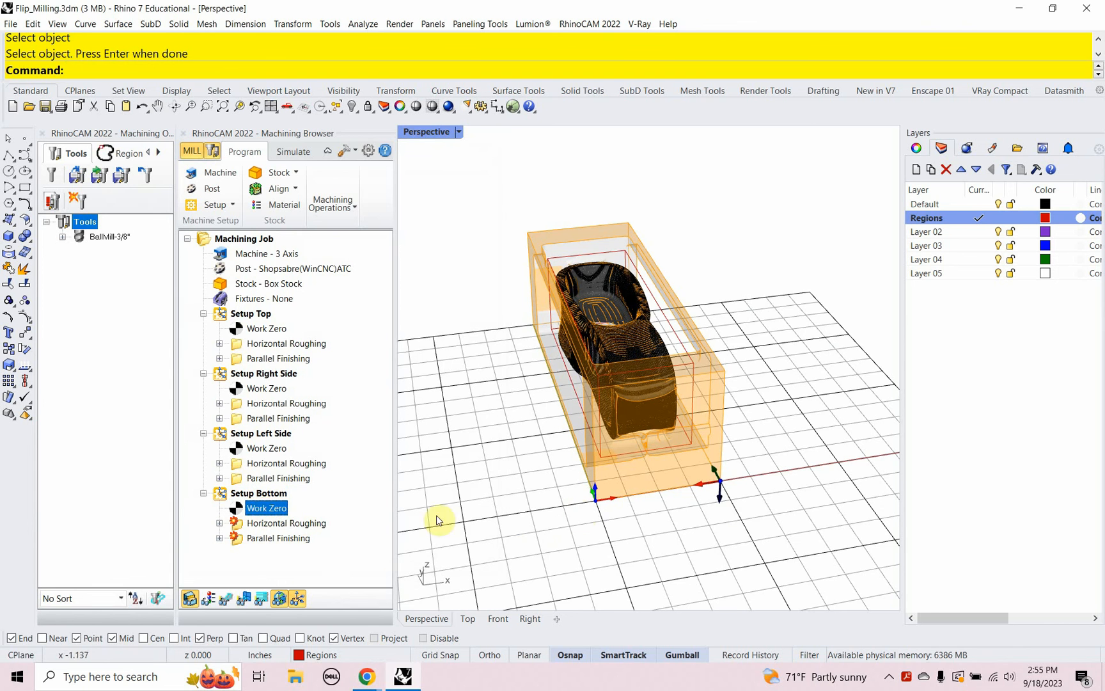
pyautogui.moveTo(668, 554); pyautogui.dragTo(659, 508, button='right')
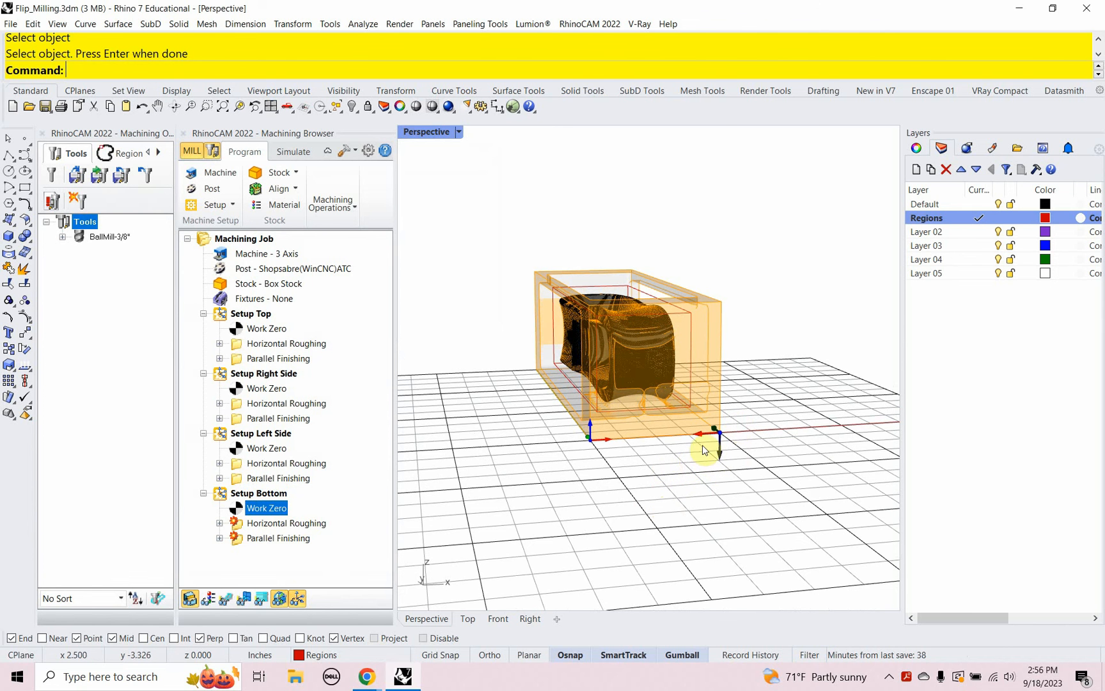
pyautogui.moveTo(708, 449); pyautogui.dragTo(636, 480, button='right')
pyautogui.press('Tab')
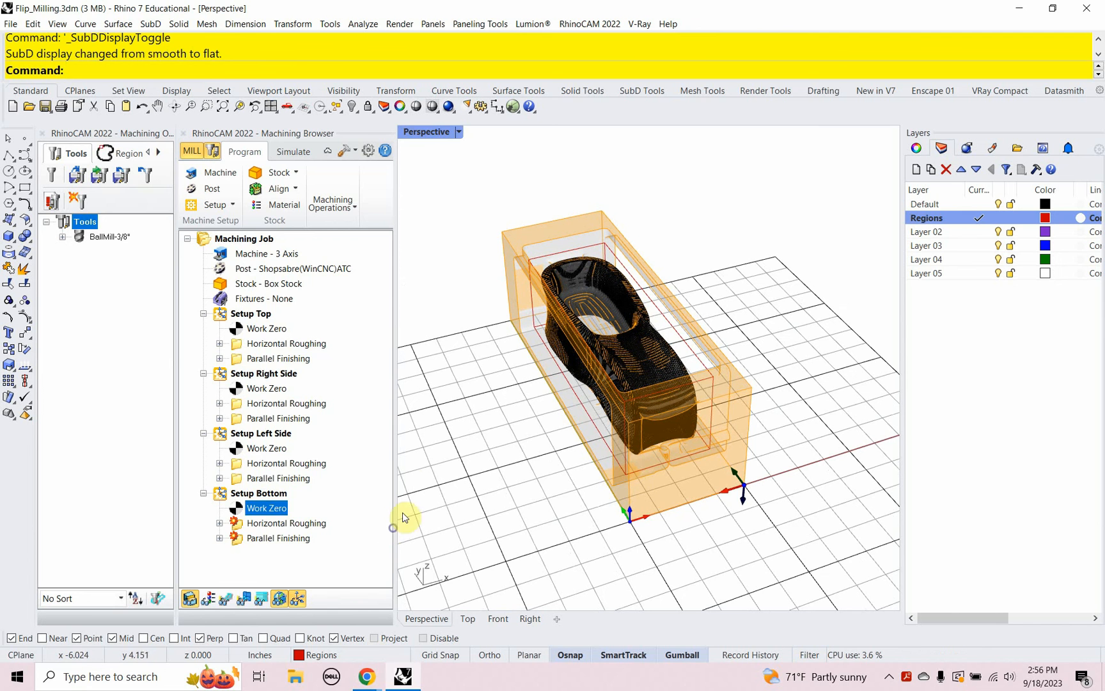
# Step: Assign the lower rectangle beneath the part as the machining region for Setup Bottom's Horizontal Roughing and generate the toolpath
pyautogui.click(239, 526)
pyautogui.doubleClick(240, 526)
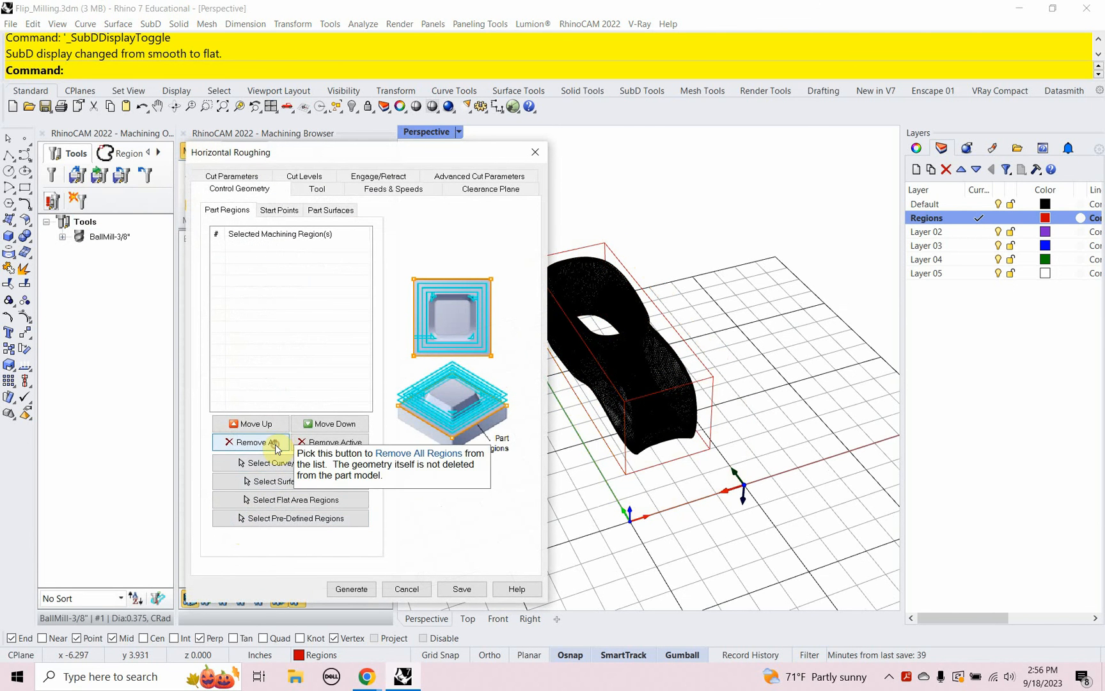
pyautogui.click(279, 462)
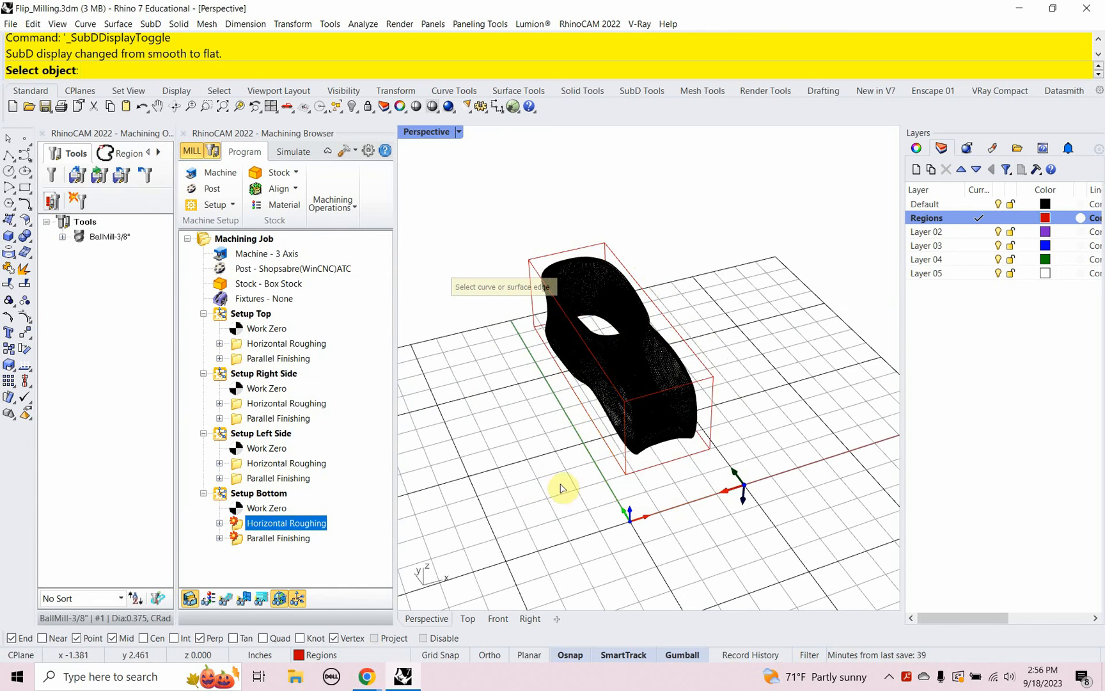
pyautogui.click(617, 460)
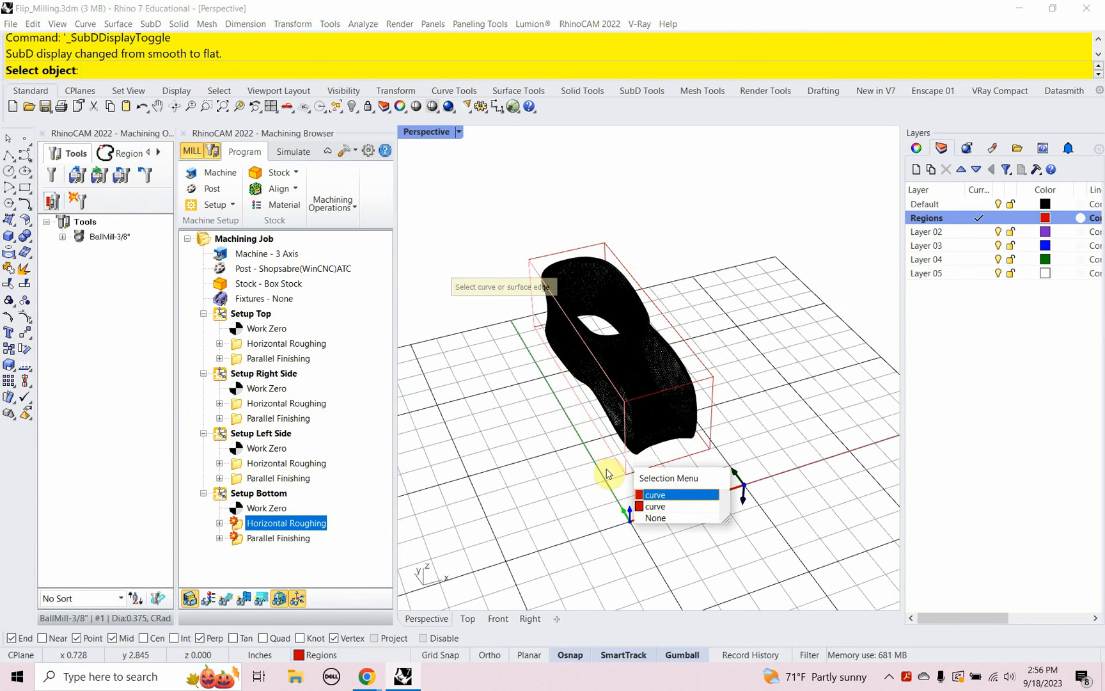
pyautogui.click(659, 507)
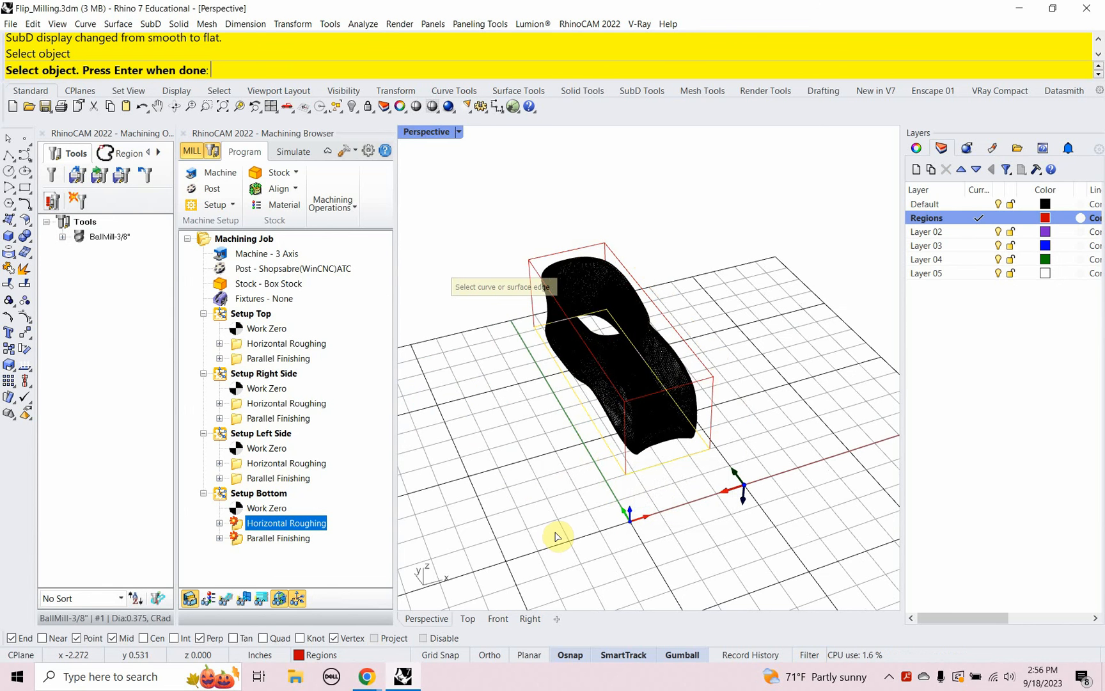
pyautogui.press('Return')
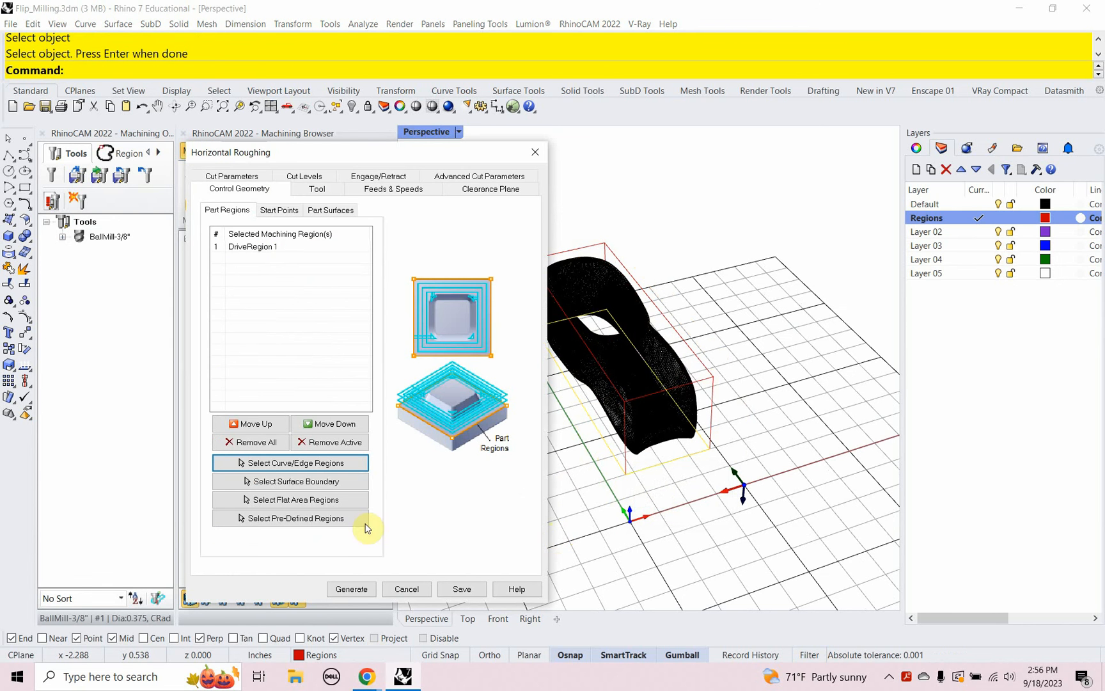
pyautogui.click(343, 587)
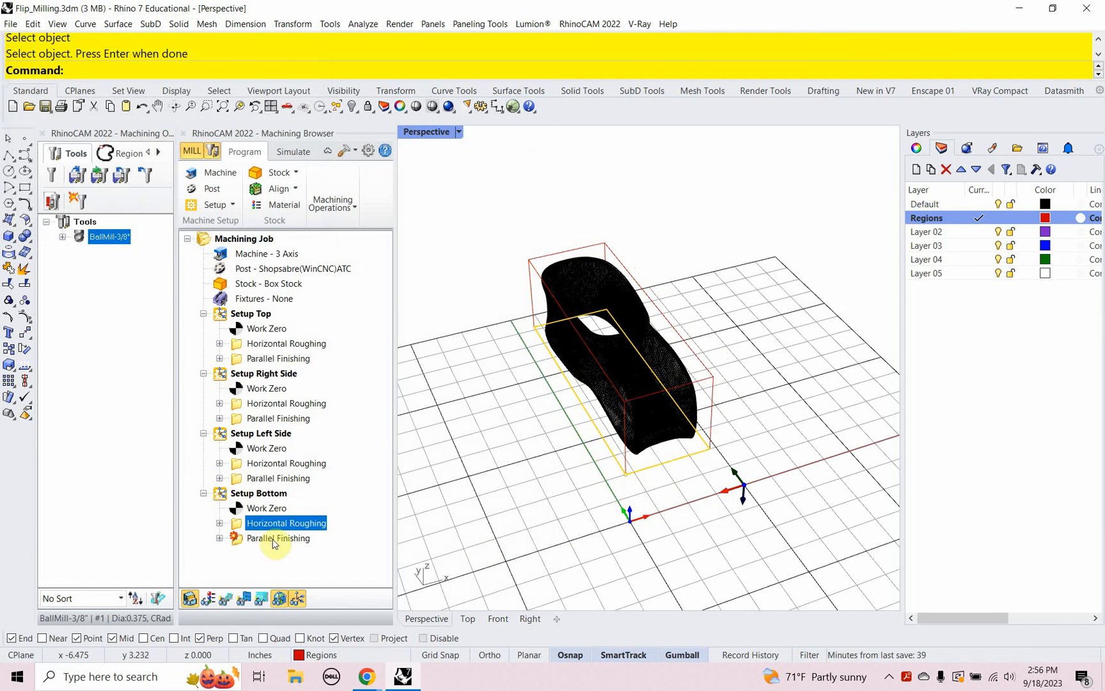
# Step: Simulate Setup Bottom's Horizontal Roughing and examine the material removal on the underside of the stock
pyautogui.rightClick(236, 523)
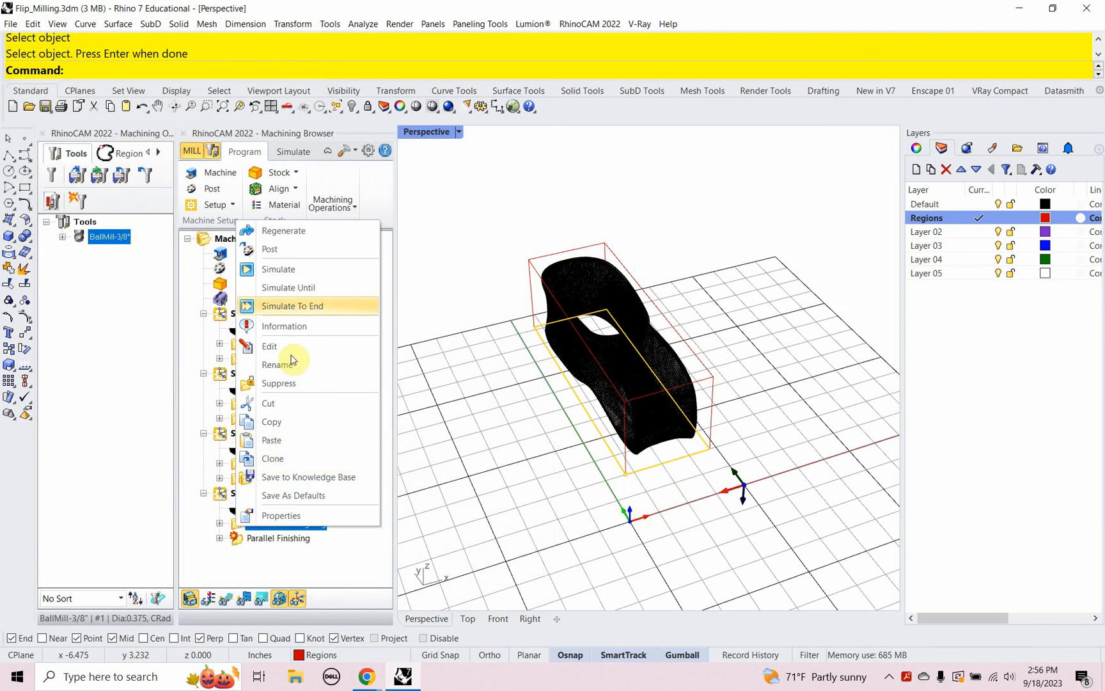
pyautogui.click(276, 269)
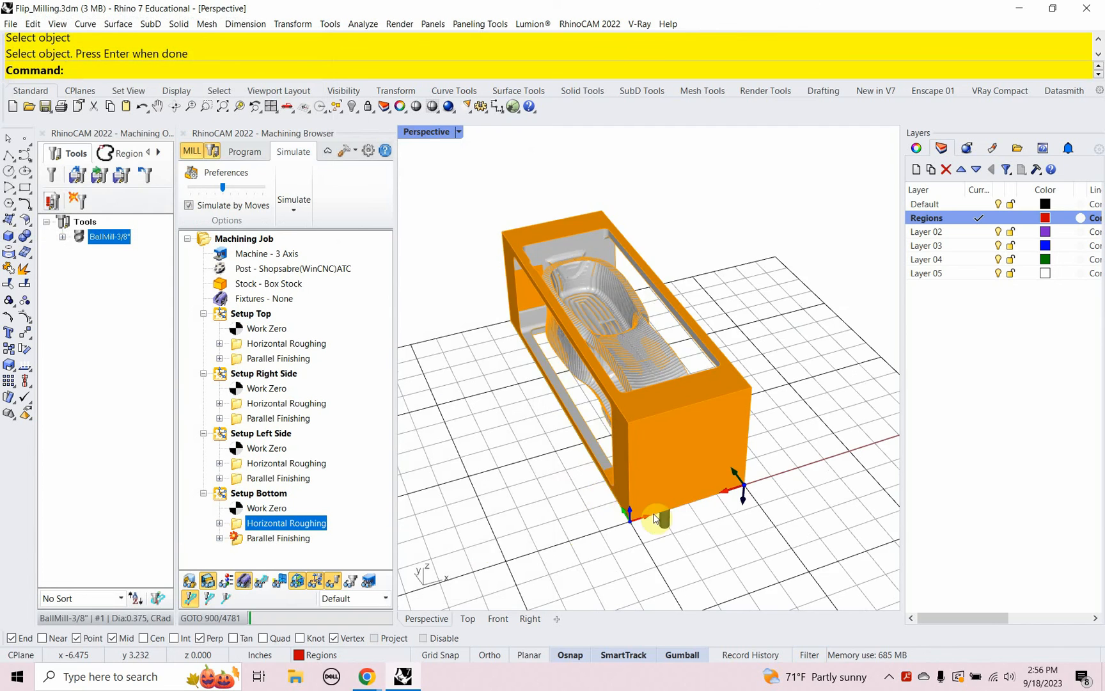
pyautogui.moveTo(658, 516); pyautogui.dragTo(674, 329, button='right')
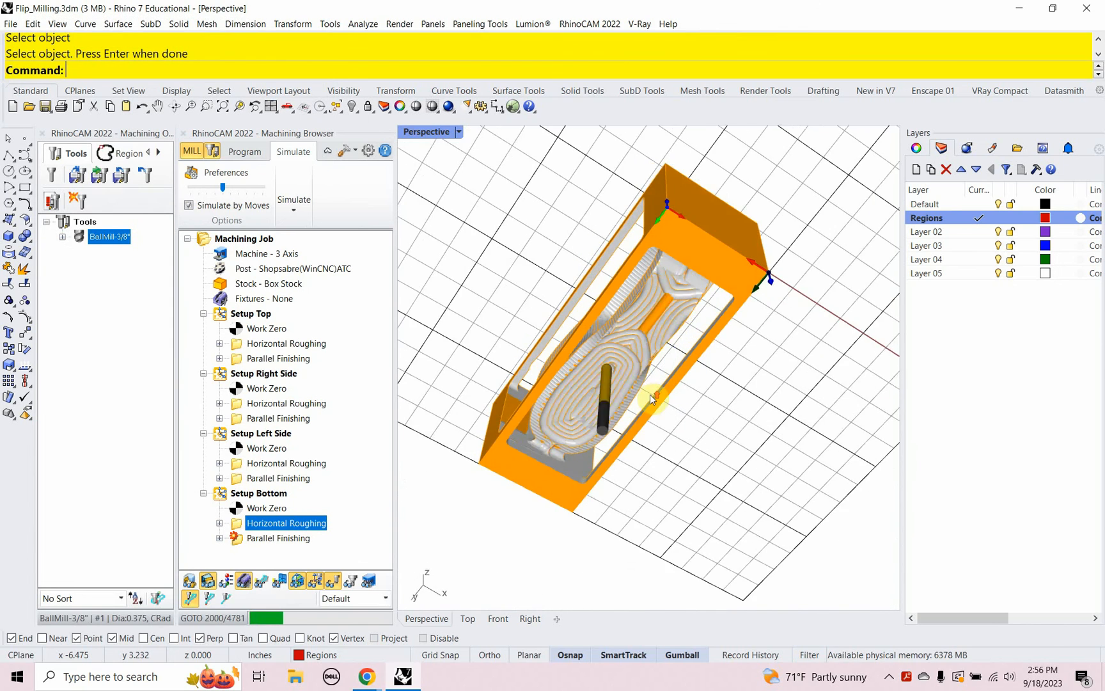
pyautogui.scroll(8, 651, 394)
pyautogui.moveTo(664, 379); pyautogui.dragTo(772, 397, button='right')
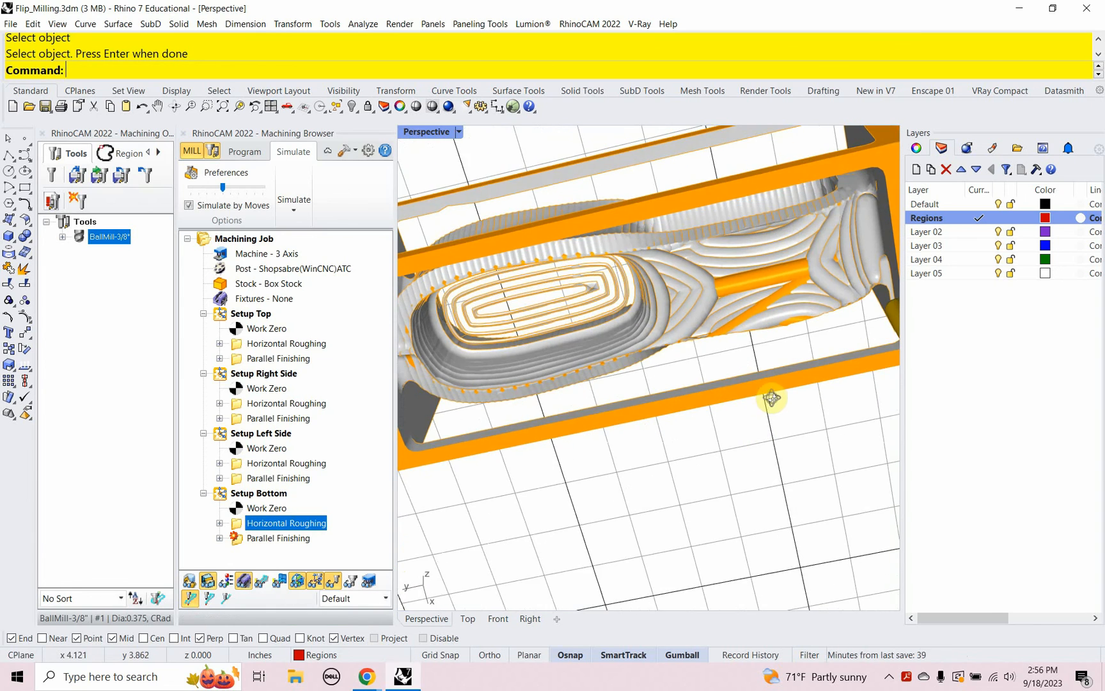
pyautogui.scroll(6, 746, 275)
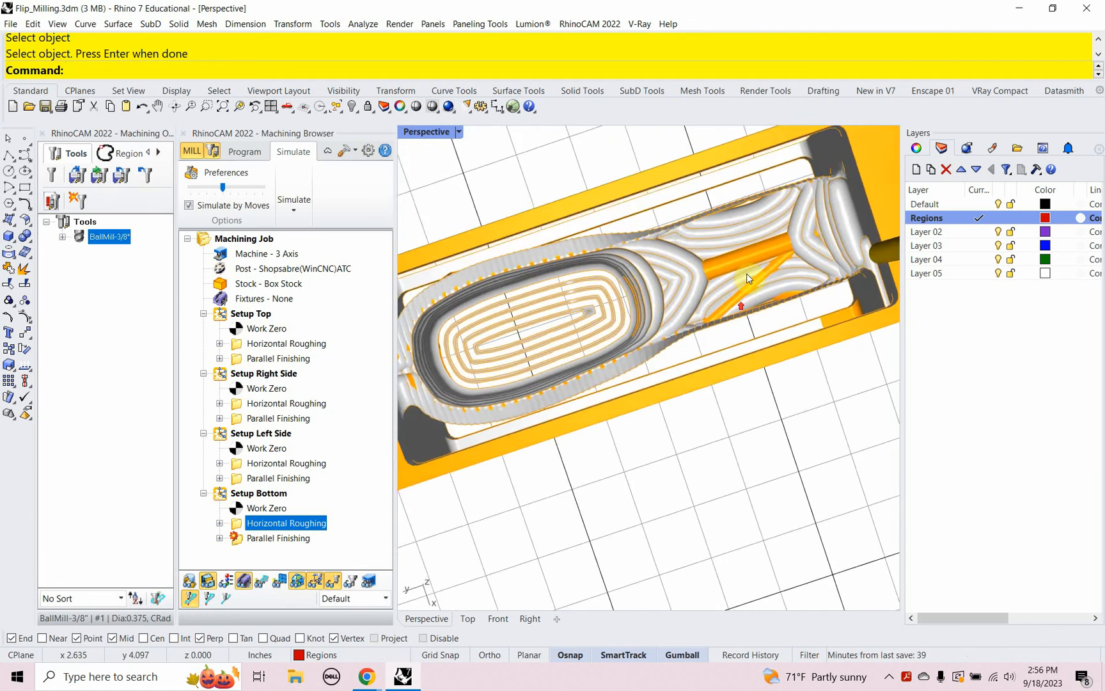
pyautogui.moveTo(735, 315); pyautogui.dragTo(791, 339, button='right')
pyautogui.scroll(-7, 618, 345)
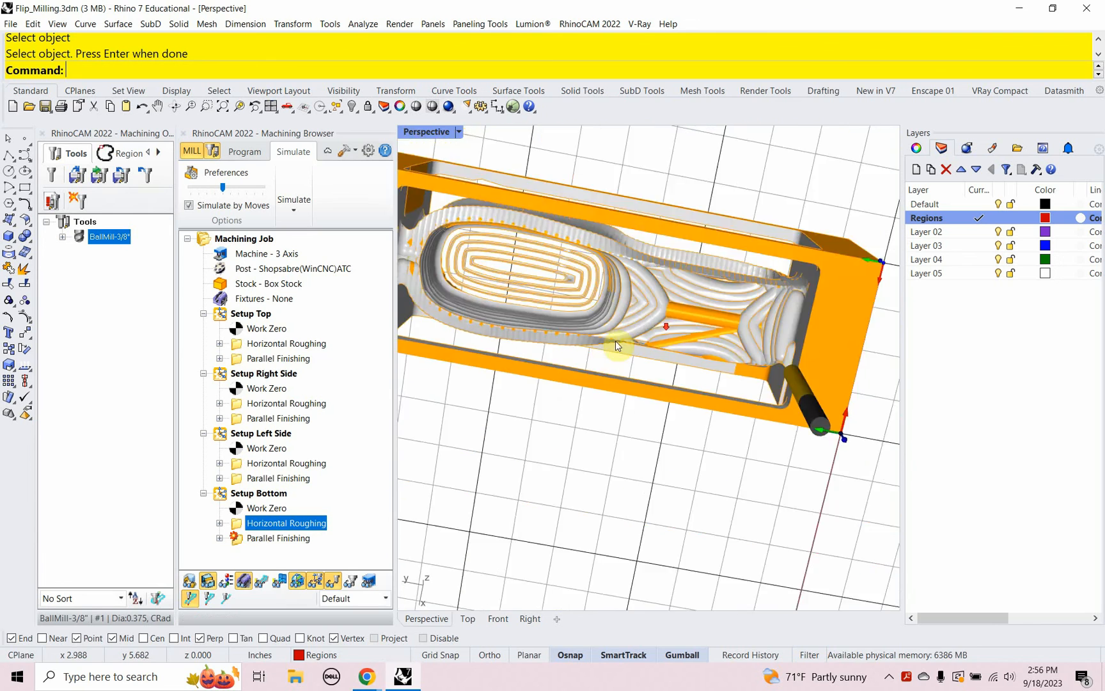
pyautogui.moveTo(617, 346); pyautogui.dragTo(678, 265, button='right')
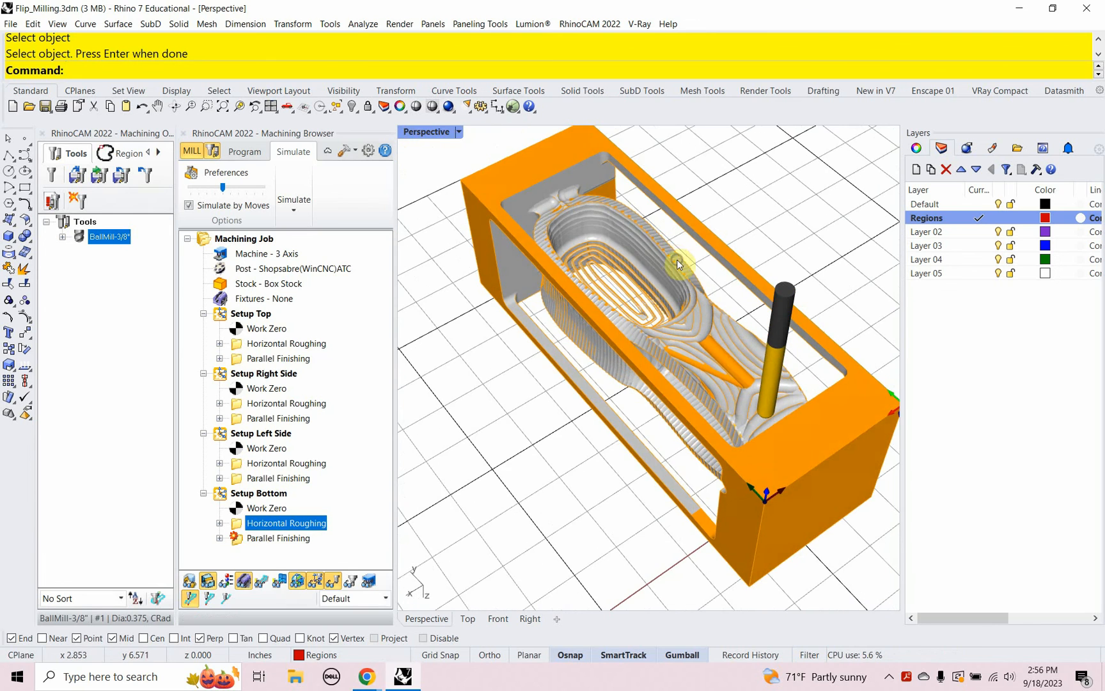
# Step: Replace the Parallel Finishing region in Setup Bottom with the rectangle on the part's underside and generate the toolpath
pyautogui.doubleClick(238, 539)
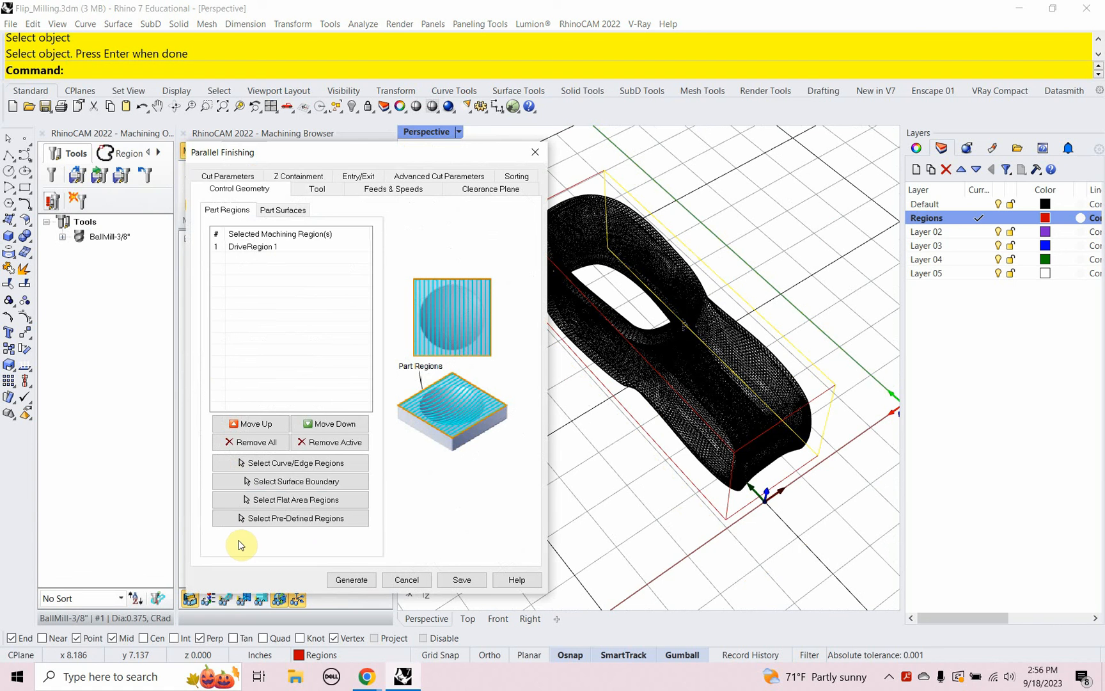
pyautogui.click(281, 464)
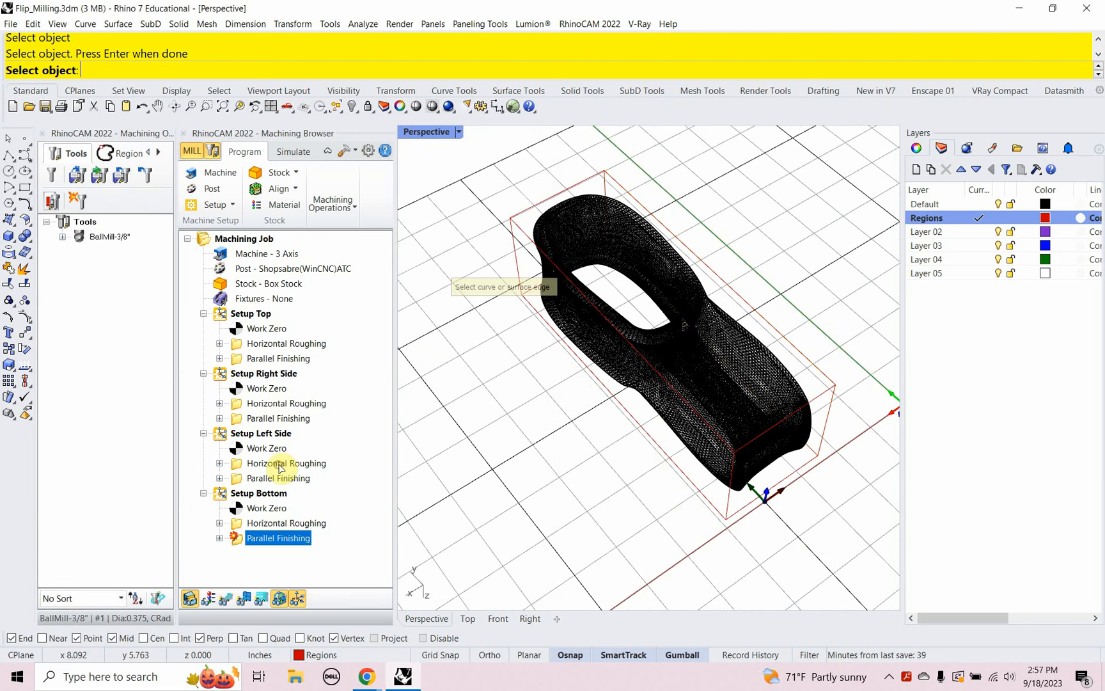
pyautogui.click(588, 184)
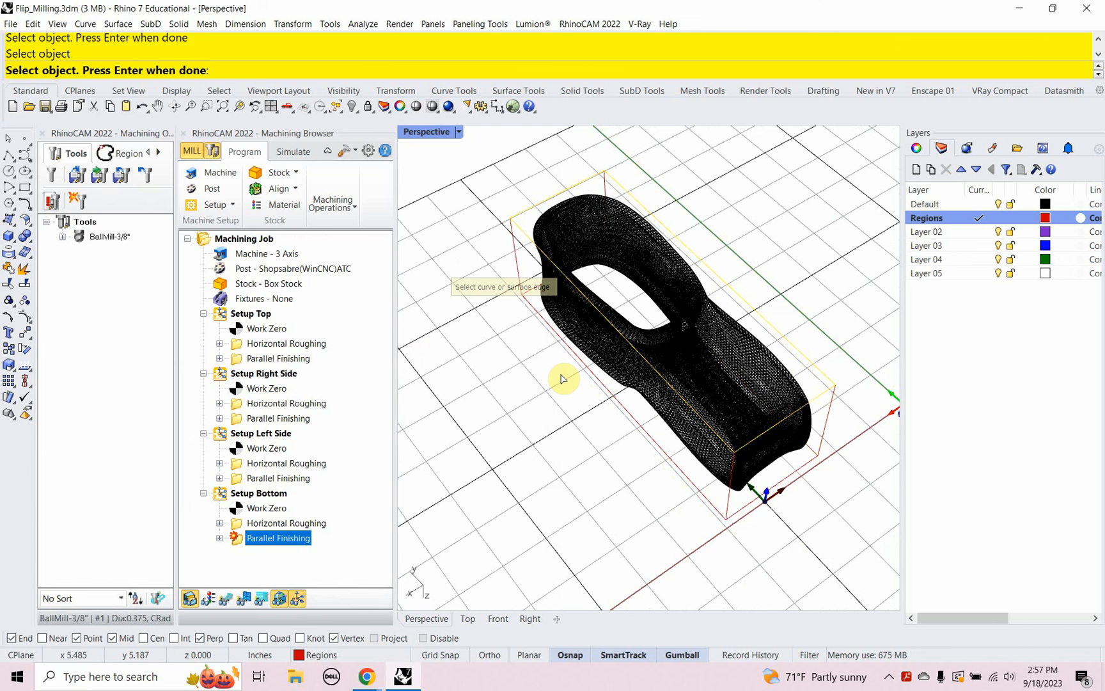
pyautogui.press('Return')
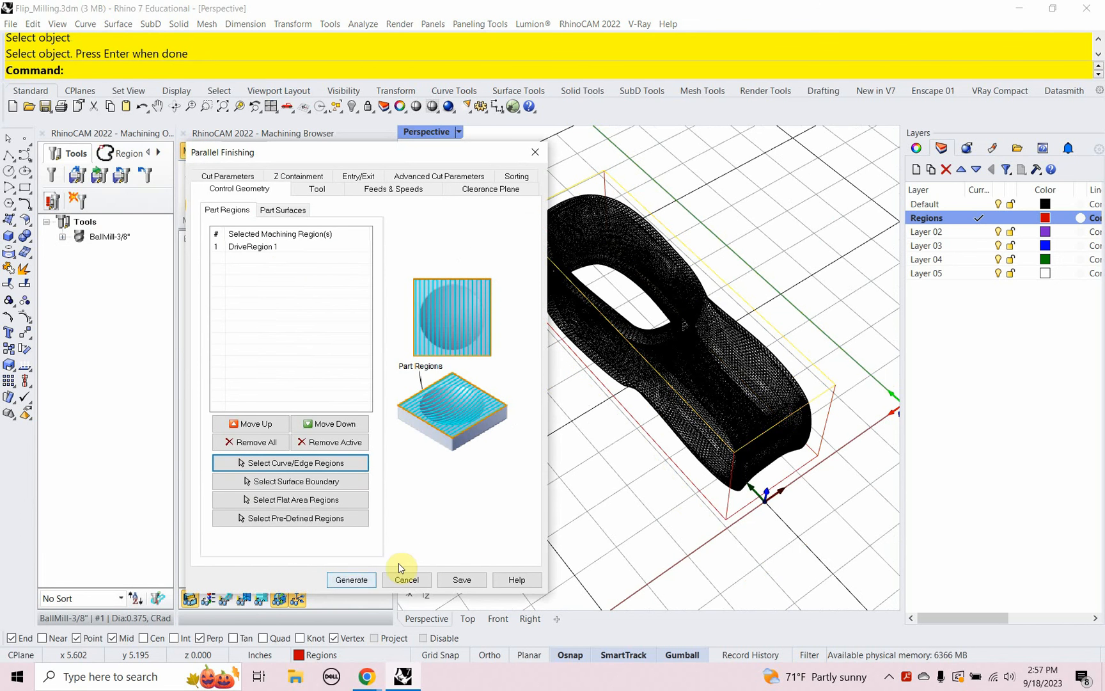
pyautogui.click(351, 579)
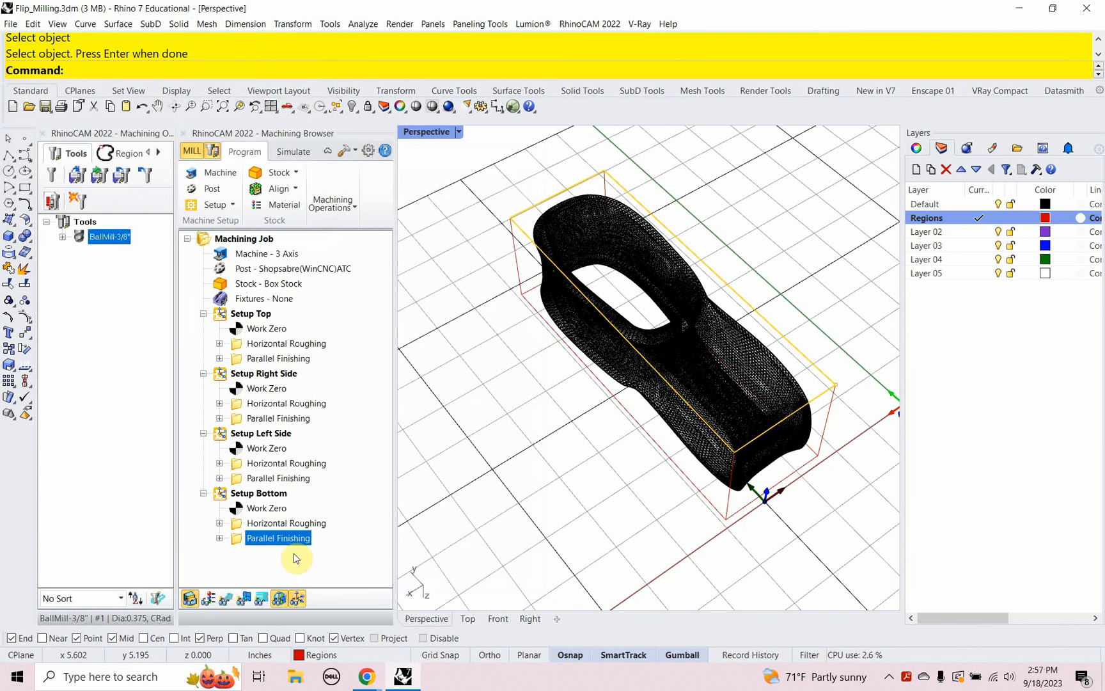
# Step: Simulate Setup Bottom's Parallel Finishing and inspect the finished surfaces and remaining stock frame from several angles
pyautogui.rightClick(236, 539)
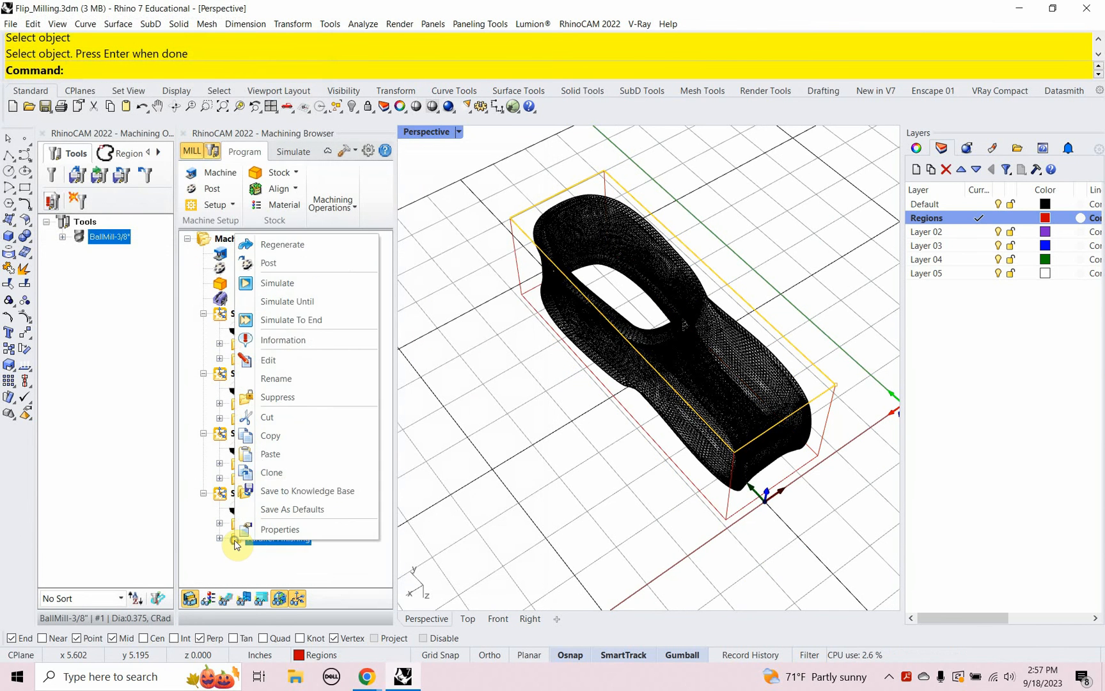
pyautogui.click(303, 282)
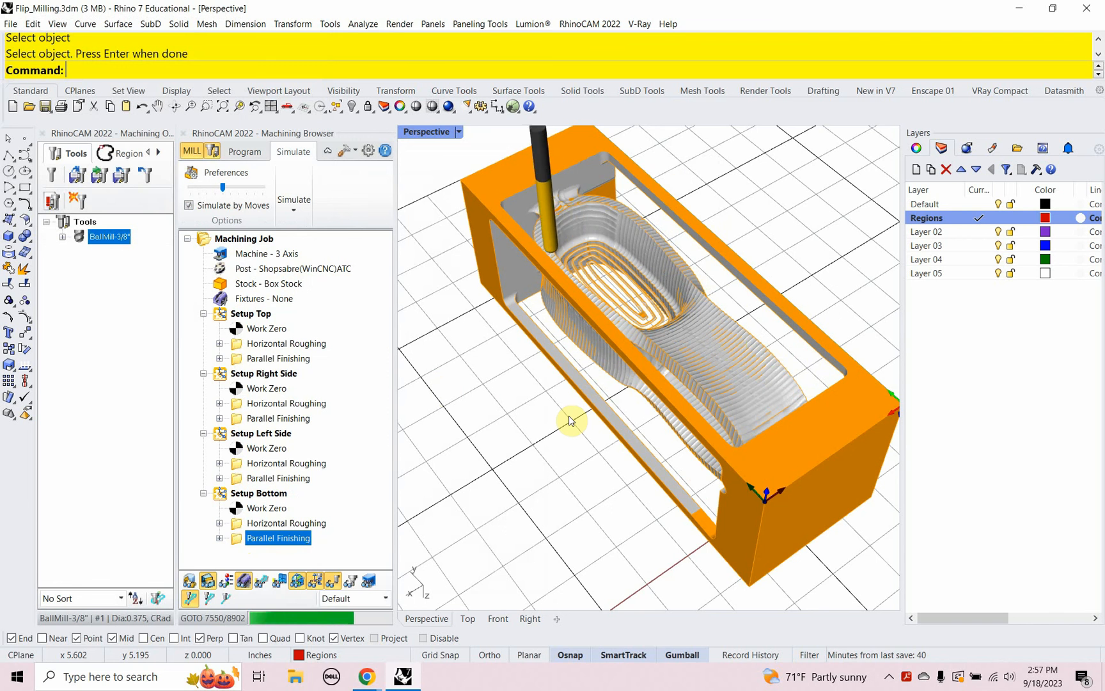
pyautogui.moveTo(634, 465); pyautogui.dragTo(713, 323, button='right')
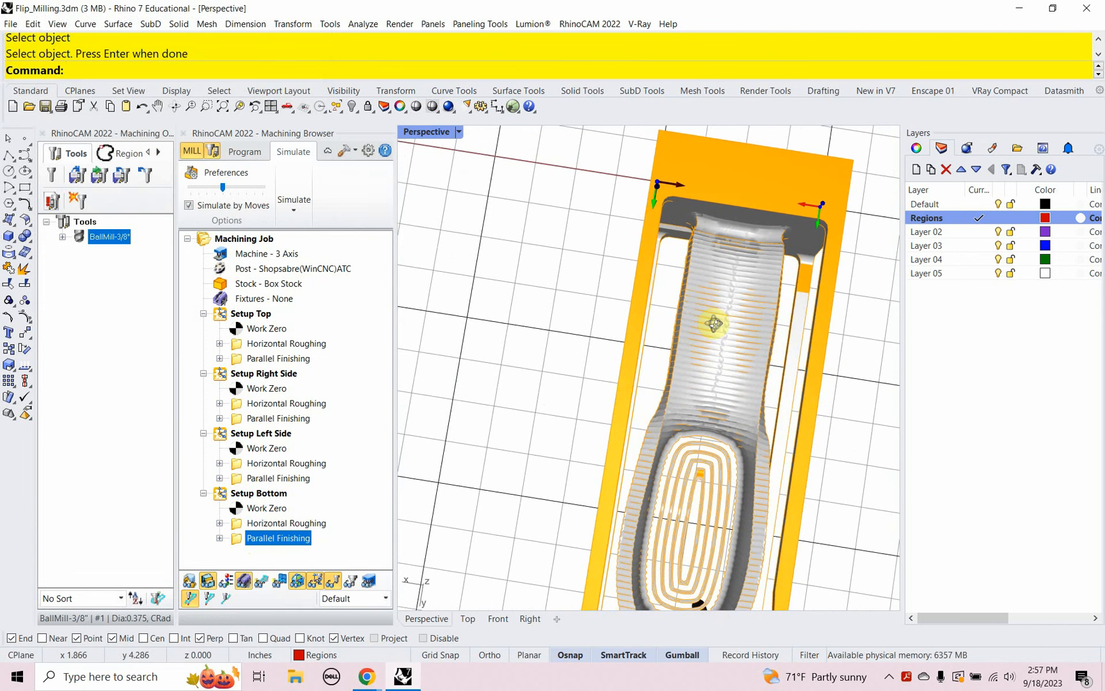
pyautogui.moveTo(663, 562); pyautogui.dragTo(696, 500, button='right')
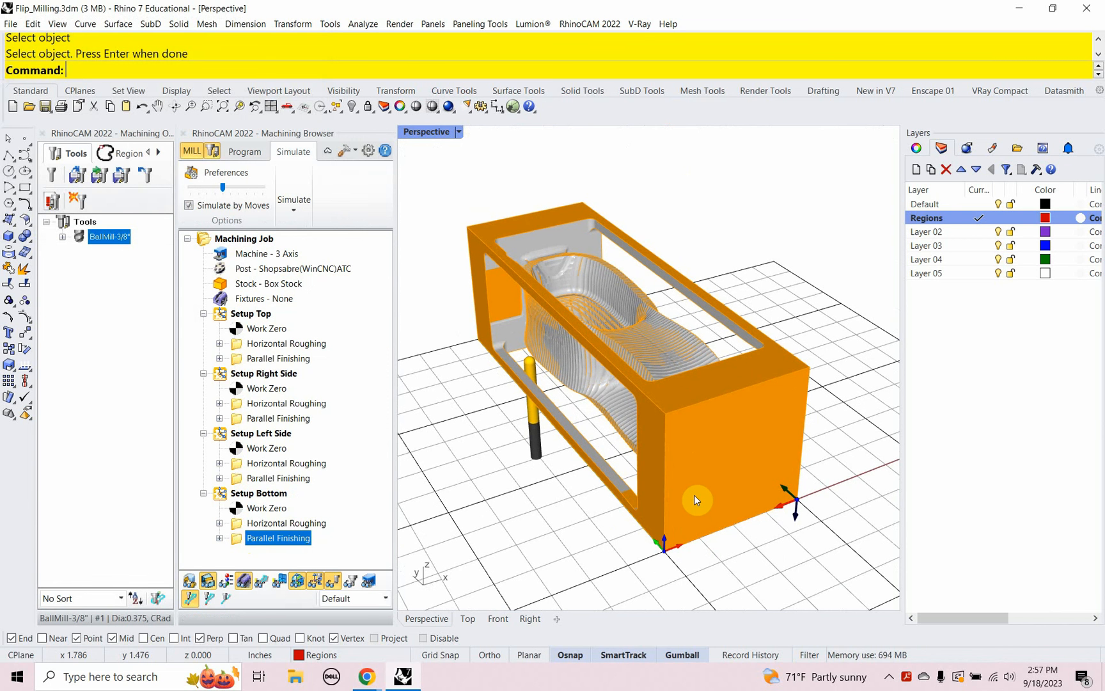
pyautogui.moveTo(695, 499); pyautogui.dragTo(719, 519, button='right')
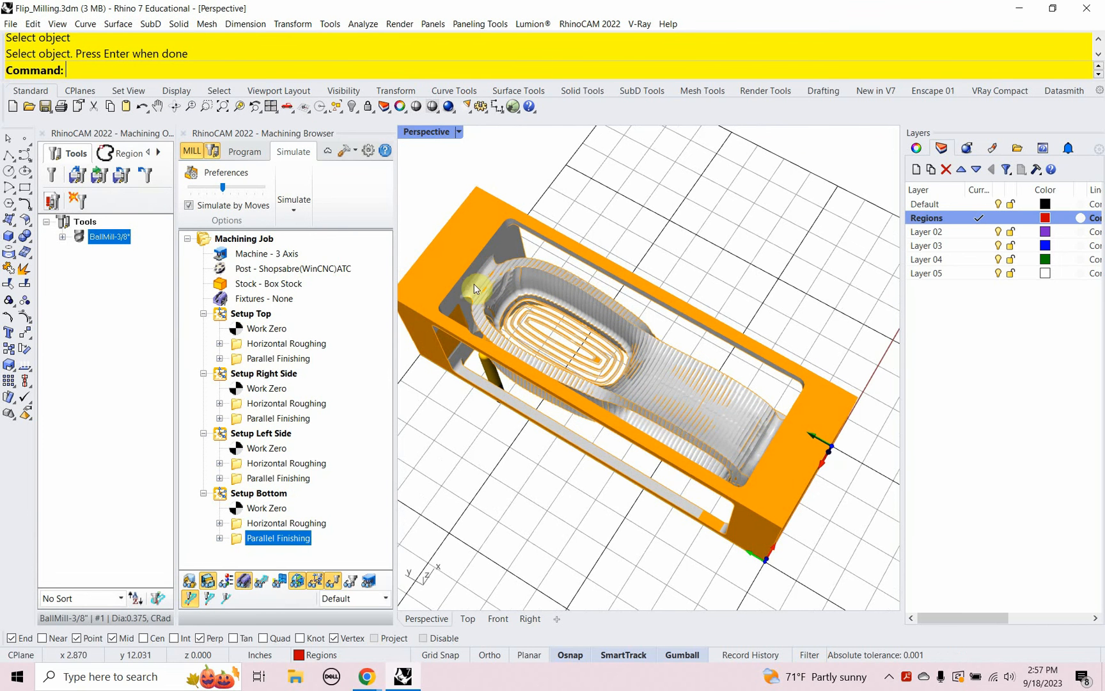
pyautogui.moveTo(763, 466); pyautogui.dragTo(793, 380, button='right')
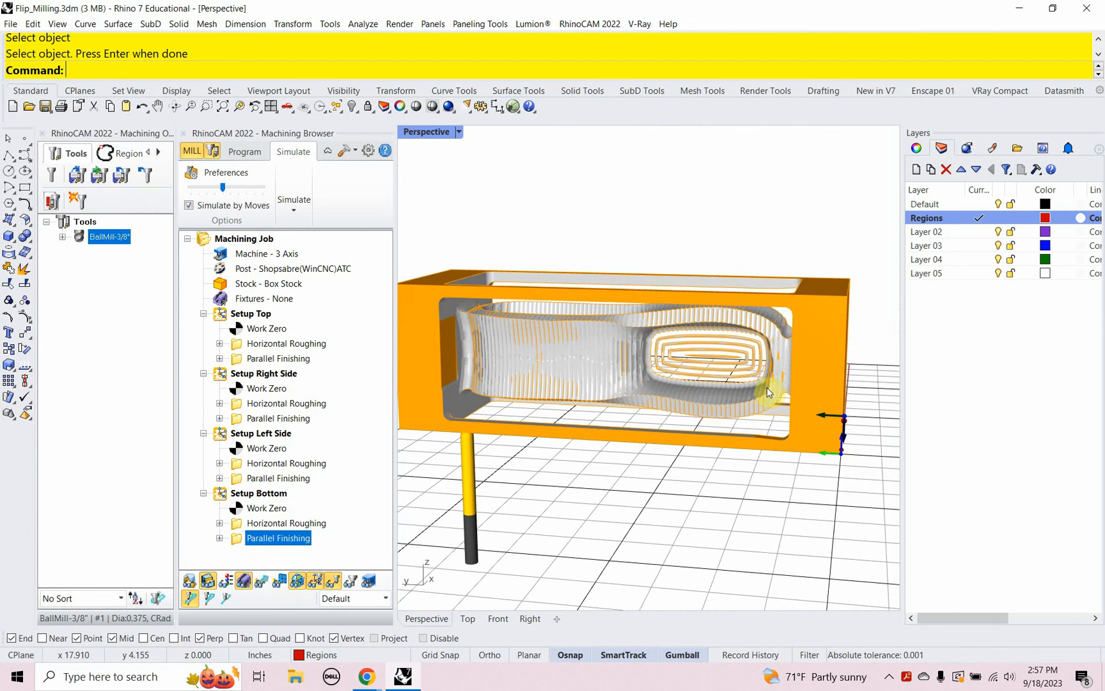
pyautogui.moveTo(752, 338); pyautogui.dragTo(721, 457, button='right')
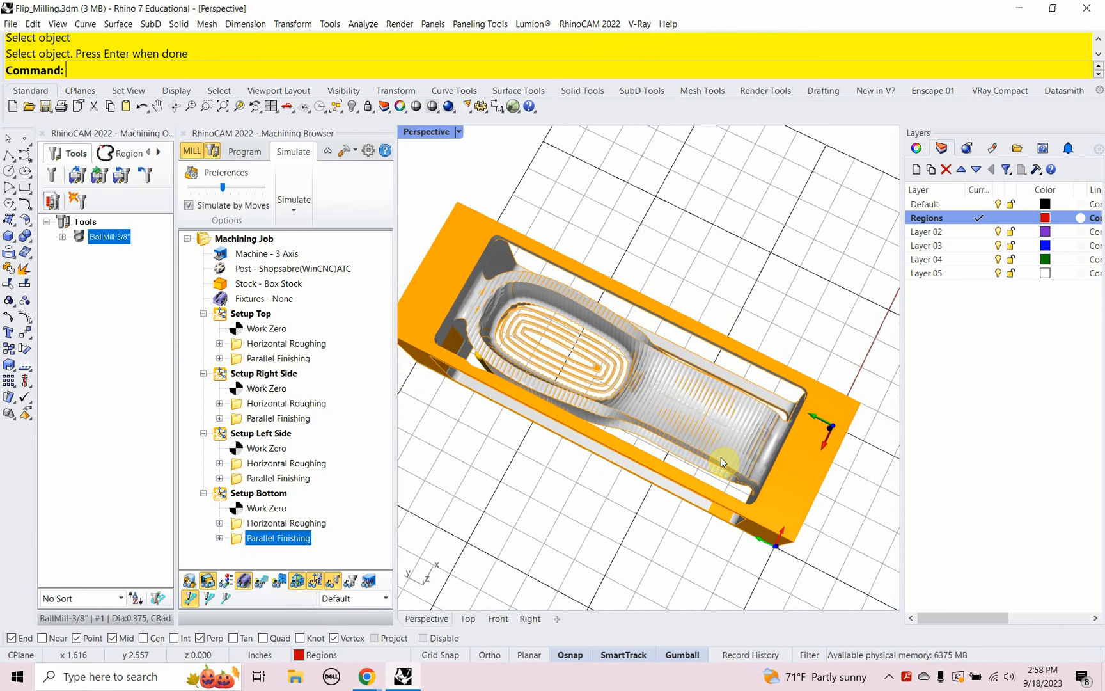
pyautogui.moveTo(721, 456); pyautogui.dragTo(652, 389, button='right')
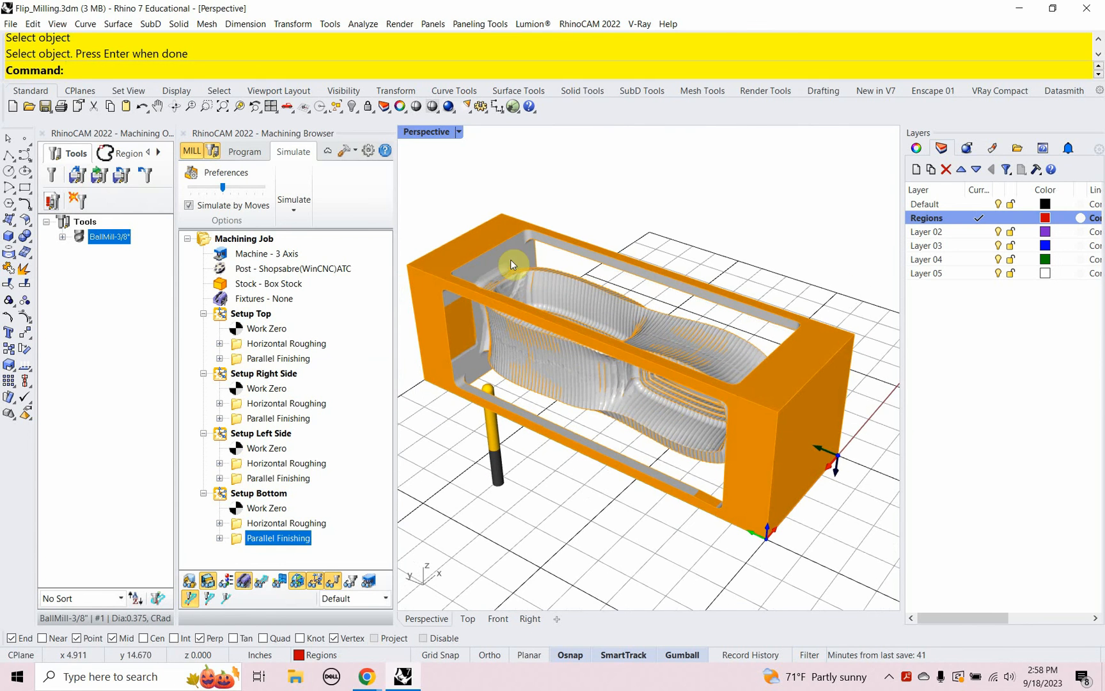
pyautogui.moveTo(709, 434); pyautogui.dragTo(642, 447, button='right')
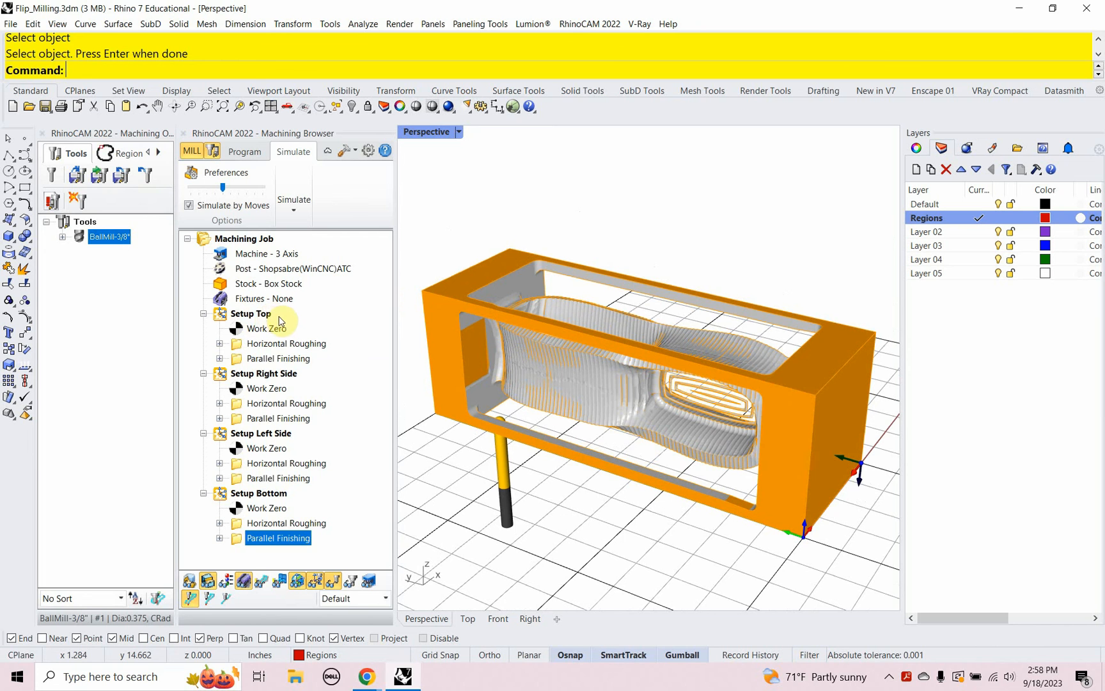
# Step: Try to post-process Setup Top's toolpaths with the Shopsabre(WinCNC)ATC post
pyautogui.click(252, 317)
pyautogui.rightClick(252, 317)
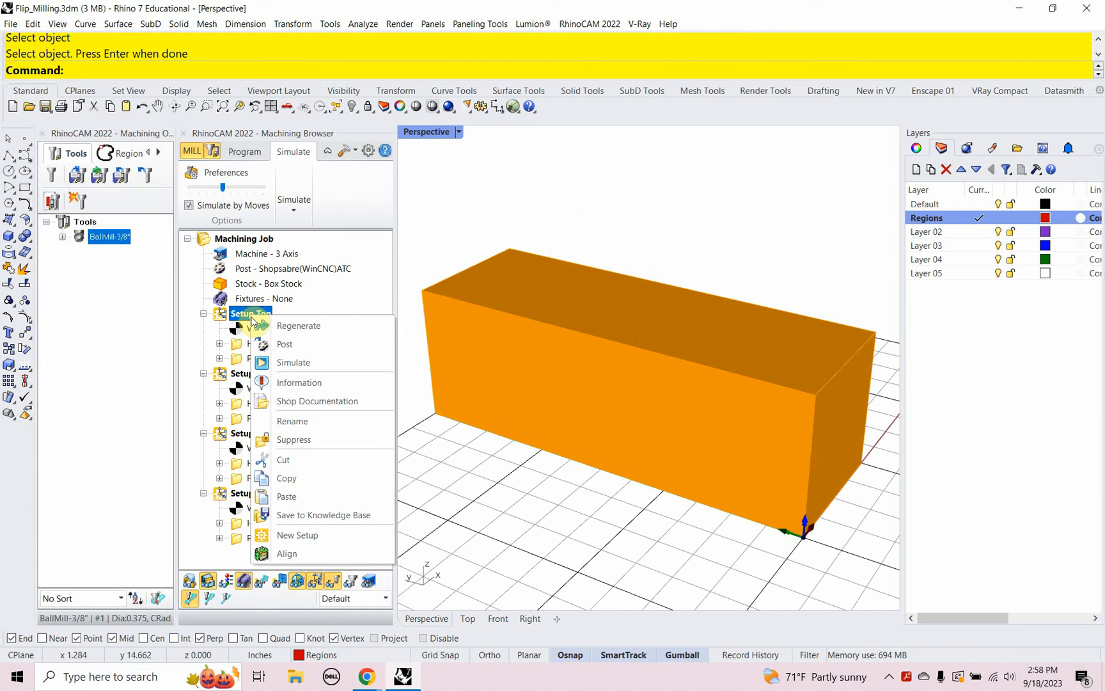
pyautogui.click(284, 348)
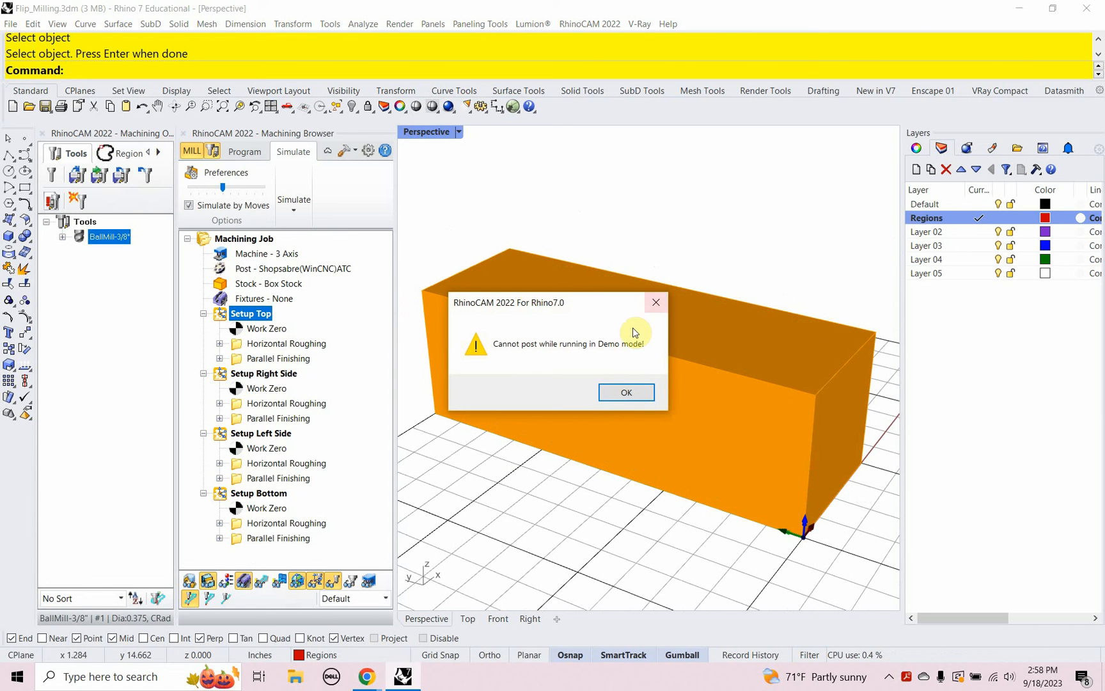
pyautogui.click(626, 395)
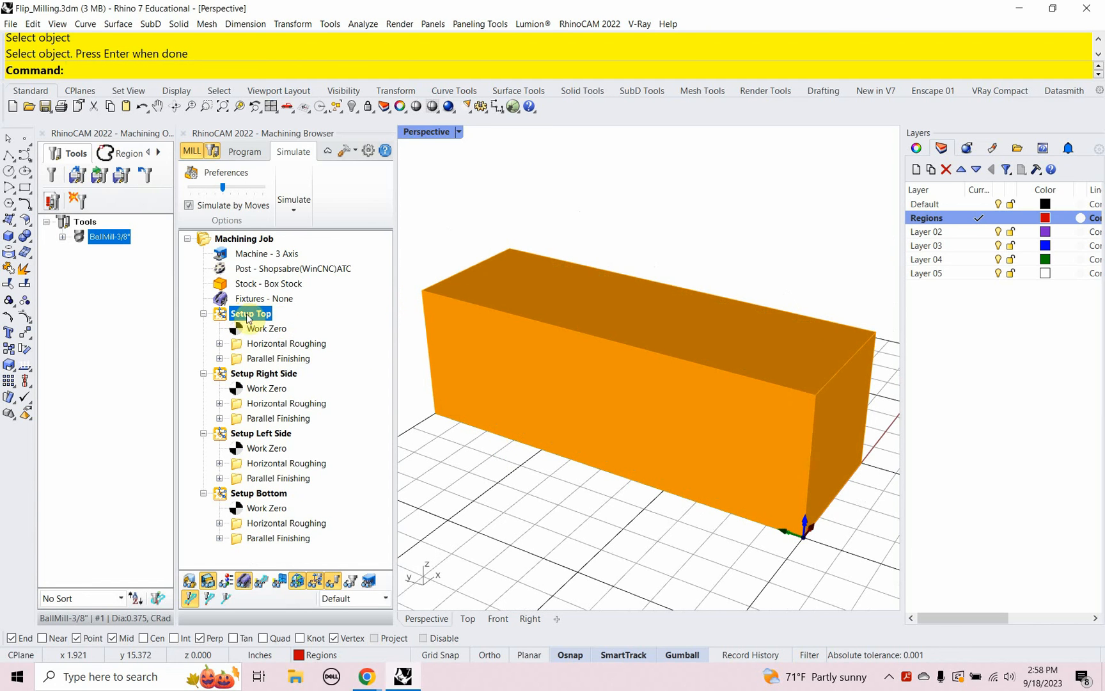
# Step: Review the simulated stock at Setup Right Side, Setup Left Side and Setup Bottom in turn, and inspect the remaining frame from different angles
pyautogui.click(263, 374)
pyautogui.rightClick(270, 377)
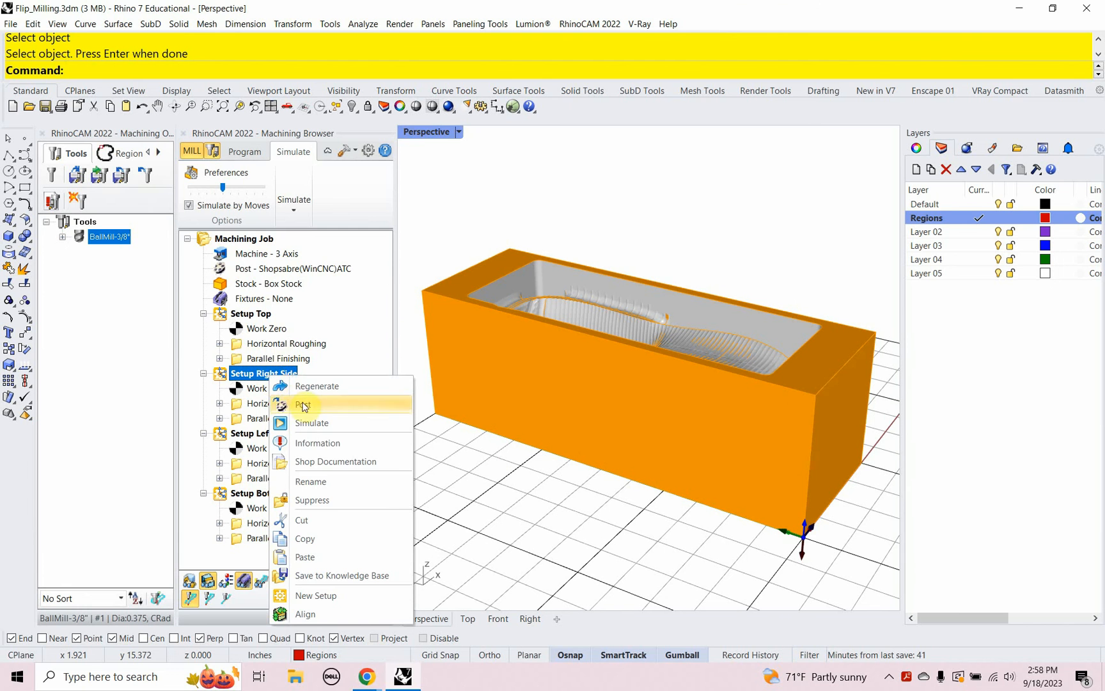
pyautogui.click(245, 435)
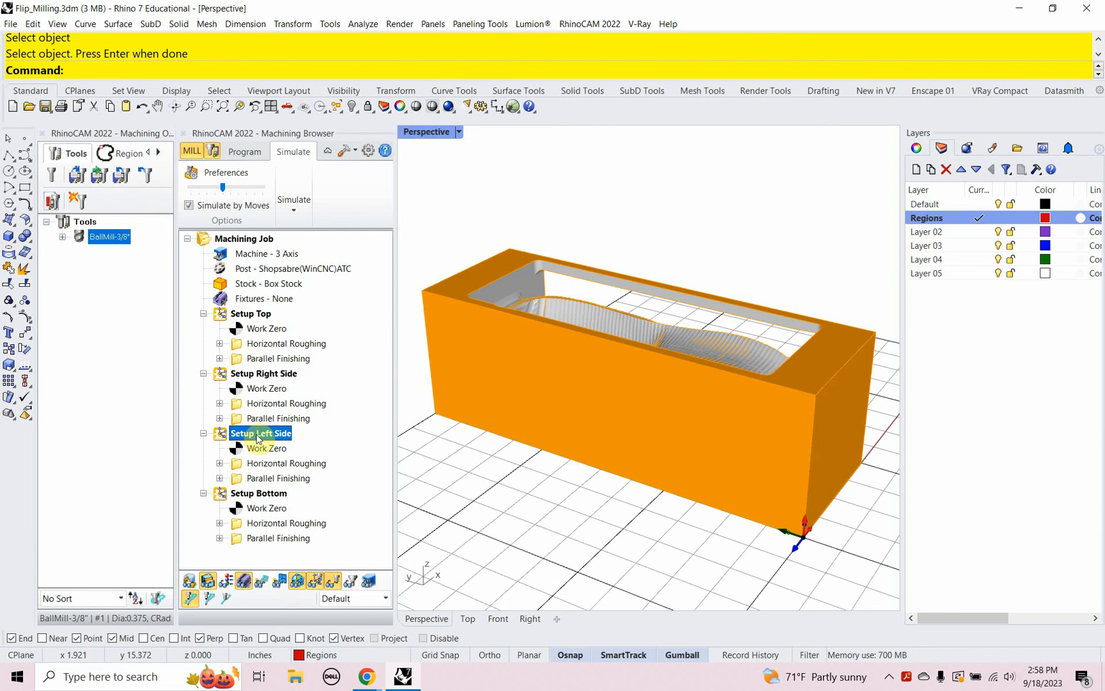
pyautogui.click(251, 497)
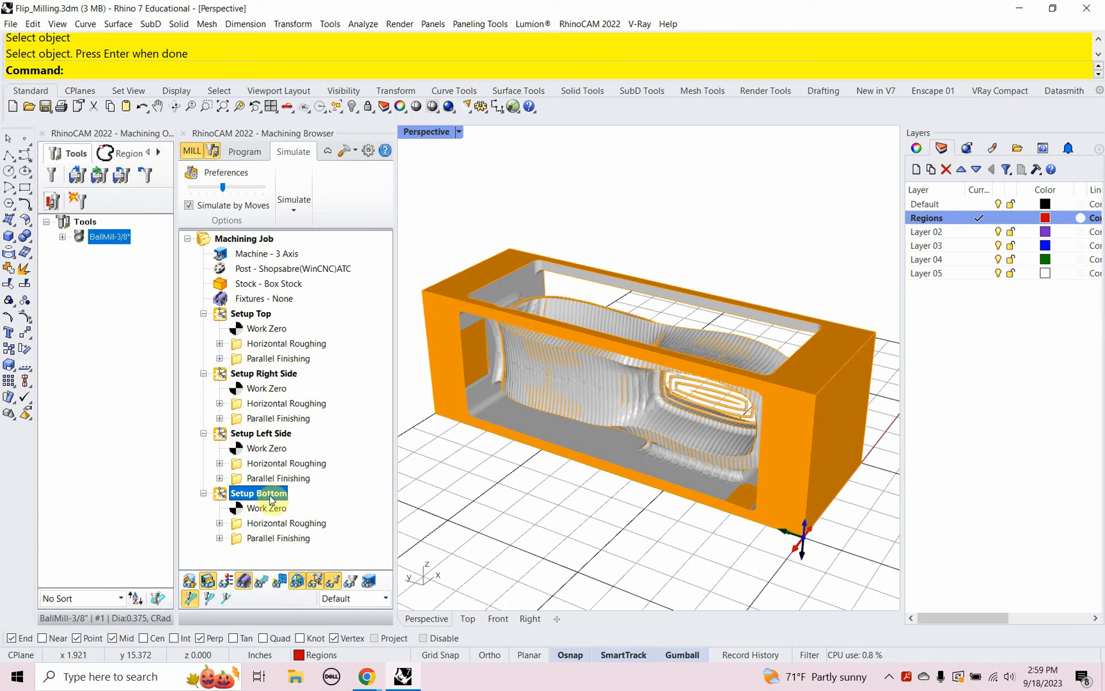
pyautogui.moveTo(612, 539); pyautogui.dragTo(552, 500, button='right')
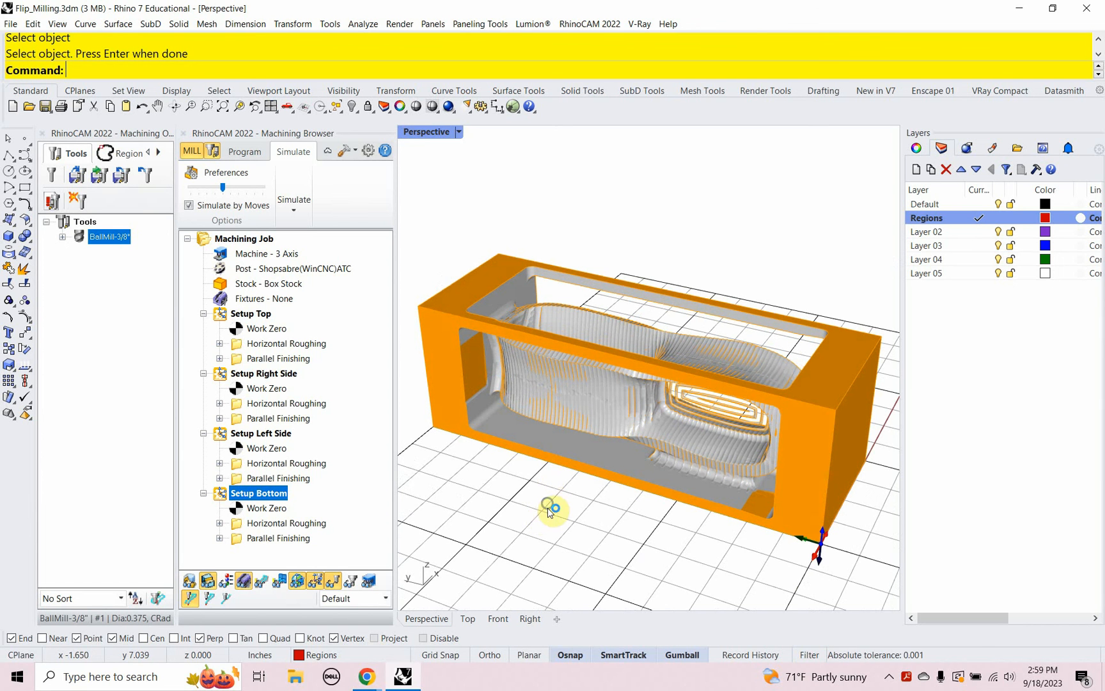
pyautogui.moveTo(552, 508); pyautogui.dragTo(528, 515, button='right')
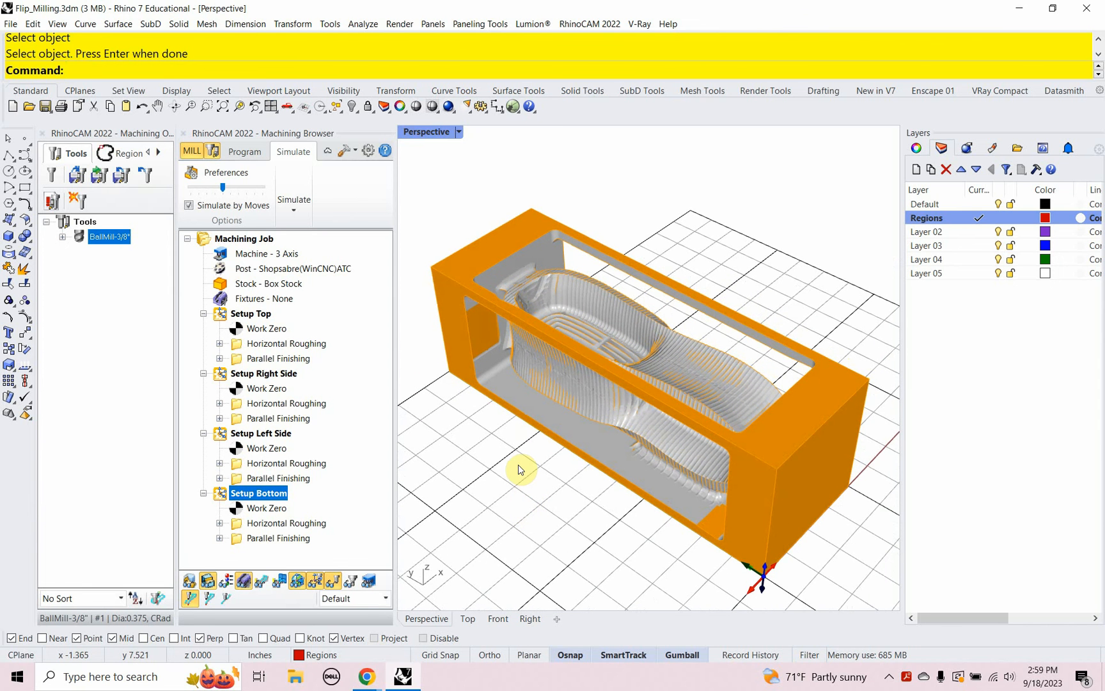